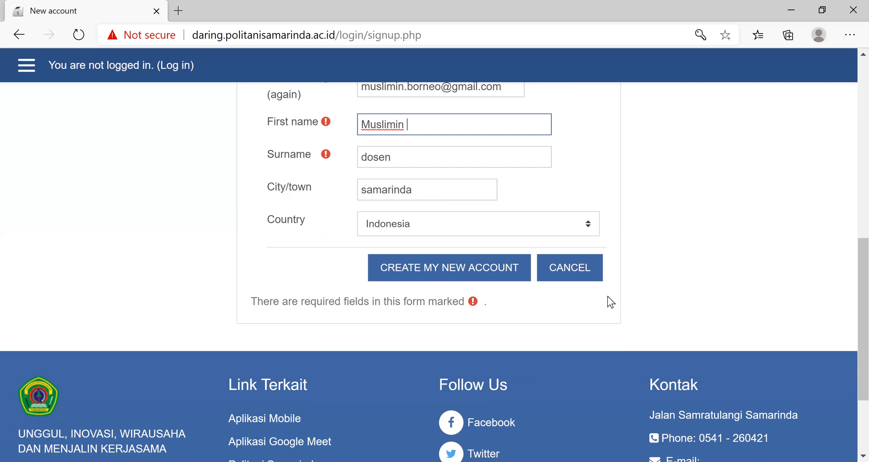
# - Check the completed sign-up form and try to create the new account with the entered details
pyautogui.scroll(3, 652, 273)
pyautogui.scroll(2, 651, 274)
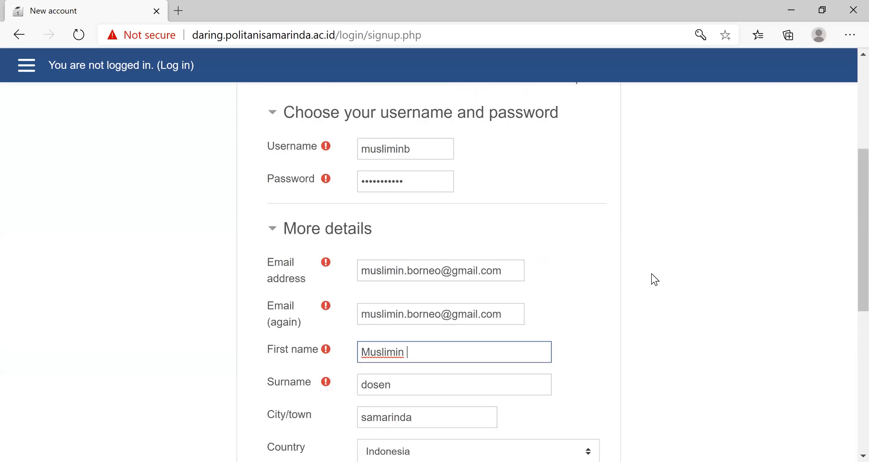
pyautogui.scroll(-3, 651, 274)
pyautogui.scroll(-2, 652, 275)
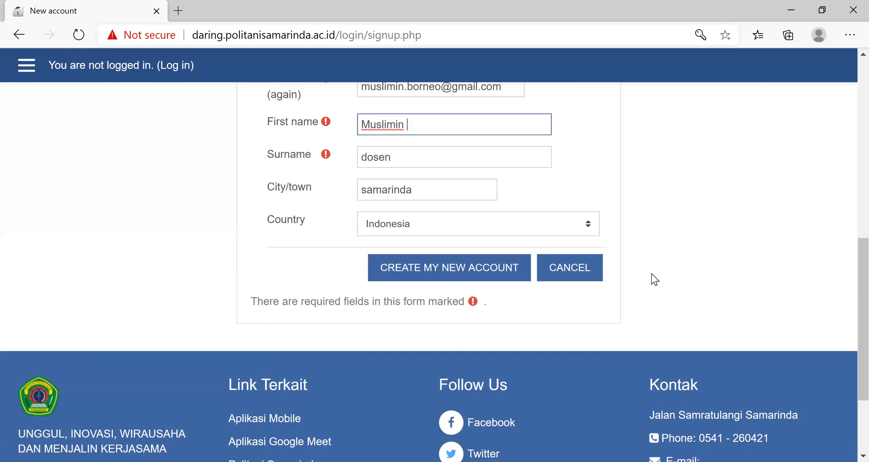
pyautogui.scroll(5, 651, 275)
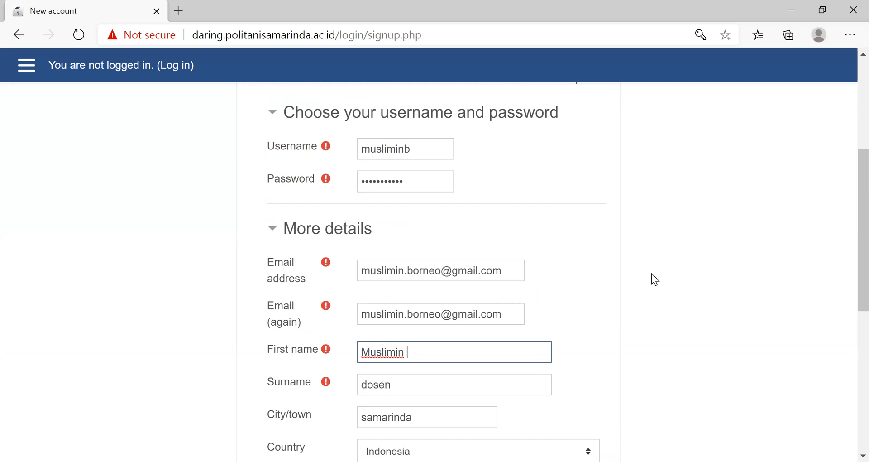
pyautogui.scroll(-5, 651, 274)
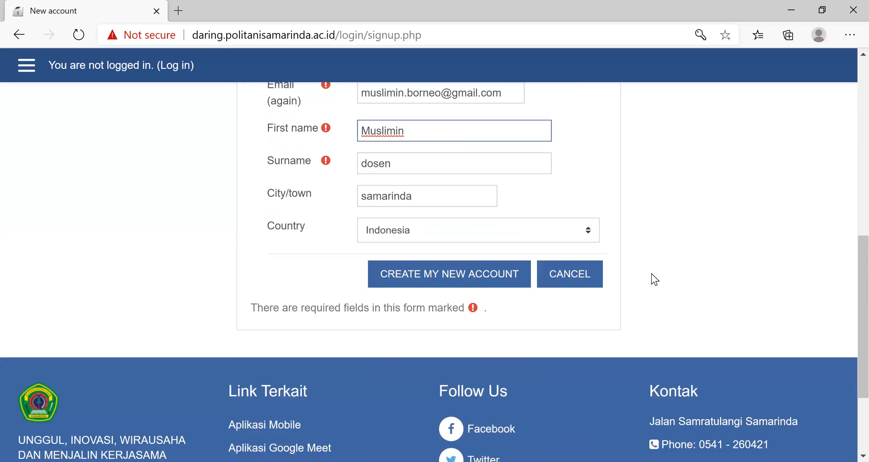
pyautogui.click(443, 269)
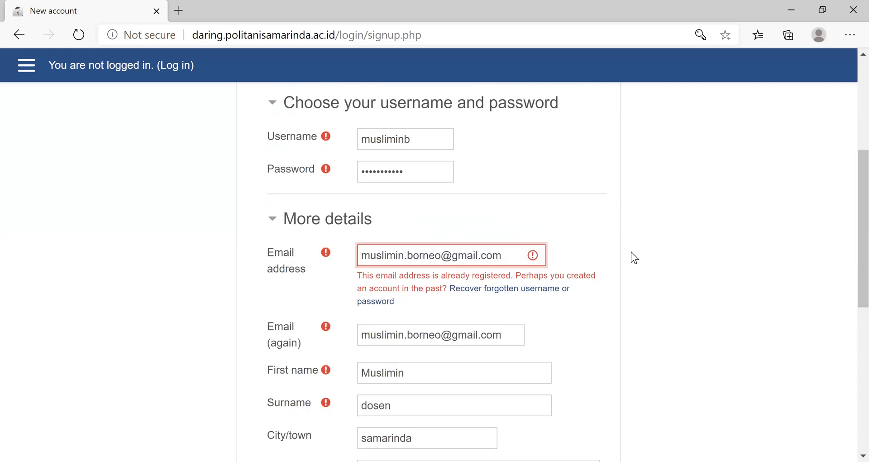
# - Examine the validation message on the email address field and the other entries of the new account form
pyautogui.scroll(5, 629, 250)
pyautogui.scroll(-4, 630, 251)
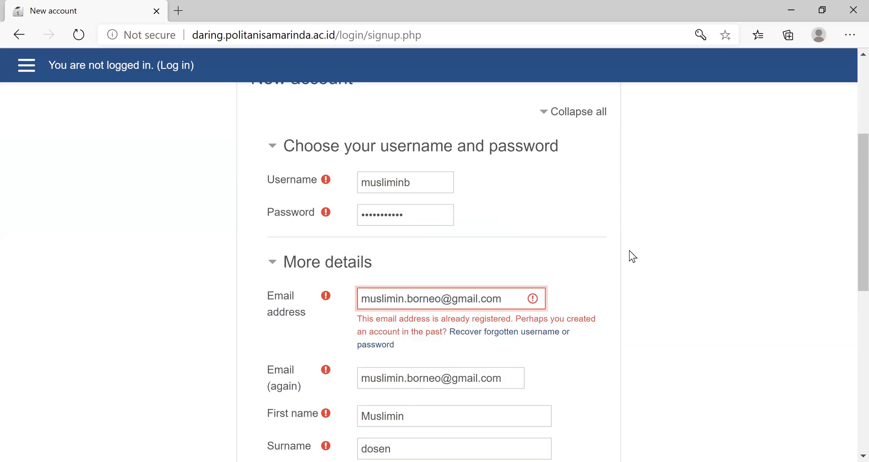
pyautogui.scroll(-5, 629, 251)
pyautogui.scroll(5, 516, 289)
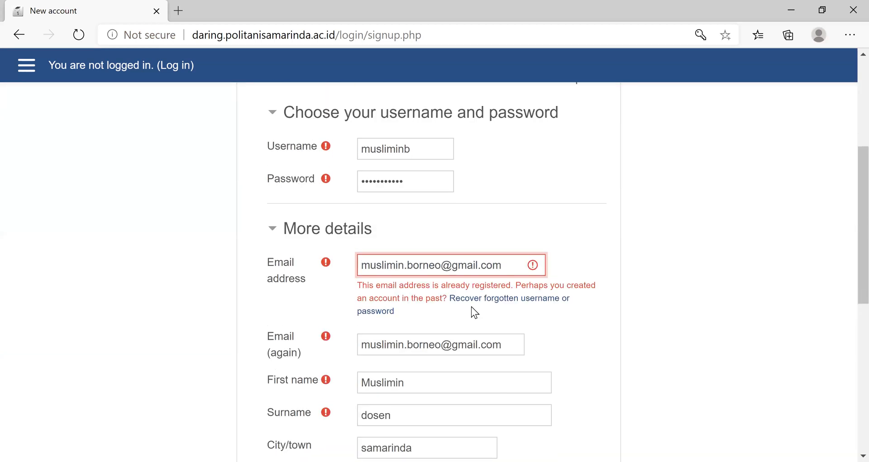
pyautogui.click(516, 264)
pyautogui.click(691, 231)
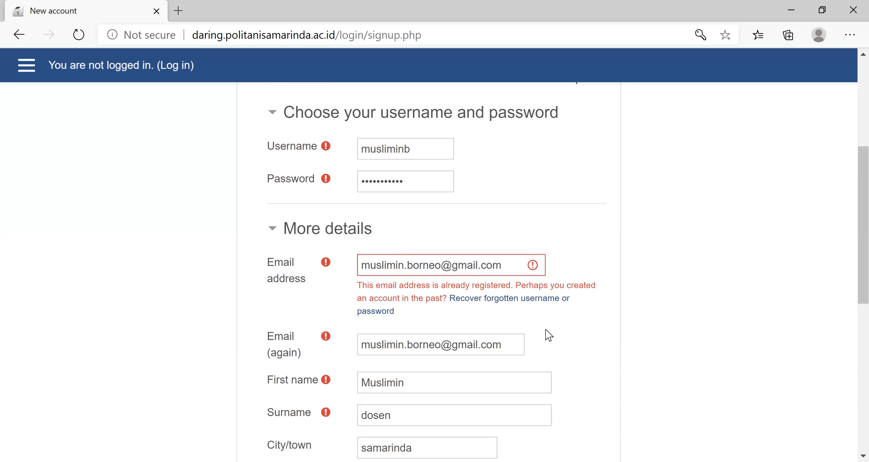
pyautogui.scroll(-7, 546, 333)
pyautogui.scroll(3, 527, 257)
pyautogui.scroll(5, 522, 259)
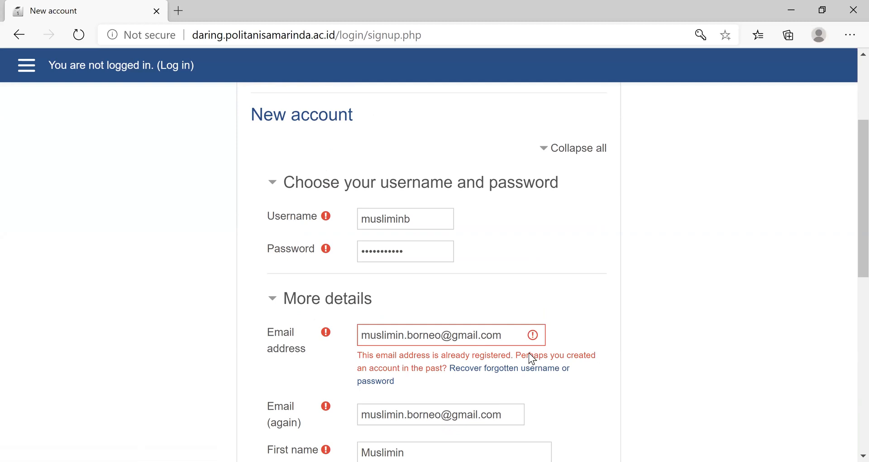
pyautogui.scroll(-10, 539, 208)
pyautogui.scroll(5, 539, 208)
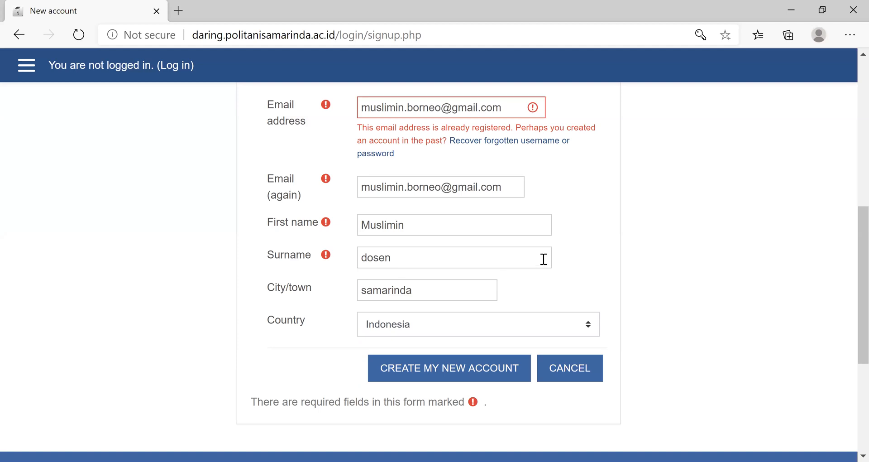
pyautogui.scroll(5, 543, 259)
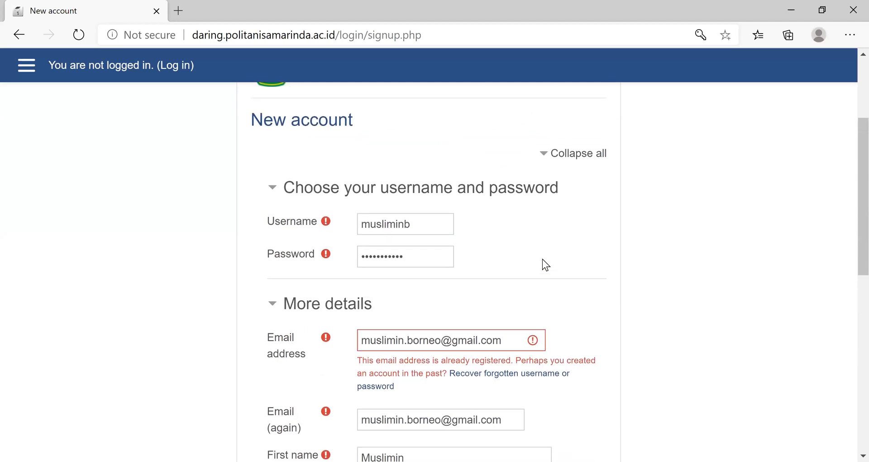
pyautogui.scroll(3, 543, 259)
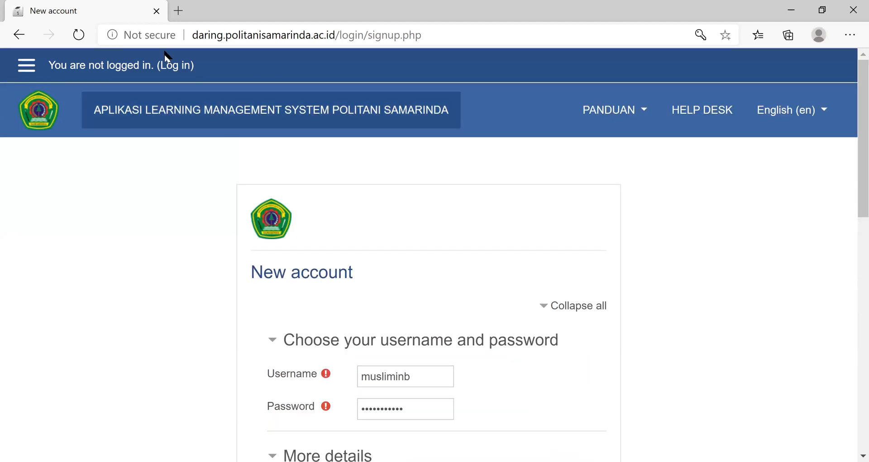
pyautogui.click(48, 355)
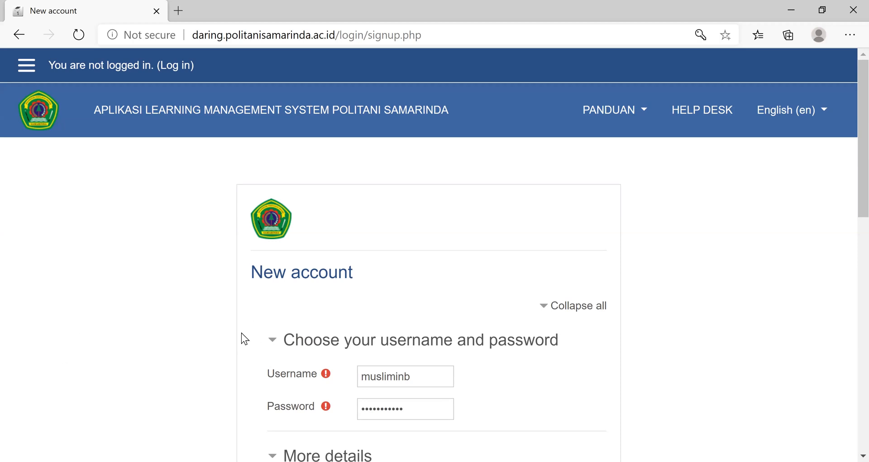
pyautogui.scroll(-8, 241, 333)
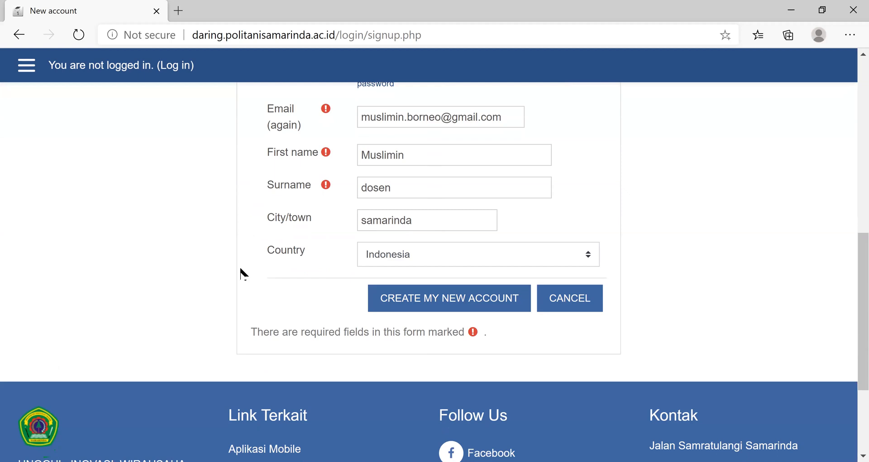
pyautogui.scroll(10, 196, 81)
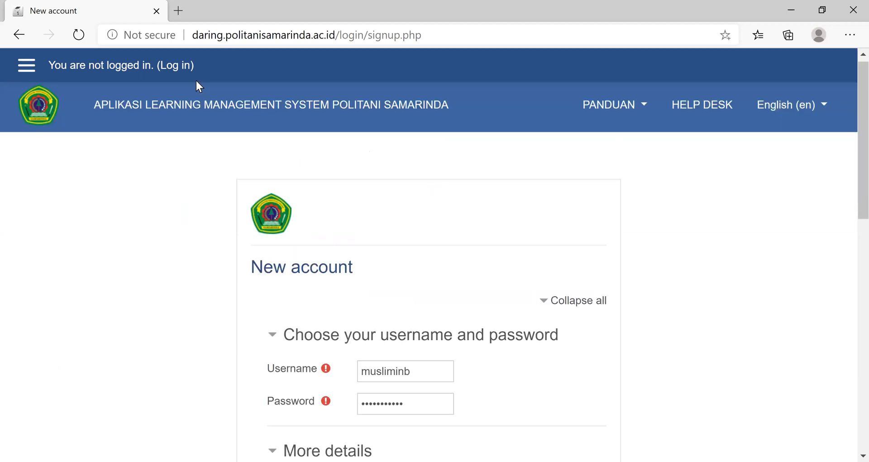
# - Log in to the learning management system with the account's username and password, and decline saving the password in the browser
pyautogui.click(172, 66)
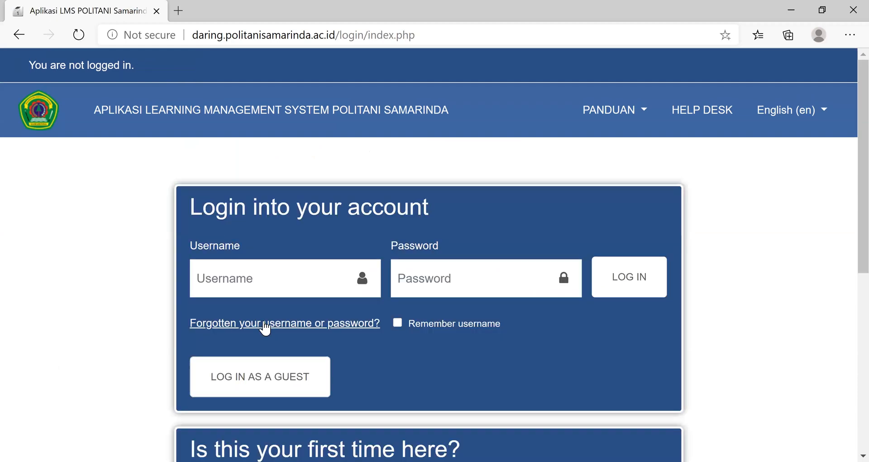
pyautogui.click(256, 272)
pyautogui.write('muslimin')
pyautogui.press('Tab')
pyautogui.write('•••••••')
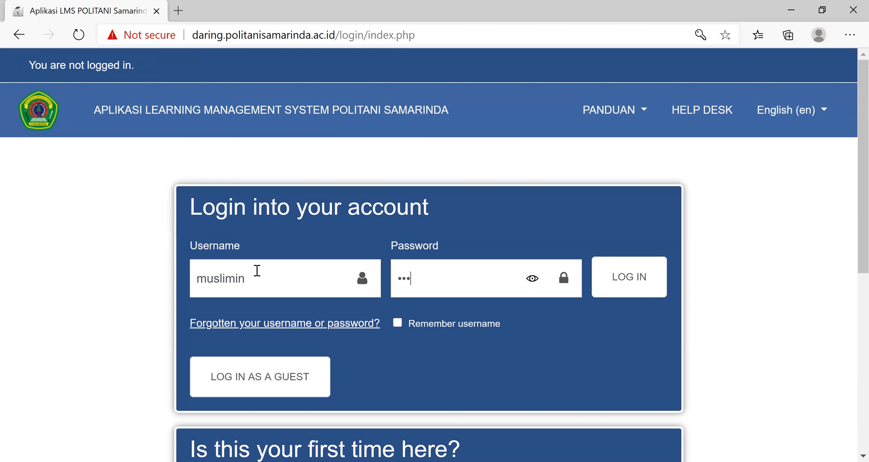
pyautogui.write('•••')
pyautogui.press('BackSpace')
pyautogui.press('BackSpace')
pyautogui.press('BackSpace')
pyautogui.press('BackSpace')
pyautogui.press('BackSpace')
pyautogui.press('BackSpace')
pyautogui.press('BackSpace')
pyautogui.press('BackSpace')
pyautogui.press('BackSpace')
pyautogui.press('BackSpace')
pyautogui.write('•••')
pyautogui.press('BackSpace')
pyautogui.press('BackSpace')
pyautogui.press('BackSpace')
pyautogui.write('•••••••••••')
pyautogui.click(622, 278)
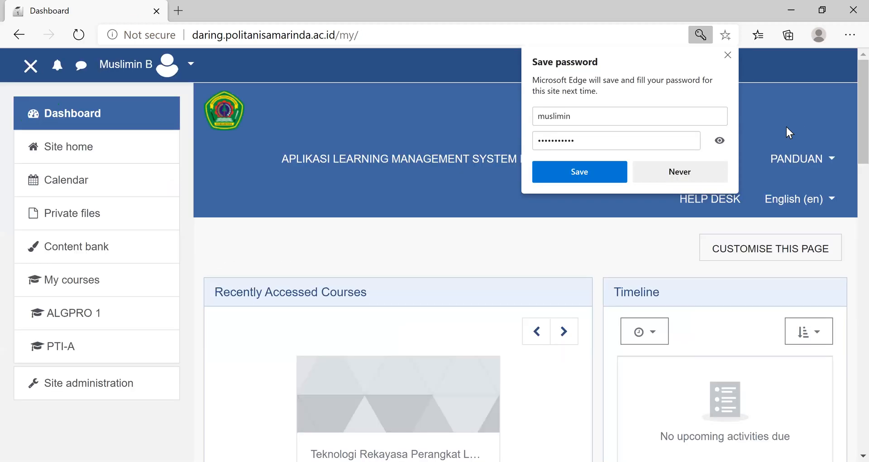
pyautogui.click(709, 170)
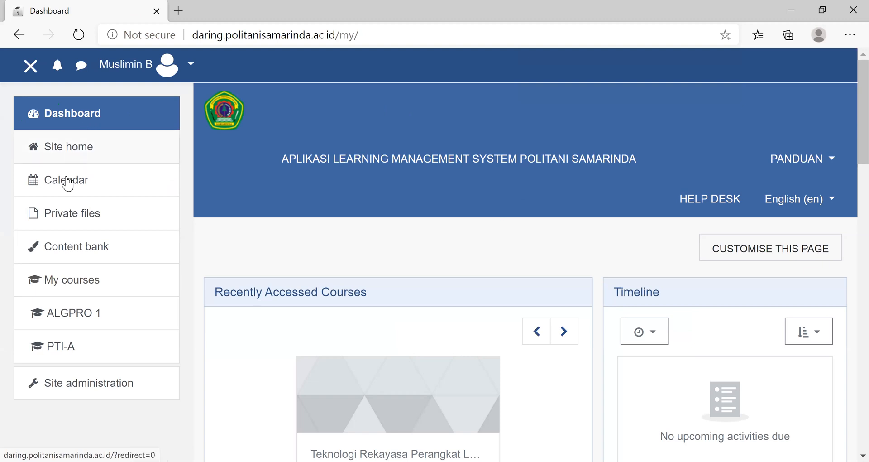
# - Reload the Dashboard and examine its recently accessed courses, course overview and side blocks
pyautogui.click(82, 400)
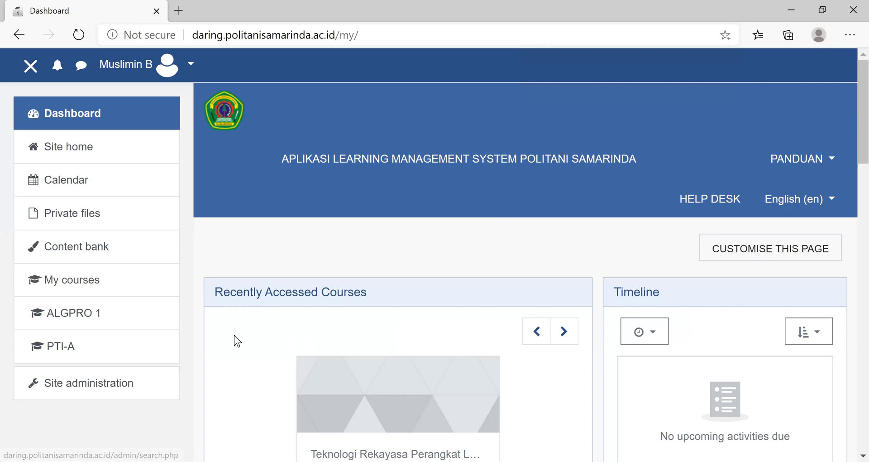
pyautogui.scroll(-5, 234, 335)
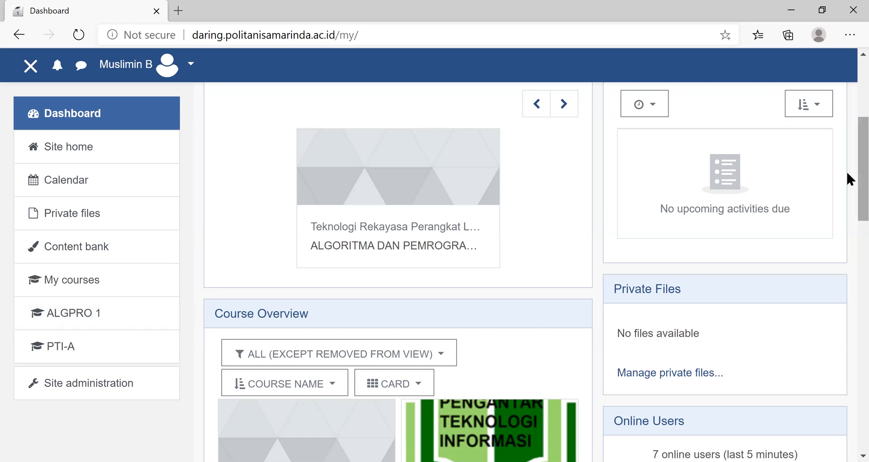
pyautogui.scroll(5, 846, 113)
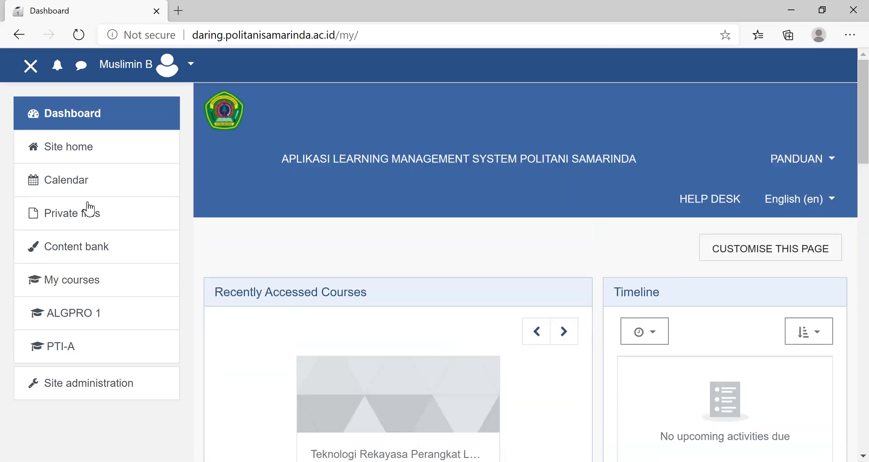
pyautogui.click(94, 121)
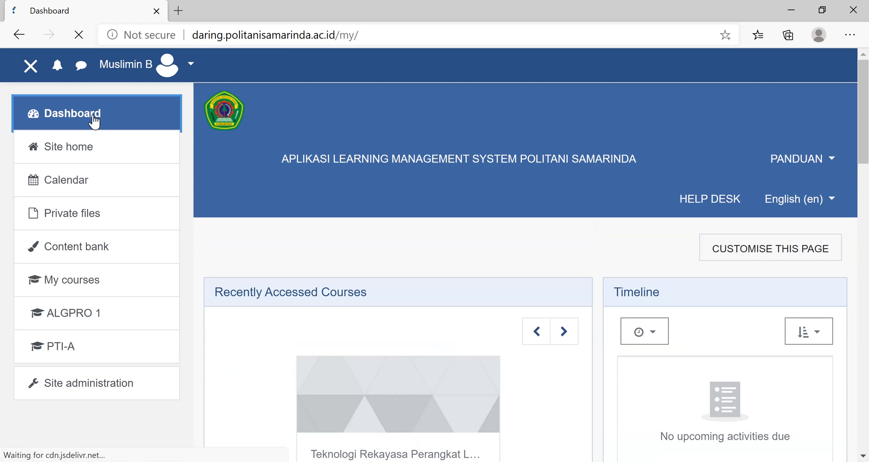
pyautogui.scroll(-5, 314, 310)
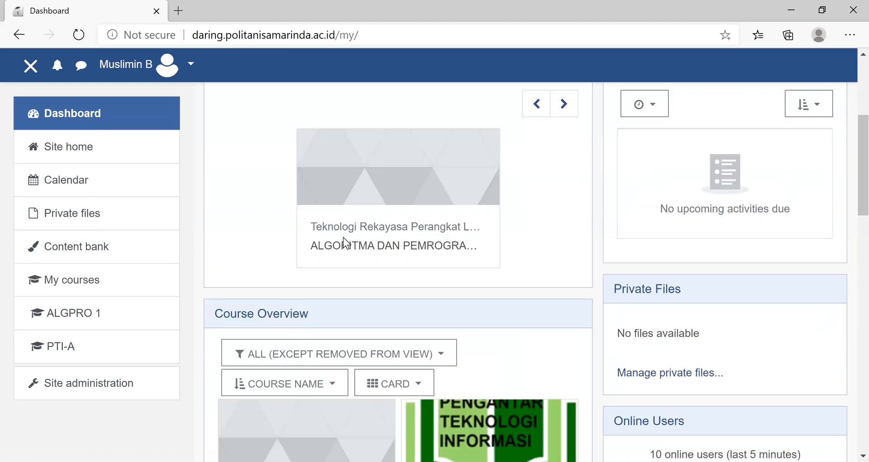
pyautogui.scroll(3, 361, 267)
pyautogui.scroll(-3, 359, 266)
pyautogui.scroll(-5, 355, 276)
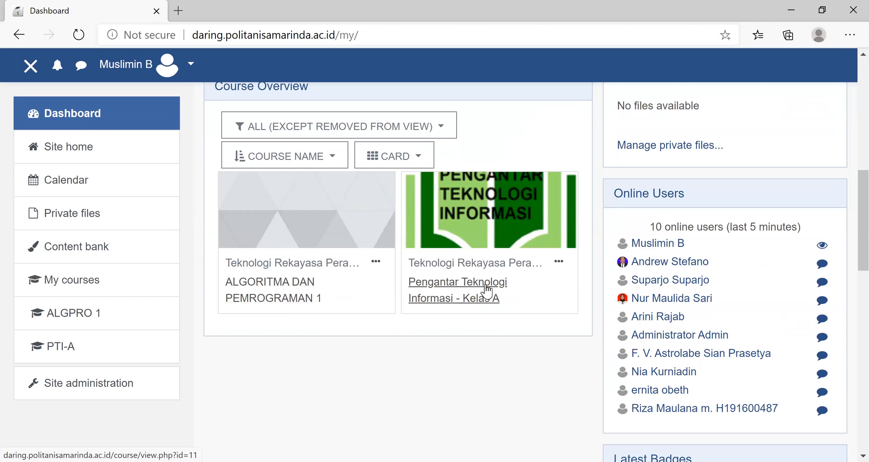
pyautogui.click(91, 132)
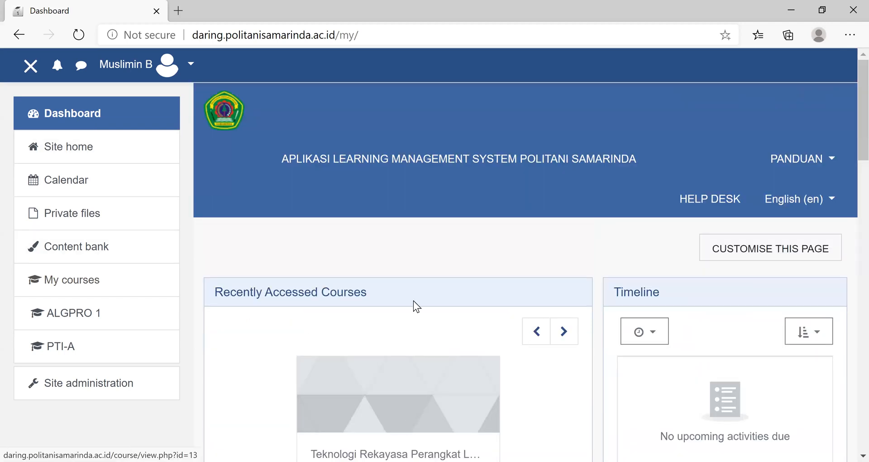
pyautogui.scroll(-10, 413, 301)
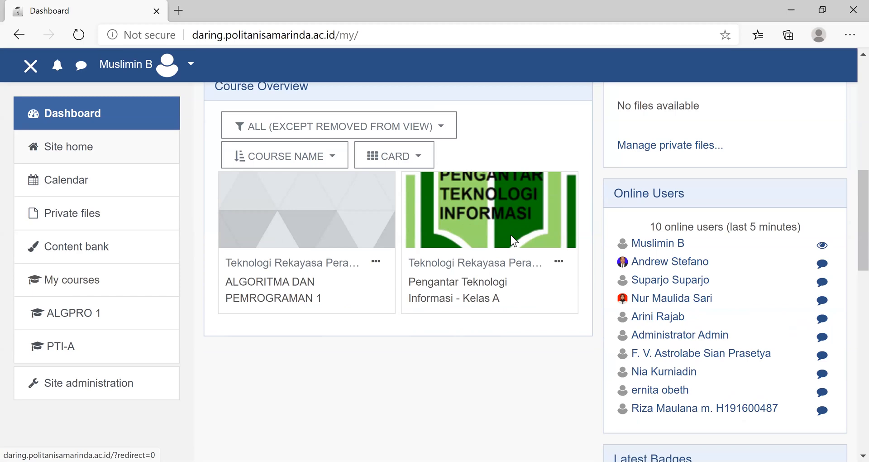
# - Open the site home page and look through its course categories and course search
pyautogui.scroll(-20, 511, 235)
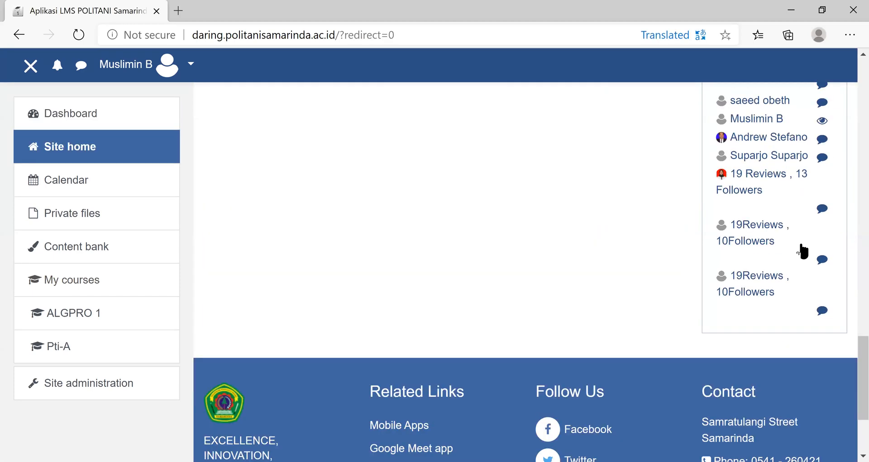
pyautogui.scroll(3, 802, 252)
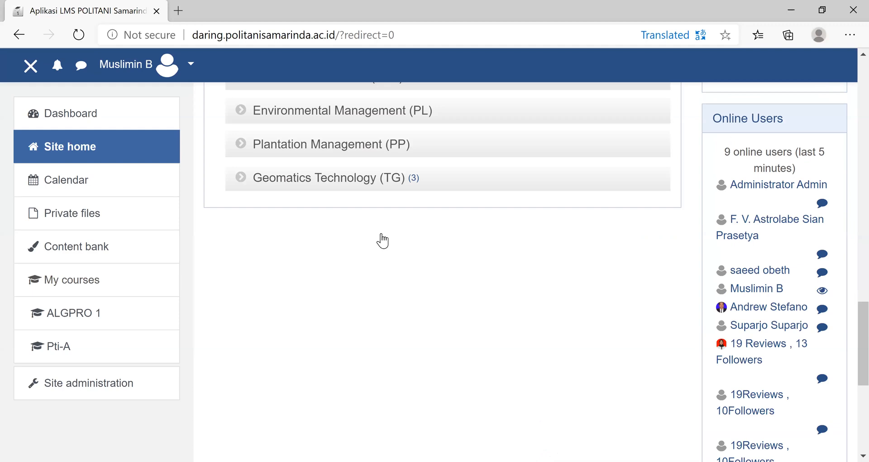
pyautogui.scroll(1, 359, 200)
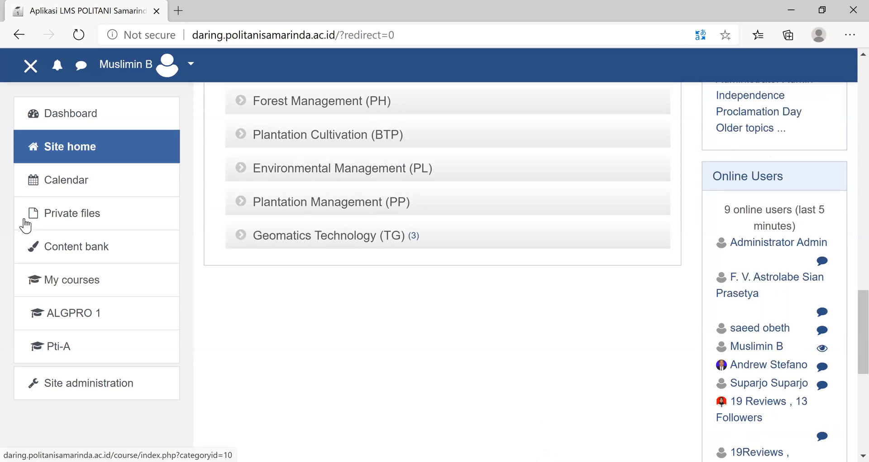
pyautogui.scroll(4, 23, 204)
pyautogui.scroll(4, 63, 217)
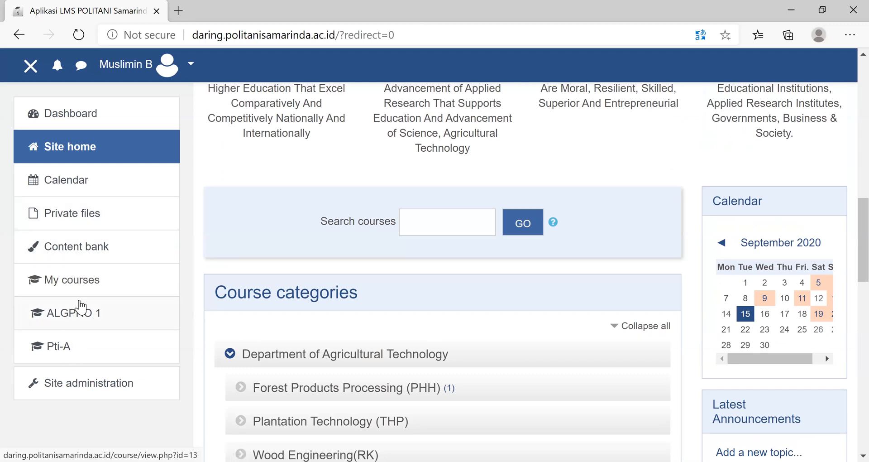
# - Open Site administration and examine the options for courses and the front page
pyautogui.click(86, 385)
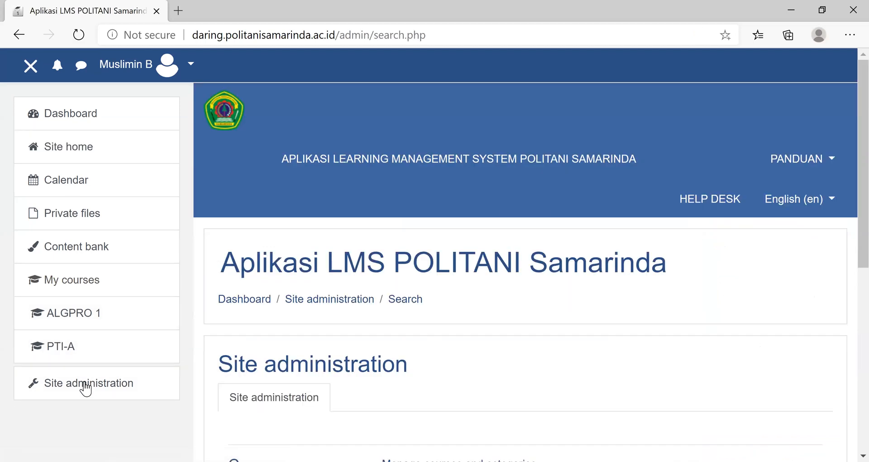
pyautogui.scroll(-5, 551, 309)
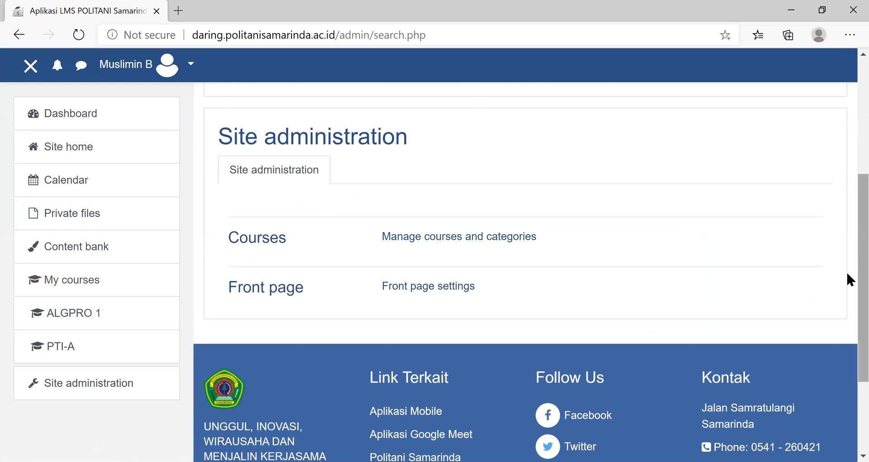
pyautogui.scroll(3, 846, 178)
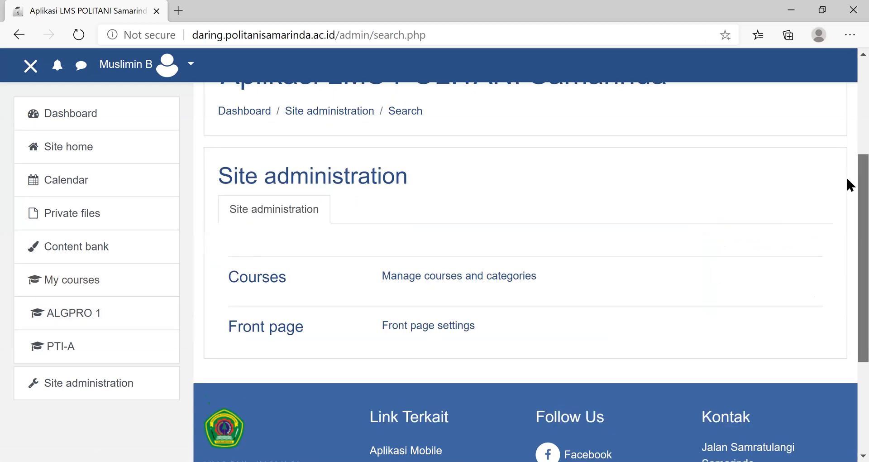
pyautogui.scroll(-1, 848, 217)
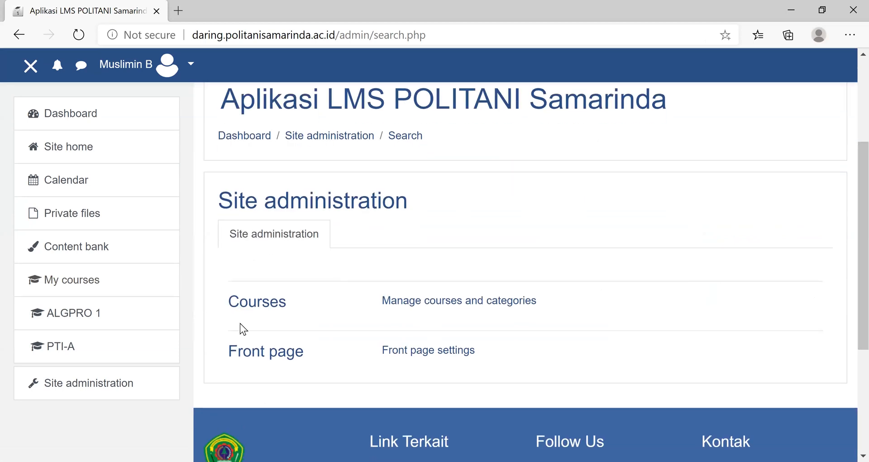
# - Open the Courses administration category and go to the management page for courses and categories
pyautogui.click(258, 303)
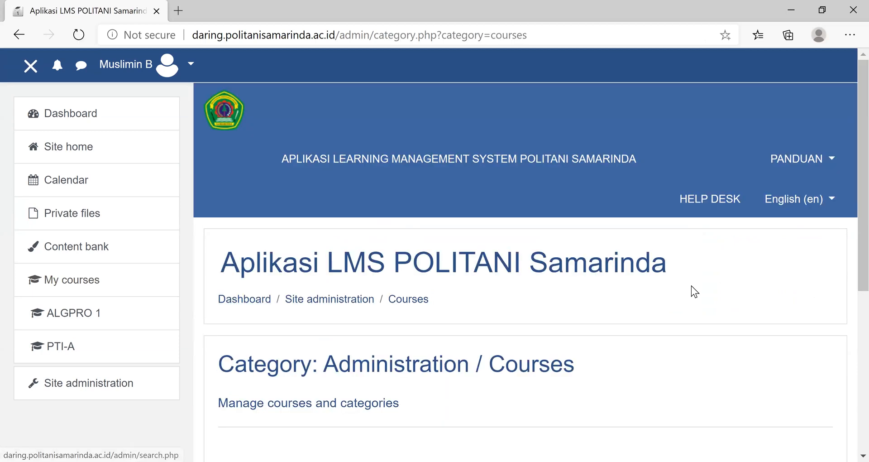
pyautogui.scroll(-5, 684, 288)
pyautogui.scroll(2, 353, 413)
pyautogui.scroll(4, 290, 411)
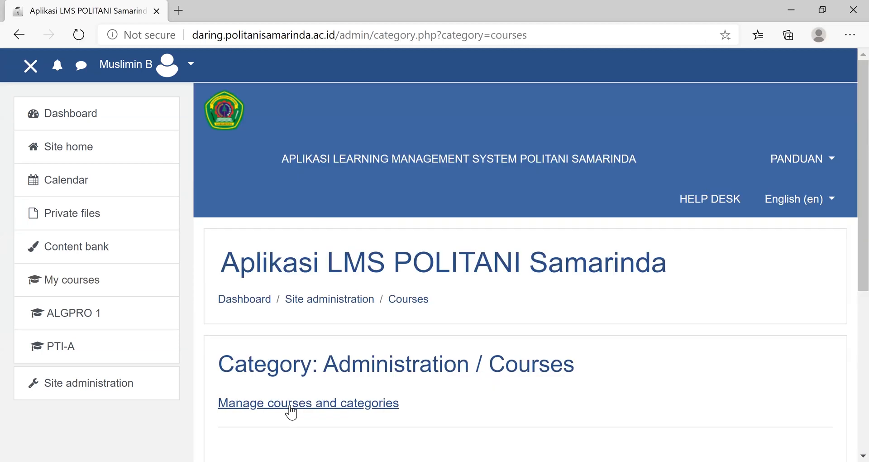
pyautogui.click(291, 403)
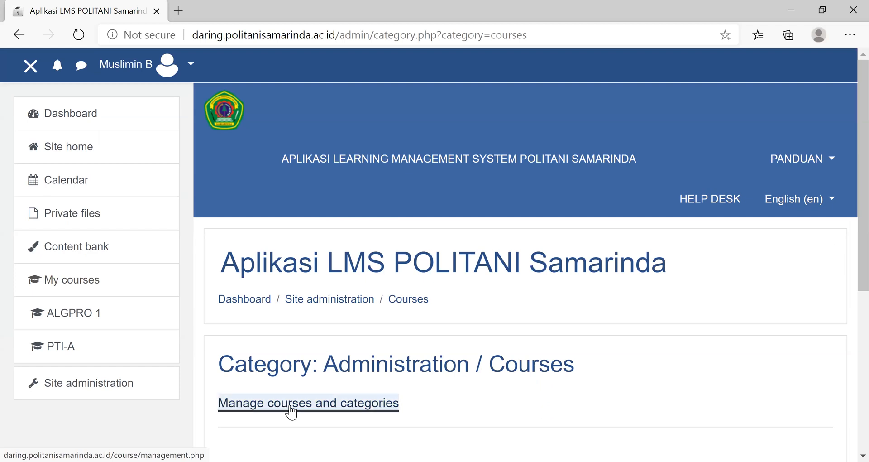
# - Expand Jurusan Manajemen Pertanian in the course categories and open its Teknologi Rekayasa Perangkat Lunak (TRPL) category
pyautogui.scroll(-5, 488, 333)
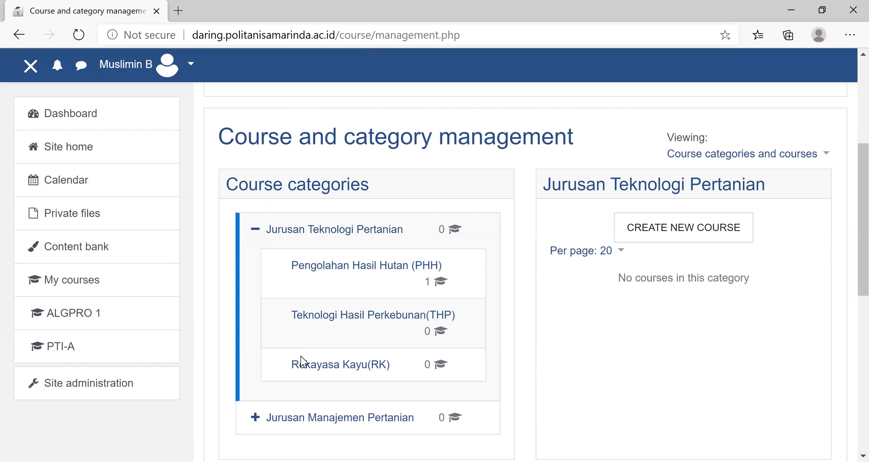
pyautogui.scroll(-5, 311, 376)
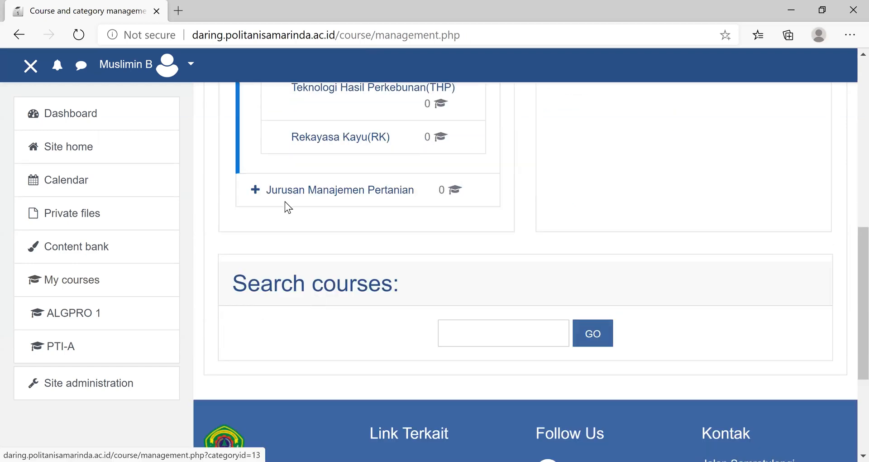
pyautogui.click(255, 190)
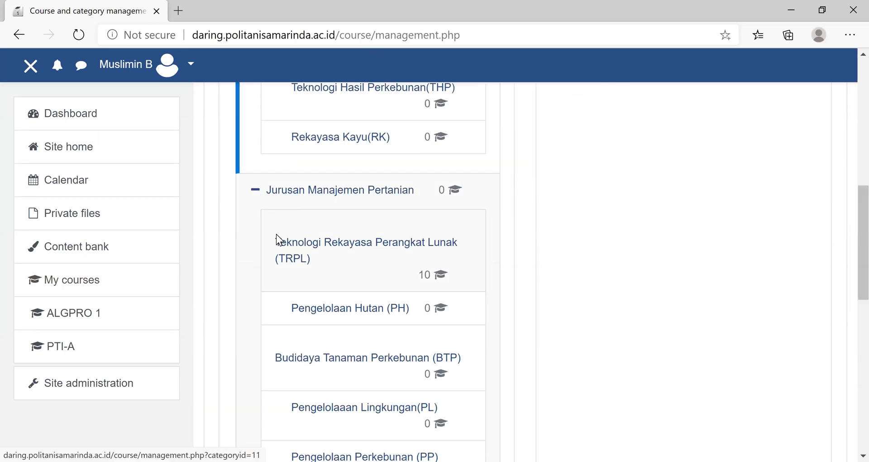
pyautogui.click(347, 242)
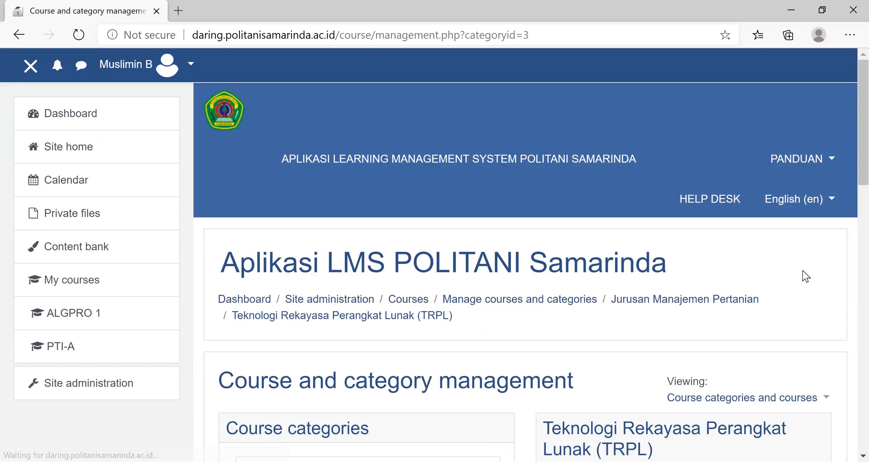
pyautogui.scroll(-10, 802, 270)
pyautogui.scroll(5, 679, 294)
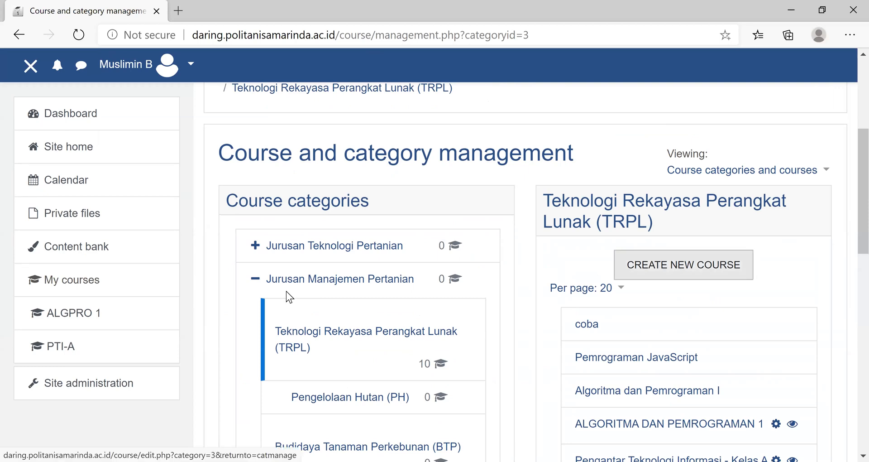
# - Examine the study programmes listed under Jurusan Teknologi Pertanian and Jurusan Manajemen Pertanian, leaving Jurusan Teknologi Pertanian collapsed
pyautogui.click(254, 245)
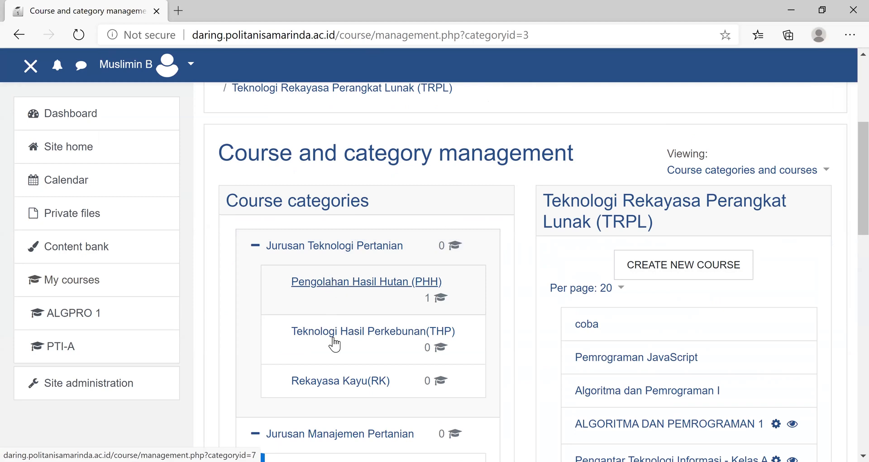
pyautogui.click(254, 249)
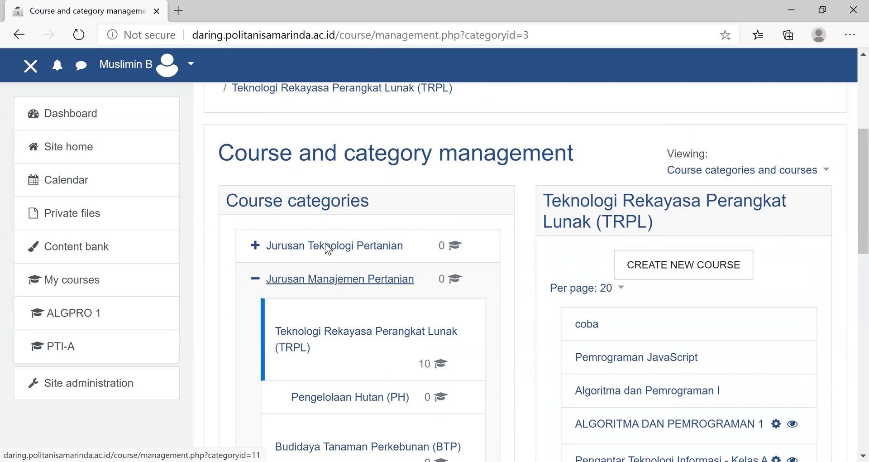
pyautogui.scroll(-5, 317, 226)
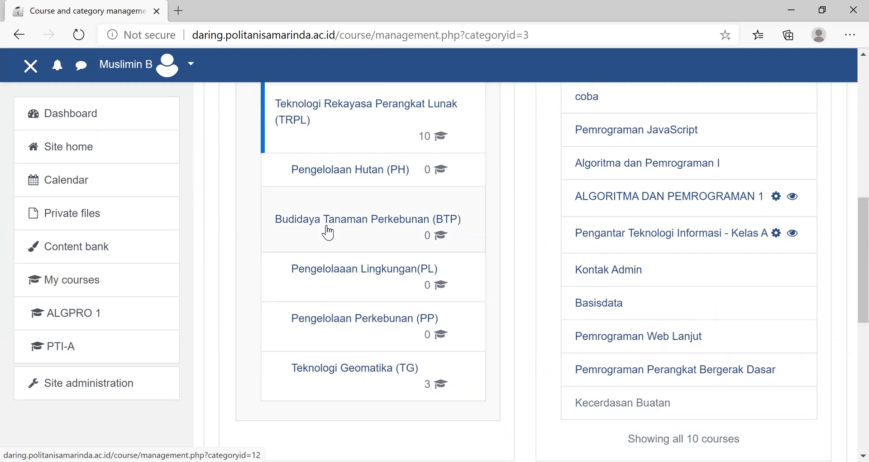
pyautogui.scroll(5, 354, 302)
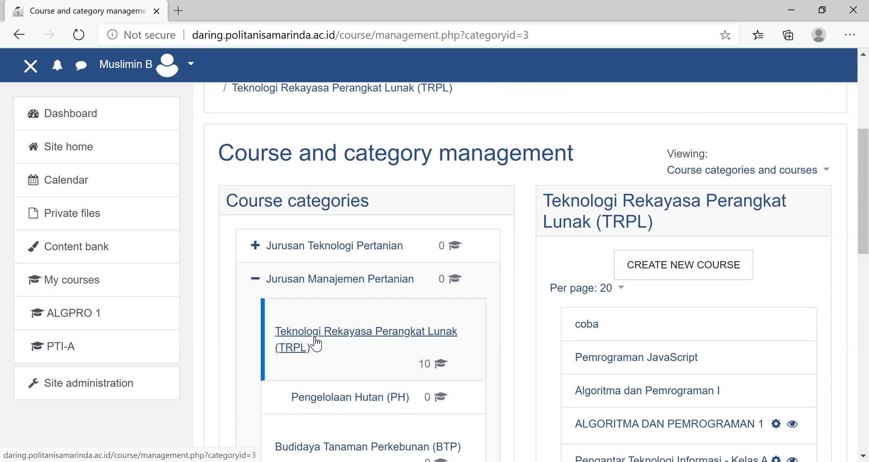
# - Reopen the Teknologi Rekayasa Perangkat Lunak (TRPL) category and start creating a new course in it
pyautogui.click(318, 335)
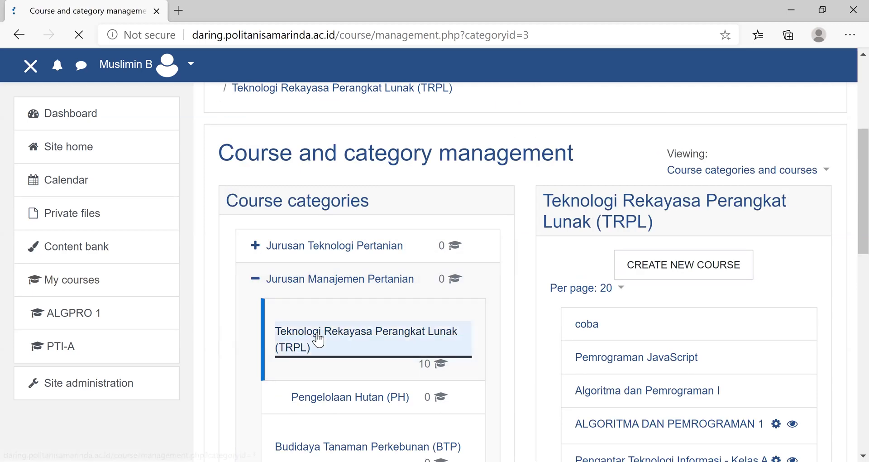
pyautogui.scroll(5, 767, 297)
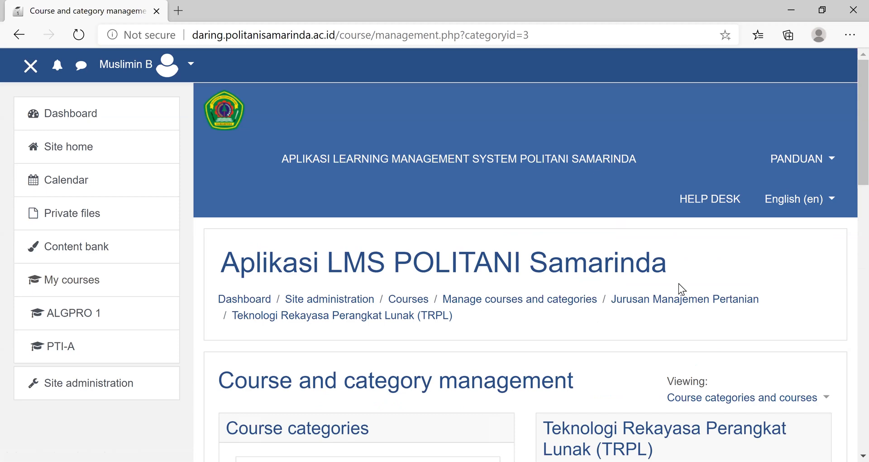
pyautogui.scroll(-5, 677, 235)
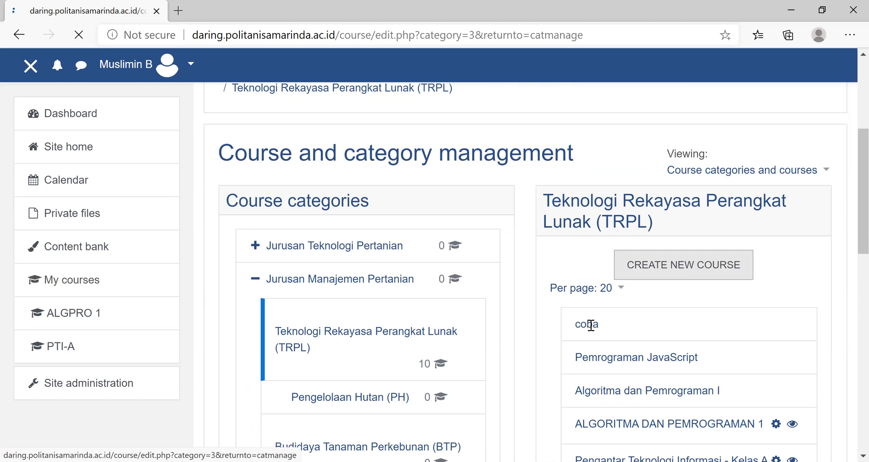
pyautogui.scroll(-10, 590, 328)
pyautogui.scroll(10, 590, 331)
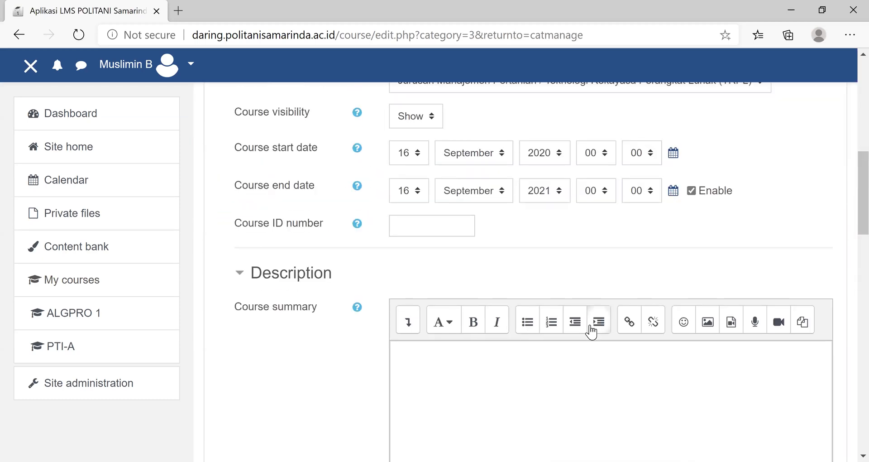
# - Enter "Pemrograman web" as the course full name and "WEB" as the course short name
pyautogui.click(418, 244)
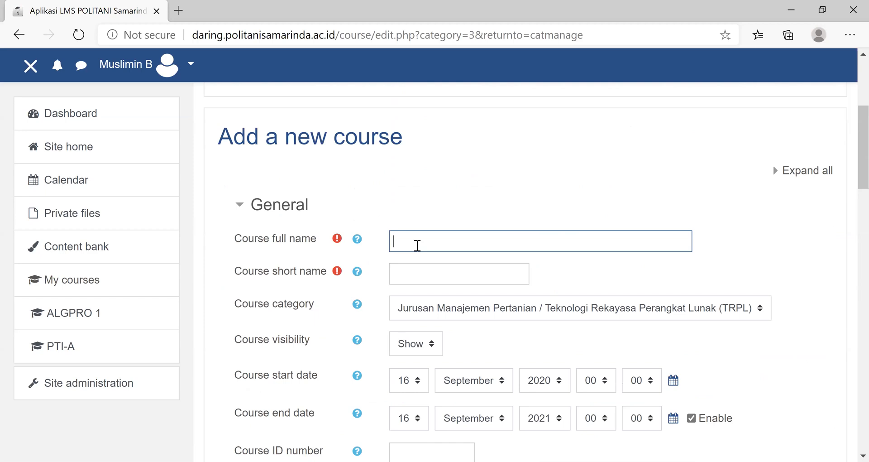
pyautogui.write('Pemrog')
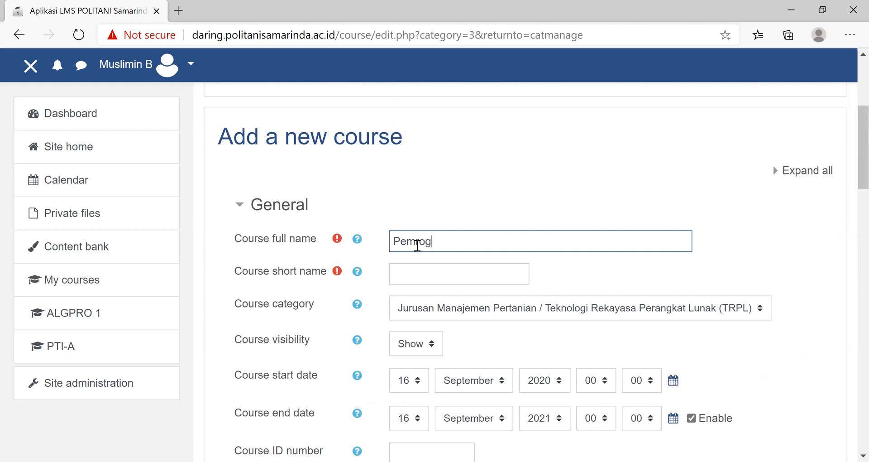
pyautogui.write('raman web')
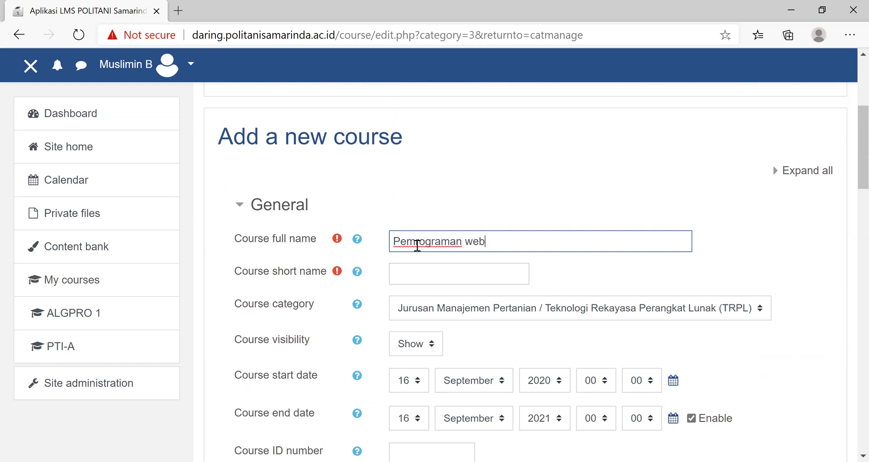
pyautogui.click(417, 283)
pyautogui.write('W')
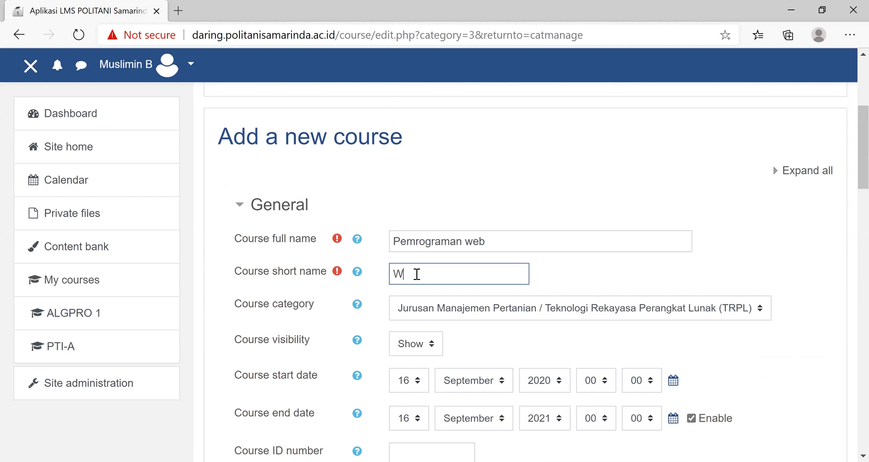
pyautogui.write('EB 1')
# - Write the course summary "Matakuliah pemrograman dasar untuk semester 3" in the description
pyautogui.scroll(-5, 659, 324)
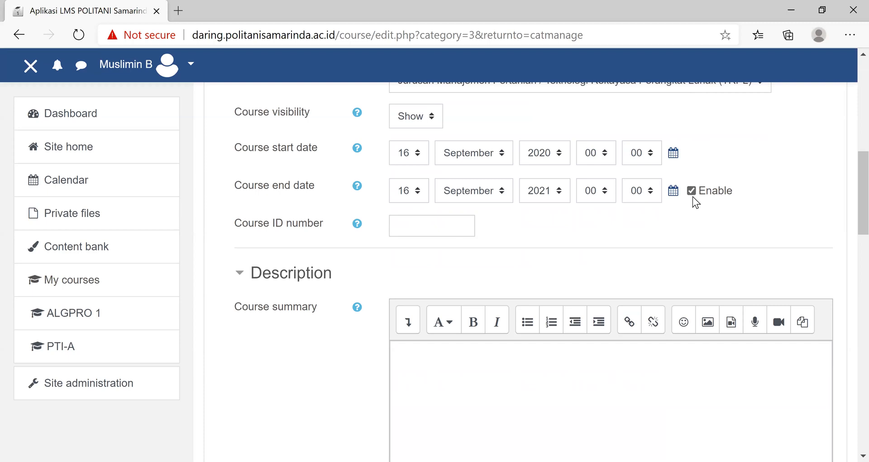
pyautogui.click(436, 361)
pyautogui.scroll(-4, 441, 355)
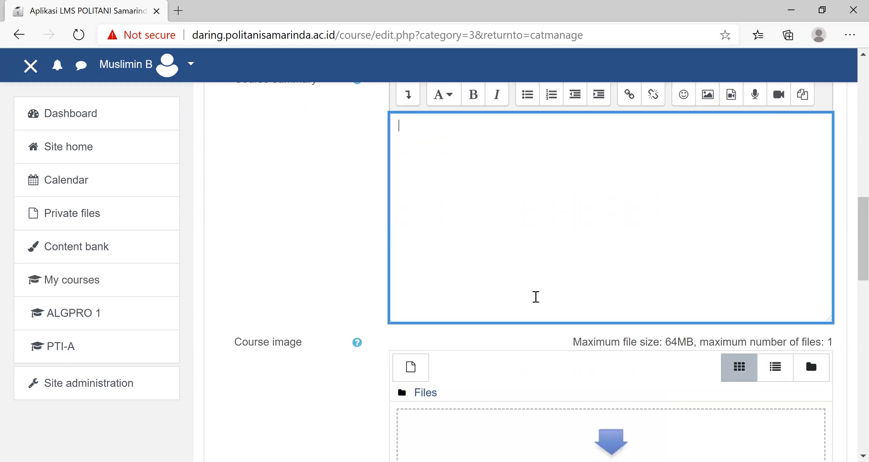
pyautogui.scroll(3, 507, 292)
pyautogui.write('Ma')
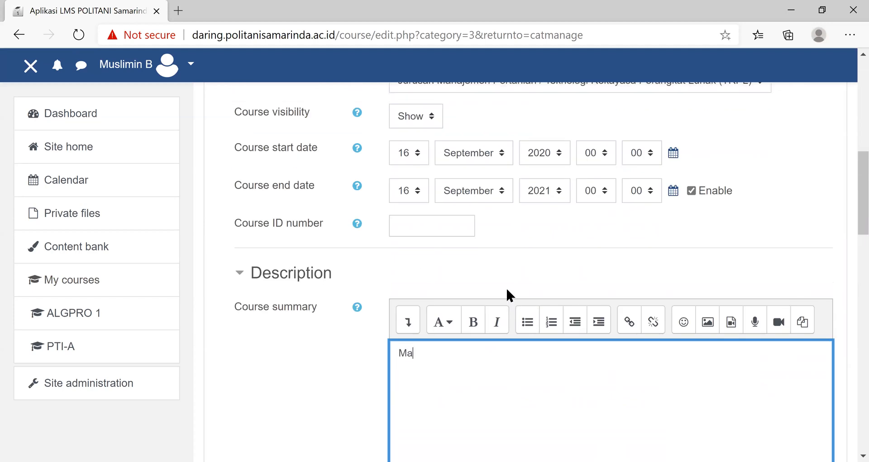
pyautogui.write('takuliah pemrogr')
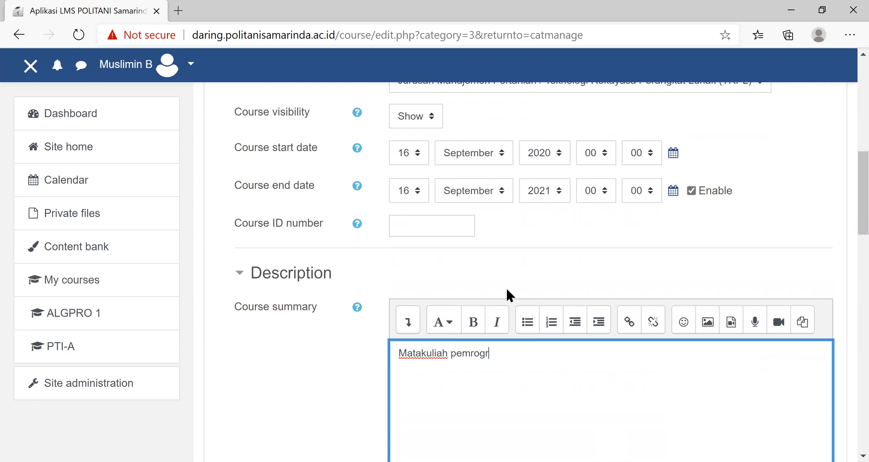
pyautogui.write('aman dasa')
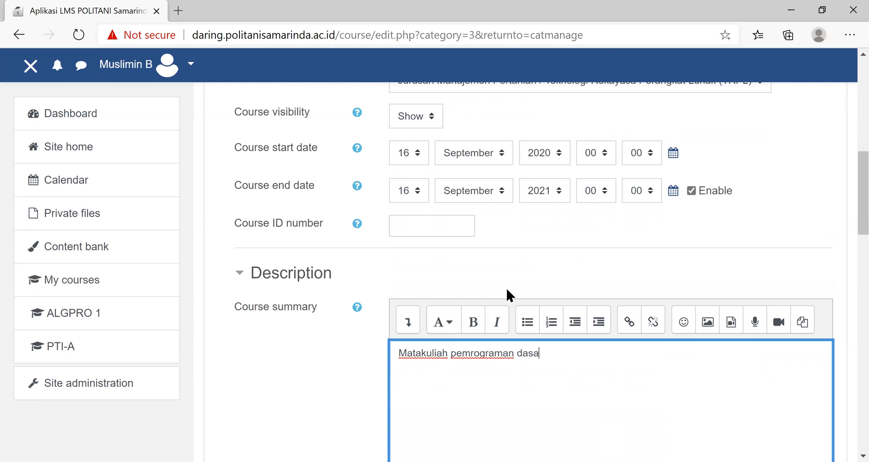
pyautogui.write('r untuk semes')
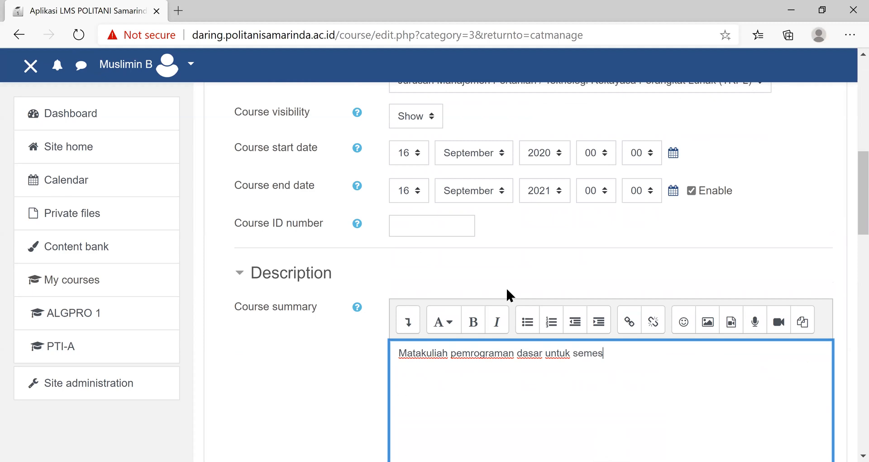
pyautogui.write('ter 3')
# - Upload the "banground" JPG file from USB Drive (D:) as the course image
pyautogui.scroll(-5, 506, 287)
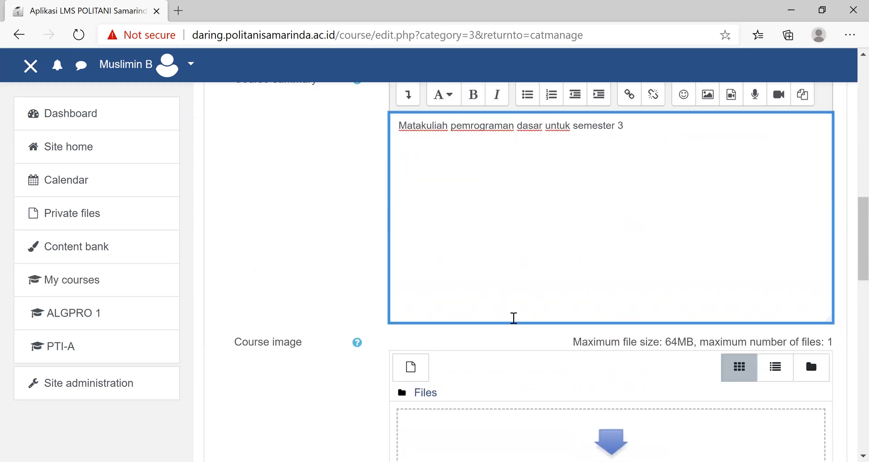
pyautogui.scroll(-5, 514, 317)
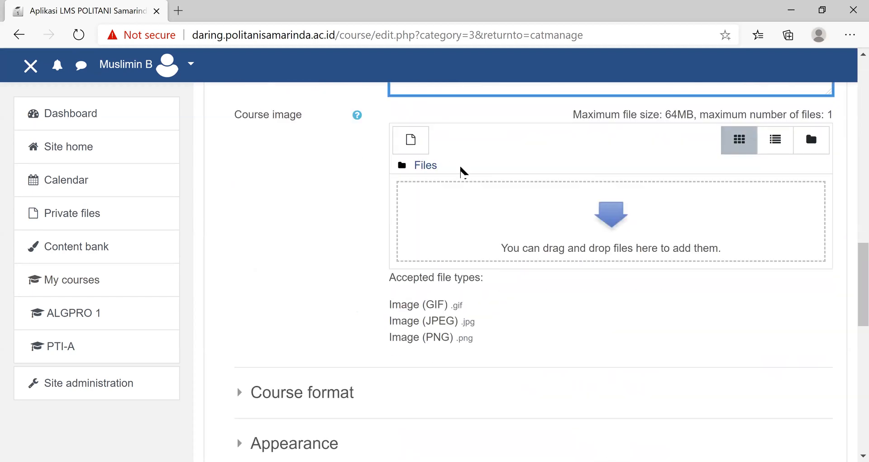
pyautogui.scroll(-5, 454, 183)
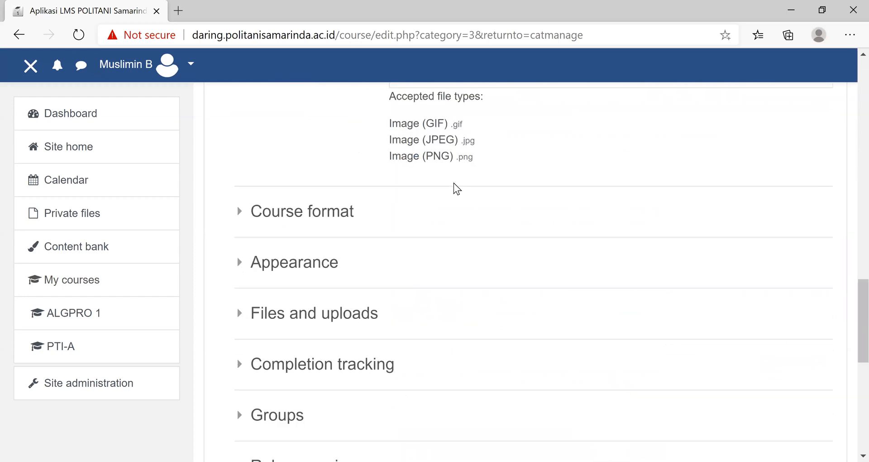
pyautogui.scroll(5, 453, 182)
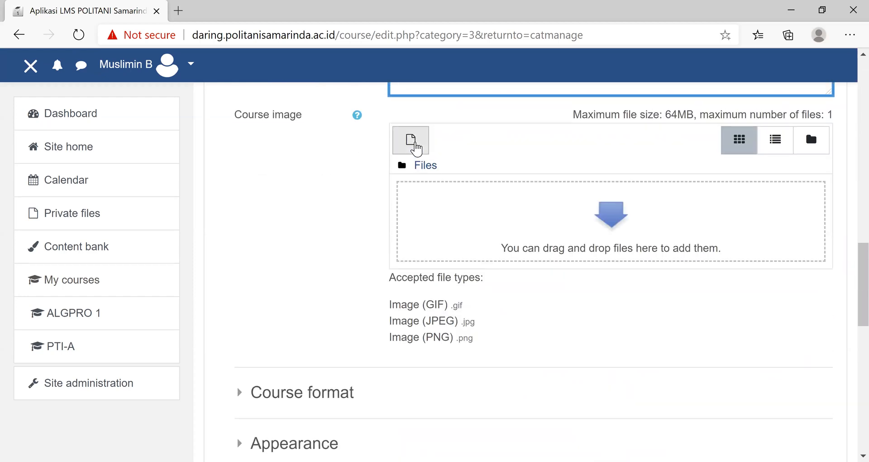
pyautogui.click(413, 140)
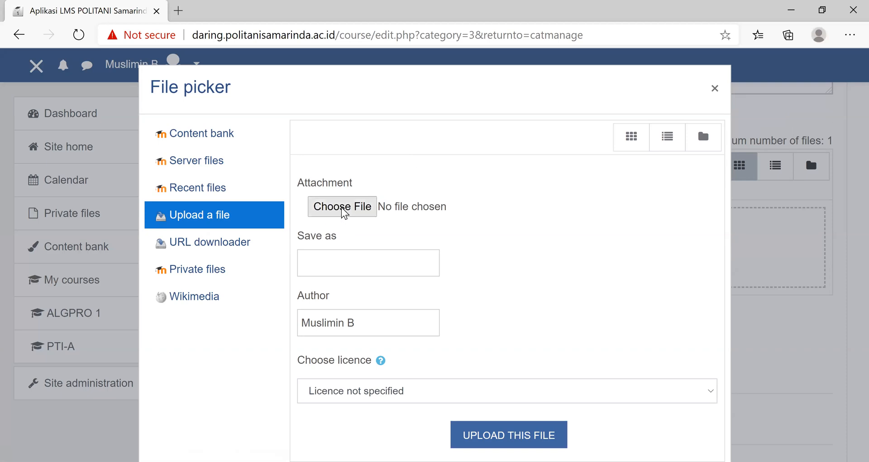
pyautogui.click(324, 208)
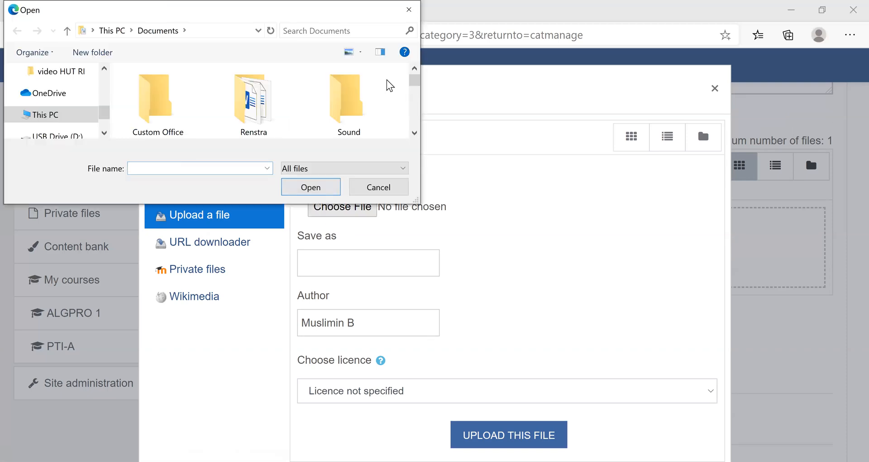
pyautogui.moveTo(106, 108); pyautogui.dragTo(111, 62)
pyautogui.click(53, 100)
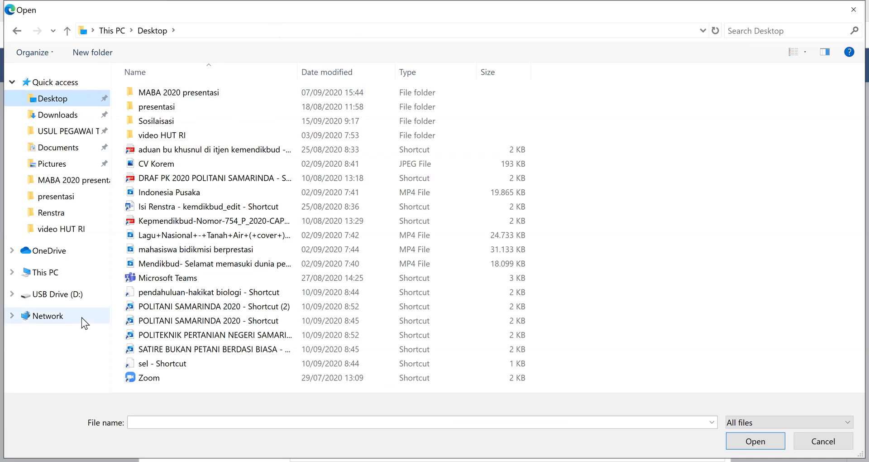
pyautogui.click(51, 295)
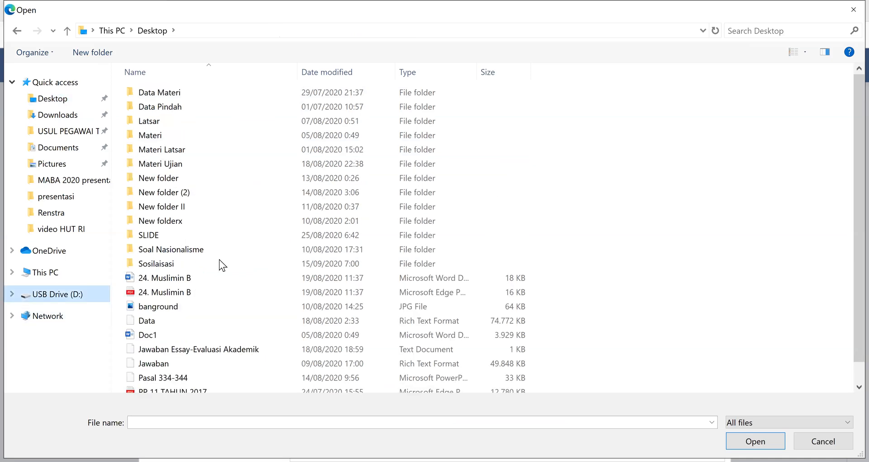
pyautogui.click(180, 306)
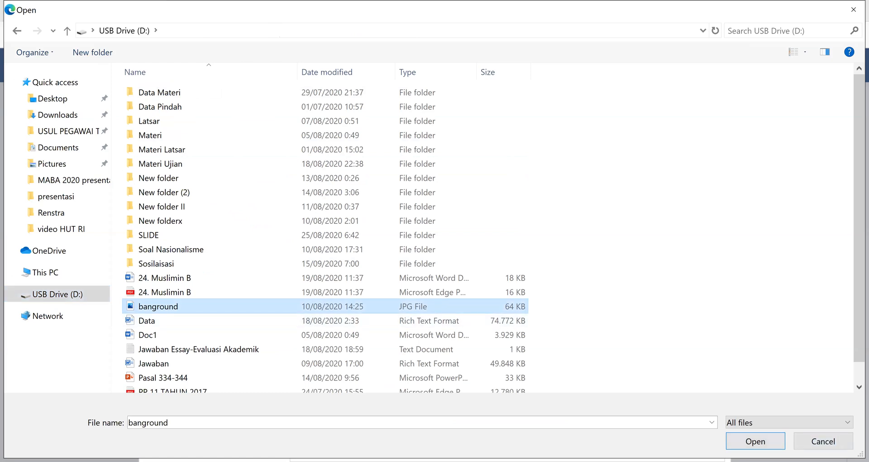
pyautogui.click(755, 441)
pyautogui.click(503, 437)
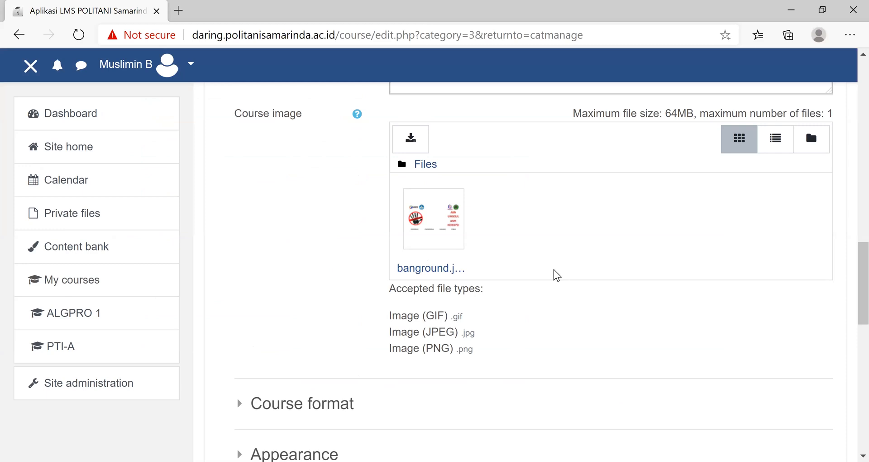
# - Save the new course and return to the course list of the TRPL category
pyautogui.scroll(-10, 568, 286)
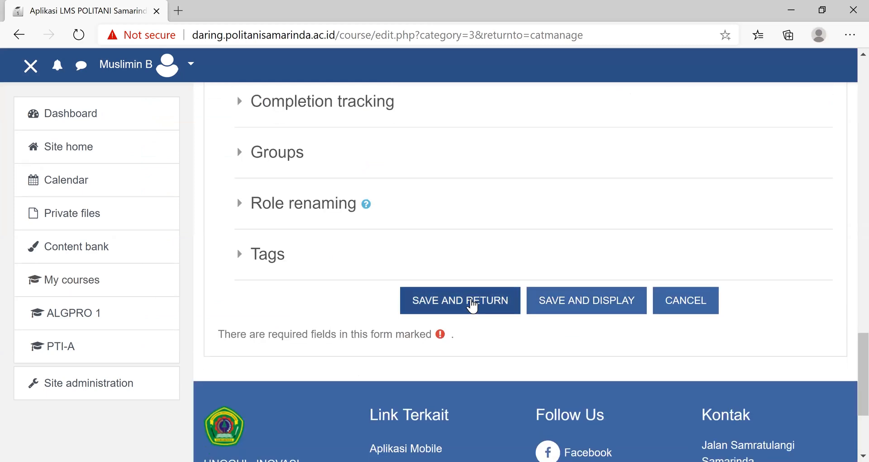
pyautogui.click(472, 304)
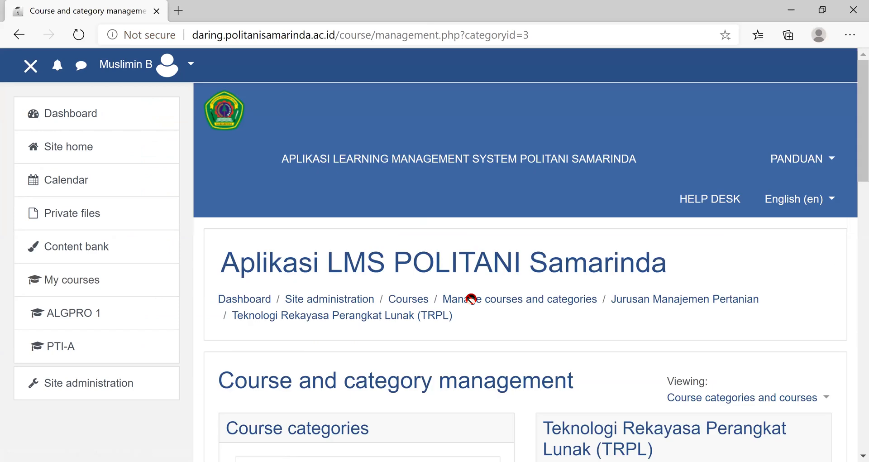
pyautogui.scroll(-5, 471, 299)
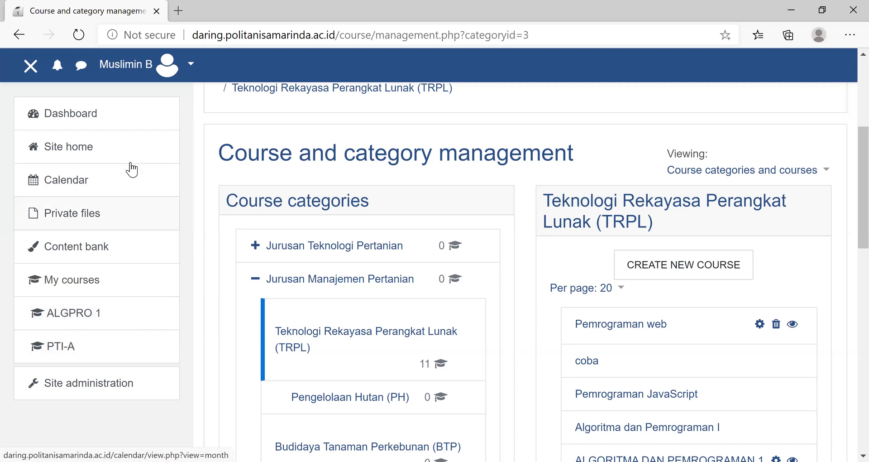
# - Look for the "Pemrograman web" course in the Course Overview on the dashboard
pyautogui.click(80, 122)
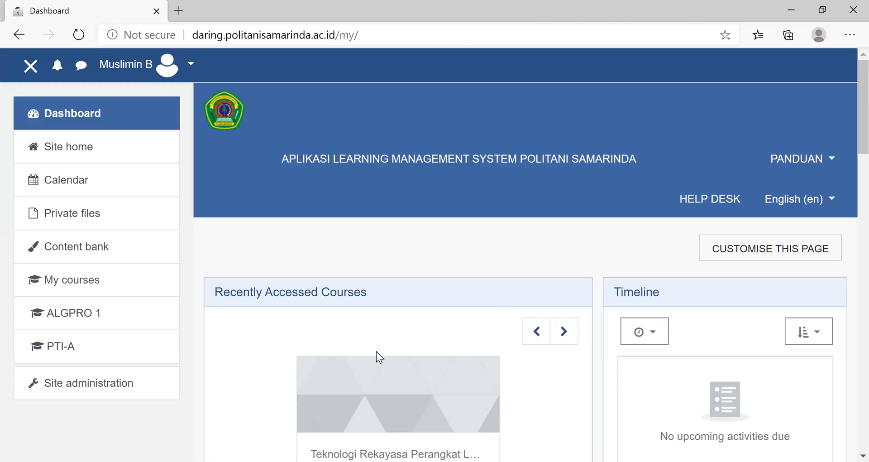
pyautogui.scroll(-3, 376, 352)
pyautogui.scroll(-8, 529, 144)
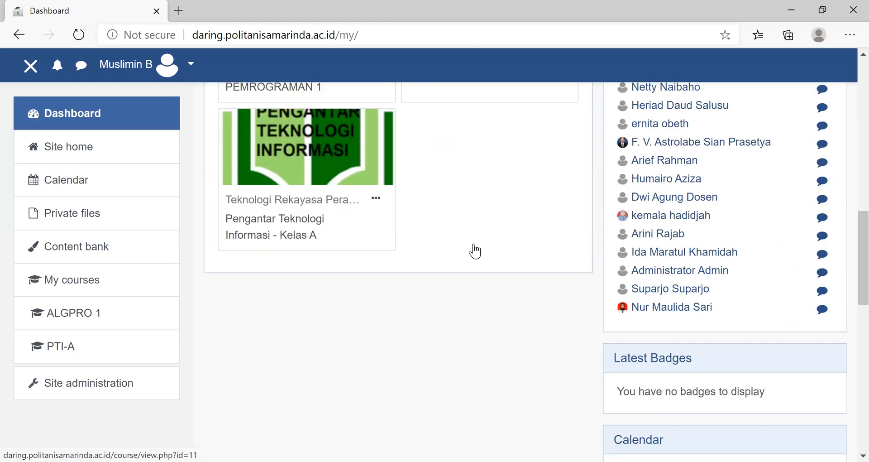
pyautogui.scroll(3, 474, 272)
pyautogui.scroll(1, 474, 288)
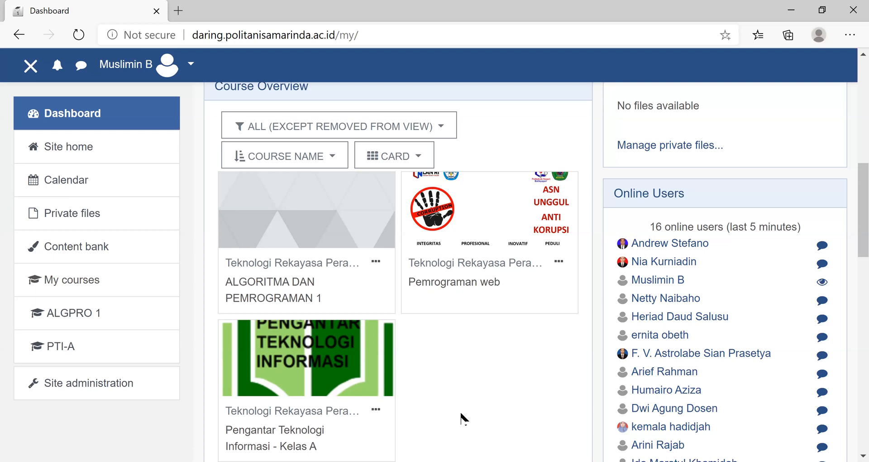
pyautogui.scroll(10, 462, 419)
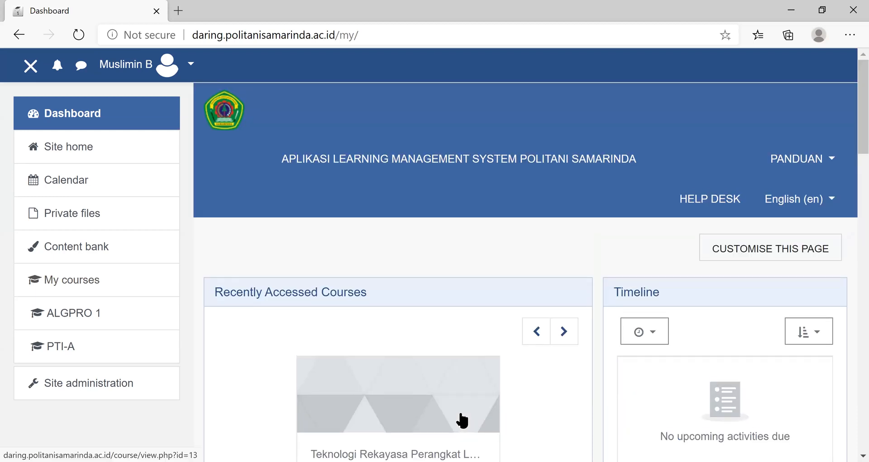
# - Open the account's own profile for editing
pyautogui.click(190, 67)
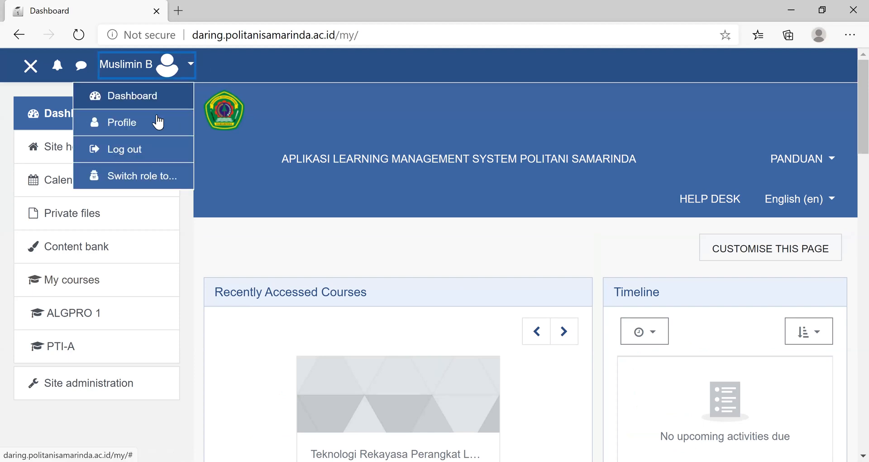
pyautogui.click(157, 125)
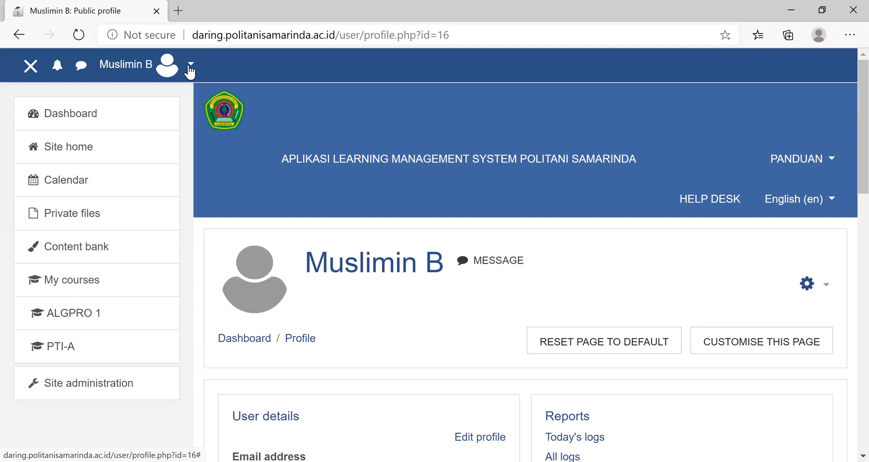
pyautogui.scroll(-1, 487, 335)
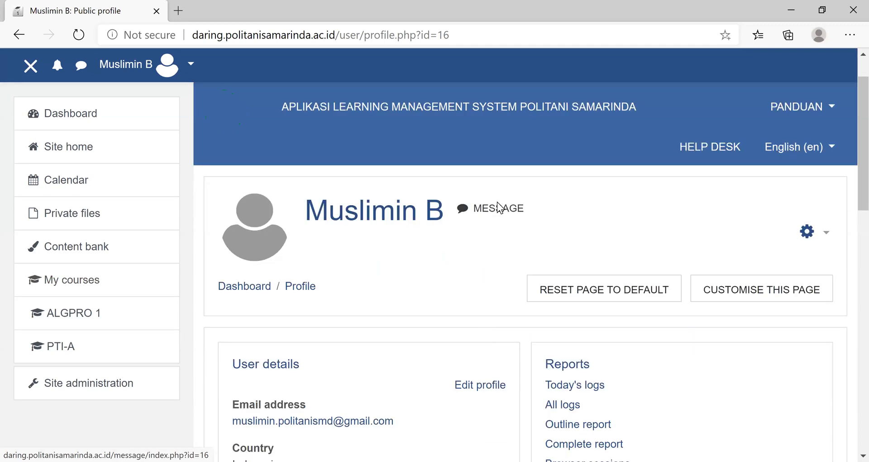
pyautogui.scroll(-3, 497, 204)
pyautogui.click(491, 212)
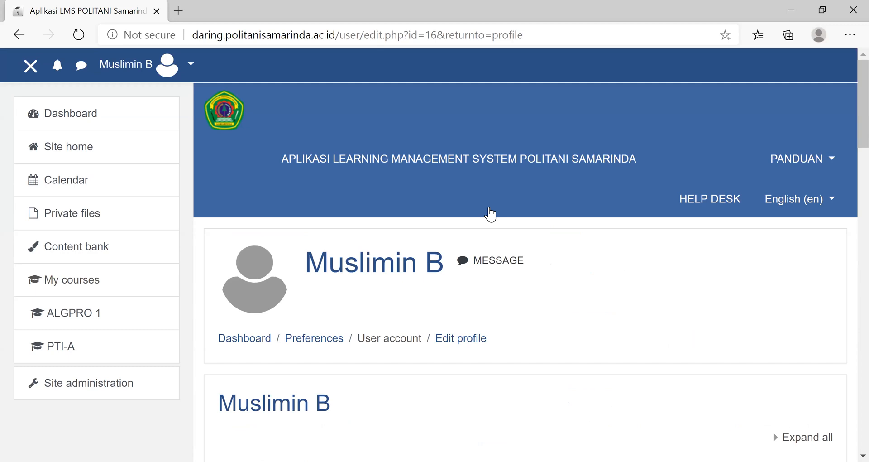
# - Upload the "banground" JPG file from USB Drive (D:) as the new user picture
pyautogui.scroll(-7, 499, 342)
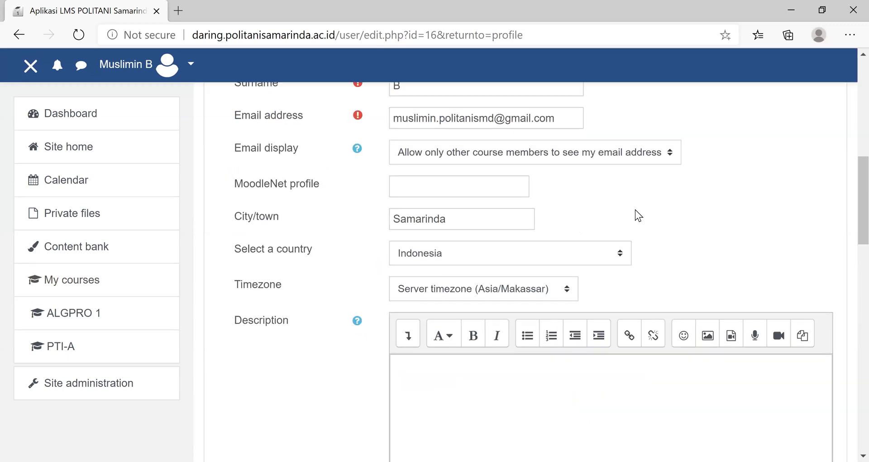
pyautogui.scroll(-4, 621, 226)
pyautogui.scroll(4, 620, 226)
pyautogui.scroll(-4, 620, 227)
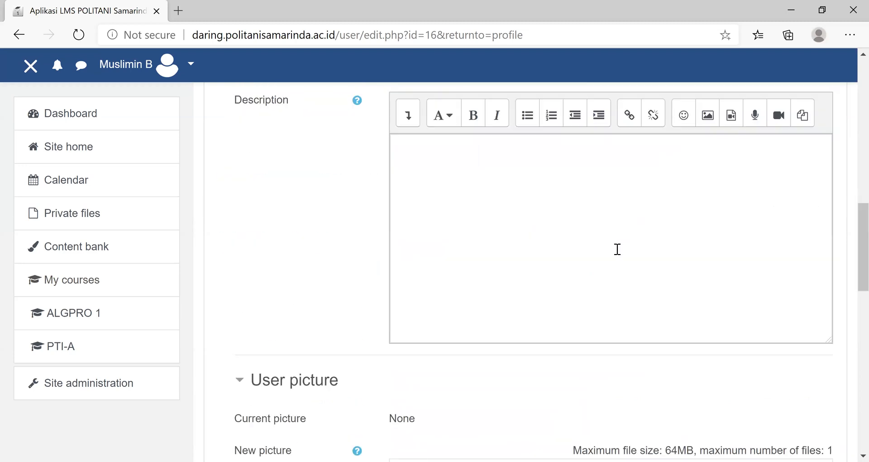
pyautogui.scroll(-4, 409, 254)
pyautogui.click(410, 248)
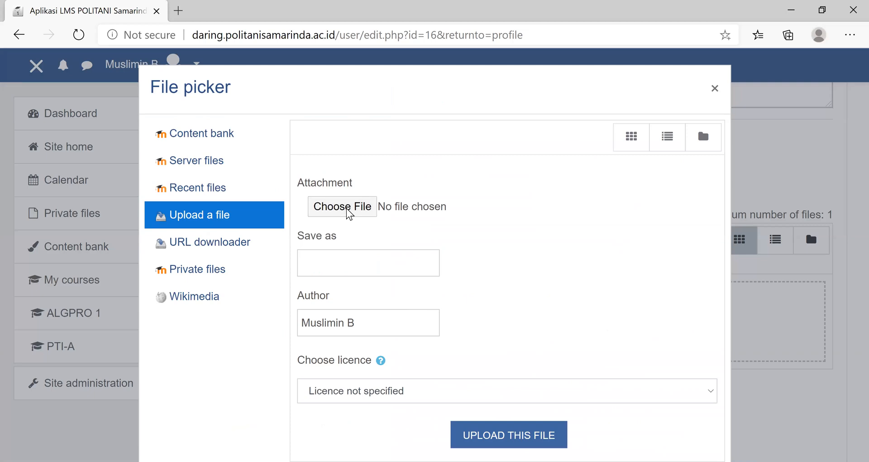
pyautogui.click(347, 209)
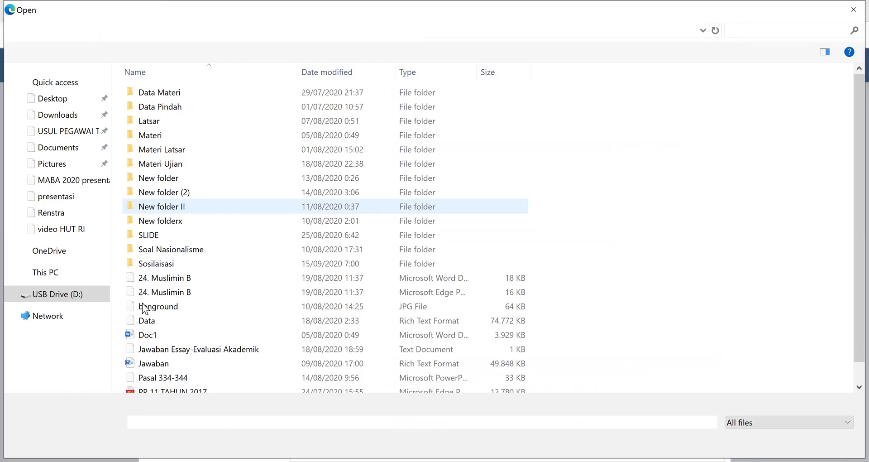
pyautogui.click(254, 306)
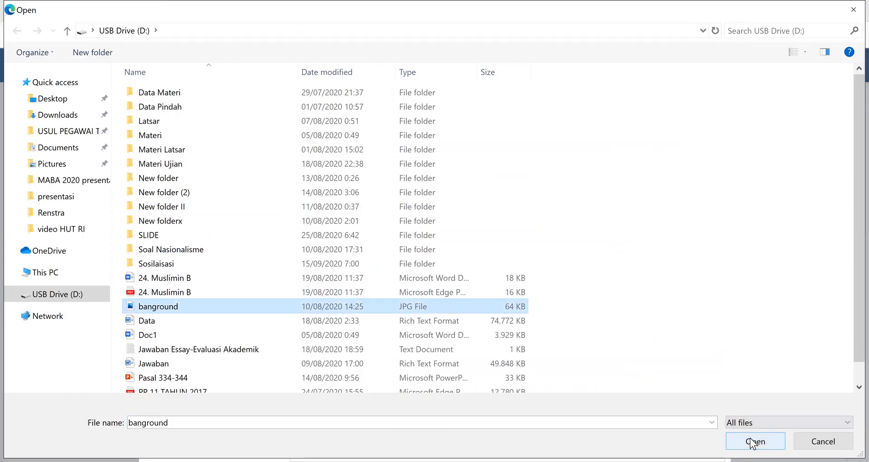
pyautogui.press('Return')
pyautogui.click(522, 436)
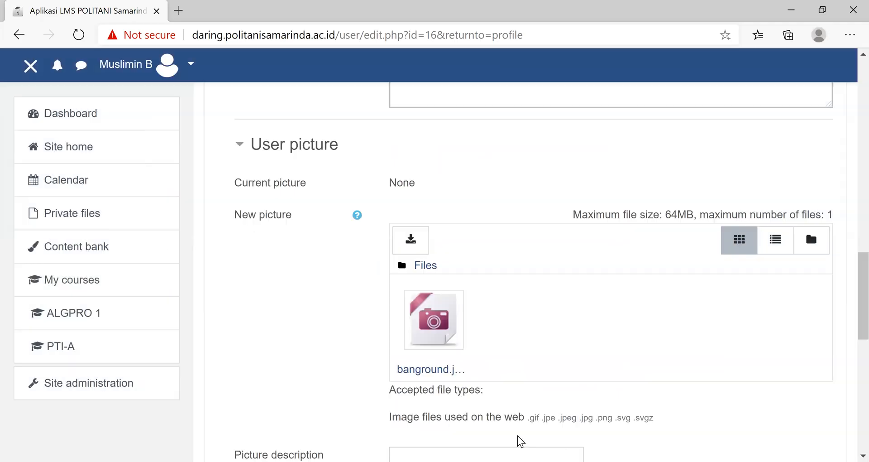
# - Save the profile changes, leaving the picture description empty
pyautogui.scroll(-10, 758, 362)
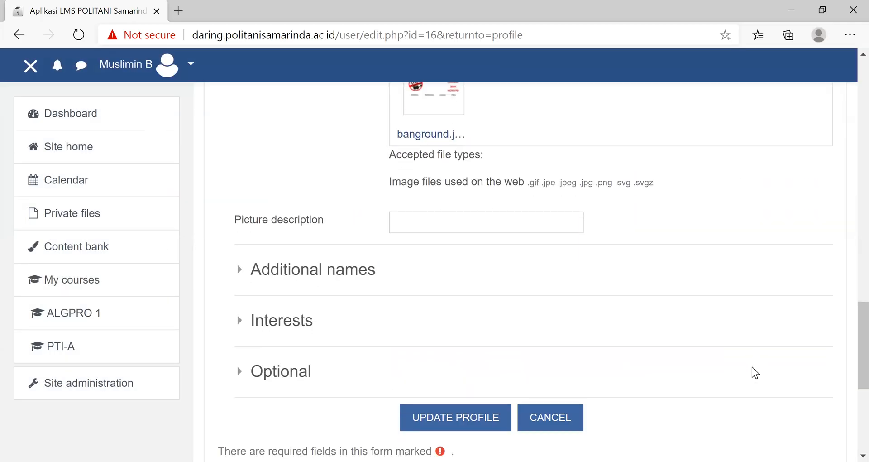
pyautogui.scroll(-1, 468, 199)
pyautogui.click(468, 200)
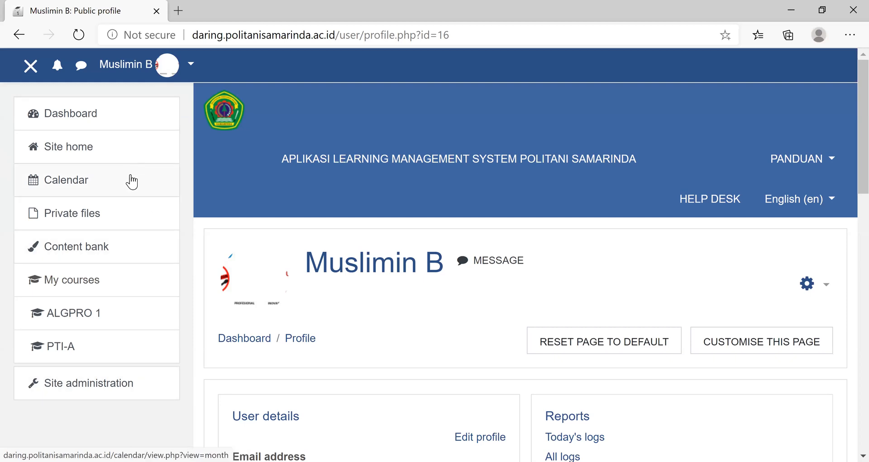
# - Visit the Site administration page, and open the participants list of the ALGPRO 1 course from the dashboard
pyautogui.click(93, 388)
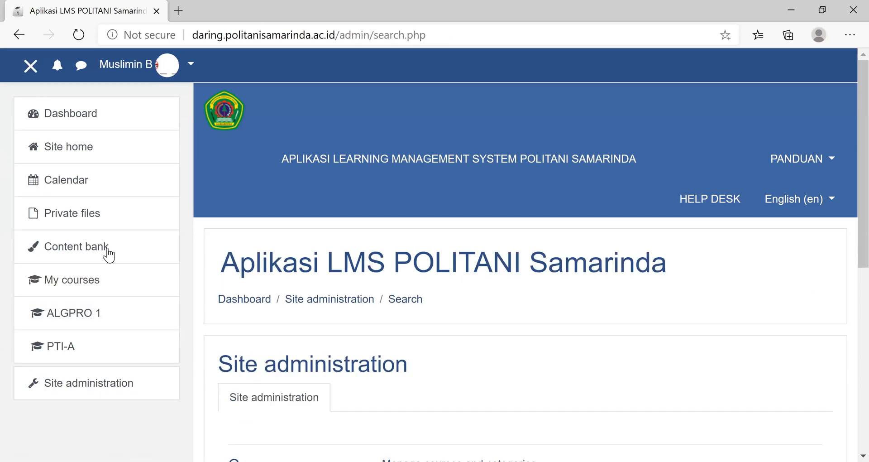
pyautogui.click(91, 120)
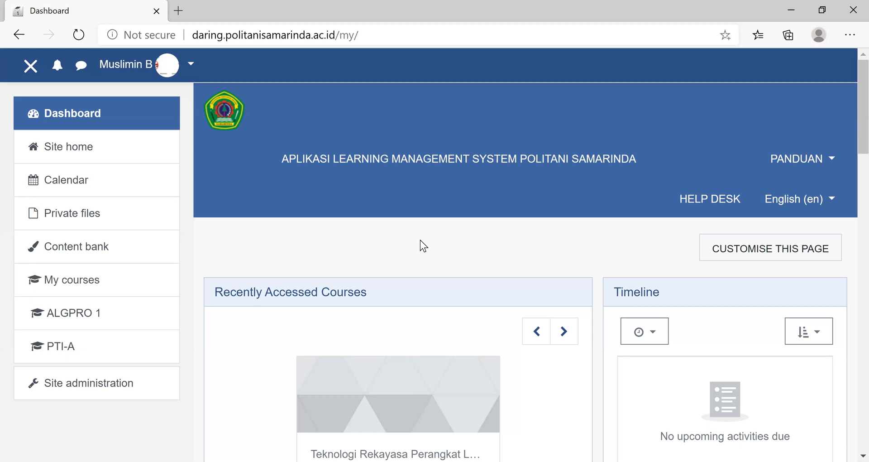
pyautogui.click(78, 317)
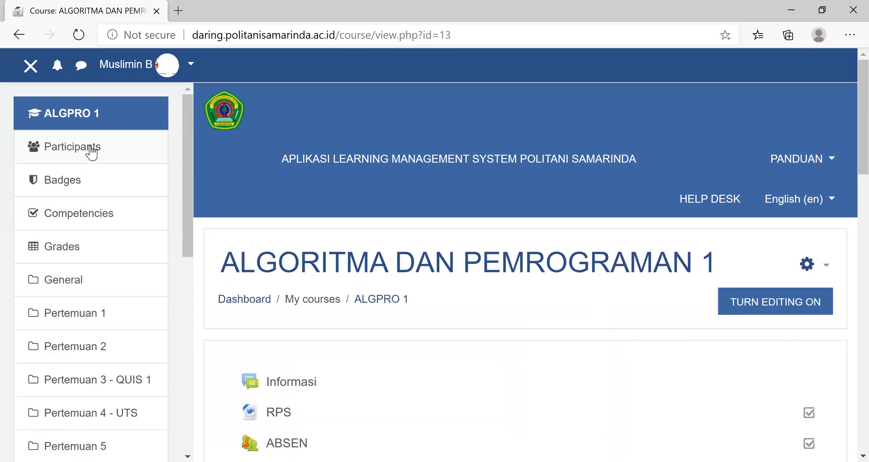
pyautogui.click(92, 152)
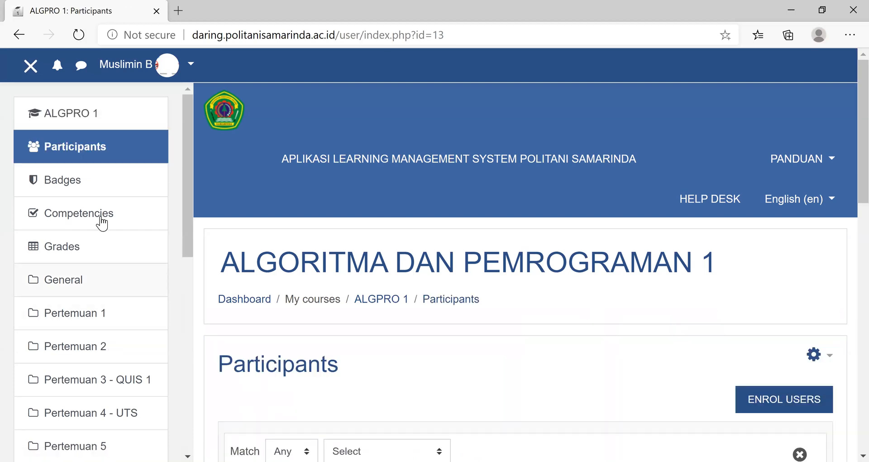
# - Return to the ALGPRO 1 course page and examine the materials and activities of its meetings
pyautogui.click(78, 116)
pyautogui.scroll(-5, 525, 346)
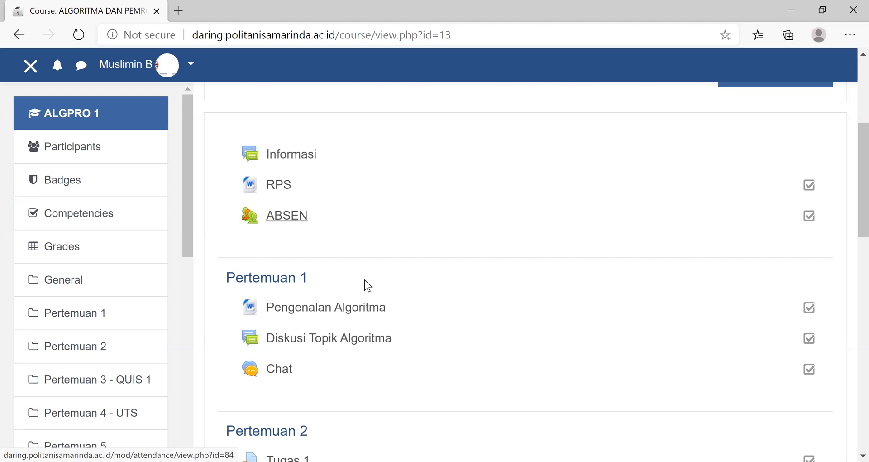
pyautogui.scroll(-5, 363, 236)
pyautogui.scroll(5, 358, 272)
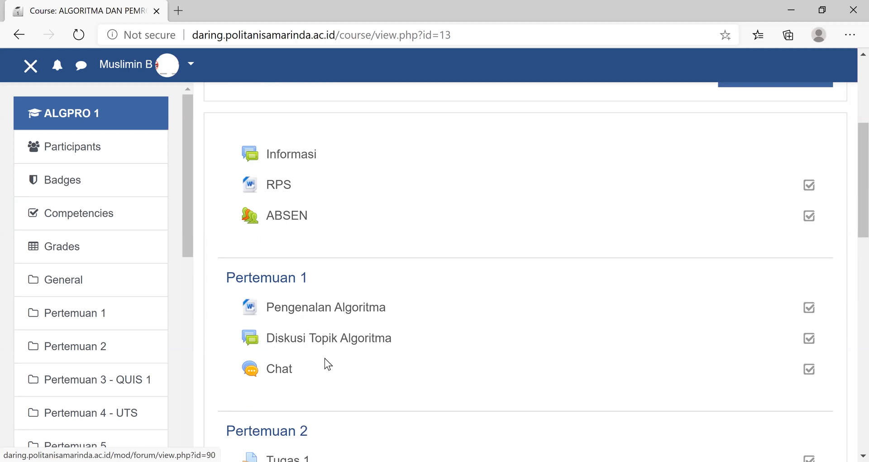
# - Look through the ALGPRO 1 course from Pertemuan 1 to Topic 9, including its quiz and UTS sections, and reload the course page
pyautogui.scroll(-5, 443, 307)
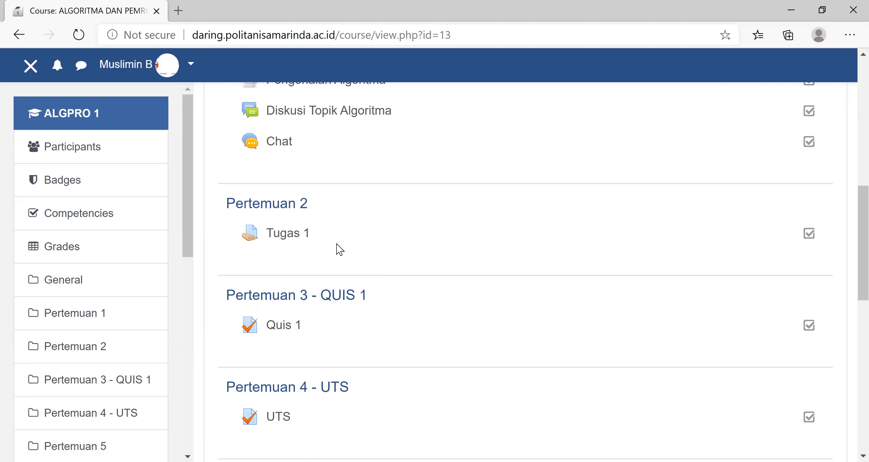
pyautogui.scroll(-4, 336, 243)
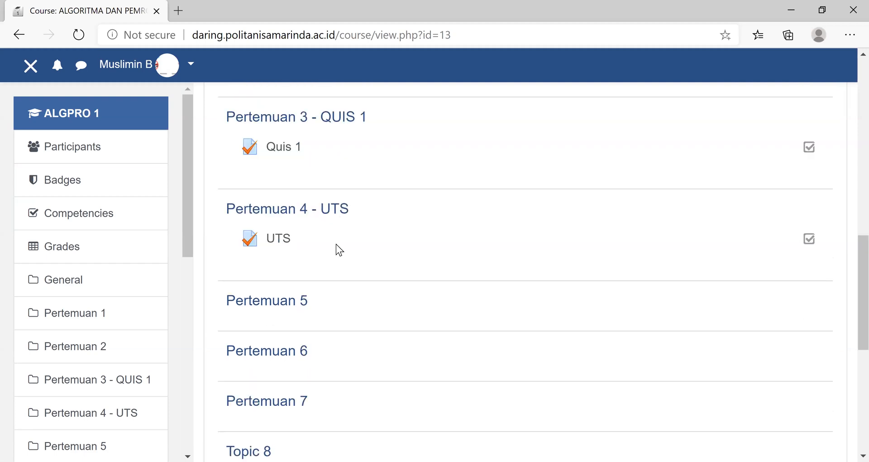
pyautogui.scroll(4, 337, 244)
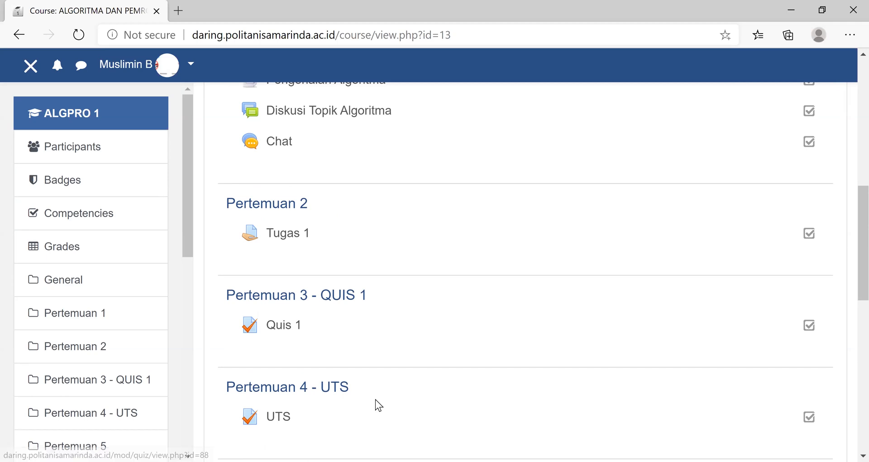
pyautogui.scroll(-5, 376, 401)
pyautogui.scroll(-5, 375, 392)
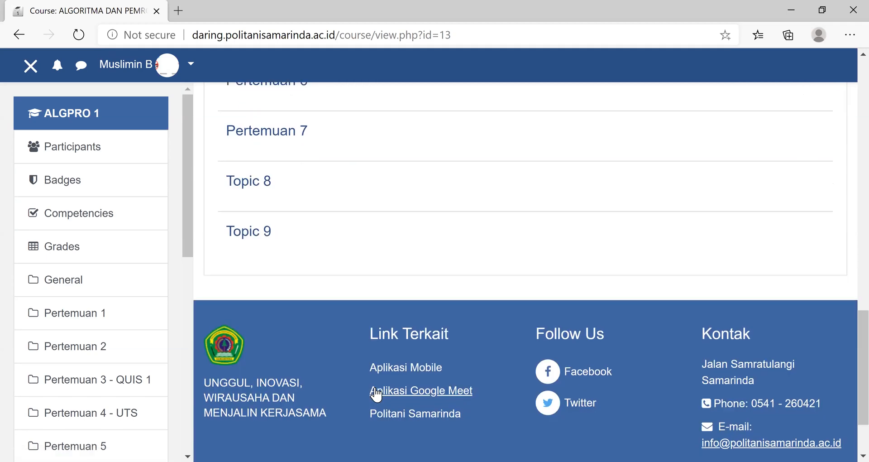
pyautogui.scroll(10, 317, 344)
pyautogui.click(69, 113)
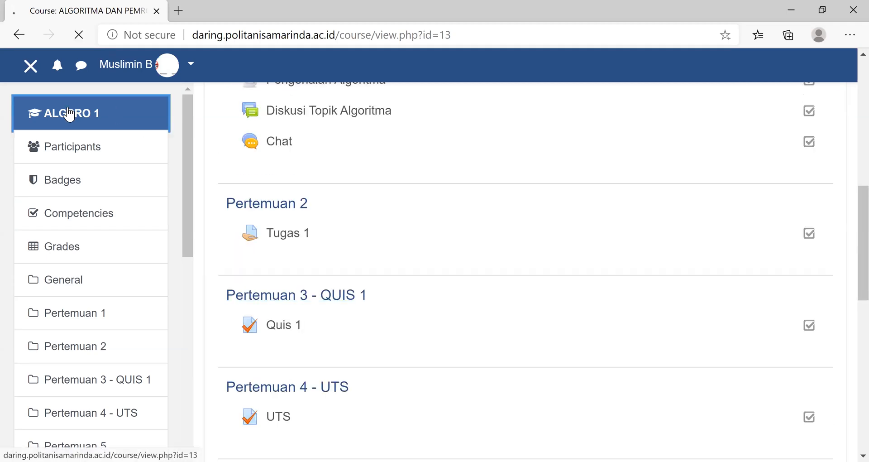
# - Go back to the dashboard and open the Pemrograman web course from the course overview
pyautogui.scroll(-9, 186, 190)
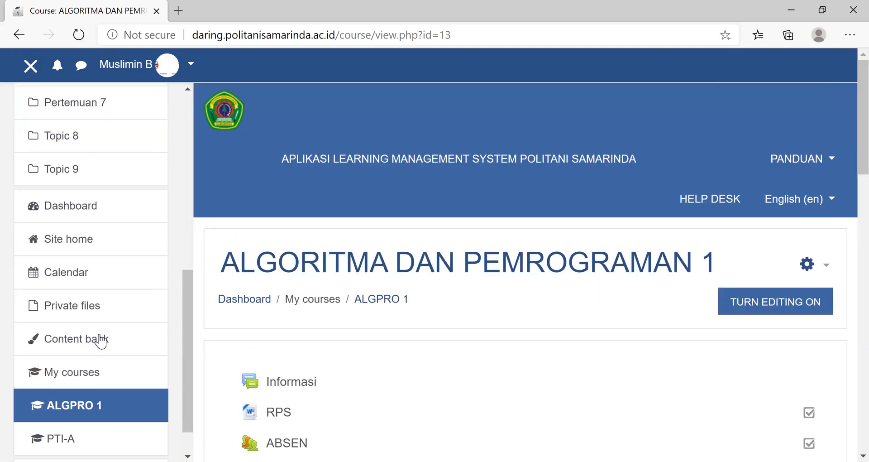
pyautogui.scroll(9, 114, 155)
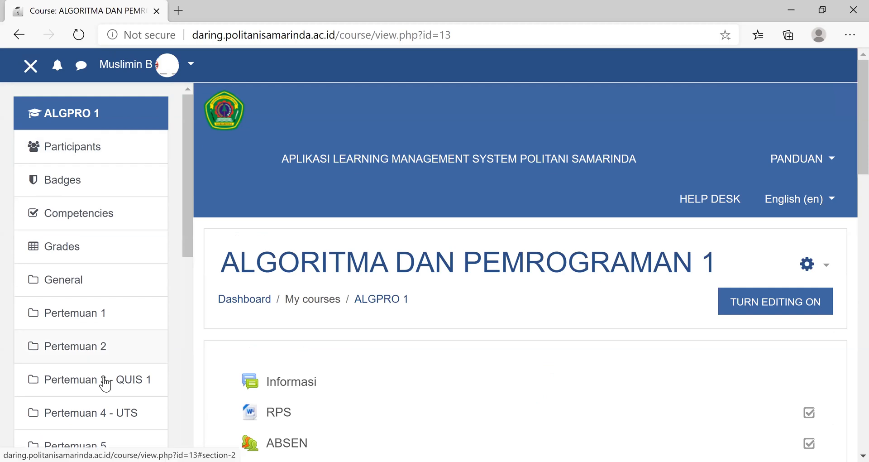
pyautogui.scroll(-9, 106, 383)
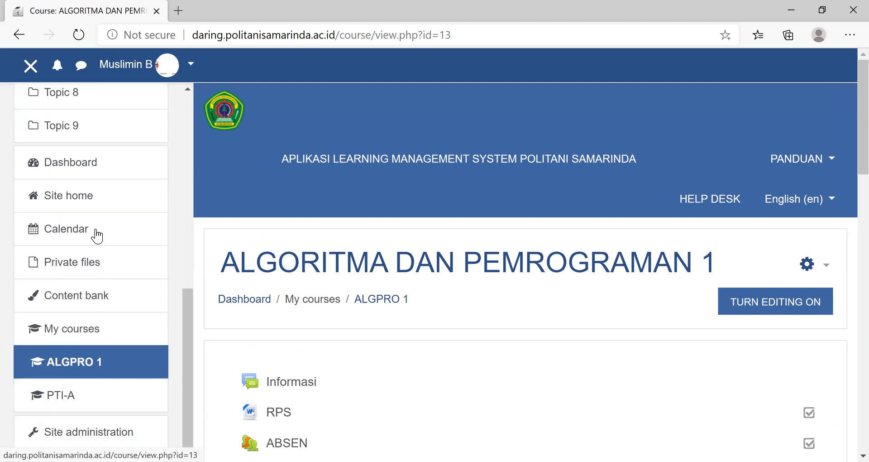
pyautogui.click(83, 168)
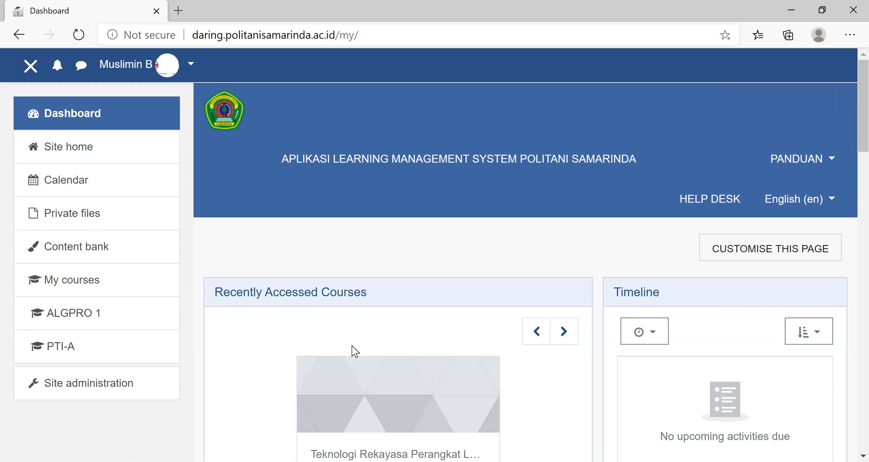
pyautogui.scroll(-5, 456, 314)
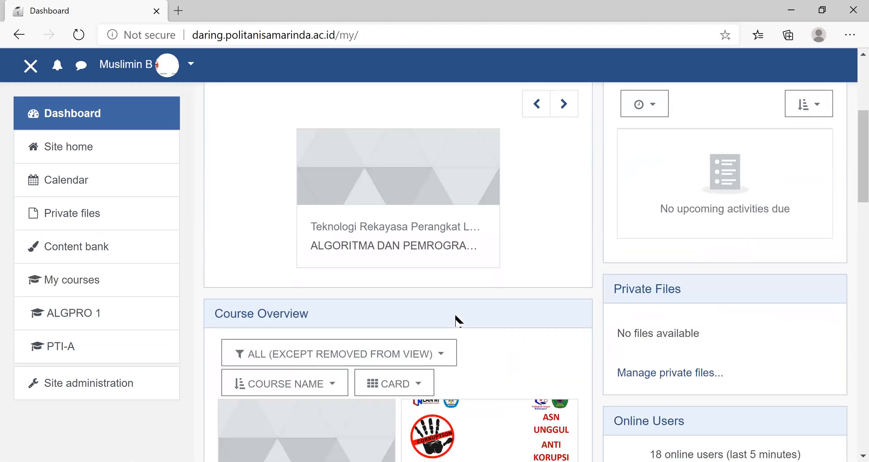
pyautogui.scroll(-4, 457, 319)
pyautogui.scroll(-1, 458, 291)
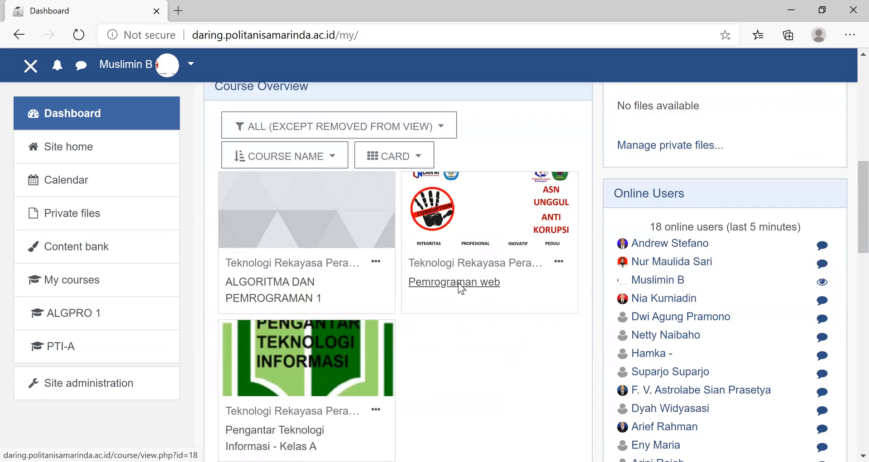
pyautogui.click(458, 283)
# - Look over the topics of the Pemrograman web course and turn on its editing mode
pyautogui.scroll(-4, 258, 145)
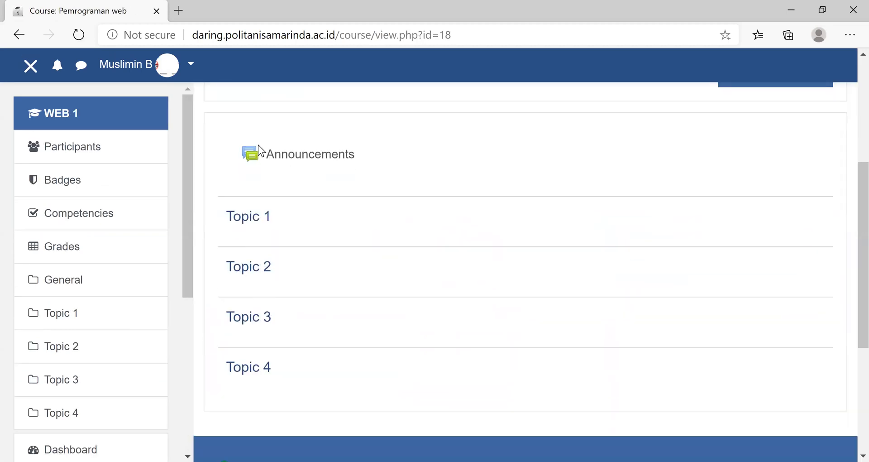
pyautogui.scroll(2, 355, 323)
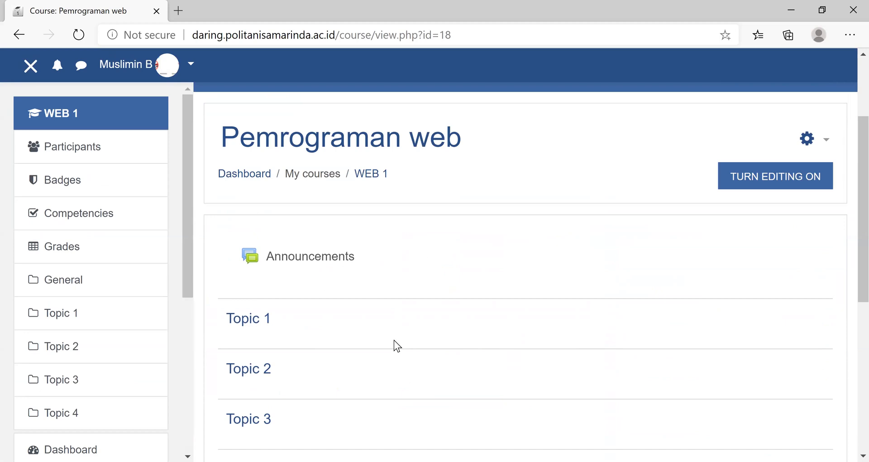
pyautogui.scroll(2, 389, 337)
pyautogui.scroll(-5, 388, 335)
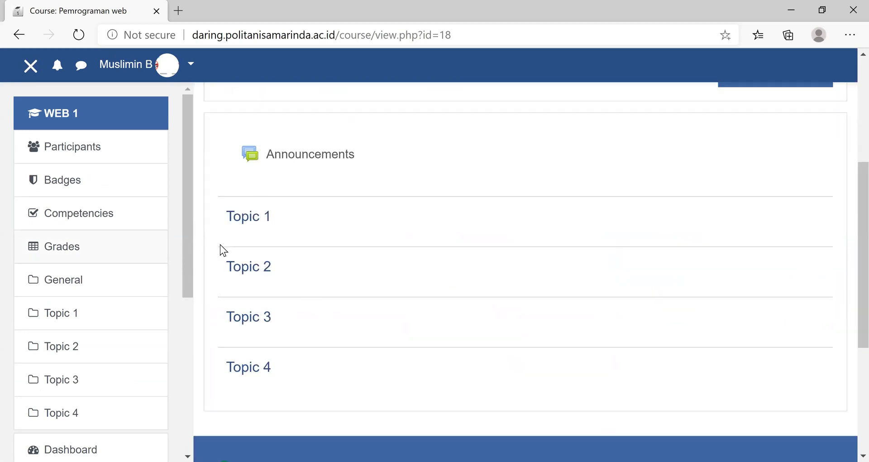
pyautogui.scroll(5, 371, 284)
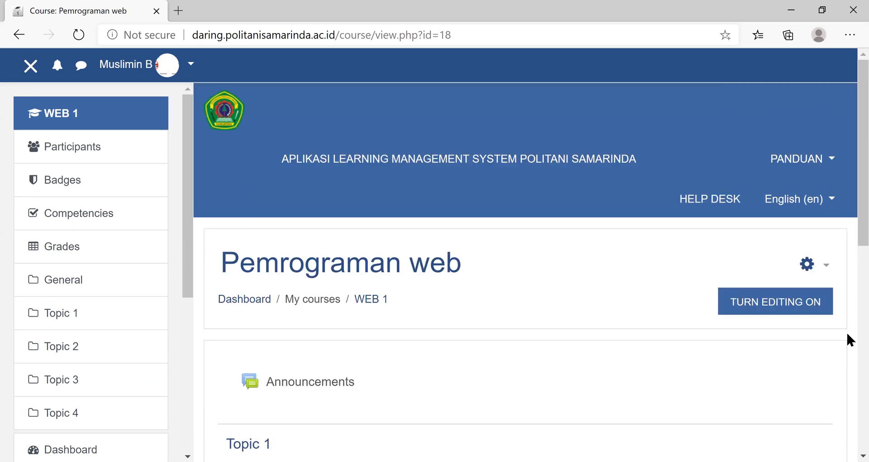
pyautogui.click(793, 311)
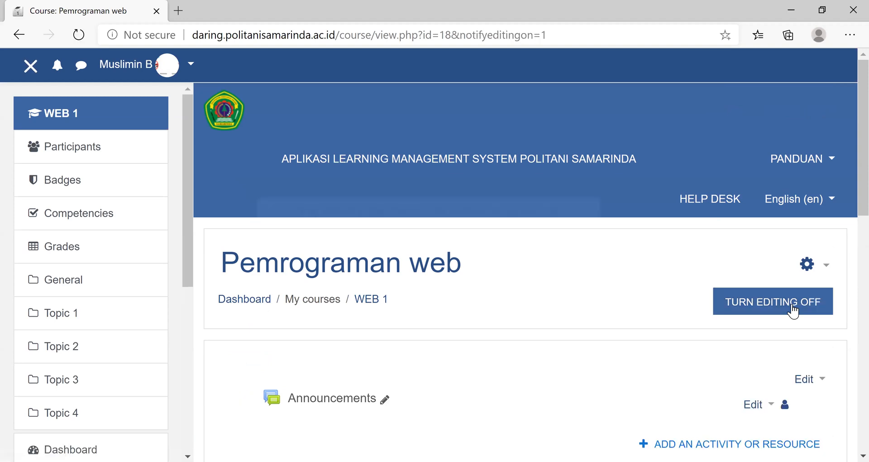
# - Rename the Announcements forum in the course's general section to "Informasi"
pyautogui.scroll(-2, 785, 225)
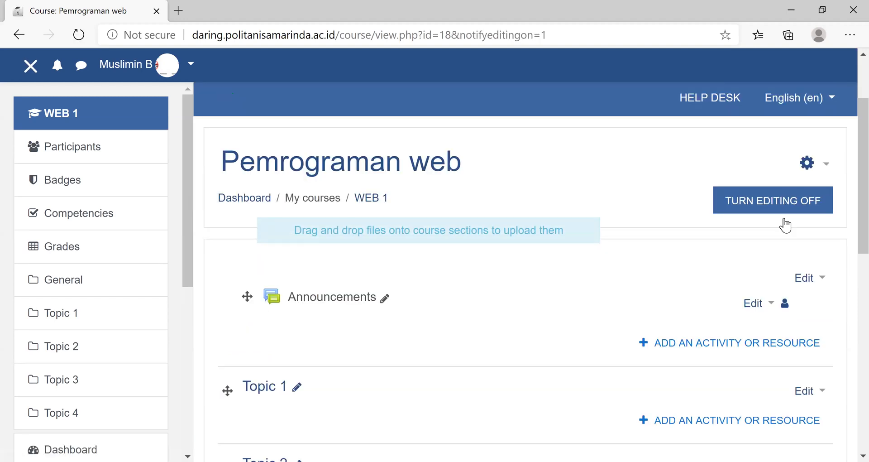
pyautogui.scroll(-3, 785, 225)
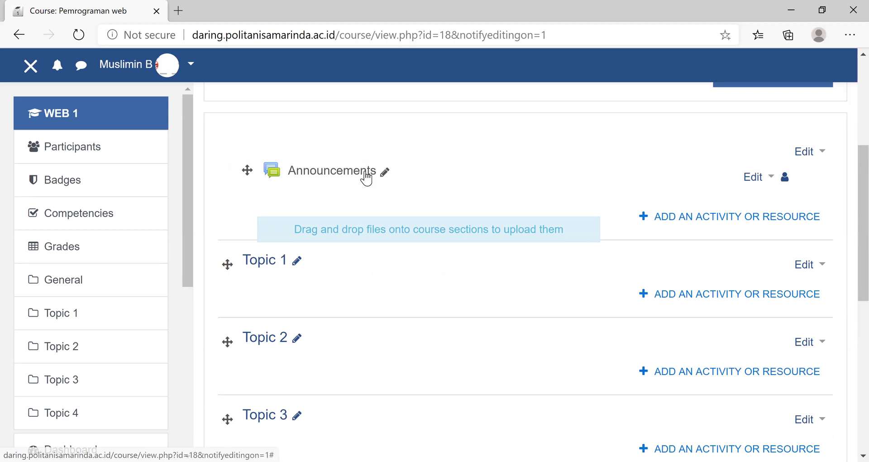
pyautogui.click(385, 172)
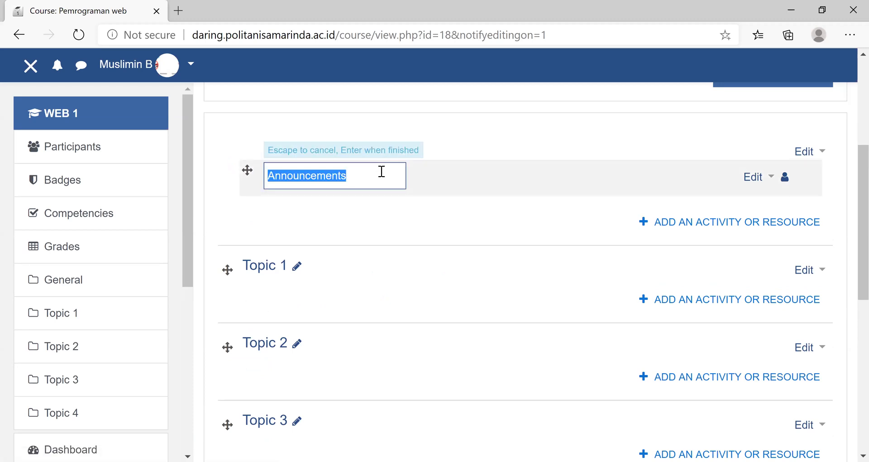
pyautogui.write('Informasi')
pyautogui.press('Return')
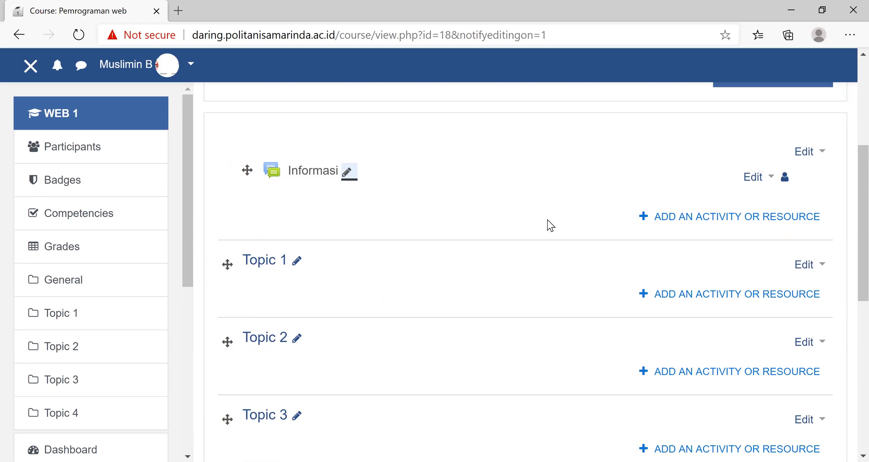
pyautogui.scroll(5, 848, 165)
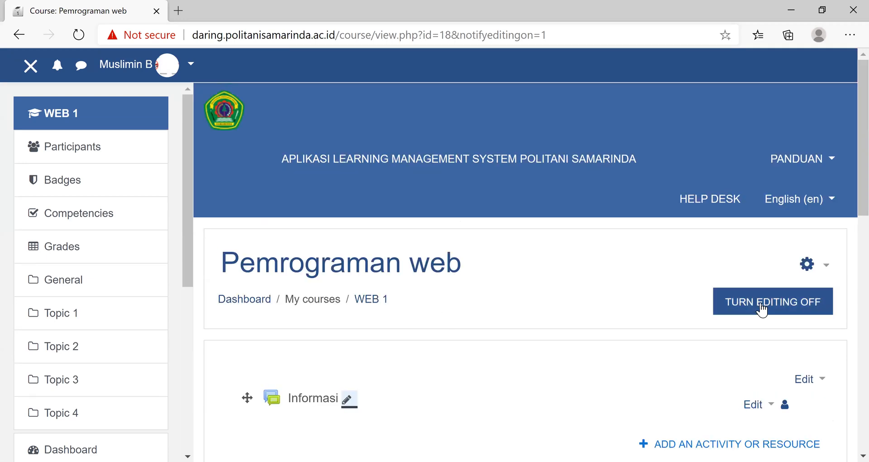
pyautogui.scroll(-5, 846, 183)
pyautogui.scroll(5, 846, 181)
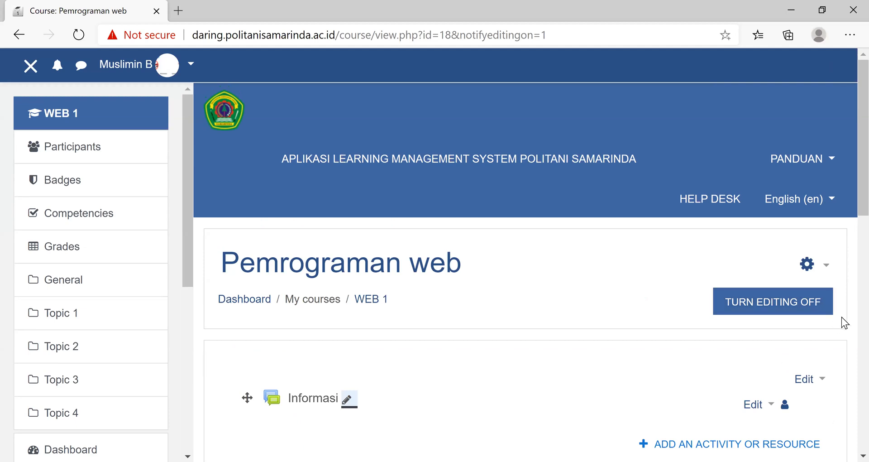
pyautogui.scroll(-5, 840, 313)
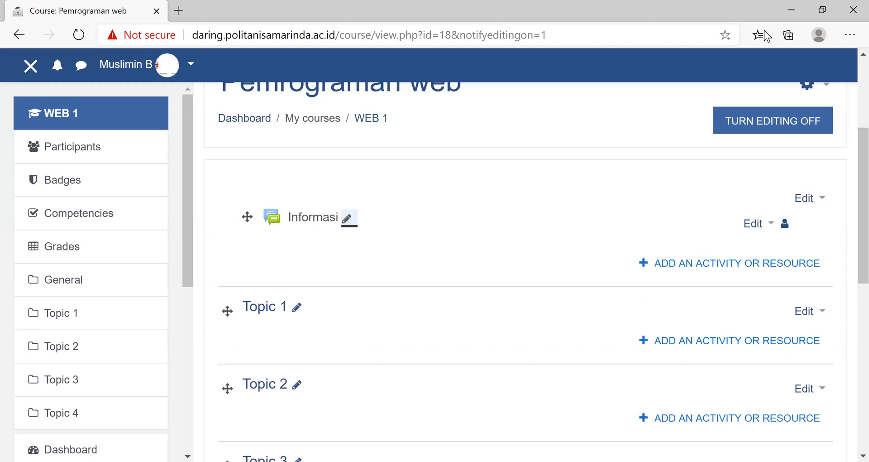
pyautogui.scroll(5, 770, 111)
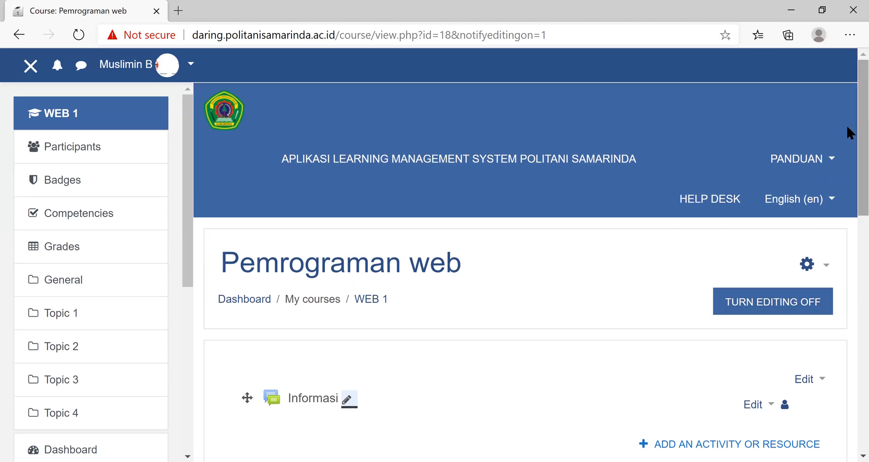
# - Add a File resource to the course's general section and name it "RPS"
pyautogui.scroll(-3, 846, 124)
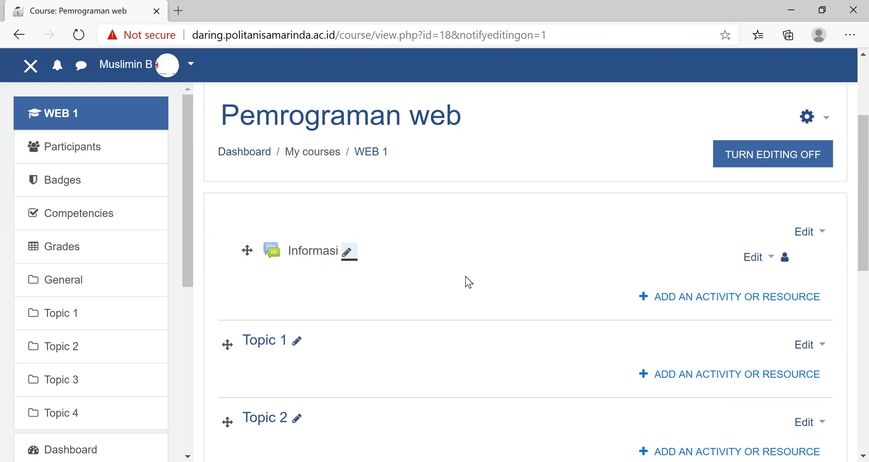
pyautogui.click(715, 304)
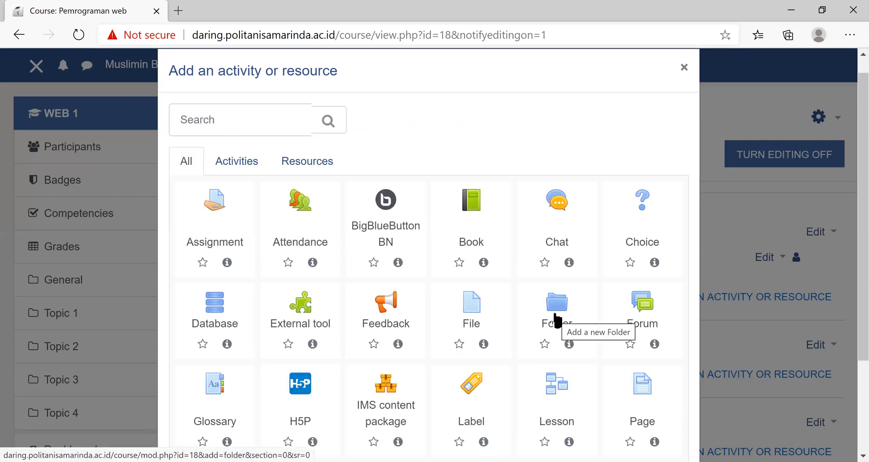
pyautogui.click(470, 310)
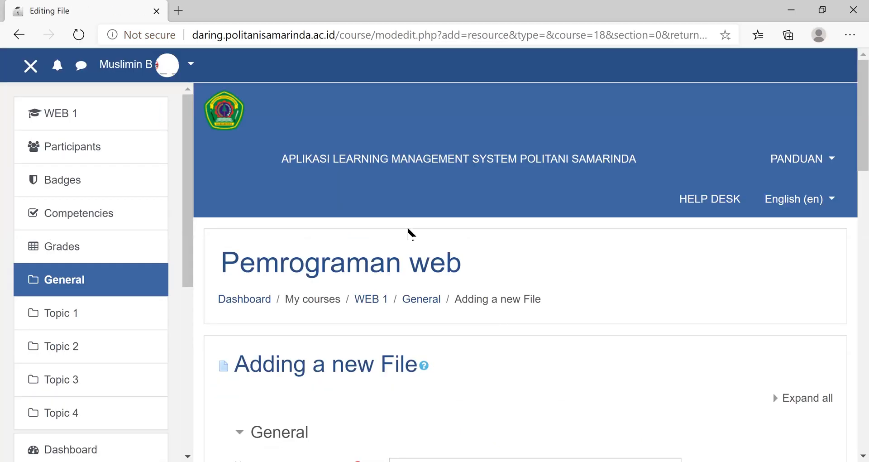
pyautogui.scroll(-5, 408, 229)
pyautogui.click(408, 246)
pyautogui.write('RPS')
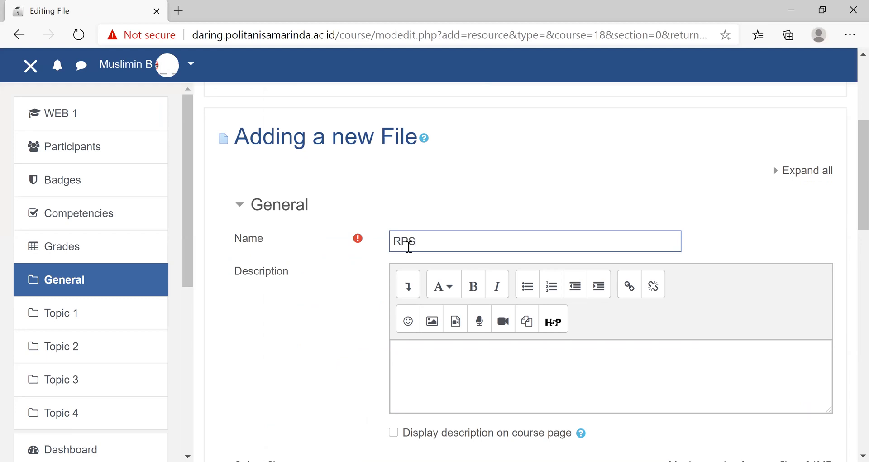
# - Enter "Rencana Pembelajaran Semester" as the description of the RPS file resource
pyautogui.click(409, 372)
pyautogui.click(423, 241)
pyautogui.click(410, 354)
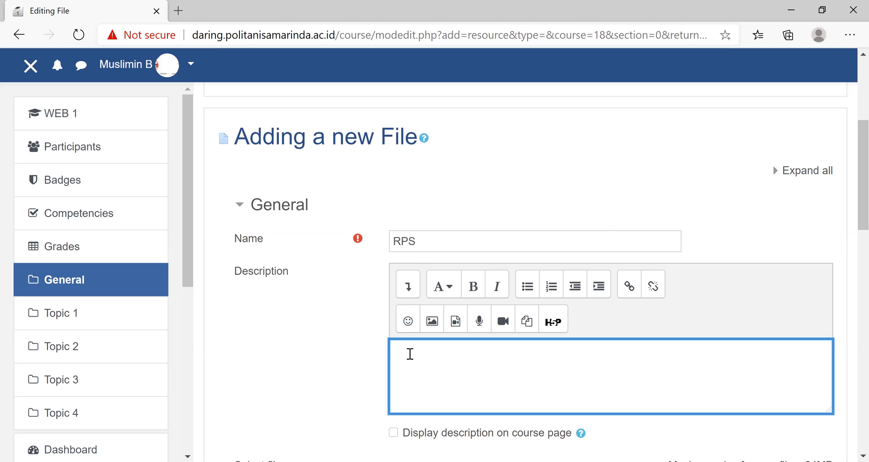
pyautogui.write('Rencana Pemebelajaran')
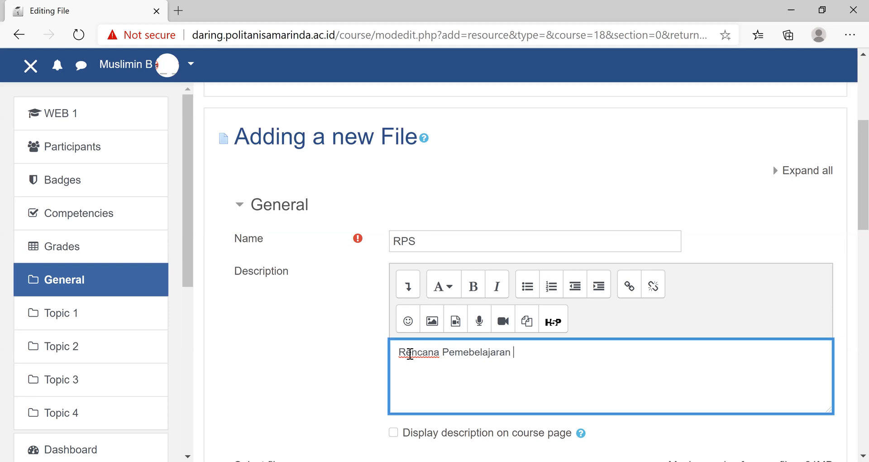
pyautogui.press('BackSpace')
pyautogui.press('BackSpace')
pyautogui.press('BackSpace')
pyautogui.press('BackSpace')
pyautogui.press('BackSpace')
pyautogui.press('BackSpace')
pyautogui.press('BackSpace')
pyautogui.press('BackSpace')
pyautogui.press('BackSpace')
pyautogui.press('BackSpace')
pyautogui.write('belajaran Semester')
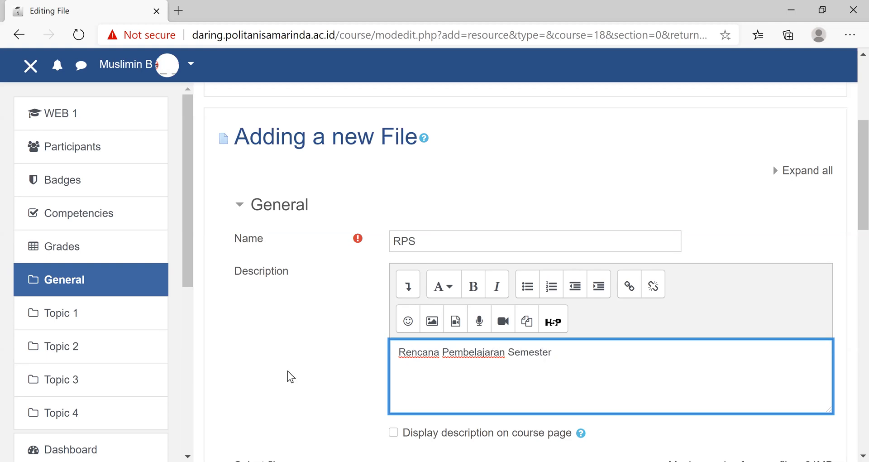
# - Upload RPP-RPS.doc from the Sosilaisasi > Materi folder on drive D: as the file of the RPS resource
pyautogui.scroll(-5, 290, 375)
pyautogui.scroll(-5, 287, 371)
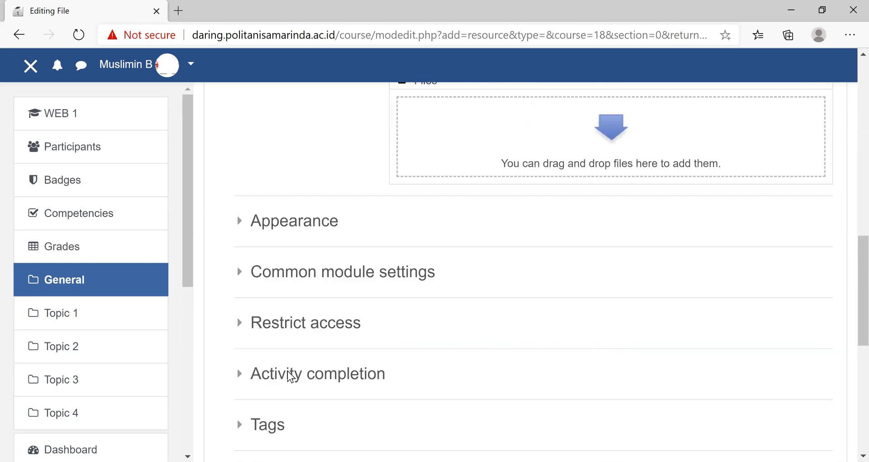
pyautogui.scroll(5, 452, 281)
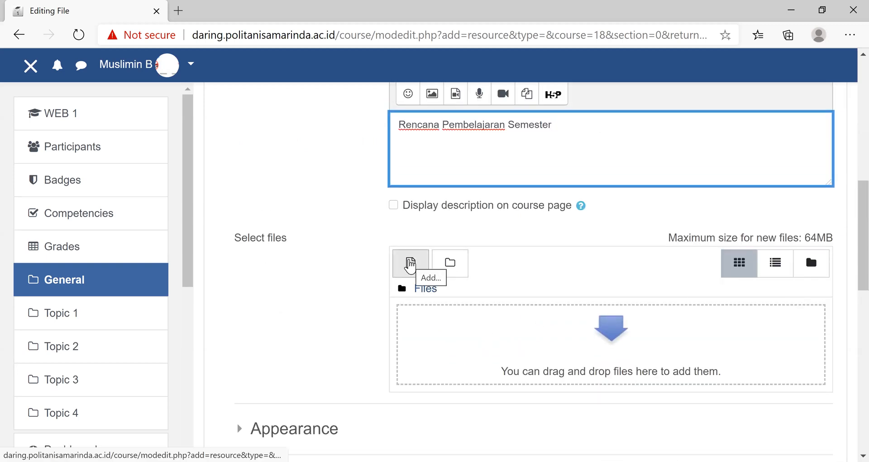
pyautogui.click(410, 267)
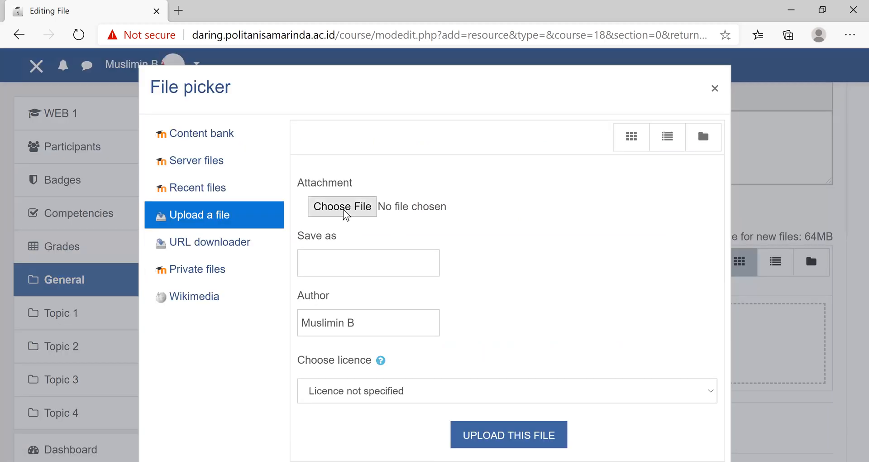
pyautogui.click(344, 207)
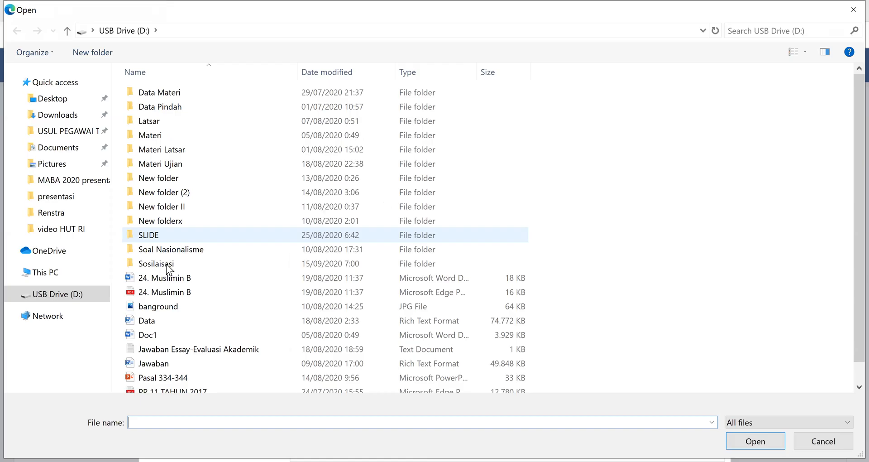
pyautogui.doubleClick(227, 259)
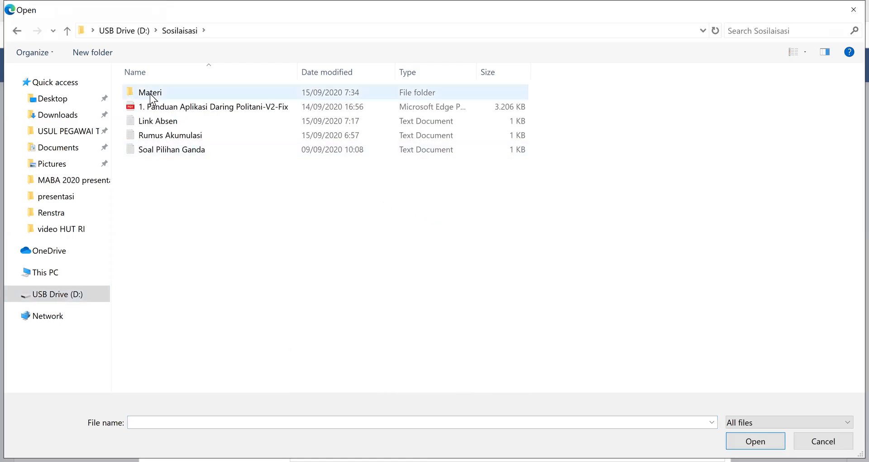
pyautogui.doubleClick(177, 92)
pyautogui.click(162, 180)
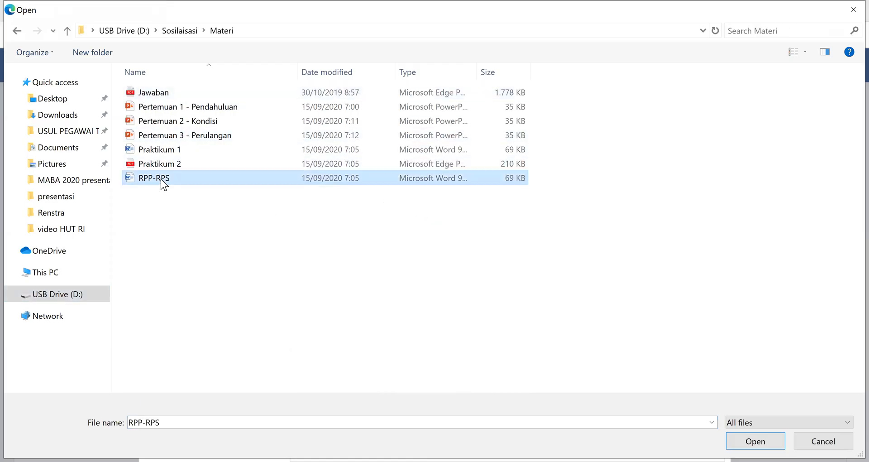
pyautogui.click(756, 441)
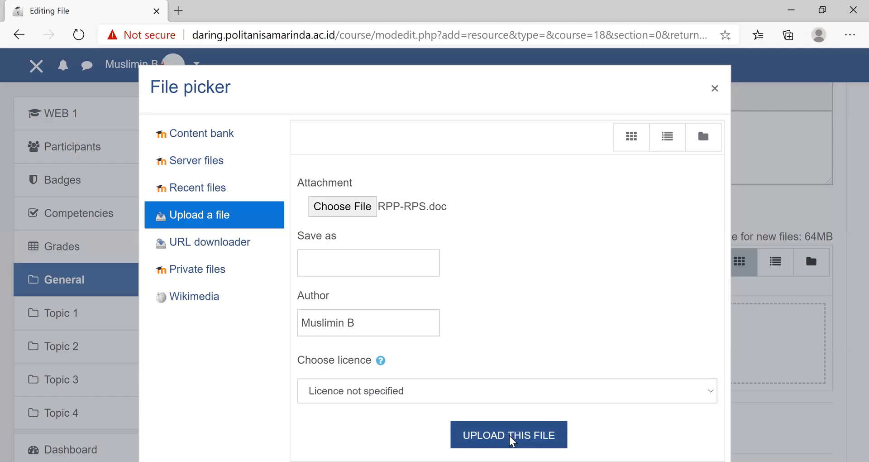
pyautogui.click(511, 436)
# - Save the RPS file resource and return to the course page
pyautogui.scroll(-8, 525, 415)
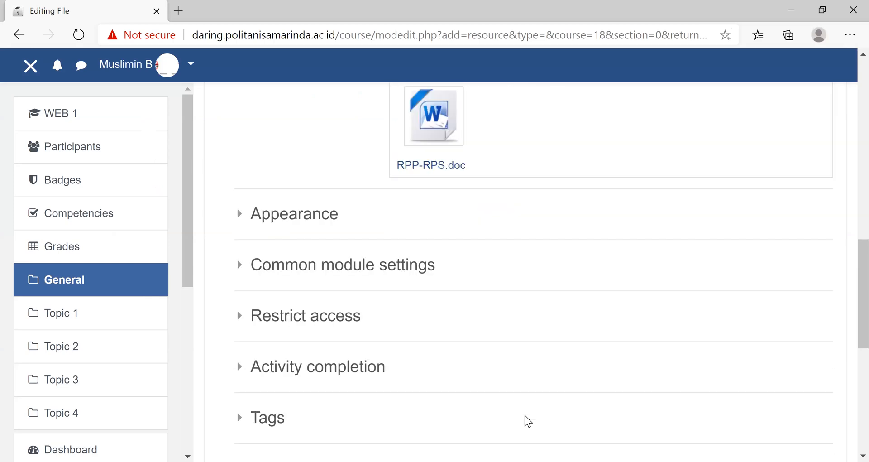
pyautogui.scroll(-1, 512, 303)
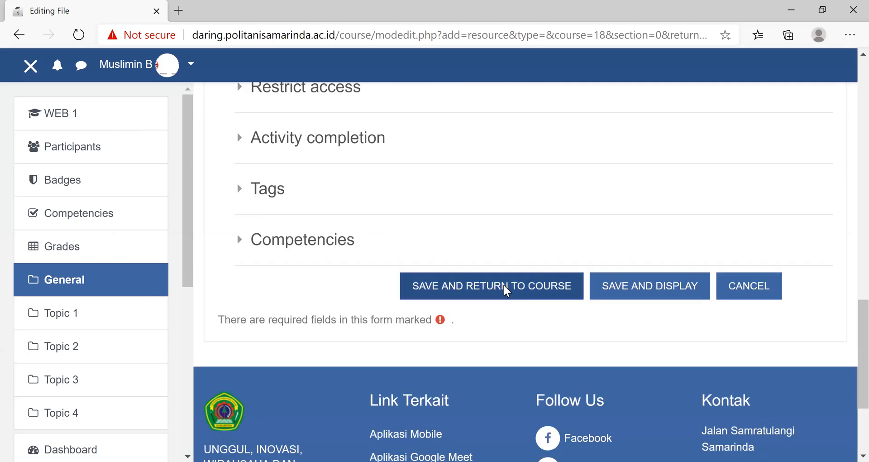
pyautogui.click(507, 290)
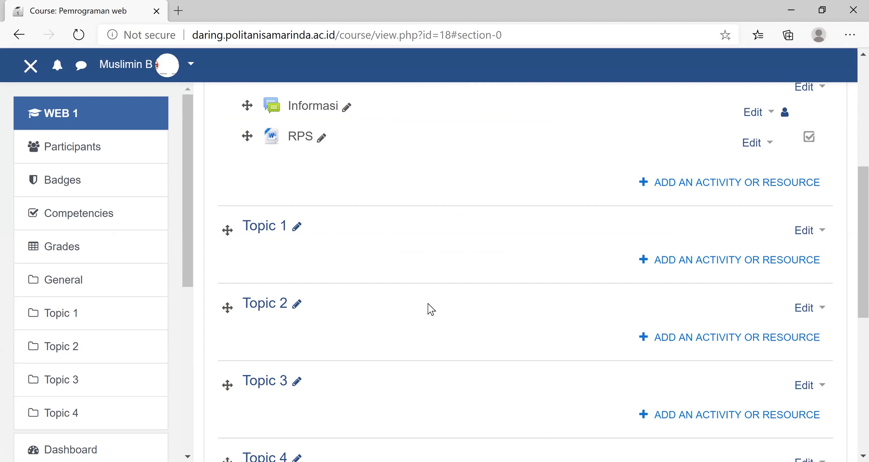
# - Add an Attendance activity to the course's general section and name it "DAFTAR HADIR"
pyautogui.scroll(5, 428, 303)
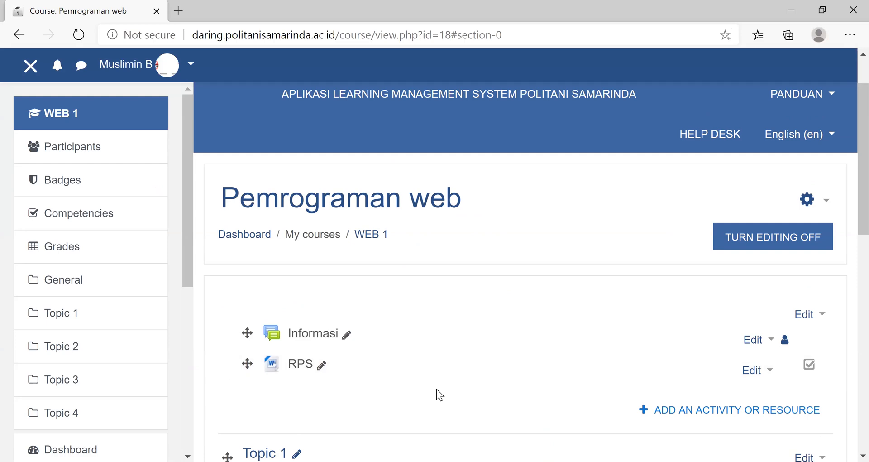
pyautogui.click(701, 412)
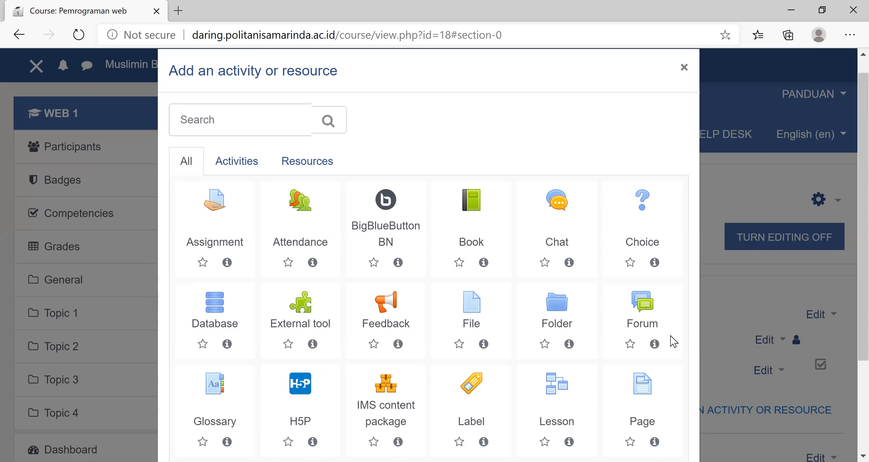
pyautogui.scroll(-1, 674, 342)
pyautogui.scroll(-2, 290, 88)
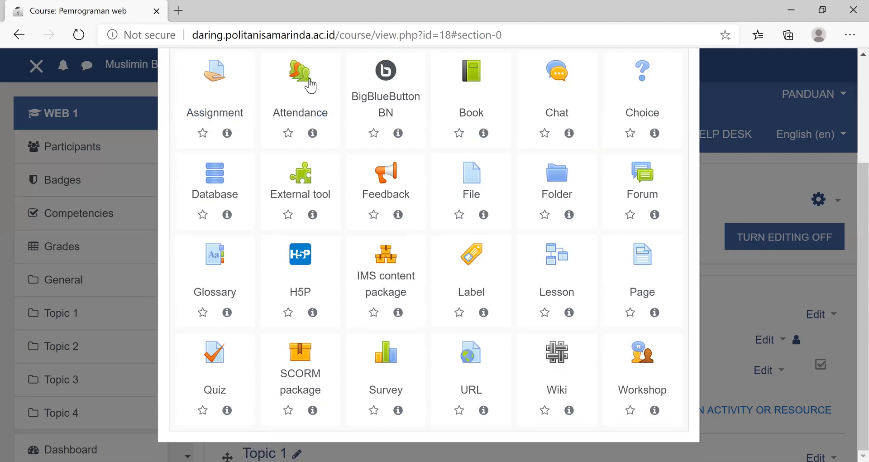
pyautogui.click(306, 84)
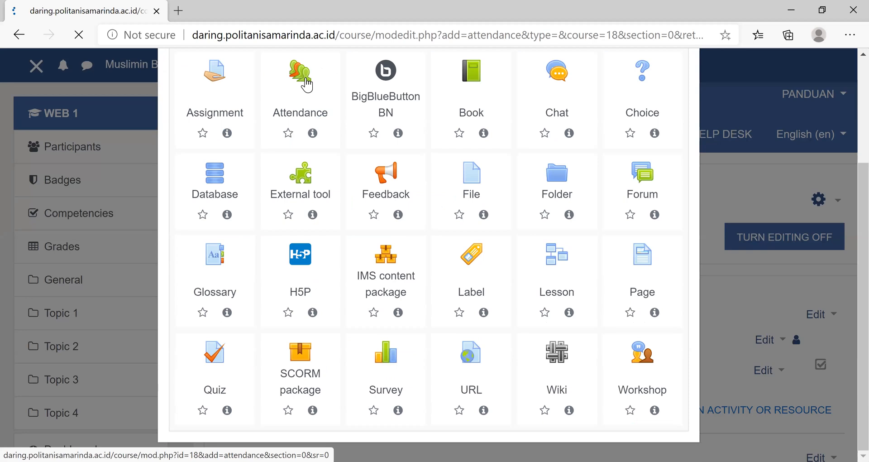
pyautogui.scroll(-5, 464, 227)
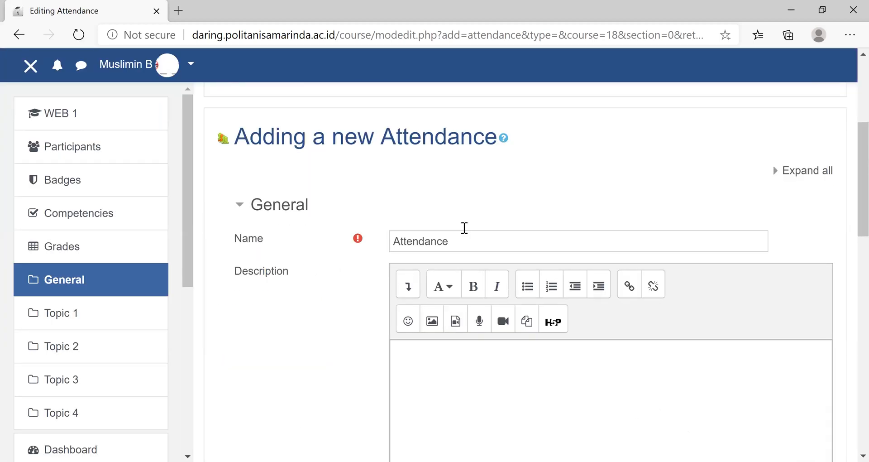
pyautogui.click(256, 245)
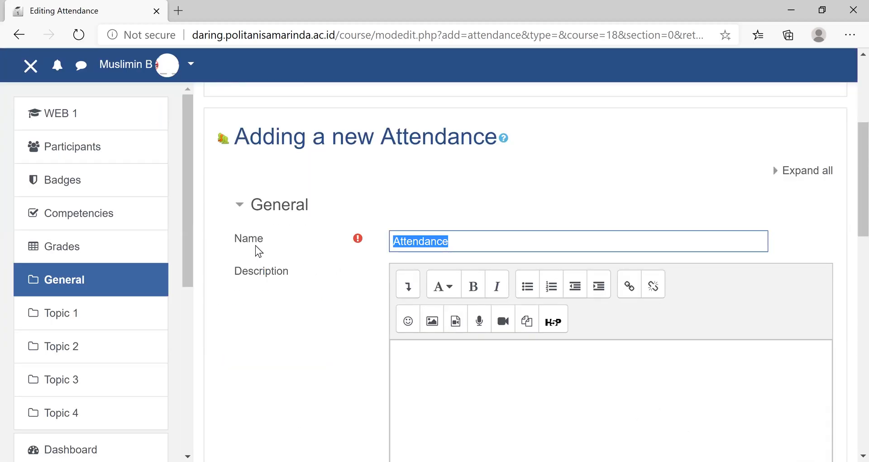
pyautogui.write('ABS')
pyautogui.press('BackSpace')
pyautogui.press('BackSpace')
pyautogui.press('BackSpace')
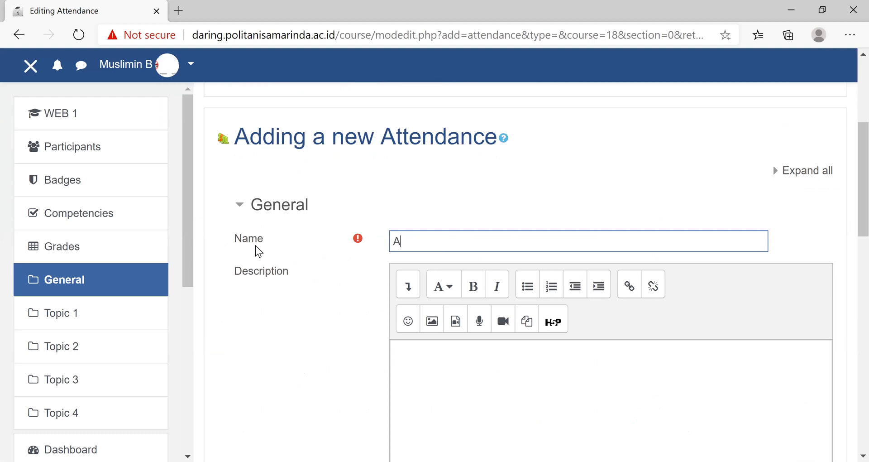
pyautogui.write('DAFTAR HADIR')
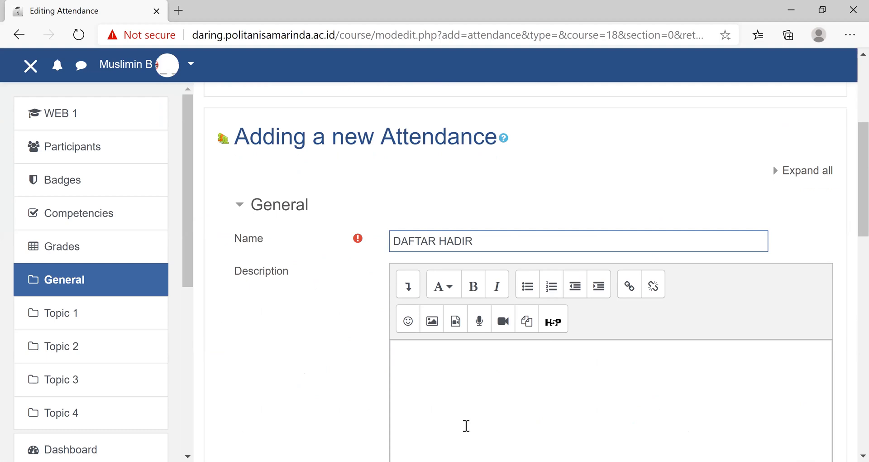
# - Save the DAFTAR HADIR attendance activity without a description and return to the course page
pyautogui.click(464, 352)
pyautogui.scroll(-5, 464, 351)
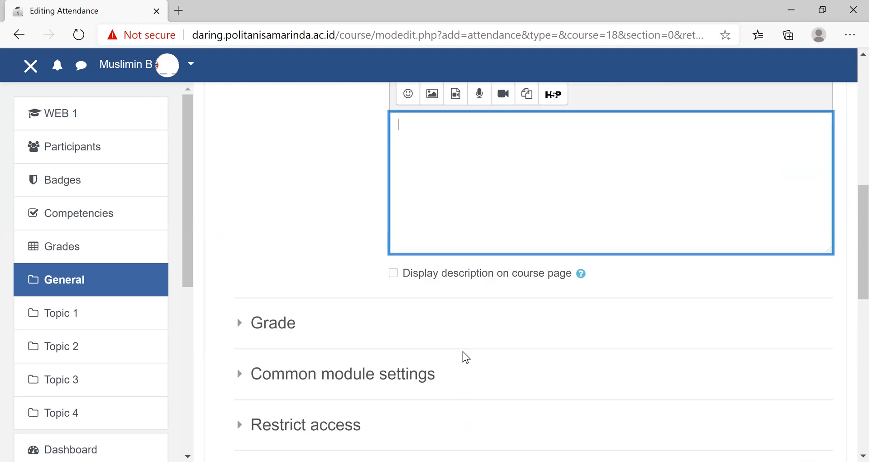
pyautogui.scroll(-9, 466, 357)
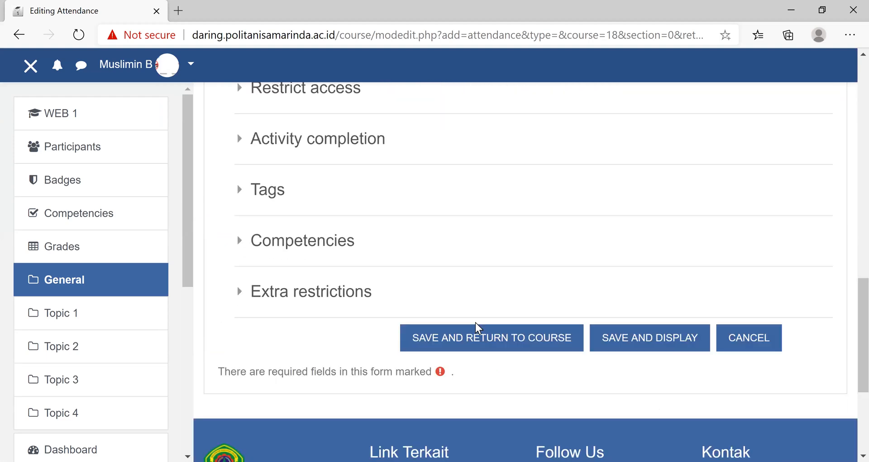
pyautogui.click(487, 225)
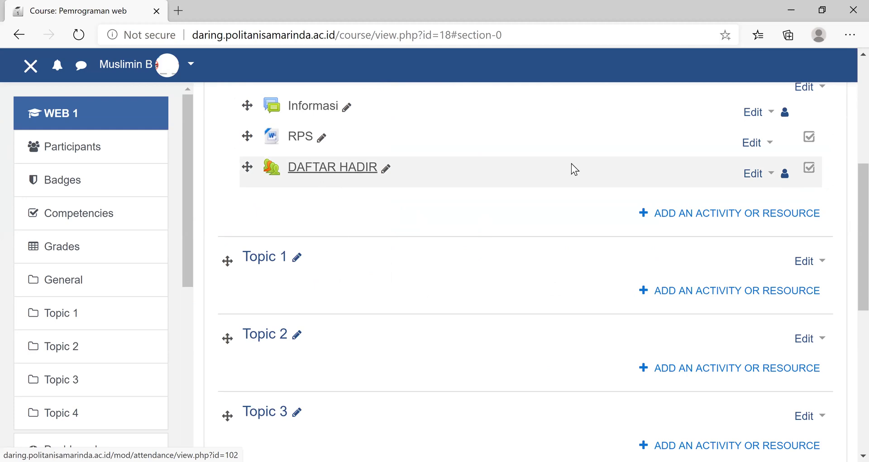
# - Open the DAFTAR HADIR attendance activity and go to its status set settings
pyautogui.scroll(4, 845, 195)
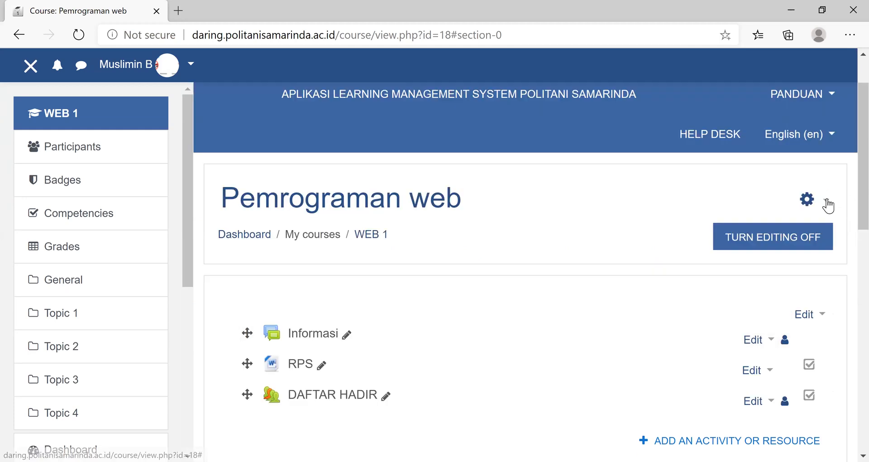
pyautogui.scroll(-4, 411, 341)
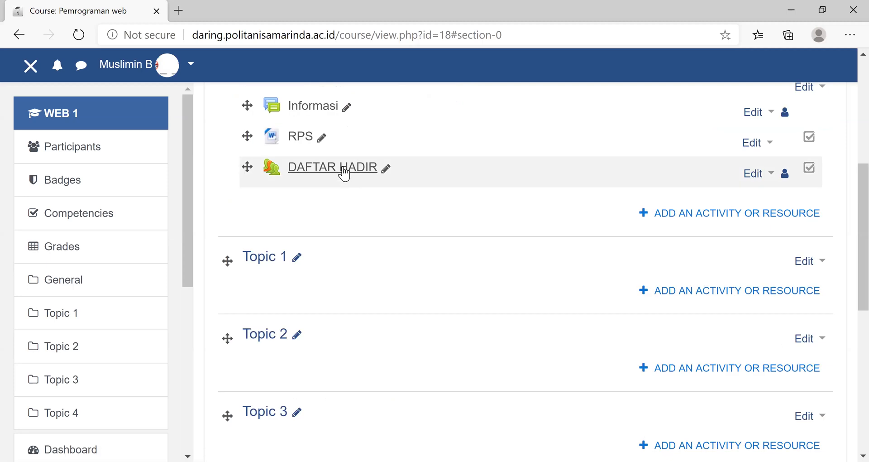
pyautogui.click(344, 172)
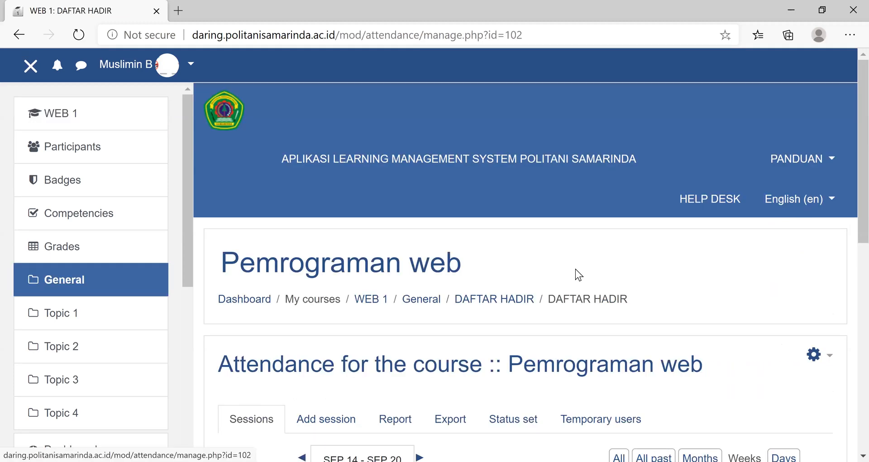
pyautogui.scroll(-4, 577, 270)
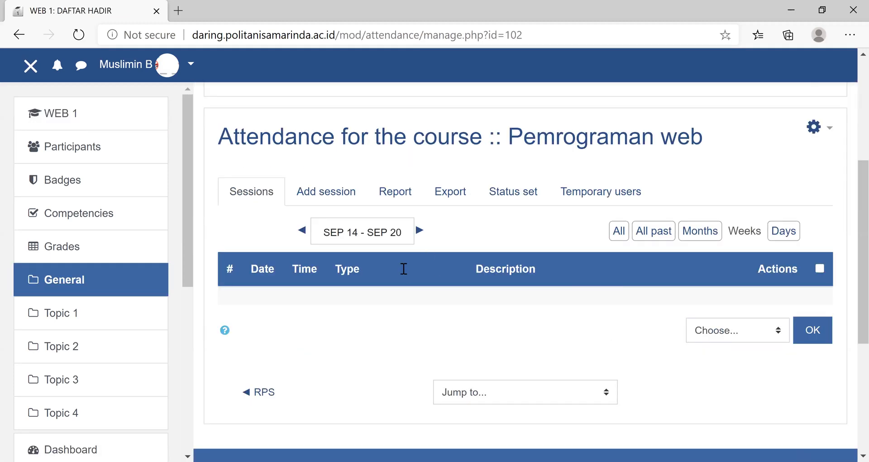
pyautogui.click(18, 35)
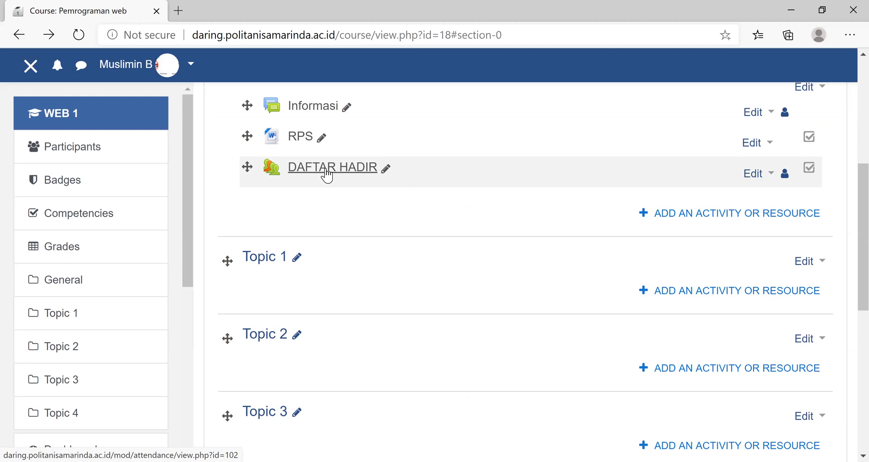
pyautogui.hotkey('alt', 'Right')
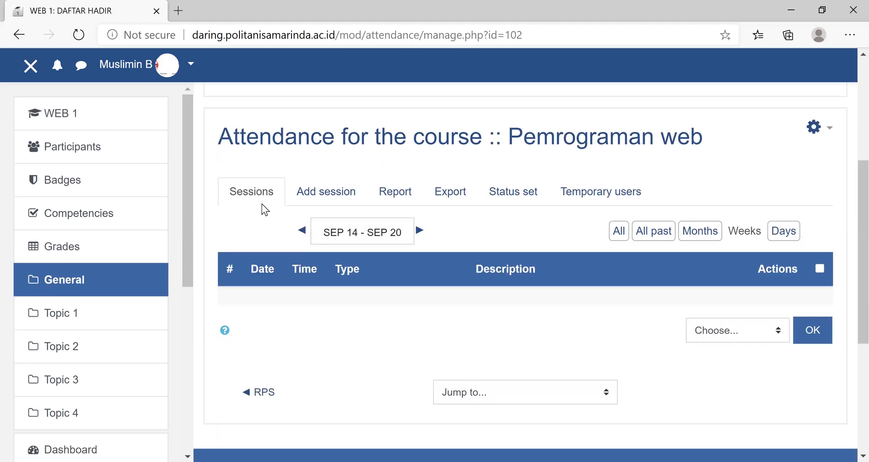
pyautogui.click(511, 193)
pyautogui.scroll(-5, 512, 199)
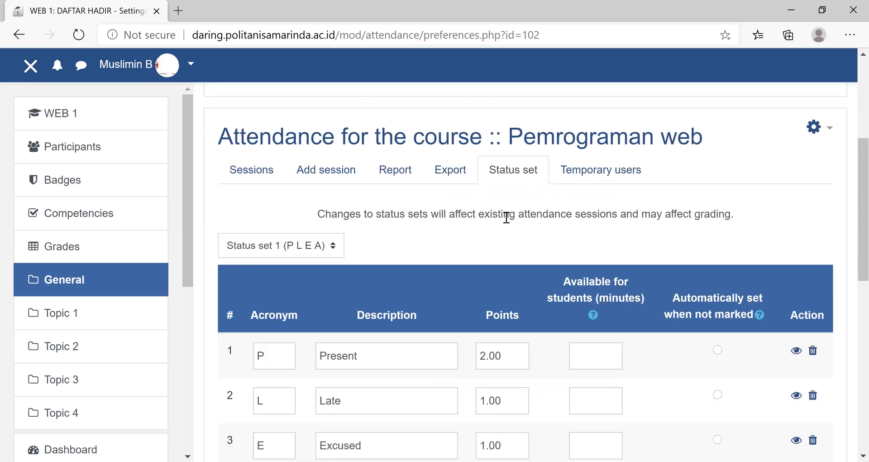
# - Set the acronym of the first attendance status to "H"
pyautogui.click(271, 356)
pyautogui.press('BackSpace')
pyautogui.write('h')
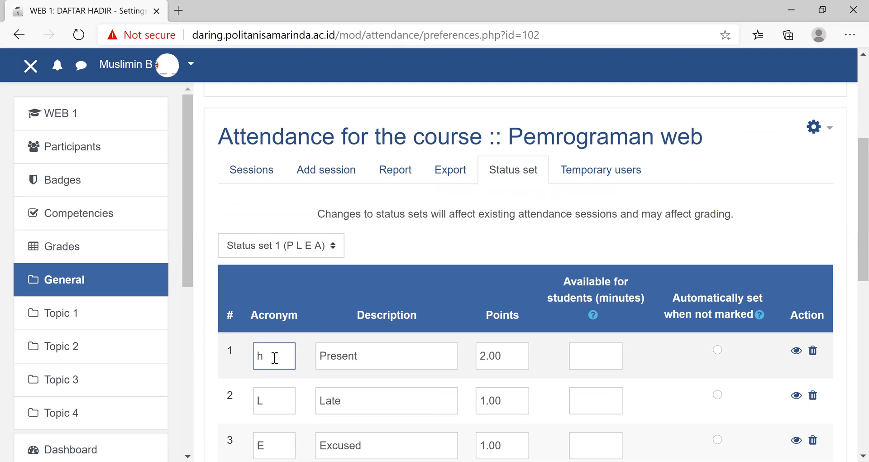
pyautogui.write('H')
pyautogui.press('BackSpace')
pyautogui.press('BackSpace')
pyautogui.write('h')
pyautogui.press('BackSpace')
pyautogui.write('h')
pyautogui.press('BackSpace')
pyautogui.write('H')
# - Set the description of the first attendance status to "HADIR"
pyautogui.click(380, 356)
pyautogui.press('BackSpace')
pyautogui.press('BackSpace')
pyautogui.press('BackSpace')
pyautogui.press('BackSpace')
pyautogui.press('BackSpace')
pyautogui.press('BackSpace')
pyautogui.press('BackSpace')
pyautogui.write('HADIR')
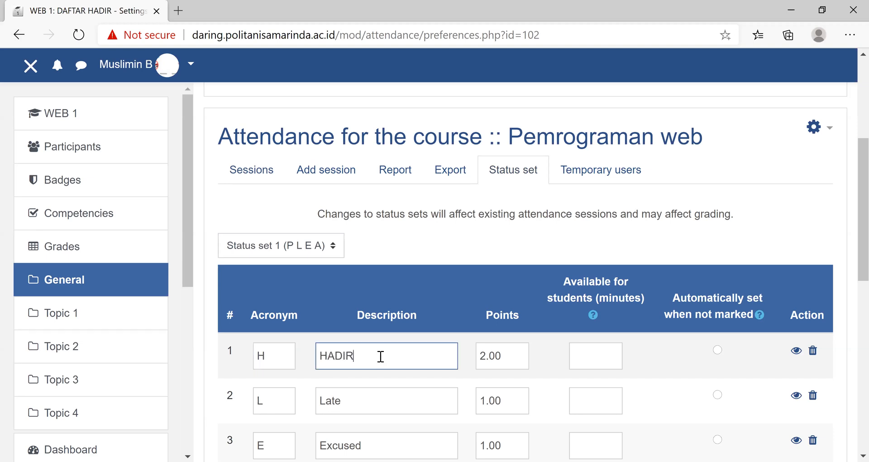
# - Set the second attendance status to acronym "S" and description "SAKIT"
pyautogui.click(271, 400)
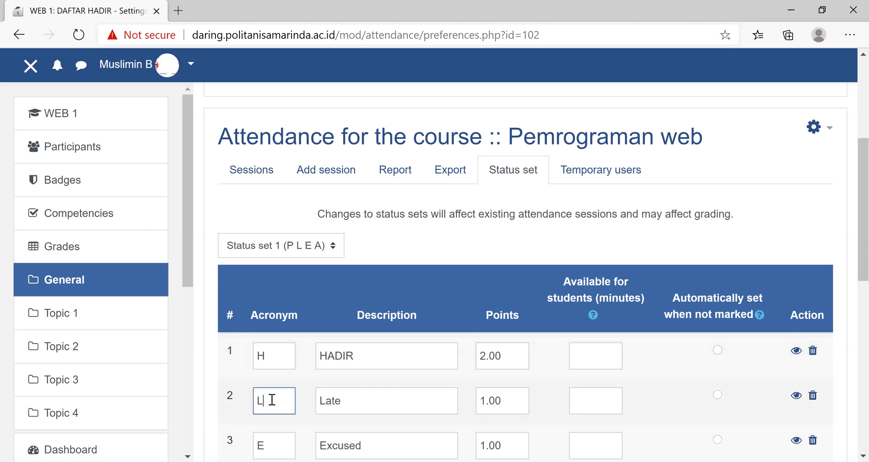
pyautogui.press('BackSpace')
pyautogui.write('S')
pyautogui.click(361, 402)
pyautogui.press('BackSpace')
pyautogui.press('BackSpace')
pyautogui.press('BackSpace')
pyautogui.press('BackSpace')
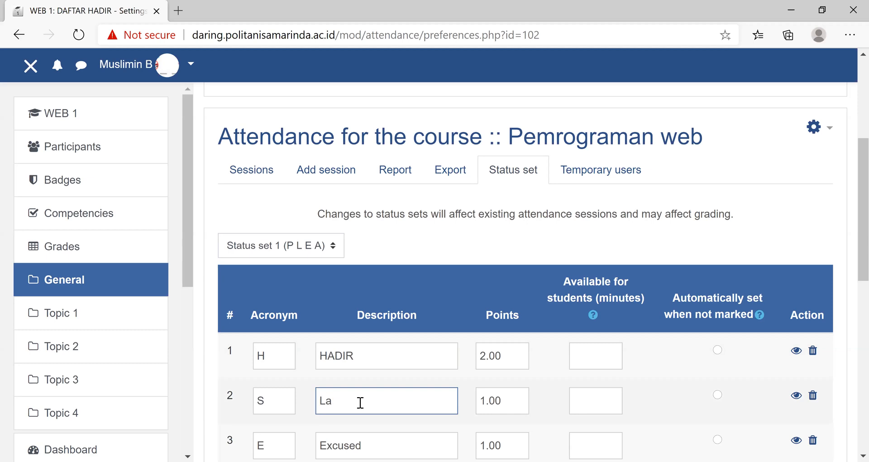
pyautogui.write('SAKIT')
# - Set the third attendance status to acronym "I" and description "IZIN"
pyautogui.click(287, 437)
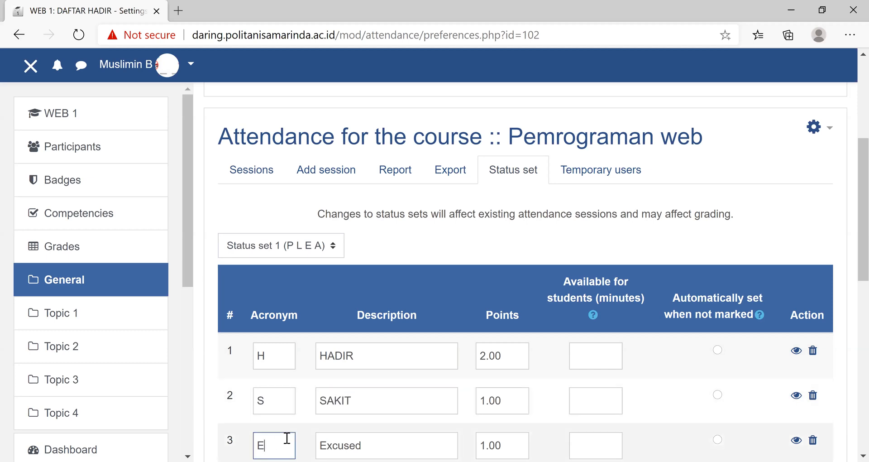
pyautogui.scroll(-5, 292, 428)
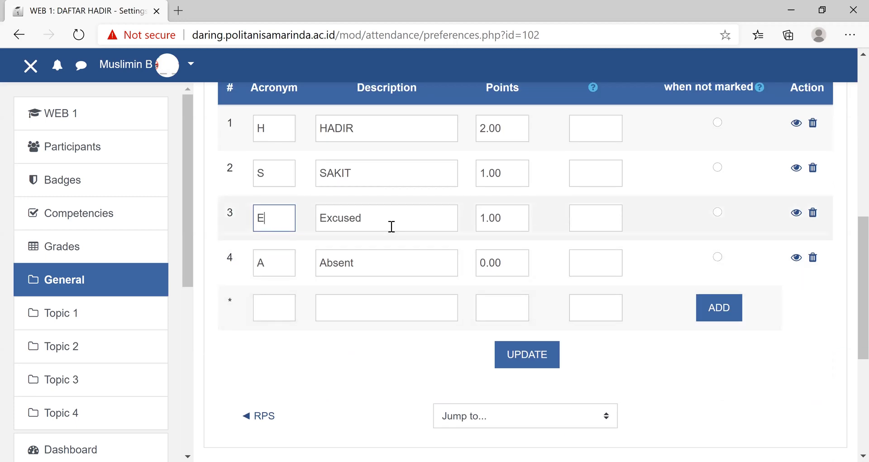
pyautogui.click(390, 219)
pyautogui.press('BackSpace')
pyautogui.press('BackSpace')
pyautogui.press('BackSpace')
pyautogui.press('BackSpace')
pyautogui.press('BackSpace')
pyautogui.press('BackSpace')
pyautogui.press('BackSpace')
pyautogui.write('I')
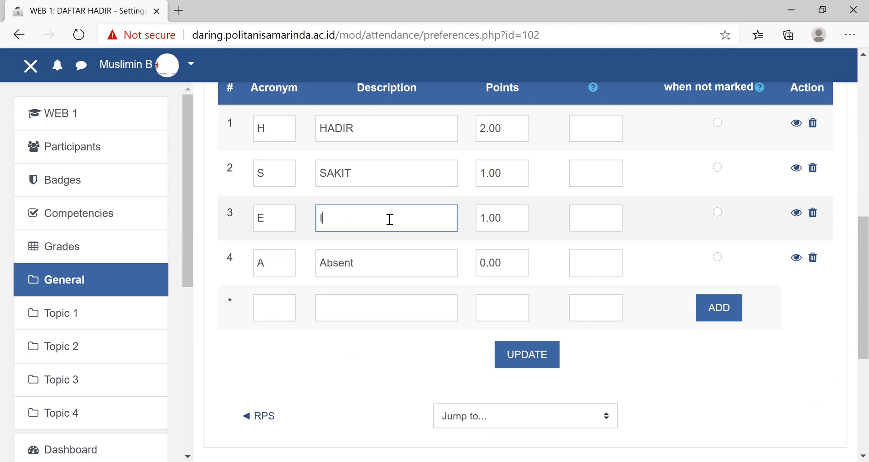
pyautogui.write('ZIN')
pyautogui.click(284, 220)
pyautogui.press('BackSpace')
pyautogui.write('I')
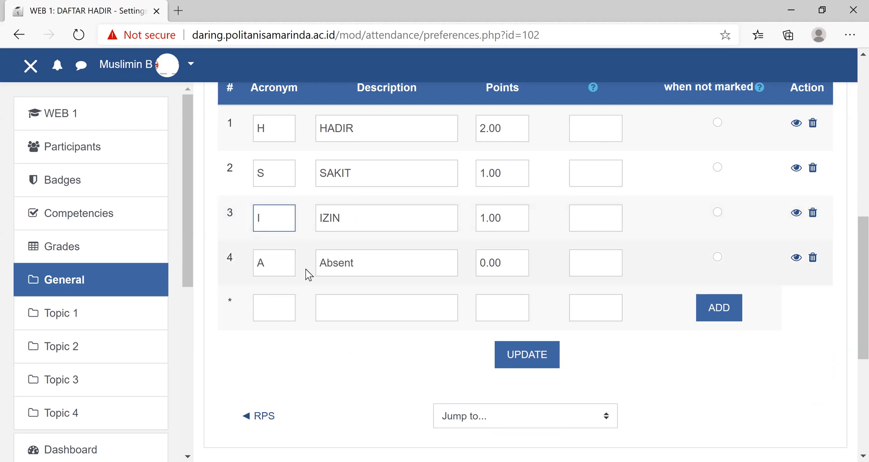
# - Set the description of the fourth attendance status to "ALPA"
pyautogui.click(372, 265)
pyautogui.press('BackSpace')
pyautogui.press('BackSpace')
pyautogui.press('BackSpace')
pyautogui.press('BackSpace')
pyautogui.press('BackSpace')
pyautogui.press('BackSpace')
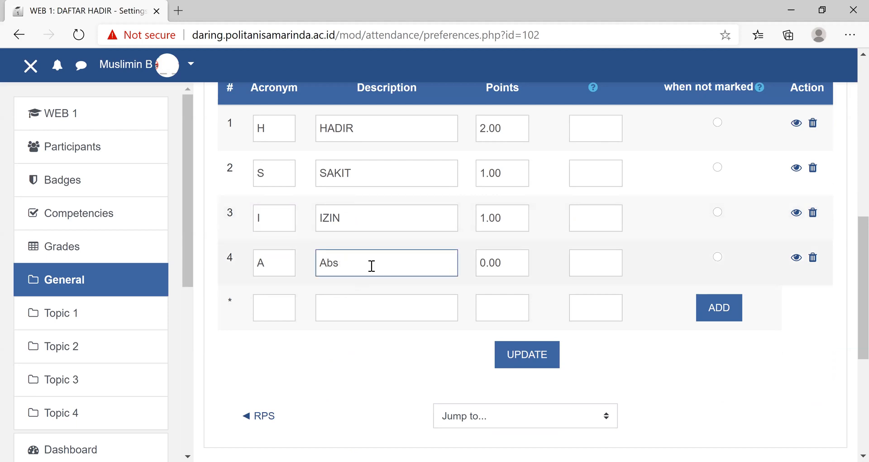
pyautogui.write('ALPA')
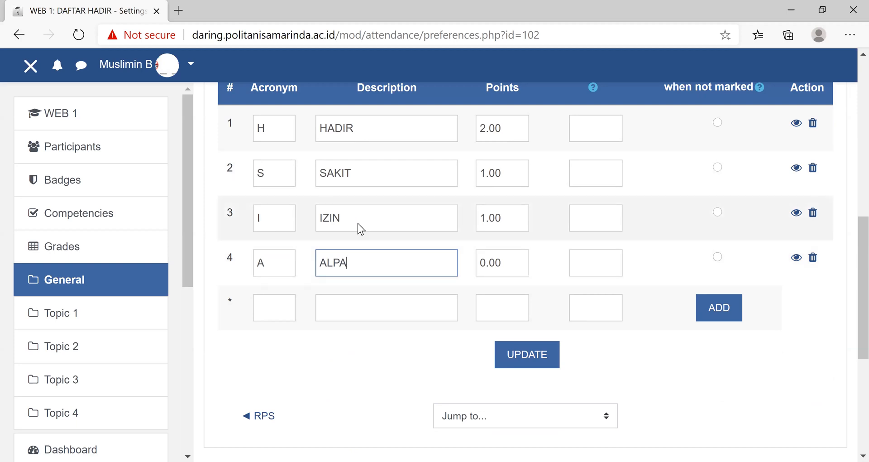
pyautogui.scroll(5, 397, 235)
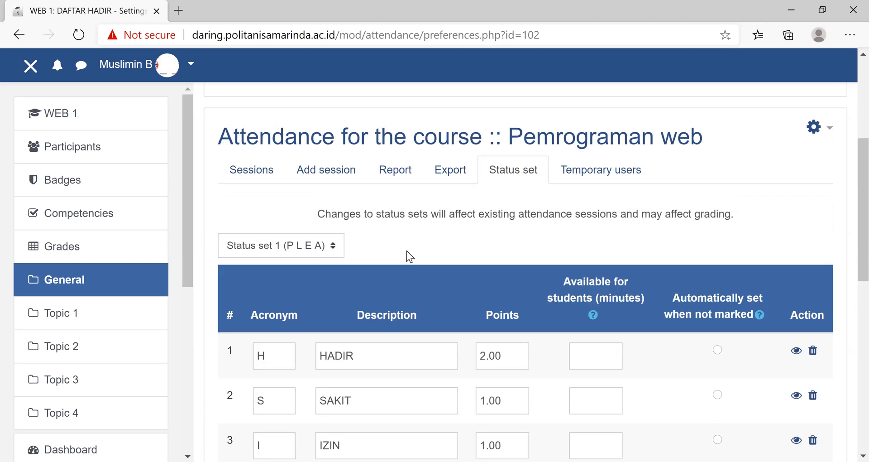
pyautogui.scroll(-5, 406, 250)
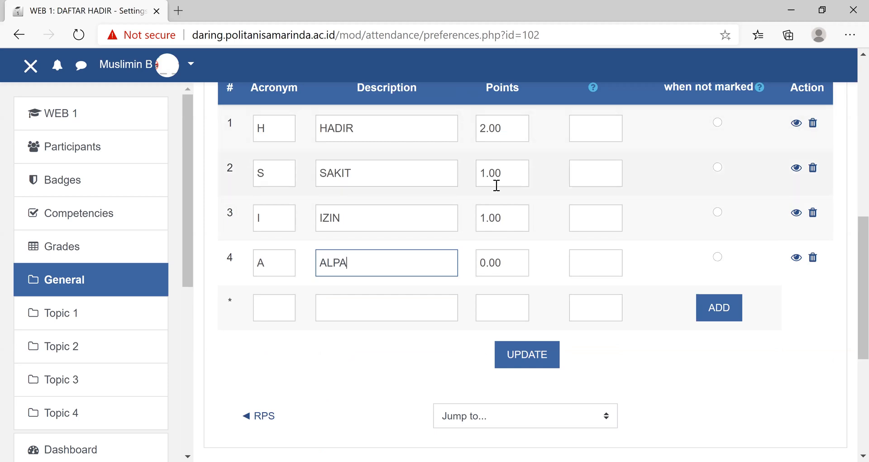
pyautogui.scroll(5, 595, 264)
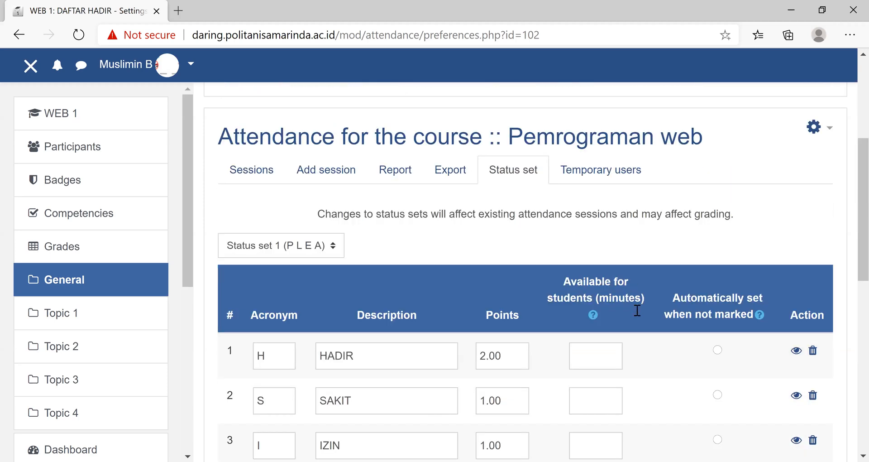
pyautogui.click(600, 354)
pyautogui.scroll(-5, 646, 359)
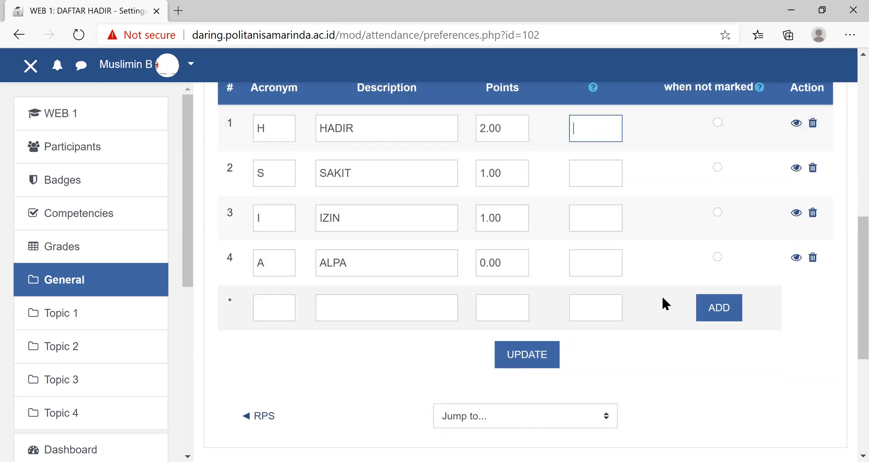
pyautogui.scroll(5, 661, 284)
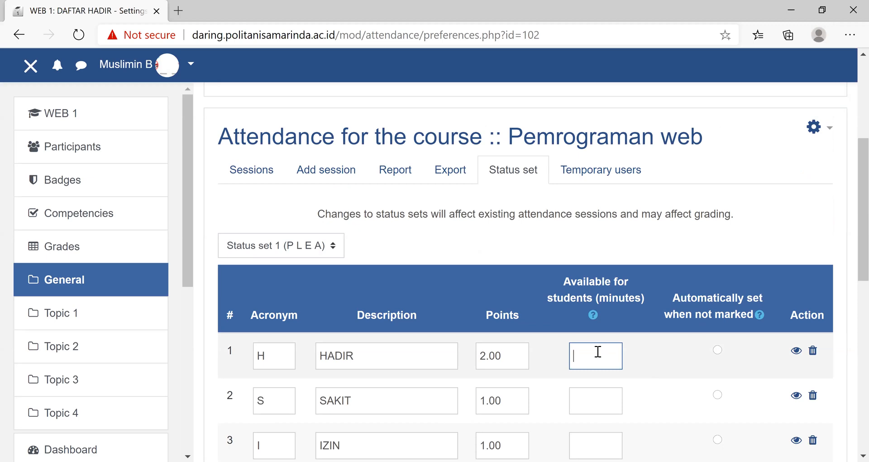
pyautogui.write('15')
pyautogui.press('BackSpace')
pyautogui.press('BackSpace')
# - Make ALPA the status that is automatically set when attendance is not marked, and save the status set
pyautogui.scroll(-5, 650, 384)
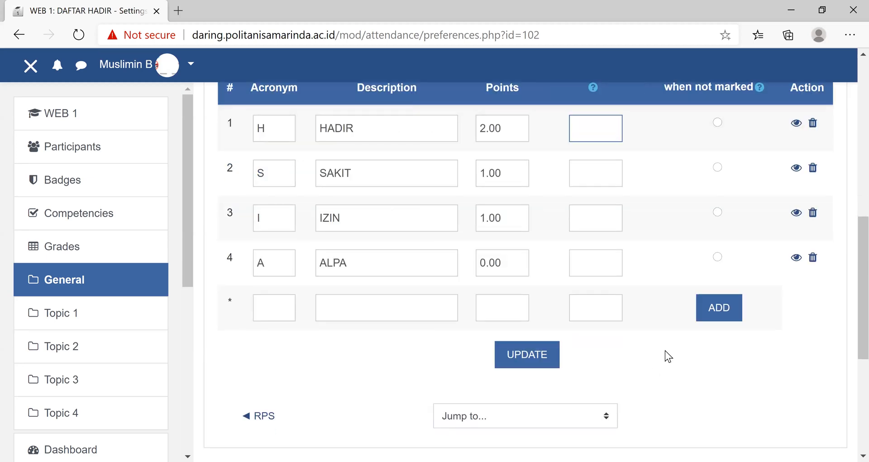
pyautogui.click(717, 257)
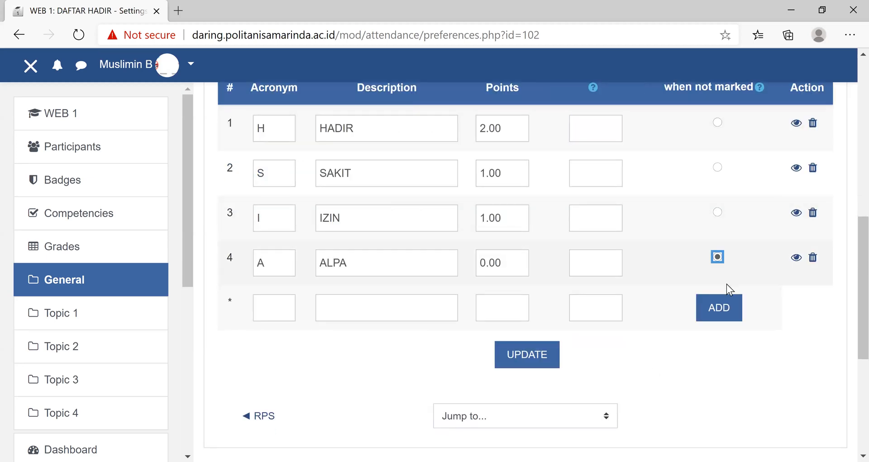
pyautogui.scroll(5, 776, 318)
pyautogui.click(598, 355)
pyautogui.scroll(-5, 617, 393)
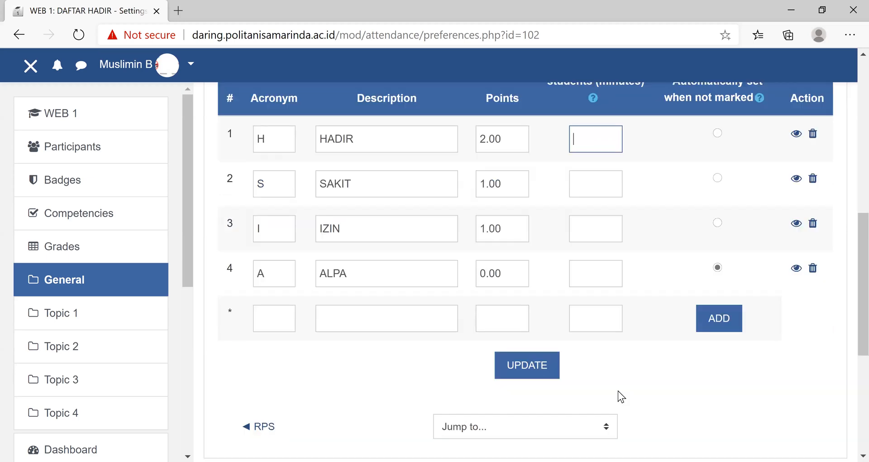
pyautogui.scroll(-5, 618, 390)
pyautogui.scroll(7, 618, 387)
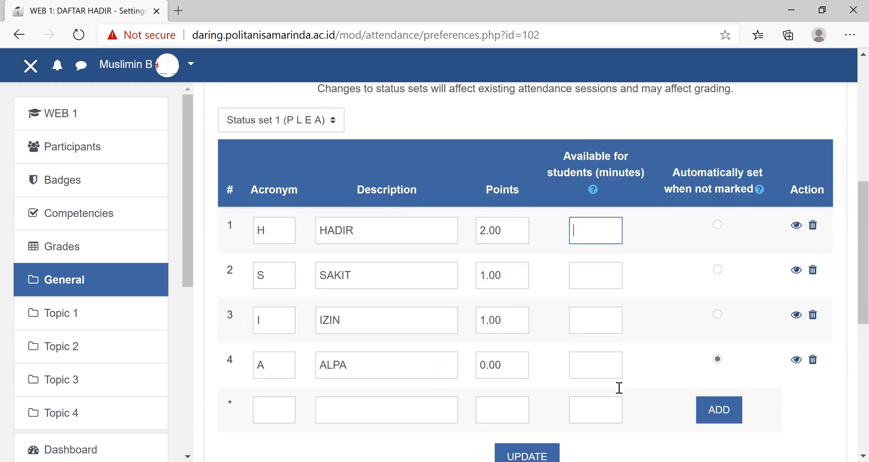
pyautogui.scroll(3, 618, 388)
pyautogui.click(371, 353)
pyautogui.scroll(-5, 375, 289)
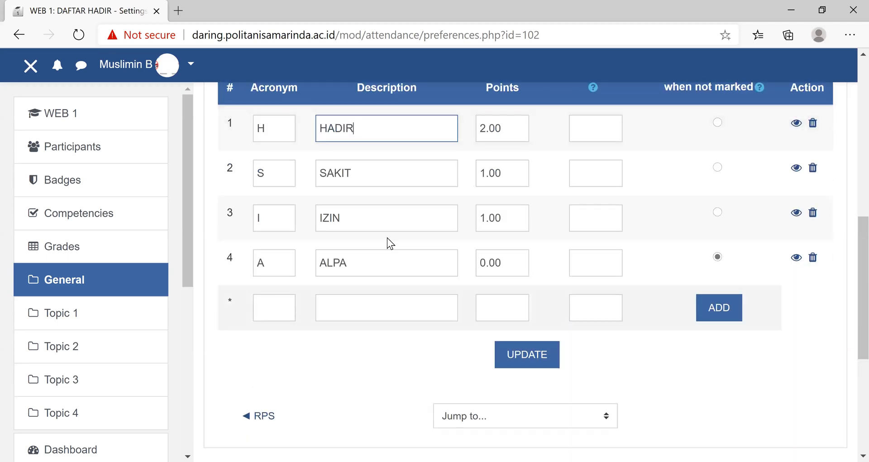
pyautogui.click(527, 357)
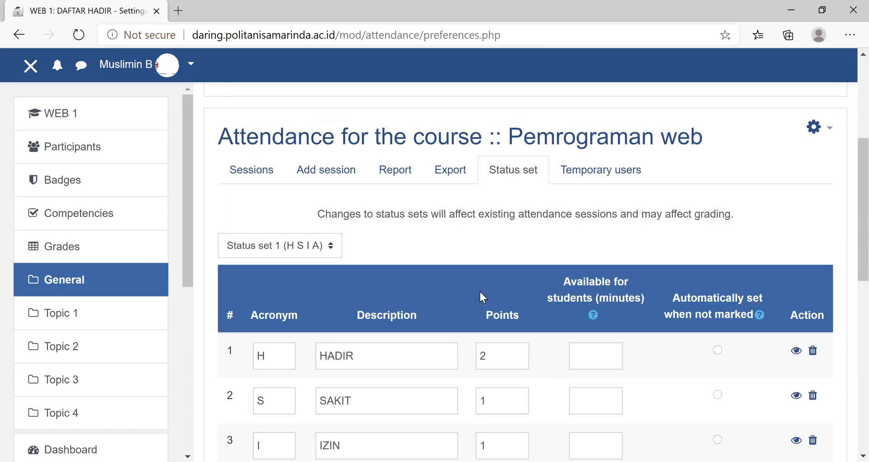
# - Start a new attendance session and enter "PERTEMUAN 1" as its description
pyautogui.click(320, 178)
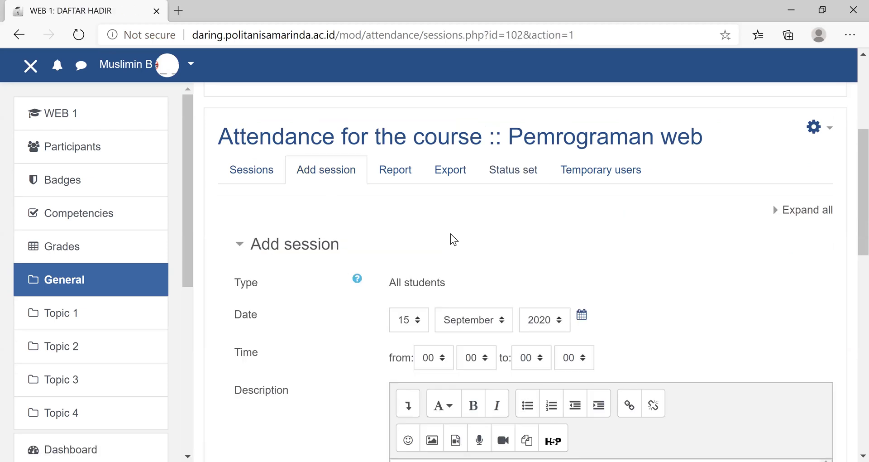
pyautogui.scroll(-5, 450, 234)
pyautogui.click(433, 238)
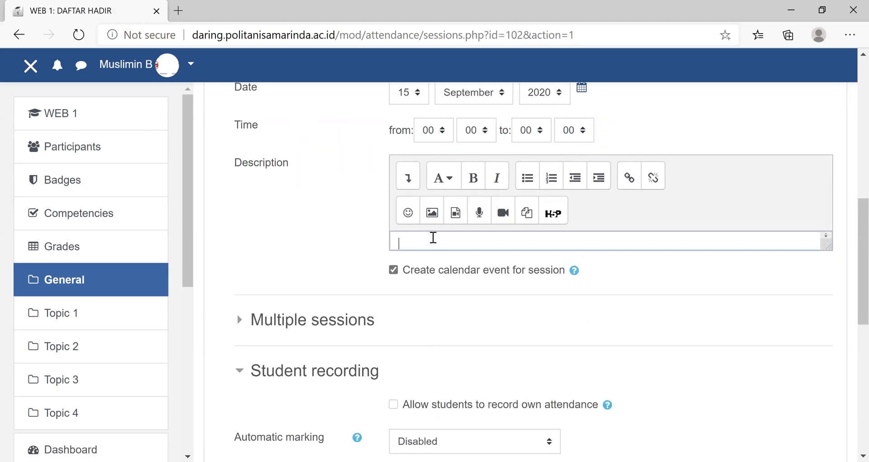
pyautogui.write('PER')
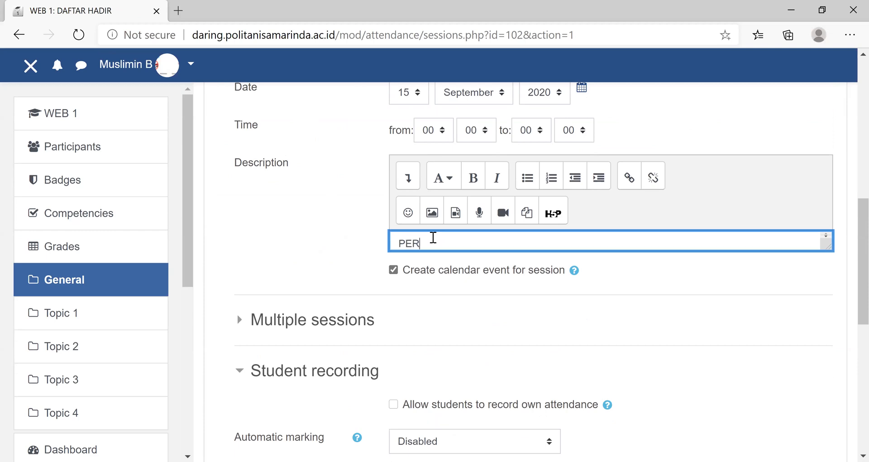
pyautogui.write('TEMUAN 1')
# - Set the session time from 10:00 to 11:15
pyautogui.scroll(5, 455, 325)
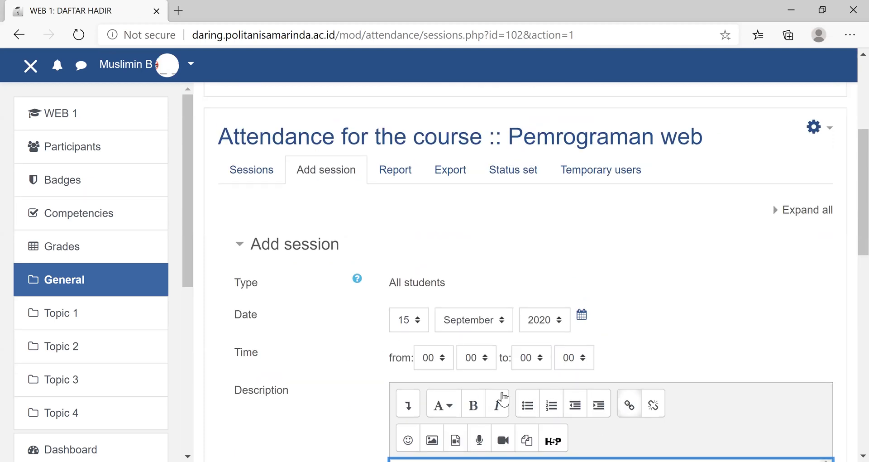
pyautogui.click(445, 366)
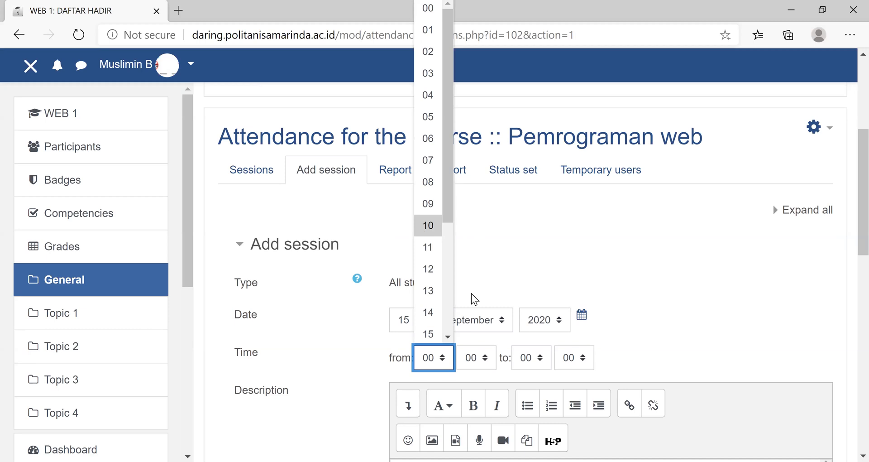
pyautogui.press('Return')
pyautogui.click(585, 359)
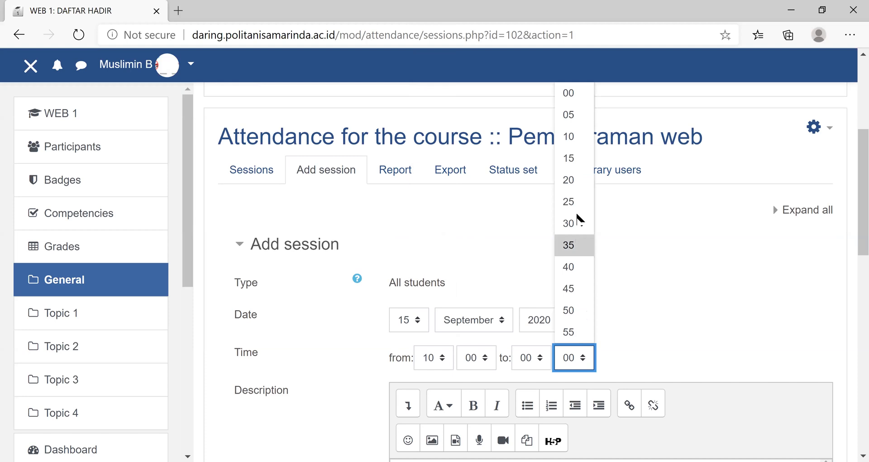
pyautogui.click(572, 156)
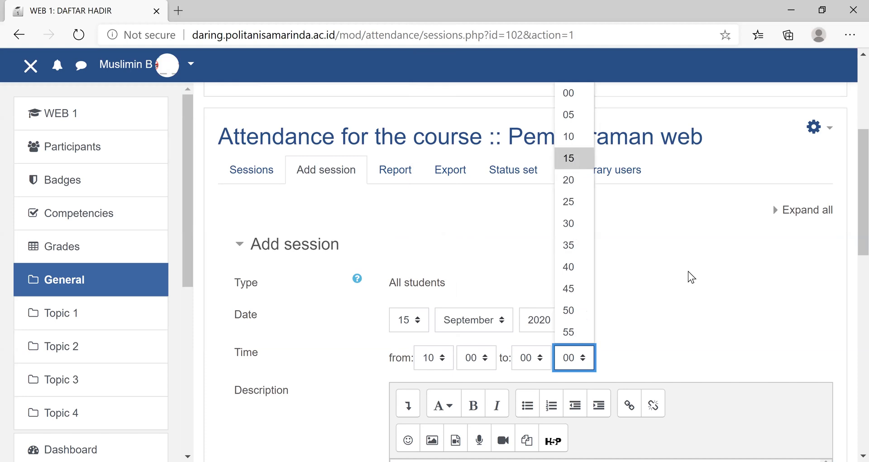
pyautogui.click(542, 361)
pyautogui.moveTo(550, 199); pyautogui.dragTo(550, 199)
pyautogui.click(525, 247)
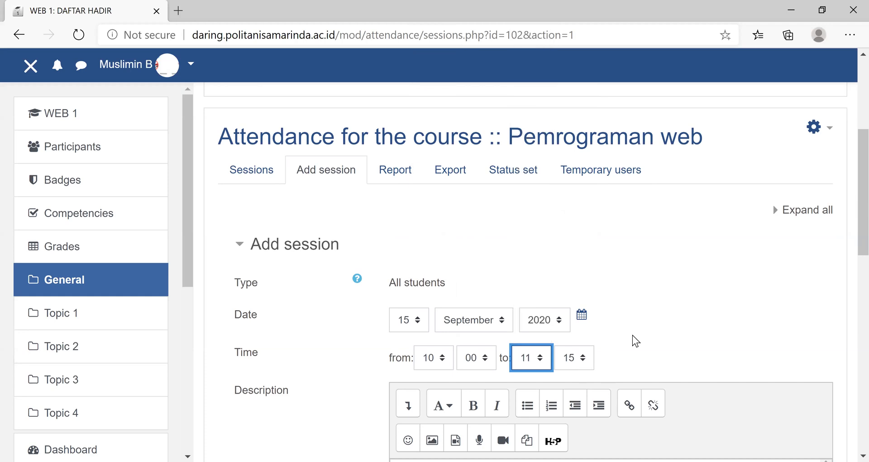
# - Expand the multiple sessions and student recording settings and allow students to record their own attendance
pyautogui.scroll(-1, 582, 232)
pyautogui.scroll(-4, 580, 225)
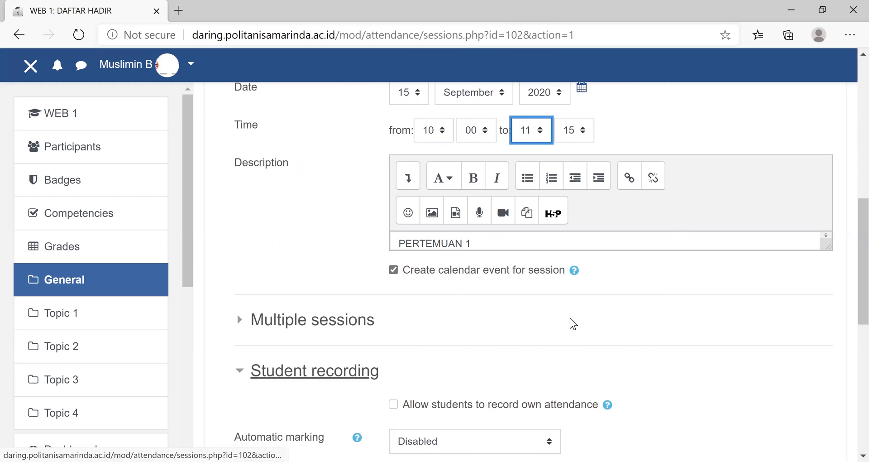
pyautogui.scroll(-1, 659, 309)
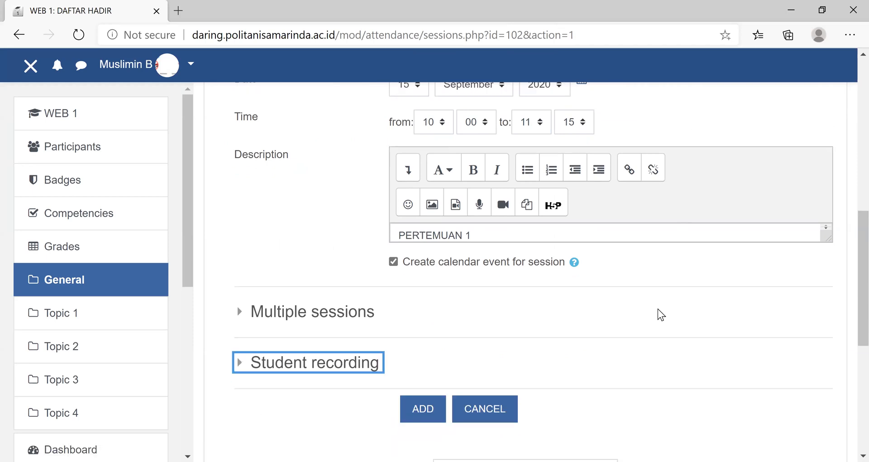
pyautogui.scroll(-5, 659, 311)
pyautogui.scroll(5, 238, 306)
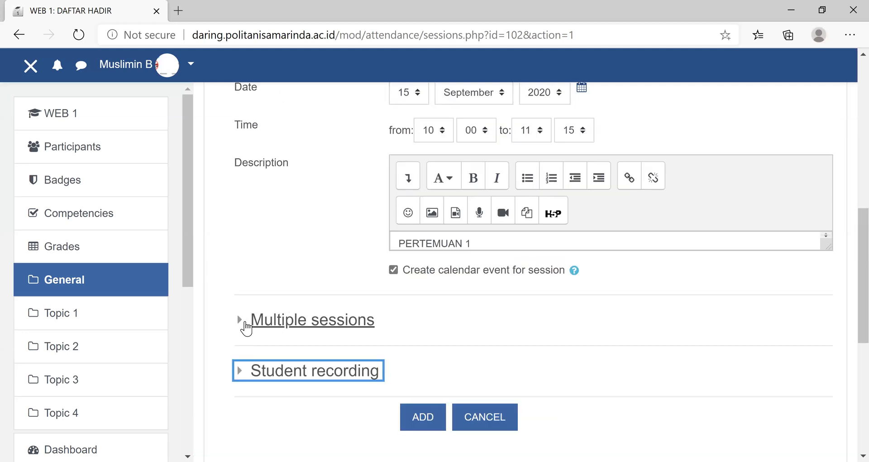
pyautogui.click(246, 325)
pyautogui.scroll(-2, 579, 302)
pyautogui.scroll(-3, 580, 301)
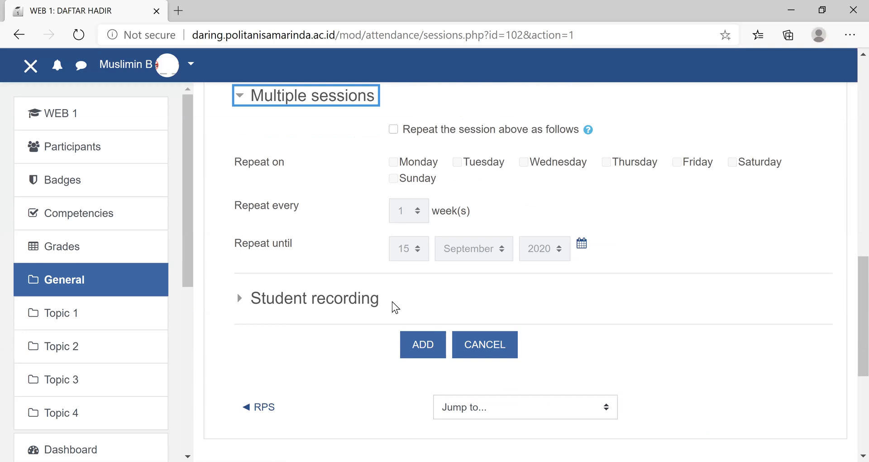
pyautogui.click(238, 295)
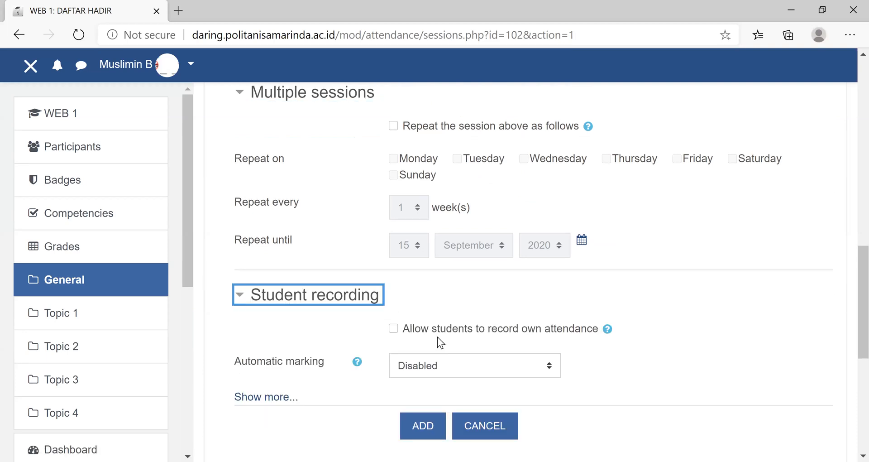
pyautogui.click(394, 330)
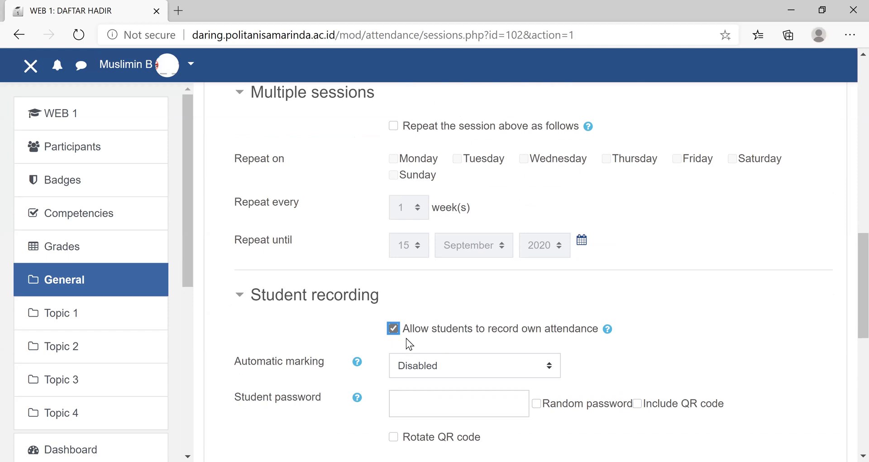
# - Show the additional student recording options and set the prevention of IP address sharing to "Specified time in minutes to release IP"
pyautogui.scroll(-5, 406, 338)
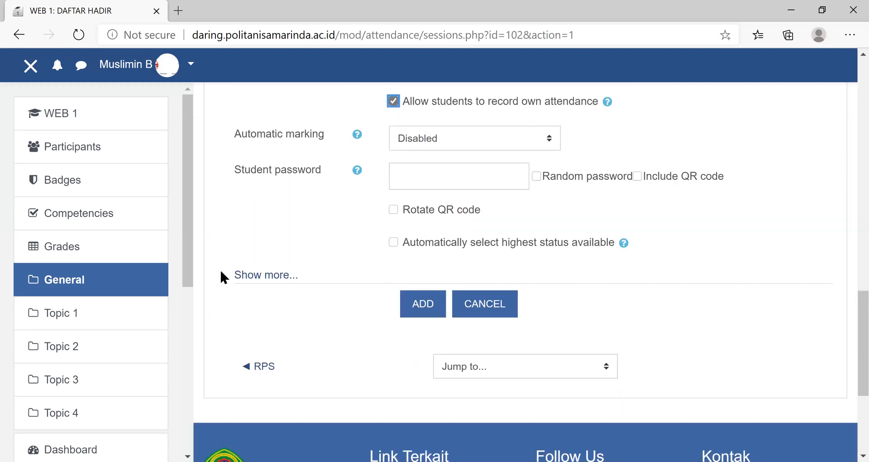
pyautogui.click(252, 276)
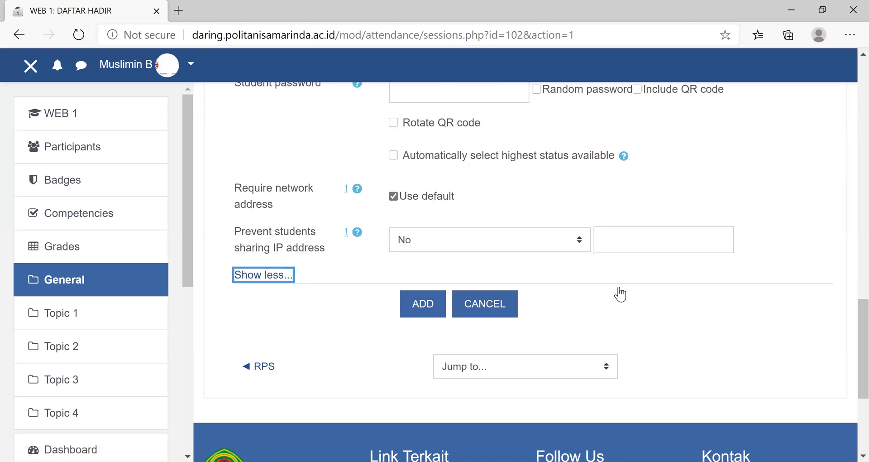
pyautogui.scroll(5, 618, 287)
pyautogui.scroll(-5, 621, 289)
pyautogui.click(582, 243)
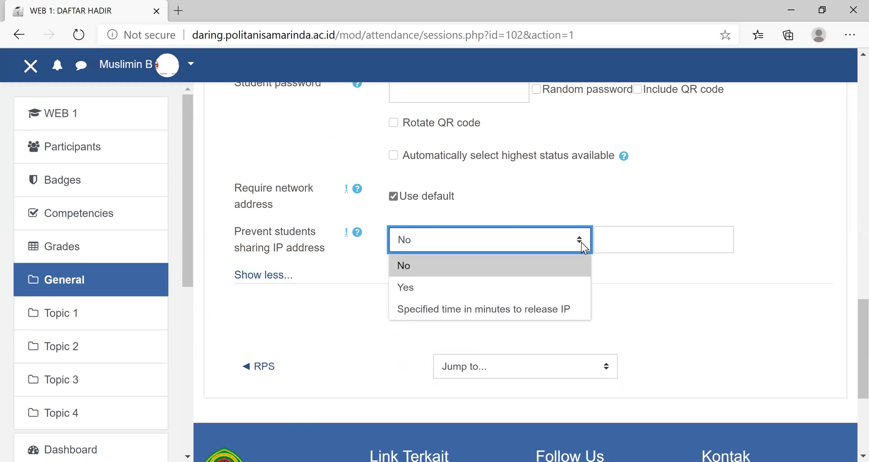
pyautogui.click(562, 315)
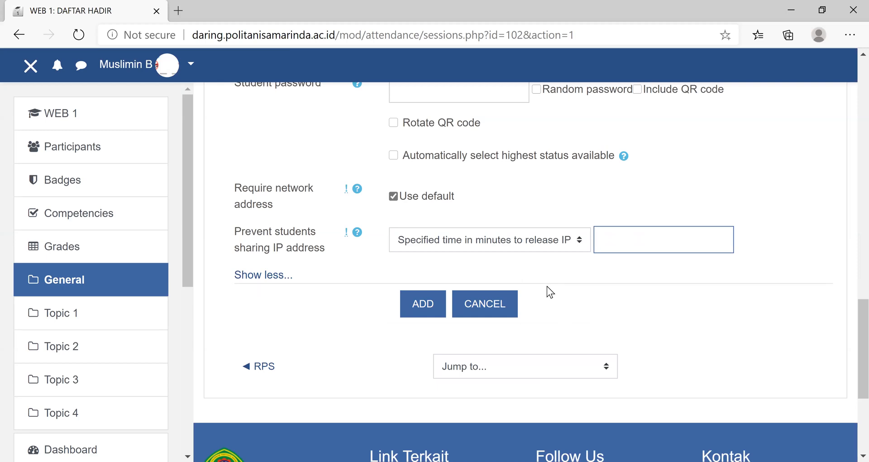
# - Enter 120 minutes as the IP release time, clear it, and try to add the session without a value
pyautogui.write('120')
pyautogui.scroll(5, 583, 309)
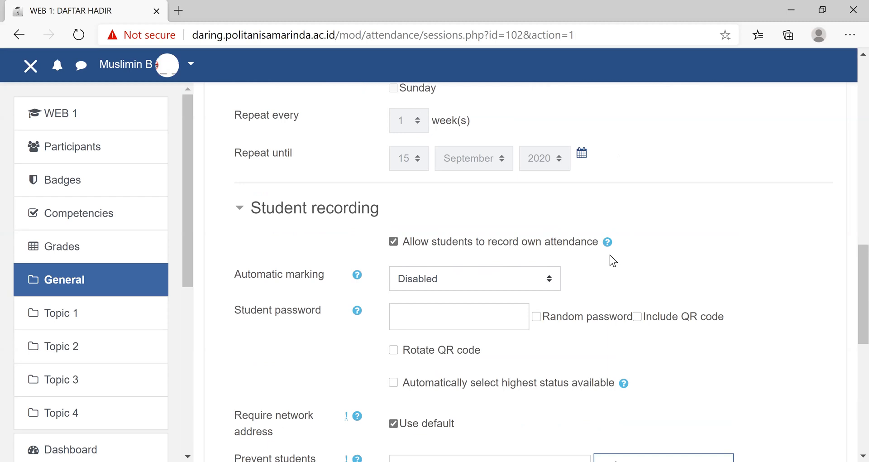
pyautogui.scroll(-5, 593, 262)
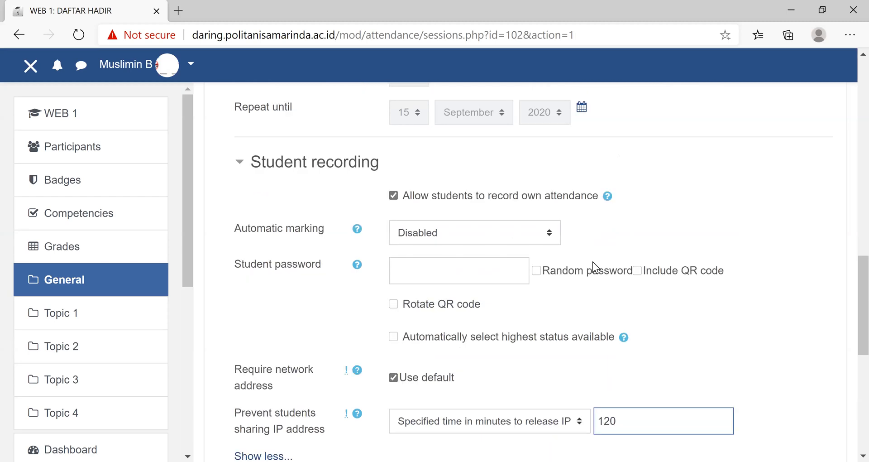
pyautogui.press('BackSpace')
pyautogui.press('BackSpace')
pyautogui.press('BackSpace')
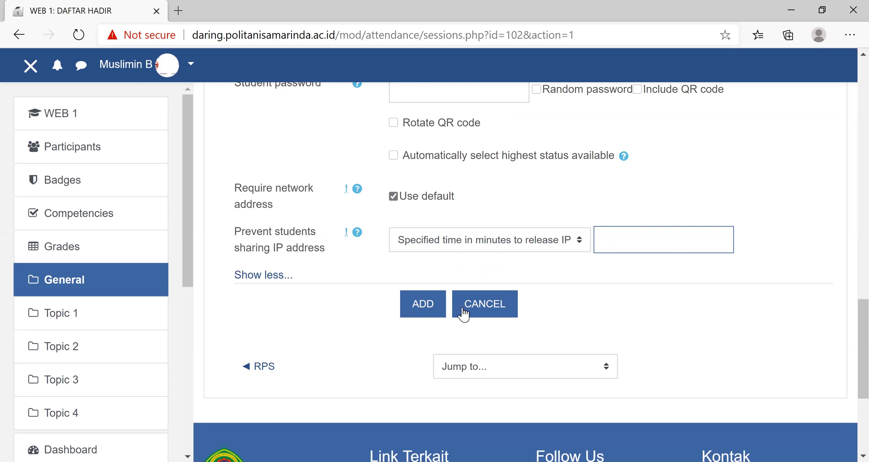
pyautogui.click(408, 311)
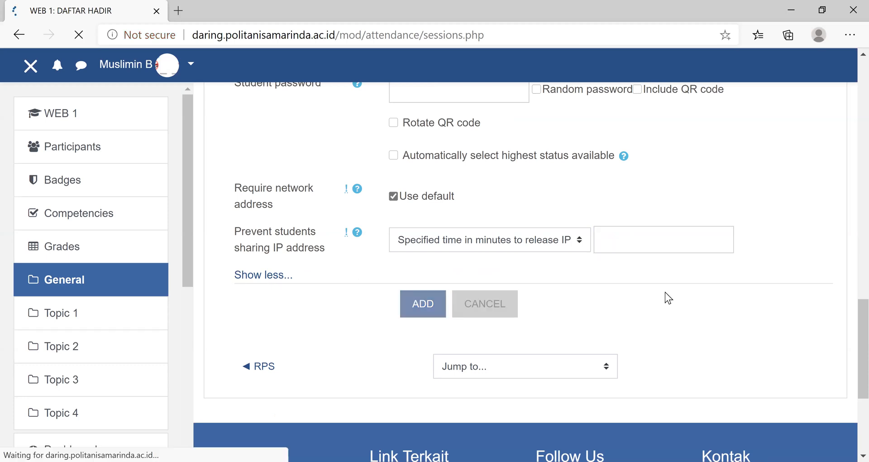
# - Set the time to release the IP to 120 minutes in the student recording settings and add the session
pyautogui.scroll(-1, 665, 293)
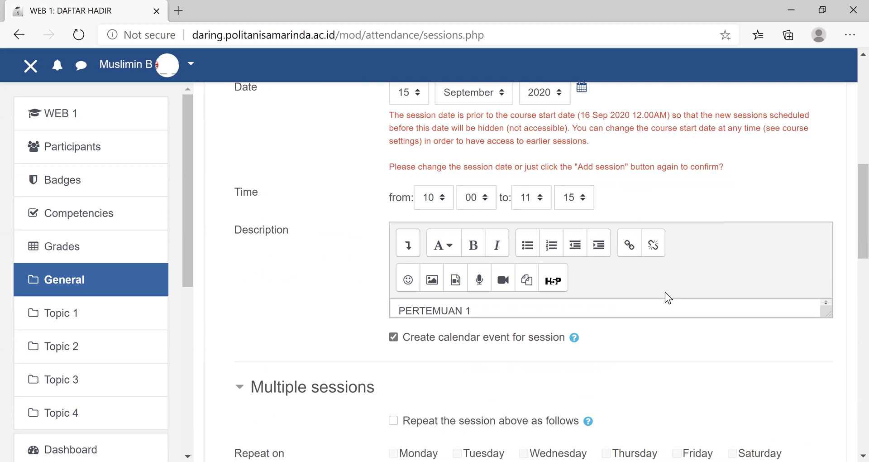
pyautogui.scroll(-4, 469, 358)
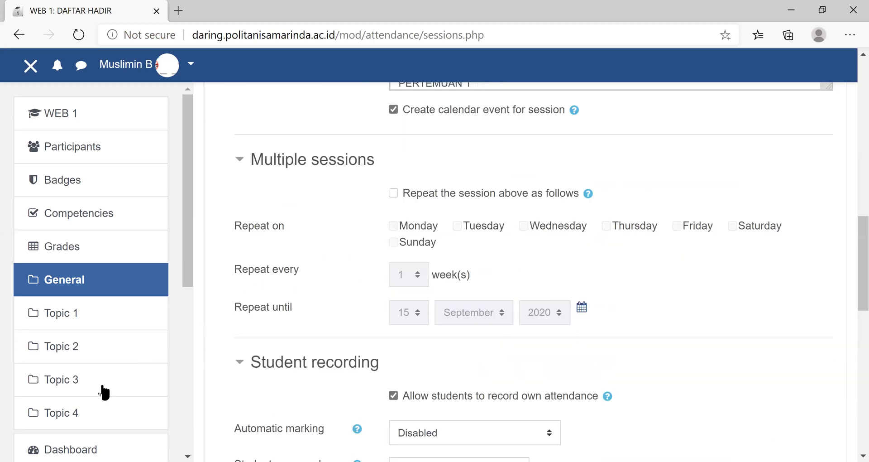
pyautogui.click(242, 368)
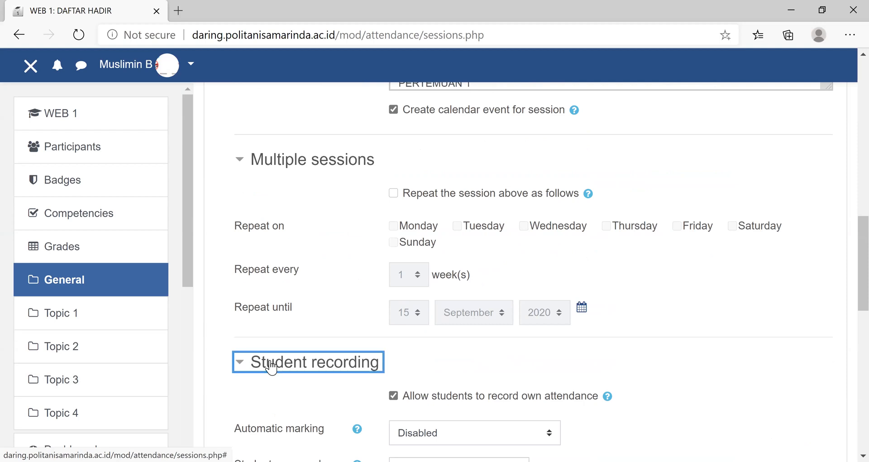
pyautogui.scroll(-4, 291, 181)
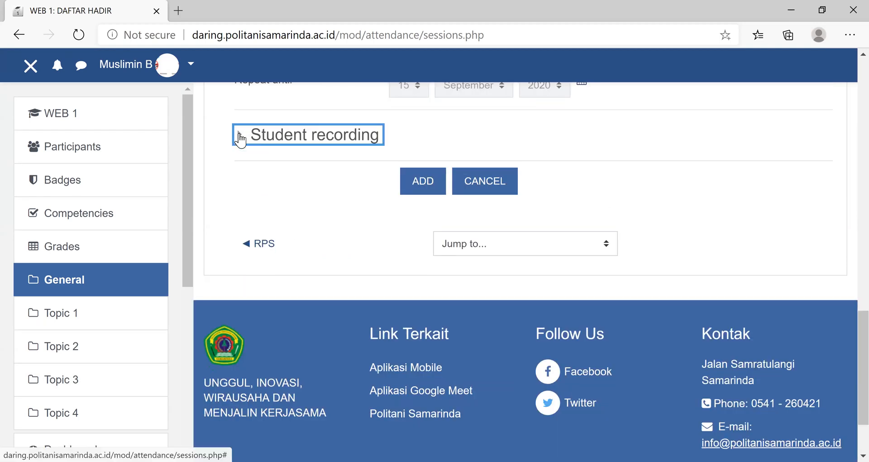
pyautogui.click(240, 136)
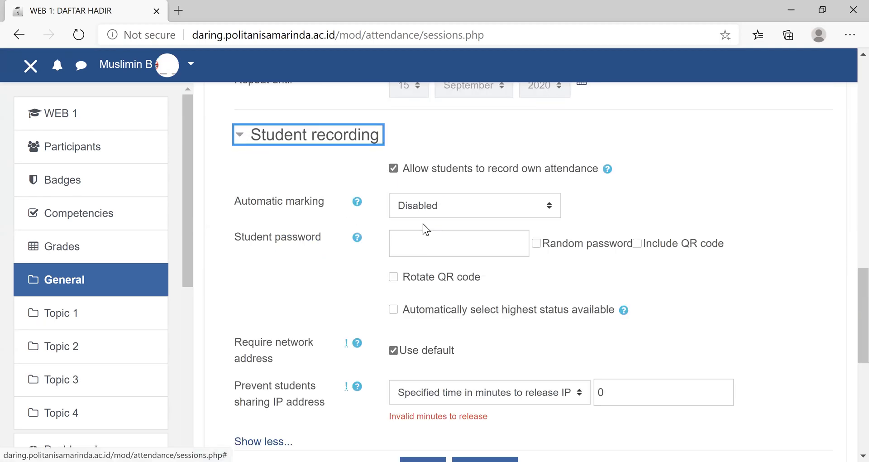
pyautogui.click(626, 385)
pyautogui.press('BackSpace')
pyautogui.write('120')
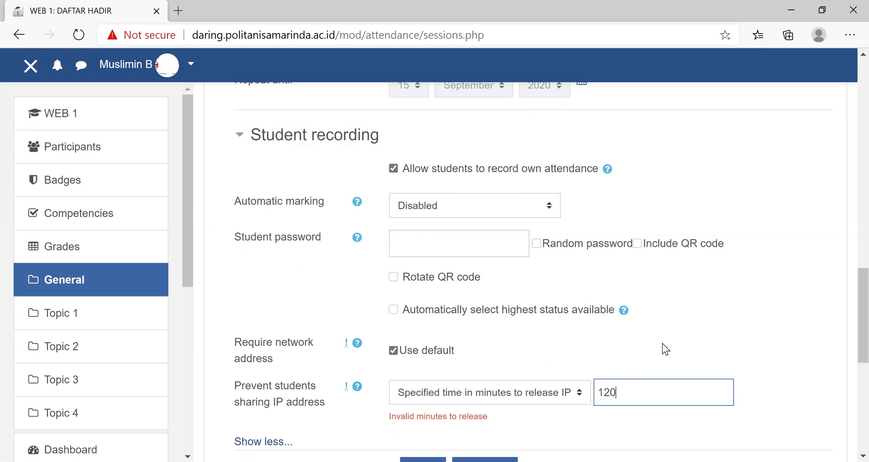
pyautogui.scroll(-5, 606, 365)
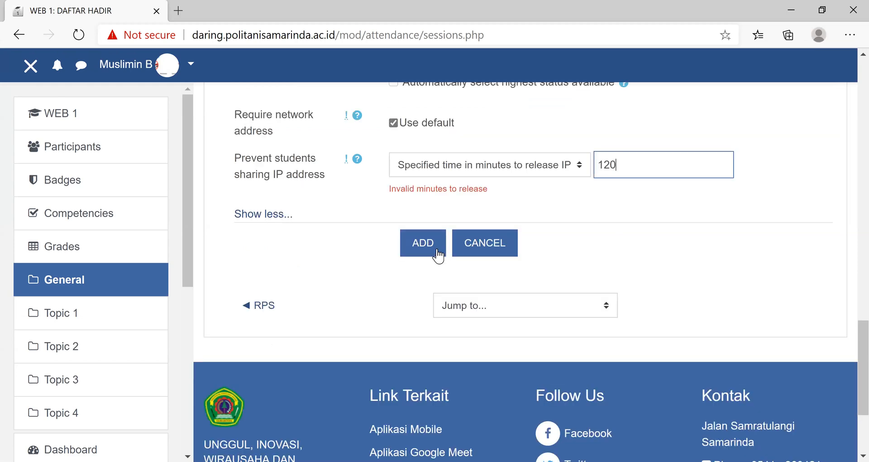
pyautogui.click(429, 252)
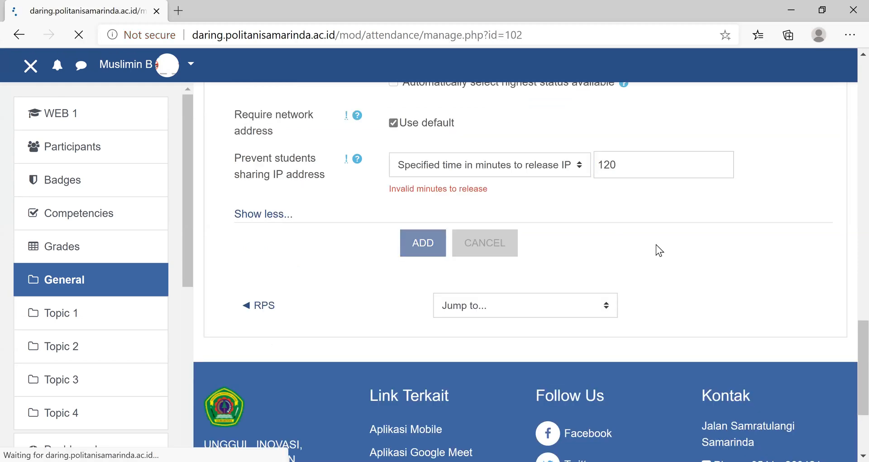
# - Review the attendance page of the Pemrograman web course for the added session
pyautogui.scroll(-5, 656, 244)
pyautogui.scroll(-5, 640, 272)
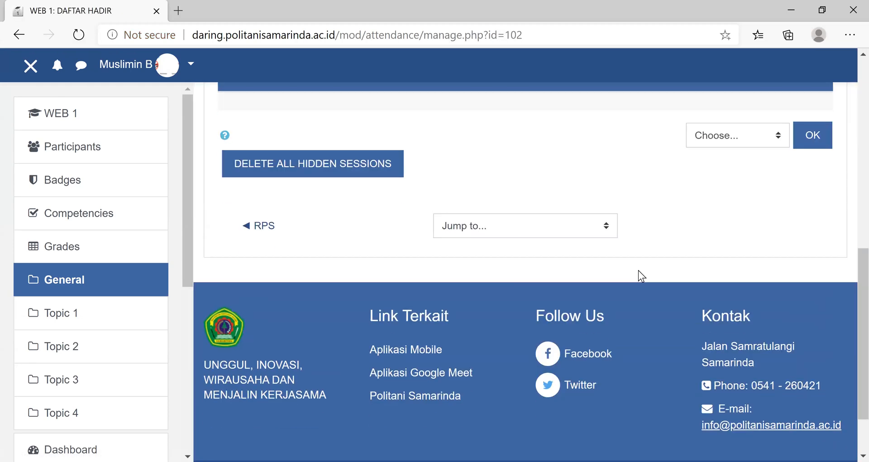
pyautogui.scroll(3, 456, 289)
pyautogui.scroll(6, 496, 311)
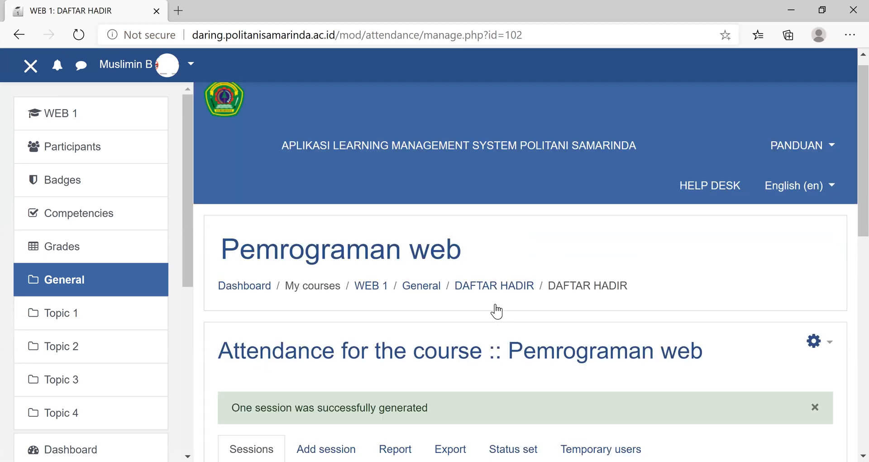
pyautogui.scroll(1, 495, 306)
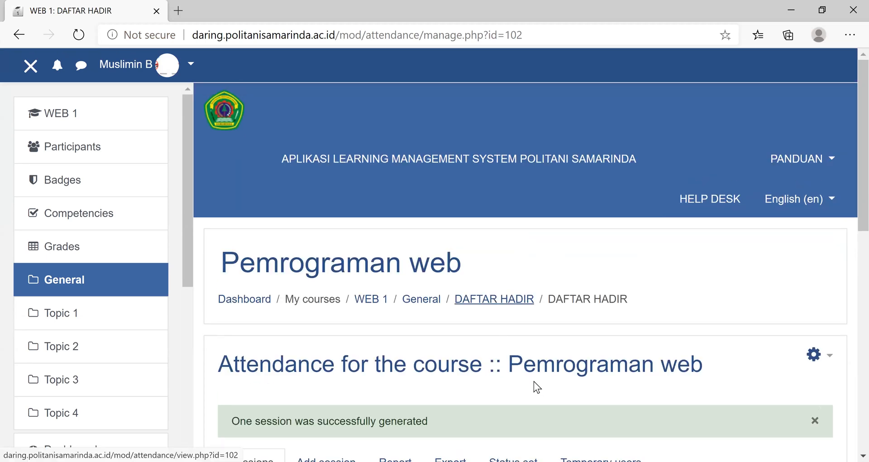
pyautogui.scroll(-5, 318, 291)
pyautogui.click(326, 235)
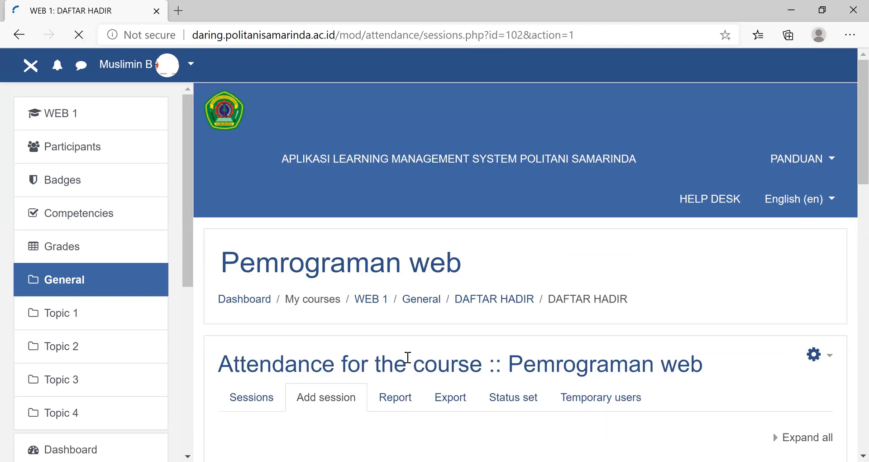
pyautogui.scroll(-6, 410, 361)
pyautogui.scroll(-4, 498, 326)
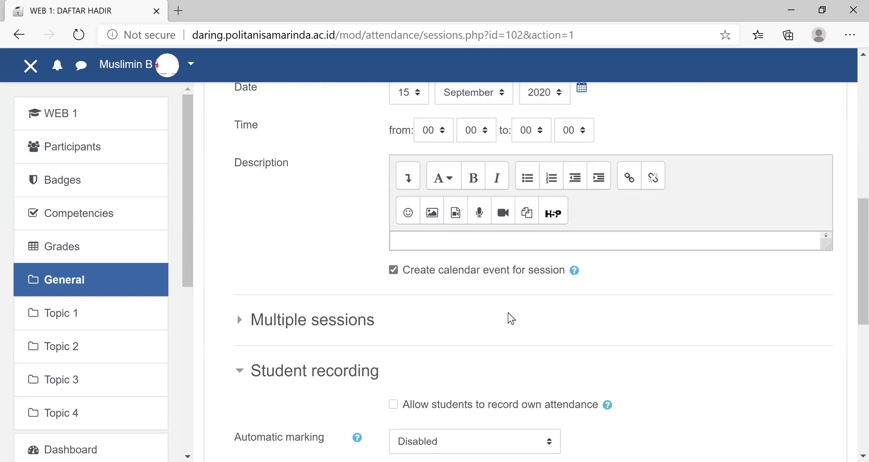
pyautogui.scroll(8, 262, 375)
pyautogui.scroll(2, 251, 402)
# - Open the session list of DAFTAR HADIR and check it for the PERTEMUAN 1 session
pyautogui.click(246, 403)
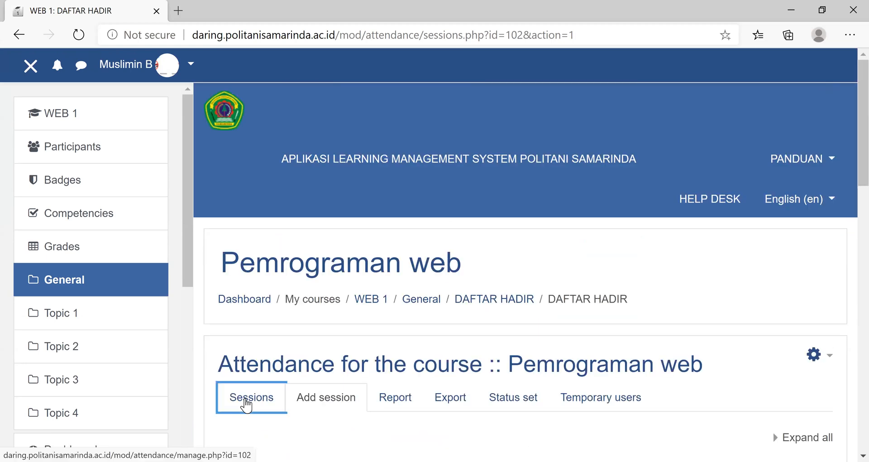
pyautogui.scroll(-7, 242, 403)
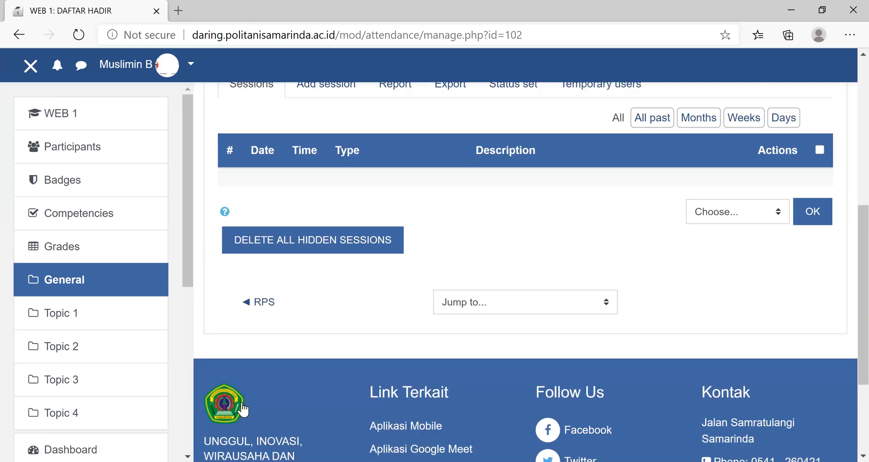
pyautogui.scroll(2, 243, 410)
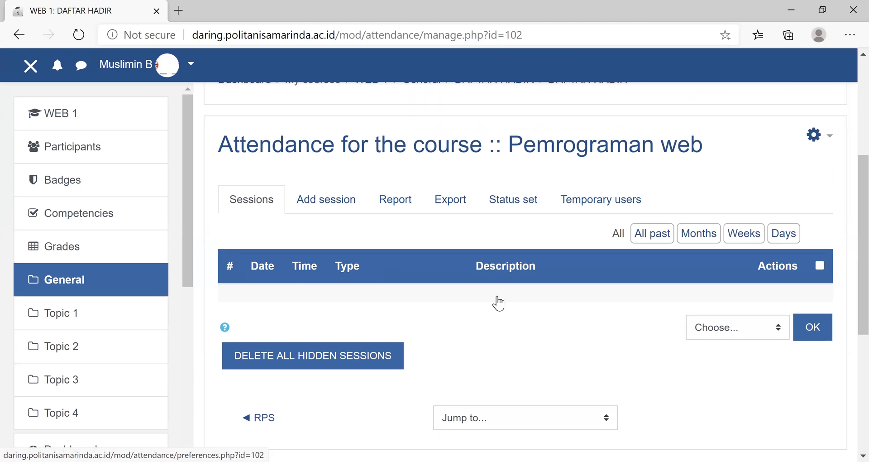
pyautogui.scroll(5, 493, 302)
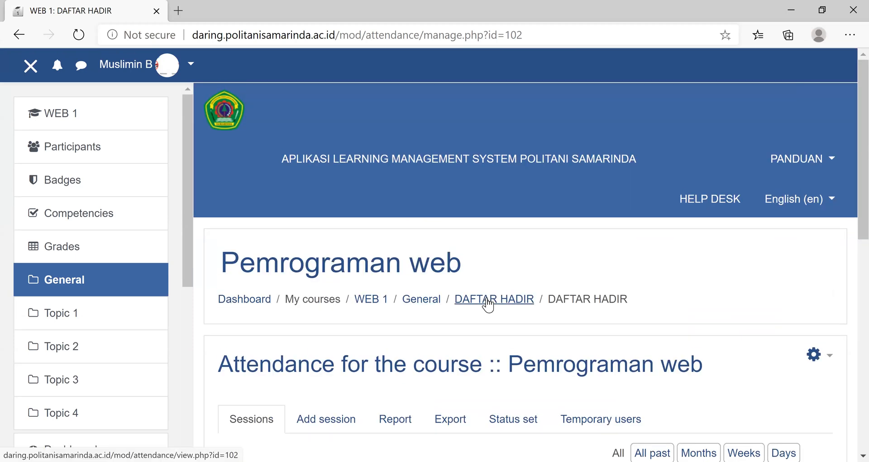
pyautogui.click(487, 304)
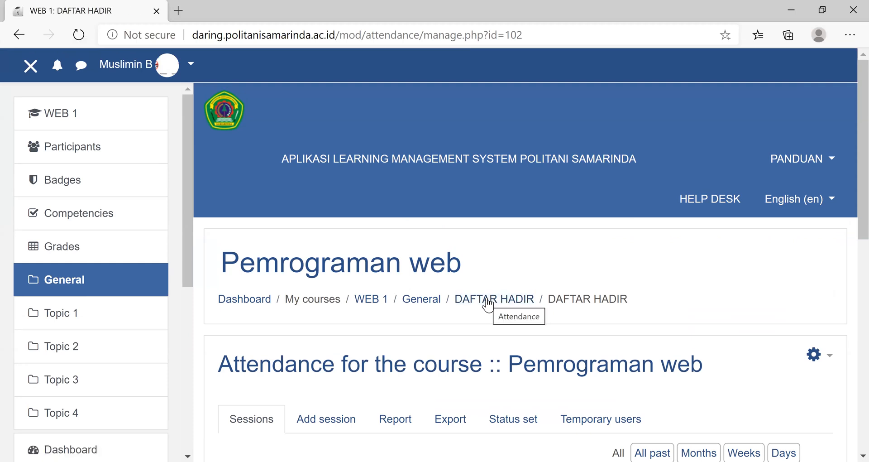
pyautogui.scroll(-5, 485, 249)
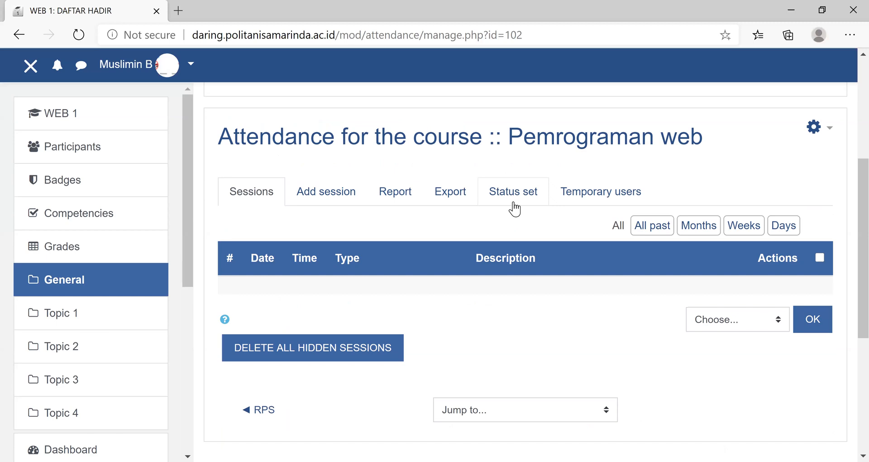
pyautogui.scroll(5, 425, 304)
# - Go to the General section of the course page and reopen DAFTAR HADIR to recheck its sessions
pyautogui.click(422, 303)
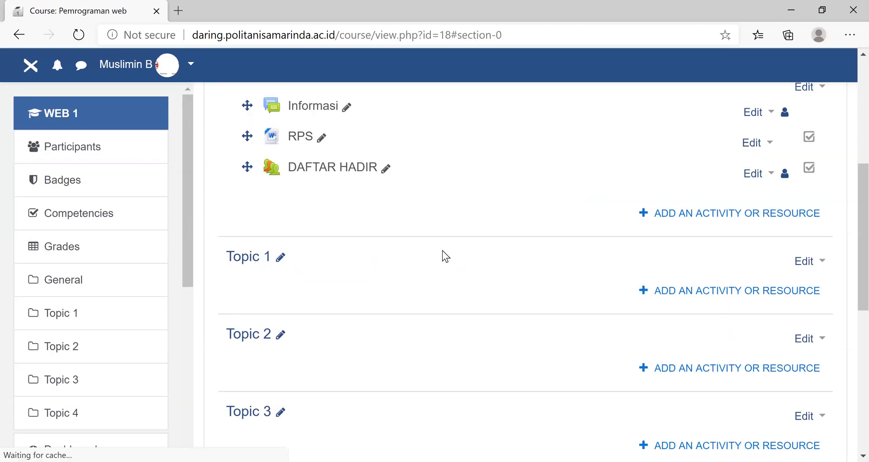
pyautogui.scroll(-5, 445, 256)
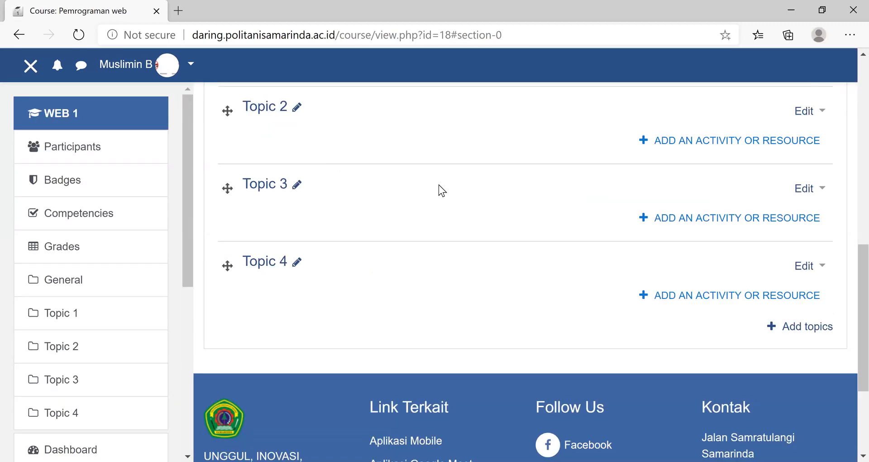
pyautogui.scroll(5, 439, 187)
pyautogui.click(439, 189)
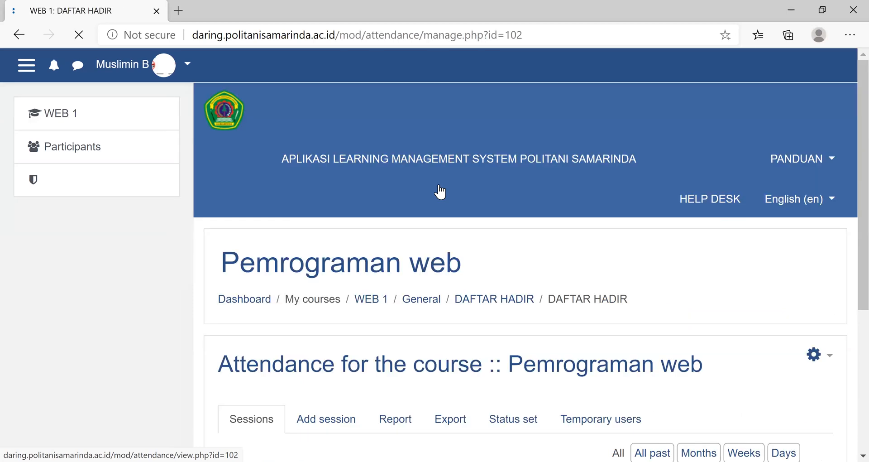
pyautogui.scroll(-5, 440, 191)
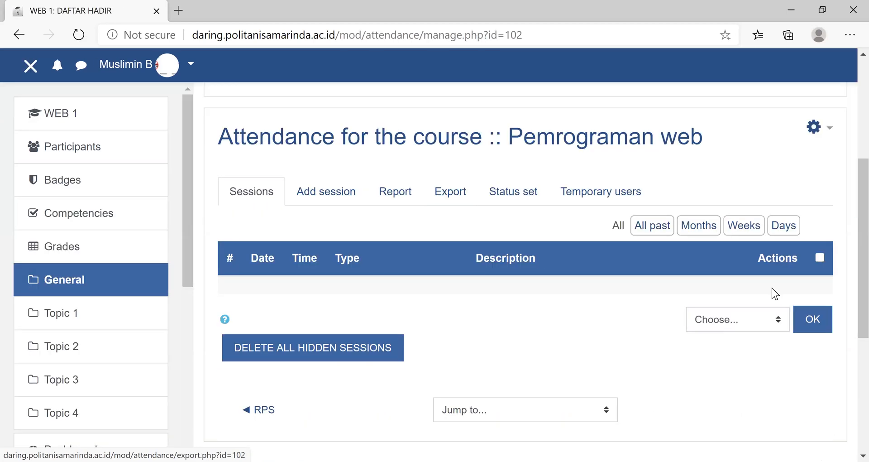
# - Start another attendance session in DAFTAR HADIR and enter "PERTEMUAN 1" as its description
pyautogui.click(317, 195)
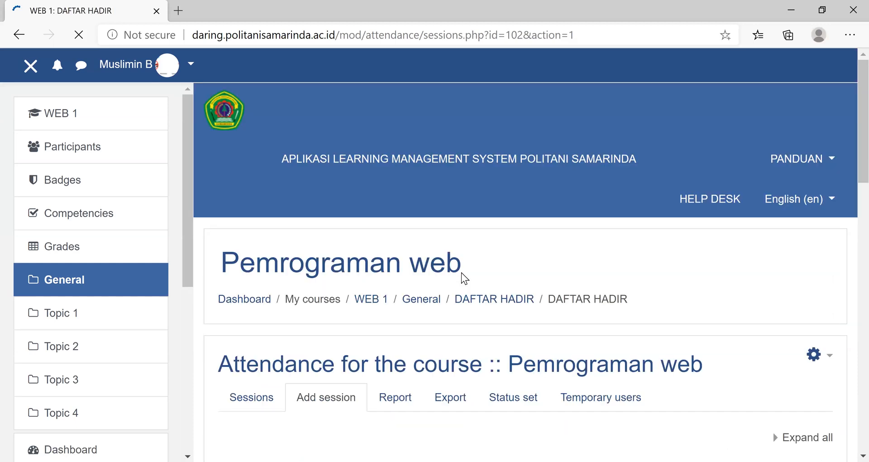
pyautogui.scroll(-5, 461, 272)
pyautogui.scroll(-5, 434, 240)
pyautogui.click(433, 239)
pyautogui.write('PERTEMUAN 1')
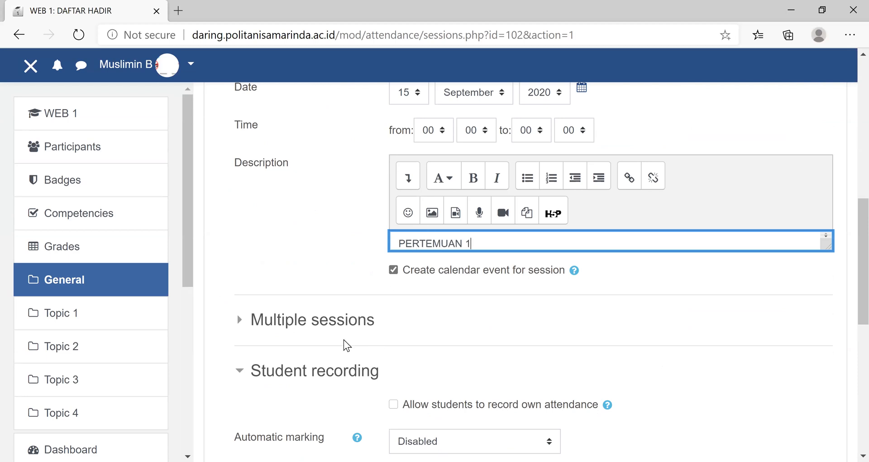
# - Allow students to record their own attendance in the new session's student recording settings
pyautogui.click(338, 362)
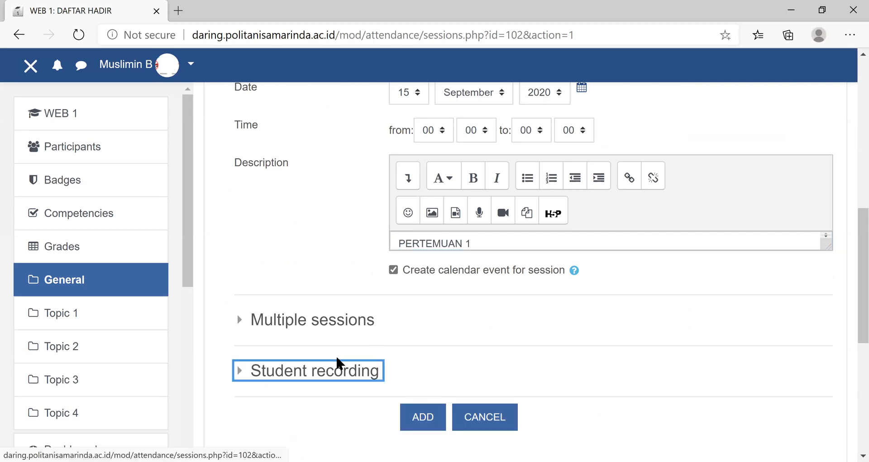
pyautogui.scroll(-5, 338, 358)
pyautogui.click(241, 144)
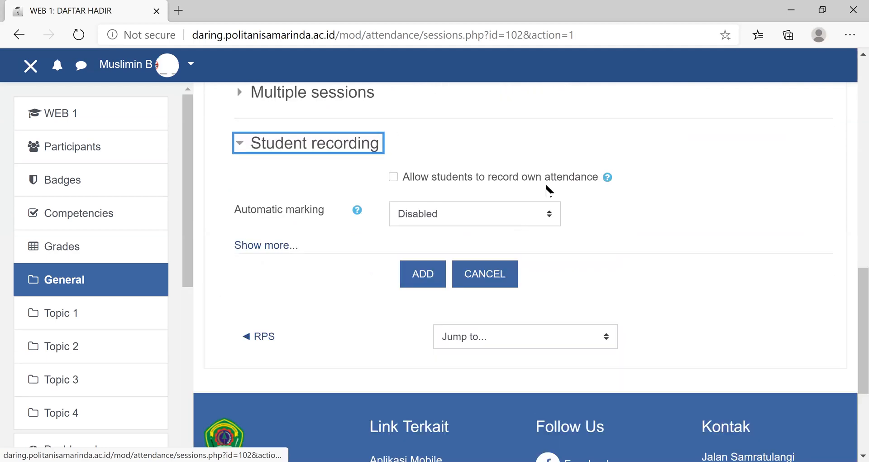
pyautogui.click(408, 178)
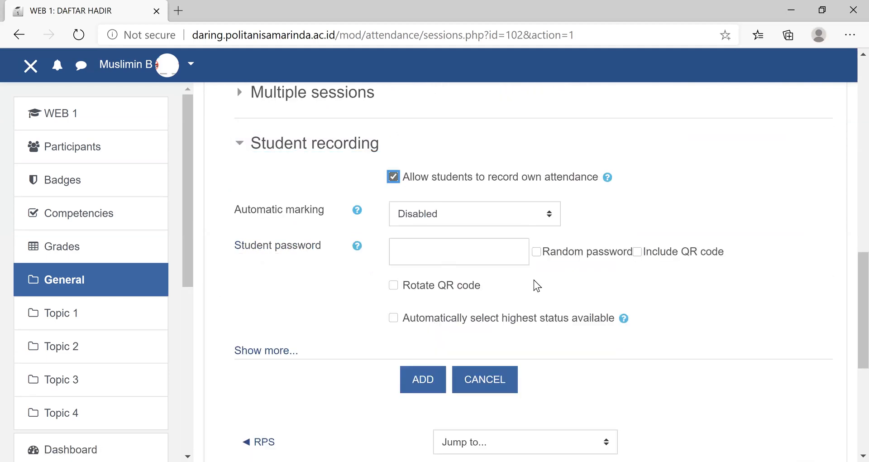
# - Show the additional recording options and set IP address sharing prevention to "Specified time in minutes to release IP" with 120 minutes
pyautogui.click(271, 354)
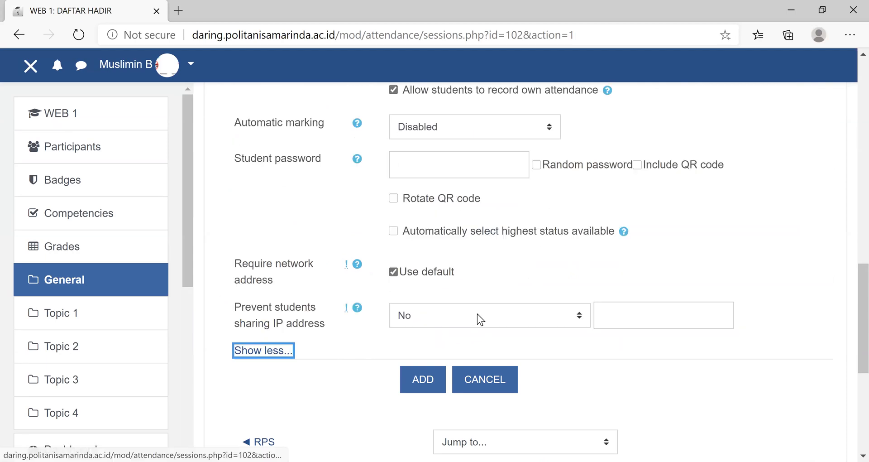
pyautogui.click(581, 320)
pyautogui.click(441, 380)
pyautogui.click(615, 307)
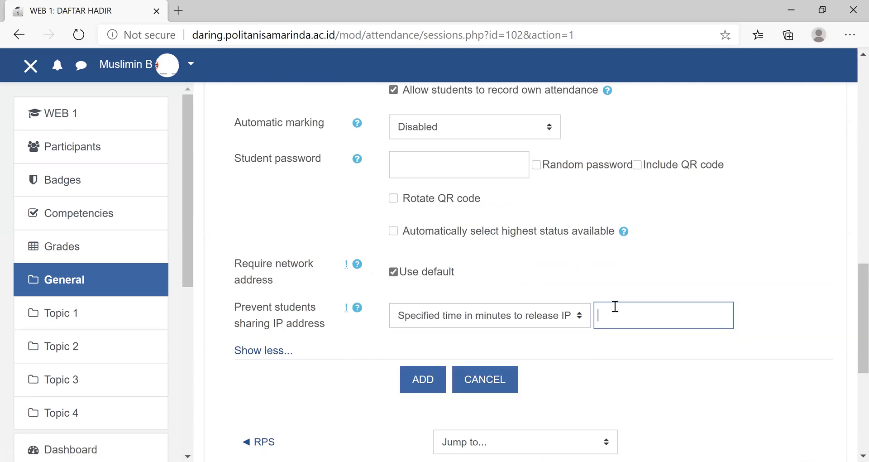
pyautogui.write('120')
pyautogui.scroll(10, 634, 351)
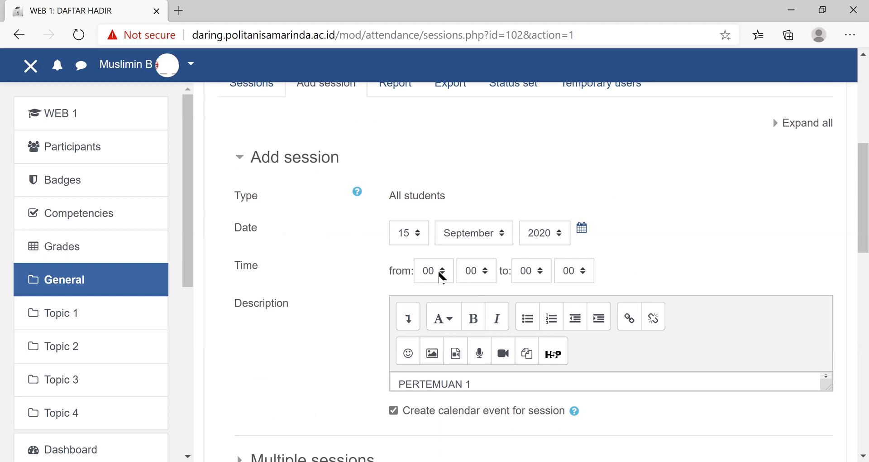
# - Set the PERTEMUAN 1 session time from 10:00 to 11:00 and submit the new attendance session
pyautogui.click(439, 275)
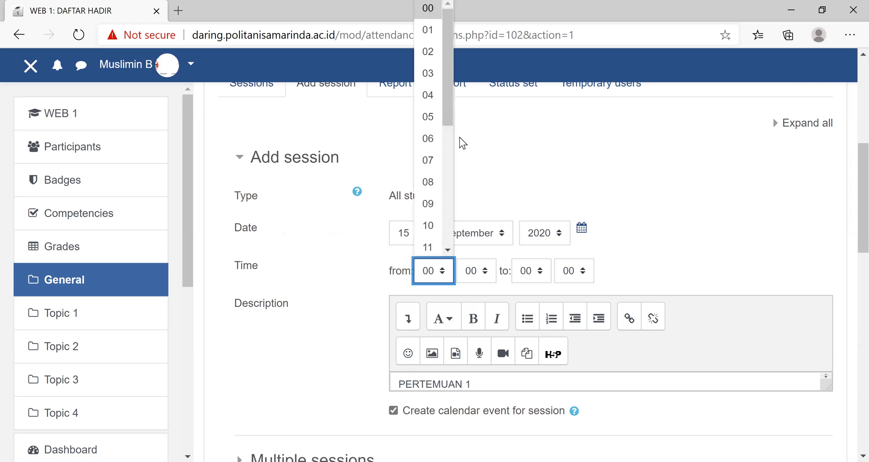
pyautogui.scroll(-1, 453, 115)
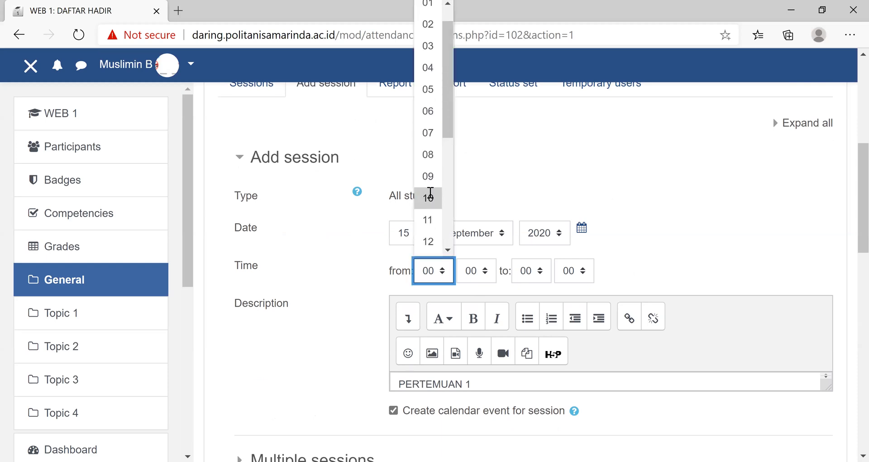
pyautogui.click(432, 198)
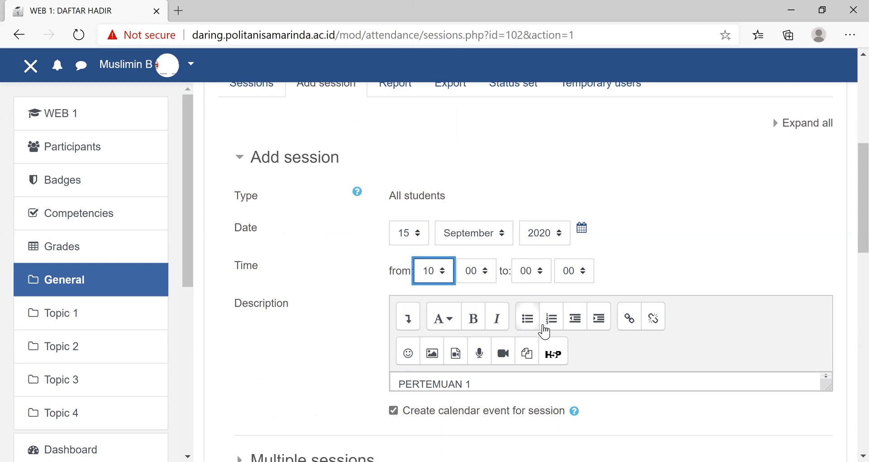
pyautogui.click(543, 273)
pyautogui.click(528, 247)
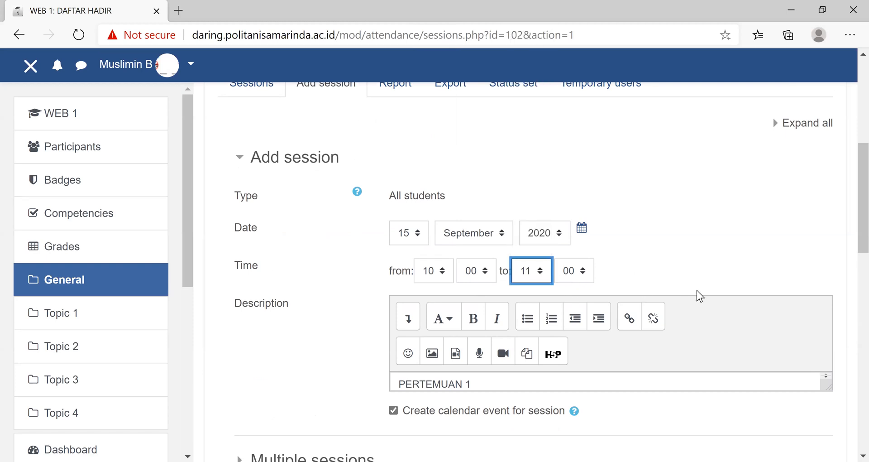
pyautogui.scroll(-10, 634, 326)
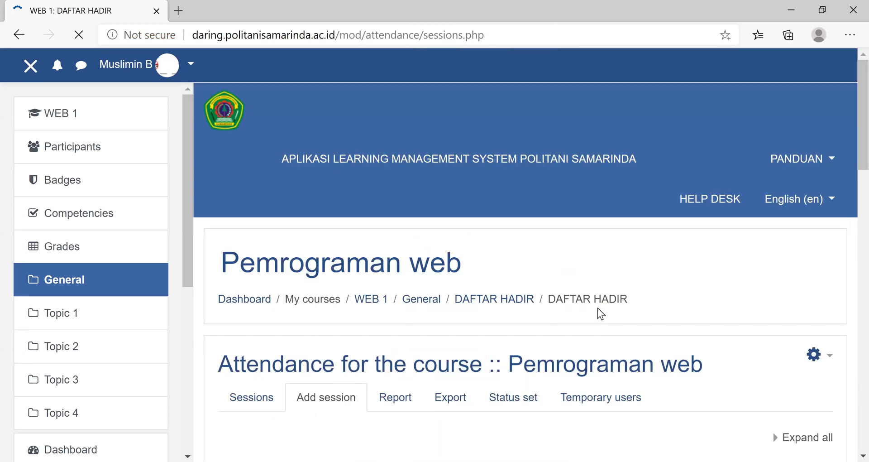
pyautogui.scroll(-10, 597, 308)
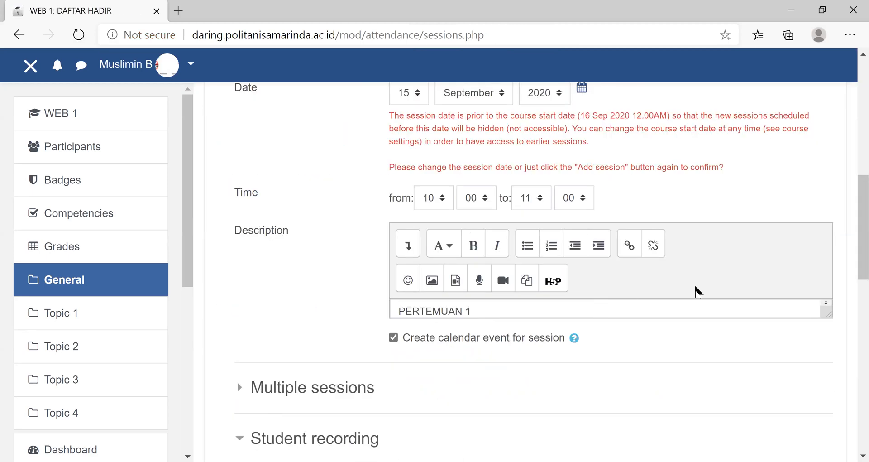
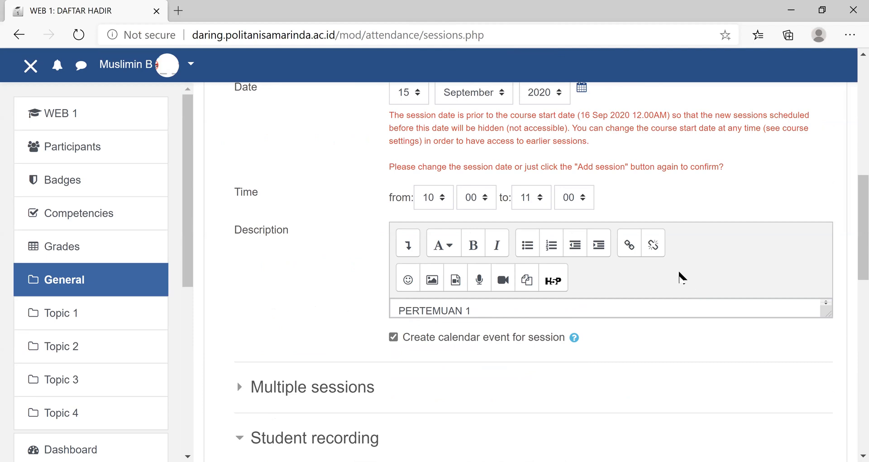
# - Review the date and time settings of the submitted session form and check the attendance sessions list
pyautogui.scroll(1, 682, 277)
pyautogui.scroll(4, 681, 277)
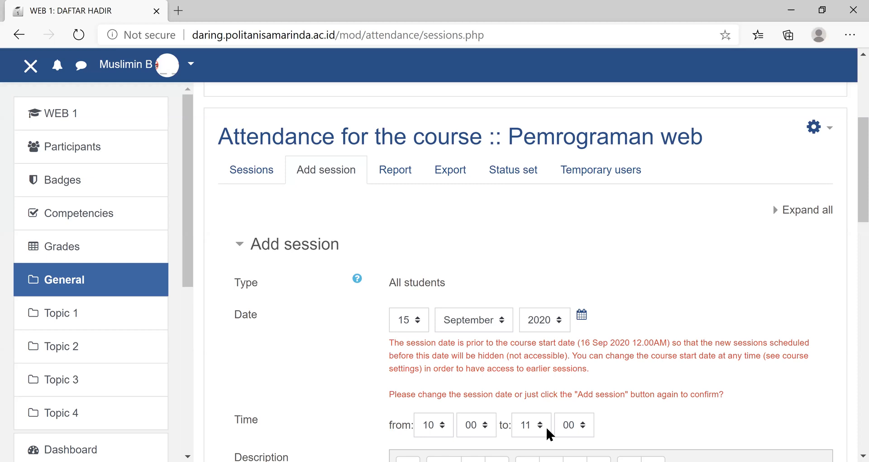
pyautogui.scroll(-5, 506, 328)
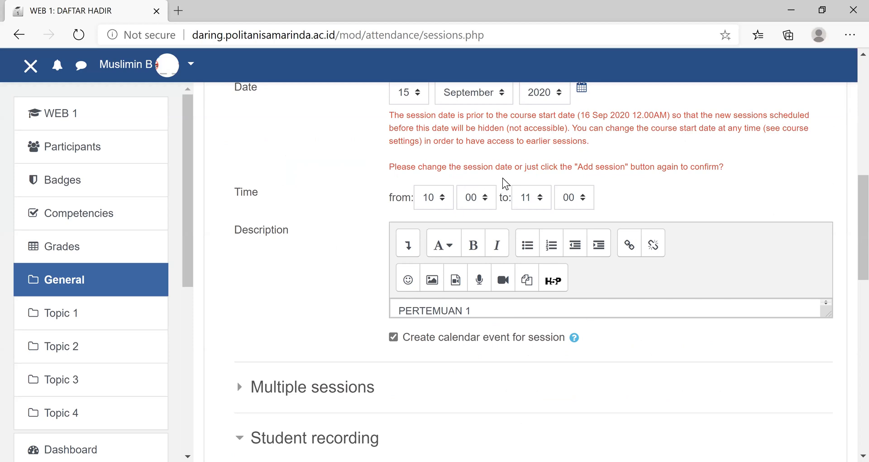
pyautogui.scroll(1, 620, 167)
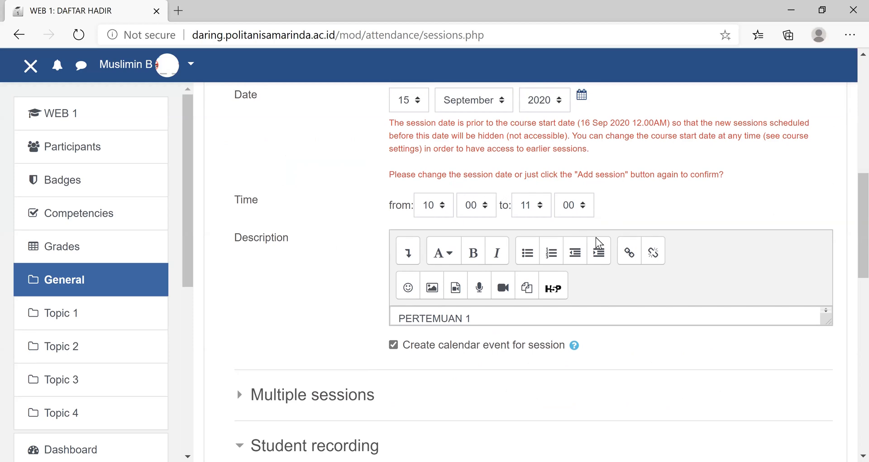
pyautogui.scroll(5, 596, 244)
pyautogui.click(264, 173)
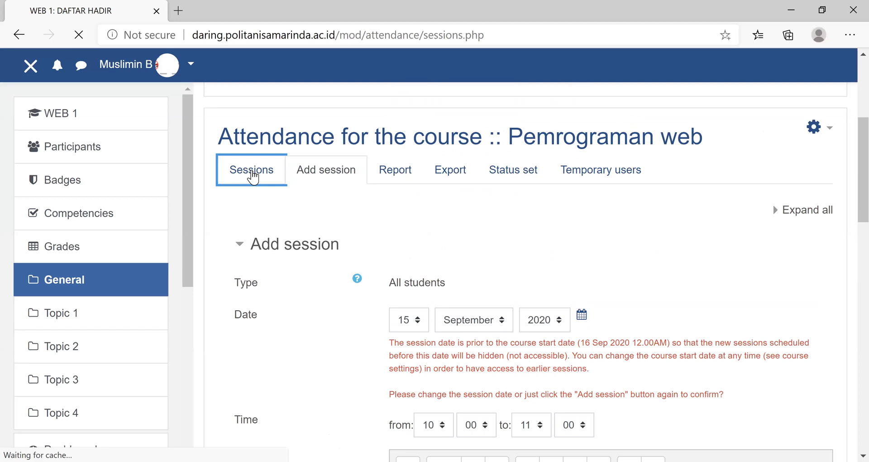
pyautogui.scroll(-10, 499, 248)
pyautogui.scroll(5, 499, 248)
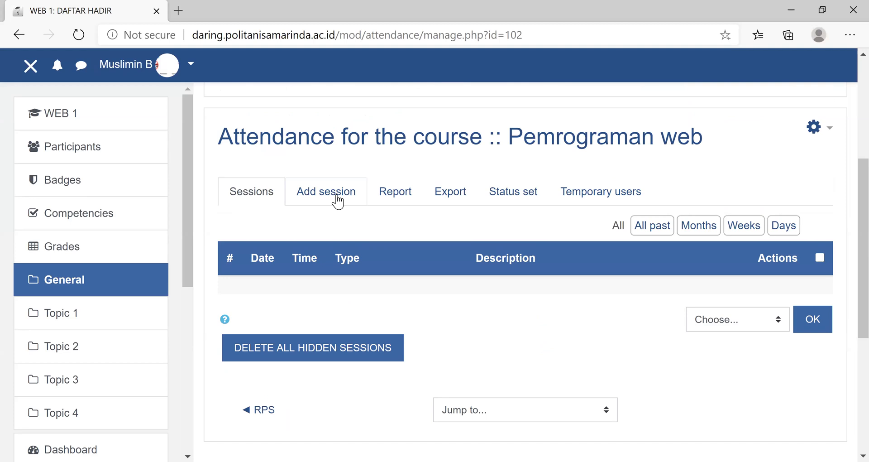
# - Start a new attendance session and set its time from 10:00 to 11:00
pyautogui.click(337, 199)
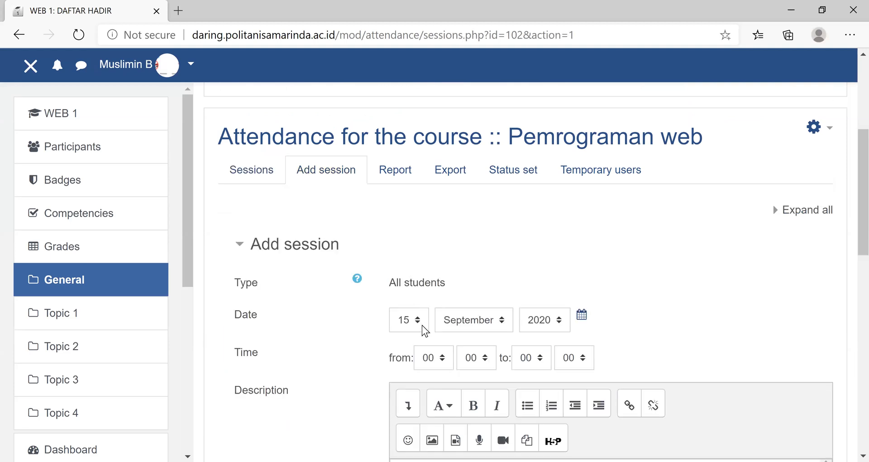
pyautogui.click(445, 362)
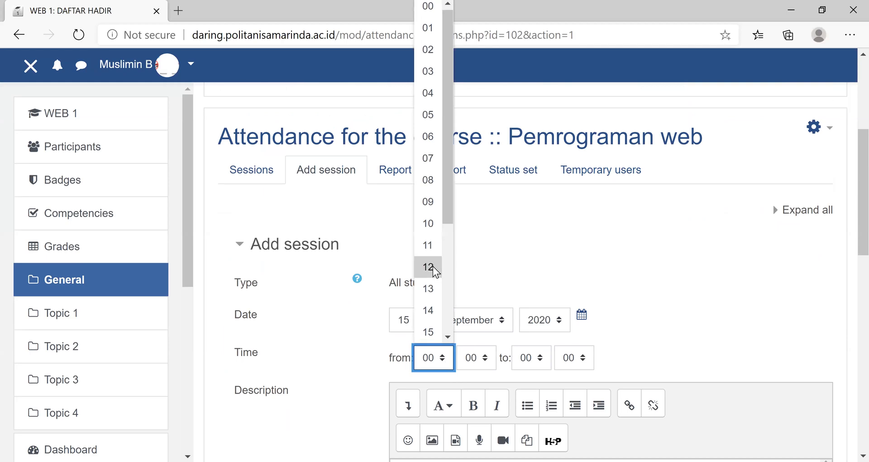
pyautogui.click(434, 223)
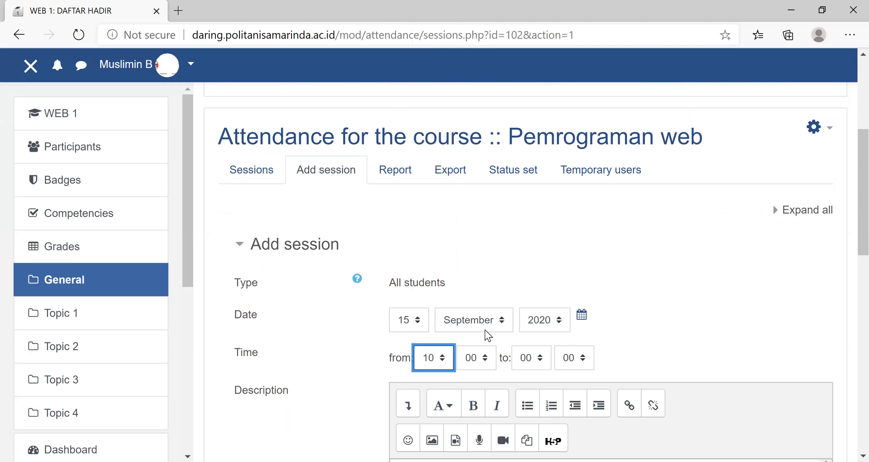
pyautogui.click(541, 361)
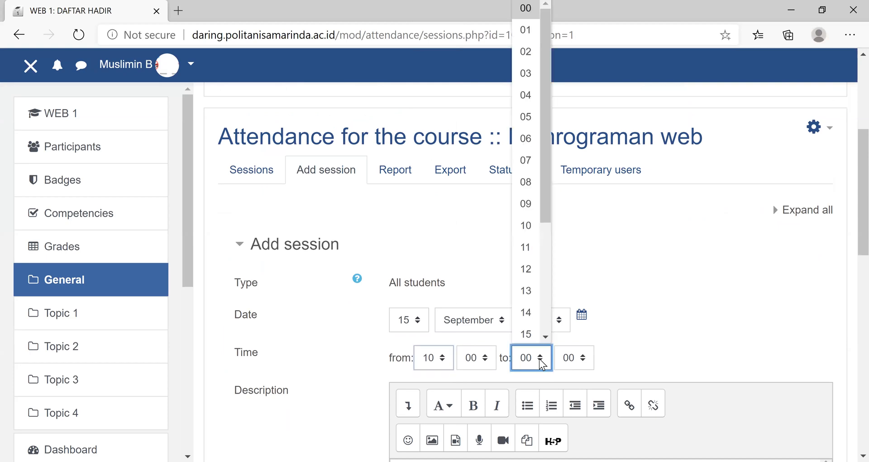
pyautogui.click(534, 248)
# - Enter "pertemuan 1" as the description of the new attendance session
pyautogui.scroll(-5, 599, 317)
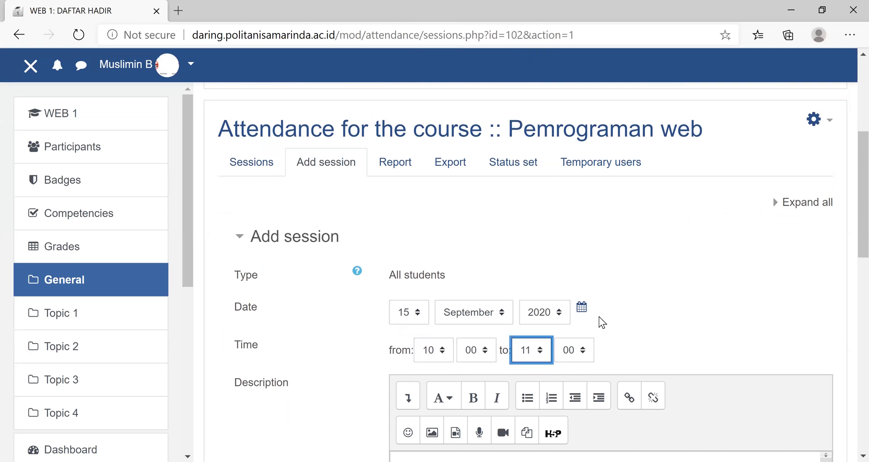
pyautogui.click(439, 239)
pyautogui.write('per')
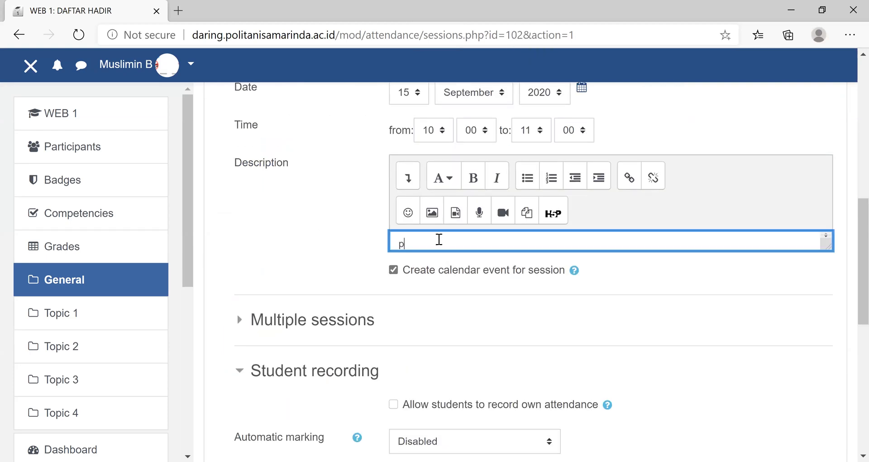
pyautogui.press('BackSpace')
pyautogui.press('BackSpace')
pyautogui.press('BackSpace')
pyautogui.write('perten')
pyautogui.press('BackSpace')
pyautogui.write('muan 1')
# - Allow students to record their own attendance for the new session
pyautogui.click(243, 378)
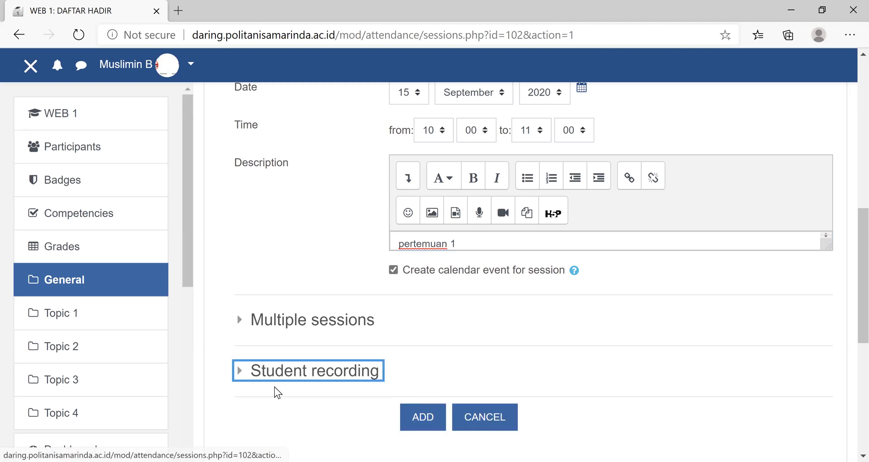
pyautogui.click(237, 370)
pyautogui.click(394, 404)
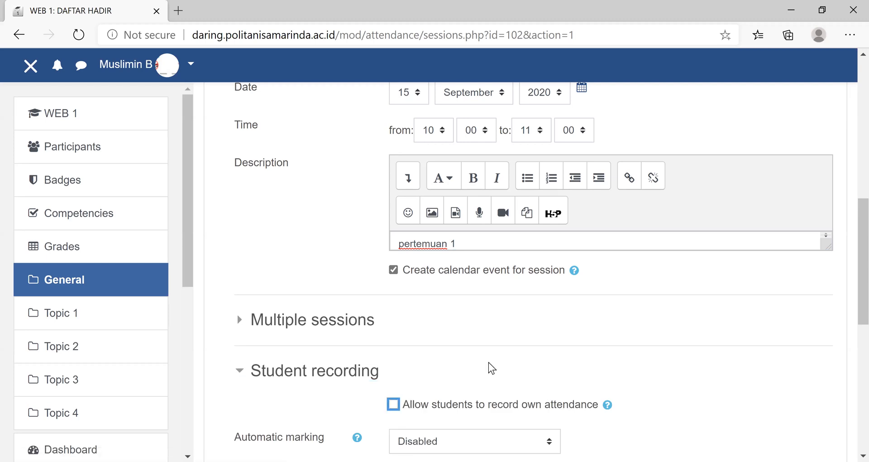
# - Show the additional recording options and set IP address sharing prevention to "Specified time in minutes to release IP" with 120 minutes
pyautogui.scroll(-5, 495, 351)
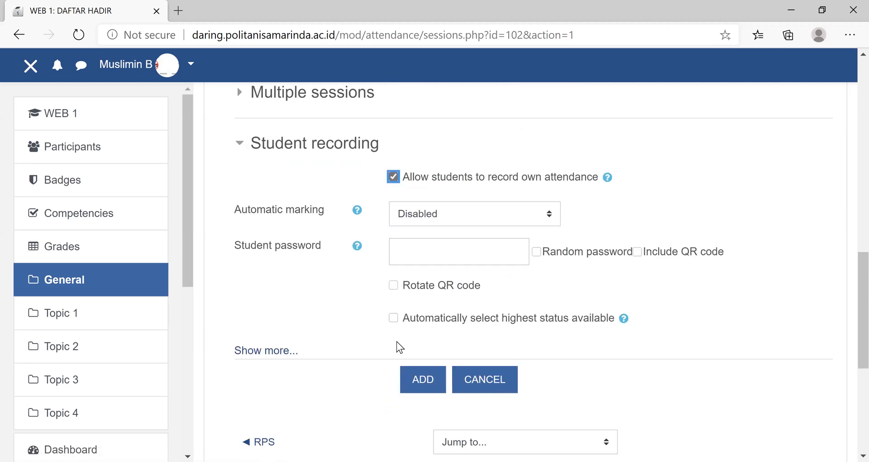
pyautogui.click(245, 351)
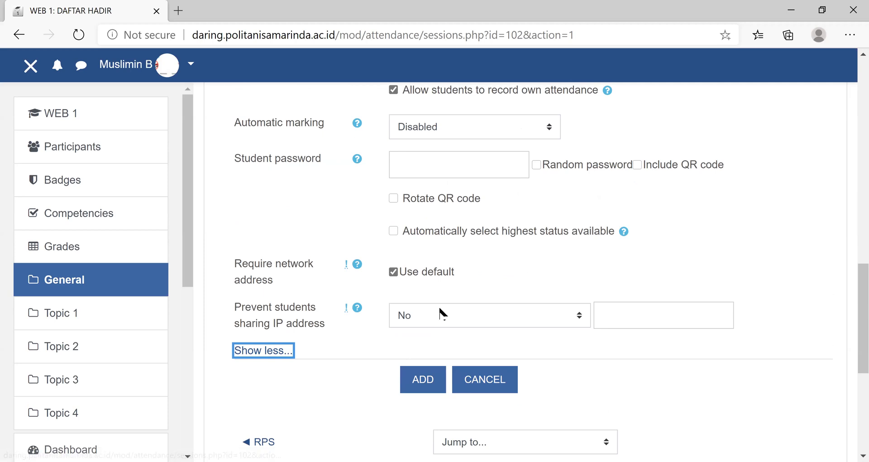
pyautogui.click(580, 316)
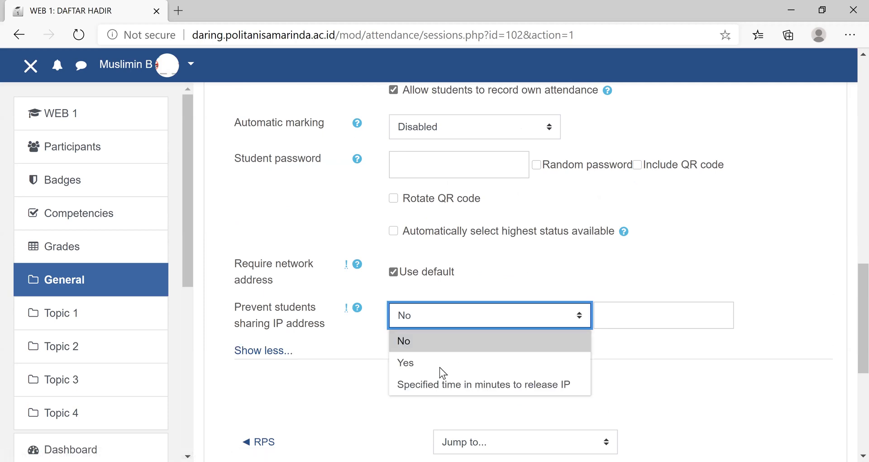
pyautogui.click(643, 315)
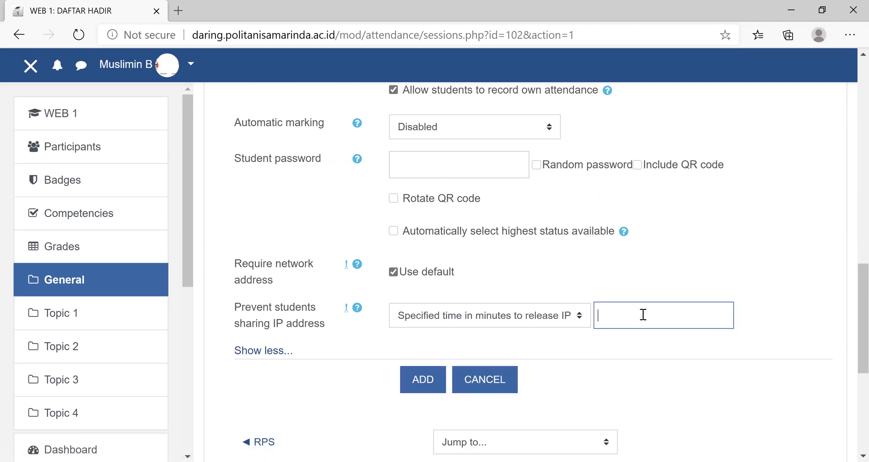
pyautogui.write('120')
# - Capitalise the session description as "Pertemuan 1" and try to add the attendance session
pyautogui.scroll(8, 653, 323)
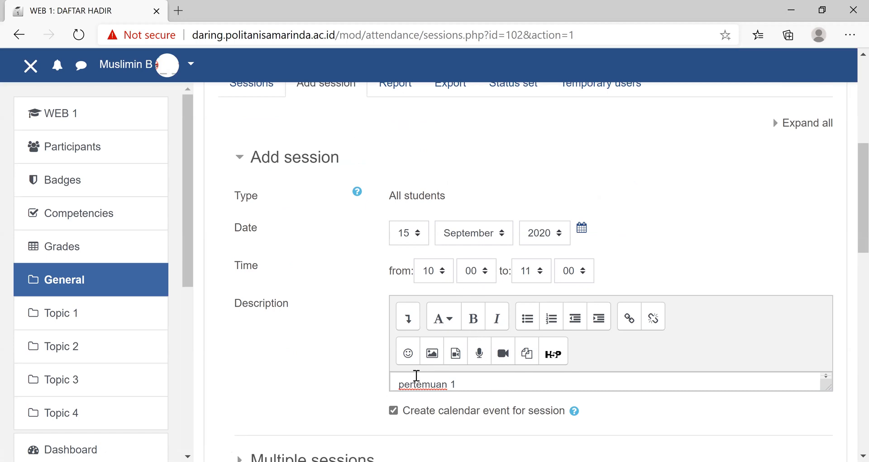
pyautogui.click(405, 380)
pyautogui.press('BackSpace')
pyautogui.write('P')
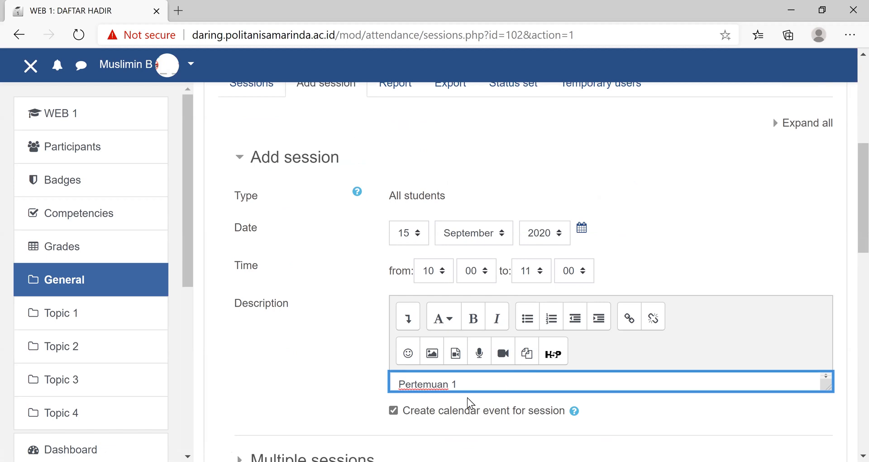
pyautogui.scroll(-5, 289, 387)
pyautogui.scroll(-5, 321, 382)
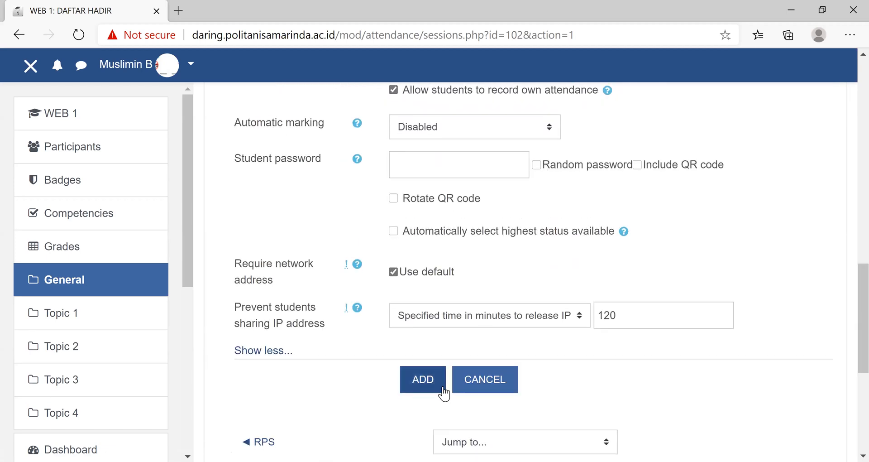
pyautogui.scroll(-5, 430, 172)
pyautogui.click(422, 154)
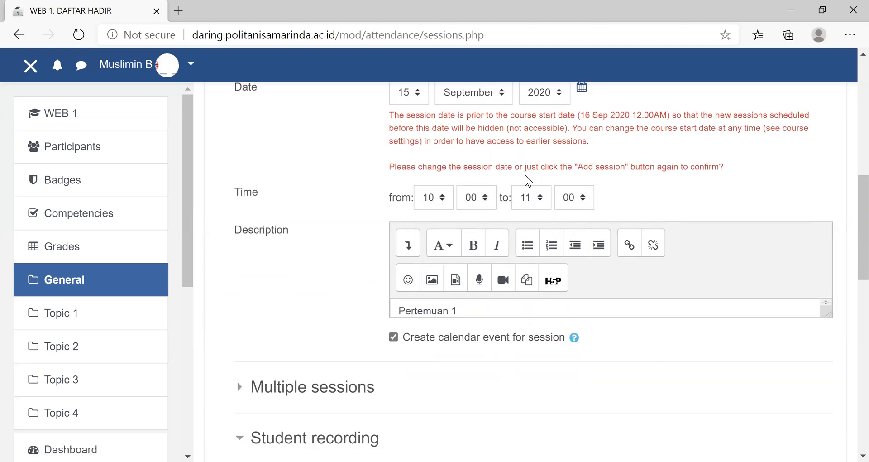
# - Examine the submitted session form from date to student recording options and return to the attendance sessions list
pyautogui.scroll(-5, 525, 175)
pyautogui.scroll(-5, 526, 175)
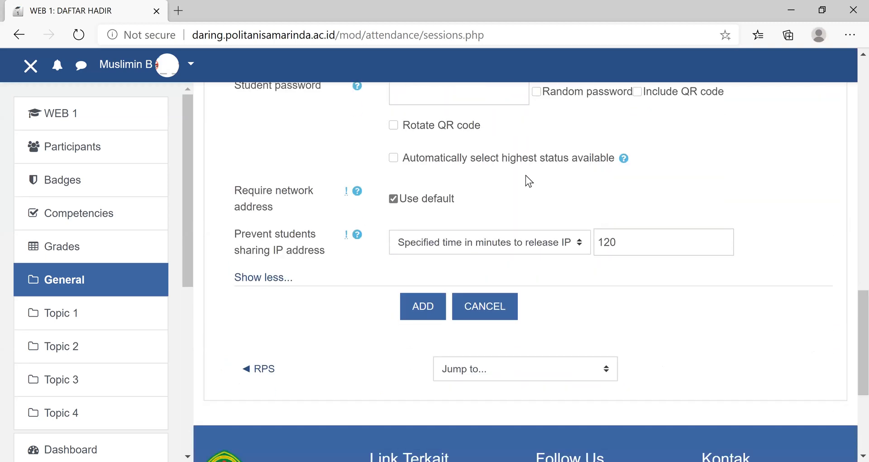
pyautogui.scroll(-5, 526, 176)
pyautogui.scroll(5, 526, 175)
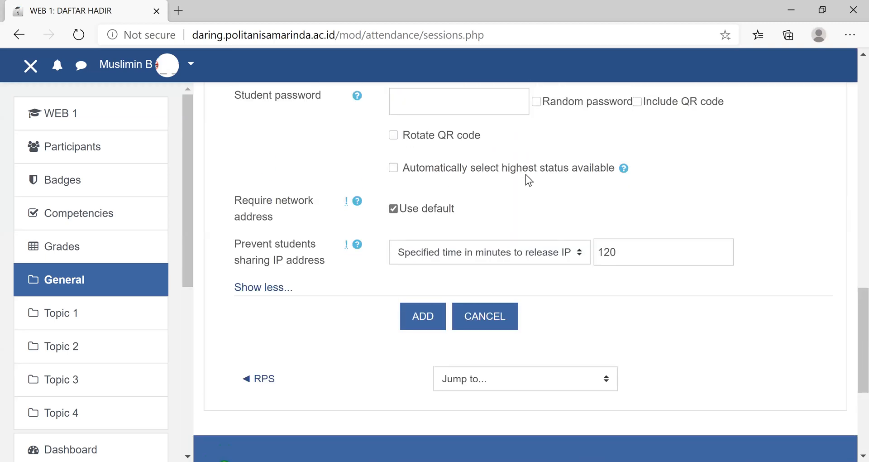
pyautogui.scroll(1, 525, 174)
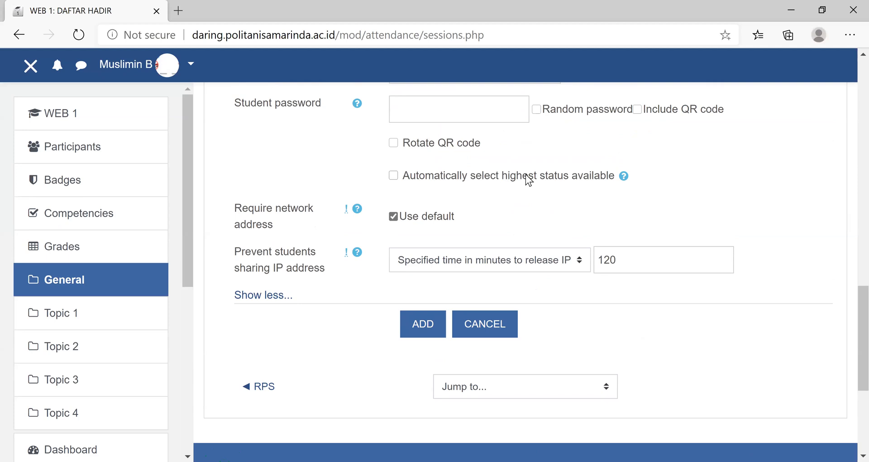
pyautogui.scroll(10, 305, 344)
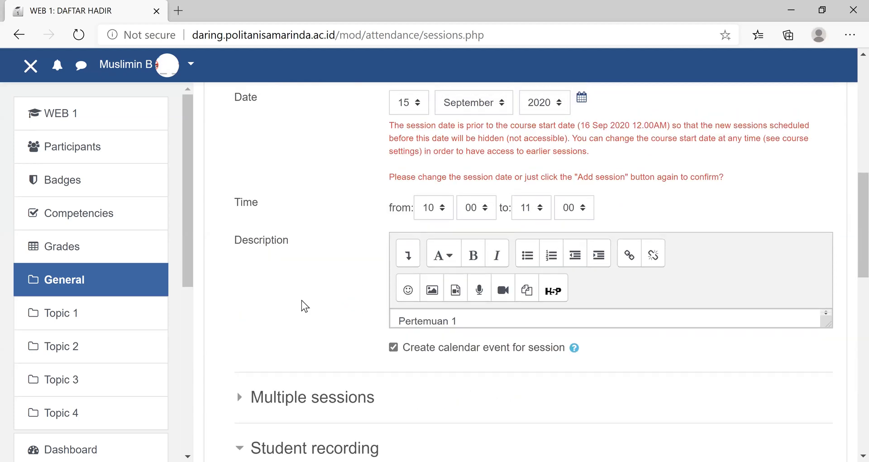
pyautogui.scroll(5, 301, 300)
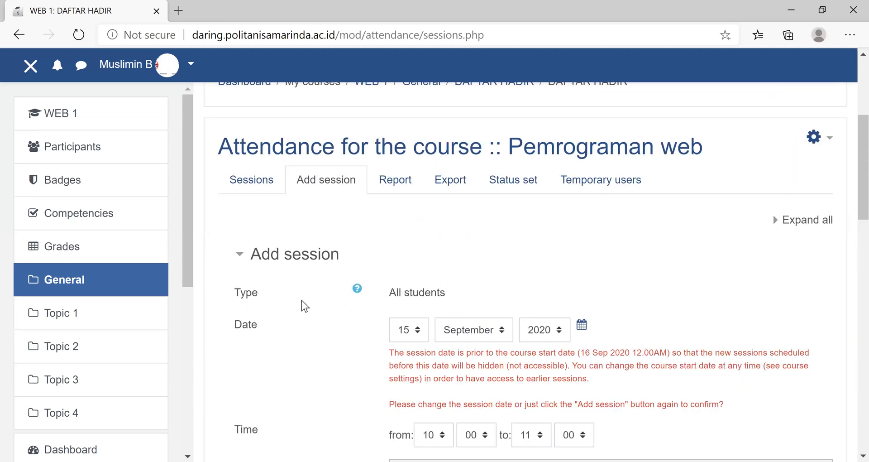
pyautogui.scroll(-5, 302, 301)
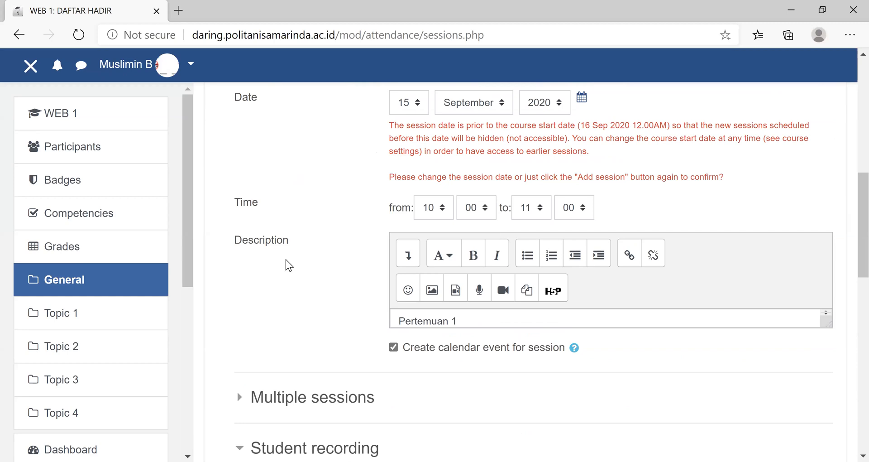
pyautogui.scroll(10, 336, 436)
pyautogui.scroll(-6, 518, 271)
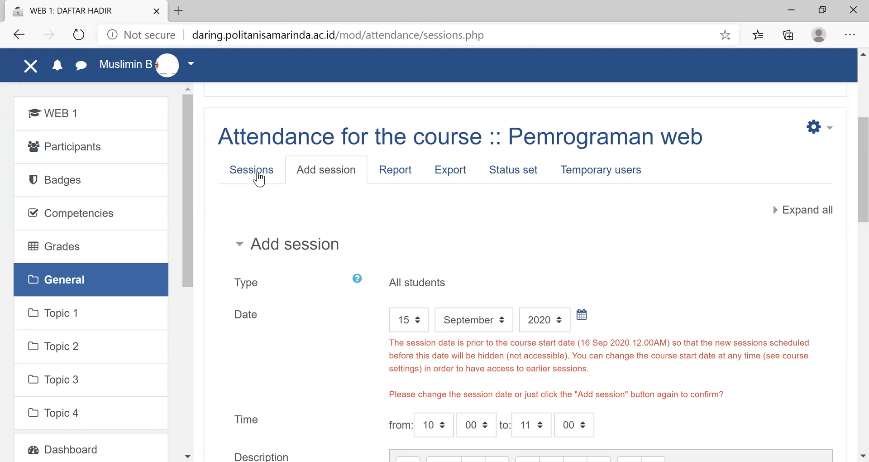
pyautogui.click(269, 181)
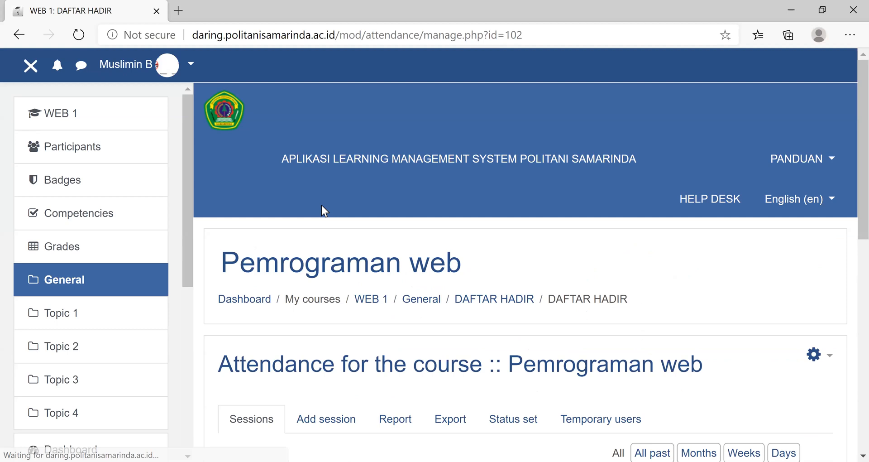
# - Start a new attendance session dated 15 September 2020 and set its time from 10:00 to 12:20
pyautogui.scroll(-5, 322, 199)
pyautogui.click(322, 193)
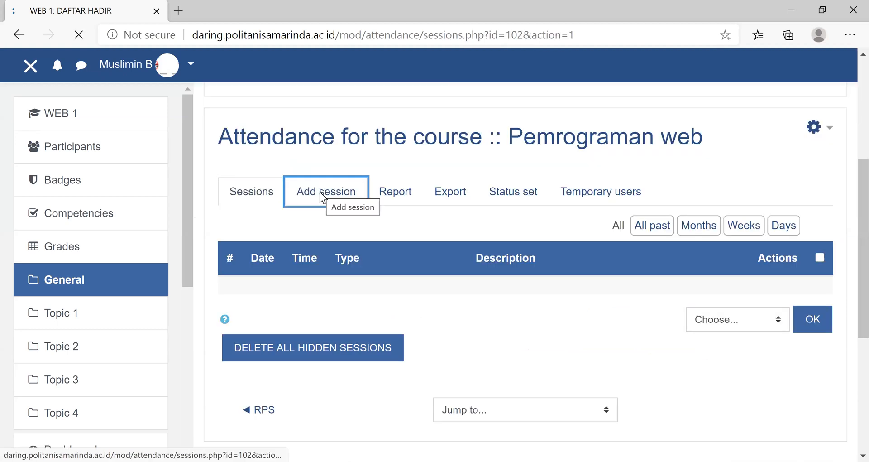
pyautogui.scroll(-4, 454, 329)
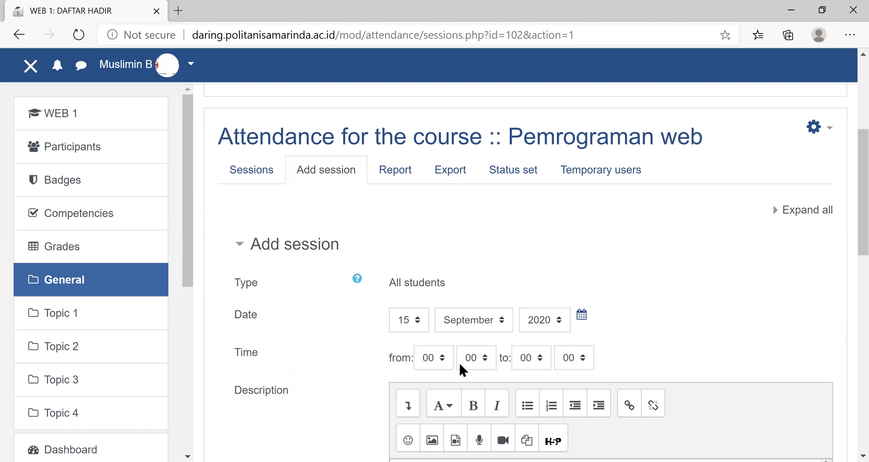
pyautogui.click(441, 360)
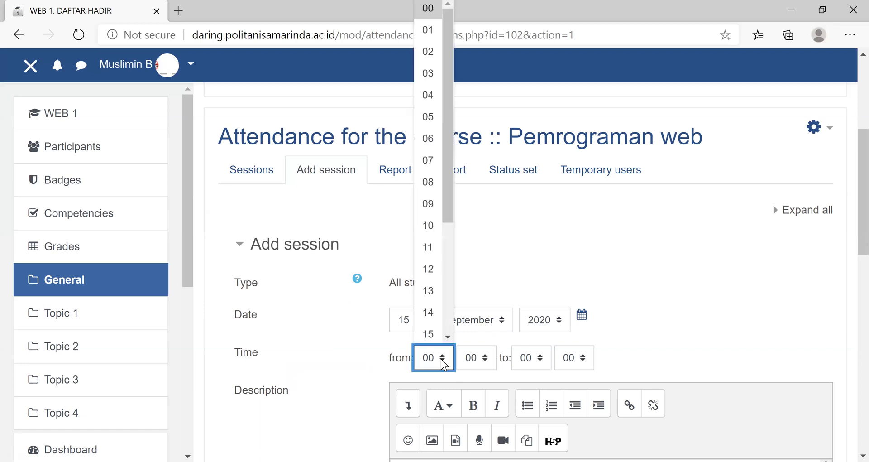
pyautogui.moveTo(450, 159); pyautogui.dragTo(450, 172)
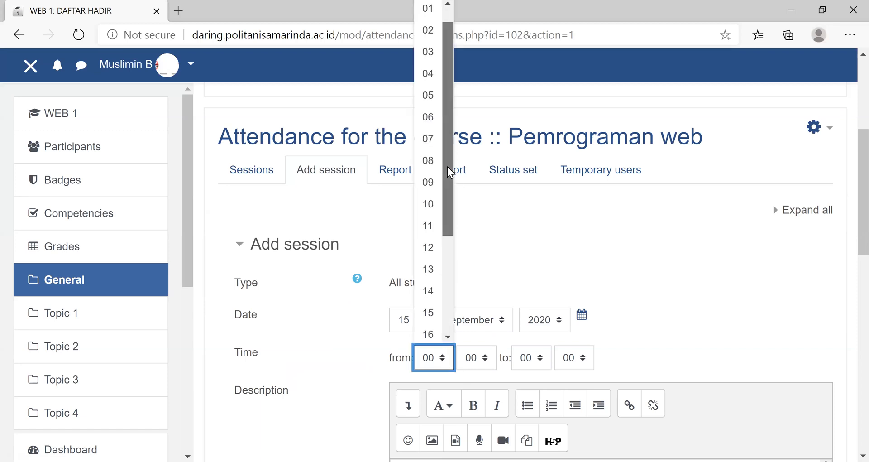
pyautogui.click(427, 203)
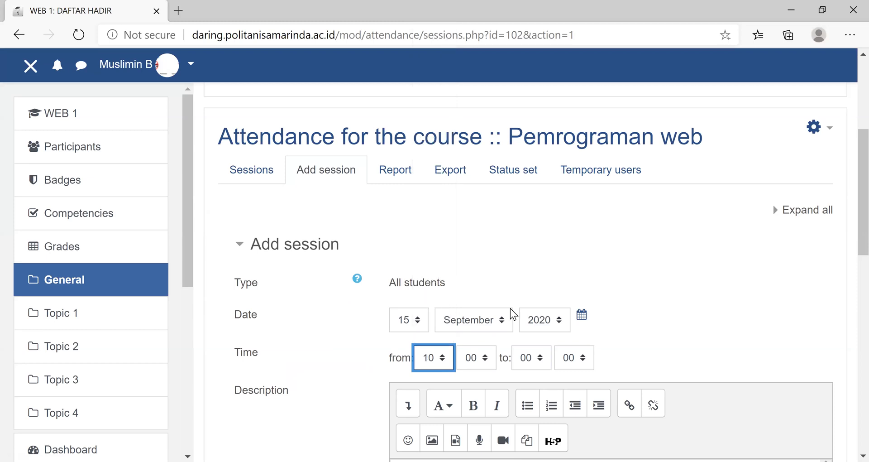
pyautogui.click(486, 363)
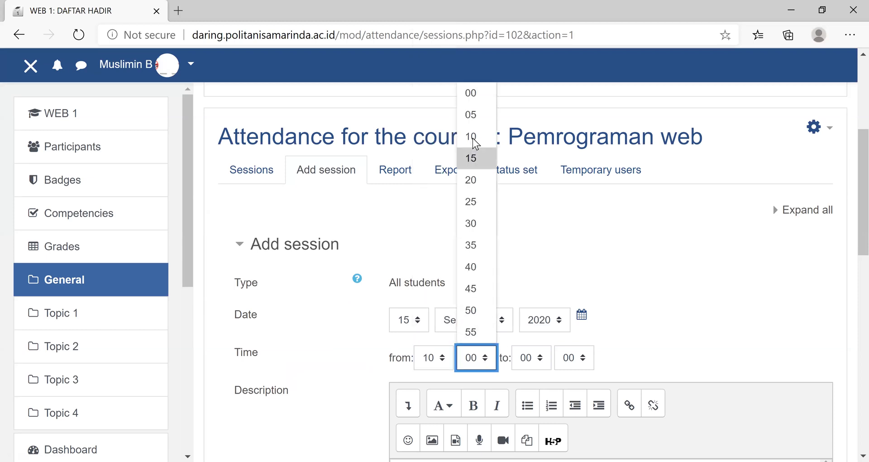
pyautogui.click(478, 96)
pyautogui.click(543, 362)
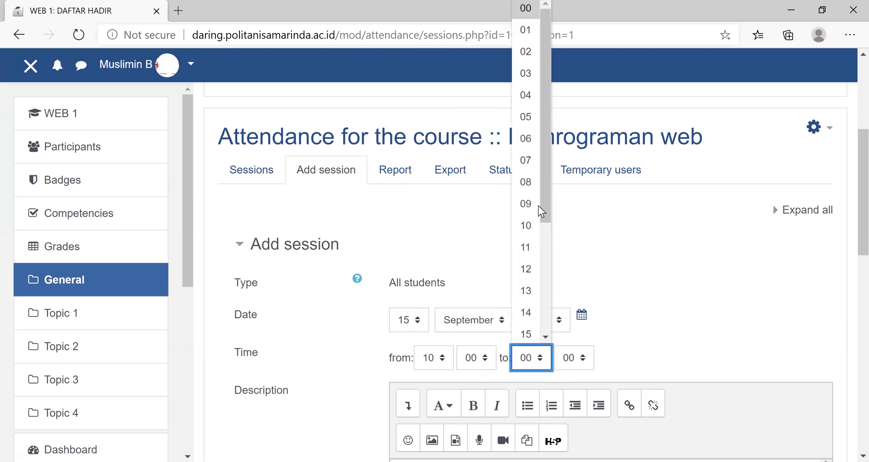
pyautogui.click(530, 268)
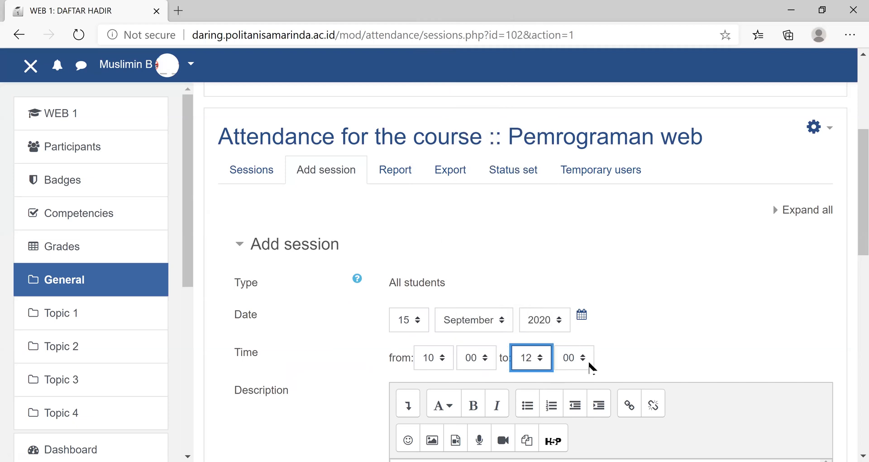
pyautogui.click(584, 360)
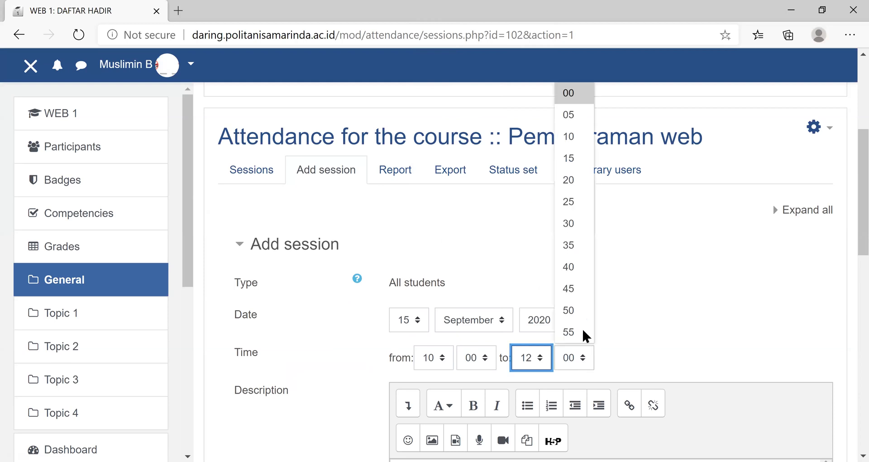
pyautogui.click(571, 181)
# - Allow students to record their own attendance and try to add the 10:00 to 12:20 session without a description
pyautogui.scroll(-4, 683, 322)
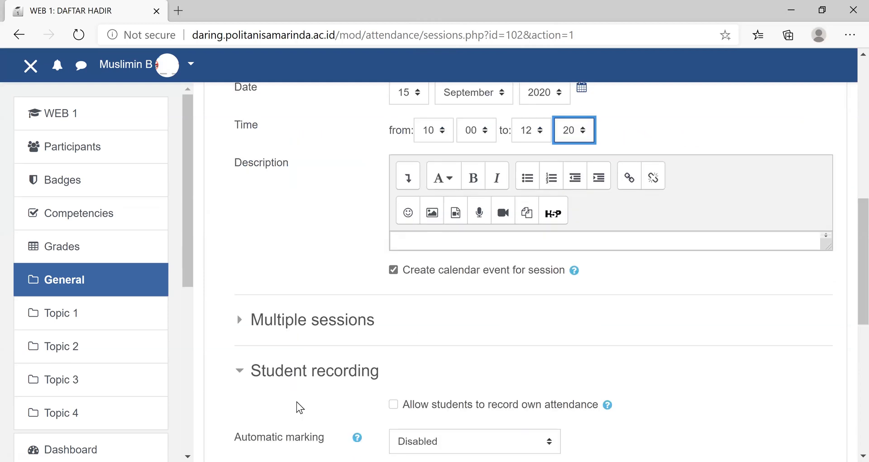
pyautogui.click(263, 377)
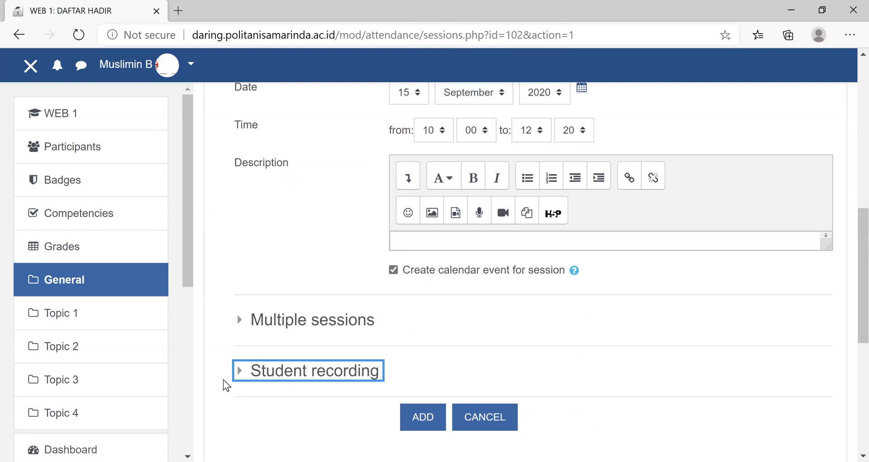
pyautogui.click(383, 370)
pyautogui.scroll(-4, 403, 251)
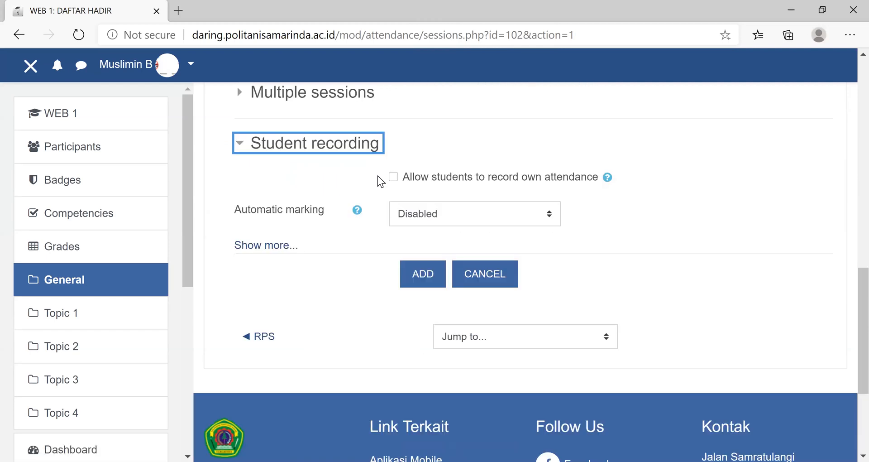
pyautogui.click(393, 178)
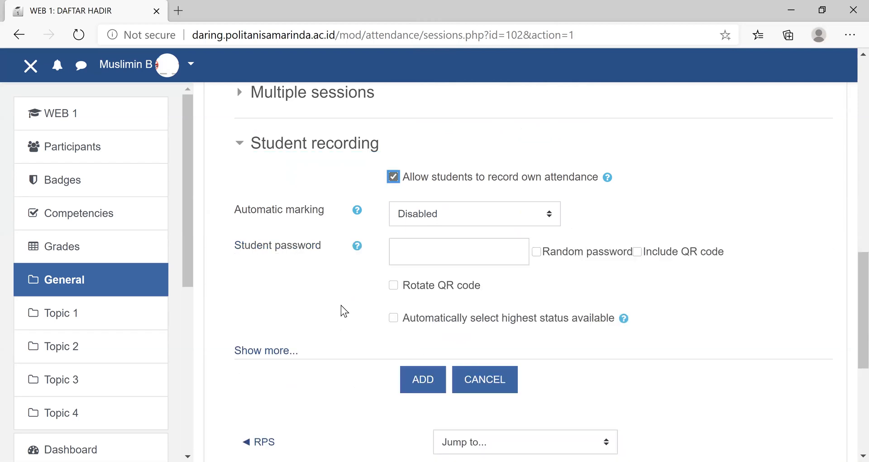
pyautogui.scroll(10, 341, 305)
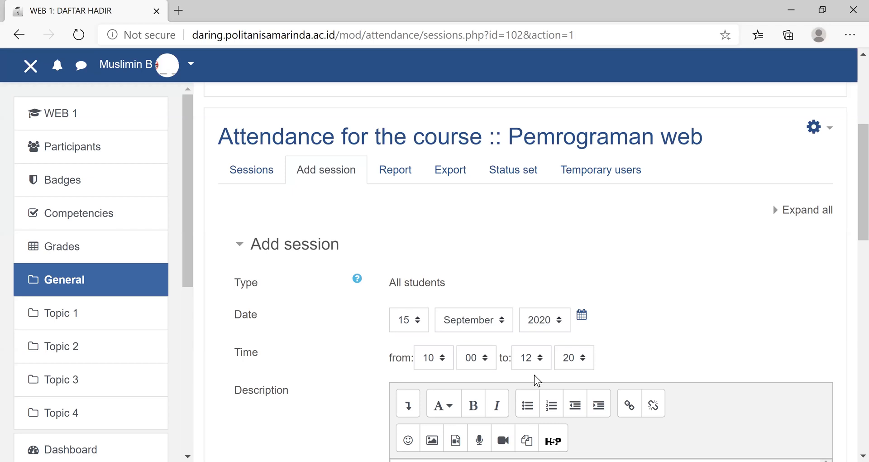
pyautogui.scroll(-5, 534, 374)
pyautogui.scroll(-5, 484, 384)
pyautogui.click(427, 379)
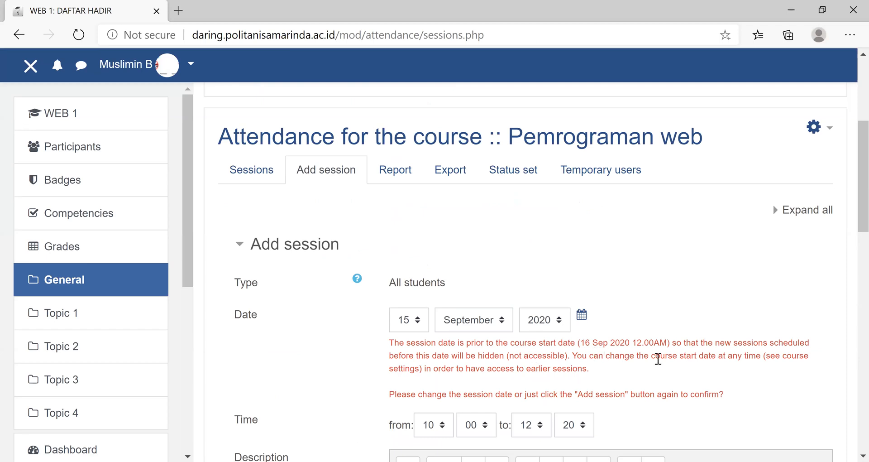
# - Discard the unsaved session form and return to the attendance sessions list
pyautogui.scroll(-5, 657, 358)
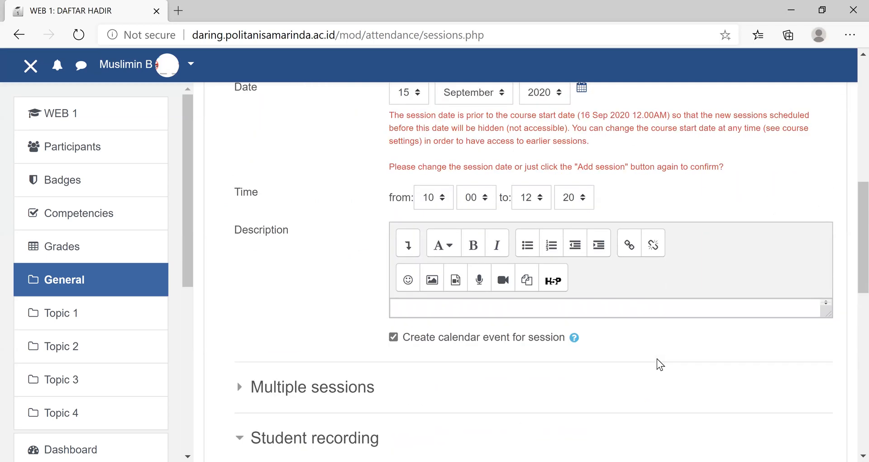
pyautogui.click(420, 304)
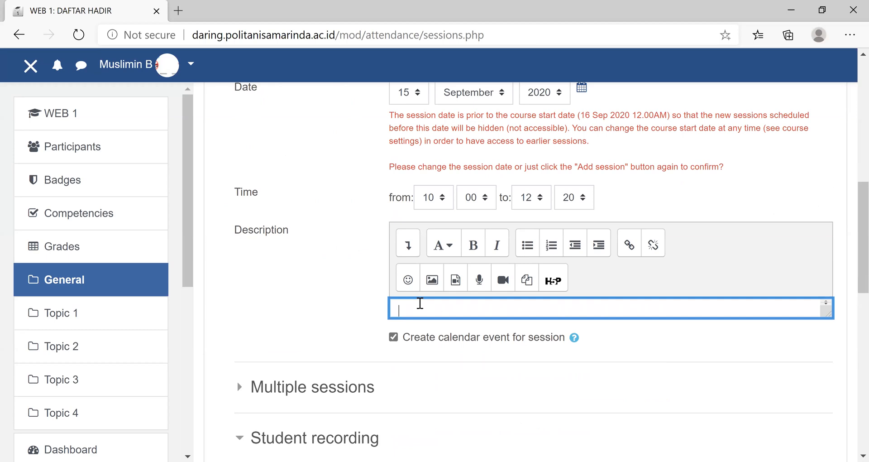
pyautogui.scroll(10, 247, 404)
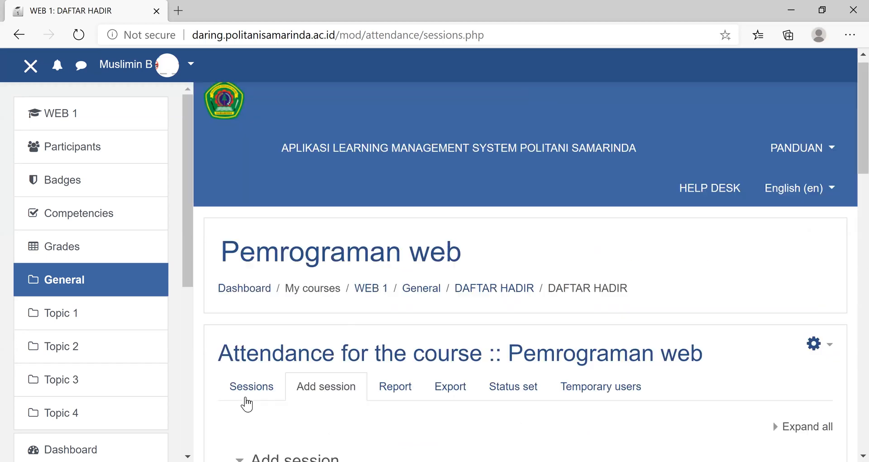
pyautogui.click(247, 402)
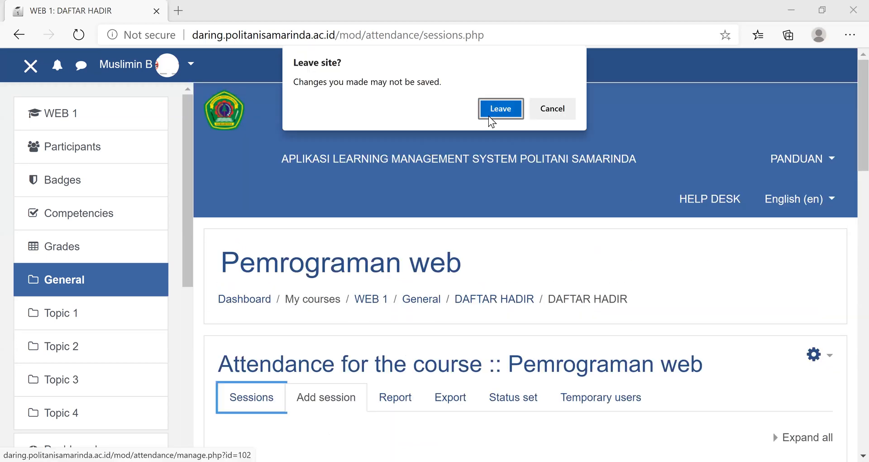
pyautogui.click(489, 113)
pyautogui.scroll(-5, 488, 115)
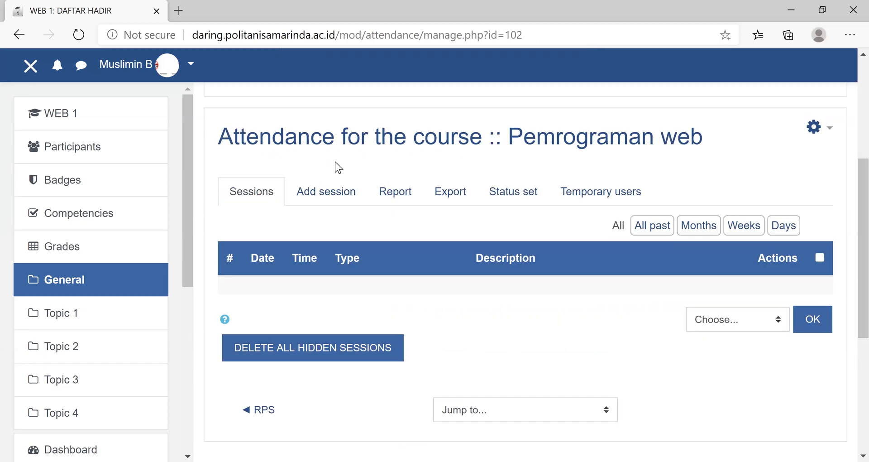
# - Start a new attendance session and set its time from 10:00 to 11:00
pyautogui.click(336, 201)
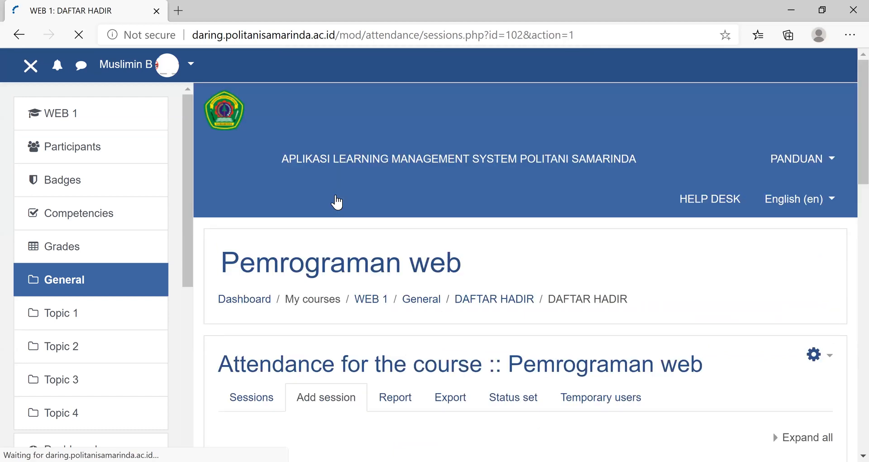
pyautogui.scroll(-9, 336, 200)
pyautogui.scroll(5, 337, 201)
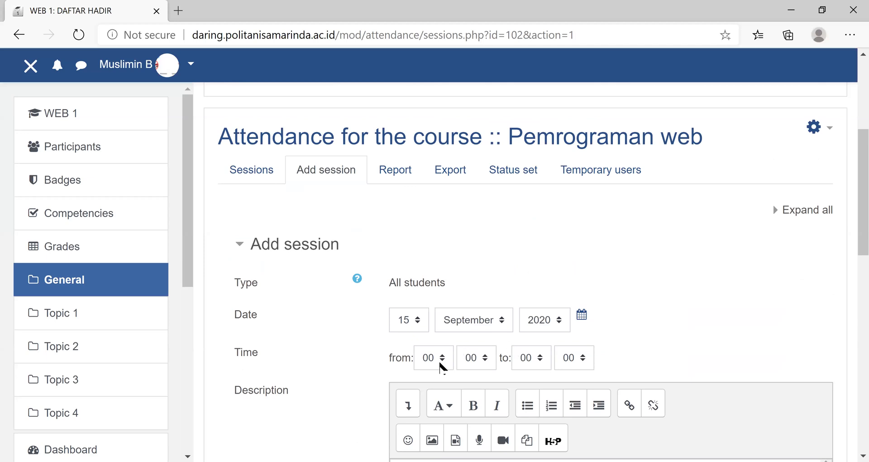
pyautogui.click(441, 361)
pyautogui.click(434, 226)
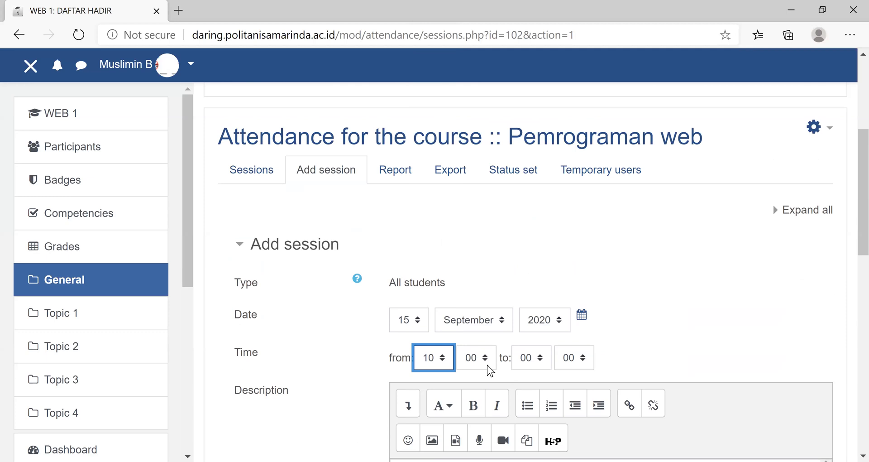
pyautogui.click(530, 358)
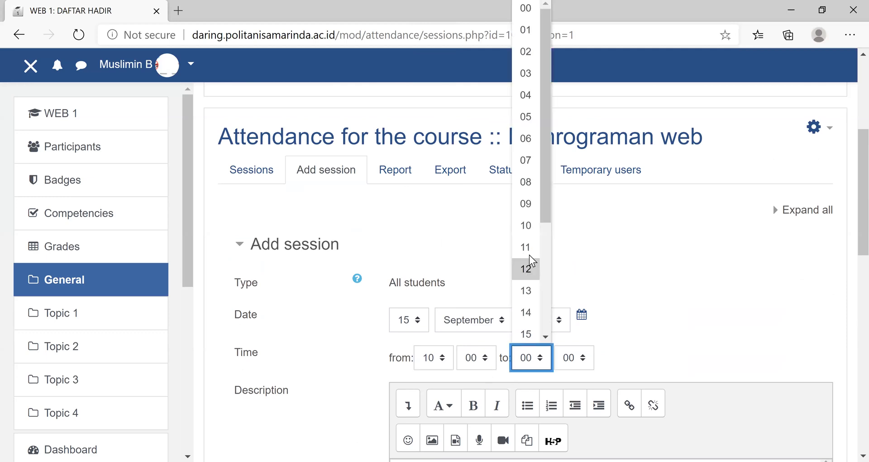
pyautogui.click(528, 253)
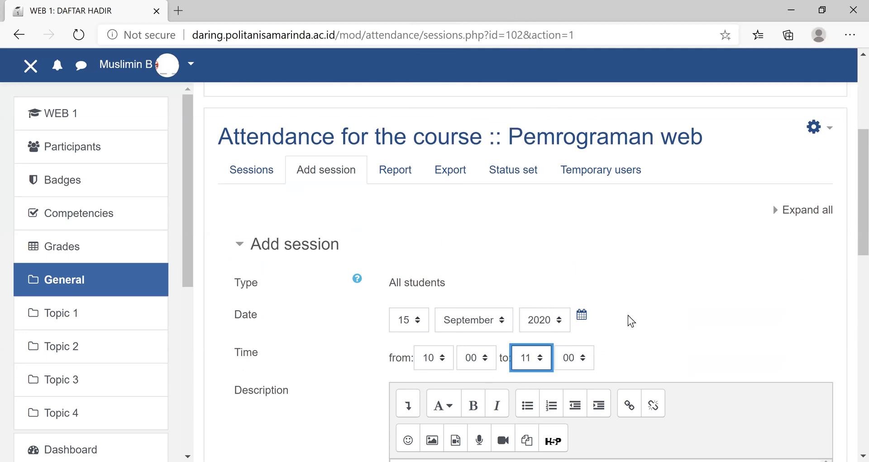
# - Enter "PERTEMUAN 2" as the session description and allow students to record their own attendance
pyautogui.scroll(-5, 435, 237)
pyautogui.click(435, 237)
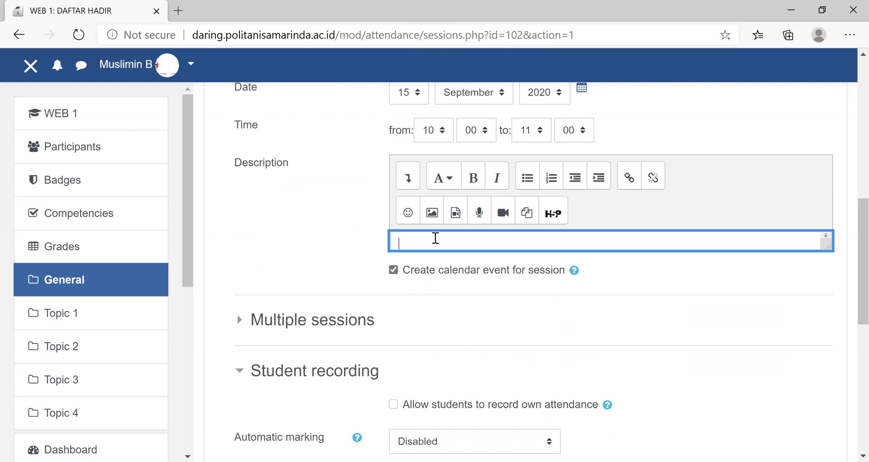
pyautogui.write('PERTEMUAN 2')
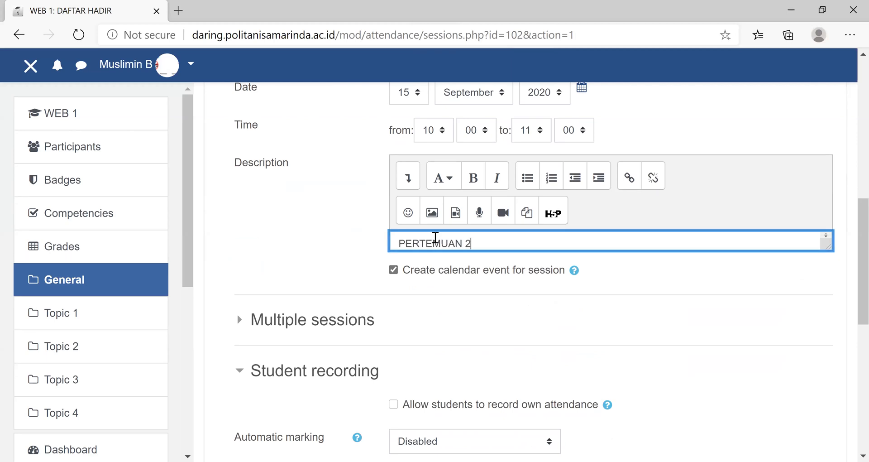
pyautogui.click(394, 405)
# - Check the session's date, time and recording options and try to add the PERTEMUAN 2 session for 15 September 2020
pyautogui.scroll(5, 527, 329)
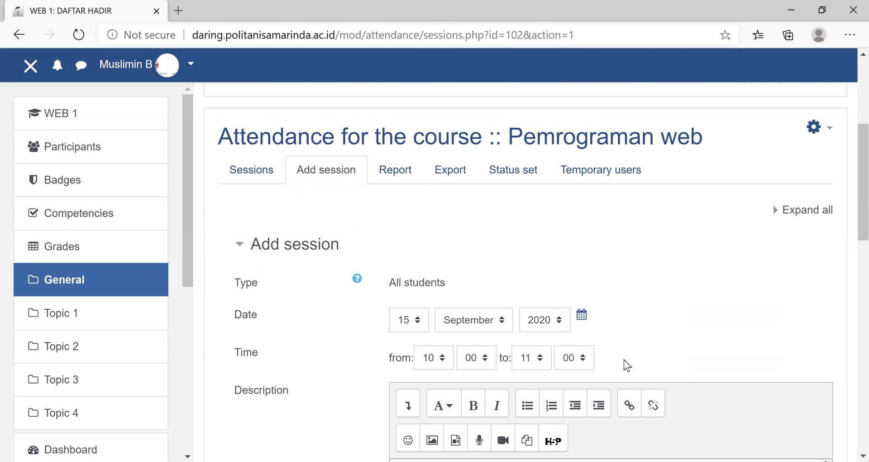
pyautogui.scroll(-5, 624, 359)
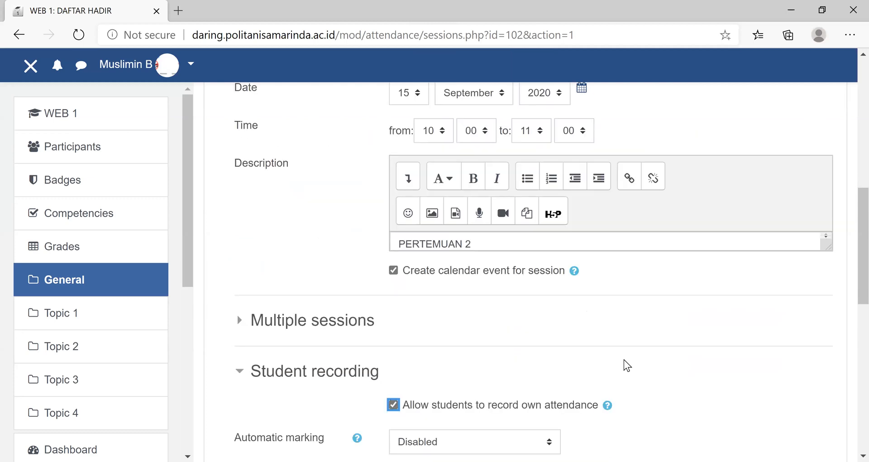
pyautogui.scroll(-5, 437, 388)
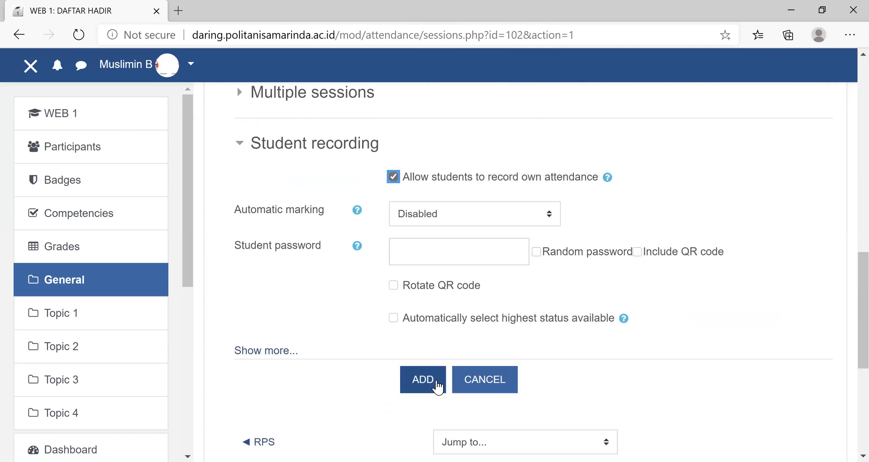
pyautogui.click(437, 386)
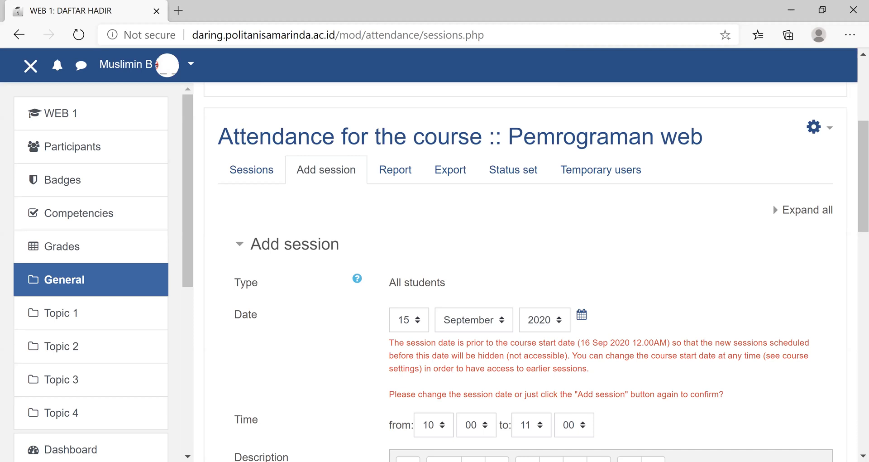
# - Set the PERTEMUAN 2 session's date to 16 September 2020
pyautogui.click(420, 323)
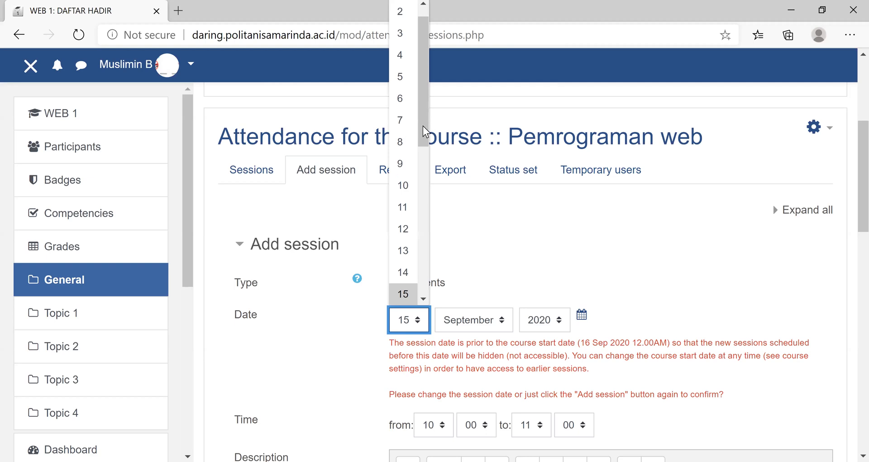
pyautogui.scroll(-2, 424, 131)
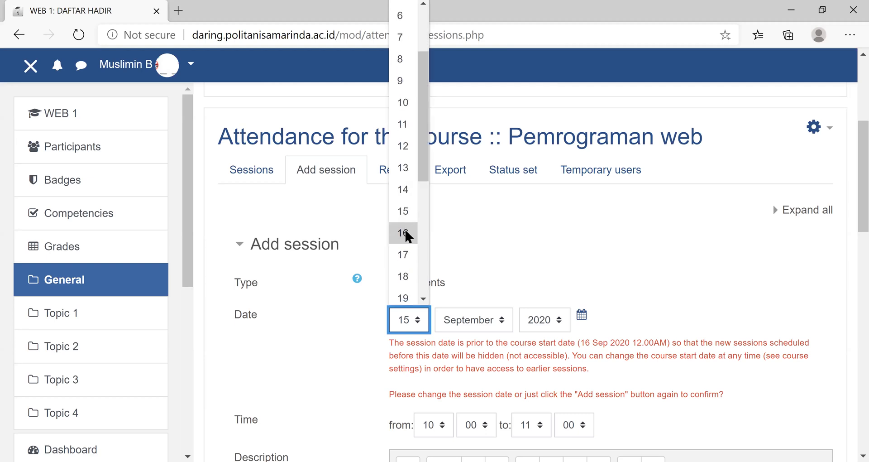
pyautogui.click(405, 232)
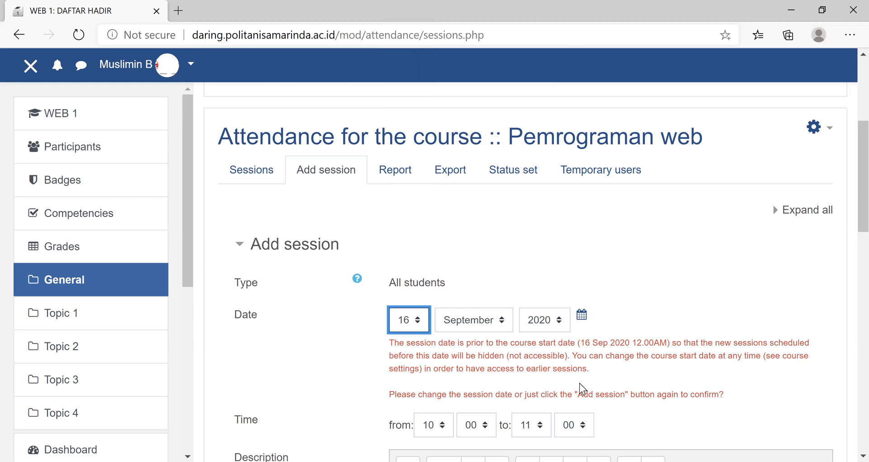
pyautogui.scroll(-5, 599, 365)
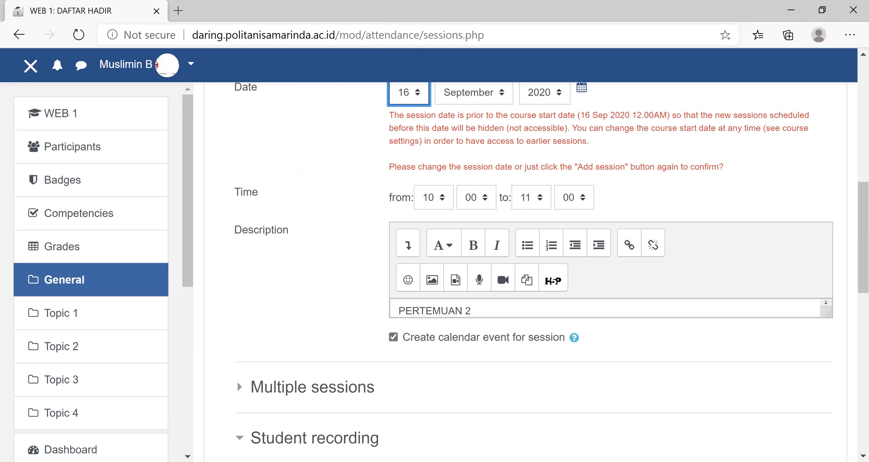
# - Review the student recording options, including the additional network settings, and add the PERTEMUAN 2 session
pyautogui.click(240, 438)
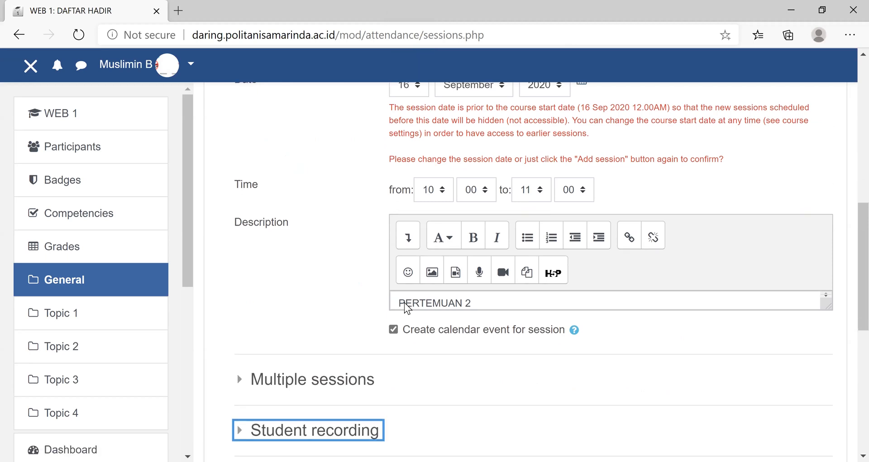
pyautogui.scroll(-5, 406, 308)
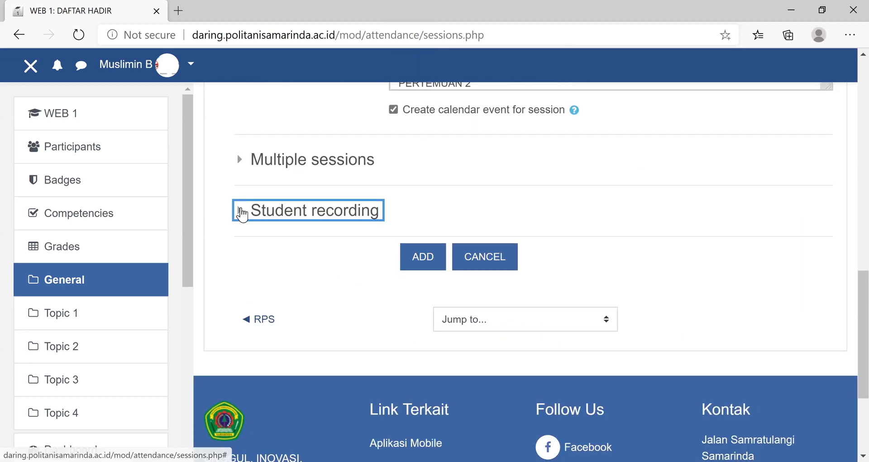
pyautogui.click(241, 210)
pyautogui.scroll(-4, 485, 218)
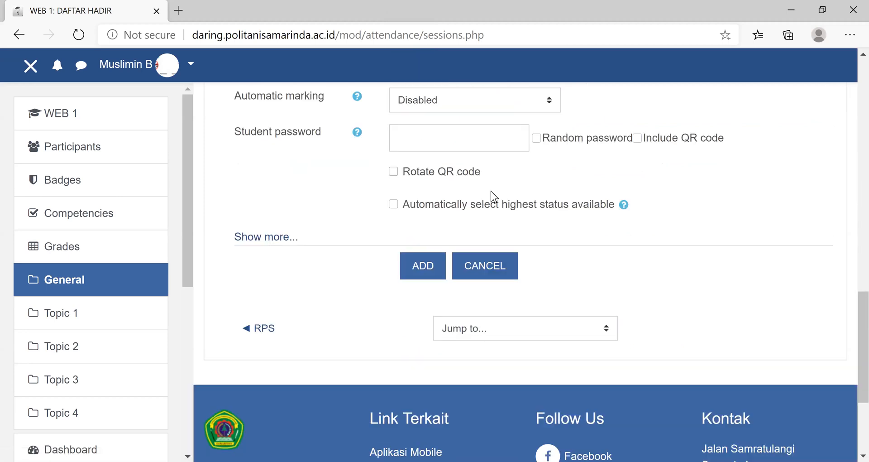
pyautogui.scroll(5, 425, 193)
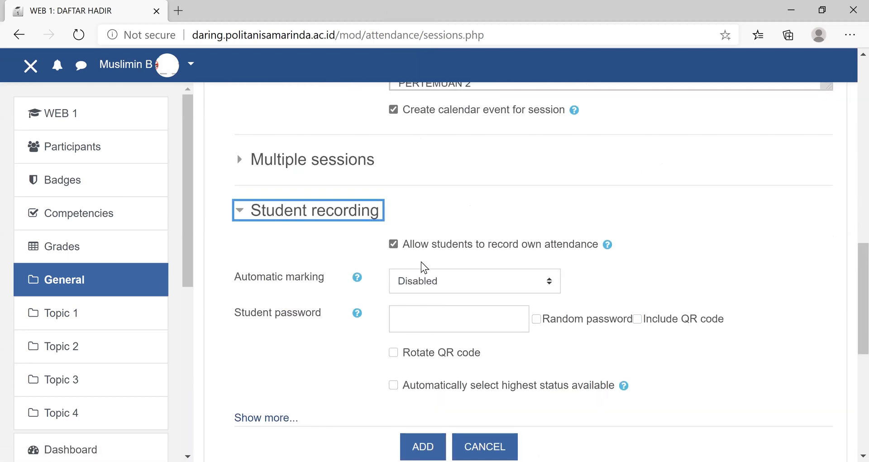
pyautogui.click(240, 417)
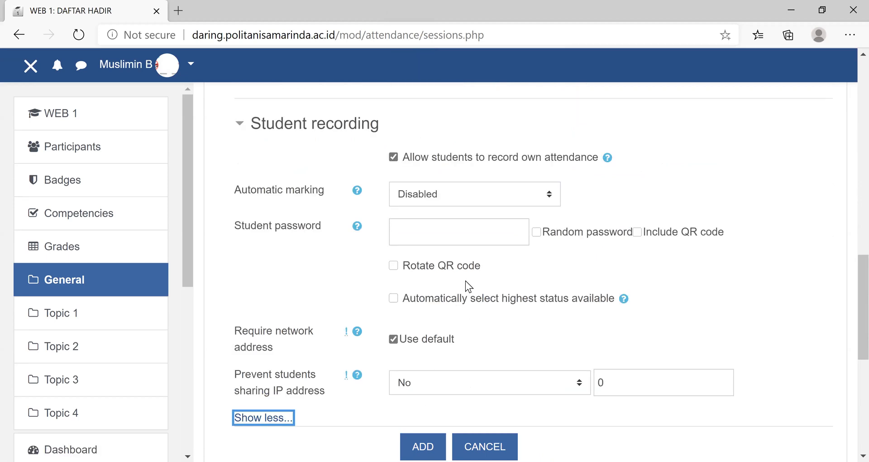
pyautogui.scroll(-5, 468, 285)
pyautogui.click(421, 221)
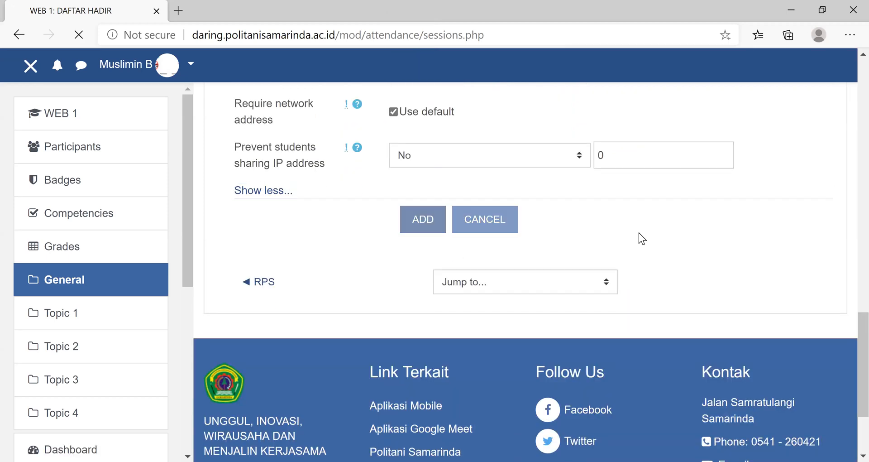
pyautogui.scroll(-4, 640, 238)
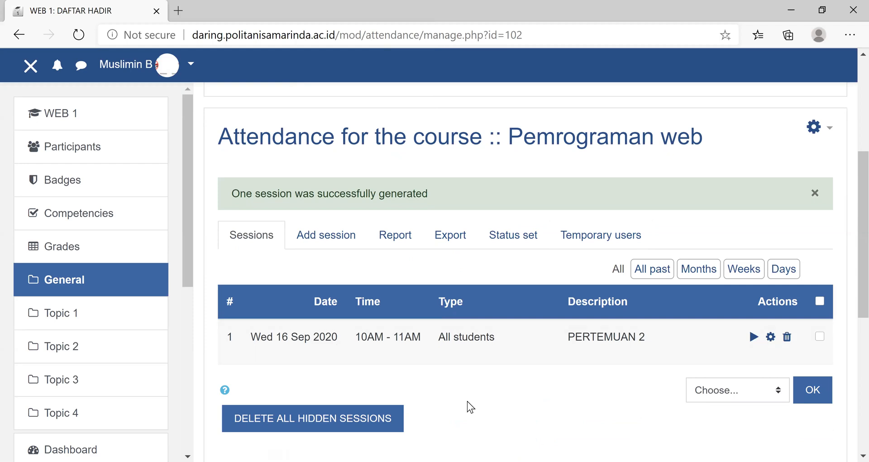
# - View the form for adding another attendance session and return to the session list
pyautogui.click(326, 234)
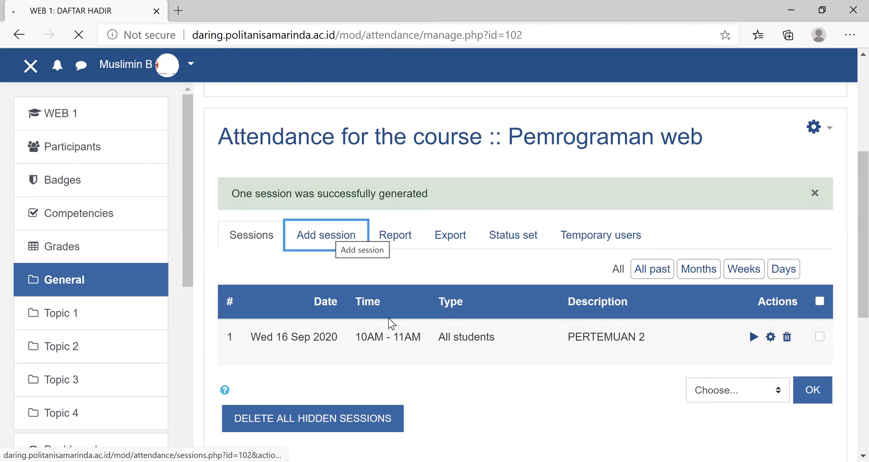
pyautogui.scroll(-5, 480, 292)
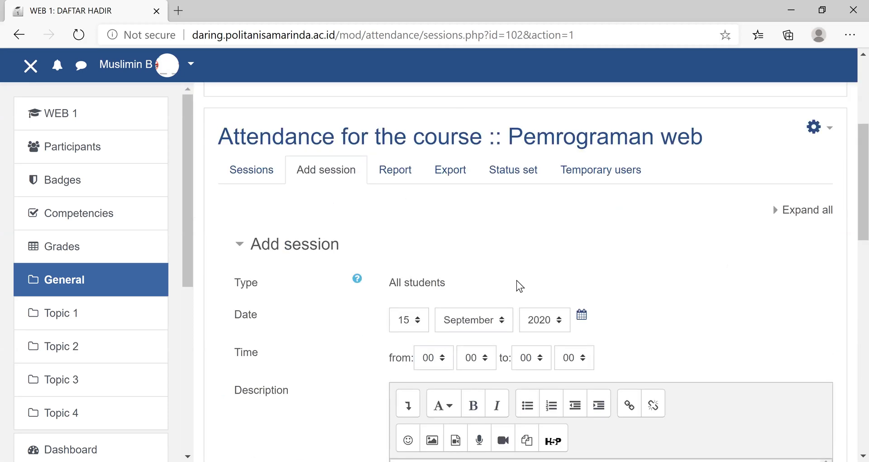
pyautogui.click(251, 173)
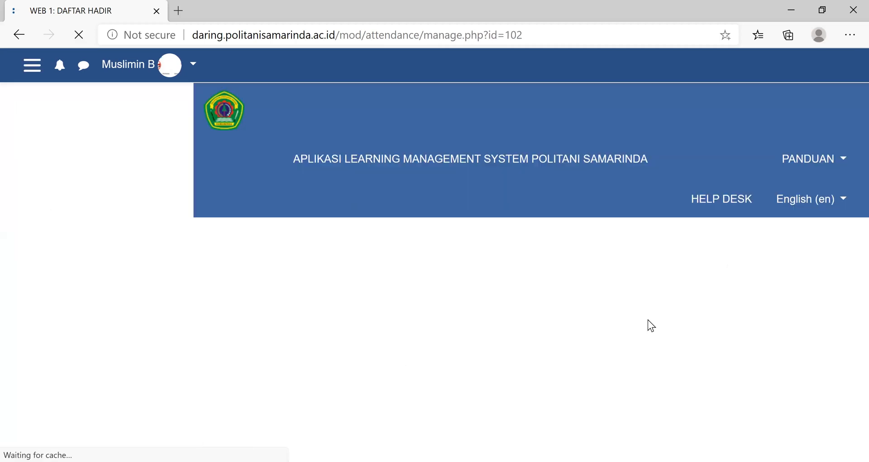
pyautogui.scroll(-5, 653, 320)
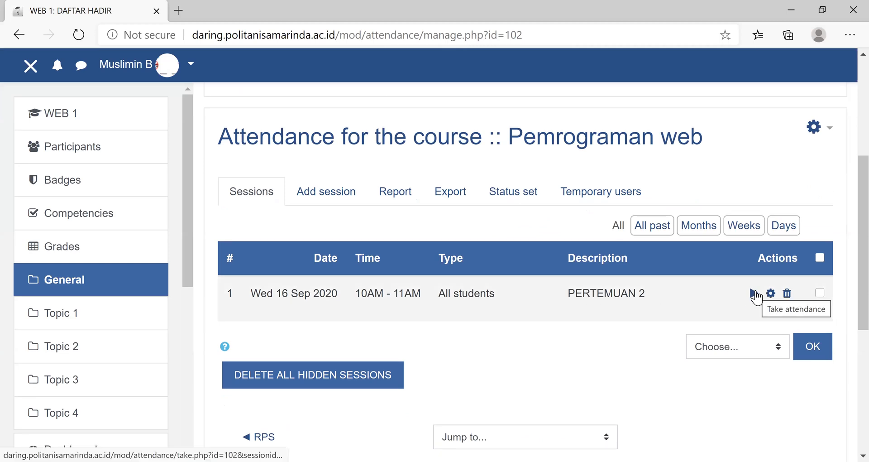
# - Change the description of the 16 September 2020 attendance session to "PERTEMUAN 1" and save the session
pyautogui.click(754, 294)
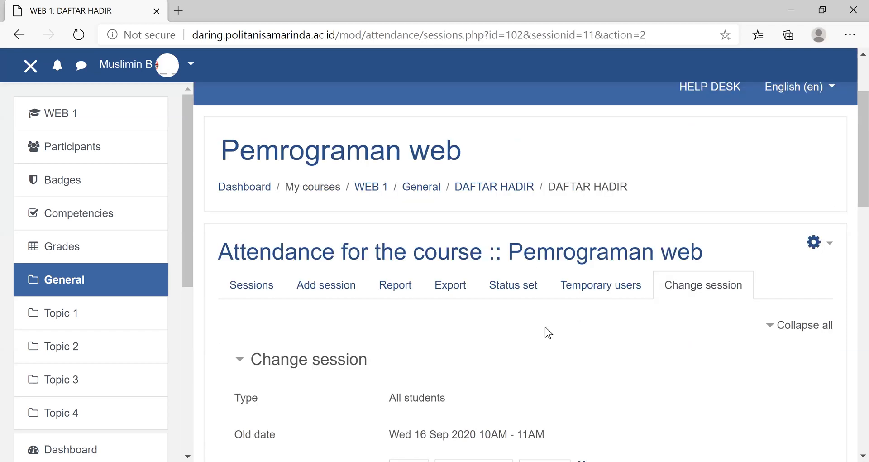
pyautogui.scroll(-5, 545, 326)
pyautogui.click(484, 276)
pyautogui.press('BackSpace')
pyautogui.write('1')
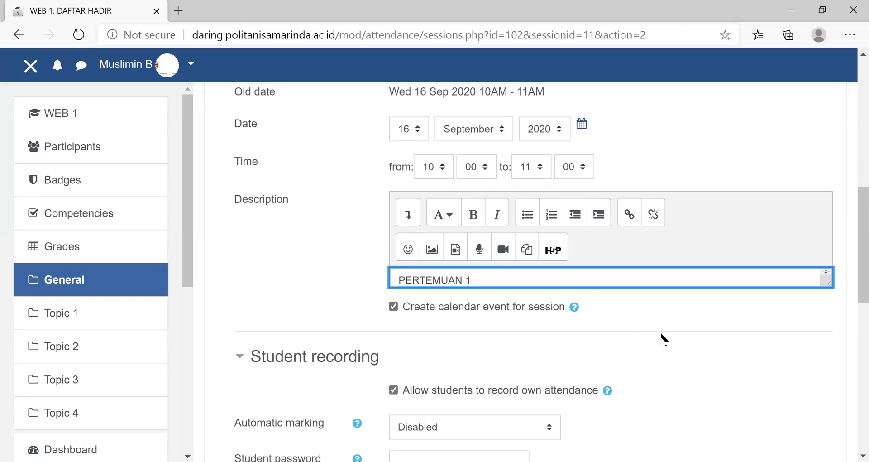
pyautogui.scroll(-10, 517, 295)
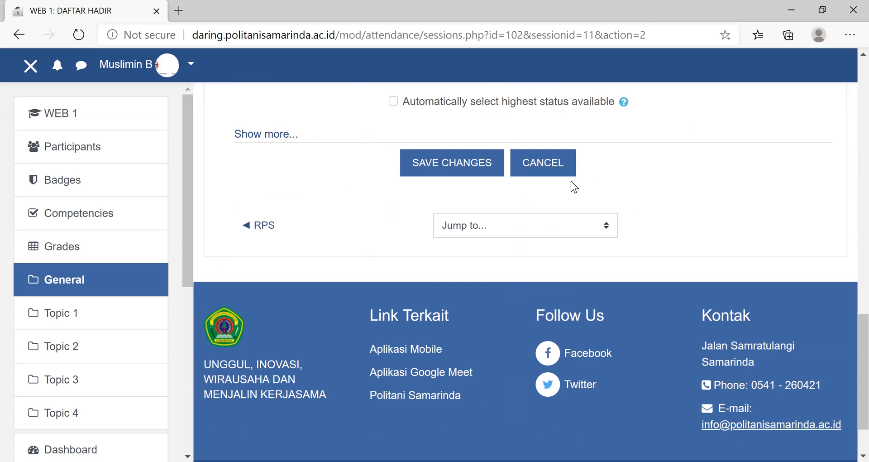
pyautogui.scroll(-4, 612, 238)
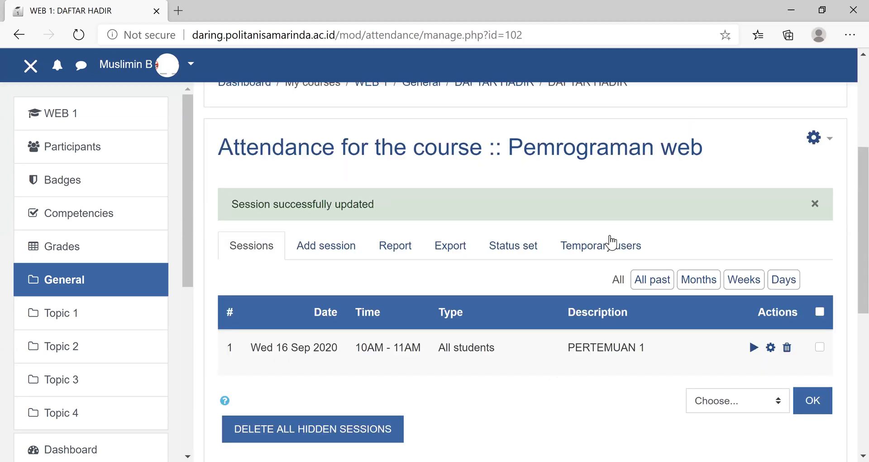
# - Look at the day choices for another attendance session and return to the course's General section without adding one
pyautogui.click(326, 235)
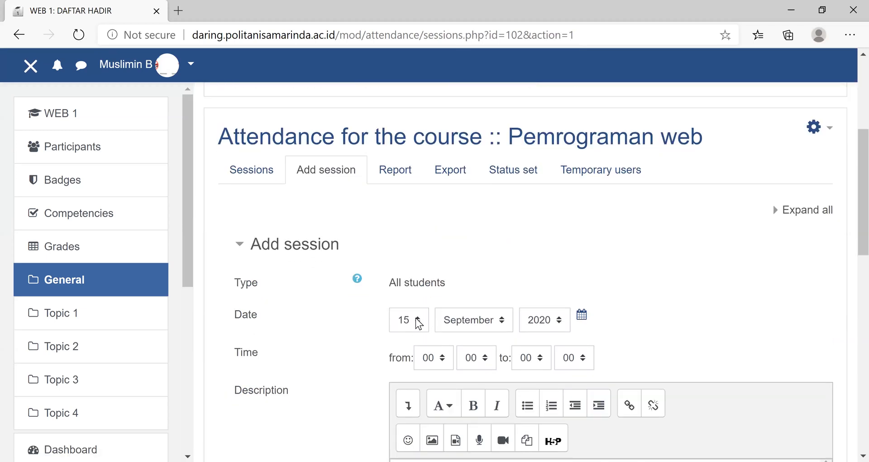
pyautogui.click(419, 321)
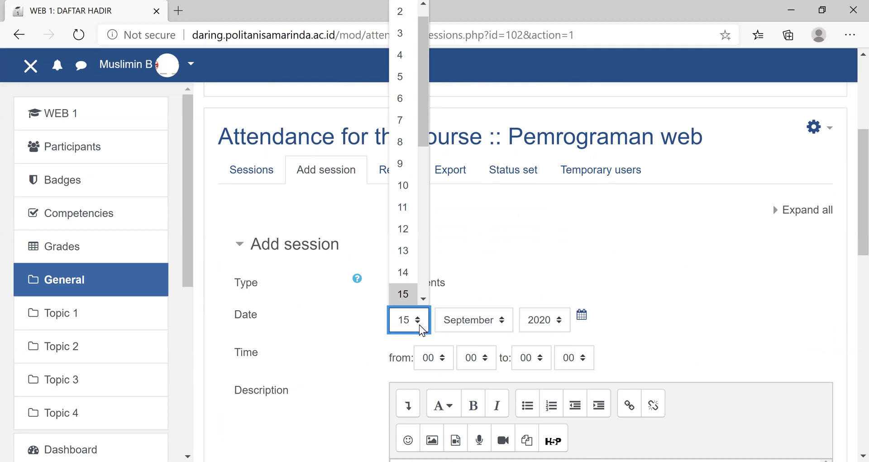
pyautogui.click(523, 238)
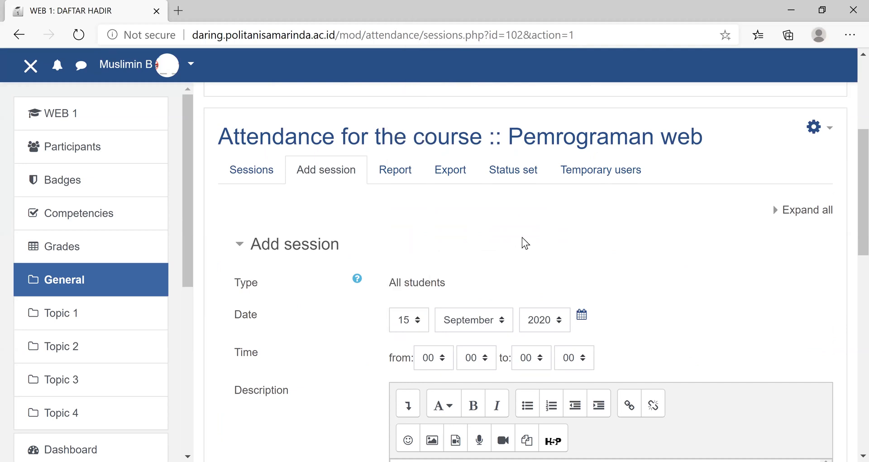
pyautogui.scroll(5, 434, 308)
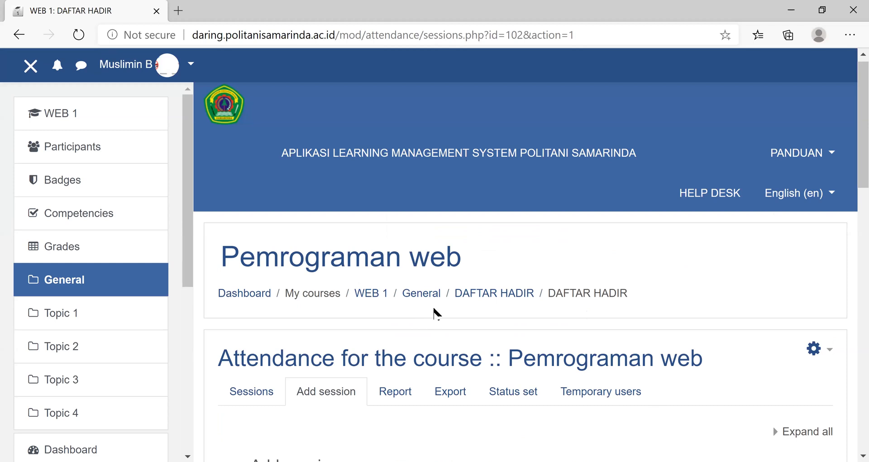
pyautogui.click(491, 299)
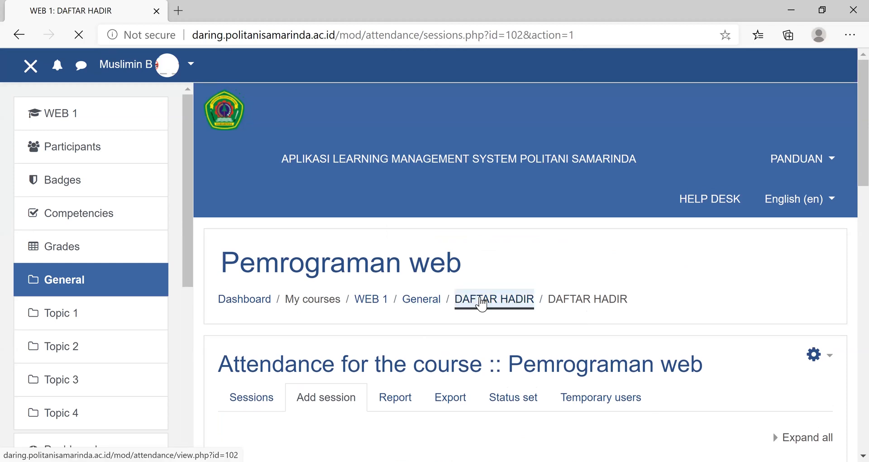
pyautogui.click(421, 300)
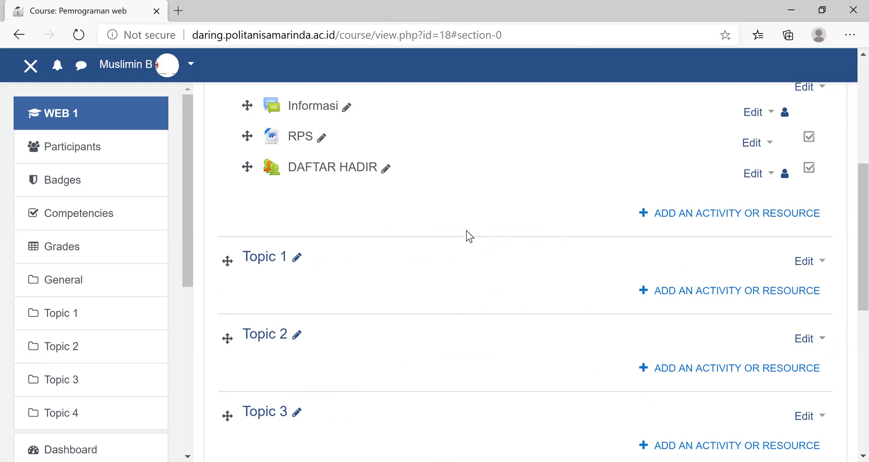
# - Look at the user enrolment options for the course participants, cancel the enrolment, and return to the WEB 1 course page
pyautogui.scroll(6, 466, 230)
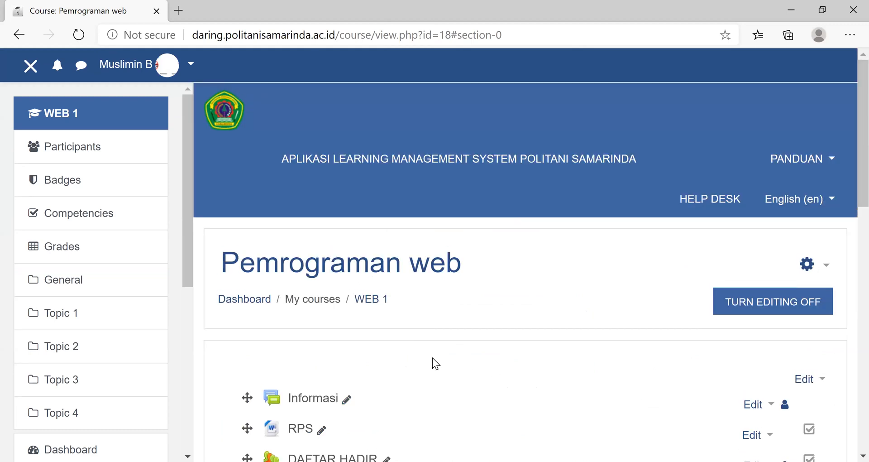
pyautogui.click(58, 156)
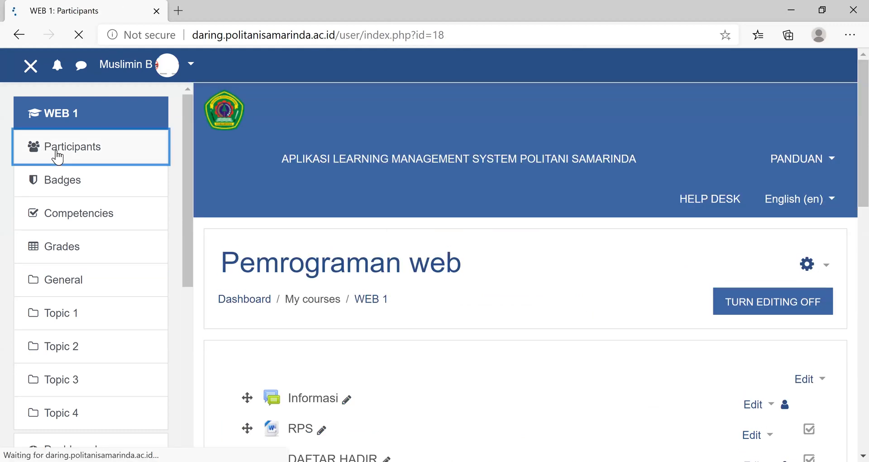
pyautogui.scroll(-5, 515, 332)
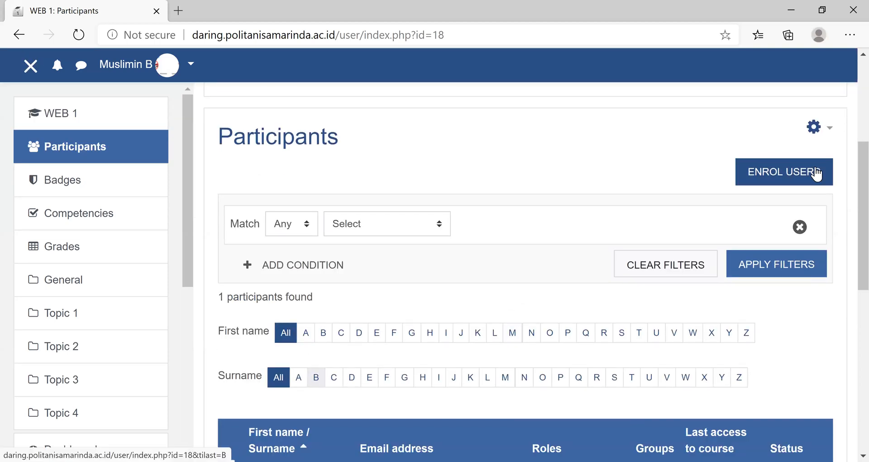
pyautogui.click(792, 179)
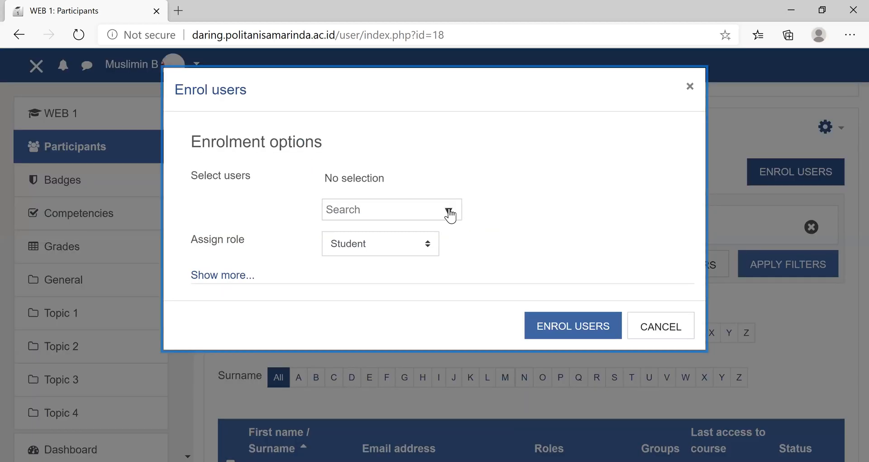
pyautogui.click(449, 211)
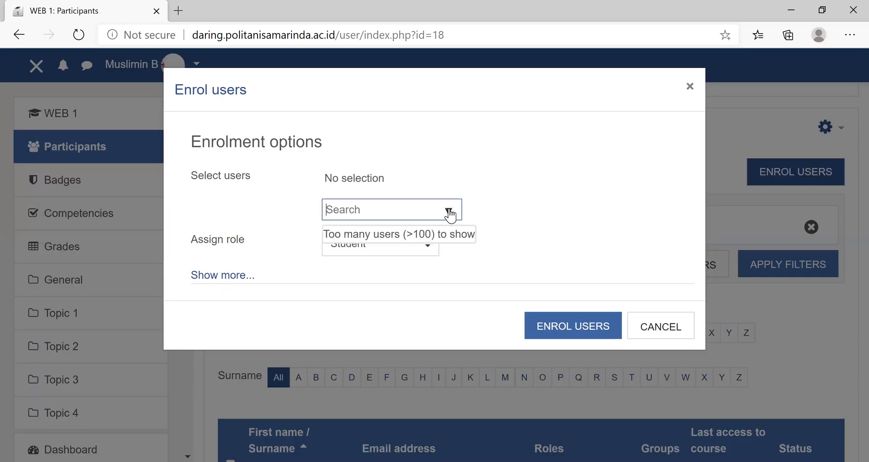
pyautogui.click(515, 250)
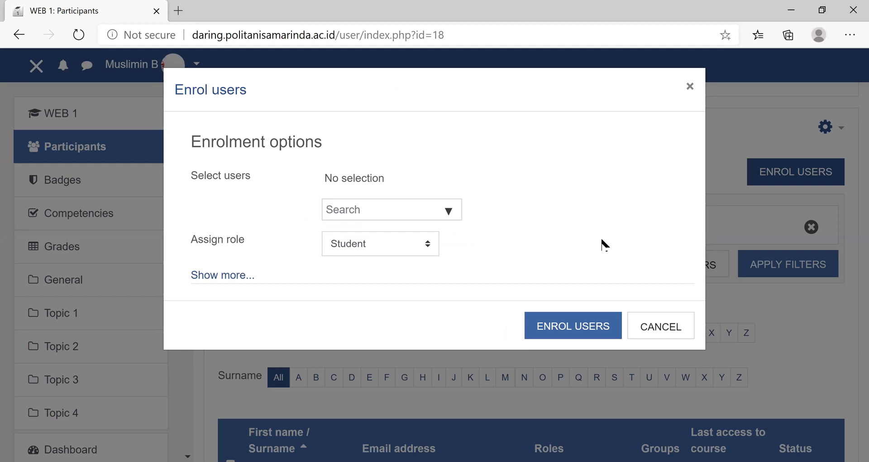
pyautogui.click(675, 331)
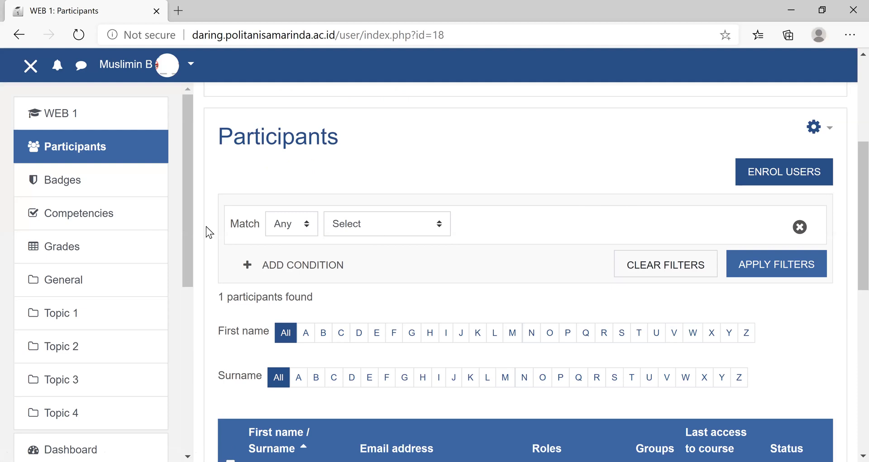
pyautogui.click(55, 152)
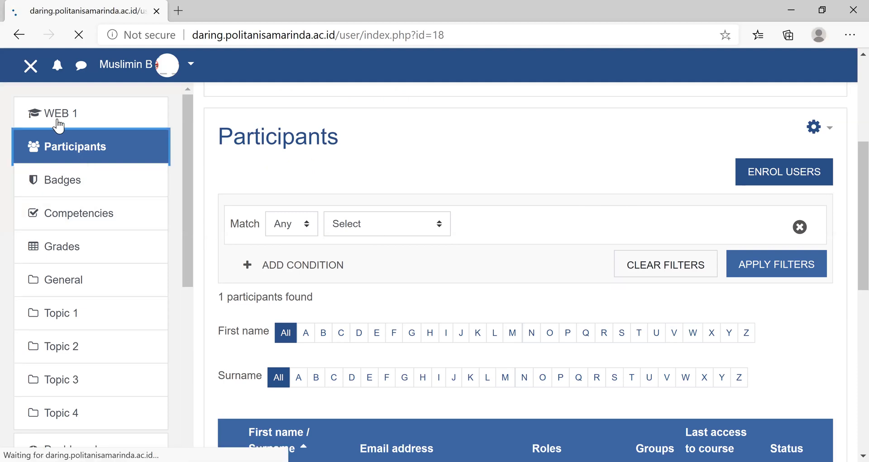
pyautogui.click(58, 123)
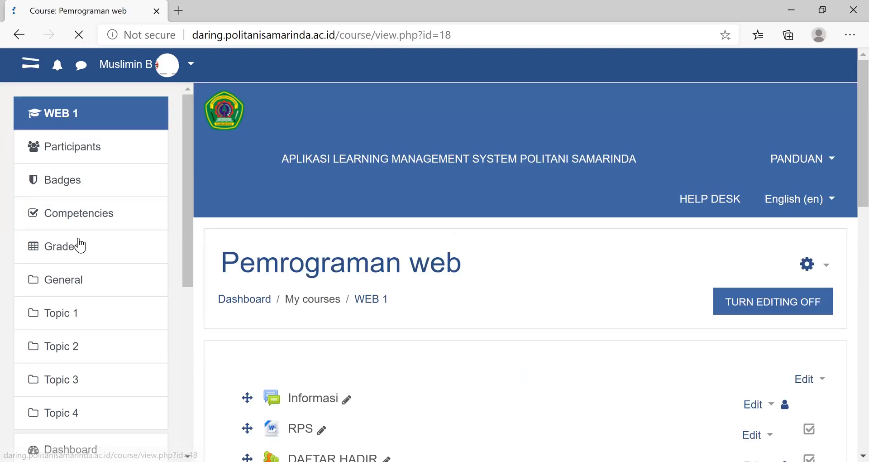
# - Rename the course section Topic 1 as "Pertemuan 1"
pyautogui.scroll(-3, 79, 241)
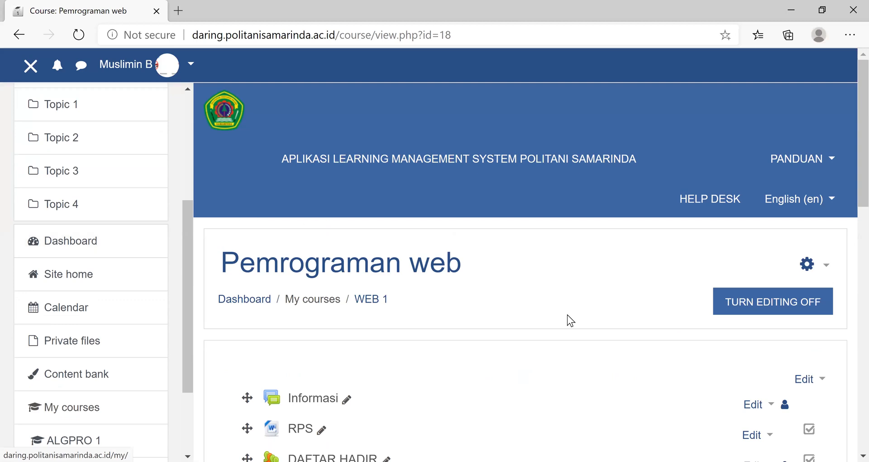
pyautogui.scroll(-5, 566, 314)
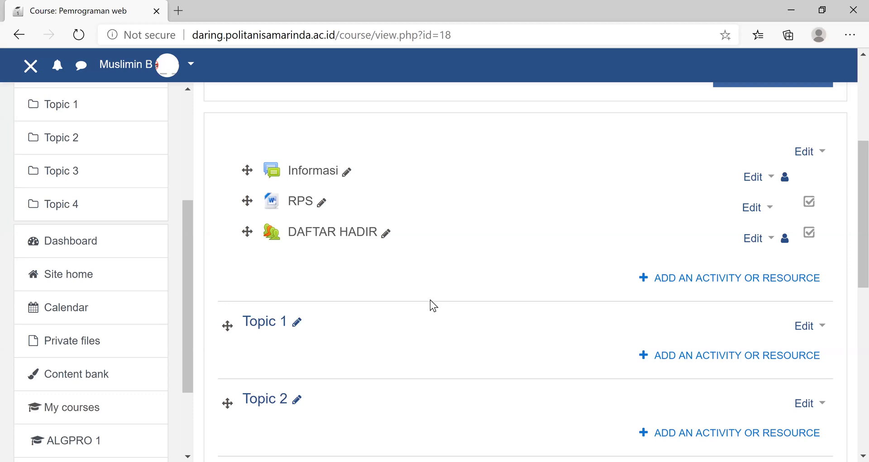
pyautogui.click(297, 323)
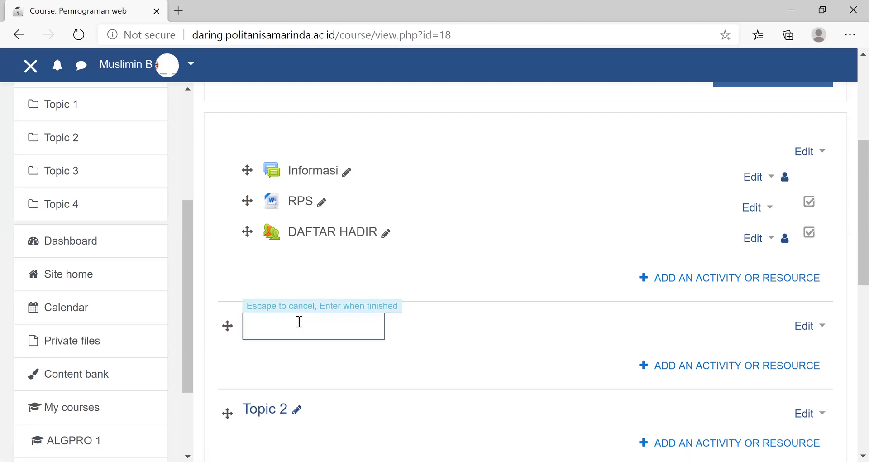
pyautogui.write('pERTEMUA')
pyautogui.press('BackSpace')
pyautogui.press('BackSpace')
pyautogui.press('BackSpace')
pyautogui.press('BackSpace')
pyautogui.press('BackSpace')
pyautogui.press('BackSpace')
pyautogui.press('BackSpace')
pyautogui.press('BackSpace')
pyautogui.write('Pw')
pyautogui.press('BackSpace')
pyautogui.write('ertemuan')
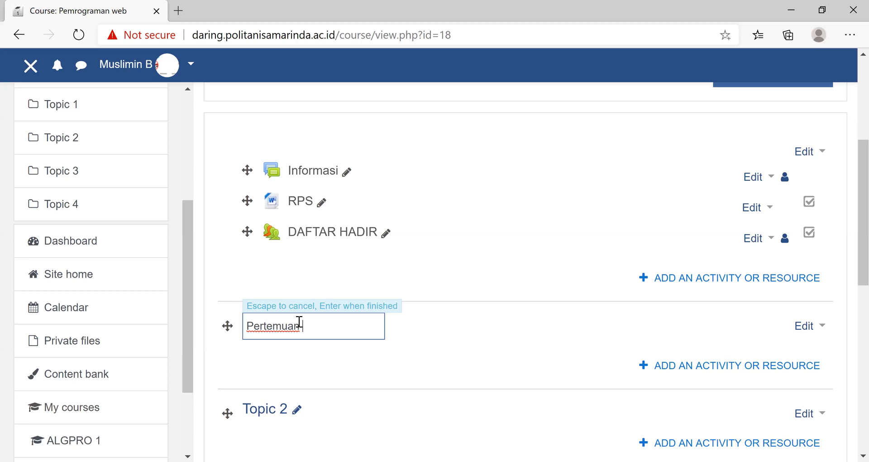
pyautogui.write(' 1')
pyautogui.press('Return')
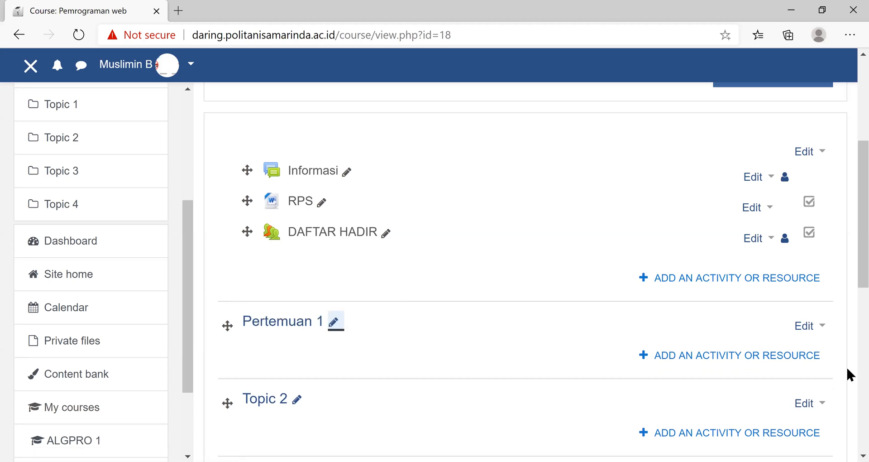
# - Add a File resource named "Pendahuluan" to the Pertemuan 1 section
pyautogui.click(784, 359)
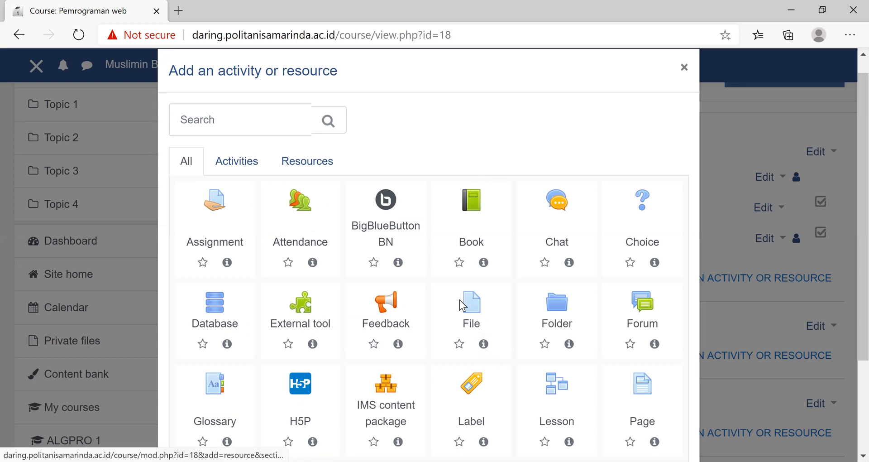
pyautogui.click(461, 305)
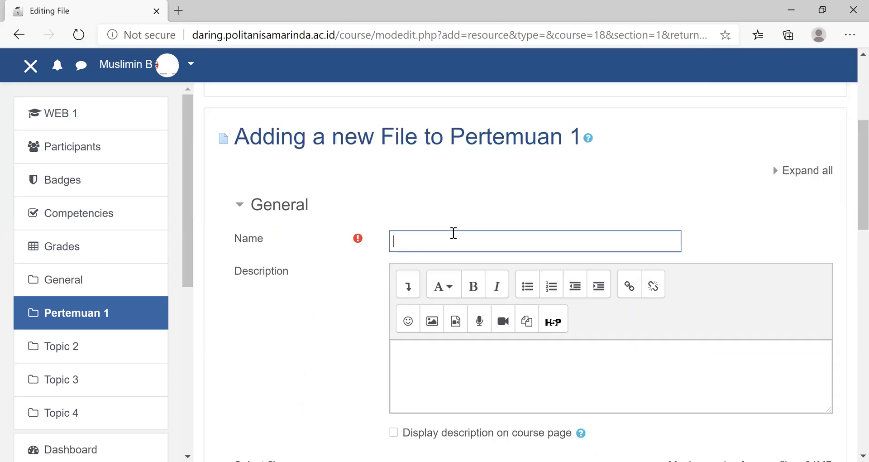
pyautogui.write('Pendahuluan')
pyautogui.click(444, 348)
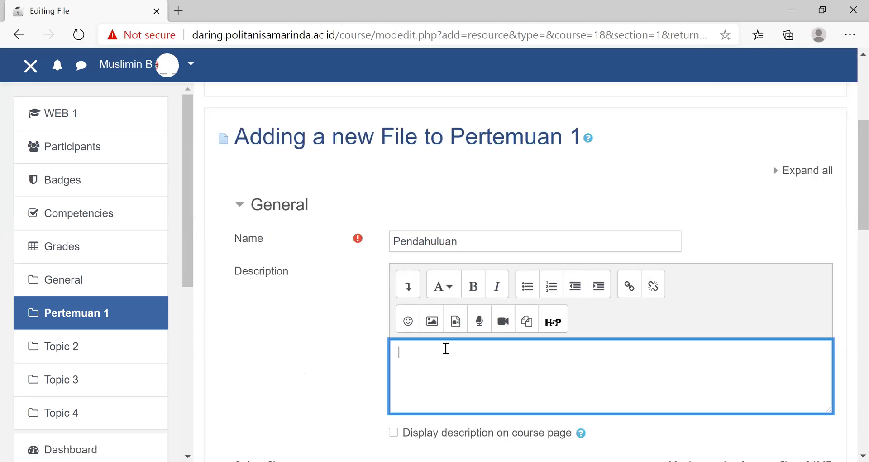
pyautogui.scroll(-5, 443, 350)
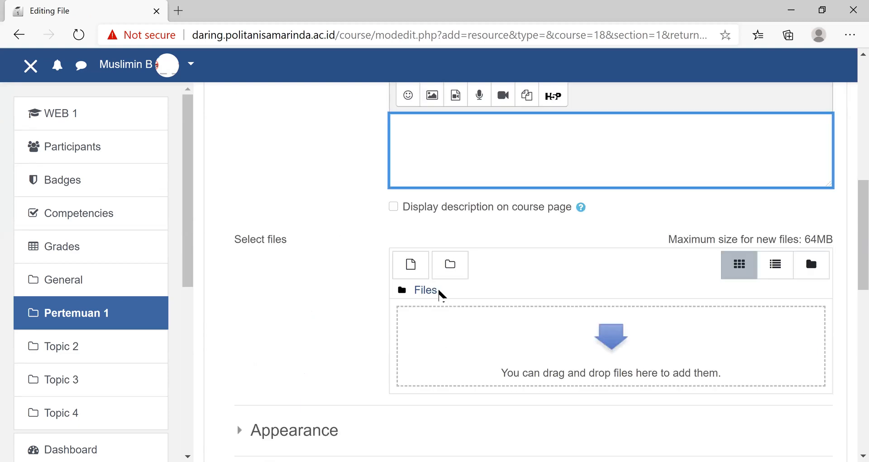
# - Upload the PowerPoint file "Pertemuan 1 - Pendahuluan" to the Pendahuluan resource, then save it and return to the course
pyautogui.click(408, 267)
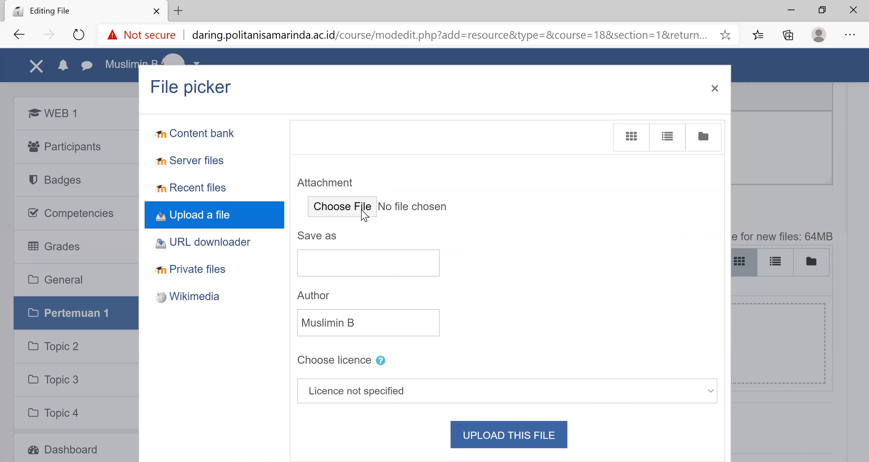
pyautogui.click(362, 209)
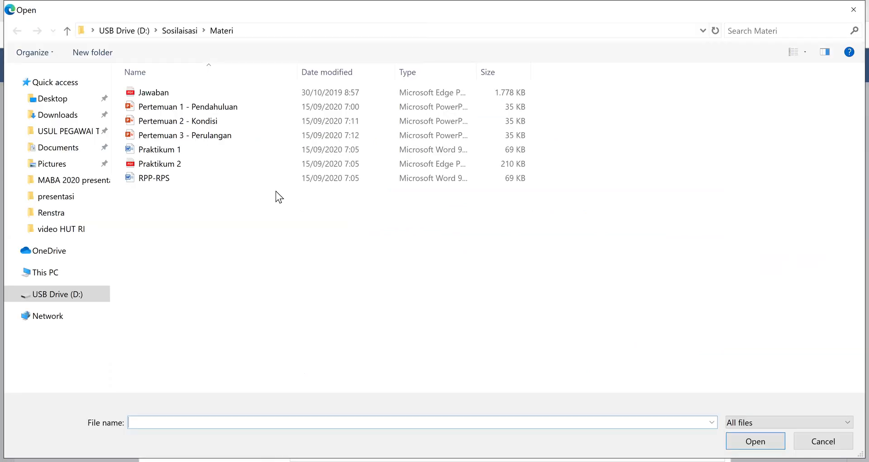
pyautogui.click(206, 107)
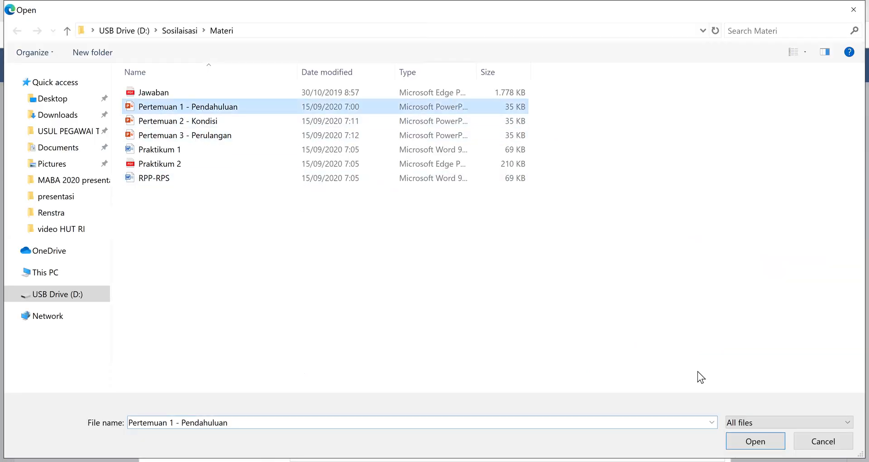
pyautogui.click(738, 442)
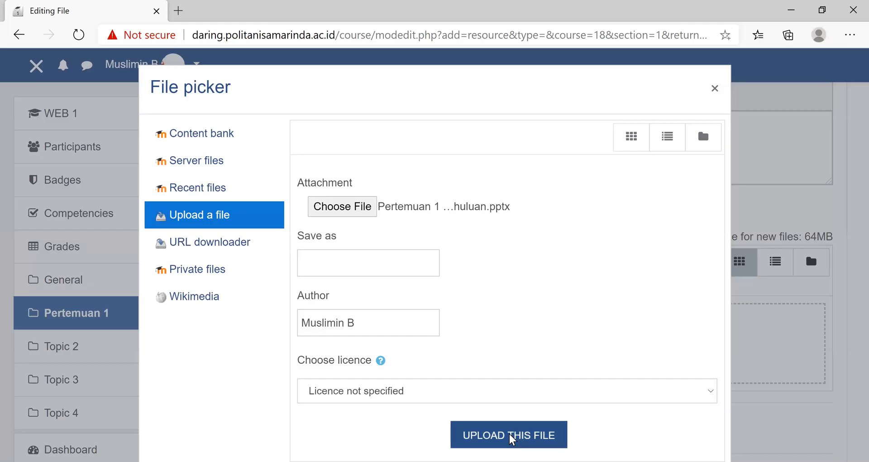
pyautogui.click(509, 436)
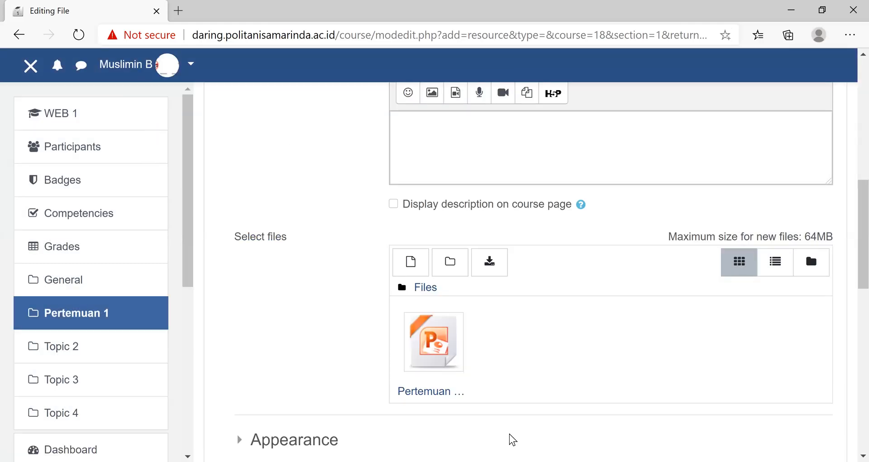
pyautogui.scroll(-5, 510, 361)
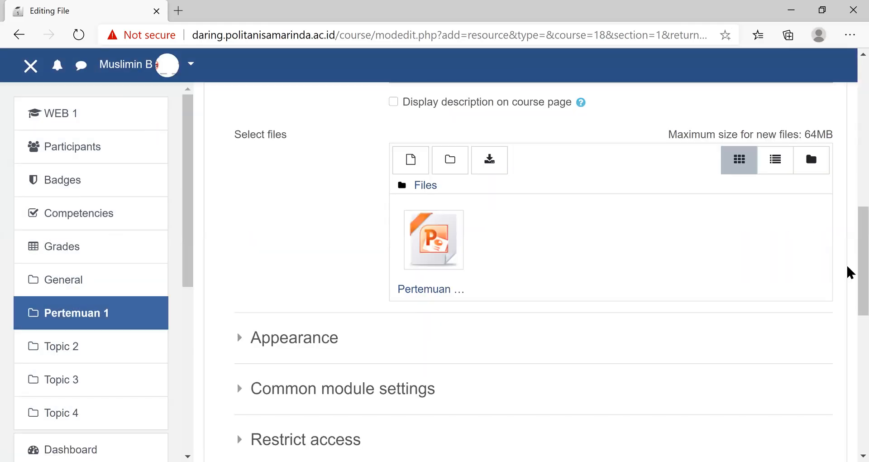
pyautogui.scroll(-7, 496, 143)
pyautogui.scroll(-2, 495, 143)
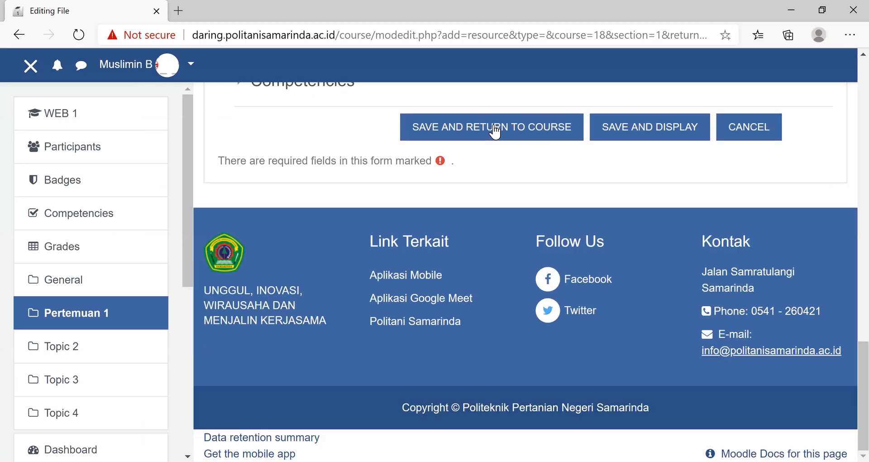
pyautogui.click(494, 127)
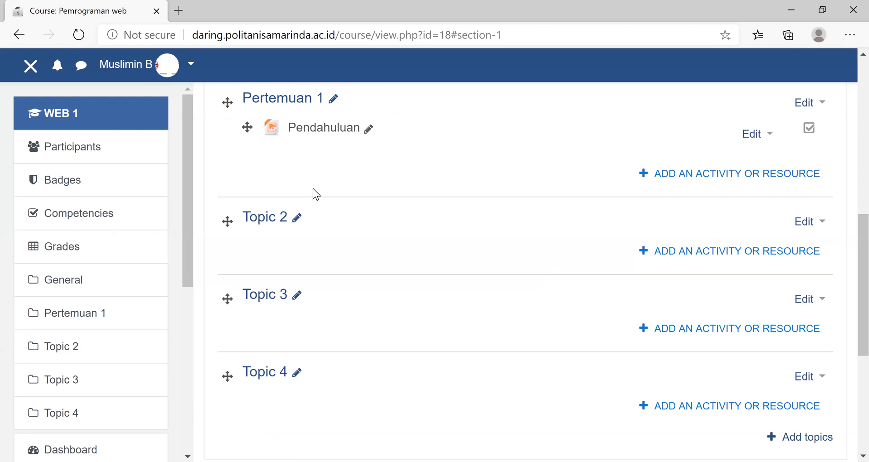
pyautogui.scroll(5, 297, 231)
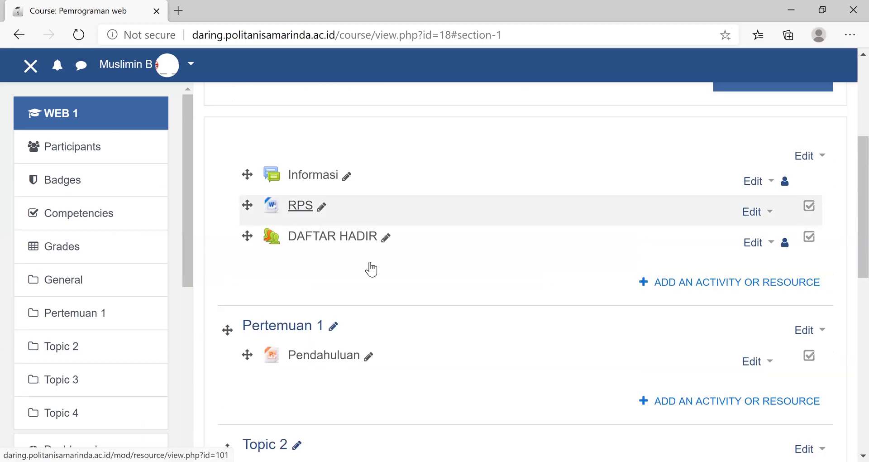
pyautogui.scroll(-5, 370, 262)
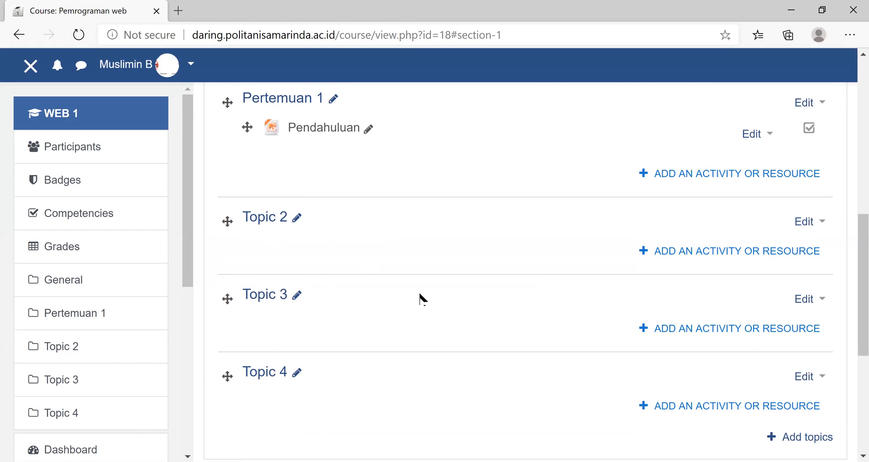
pyautogui.click(679, 183)
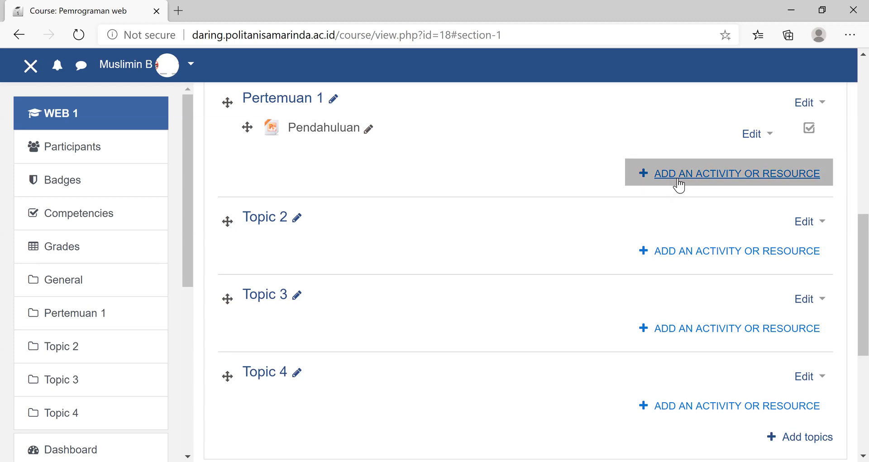
pyautogui.click(703, 179)
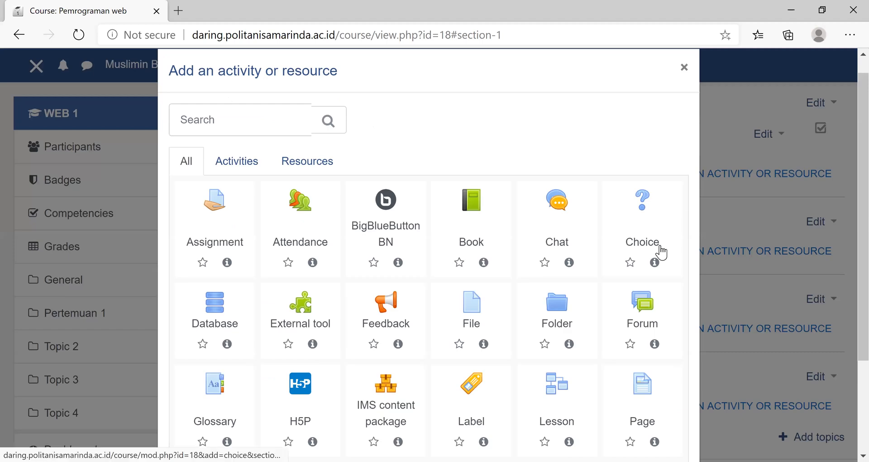
pyautogui.click(683, 67)
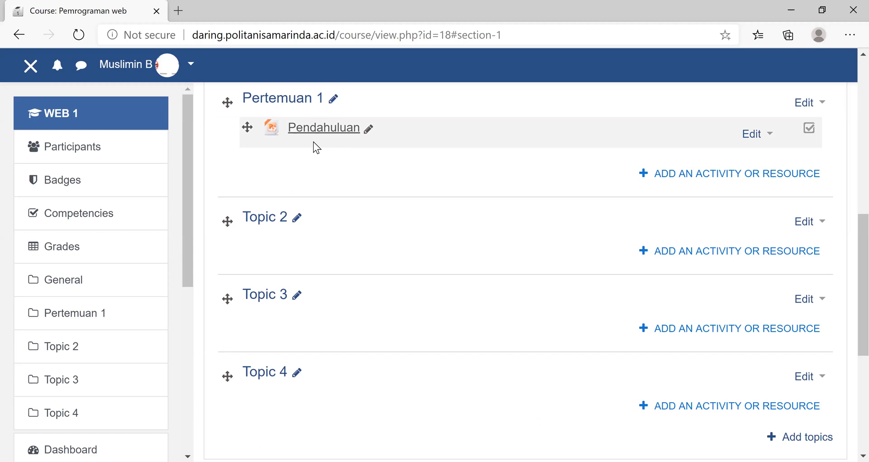
# - Rename the course section Topic 2 as "Pertemuan 2"
pyautogui.click(261, 218)
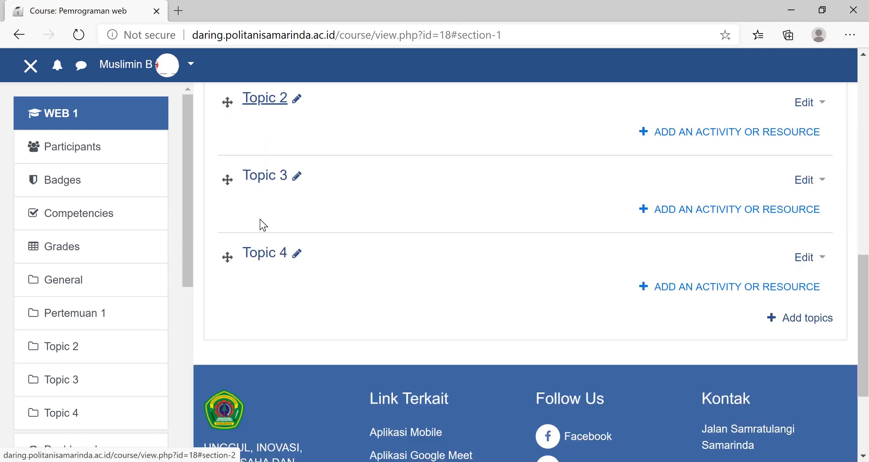
pyautogui.scroll(4, 280, 335)
pyautogui.scroll(1, 287, 367)
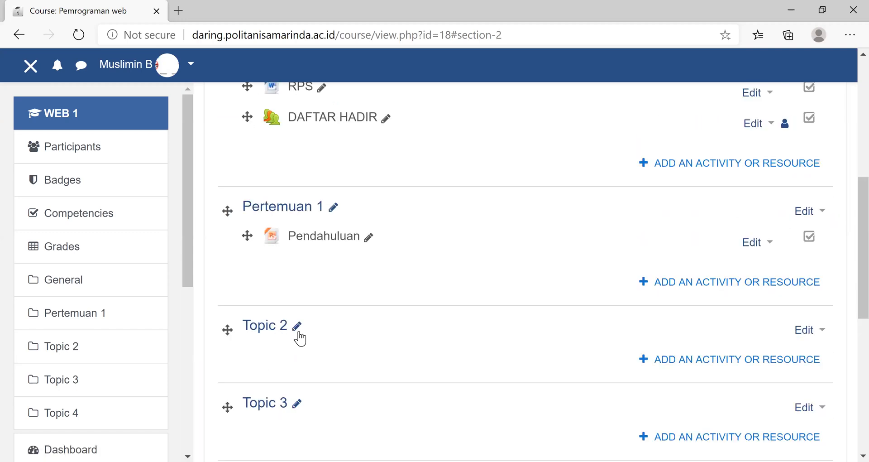
pyautogui.click(297, 326)
pyautogui.write('Pertemuan 2')
pyautogui.press('Return')
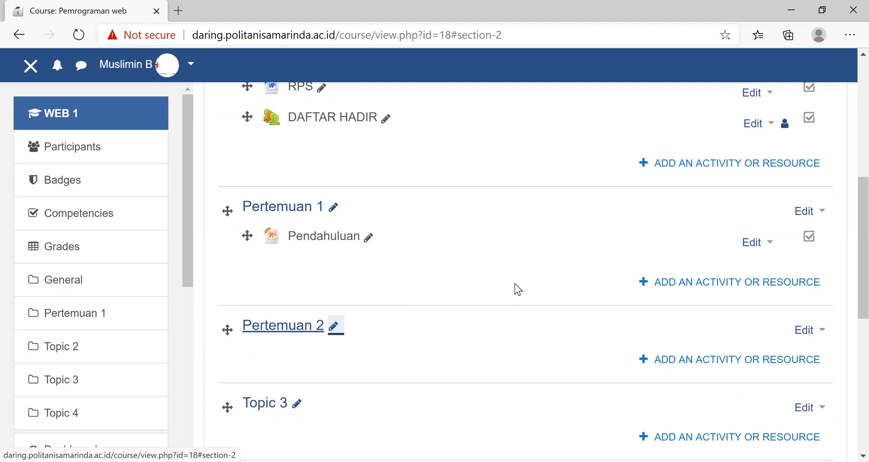
# - Start a new Page resource in the Pertemuan 1 section, name it "Intenet", and place the cursor in its description
pyautogui.click(706, 282)
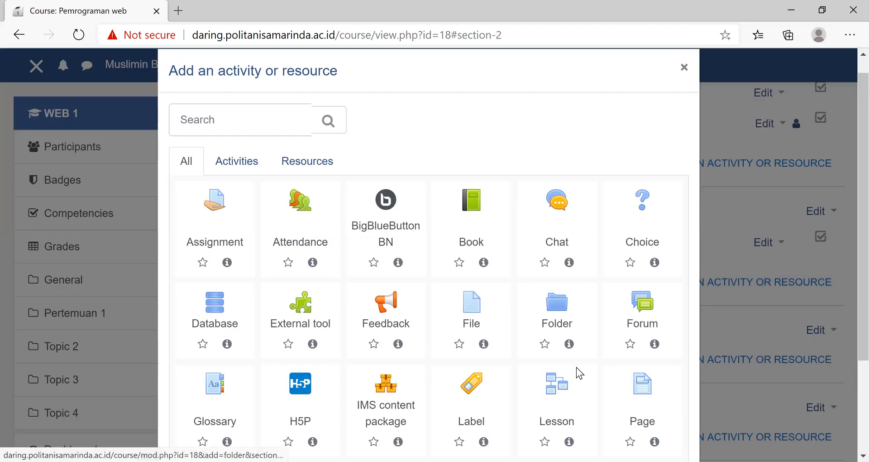
pyautogui.scroll(-3, 576, 367)
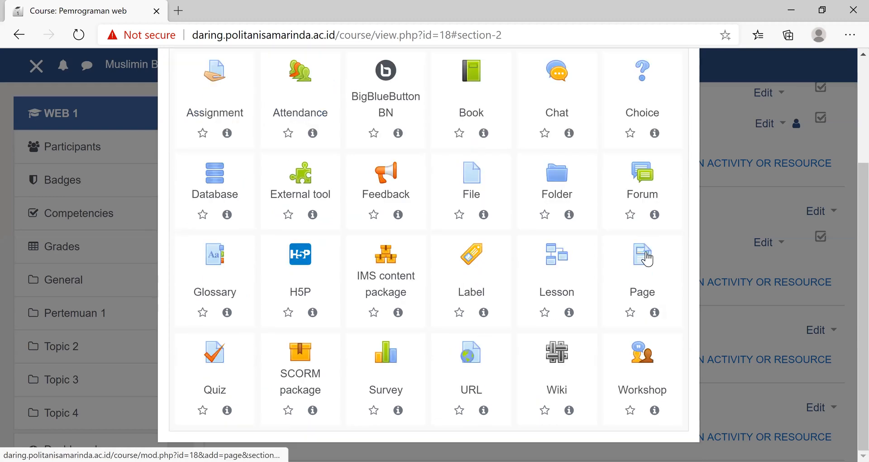
pyautogui.click(647, 258)
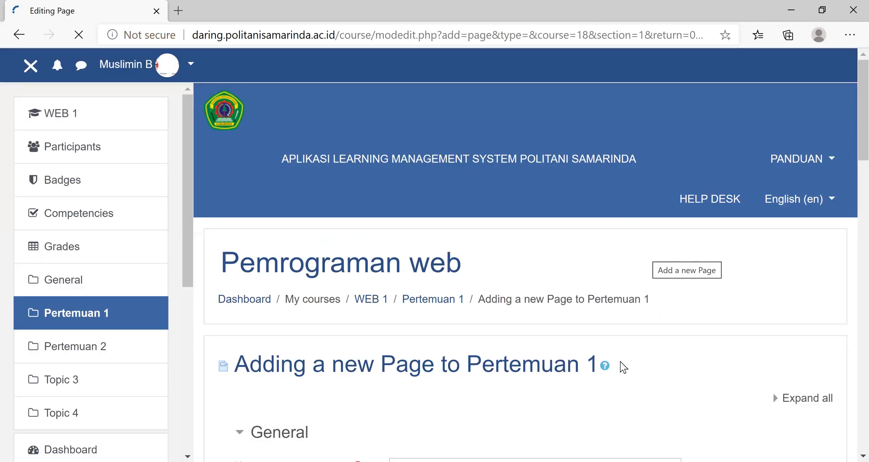
pyautogui.scroll(-4, 589, 344)
pyautogui.click(433, 246)
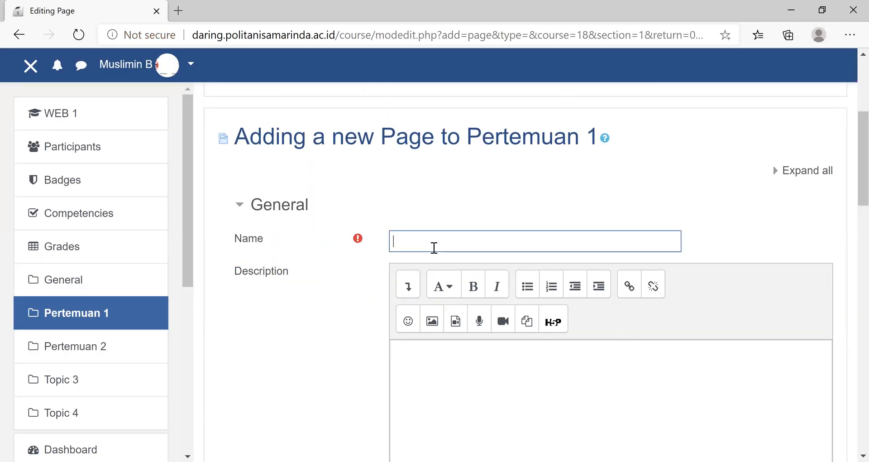
pyautogui.write('Intenet')
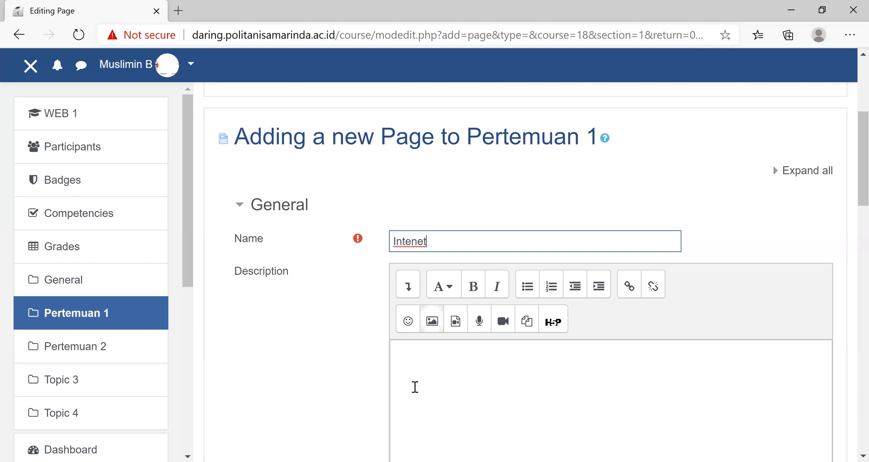
pyautogui.click(422, 358)
pyautogui.write('i')
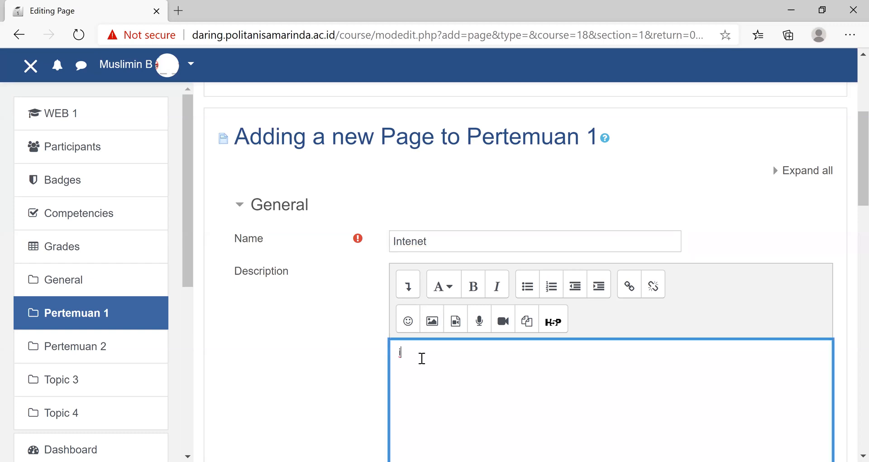
pyautogui.write('NTENER')
pyautogui.hotkey('ctrl', 'a')
pyautogui.press('BackSpace')
# - Enter "petunjuk pengguaan alat" as the new page's description and start a new line below it
pyautogui.write('petunjuk pengguaan ')
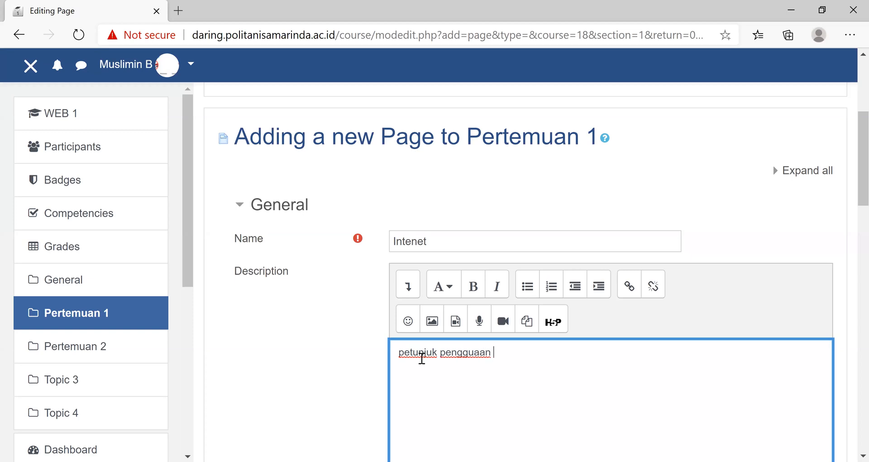
pyautogui.write('alat')
pyautogui.press('Return')
# - Begin inserting linked media into the page description and open YouTube in a new browser tab to find a source
pyautogui.click(457, 323)
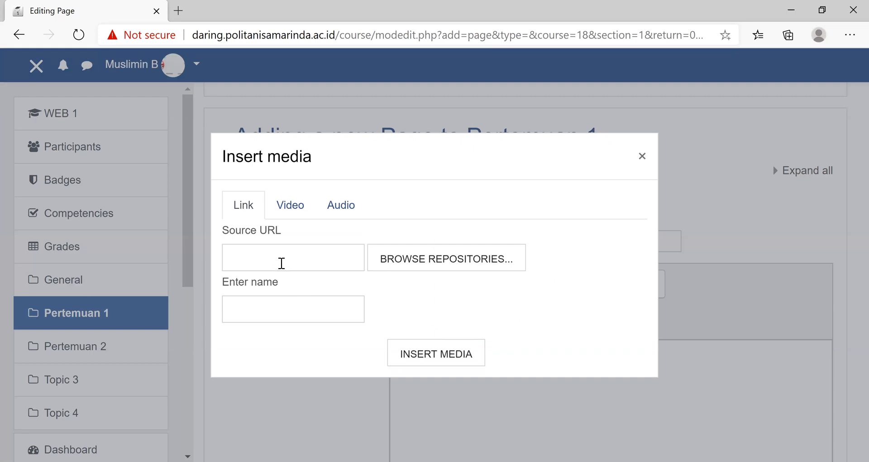
pyautogui.click(281, 263)
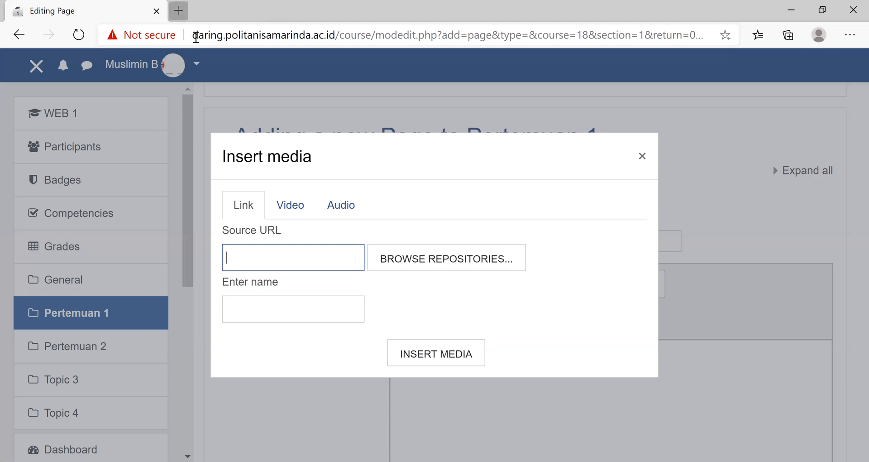
pyautogui.hotkey('ctrl', 't')
pyautogui.write('yo')
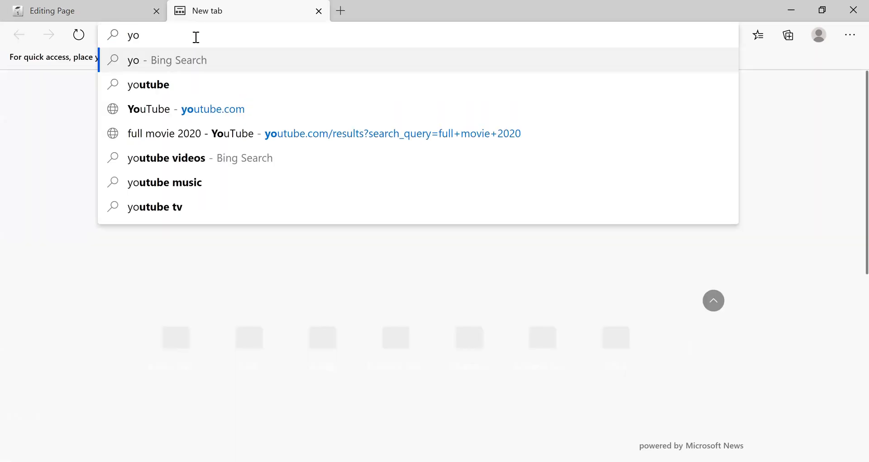
pyautogui.write('utube')
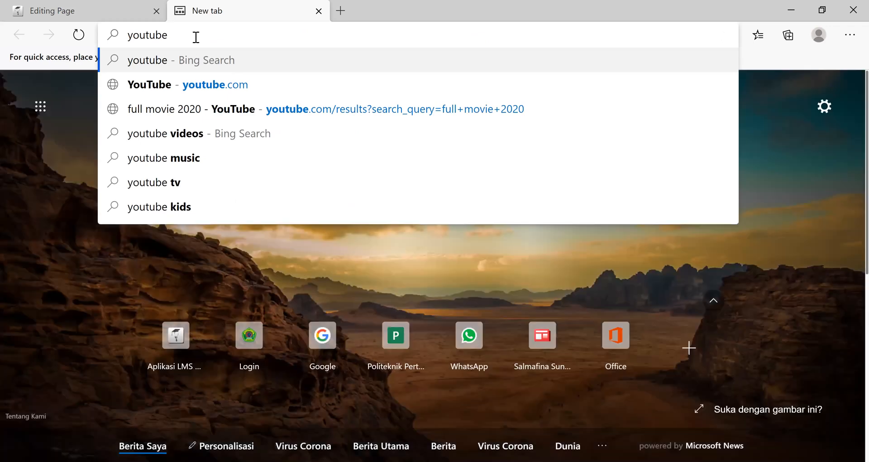
pyautogui.press('Return')
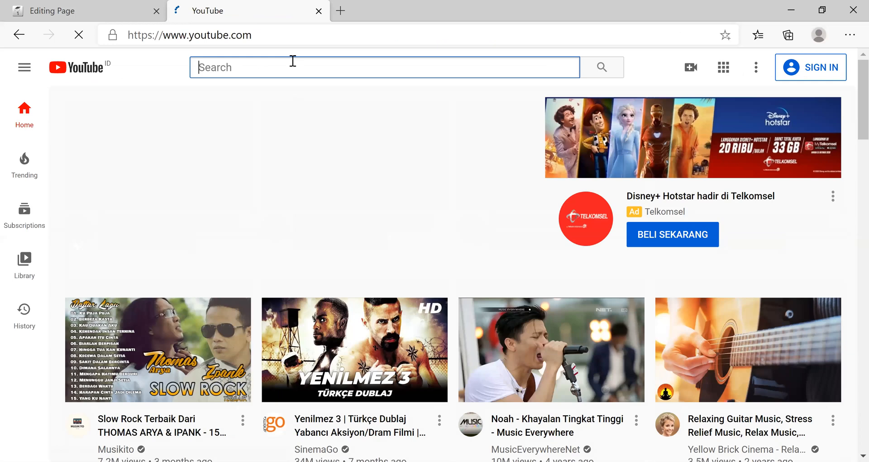
# - Search YouTube for "algoritma", copy the address of CodePolitan's video "01 - Algoritma", and return to the media source entry
pyautogui.write('algoritma')
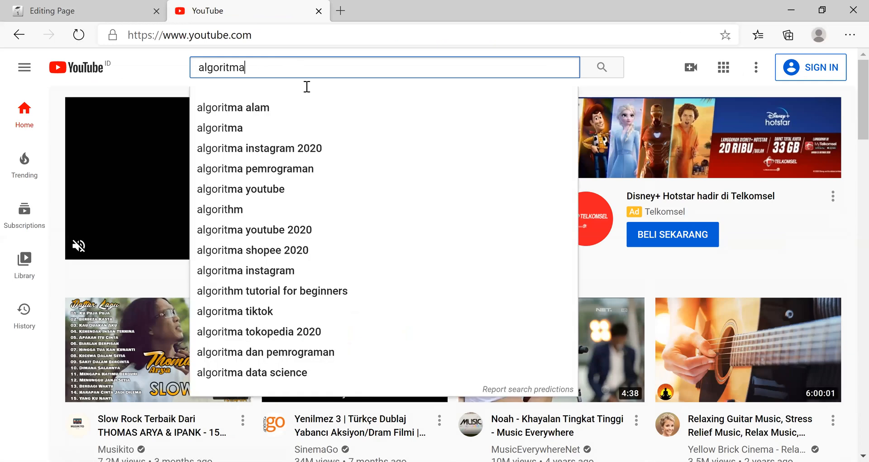
pyautogui.press('Return')
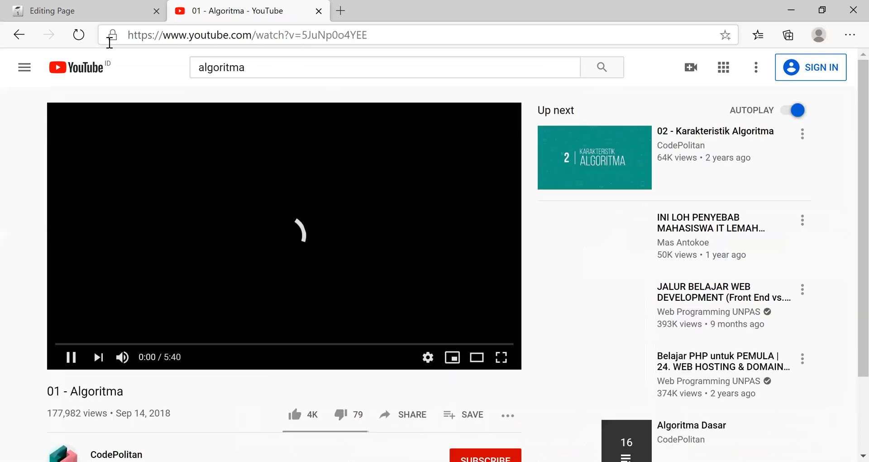
pyautogui.moveTo(371, 37); pyautogui.dragTo(112, 33)
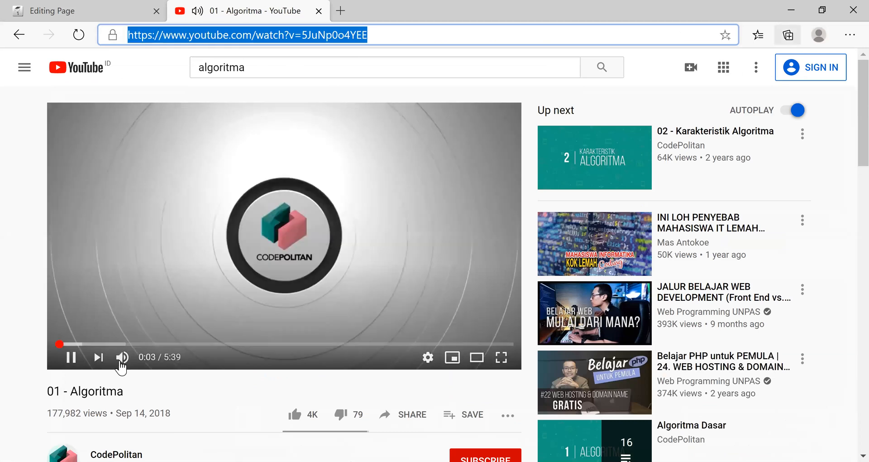
pyautogui.click(101, 10)
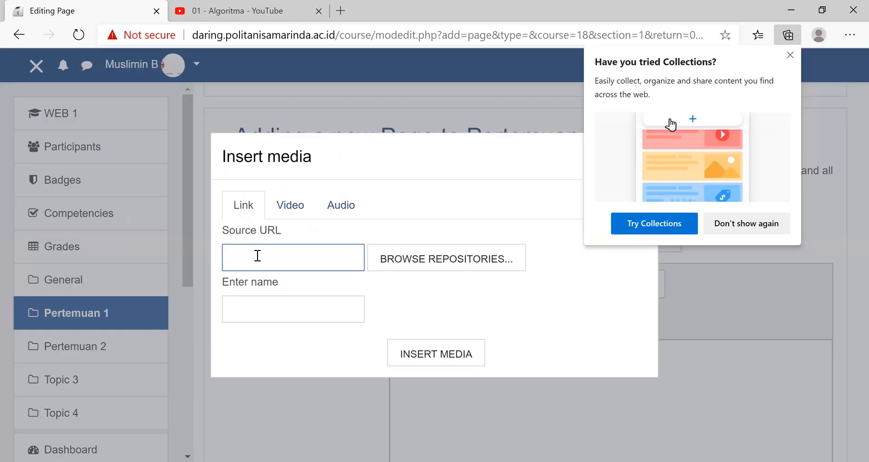
# - Insert the copied YouTube video address as linked media in the description and try to save the page
pyautogui.hotkey('ctrl', 'v')
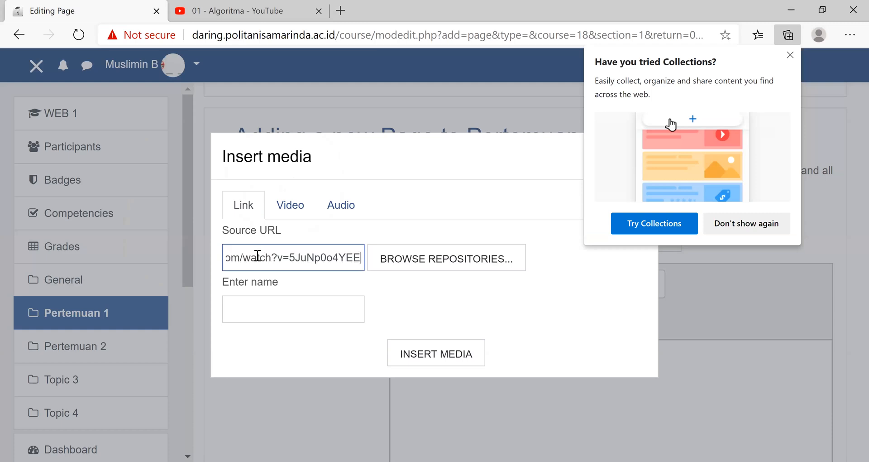
pyautogui.click(435, 357)
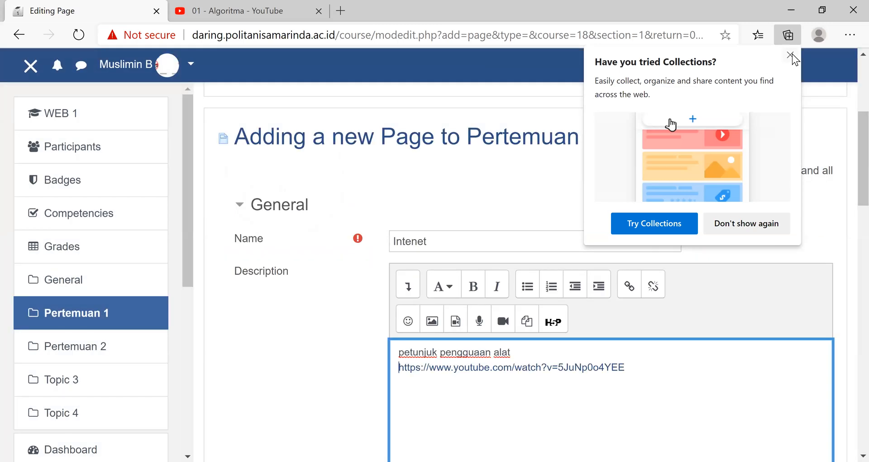
pyautogui.click(791, 55)
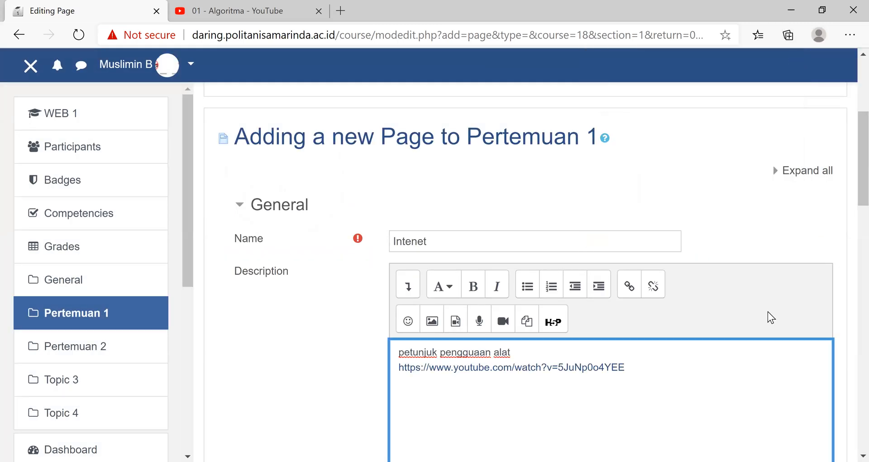
pyautogui.scroll(-7, 768, 311)
pyautogui.scroll(-10, 507, 295)
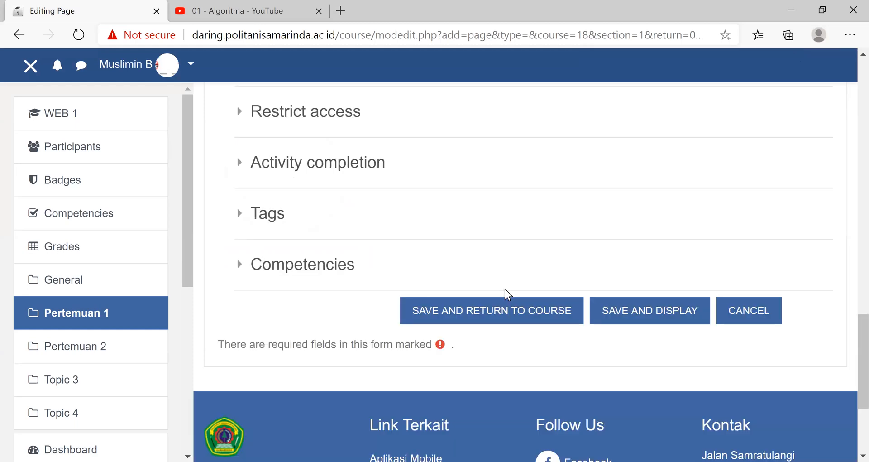
pyautogui.click(509, 289)
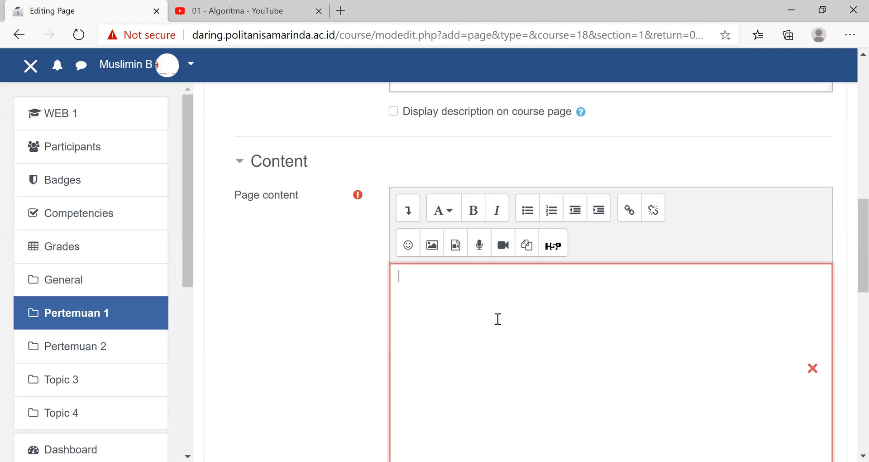
# - Cut the YouTube link out of the description, leaving only the text line
pyautogui.scroll(2, 526, 361)
pyautogui.scroll(7, 650, 178)
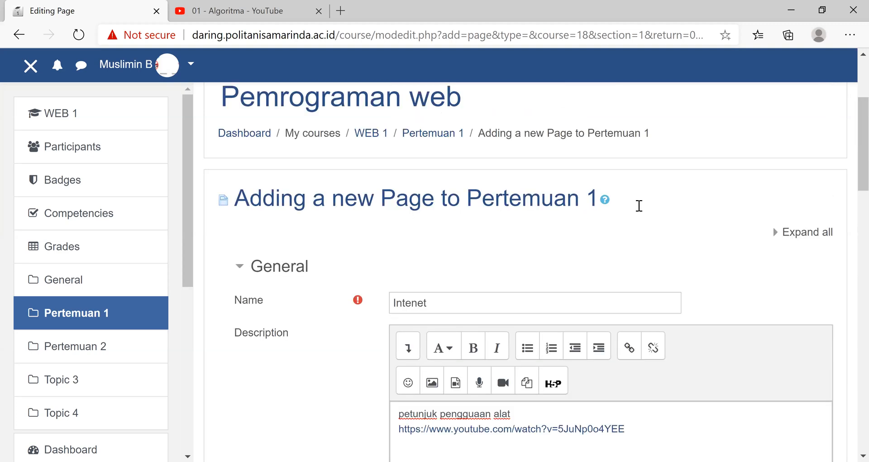
pyautogui.scroll(-5, 639, 206)
pyautogui.moveTo(425, 218); pyautogui.dragTo(396, 210)
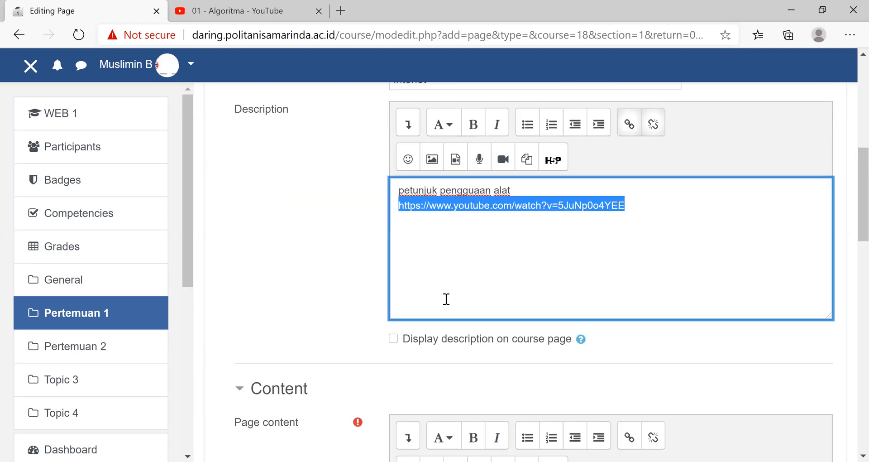
pyautogui.hotkey('ctrl', 'x')
pyautogui.scroll(-5, 450, 338)
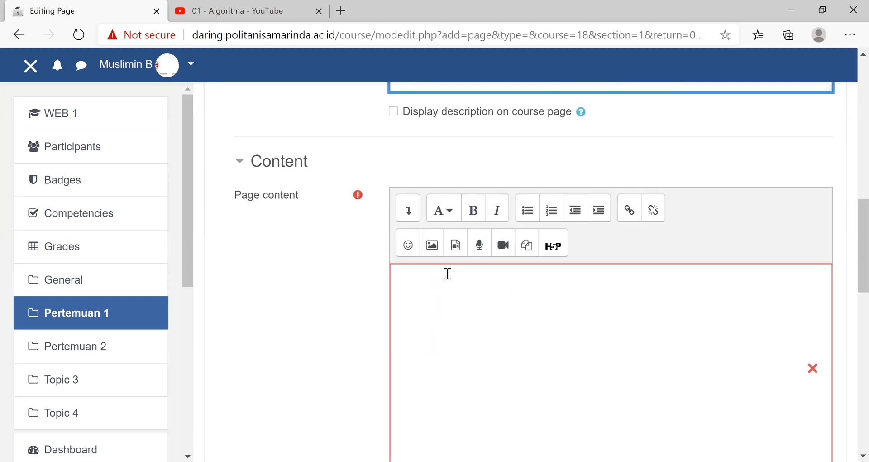
# - Enter "Petunjuk" in the page content and paste the YouTube link on a new line below it
pyautogui.click(448, 273)
pyautogui.write('Petu')
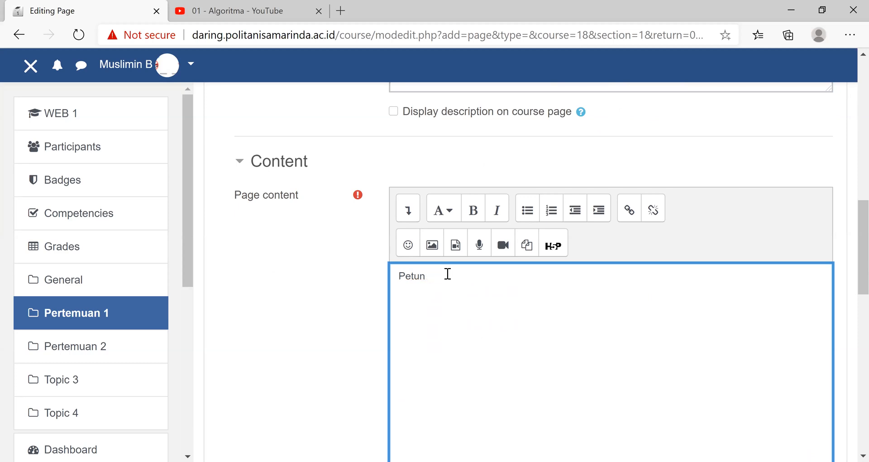
pyautogui.write('njuk')
pyautogui.press('Return')
pyautogui.hotkey('ctrl', 'v')
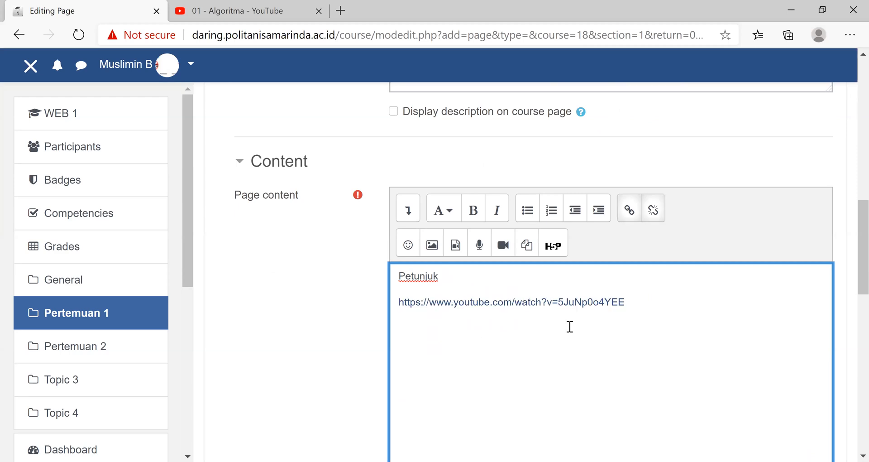
# - Clear all the text and the pasted link from the page content
pyautogui.hotkey('ctrl', 'a')
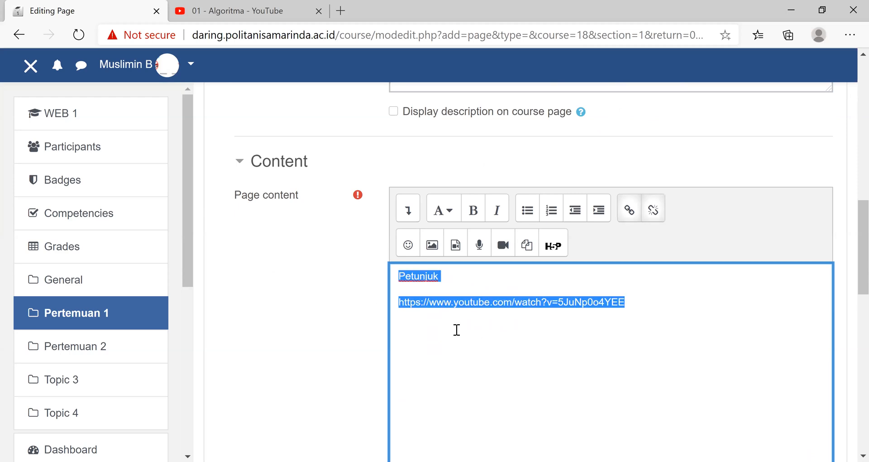
pyautogui.moveTo(654, 299); pyautogui.dragTo(385, 310)
pyautogui.hotkey('ctrl', 'a')
pyautogui.press('BackSpace')
pyautogui.write('Petunjuk')
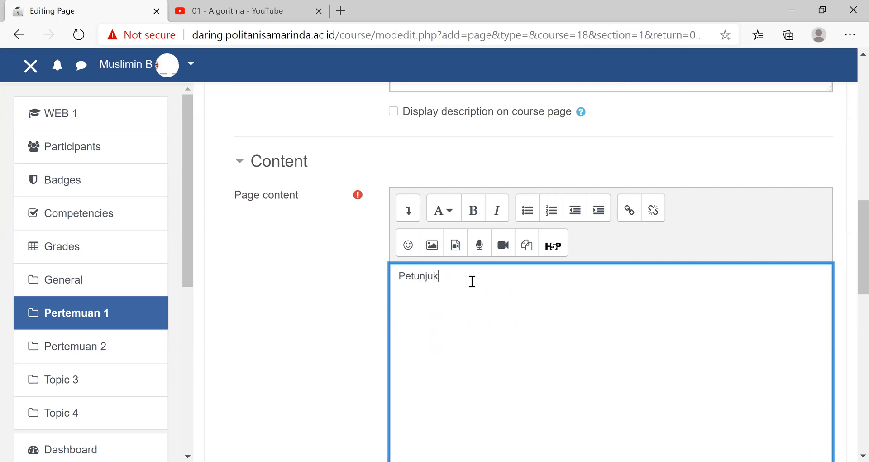
pyautogui.press('Return')
pyautogui.click(456, 249)
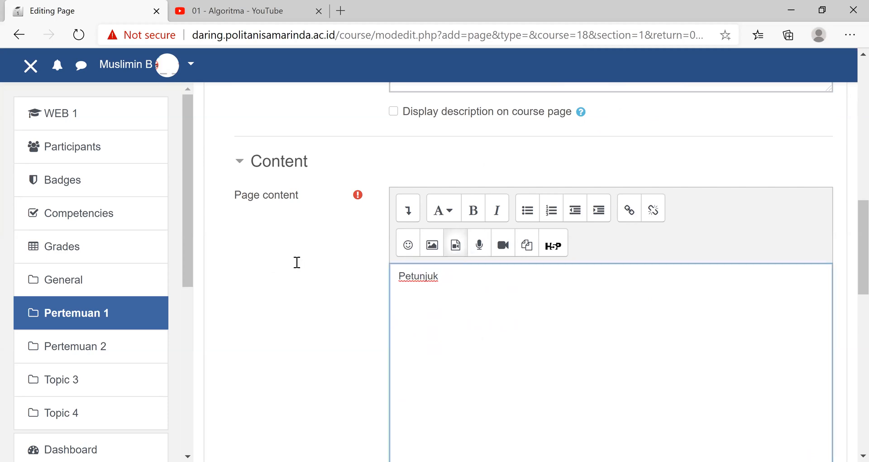
pyautogui.hotkey('ctrl', 'v')
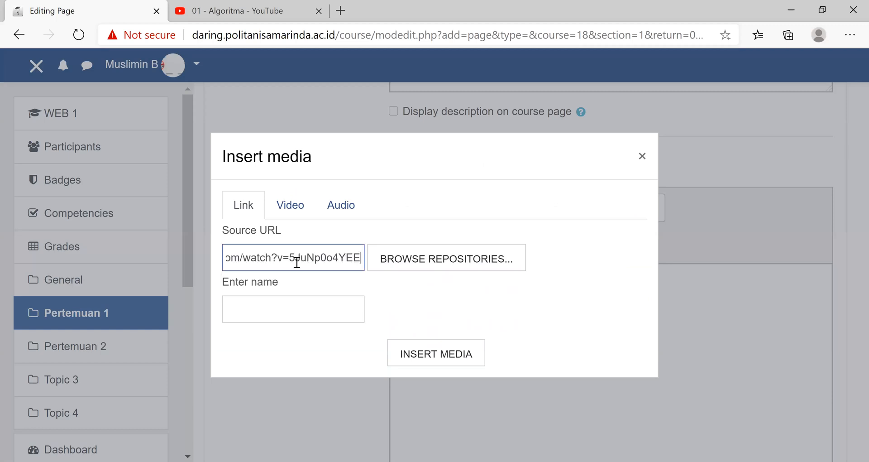
pyautogui.click(408, 353)
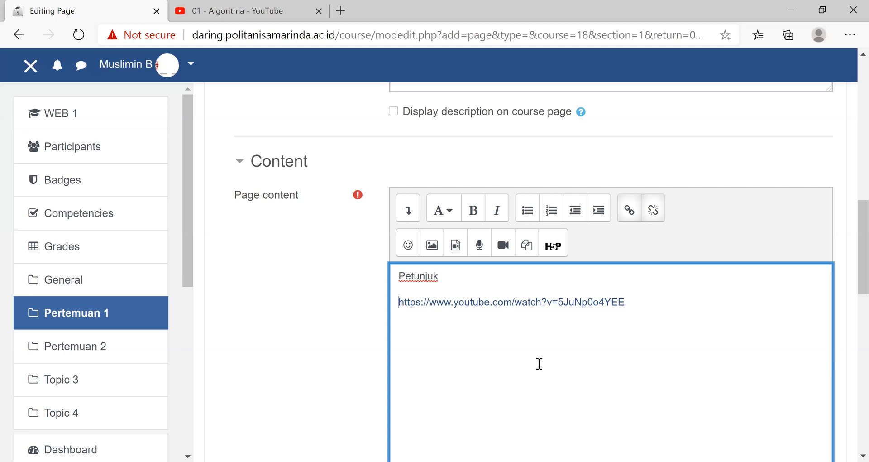
# - Check the description and content of the "Intenet" page, save it and return to the course
pyautogui.scroll(-10, 500, 295)
pyautogui.scroll(7, 500, 291)
pyautogui.scroll(5, 466, 300)
pyautogui.moveTo(540, 192); pyautogui.dragTo(378, 182)
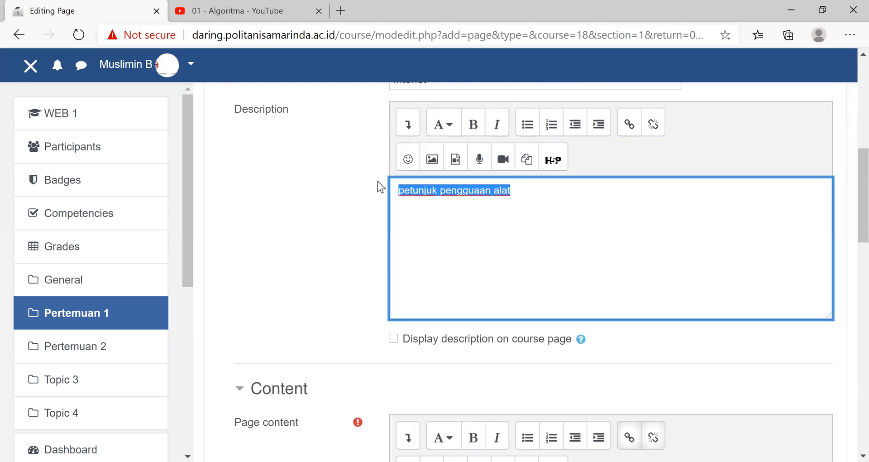
pyautogui.scroll(5, 376, 181)
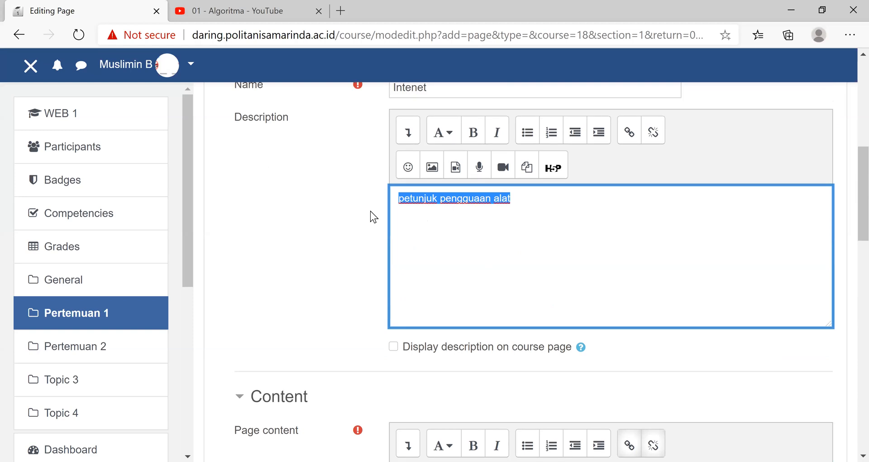
pyautogui.scroll(-5, 378, 251)
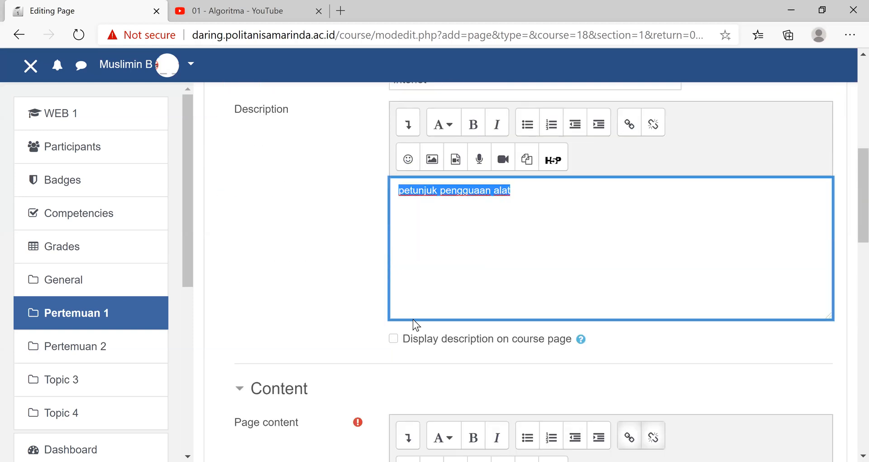
pyautogui.scroll(-5, 413, 325)
pyautogui.click(534, 341)
pyautogui.scroll(-5, 534, 343)
pyautogui.scroll(-5, 532, 345)
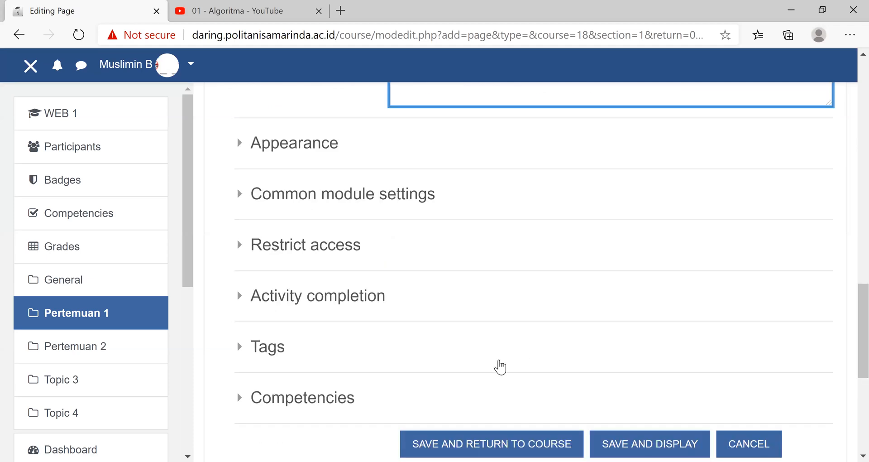
pyautogui.click(498, 355)
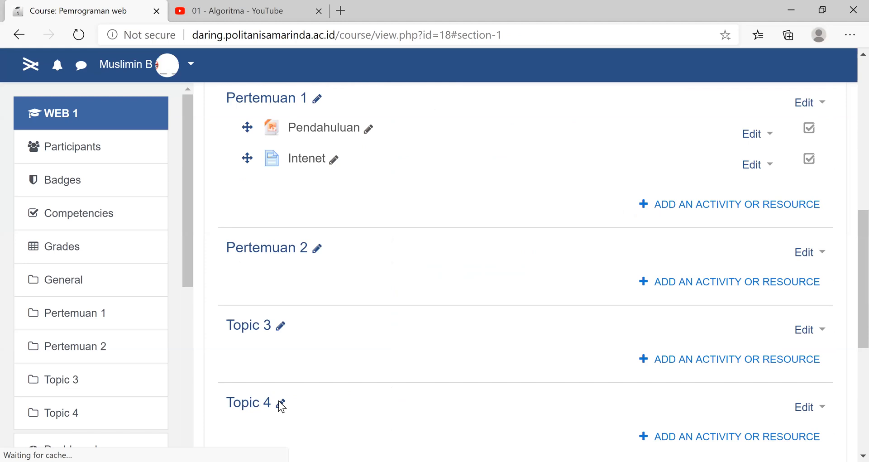
# - Open the "Intenet" page to check its embedded video, and go back to the course page
pyautogui.click(300, 387)
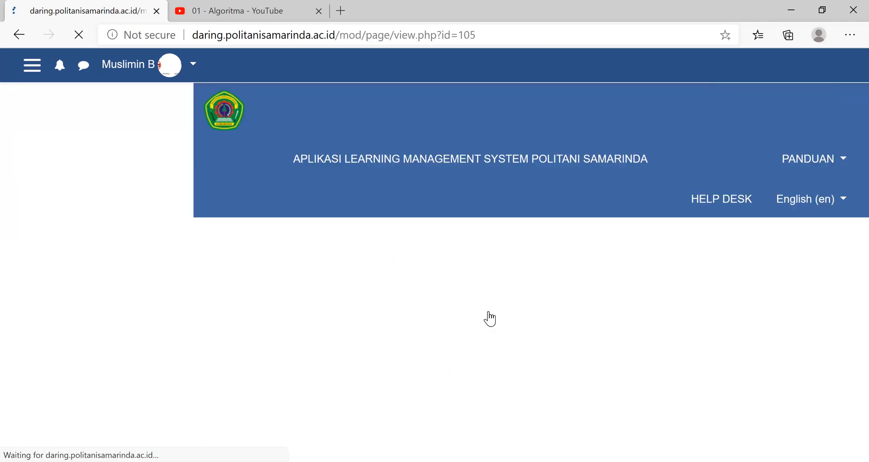
pyautogui.scroll(-5, 474, 277)
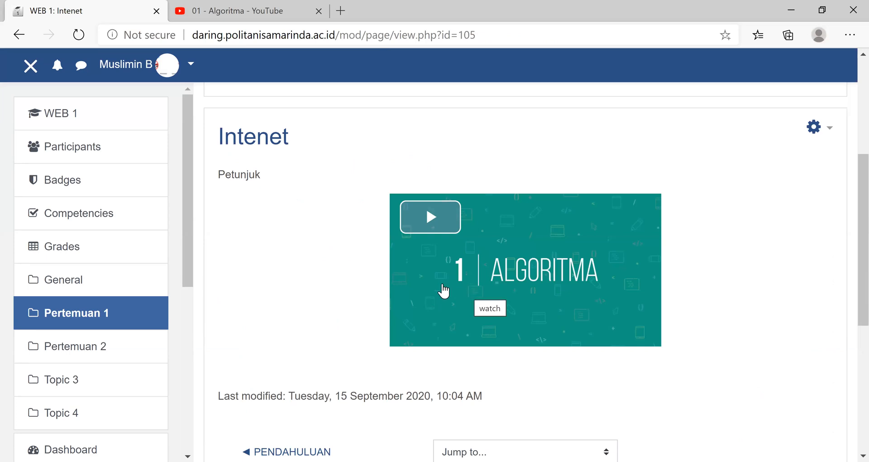
pyautogui.click(20, 30)
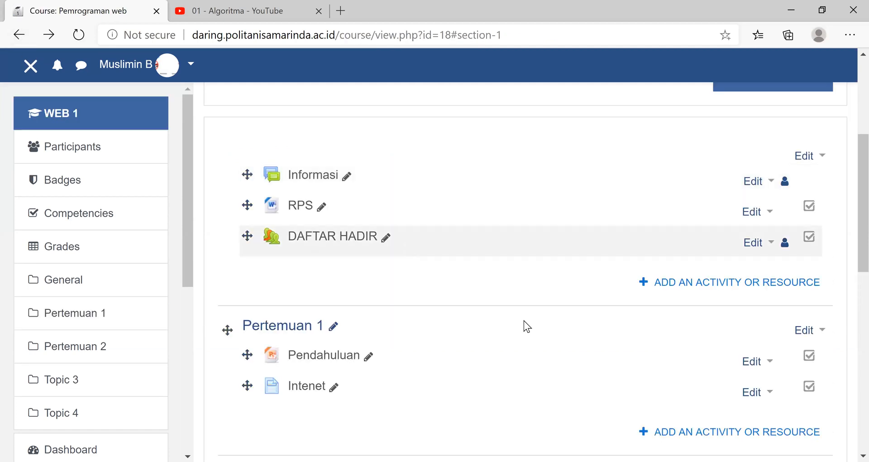
# - Add another Page resource to the Pertemuan 1 section and name it "Penggunaan Alat"
pyautogui.scroll(-5, 685, 218)
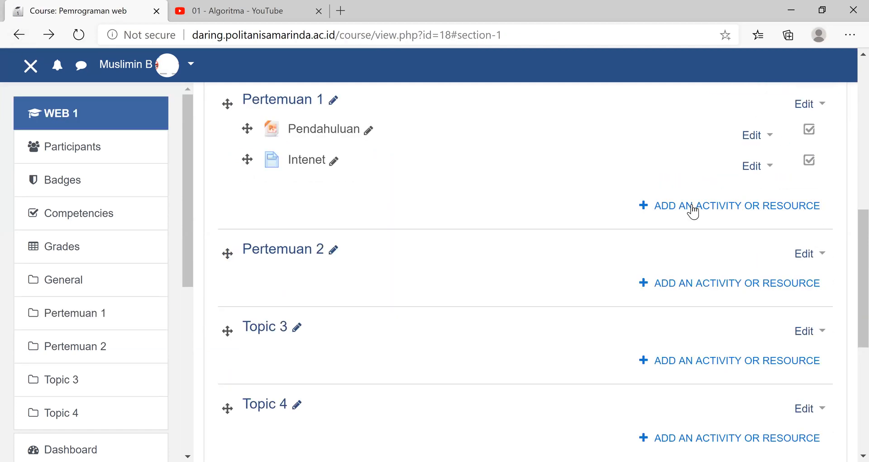
pyautogui.click(692, 206)
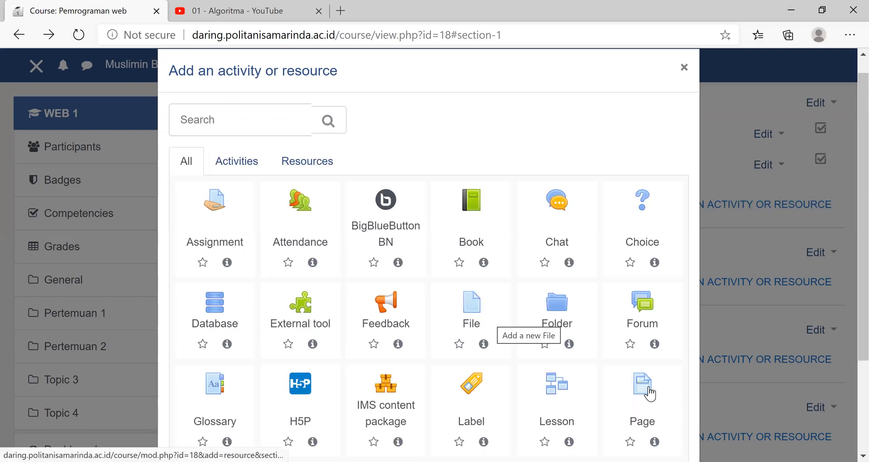
pyautogui.click(651, 392)
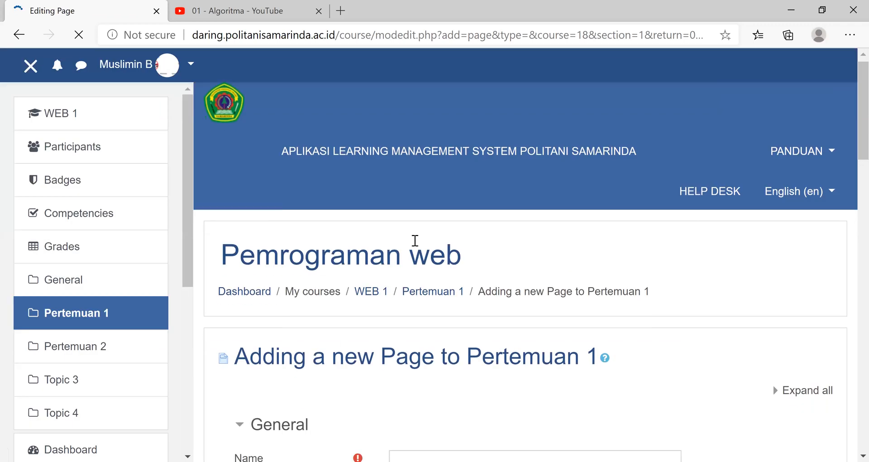
pyautogui.scroll(-5, 415, 240)
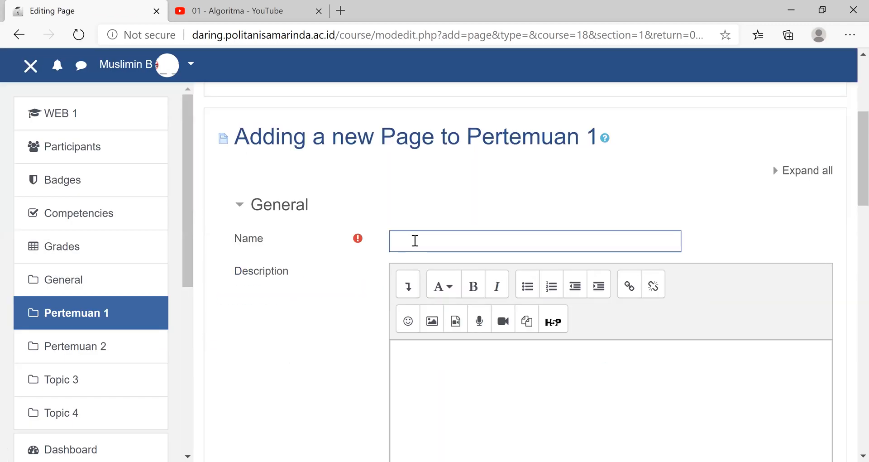
pyautogui.write('Penggunaan L')
pyautogui.press('BackSpace')
pyautogui.write('Ala')
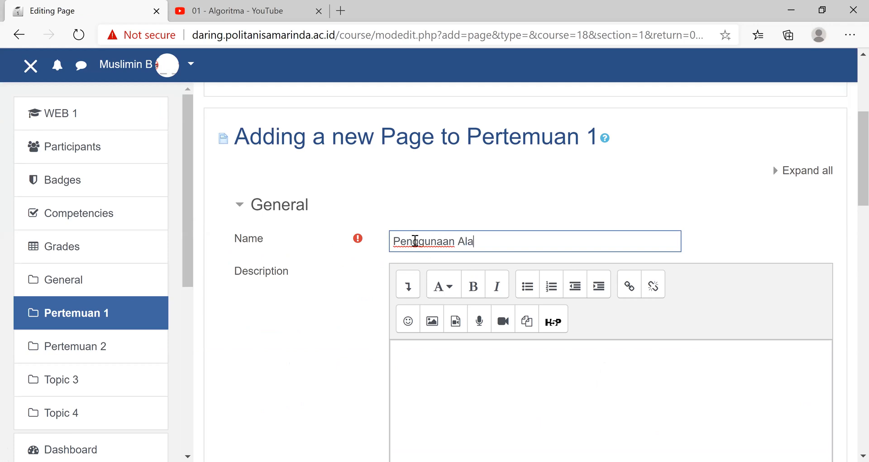
pyautogui.write('t')
# - Enter "Alat perkebunan" as the new page's description
pyautogui.click(457, 411)
pyautogui.scroll(-5, 457, 411)
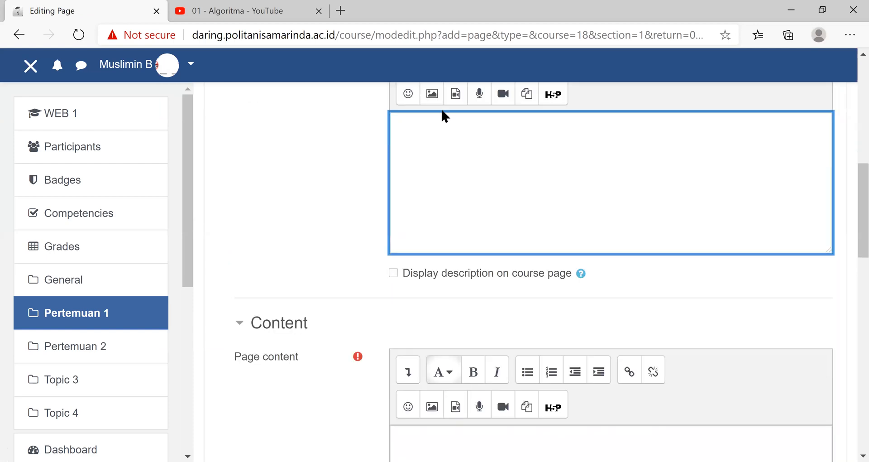
pyautogui.write('Alat perkebunan')
# - Enter "Petunjuk" as the new page's content
pyautogui.scroll(-5, 431, 280)
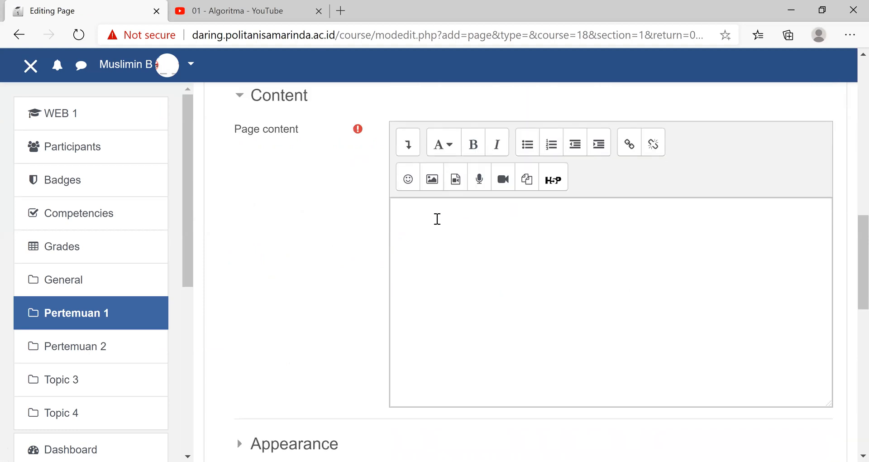
pyautogui.click(437, 217)
pyautogui.write('Pet')
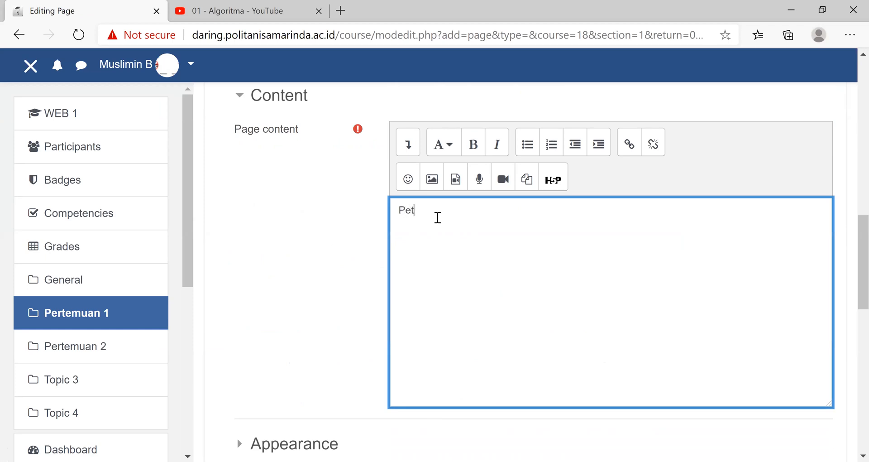
pyautogui.write('unjuk')
# - Upload the "Indonesia Pusaka" MP4 file from the Desktop and insert it as a video in the page content
pyautogui.click(461, 185)
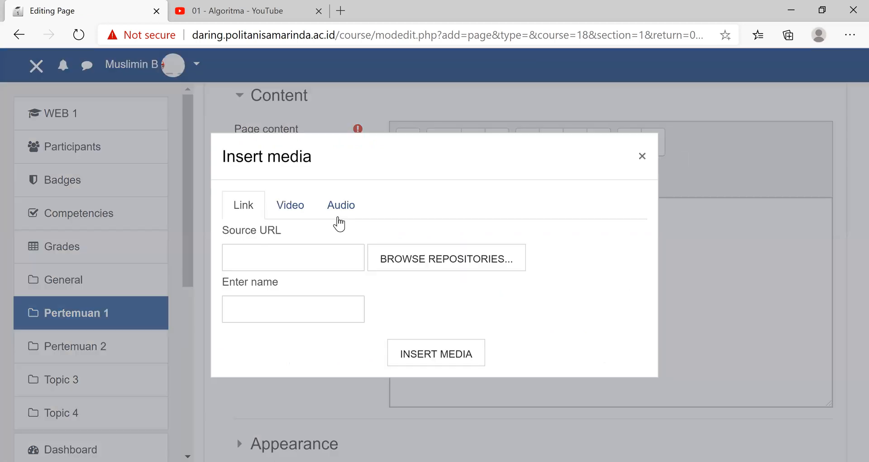
pyautogui.click(290, 216)
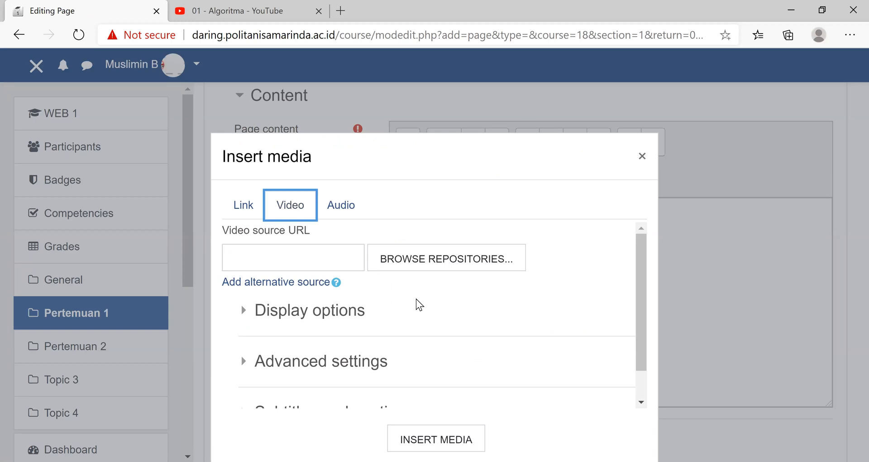
pyautogui.click(438, 261)
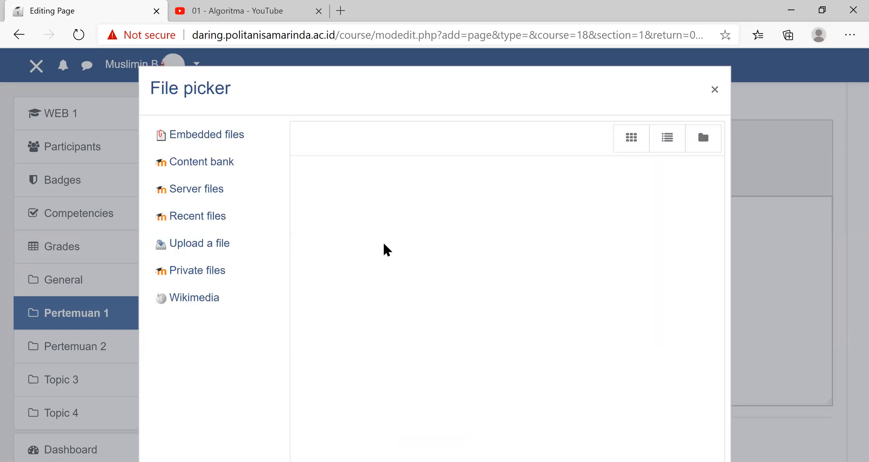
pyautogui.click(323, 209)
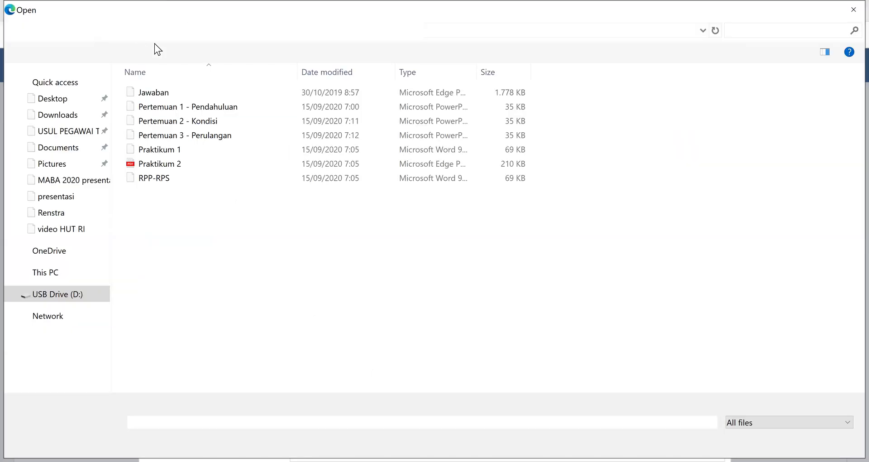
pyautogui.click(179, 31)
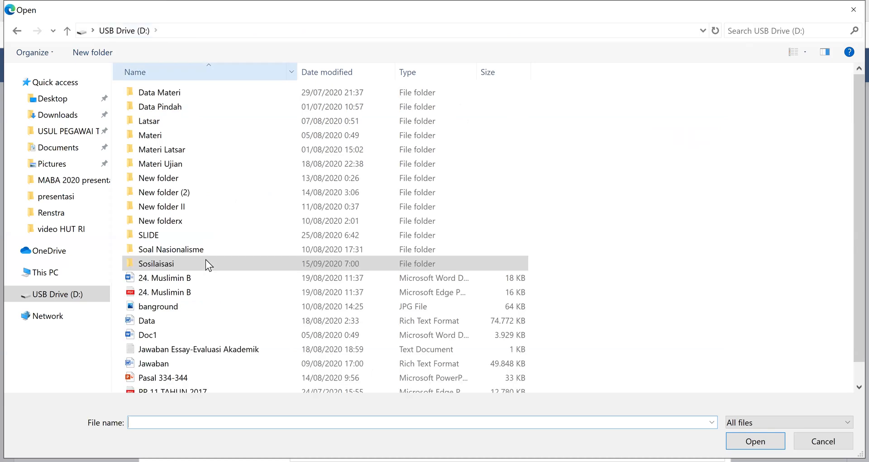
pyautogui.scroll(-1, 177, 222)
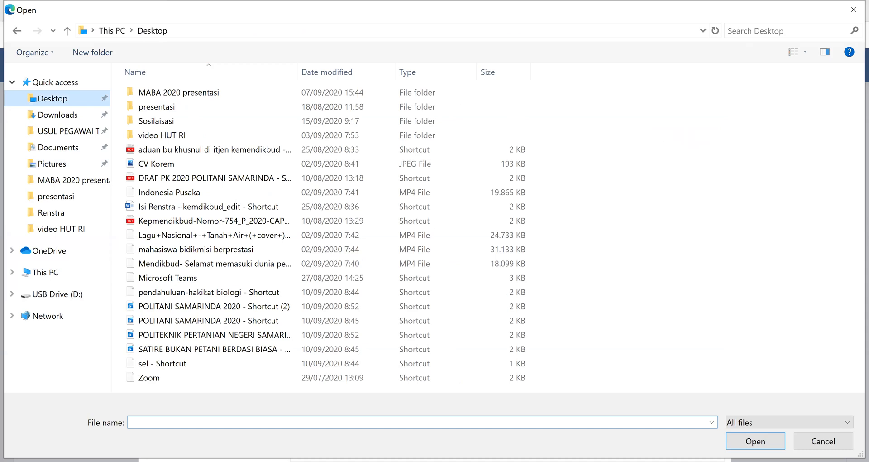
pyautogui.click(169, 192)
pyautogui.click(756, 441)
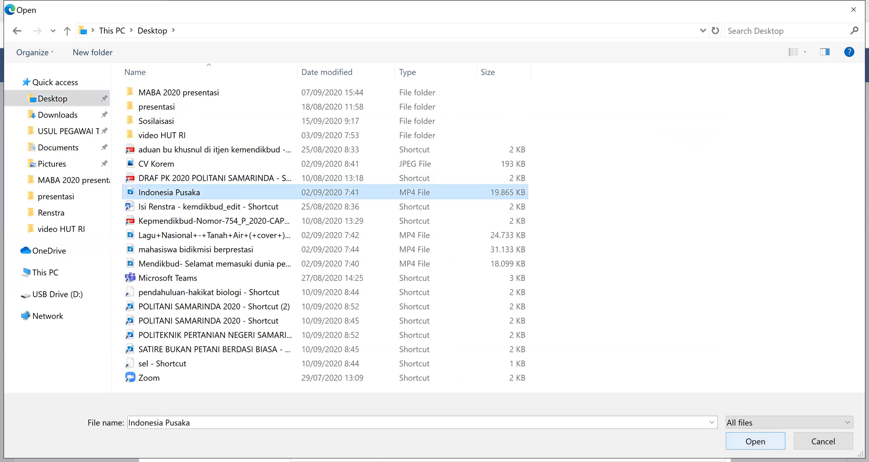
pyautogui.click(517, 433)
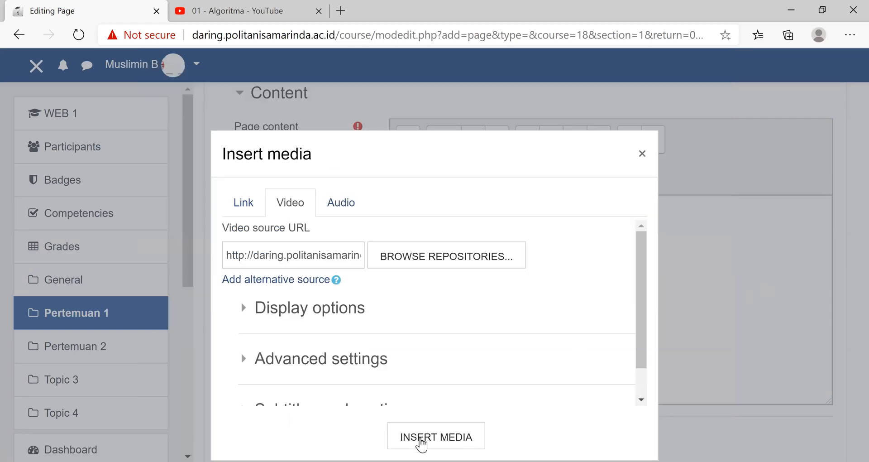
pyautogui.click(421, 445)
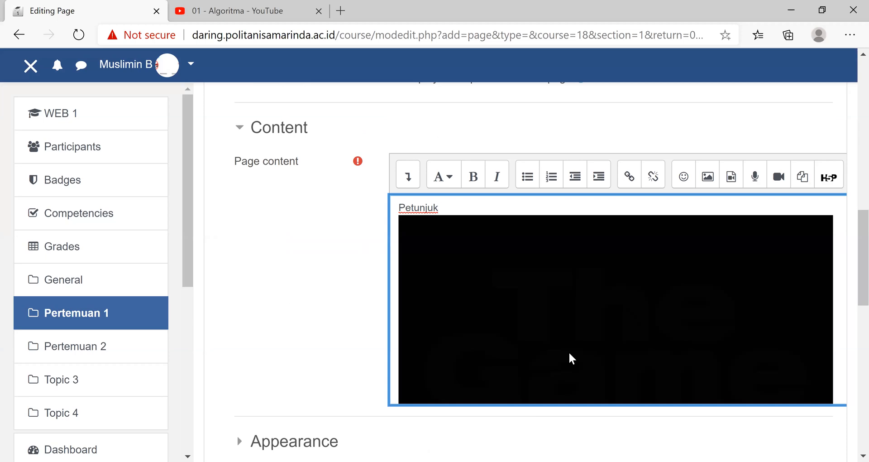
# - Save the "Penggunaan Alat" page and return to the course
pyautogui.scroll(-2, 557, 360)
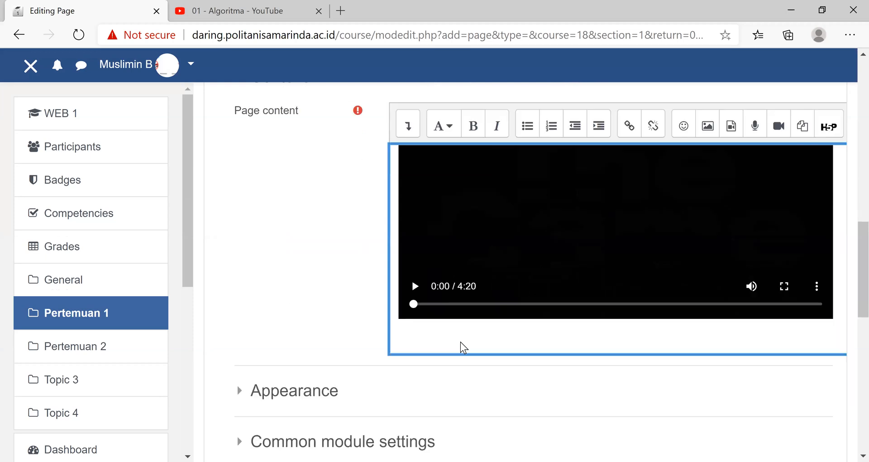
pyautogui.scroll(-8, 475, 294)
pyautogui.click(476, 288)
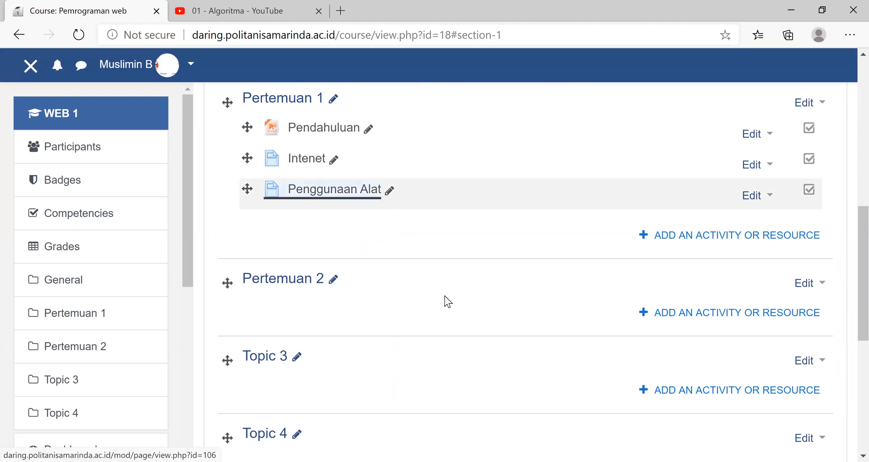
# - Open the "Penggunaan Alat" page to check its uploaded video, and go back to the course page
pyautogui.scroll(-4, 447, 307)
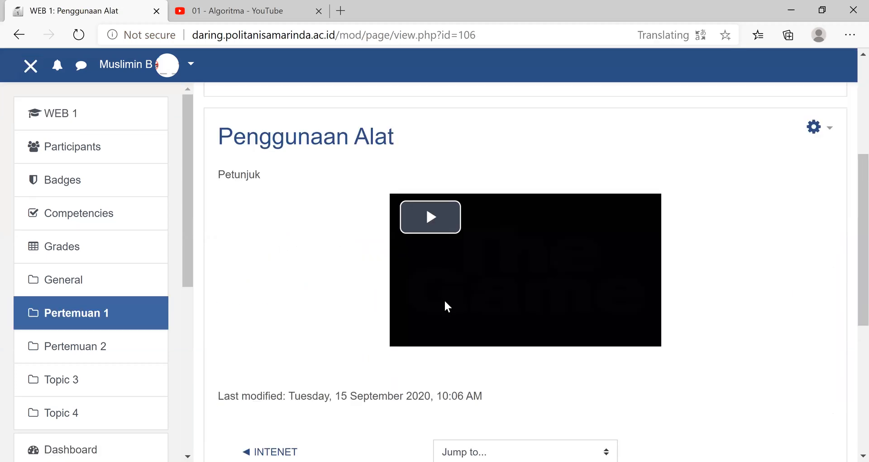
pyautogui.scroll(-3, 352, 289)
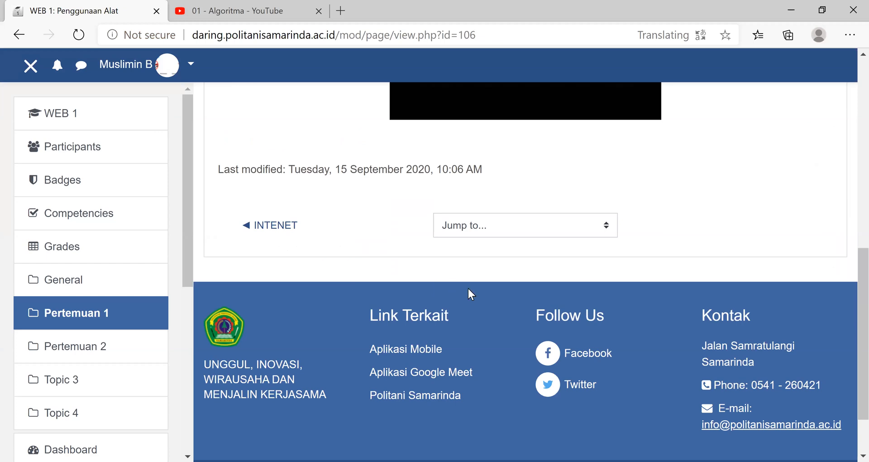
pyautogui.scroll(5, 468, 289)
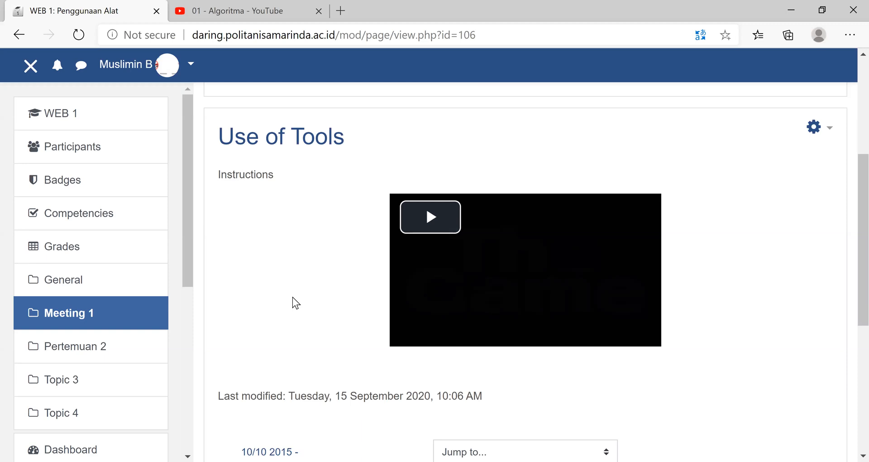
pyautogui.click(60, 120)
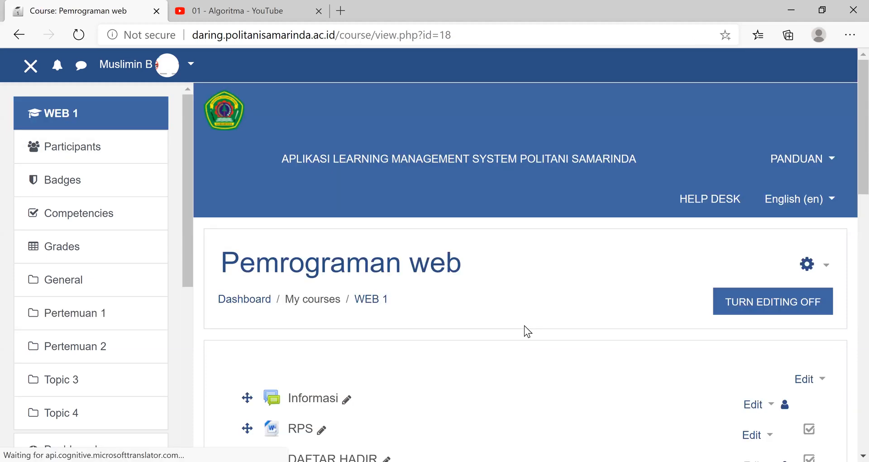
# - Add a File resource to the Pertemuan 2 section and name it "sistem informasi"
pyautogui.scroll(-5, 525, 327)
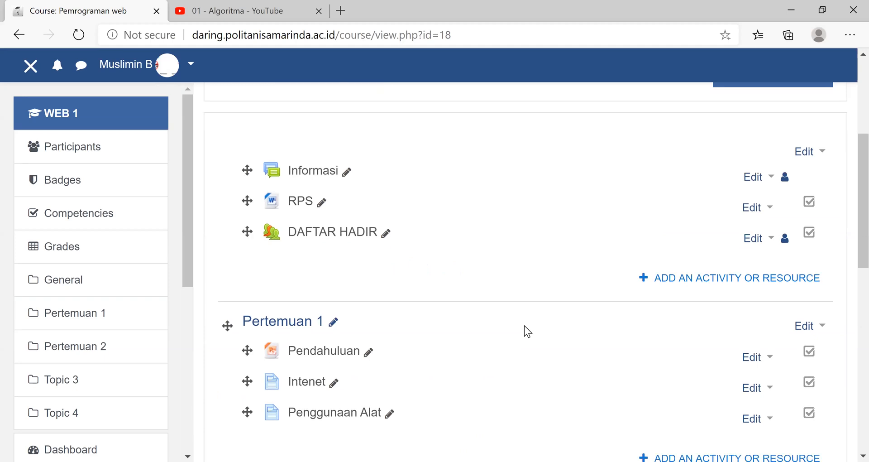
pyautogui.scroll(-5, 432, 340)
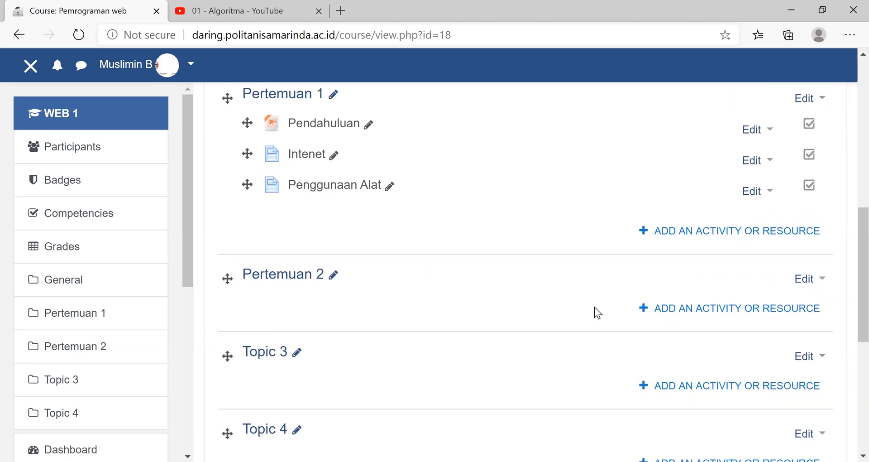
pyautogui.click(684, 306)
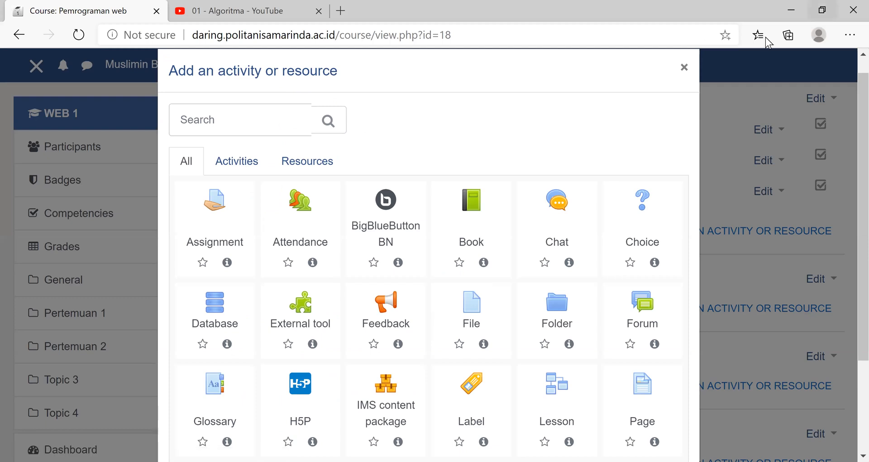
pyautogui.click(742, 308)
pyautogui.click(741, 306)
pyautogui.click(473, 306)
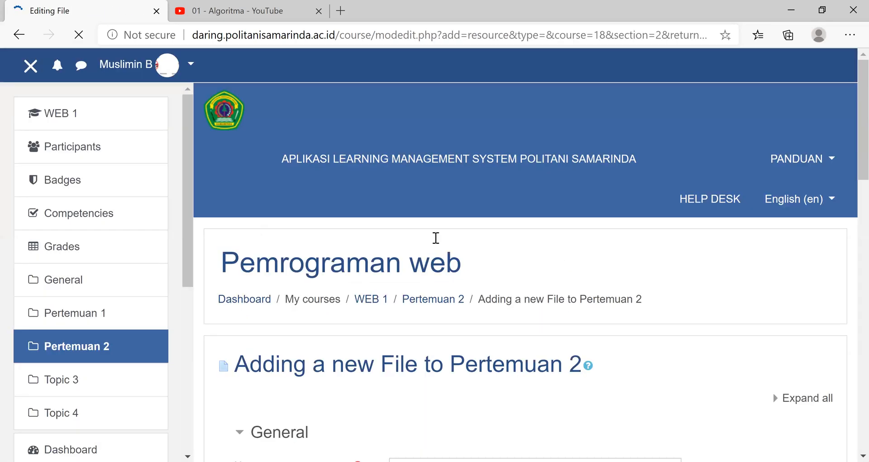
pyautogui.write('Perert')
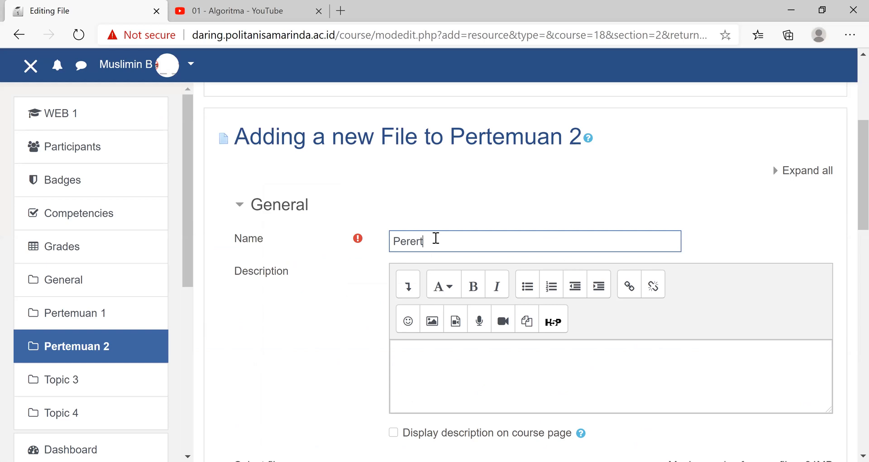
pyautogui.press('BackSpace')
pyautogui.press('BackSpace')
pyautogui.press('BackSpace')
pyautogui.write('temu')
pyautogui.write('a')
pyautogui.press('BackSpace')
pyautogui.press('BackSpace')
pyautogui.press('BackSpace')
pyautogui.press('BackSpace')
pyautogui.press('BackSpace')
pyautogui.press('BackSpace')
pyautogui.press('BackSpace')
pyautogui.press('BackSpace')
pyautogui.write('sistem informasi')
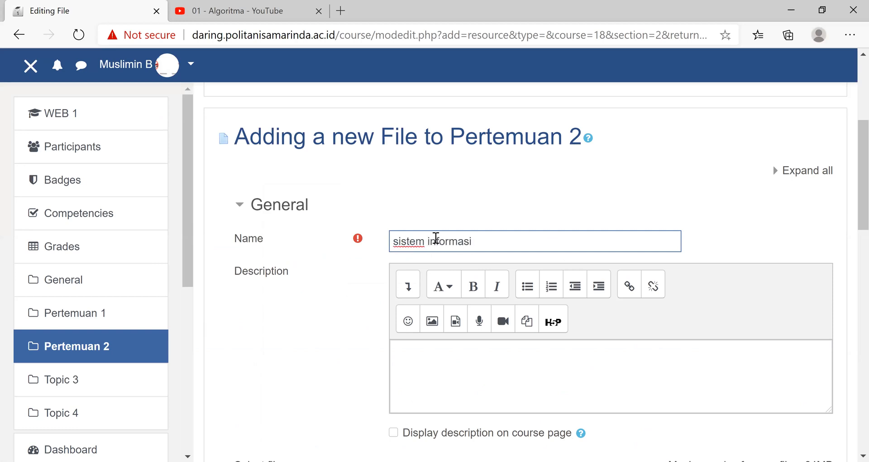
# - Upload "Pertemuan 2 - Kondisi.pptx" from the Sosilaisasi > Materi folder on the USB drive as the resource's file
pyautogui.click(448, 364)
pyautogui.scroll(-5, 451, 368)
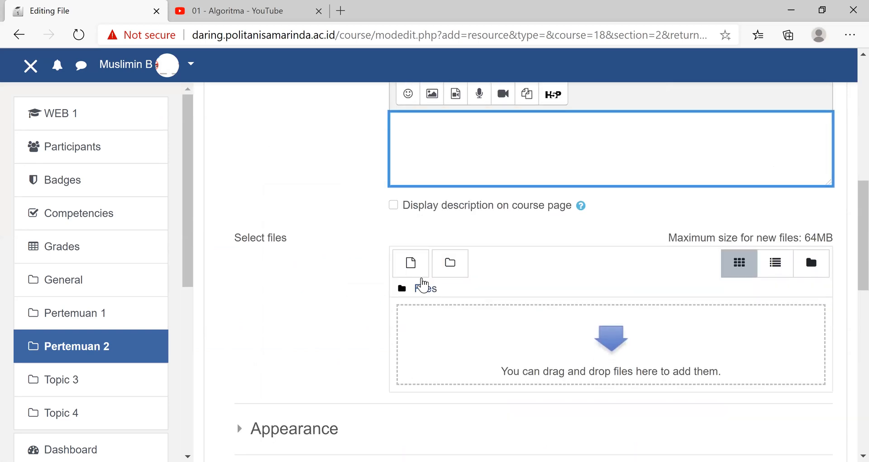
pyautogui.click(401, 251)
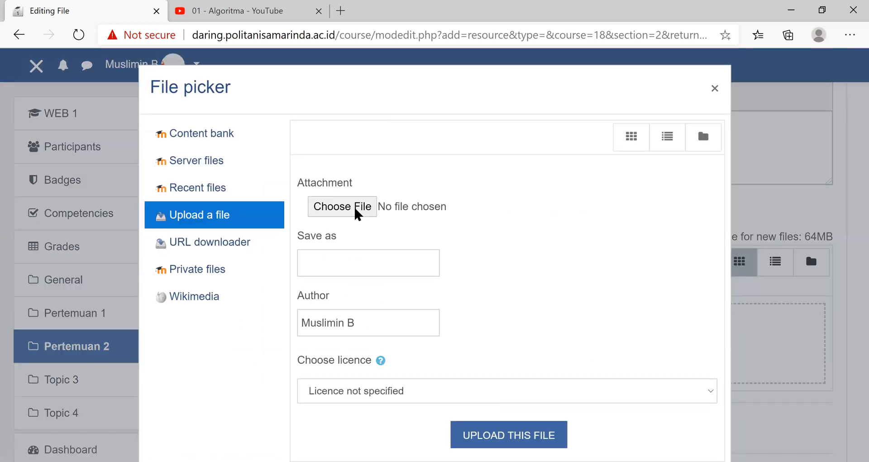
pyautogui.click(354, 205)
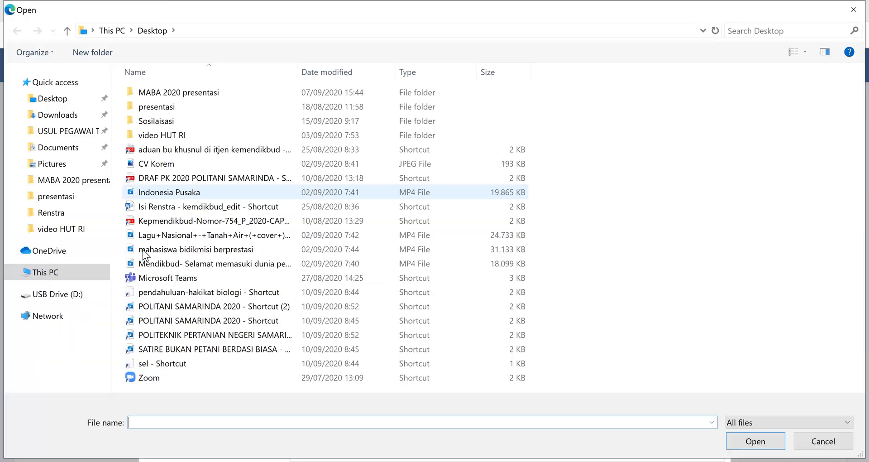
pyautogui.click(57, 294)
pyautogui.doubleClick(154, 263)
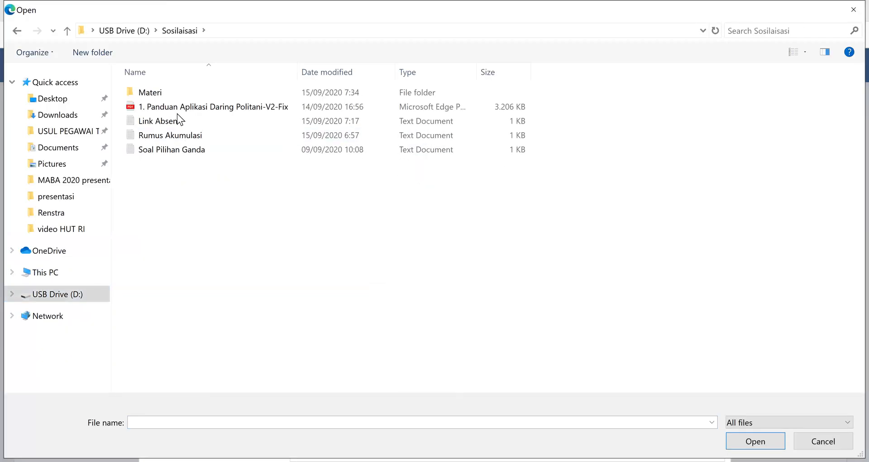
pyautogui.doubleClick(165, 91)
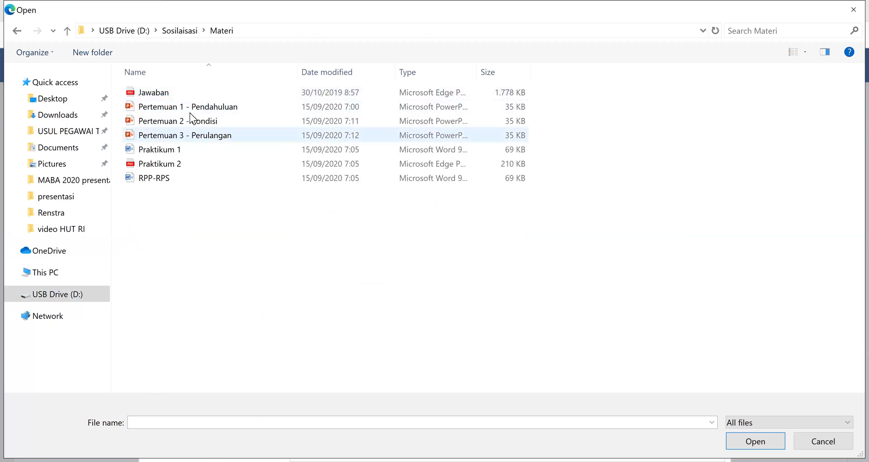
pyautogui.click(188, 122)
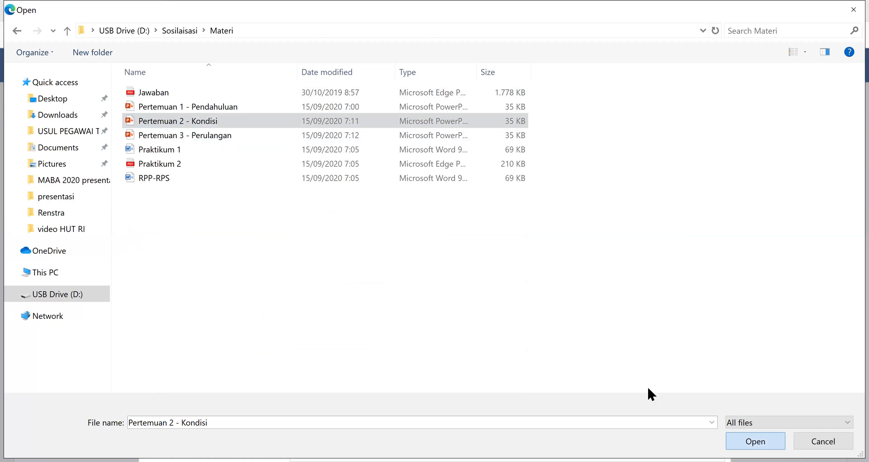
pyautogui.click(738, 438)
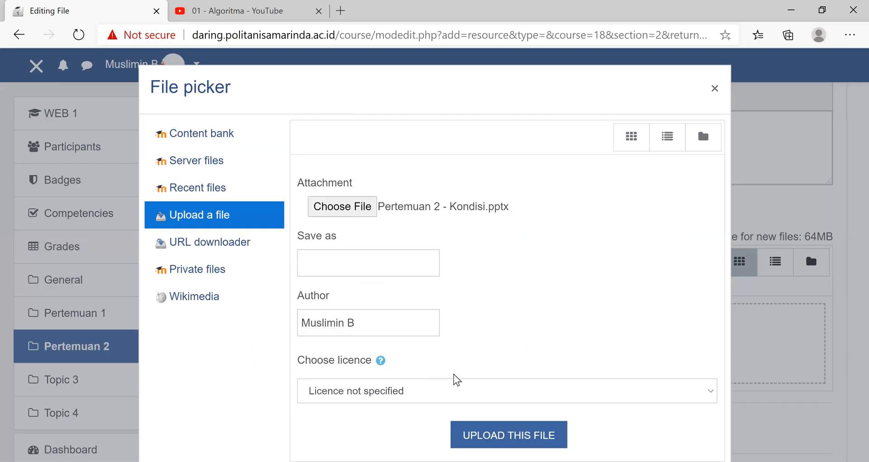
pyautogui.click(502, 435)
# - Save the "sistem informasi" file resource and return to the course
pyautogui.scroll(-2, 497, 141)
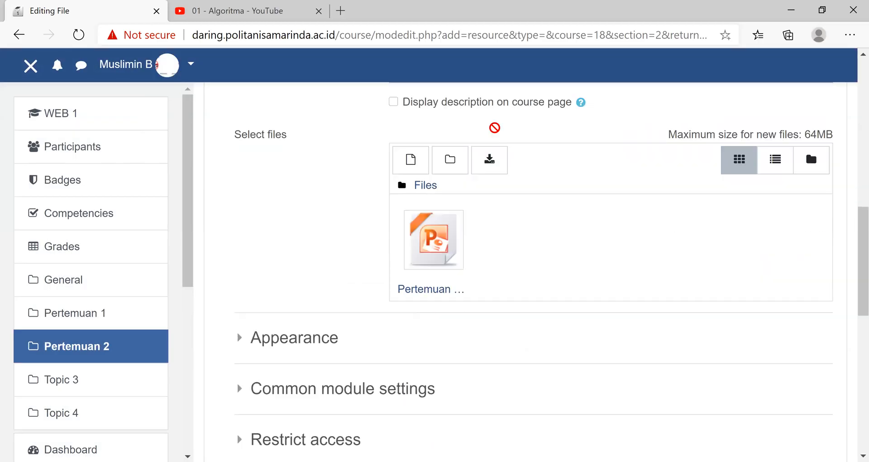
pyautogui.scroll(-5, 494, 128)
pyautogui.click(492, 126)
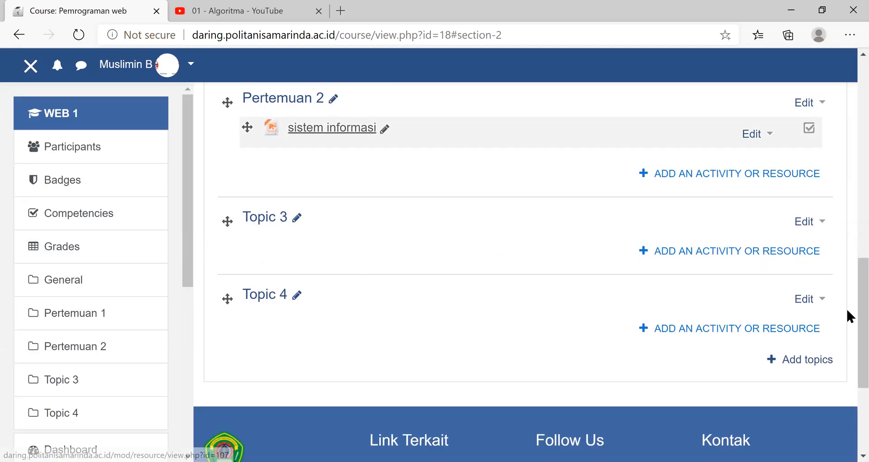
# - Add an Assignment to the Pertemuan 2 section and name it "Tugas 1- Internet"
pyautogui.scroll(1, 769, 285)
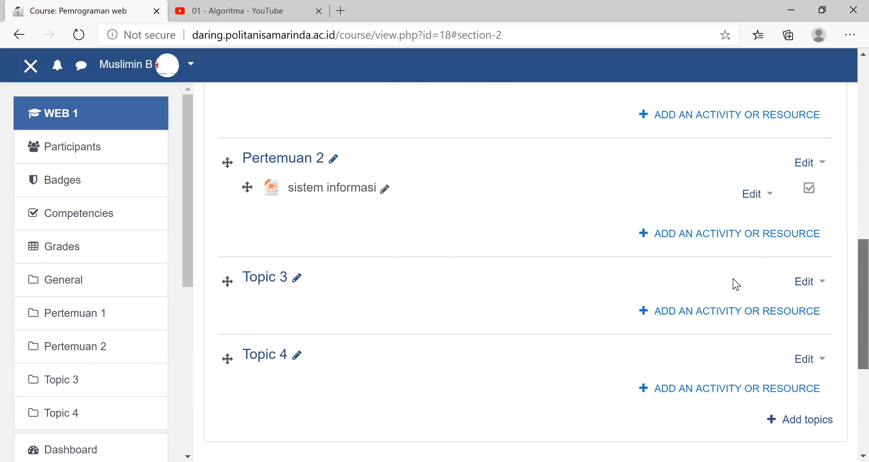
pyautogui.click(725, 240)
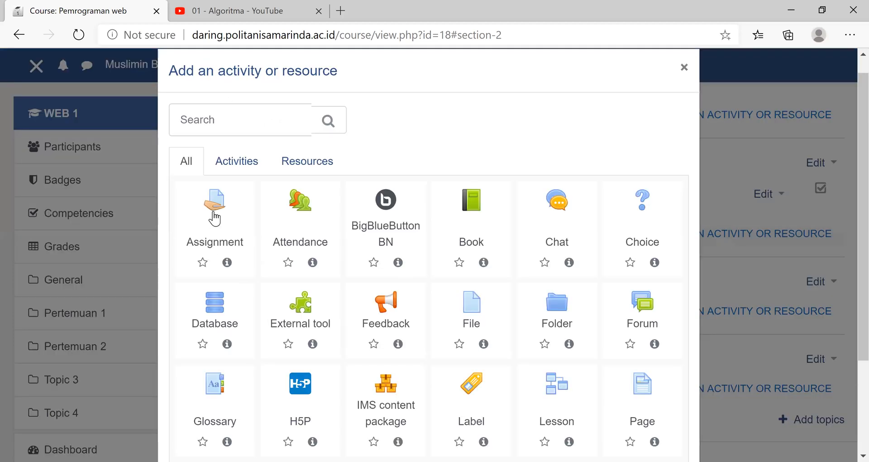
pyautogui.click(216, 201)
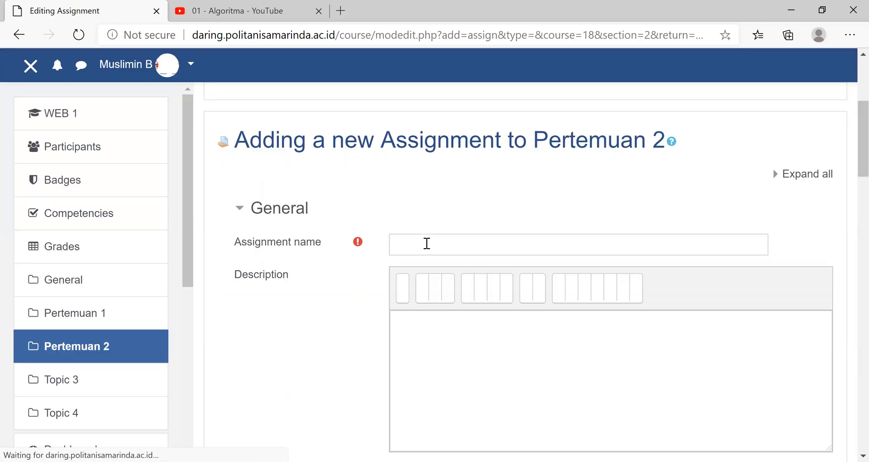
pyautogui.click(427, 243)
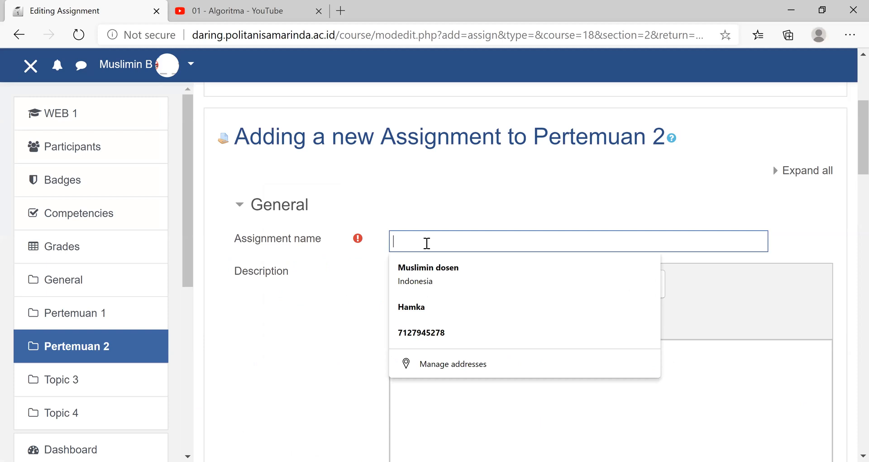
pyautogui.write('Tugas 1 - Internet')
pyautogui.click(468, 360)
pyautogui.scroll(-2, 468, 360)
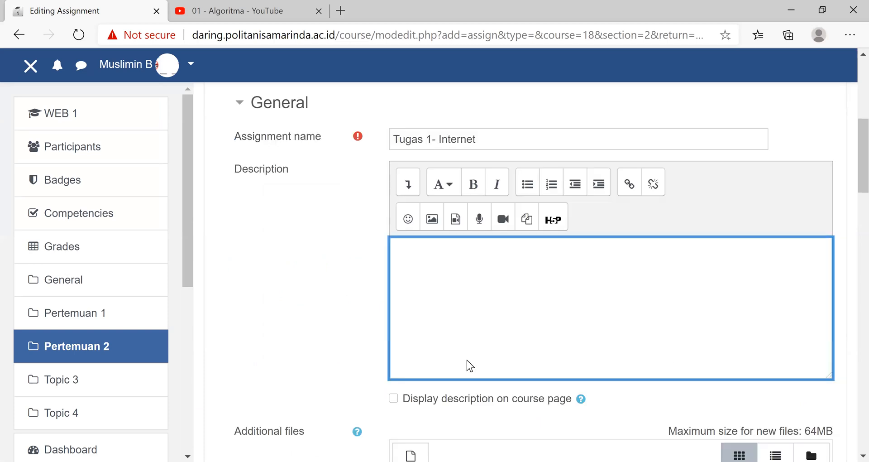
# - Enter "Kerjakan tugas dengan baik dan benar" as the assignment's description
pyautogui.scroll(-3, 467, 360)
pyautogui.write('Kerja')
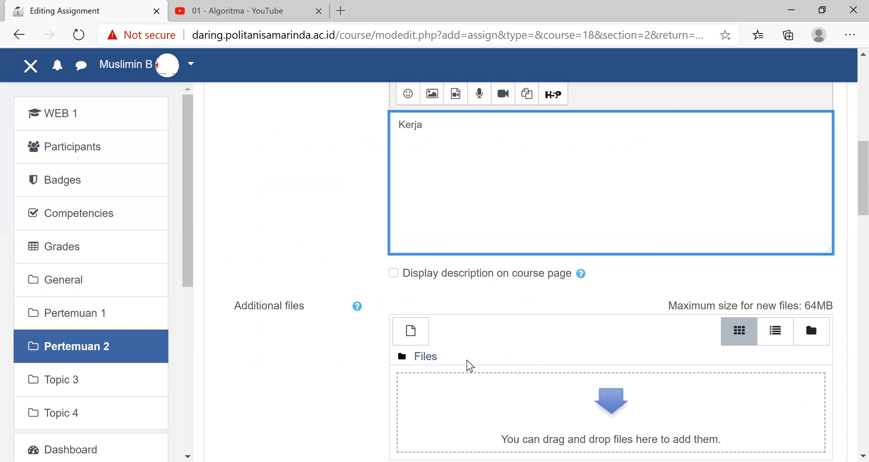
pyautogui.write('kan')
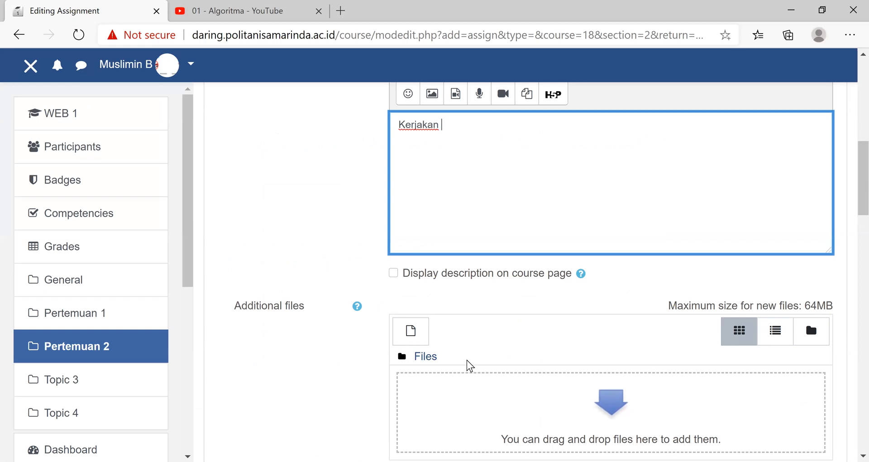
pyautogui.write(' tu')
pyautogui.write('denganb')
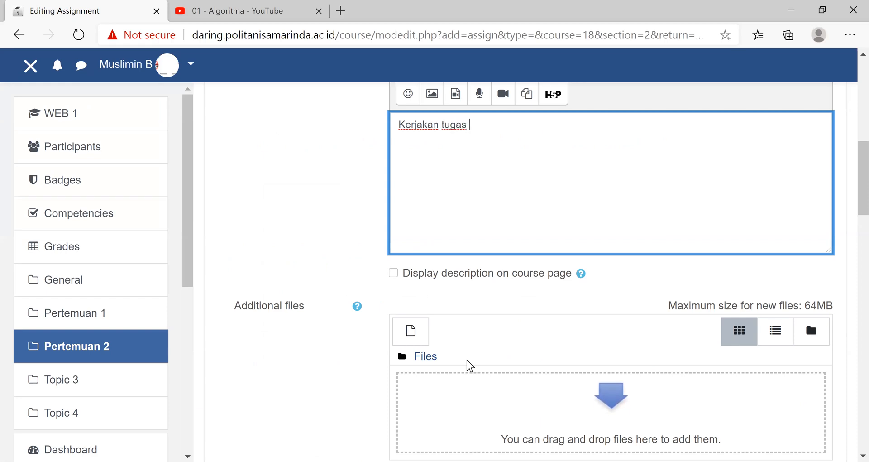
pyautogui.press('BackSpace')
pyautogui.write('baik dan benar')
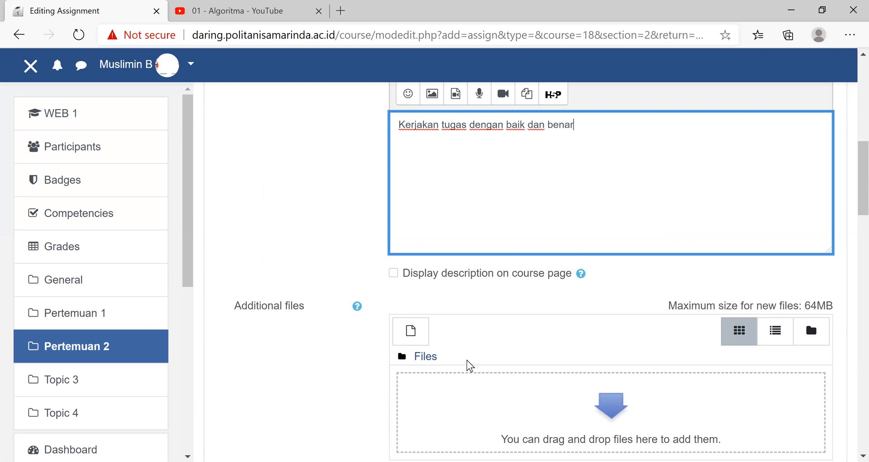
# - Keep the remaining assignment settings as they are, save the "Tugas 1- Internet" assignment and return to the course
pyautogui.scroll(-2, 468, 362)
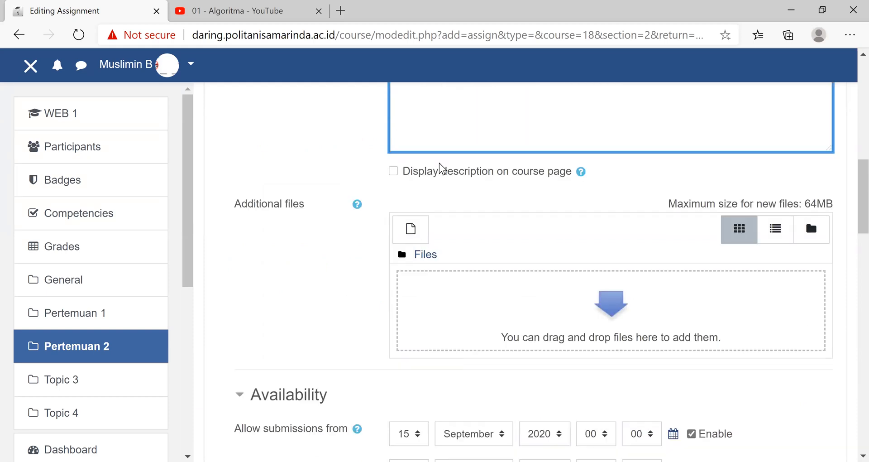
pyautogui.scroll(-3, 436, 145)
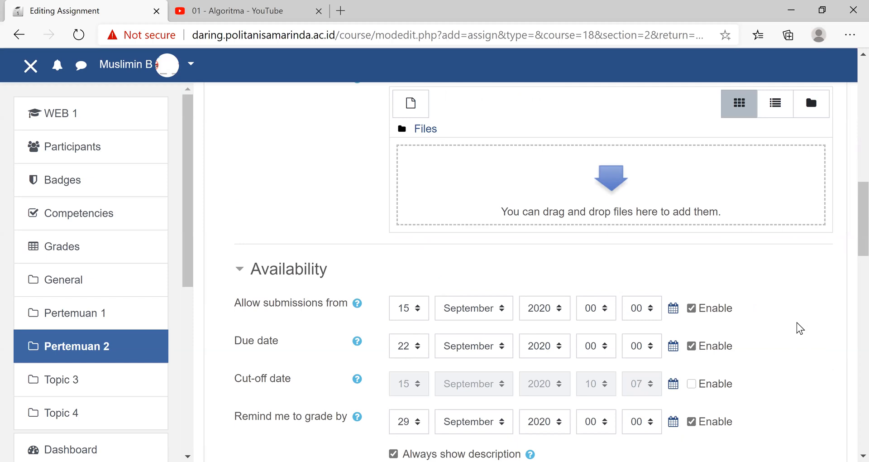
pyautogui.scroll(-15, 800, 328)
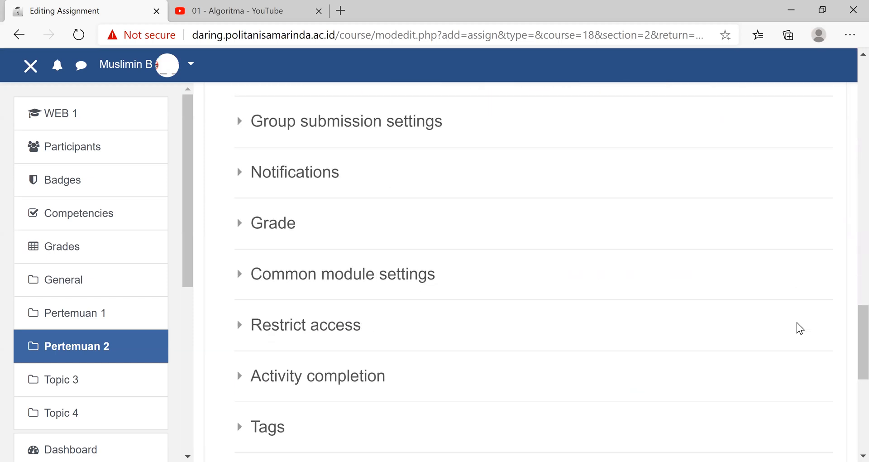
pyautogui.scroll(-5, 505, 312)
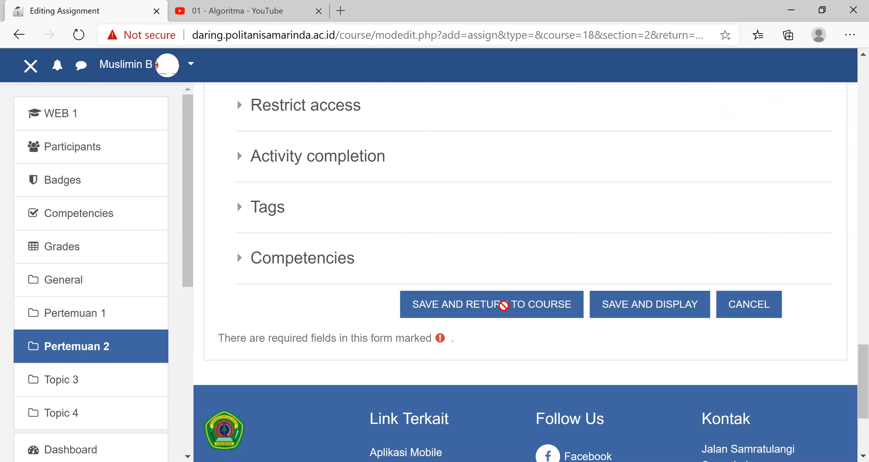
pyautogui.click(502, 305)
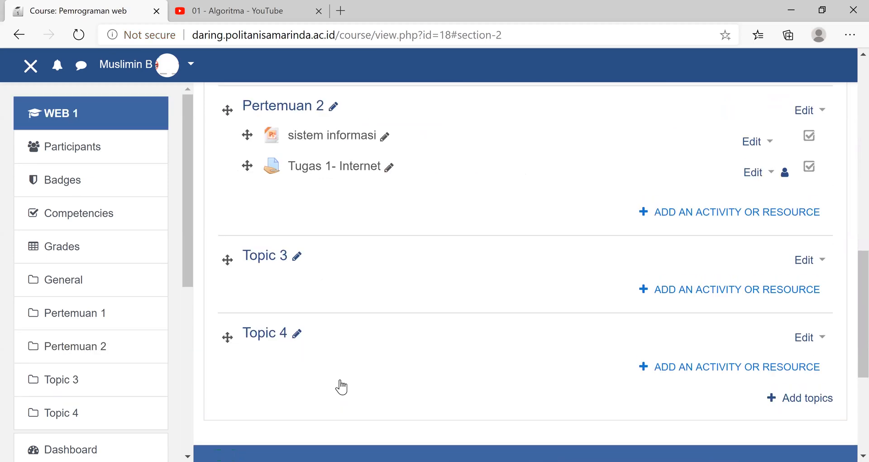
# - Open the "Tugas 1- Internet" assignment in Pertemuan 2 and review its description and grading summary
pyautogui.scroll(4, 339, 386)
pyautogui.click(330, 388)
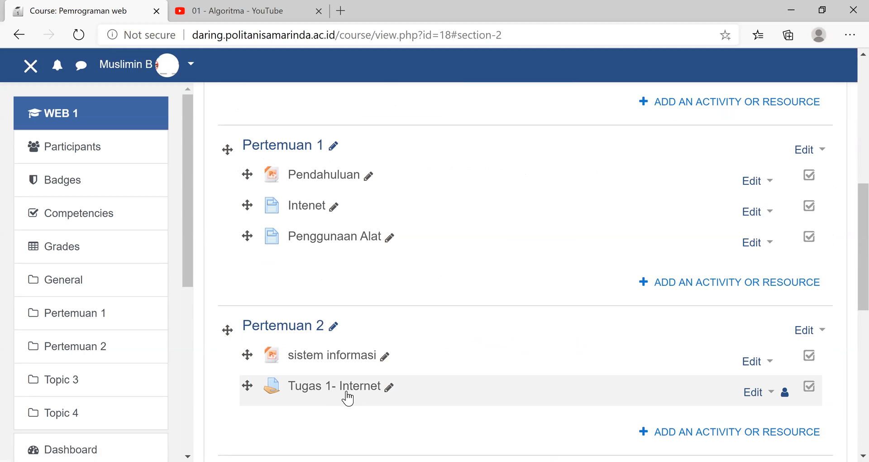
pyautogui.click(347, 393)
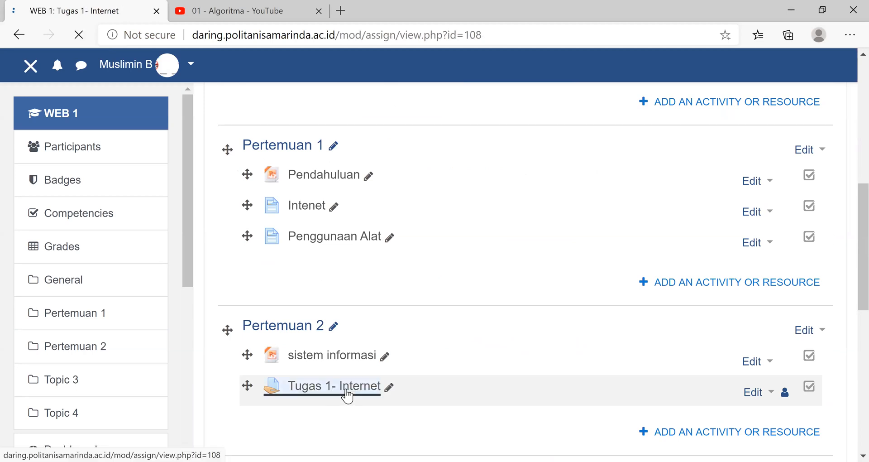
pyautogui.scroll(-10, 402, 360)
pyautogui.scroll(5, 462, 374)
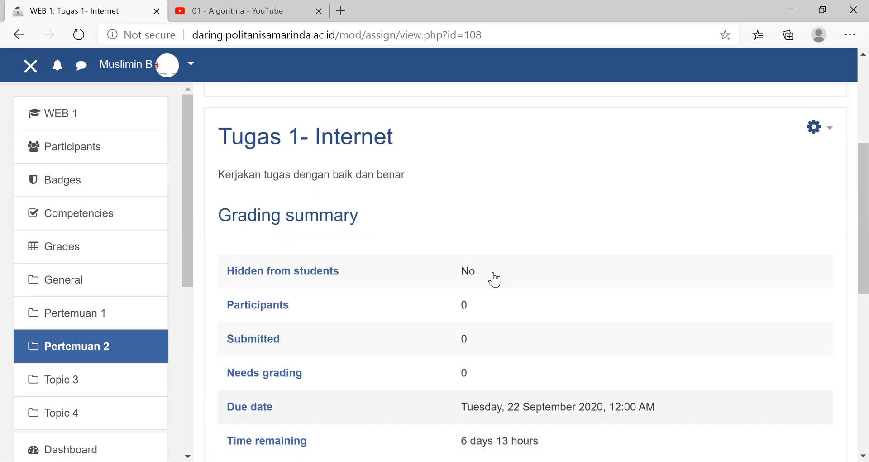
pyautogui.scroll(-5, 475, 278)
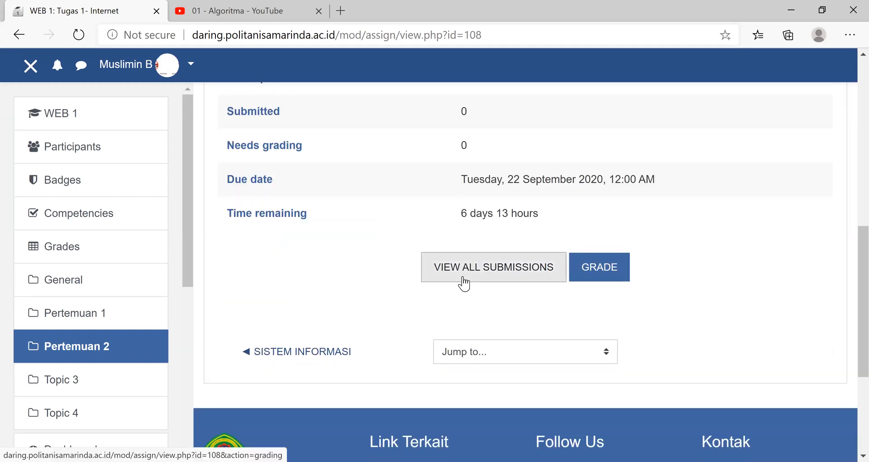
# - Open the assignment's settings for editing and choose "Praktikum 1.doc" from the Sosilaisasi > Materi folder on the USB drive as an additional file
pyautogui.scroll(5, 833, 132)
pyautogui.click(828, 131)
pyautogui.click(742, 146)
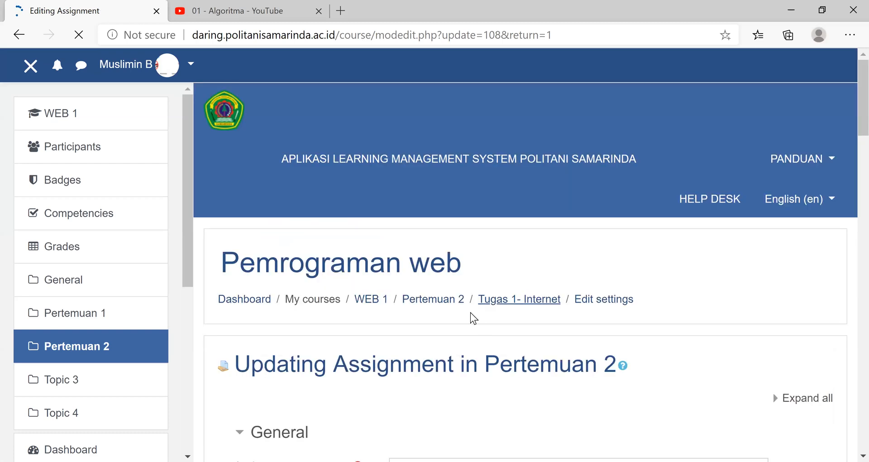
pyautogui.scroll(-8, 421, 331)
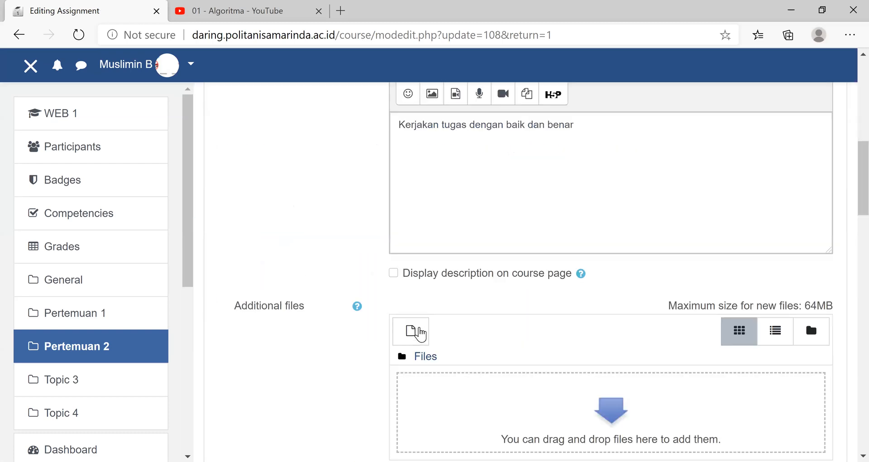
pyautogui.click(413, 330)
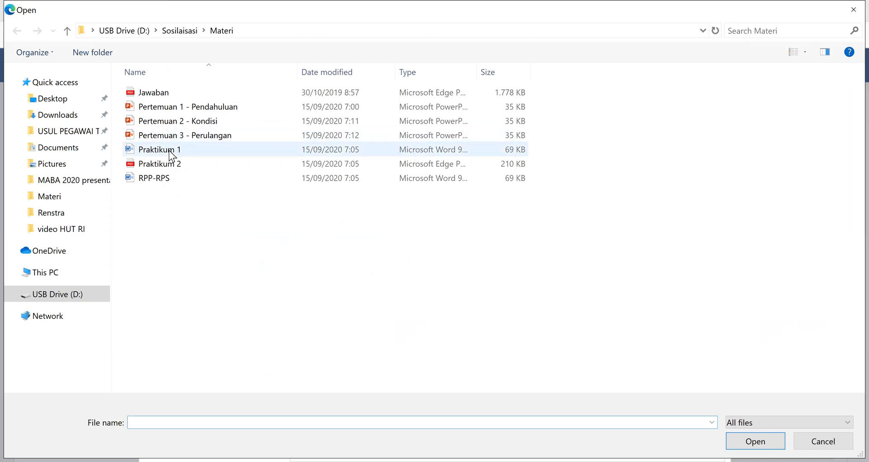
pyautogui.click(169, 151)
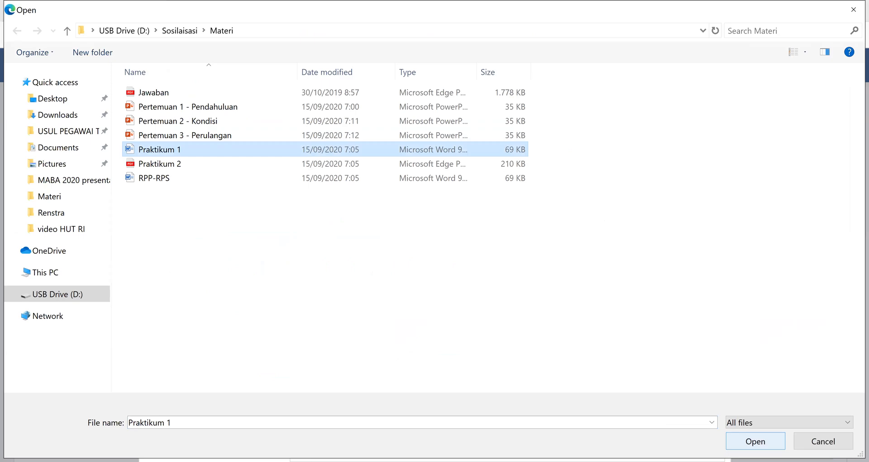
pyautogui.press('Return')
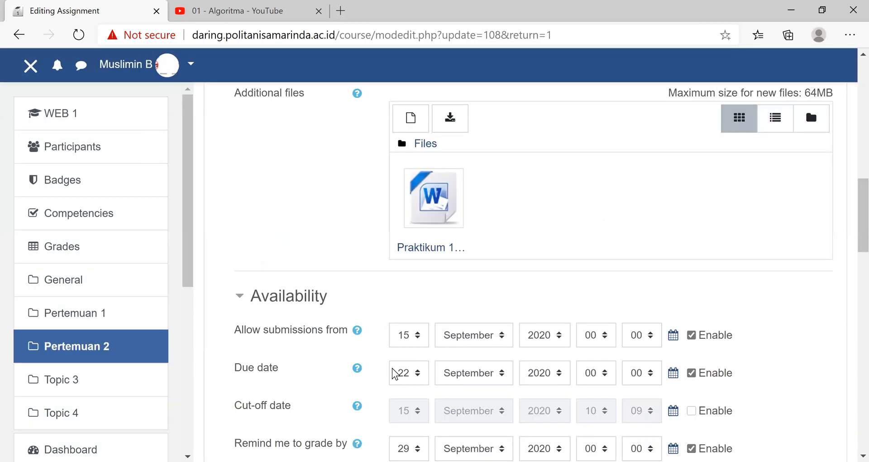
# - Upload the chosen attachment, save the updated assignment and return to the course
pyautogui.scroll(-8, 392, 369)
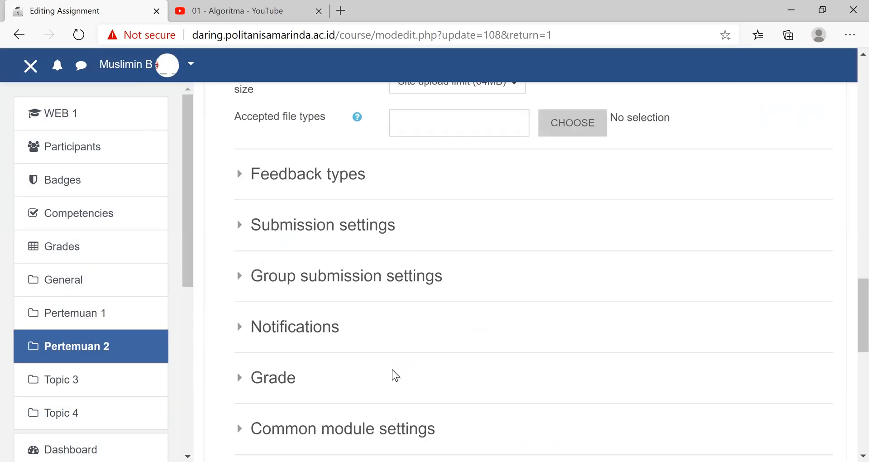
pyautogui.scroll(-6, 392, 369)
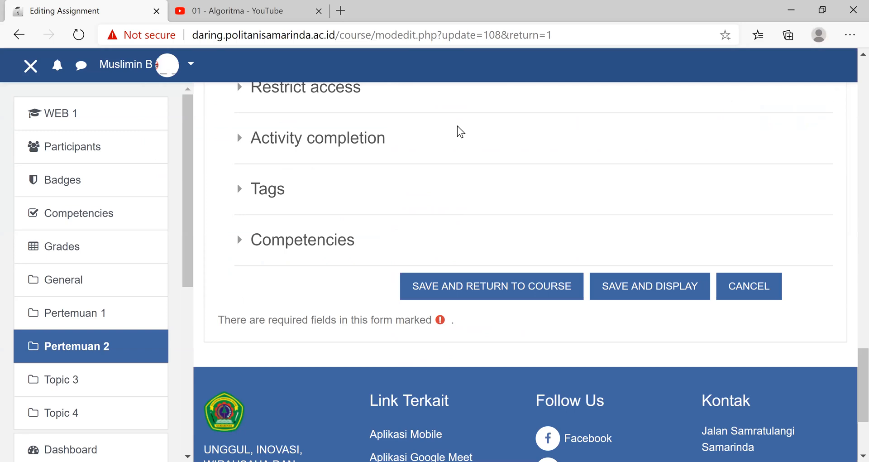
pyautogui.scroll(-3, 457, 131)
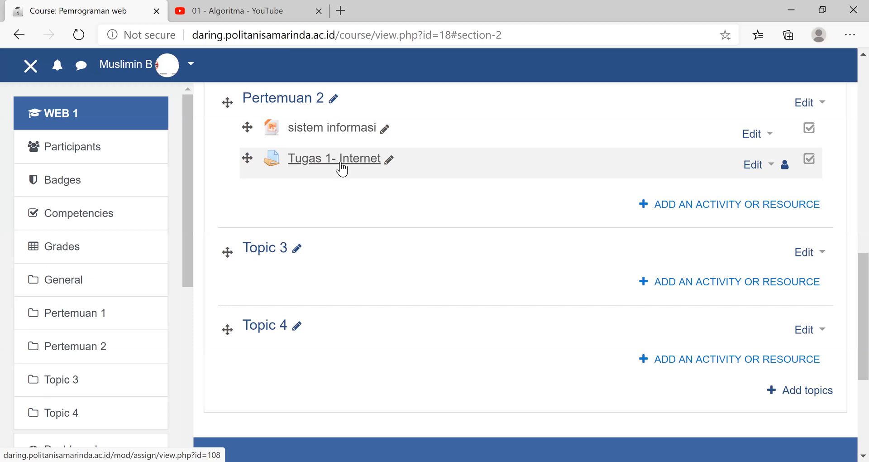
# - Open the "Tugas 1- Internet" assignment again and check its attached file and grading summary
pyautogui.click(342, 168)
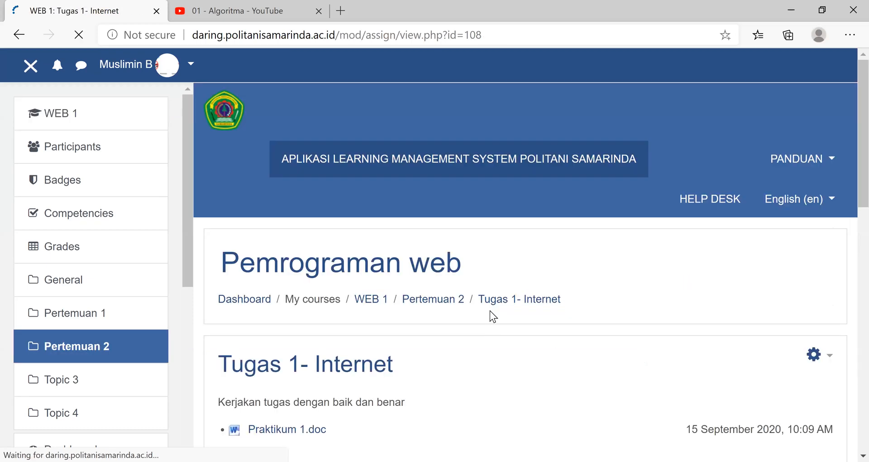
pyautogui.scroll(-10, 491, 316)
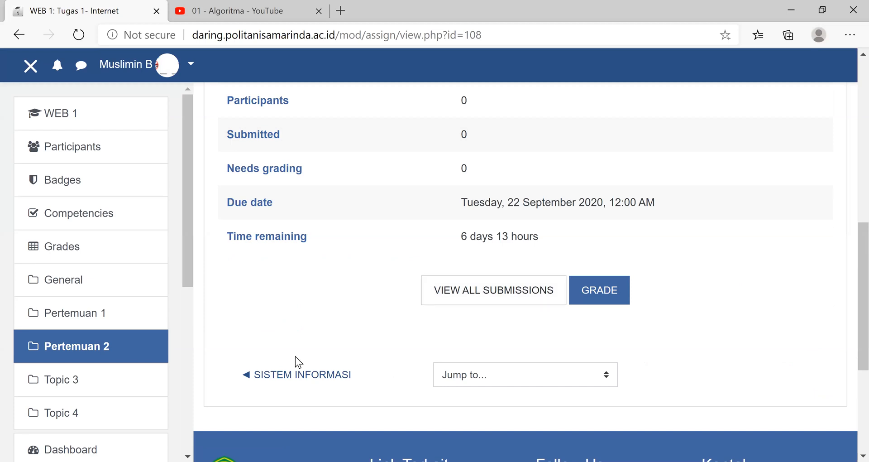
pyautogui.scroll(5, 267, 308)
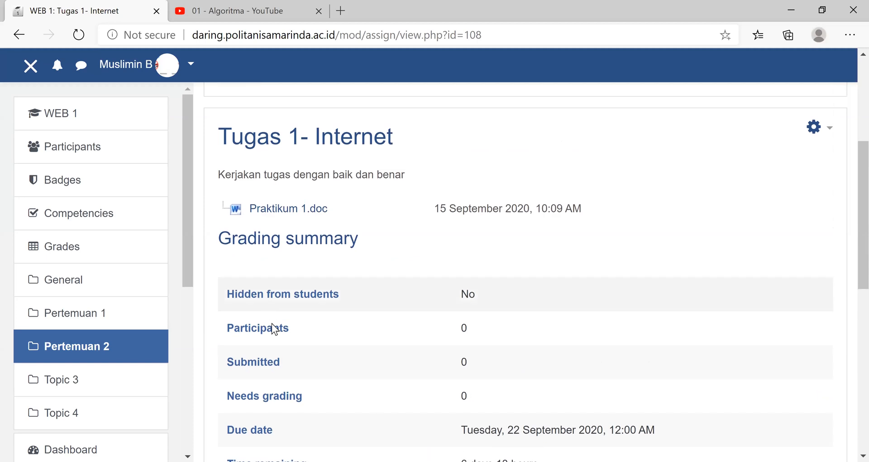
pyautogui.scroll(-5, 309, 379)
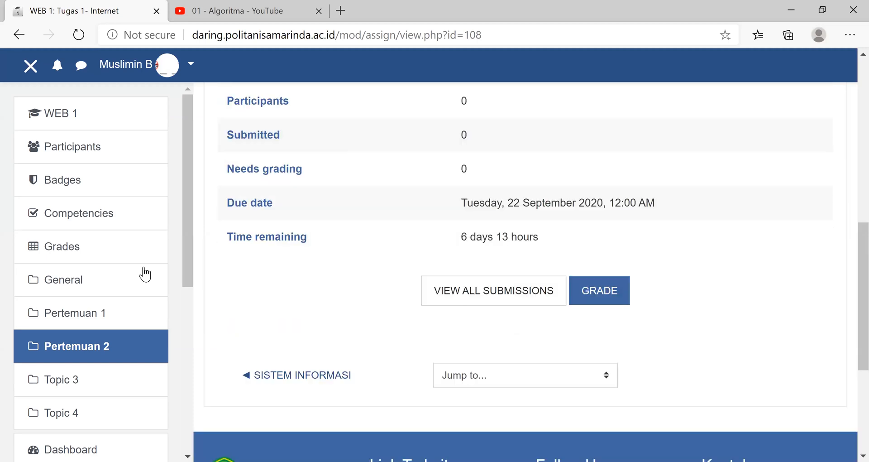
# - Return to the WEB 1 course page and look over the Pertemuan 1 and Pertemuan 2 contents
pyautogui.click(67, 116)
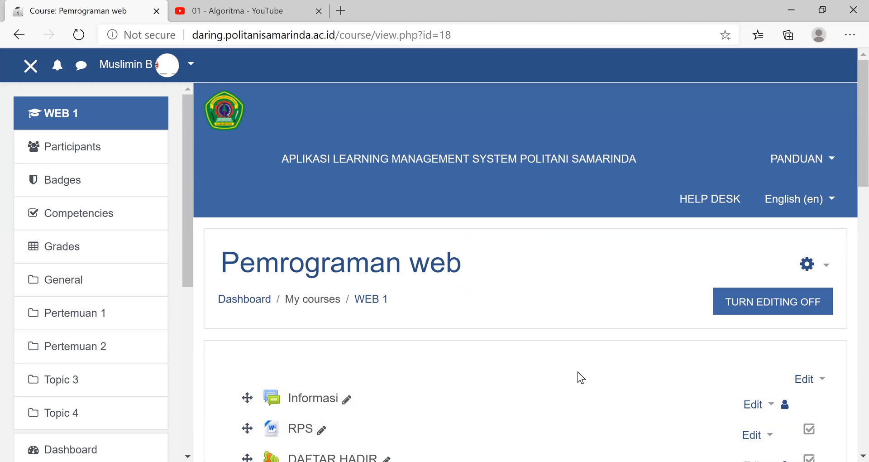
pyautogui.scroll(-5, 578, 377)
pyautogui.scroll(-5, 578, 378)
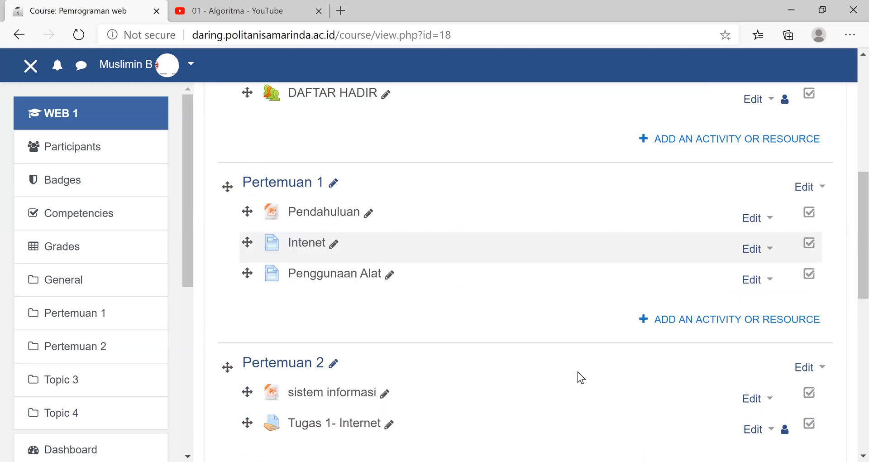
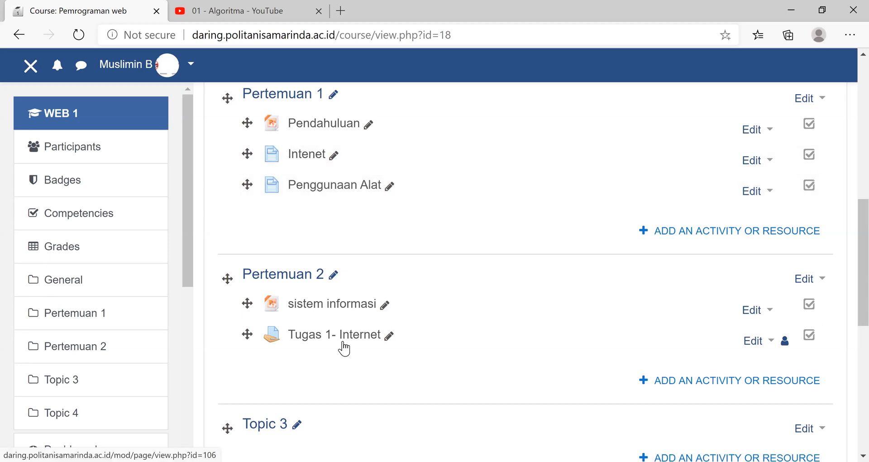
# - Rename the Topic 3 section as "Pertemuan 3"
pyautogui.click(737, 388)
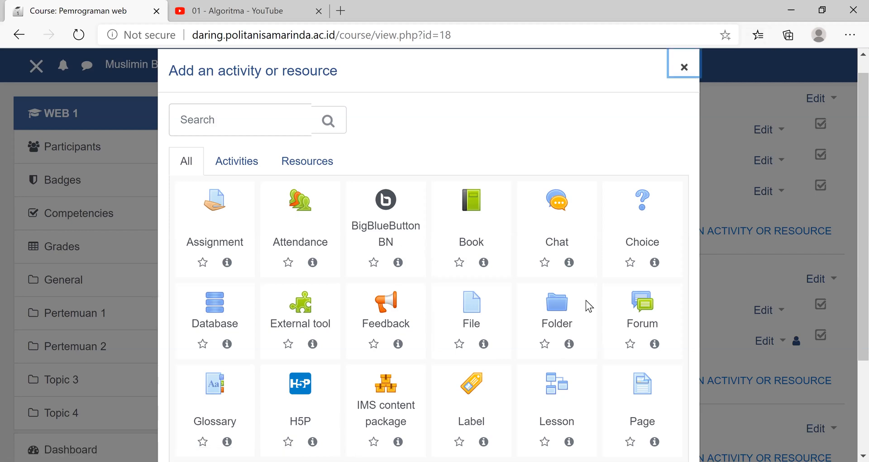
pyautogui.click(683, 179)
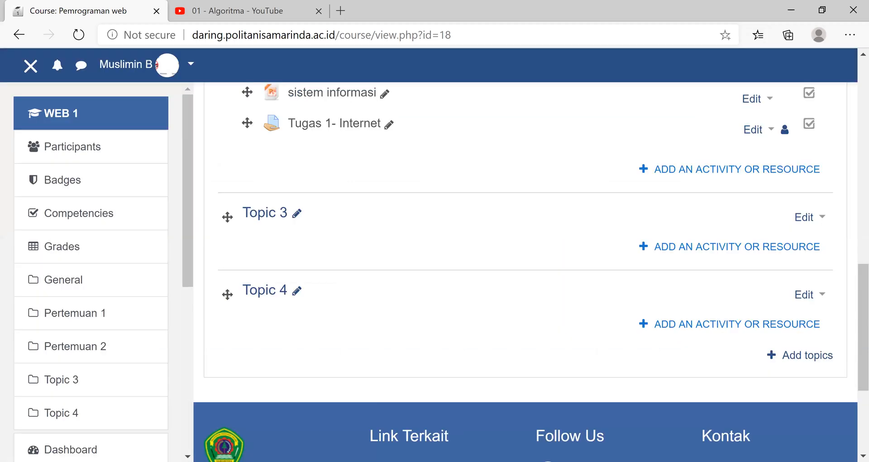
pyautogui.scroll(5, 300, 420)
pyautogui.click(299, 420)
pyautogui.write('p')
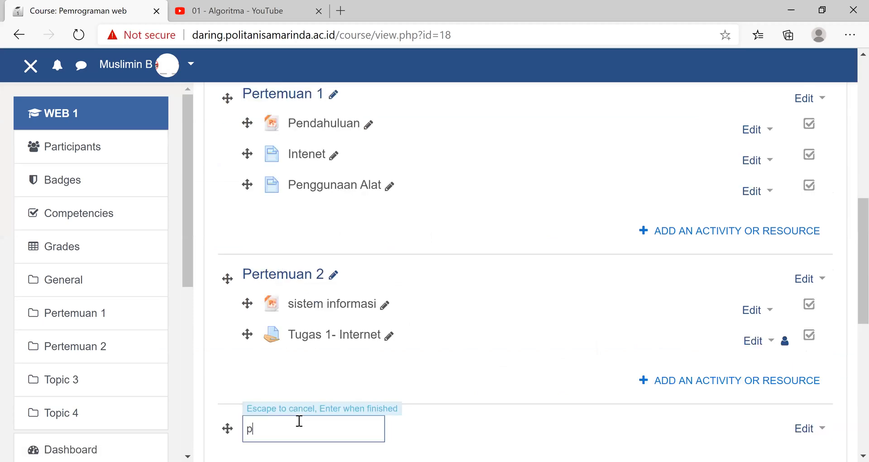
pyautogui.write('e')
pyautogui.press('BackSpace')
pyautogui.press('BackSpace')
pyautogui.write('Pertemuan 3')
pyautogui.press('Return')
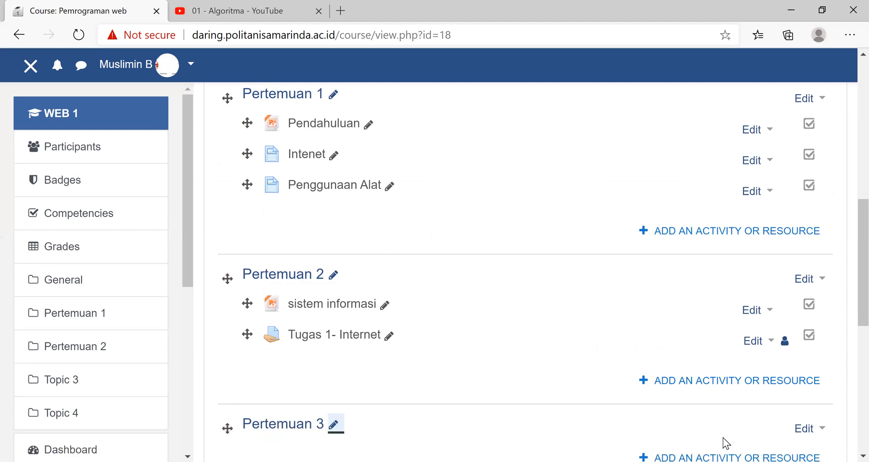
# - Add a folder named "Kumpulan Jurnal" to Pertemuan 3, save it and return to the course
pyautogui.scroll(-4, 701, 303)
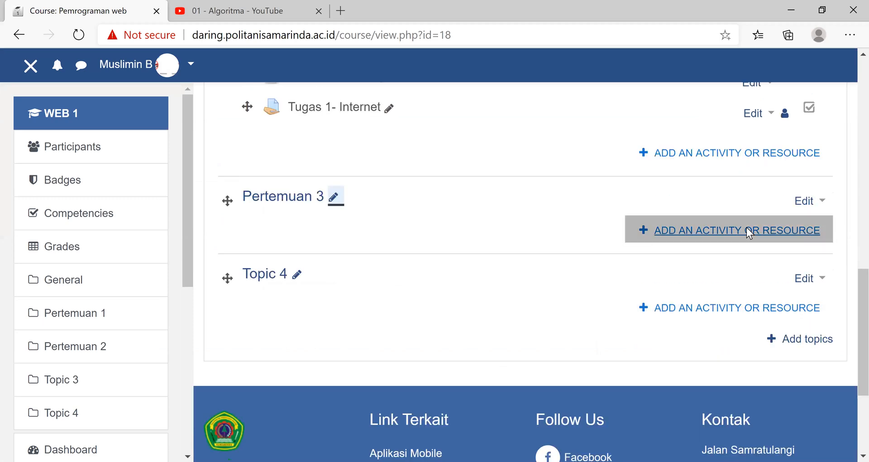
pyautogui.click(678, 301)
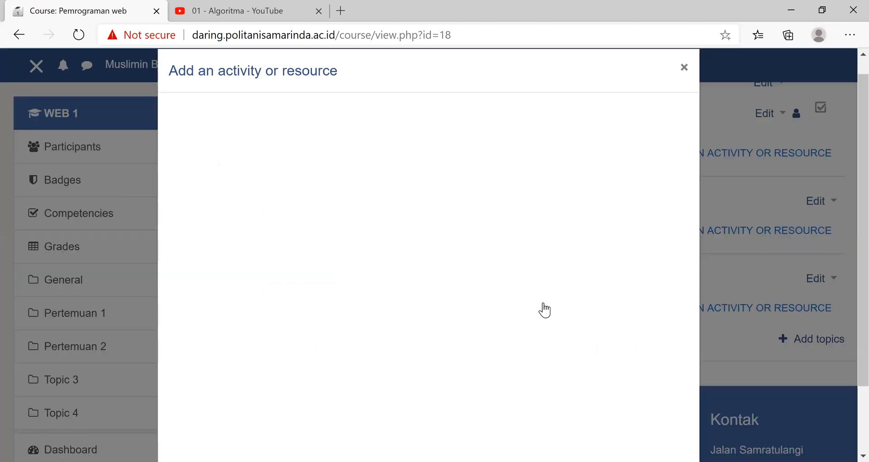
pyautogui.click(544, 303)
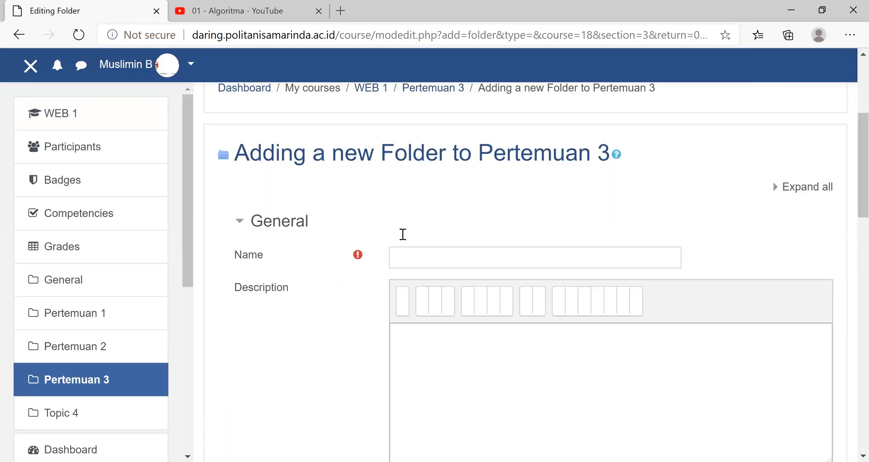
pyautogui.click(403, 234)
pyautogui.write('Kumpul')
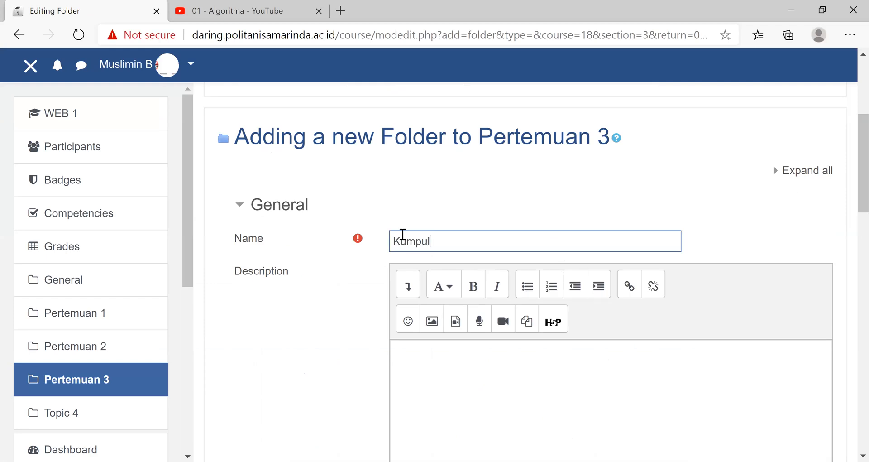
pyautogui.write('an Jurnal')
pyautogui.scroll(-6, 363, 293)
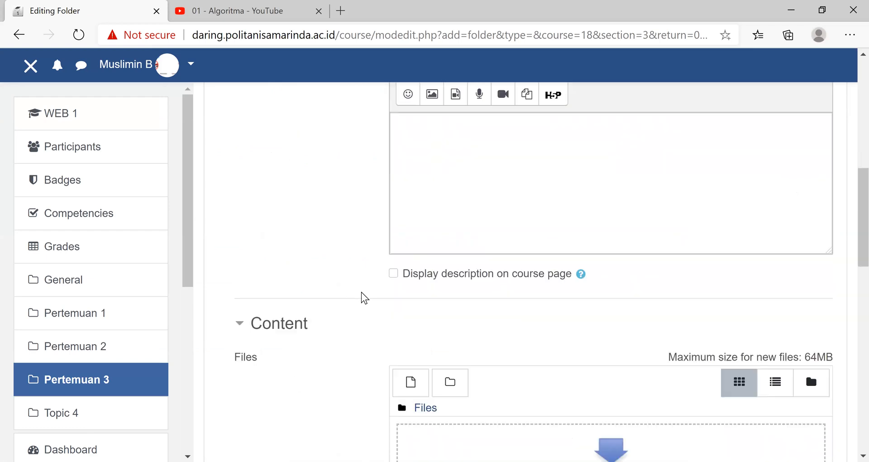
pyautogui.scroll(-10, 390, 336)
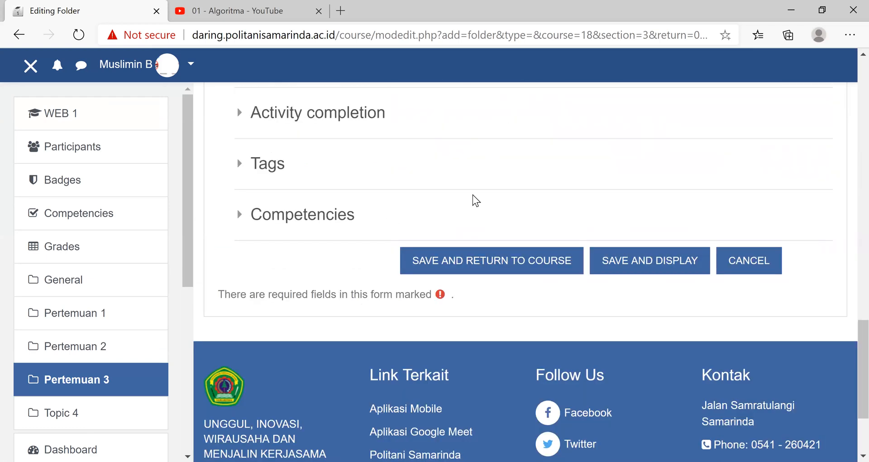
pyautogui.scroll(-3, 339, 148)
pyautogui.click(447, 128)
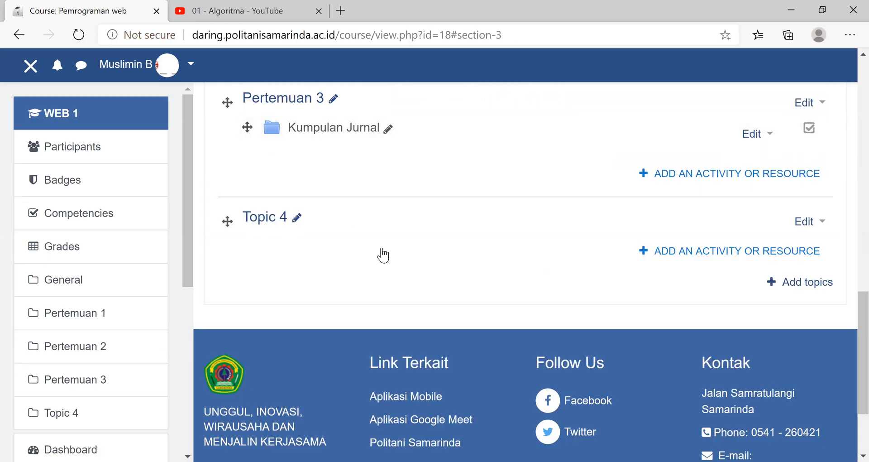
# - Start a new forum in Pertemuan 3 and name it "Tanya Jawab"
pyautogui.scroll(5, 540, 352)
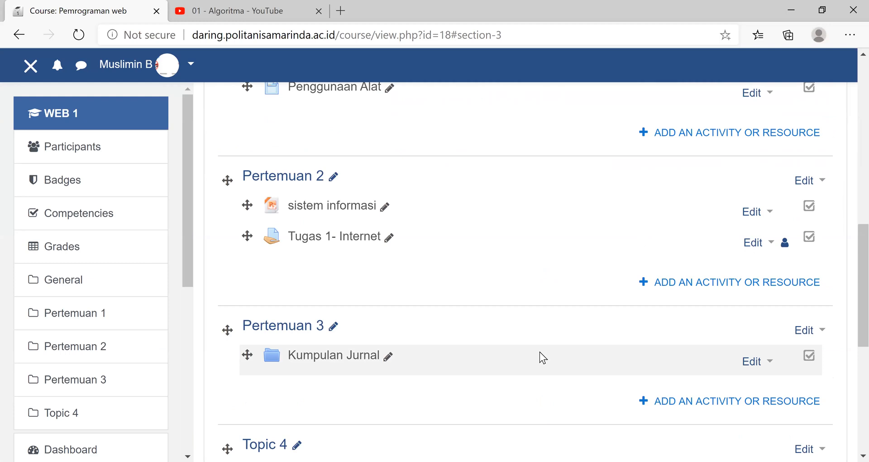
pyautogui.click(686, 401)
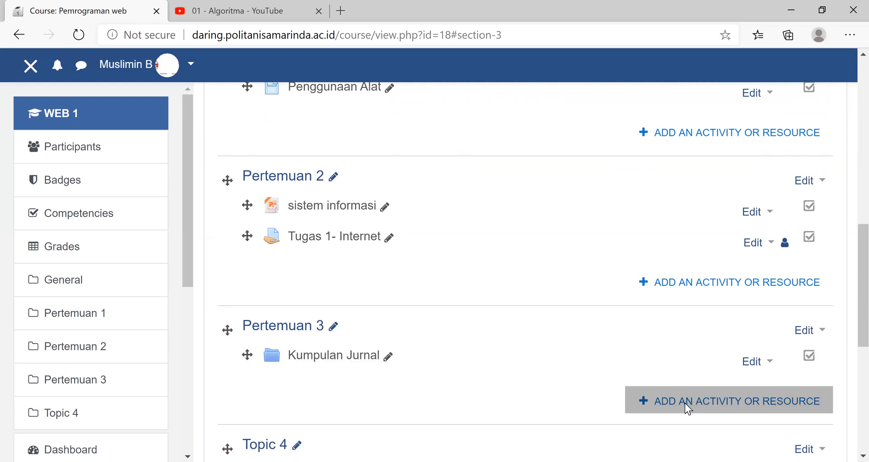
pyautogui.click(686, 403)
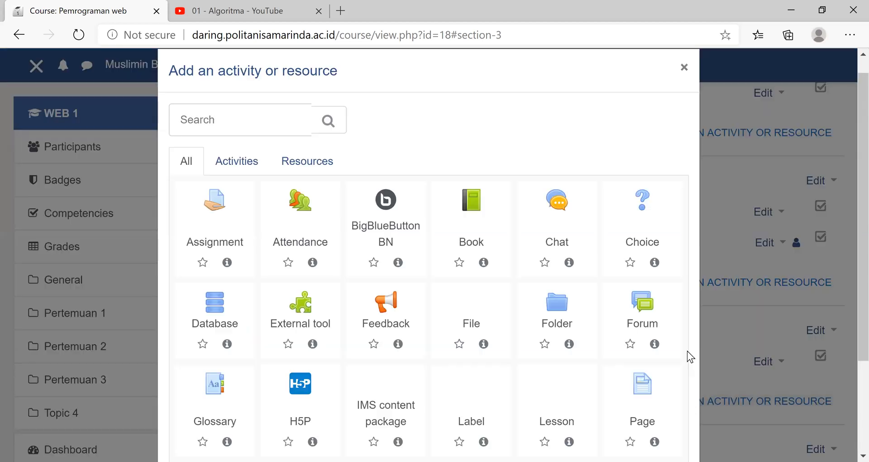
pyautogui.click(645, 311)
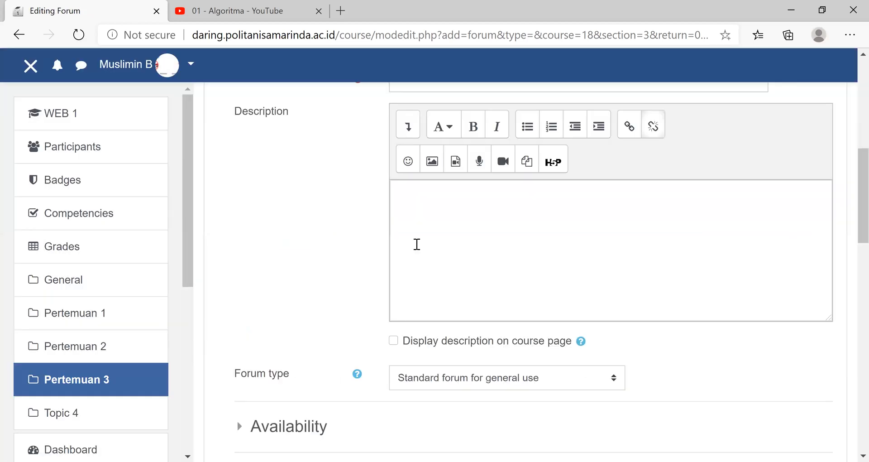
pyautogui.scroll(3, 417, 244)
pyautogui.click(417, 244)
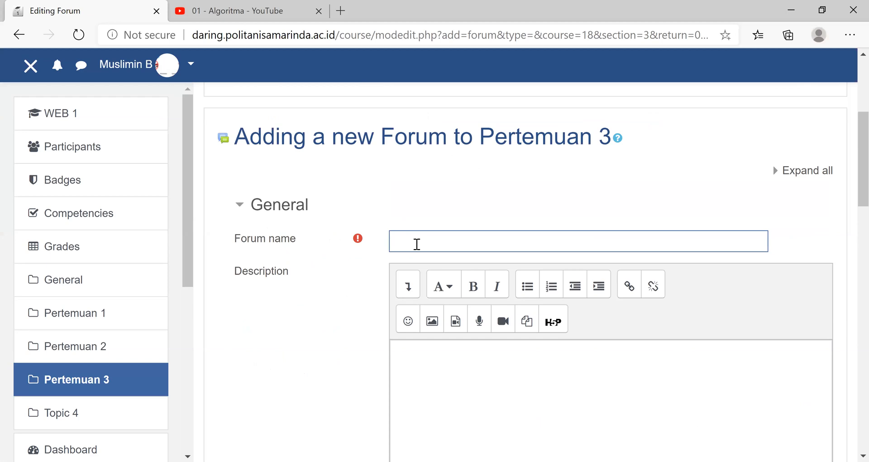
pyautogui.write('Tanya Jawab')
# - Enter "Tanya jawab tentang internet" as the forum's description
pyautogui.click(424, 358)
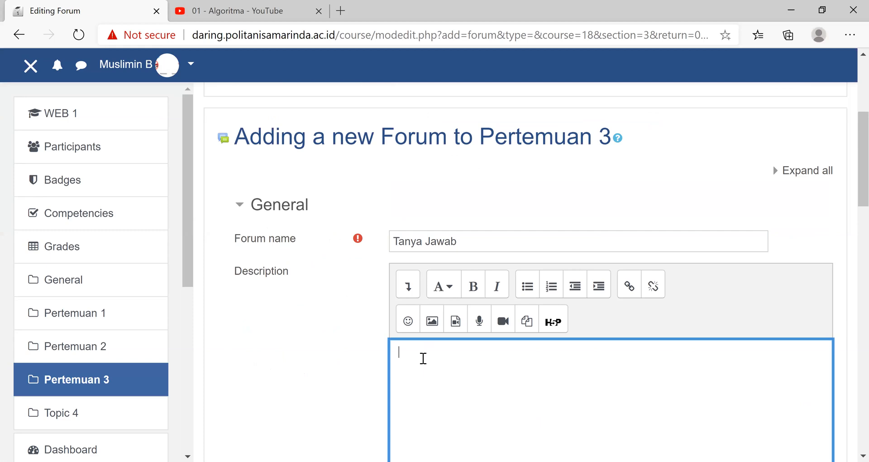
pyautogui.write('Tanya jab')
pyautogui.press('BackSpace')
pyautogui.write('wab tenatng')
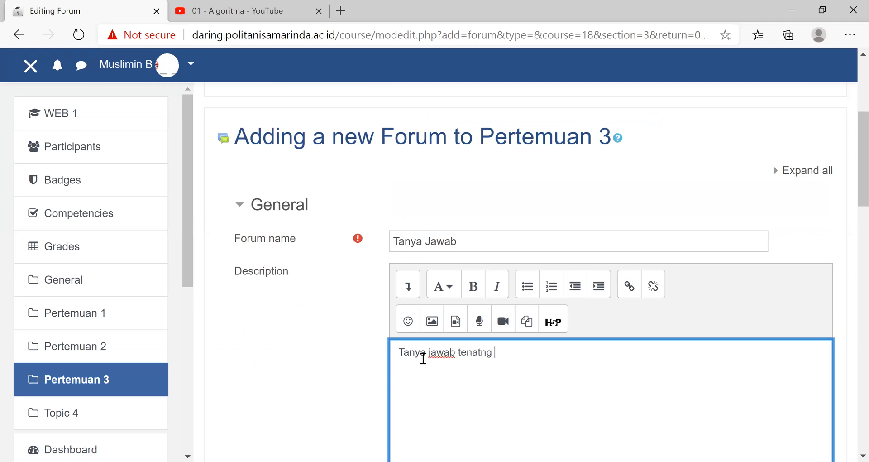
pyautogui.press('BackSpace')
pyautogui.press('BackSpace')
pyautogui.press('BackSpace')
pyautogui.press('BackSpace')
pyautogui.press('BackSpace')
pyautogui.write('tang internet')
# - Save the new forum with its remaining settings at their defaults and return to the course
pyautogui.scroll(-1, 458, 385)
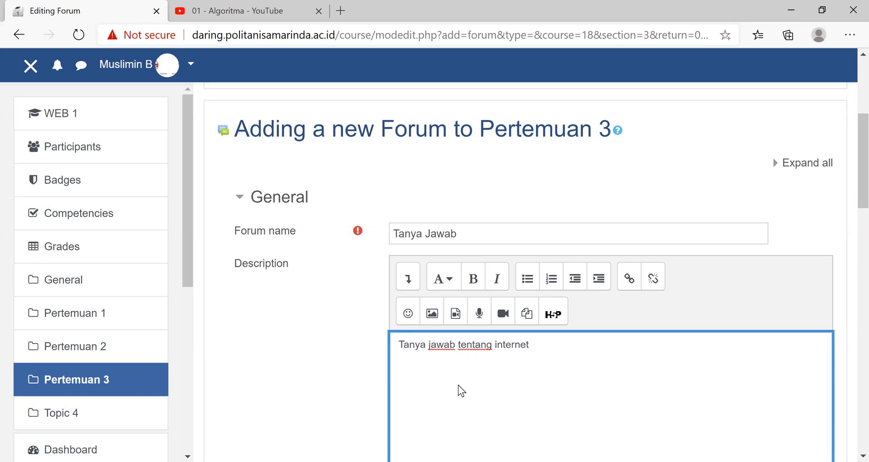
pyautogui.scroll(-5, 458, 385)
pyautogui.scroll(-10, 458, 385)
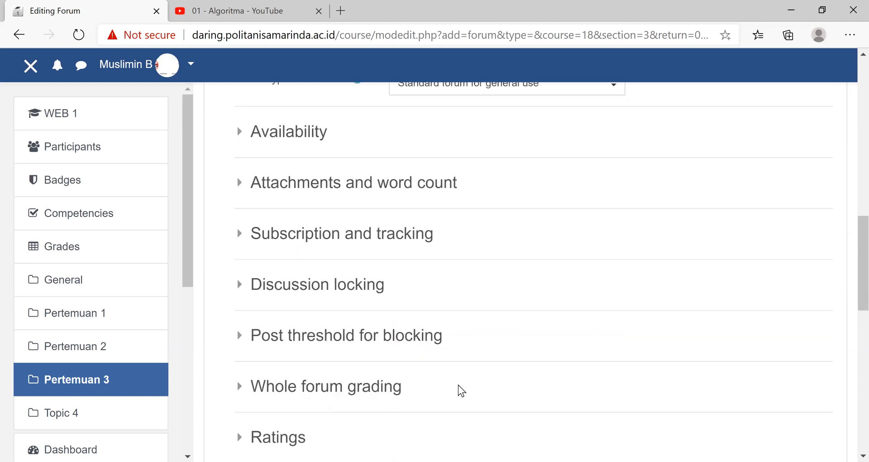
pyautogui.scroll(-2, 475, 311)
pyautogui.scroll(-3, 491, 132)
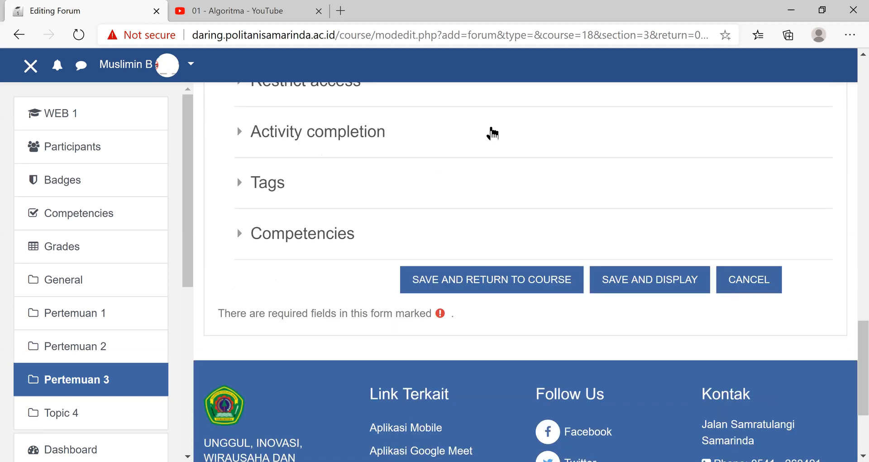
pyautogui.scroll(-3, 491, 126)
pyautogui.click(497, 128)
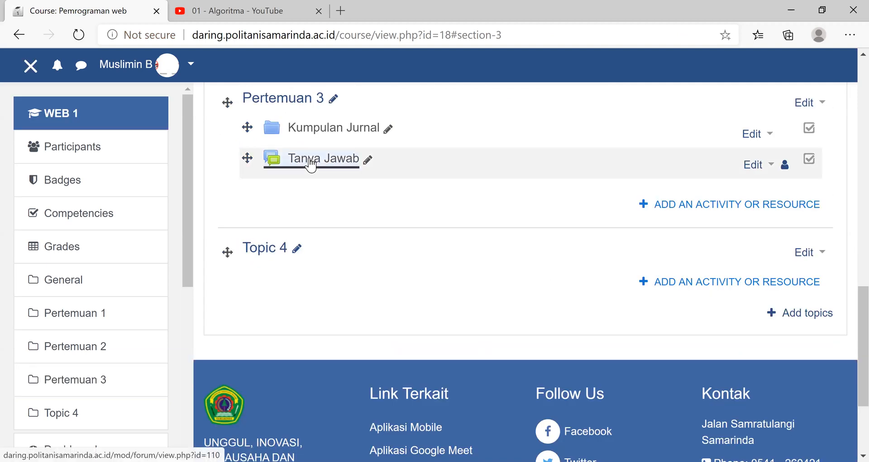
# - Open the "Tanya Jawab" forum and start a new discussion topic with the subject "Perkembangan Teknologi"
pyautogui.click(312, 163)
pyautogui.scroll(-3, 438, 202)
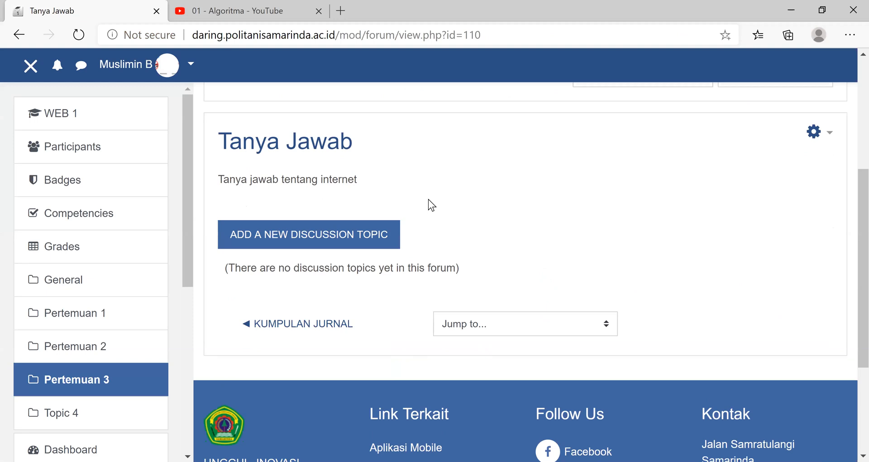
pyautogui.click(302, 240)
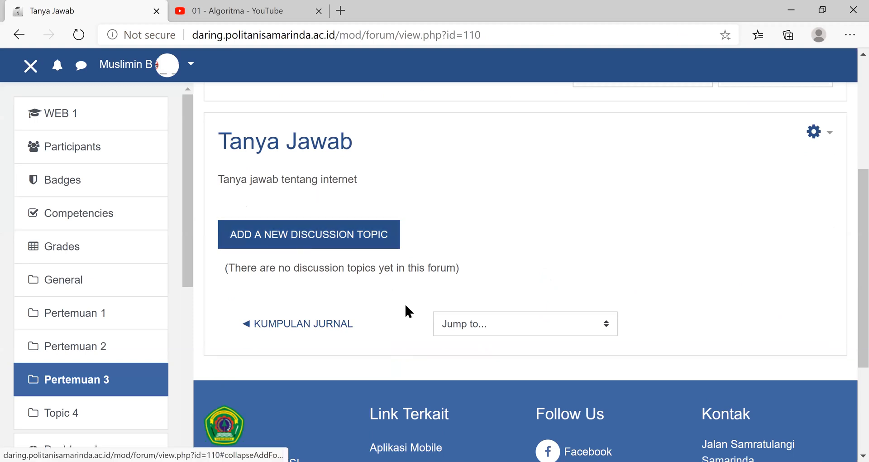
pyautogui.click(430, 281)
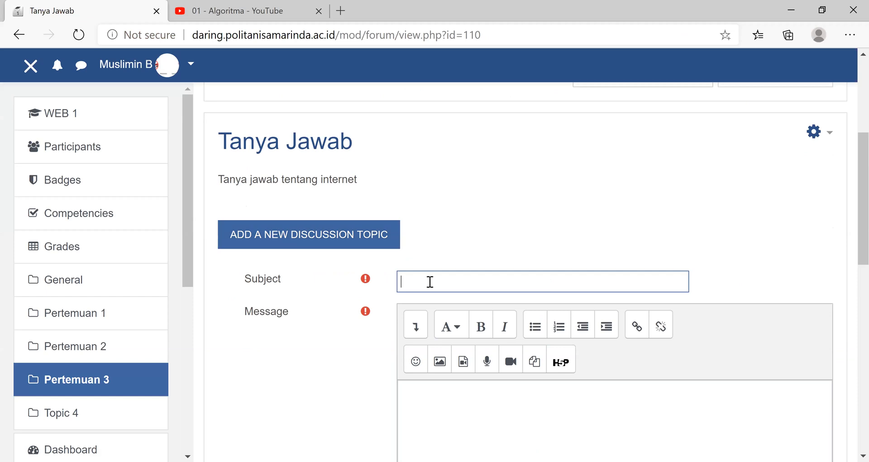
pyautogui.write('Perkembangan Teknologi')
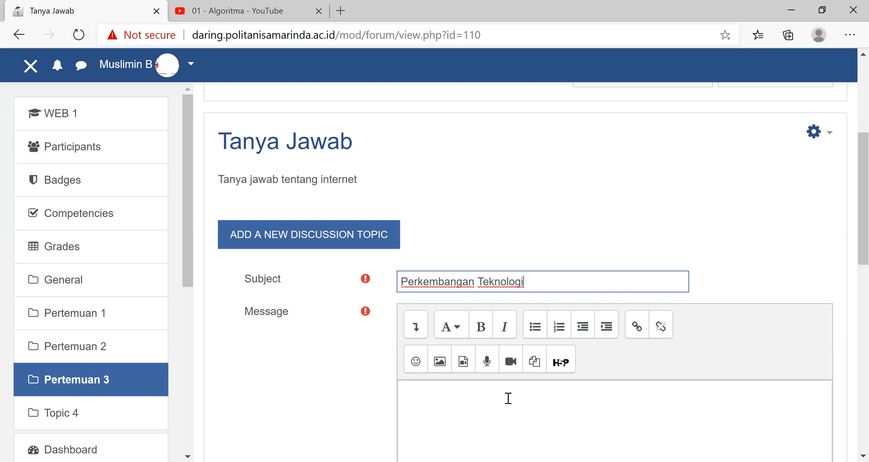
# - Write the message "Analisislah sebuah kasus tentang penerapan teknologi?" and post the topic to the forum
pyautogui.scroll(-5, 510, 264)
pyautogui.click(494, 209)
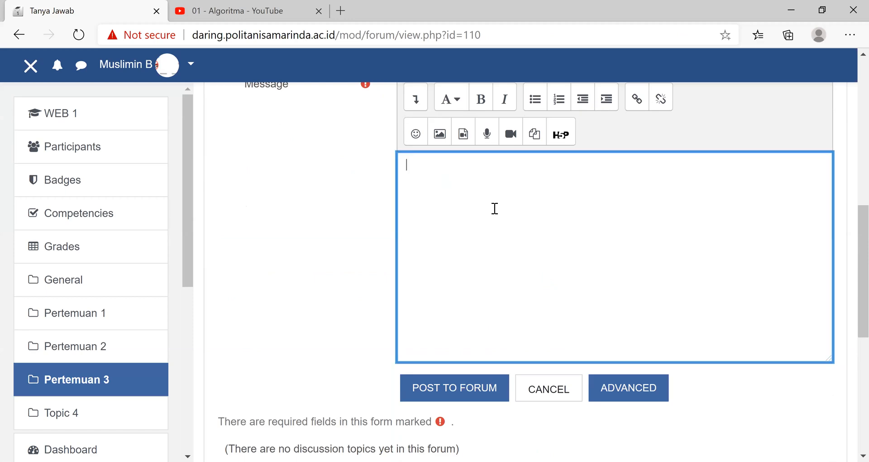
pyautogui.write('Analisislah se')
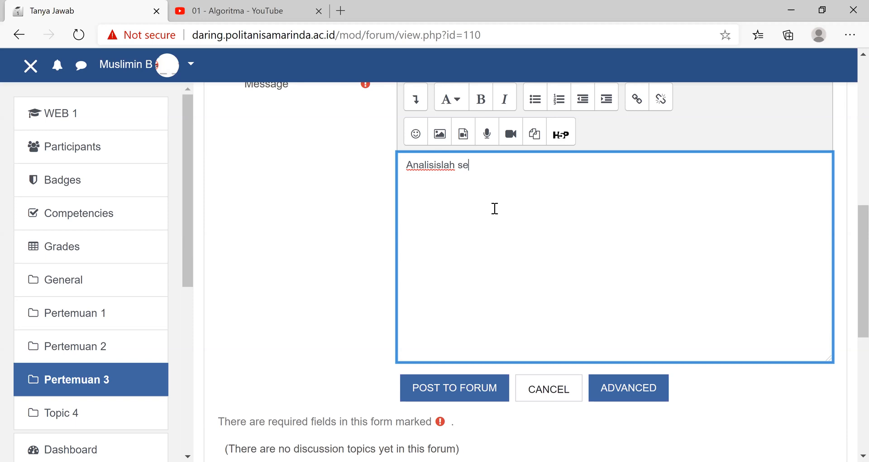
pyautogui.write('buah kasus tentang ')
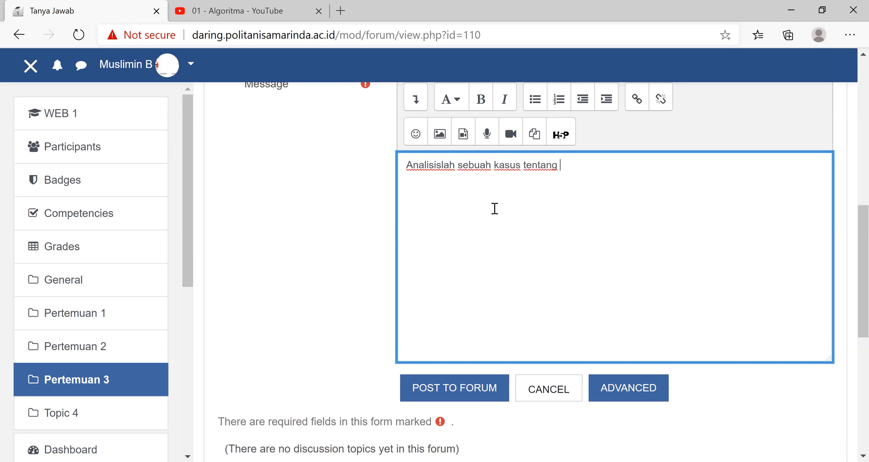
pyautogui.write('penerapan teknologi')
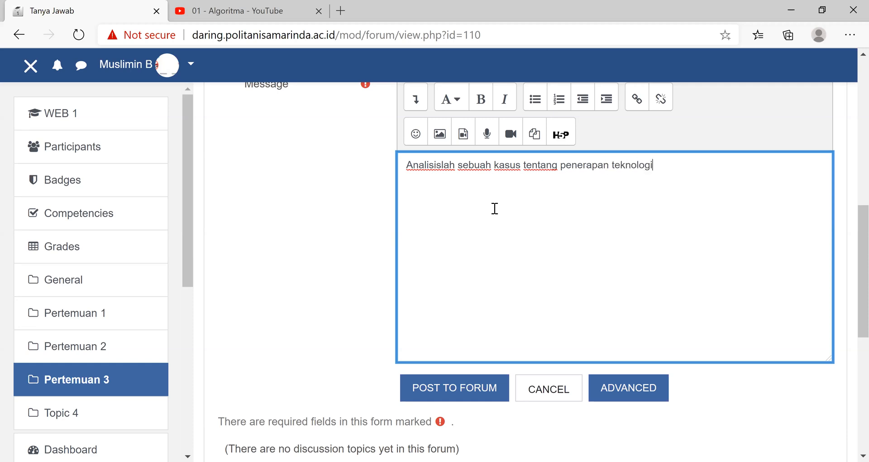
pyautogui.write('?')
pyautogui.click(459, 388)
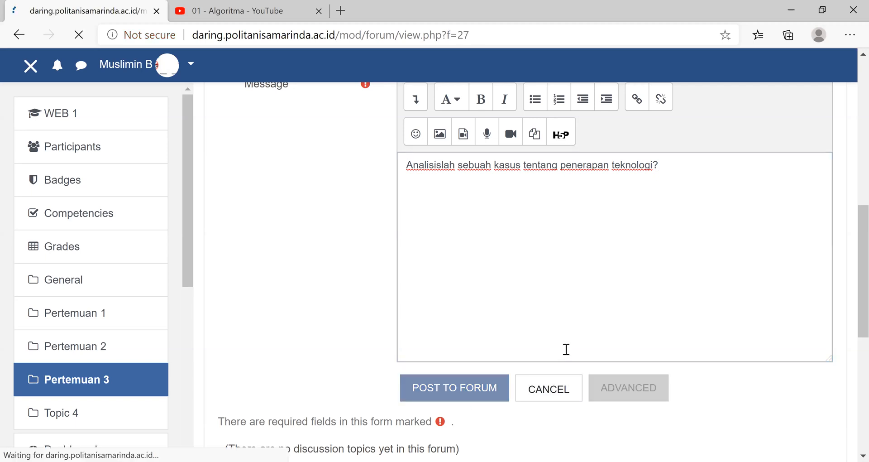
# - Open the "Perkembangan Teknologi" discussion from the forum's topic list and review the posted message
pyautogui.scroll(-5, 587, 287)
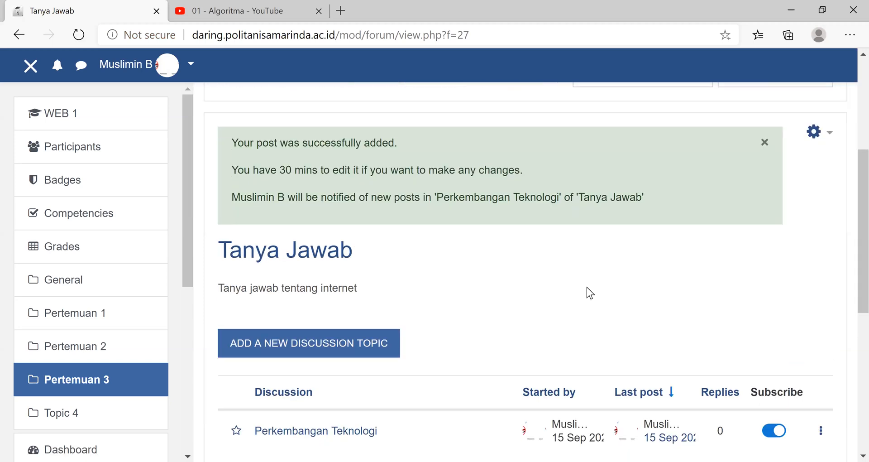
pyautogui.scroll(-3, 599, 229)
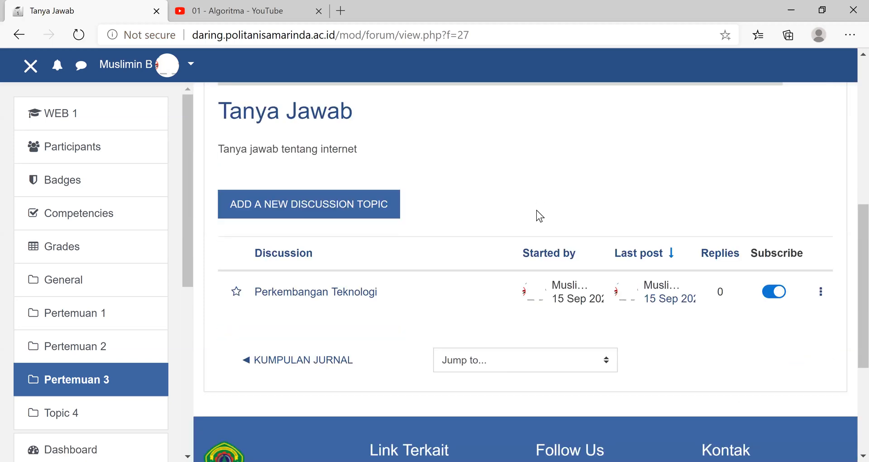
pyautogui.scroll(-2, 536, 210)
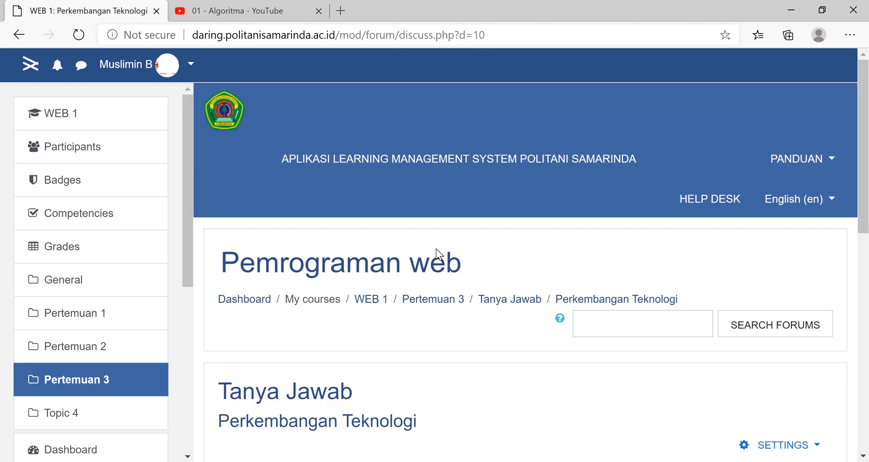
pyautogui.scroll(-9, 362, 295)
pyautogui.scroll(5, 303, 348)
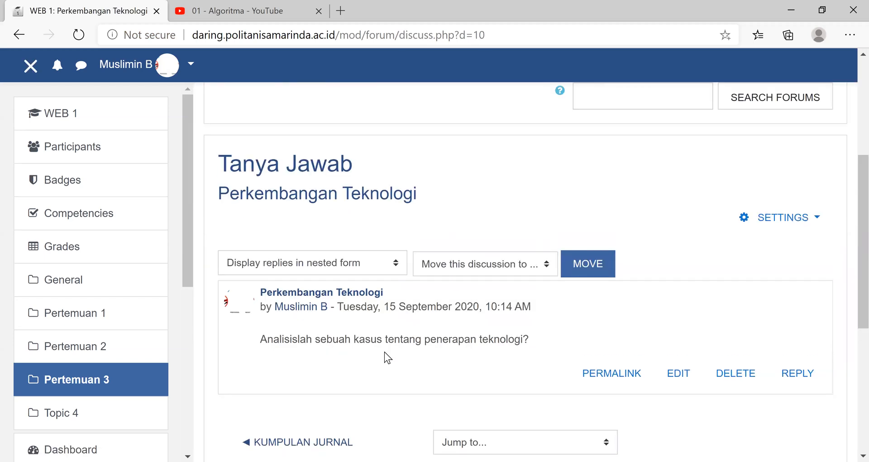
# - Reply to the "Perkembangan Teknologi" post with "teknologi ai saat adalah...." and submit the reply to the forum
pyautogui.click(802, 379)
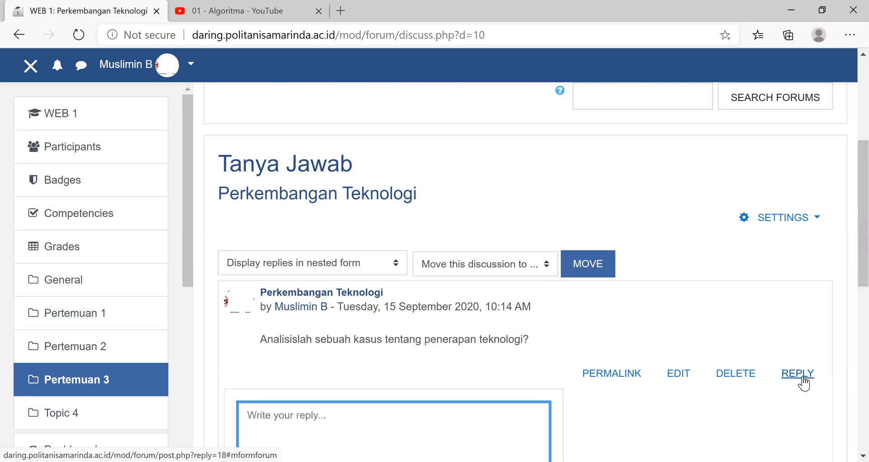
pyautogui.write('tek')
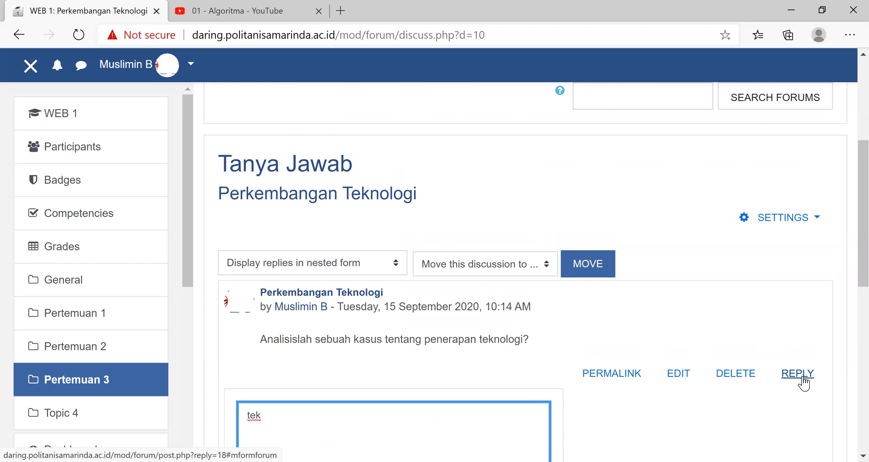
pyautogui.write('nolog')
pyautogui.write('i ai saat')
pyautogui.write(' adaalh')
pyautogui.press('BackSpace')
pyautogui.press('BackSpace')
pyautogui.press('BackSpace')
pyautogui.write('lah')
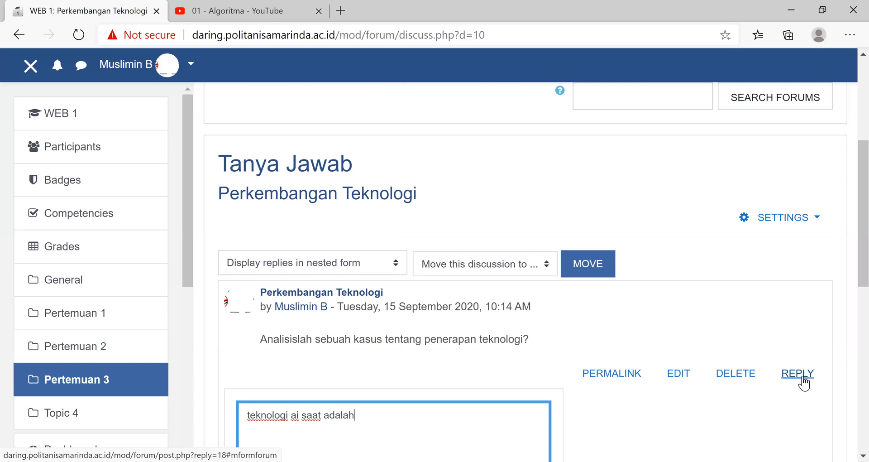
pyautogui.write('....')
pyautogui.scroll(-1, 565, 358)
pyautogui.scroll(-5, 290, 277)
pyautogui.click(248, 283)
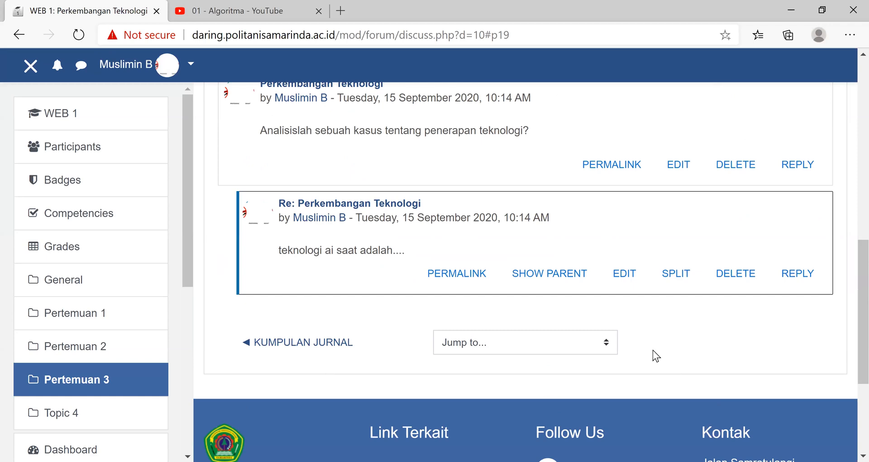
# - Review the original post and its reply in the discussion, and return to the WEB 1 course page
pyautogui.scroll(3, 653, 353)
pyautogui.click(555, 261)
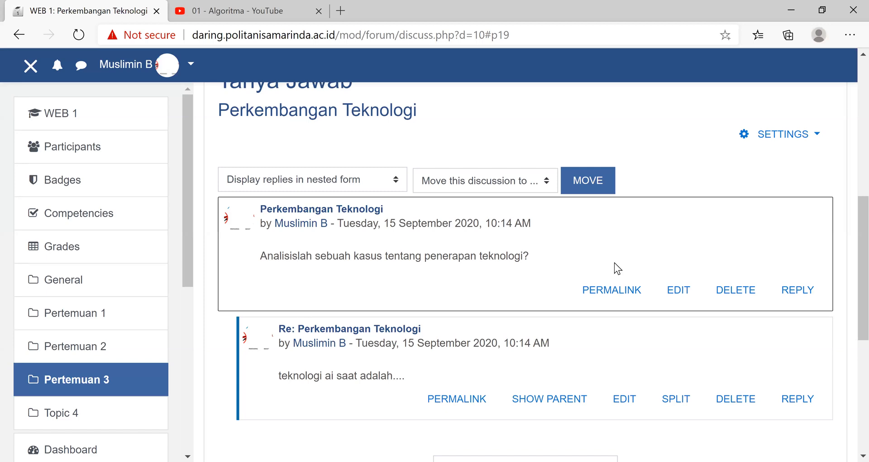
pyautogui.scroll(5, 615, 262)
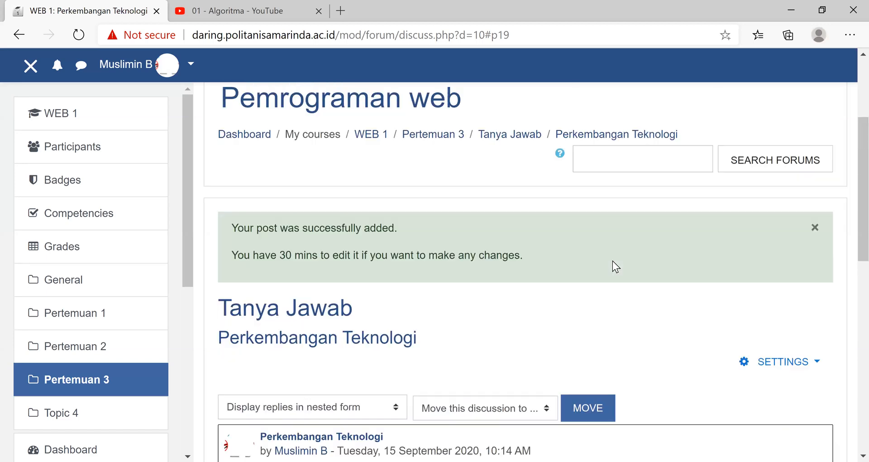
pyautogui.click(63, 122)
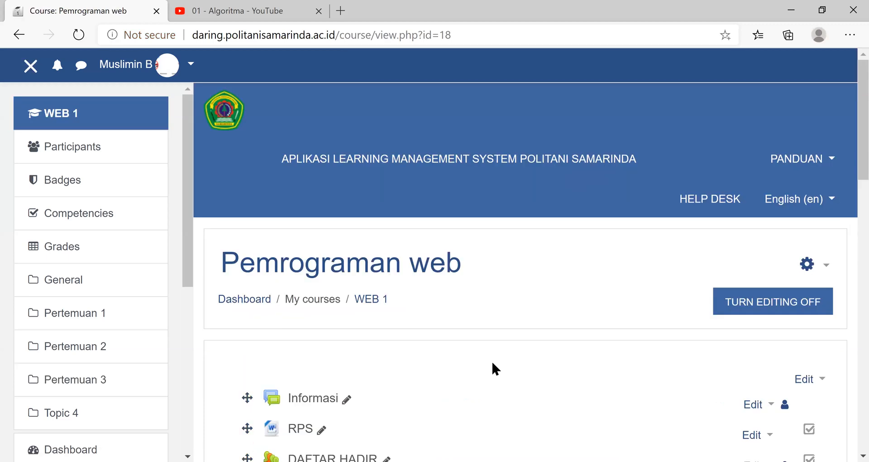
# - Add a new Chat activity to Pertemuan 3 and name the chat room "chat mandiri"
pyautogui.scroll(-5, 492, 362)
pyautogui.scroll(-4, 453, 366)
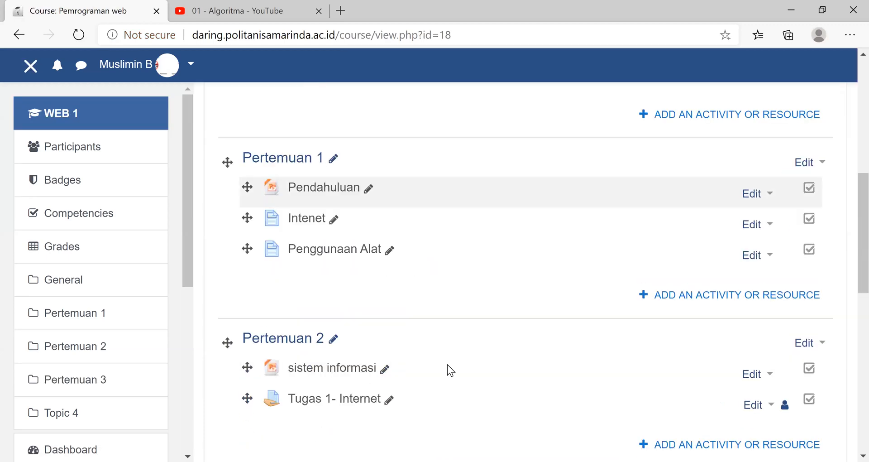
pyautogui.scroll(-1, 453, 369)
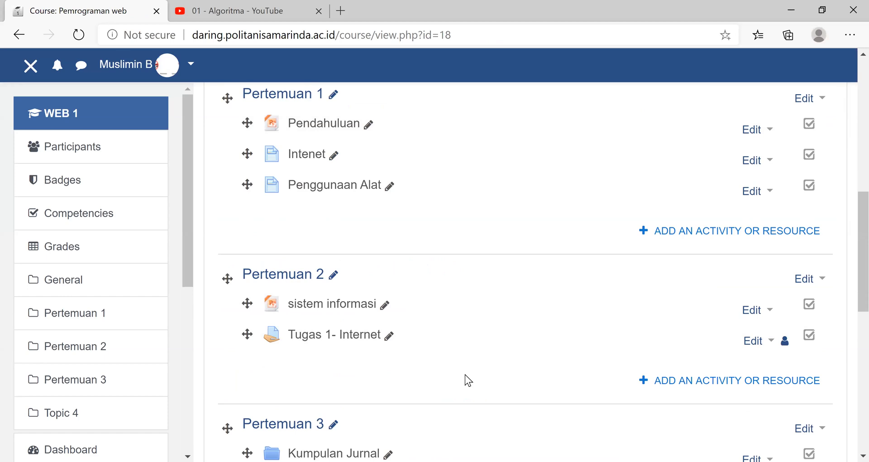
pyautogui.scroll(-4, 466, 375)
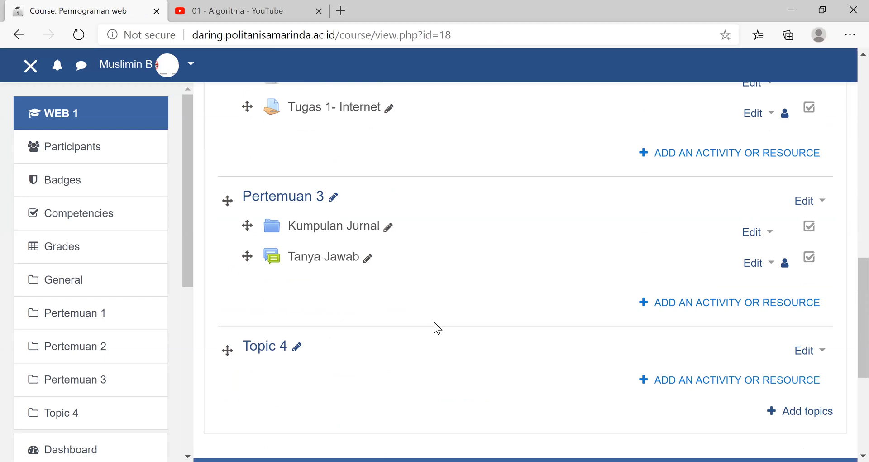
pyautogui.click(752, 308)
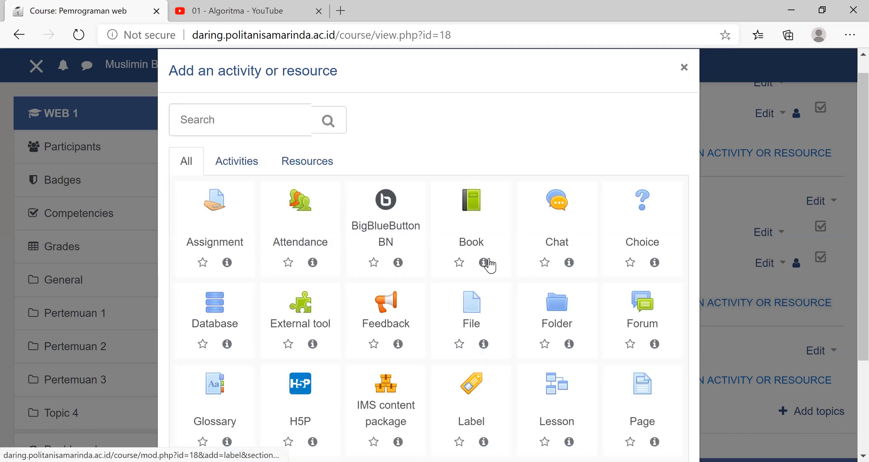
pyautogui.click(558, 206)
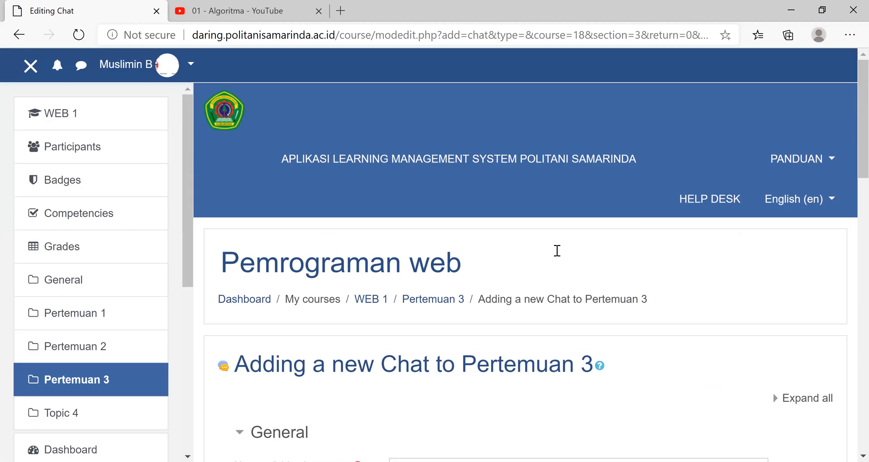
pyautogui.scroll(-5, 424, 242)
pyautogui.click(426, 237)
pyautogui.write('chat mandiri')
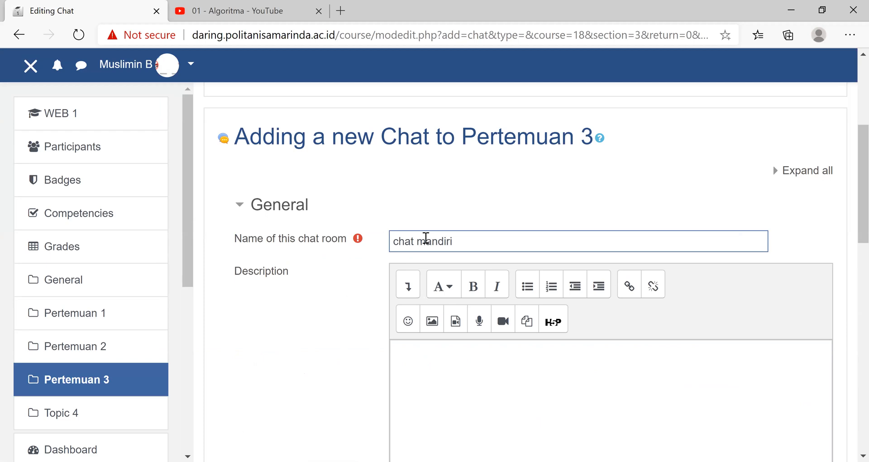
# - Leave the chat's description empty and its other settings at their defaults, save it and return to the course
pyautogui.click(437, 362)
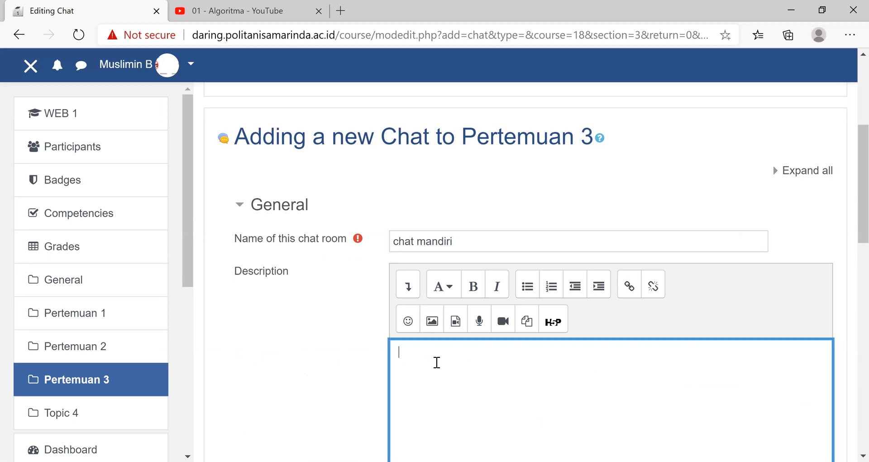
pyautogui.scroll(-5, 437, 363)
pyautogui.scroll(-5, 437, 367)
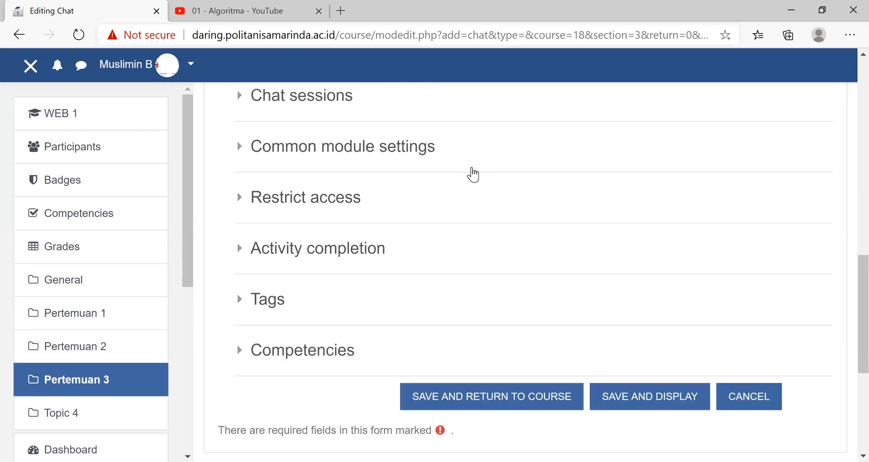
pyautogui.scroll(-5, 473, 175)
pyautogui.click(473, 174)
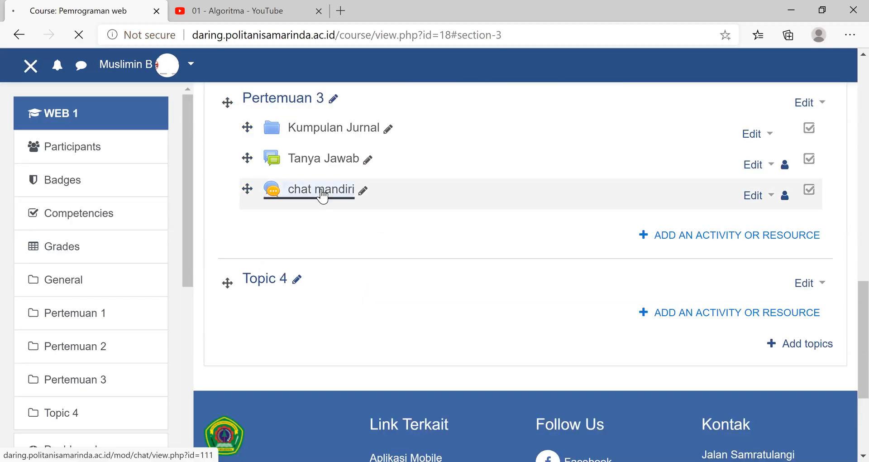
# - Open the "chat mandiri" activity in Pertemuan 3 and enter its chat room
pyautogui.click(322, 195)
pyautogui.scroll(-3, 326, 186)
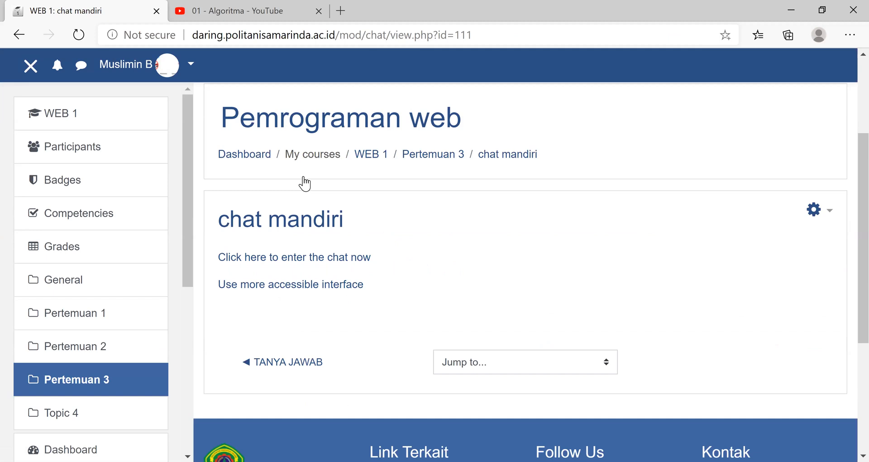
pyautogui.scroll(-2, 305, 184)
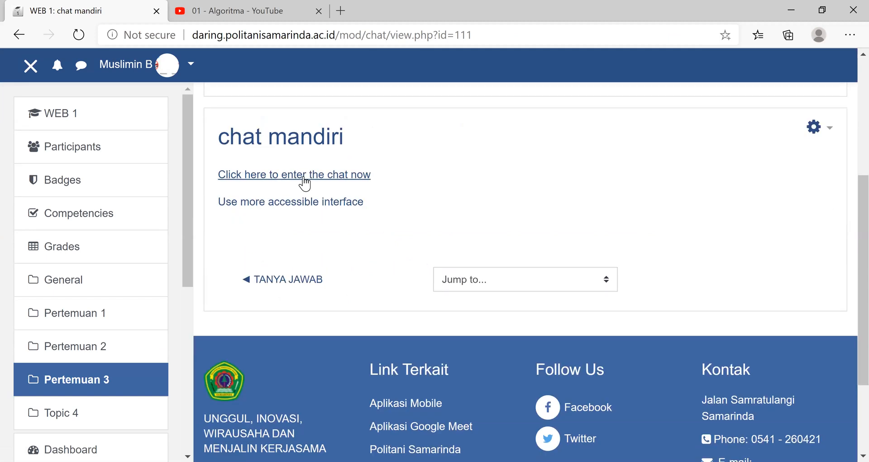
pyautogui.click(305, 183)
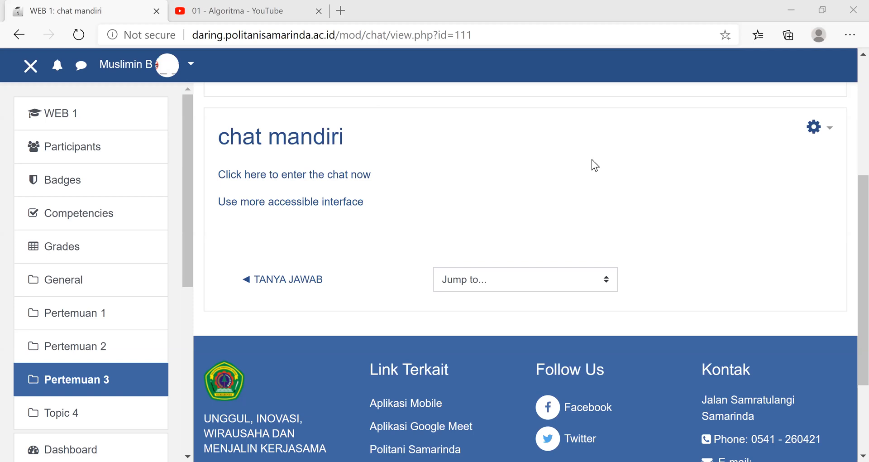
# - Return to the WEB 1 course page and rename the Topic 4 section as "Pertemuan 4"
pyautogui.click(63, 116)
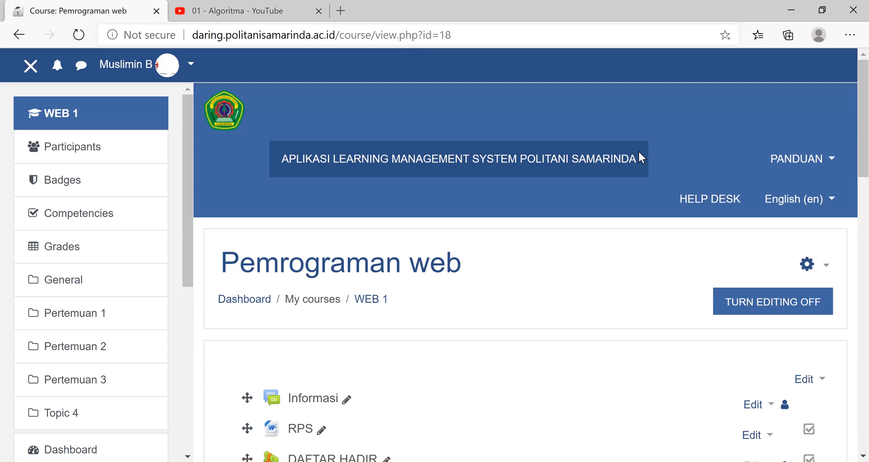
pyautogui.scroll(-6, 610, 200)
pyautogui.scroll(-4, 611, 200)
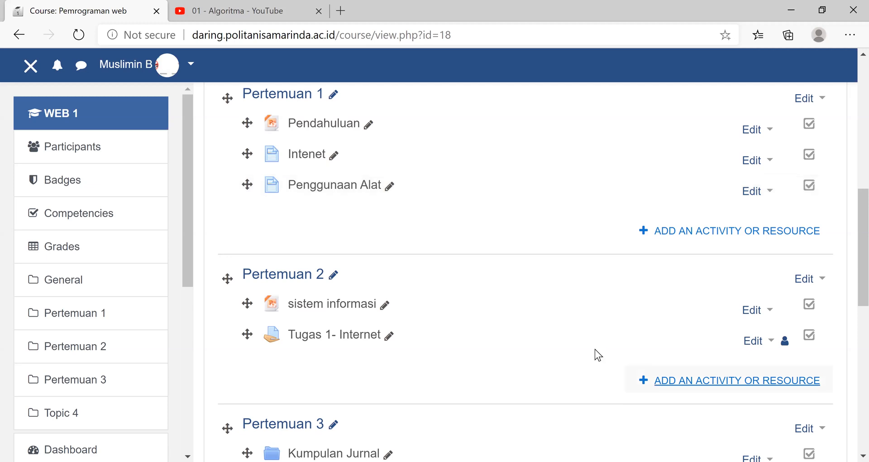
pyautogui.scroll(-5, 594, 349)
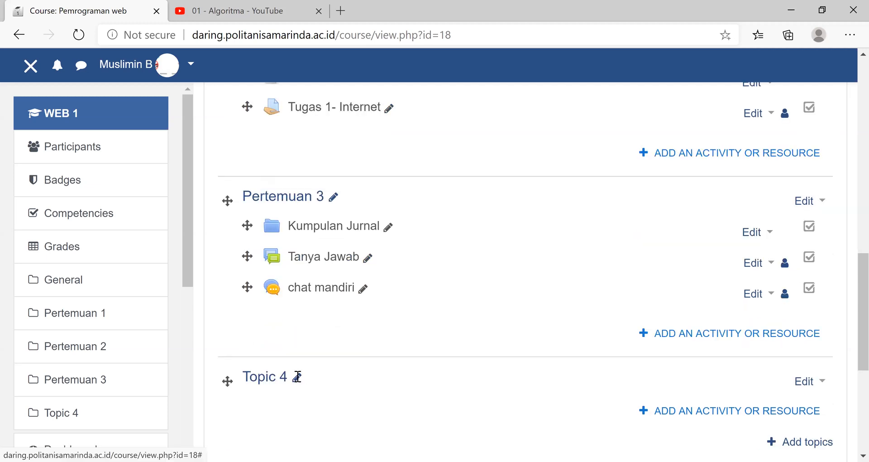
pyautogui.click(297, 377)
pyautogui.write('Pertemuan')
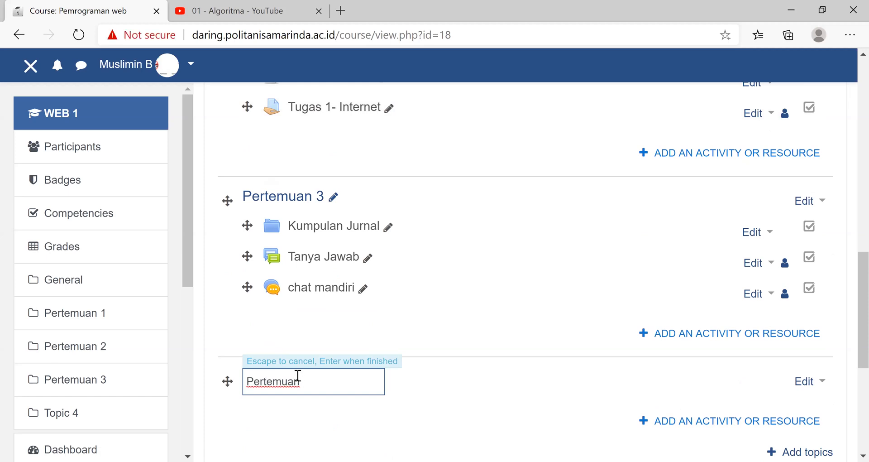
pyautogui.write(' 4')
pyautogui.press('Return')
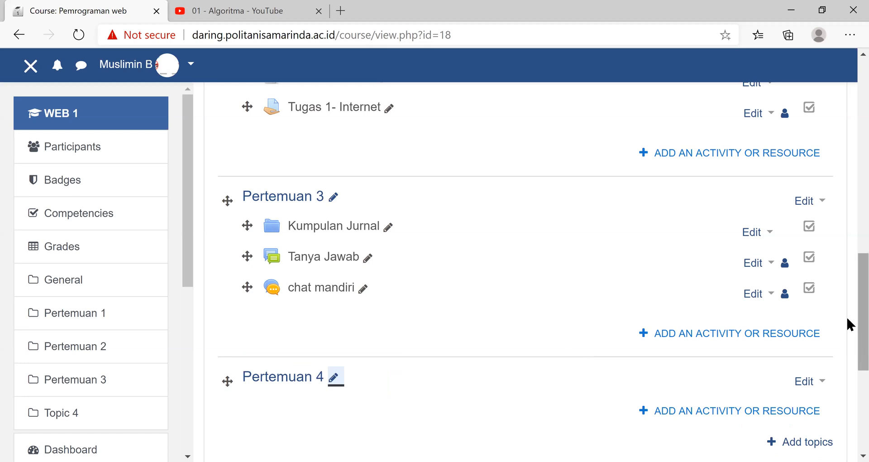
# - Add a new Quiz activity to Pertemuan 4 and name it "QUIS 1"
pyautogui.scroll(-2, 848, 318)
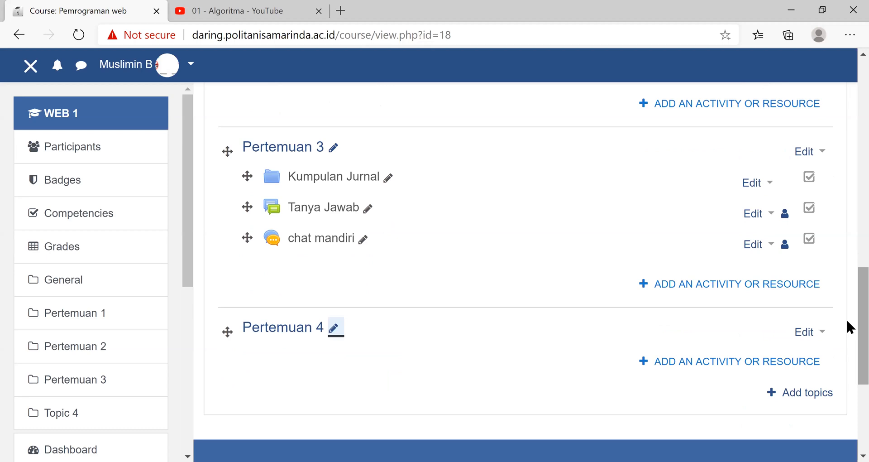
pyautogui.click(720, 361)
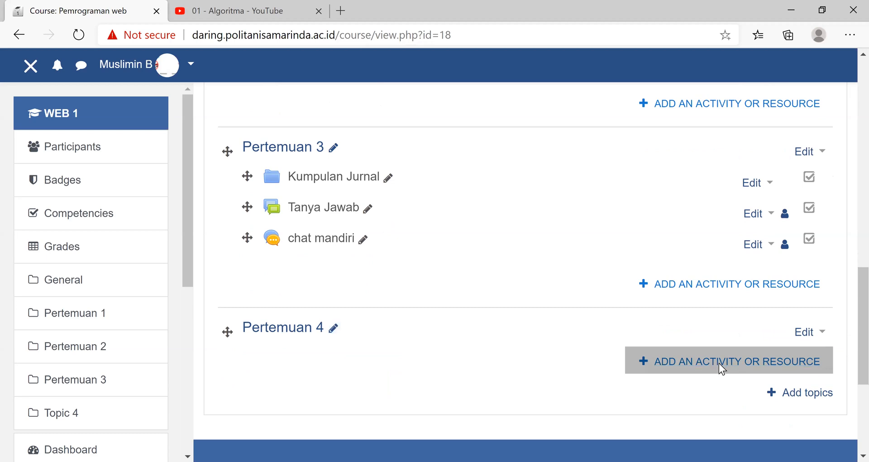
pyautogui.click(659, 346)
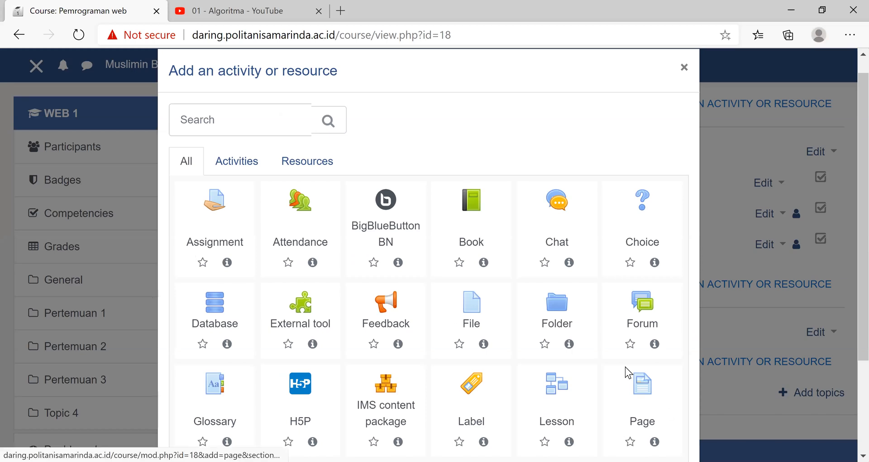
pyautogui.scroll(-3, 216, 357)
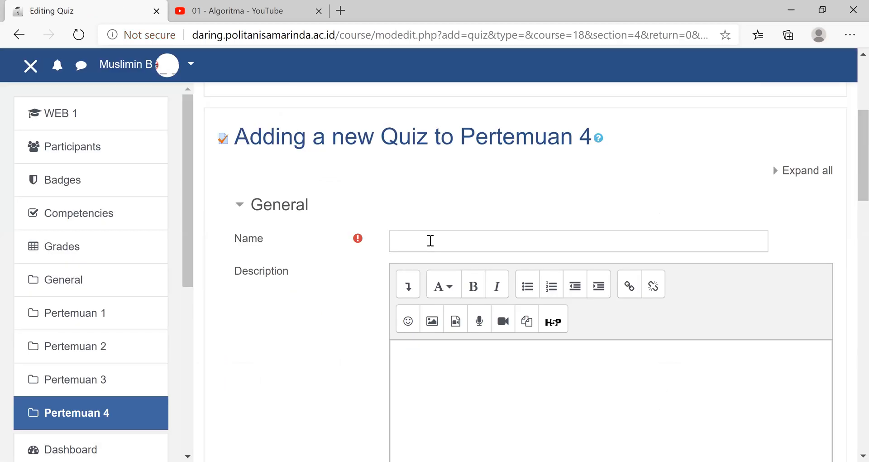
pyautogui.click(431, 240)
pyautogui.write('QUIS')
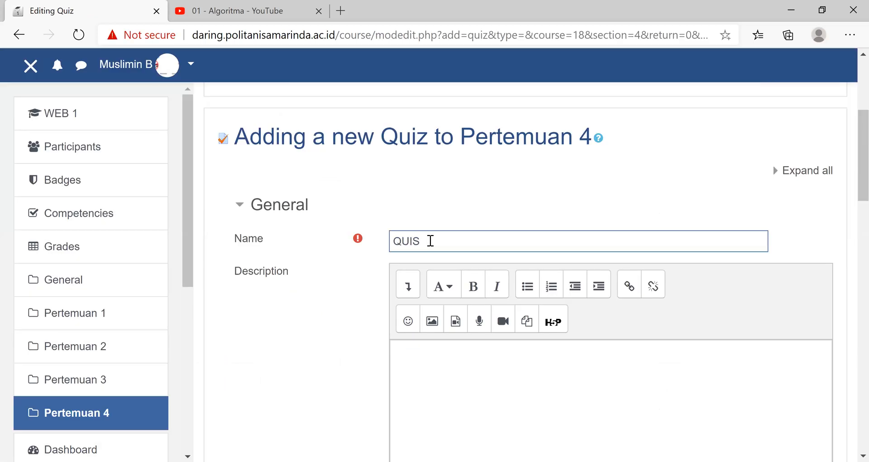
pyautogui.write('1')
# - Save the new quiz without a description, keeping its remaining settings at their defaults, and return to the course
pyautogui.click(460, 360)
pyautogui.scroll(-15, 460, 360)
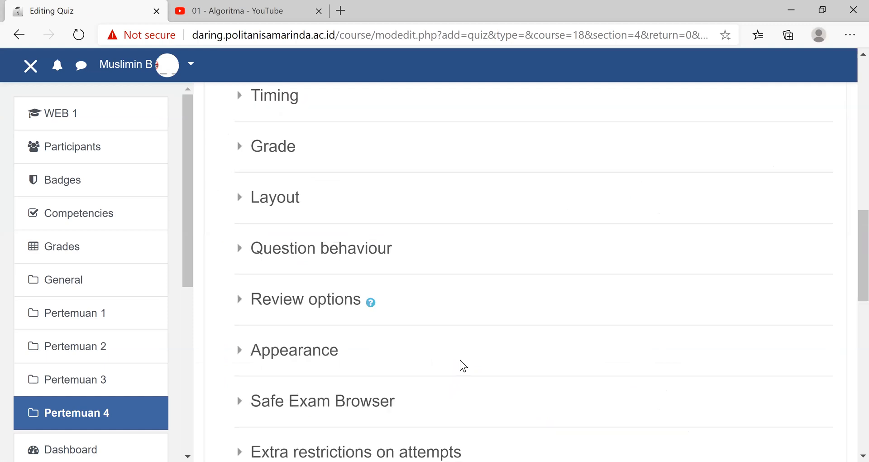
pyautogui.scroll(-5, 468, 359)
pyautogui.click(468, 357)
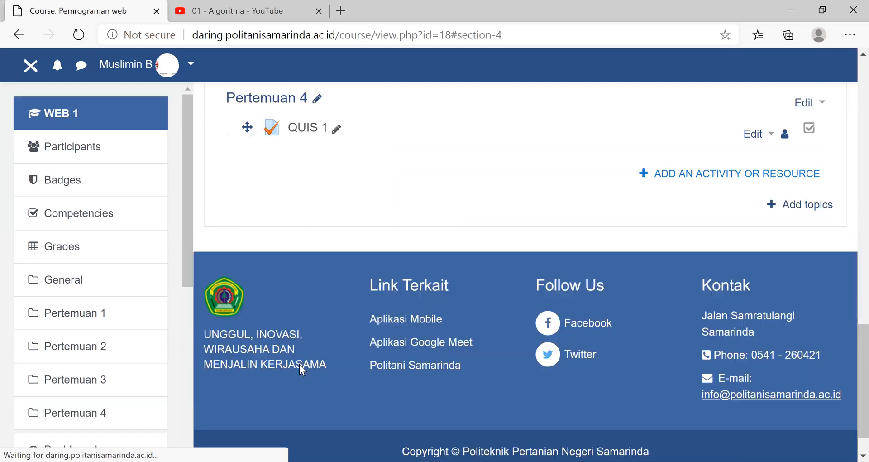
# - Open "QUIS 1" from Pertemuan 4, dismiss the notice about missing questions and open the quiz for editing
pyautogui.scroll(4, 304, 360)
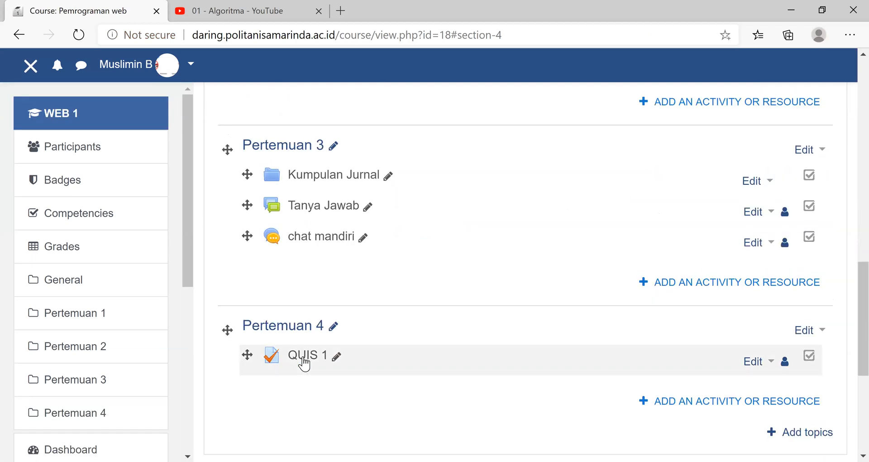
pyautogui.click(305, 364)
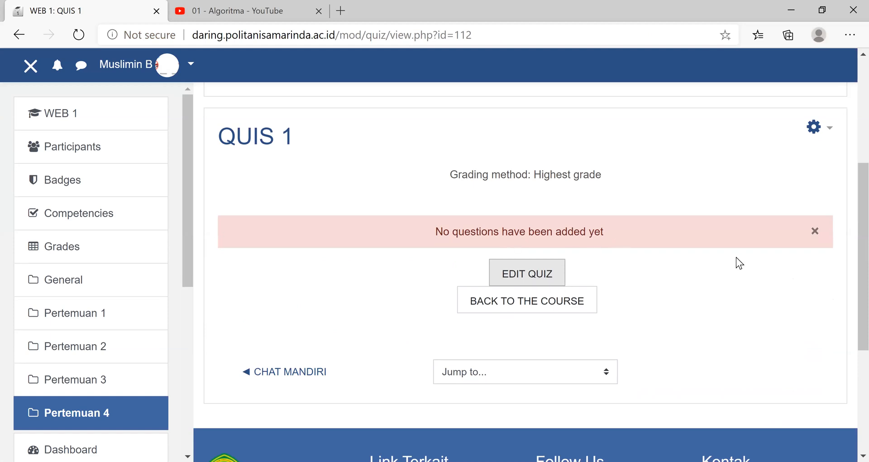
pyautogui.click(815, 231)
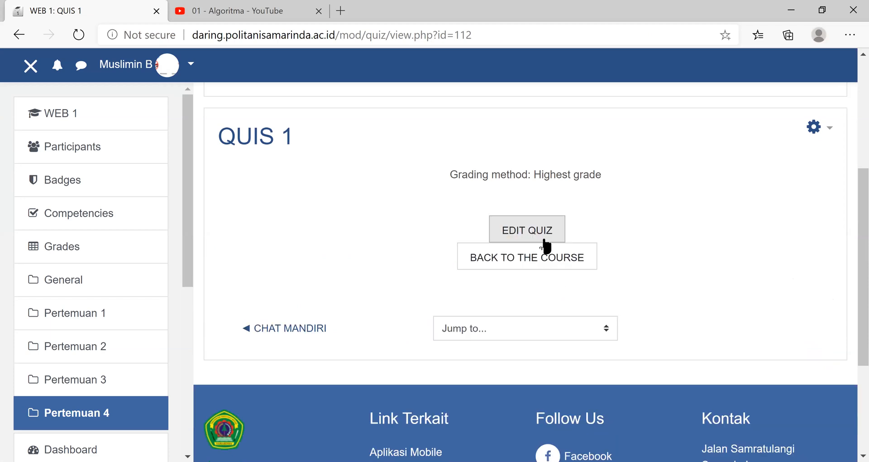
pyautogui.click(540, 235)
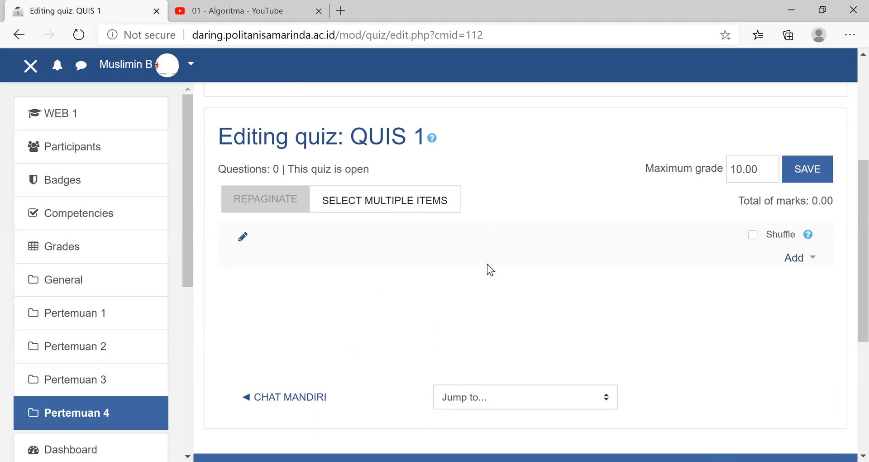
pyautogui.click(811, 259)
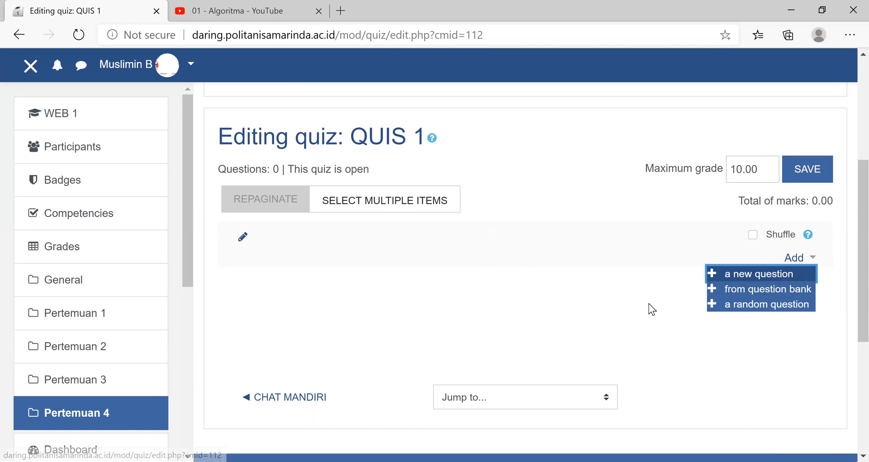
pyautogui.press('Escape')
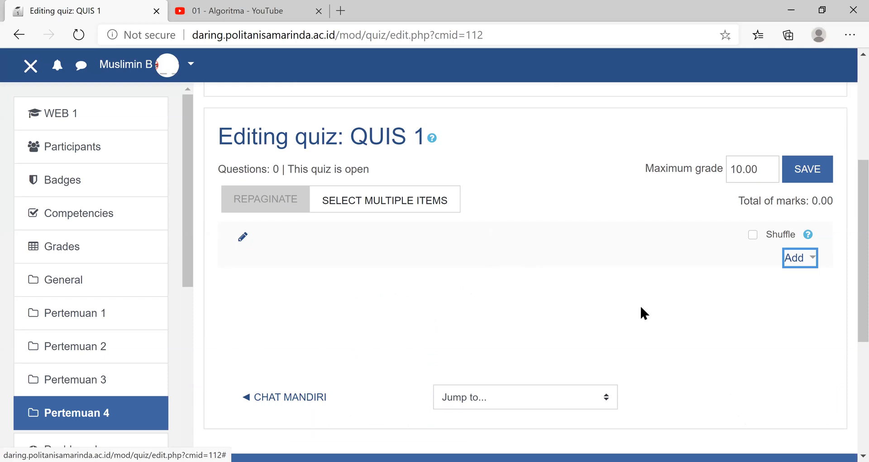
pyautogui.scroll(2, 301, 226)
pyautogui.scroll(2, 67, 122)
pyautogui.click(67, 121)
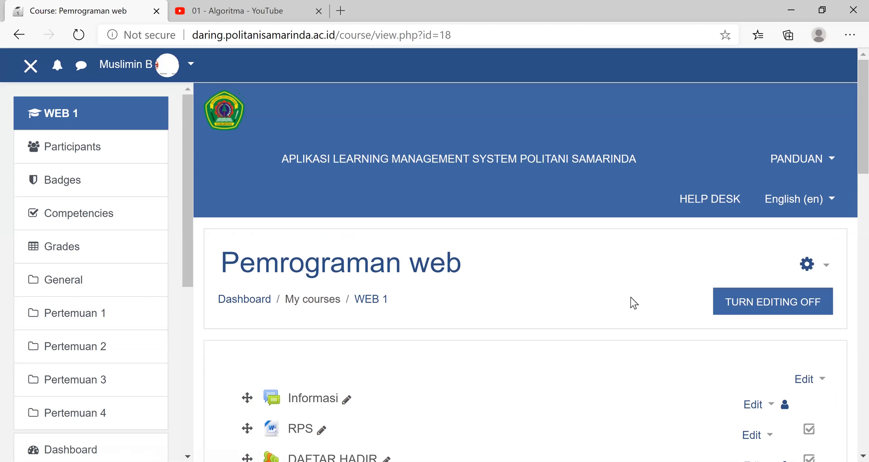
pyautogui.scroll(-10, 330, 337)
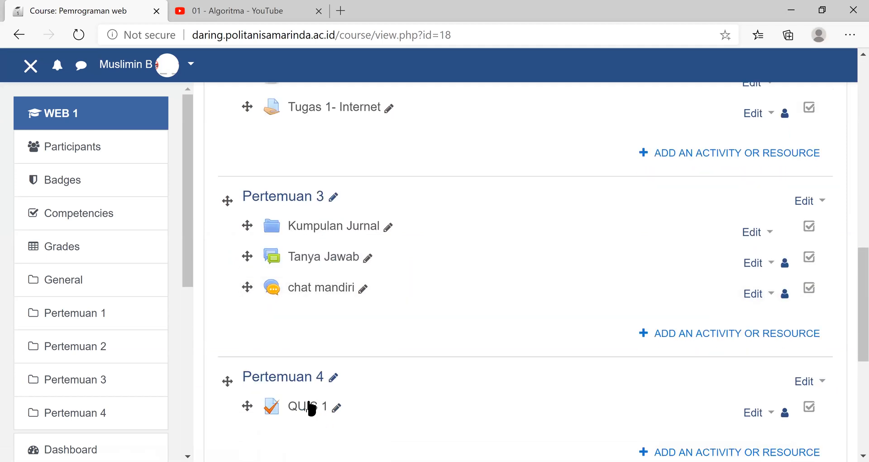
pyautogui.click(309, 407)
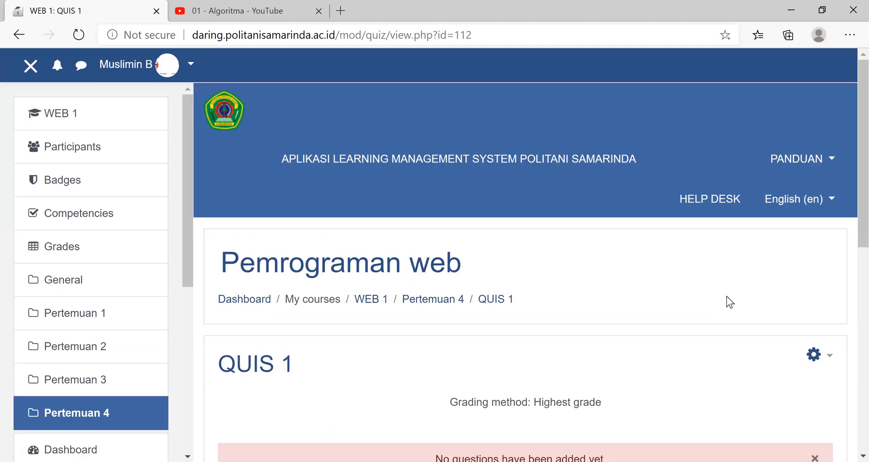
pyautogui.scroll(-5, 531, 278)
pyautogui.click(530, 274)
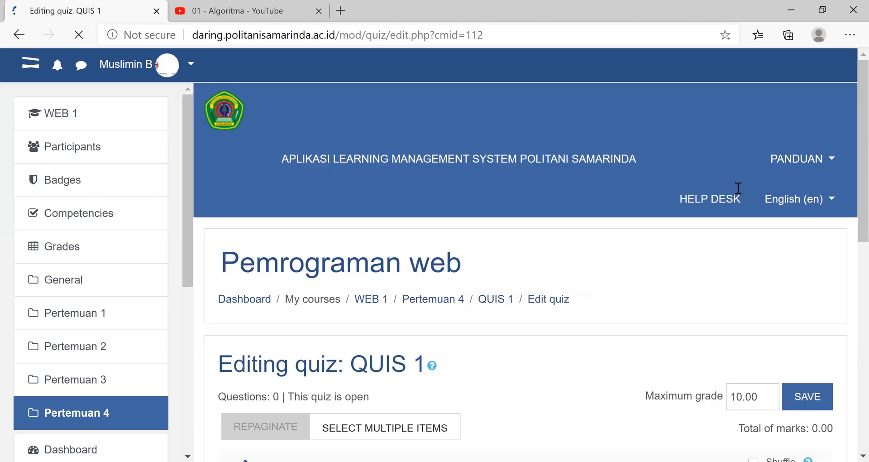
# - Set the maximum grade of QUIS 1 to 100.00
pyautogui.scroll(-5, 740, 167)
pyautogui.click(741, 175)
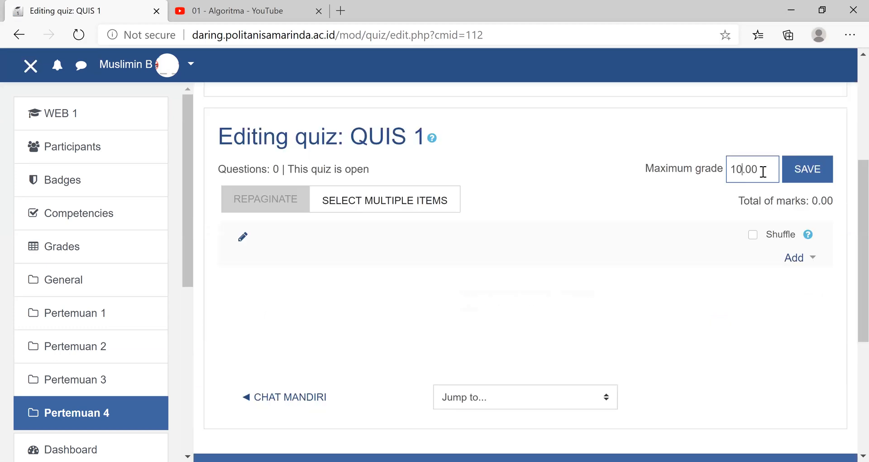
pyautogui.write('0')
pyautogui.click(813, 258)
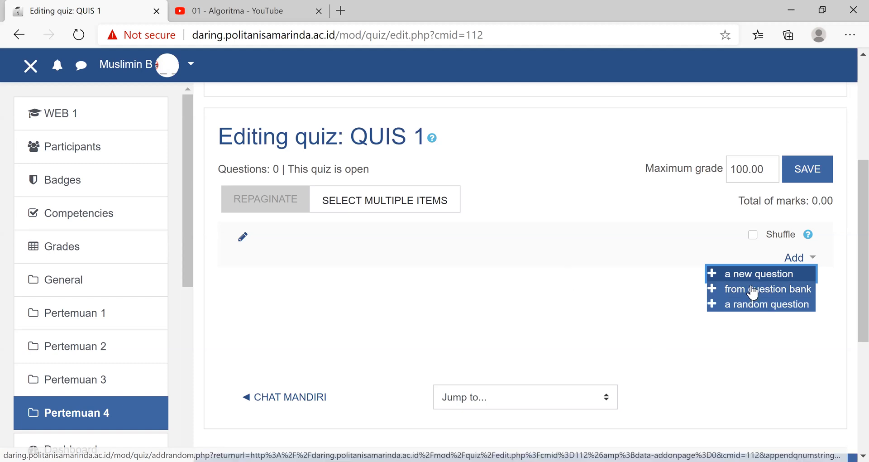
pyautogui.click(569, 144)
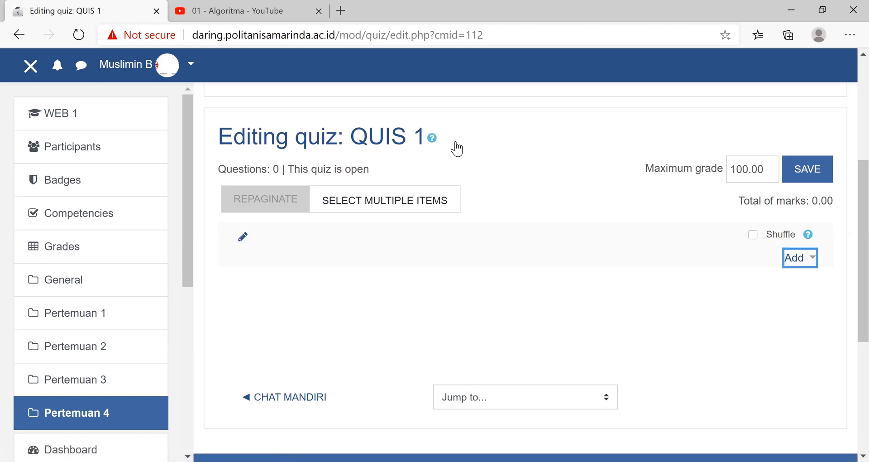
# - Return to the WEB 1 course page and open its full course administration page
pyautogui.scroll(3, 53, 115)
pyautogui.click(54, 114)
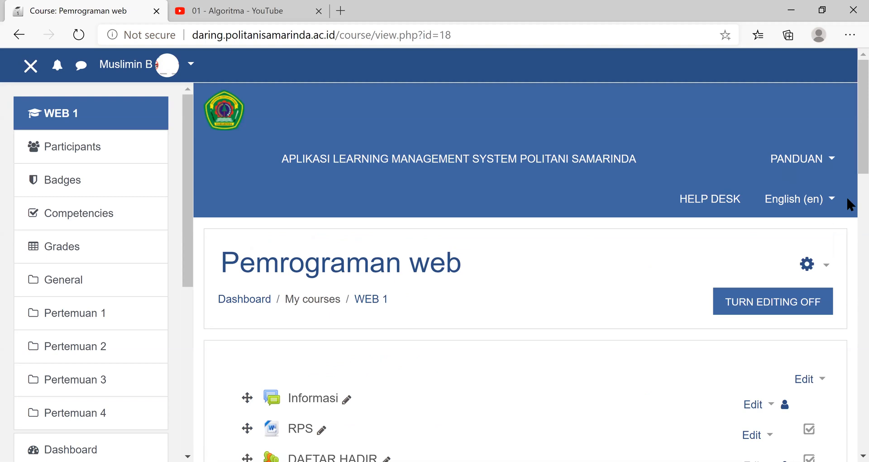
pyautogui.scroll(-5, 817, 155)
pyautogui.click(815, 152)
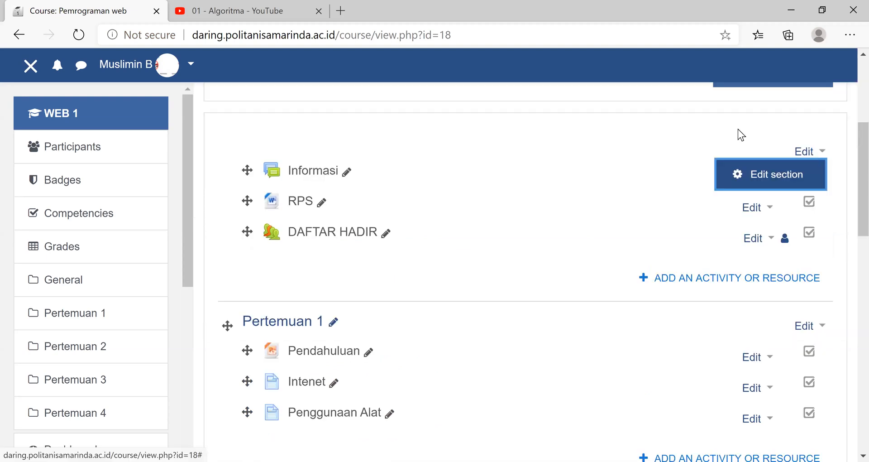
pyautogui.scroll(5, 844, 357)
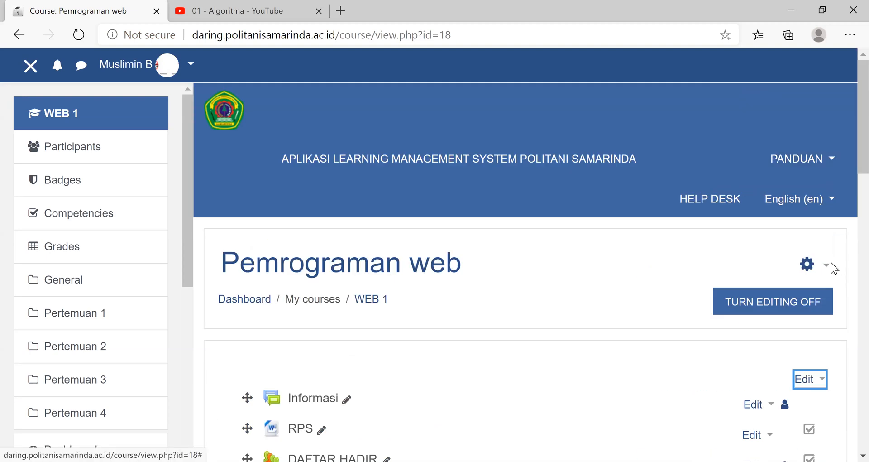
pyautogui.click(830, 264)
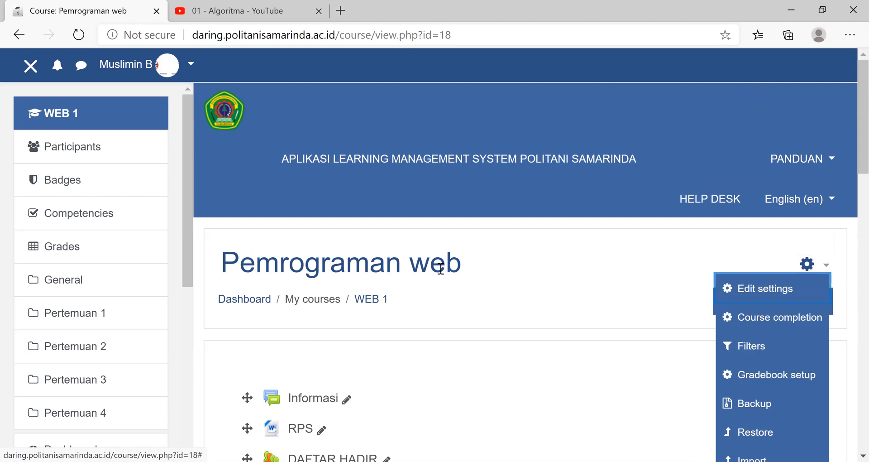
pyautogui.moveTo(848, 157); pyautogui.dragTo(848, 190)
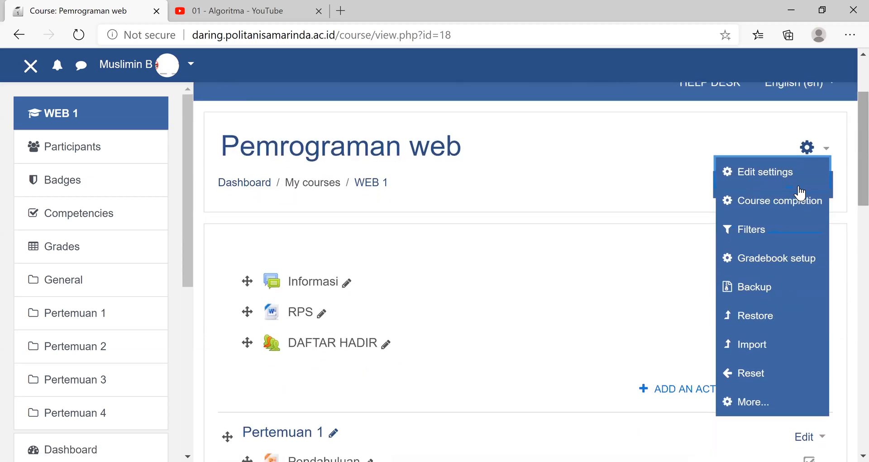
pyautogui.click(751, 408)
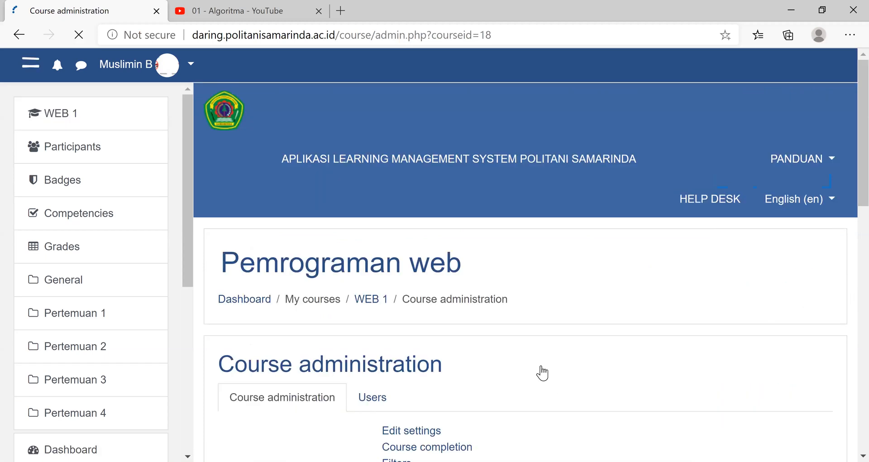
# - Add a category named "Soal quis1" under "Default for WEB 1" in the course question bank, leaving its info and ID number empty
pyautogui.scroll(-5, 417, 359)
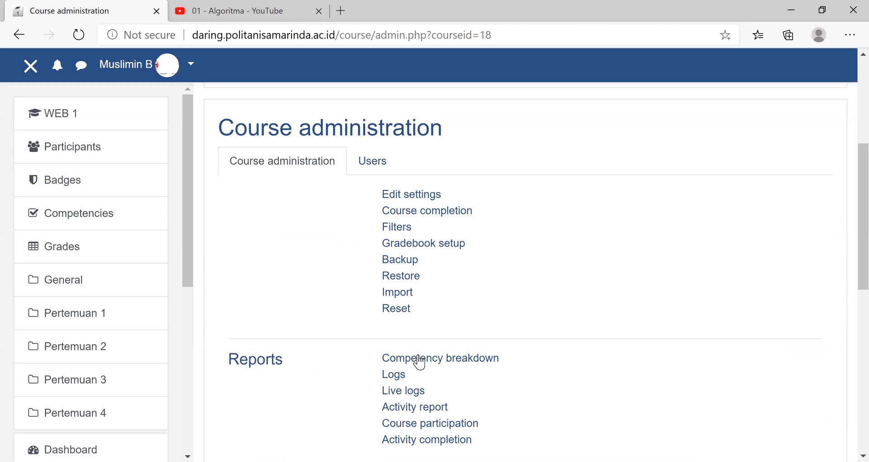
pyautogui.scroll(-5, 419, 362)
pyautogui.click(419, 360)
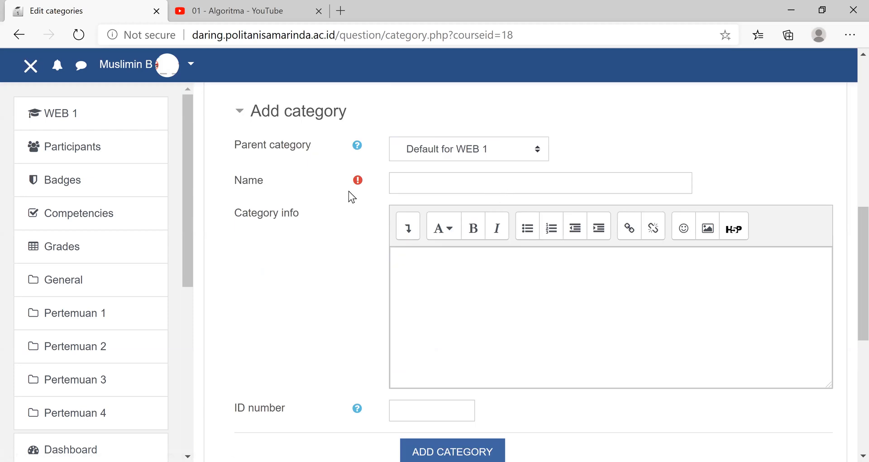
pyautogui.click(413, 180)
pyautogui.write('Soal quis1')
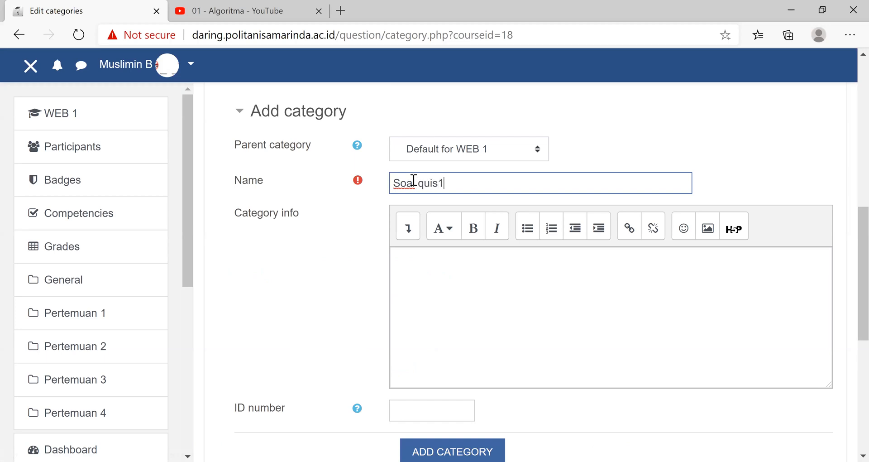
pyautogui.click(450, 270)
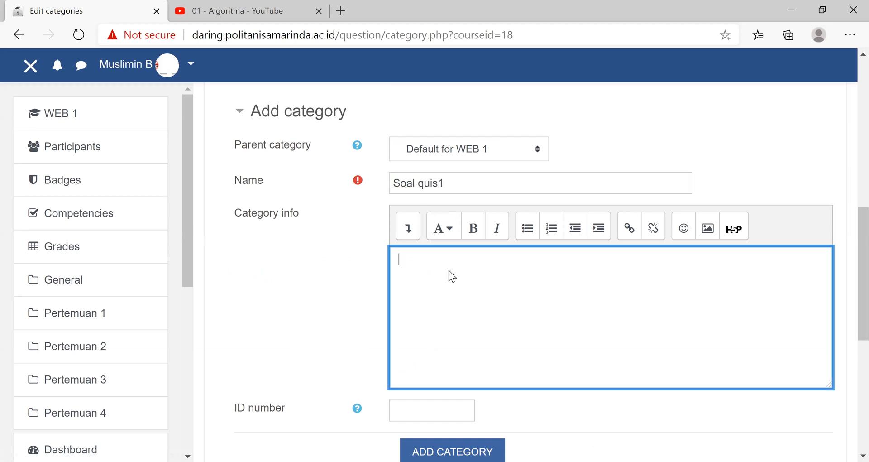
pyautogui.scroll(-5, 445, 240)
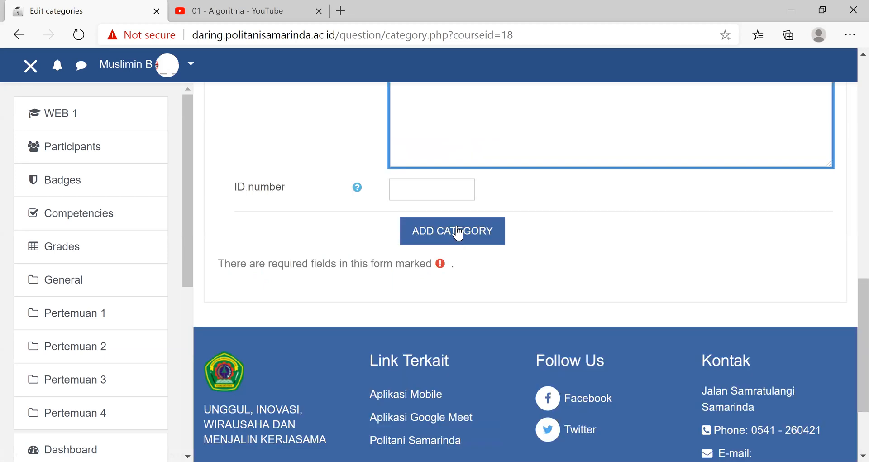
pyautogui.click(457, 228)
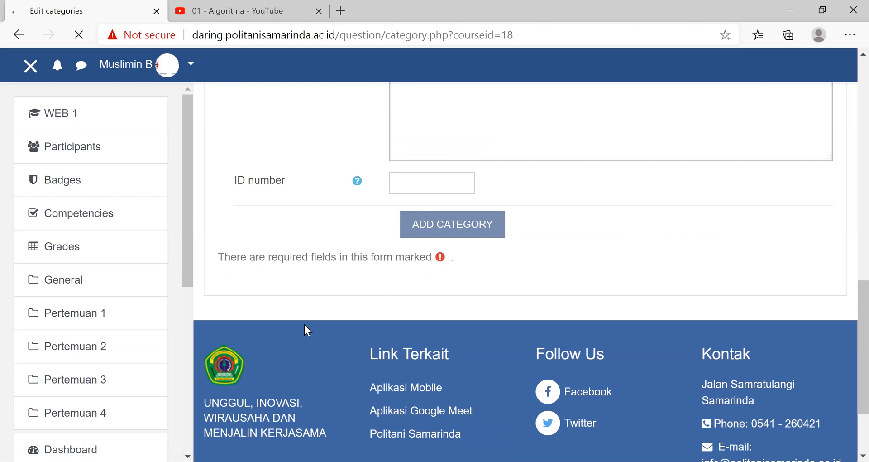
pyautogui.scroll(-8, 574, 381)
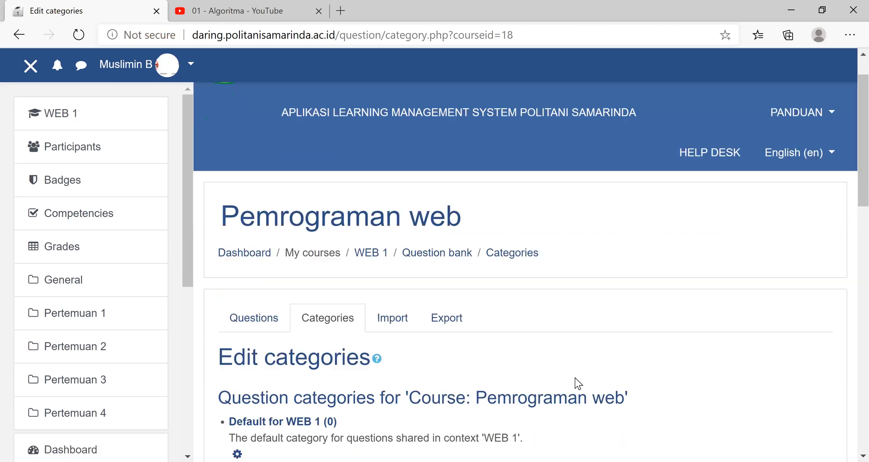
pyautogui.click(418, 200)
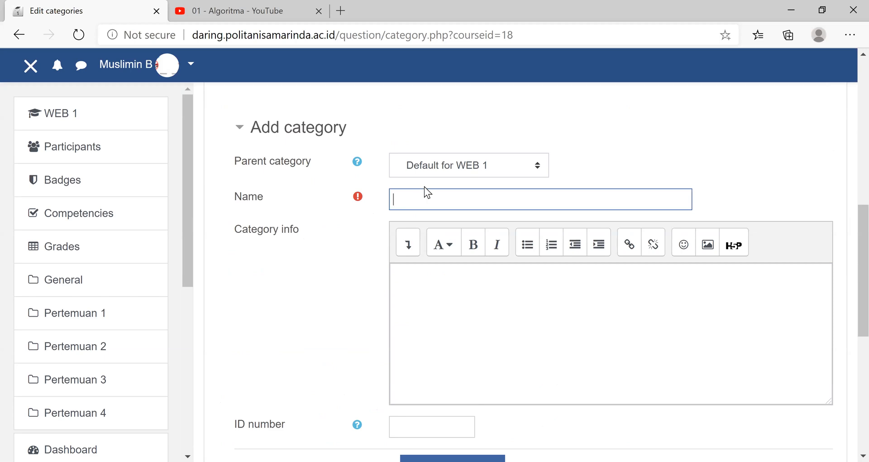
pyautogui.scroll(-8, 425, 187)
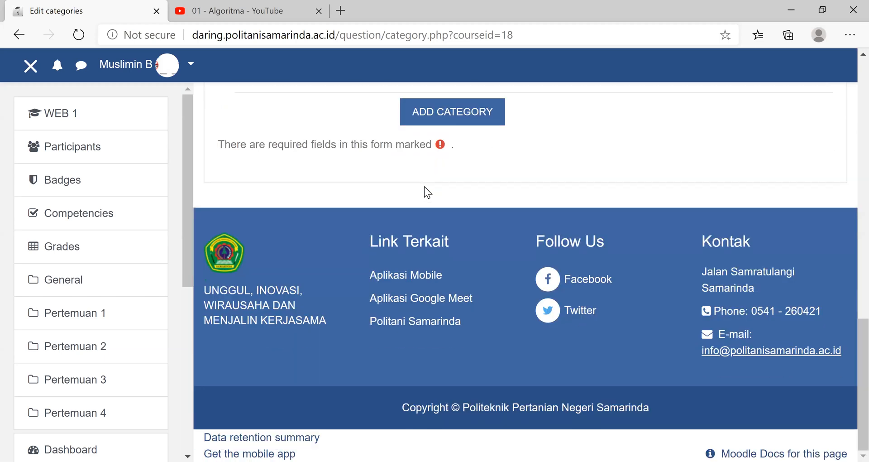
pyautogui.scroll(1, 442, 306)
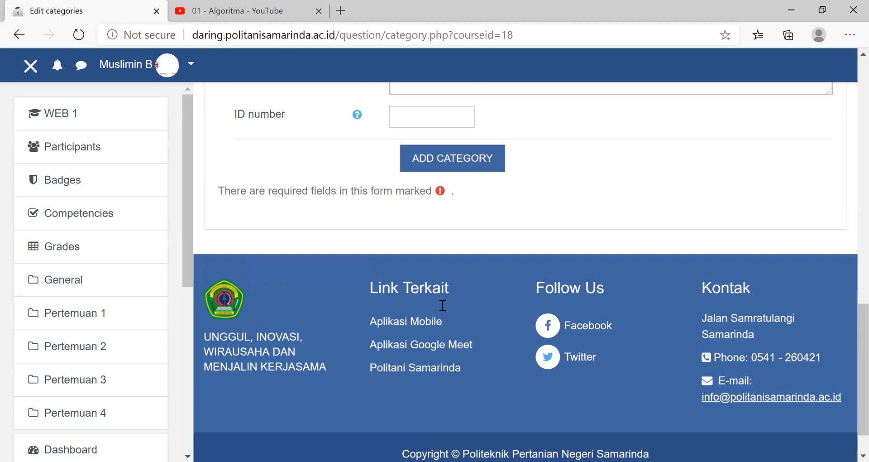
pyautogui.scroll(7, 443, 305)
pyautogui.write('q')
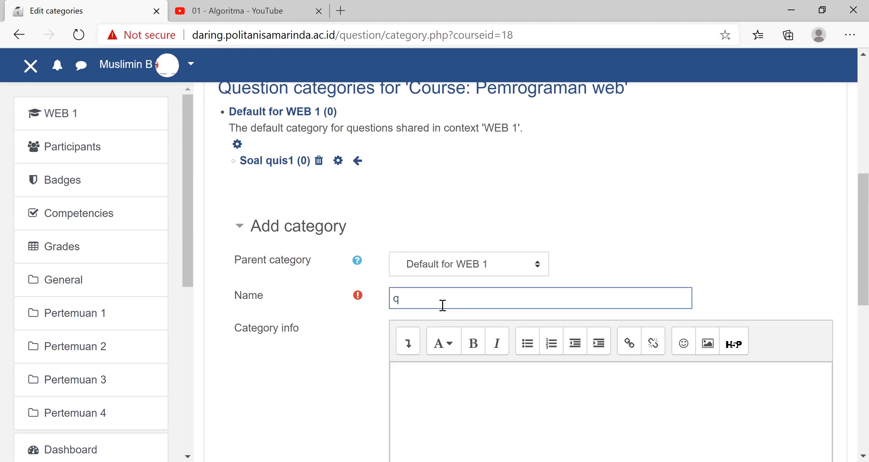
pyautogui.press('BackSpace')
pyautogui.write('Qiis')
pyautogui.press('BackSpace')
pyautogui.press('BackSpace')
pyautogui.press('BackSpace')
pyautogui.write('uis 1')
pyautogui.click(232, 170)
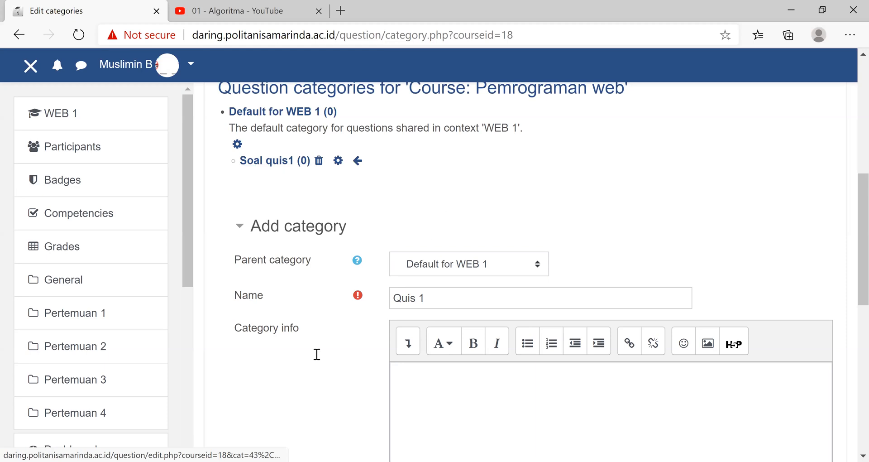
pyautogui.scroll(3, 276, 398)
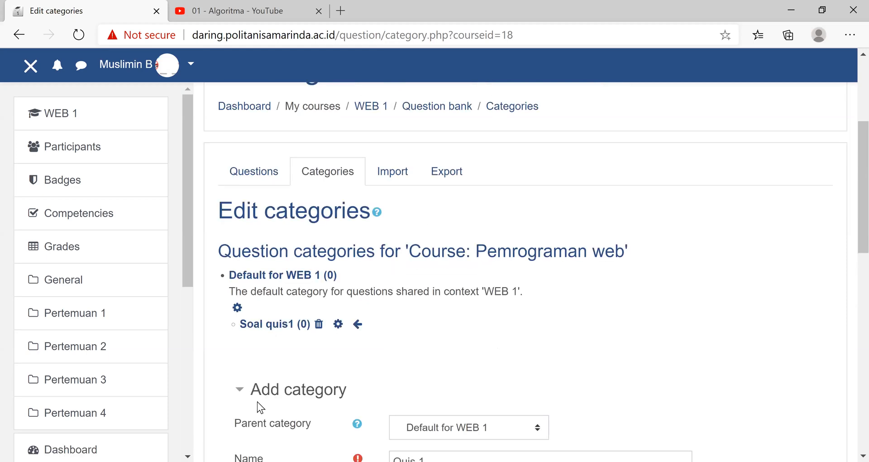
pyautogui.scroll(1, 271, 399)
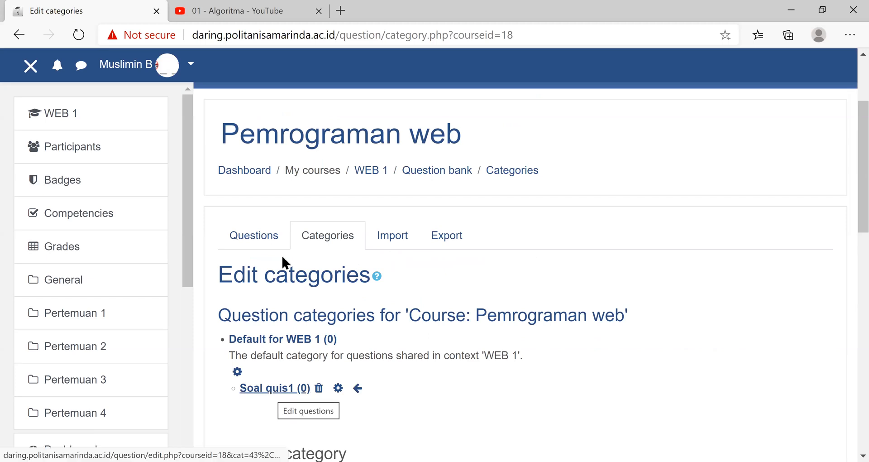
pyautogui.click(263, 239)
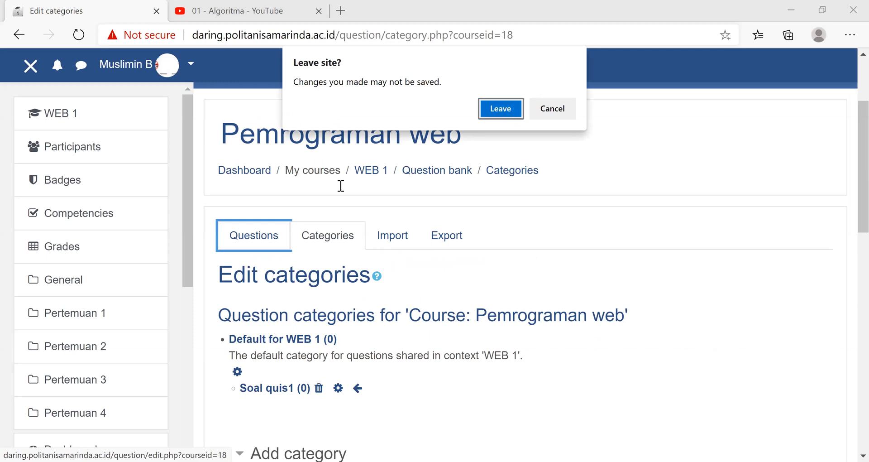
pyautogui.press('Return')
# - Check the question categories of the course, return to the question list and show the category "Soal quis1"
pyautogui.click(329, 144)
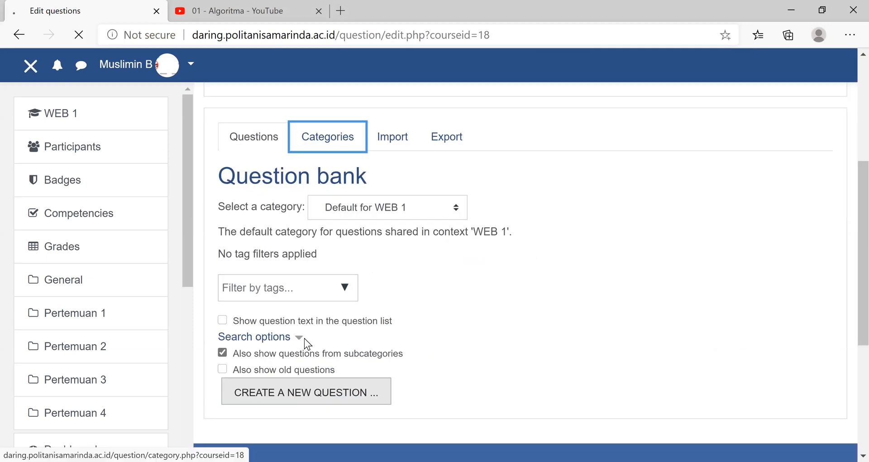
pyautogui.scroll(-3, 253, 289)
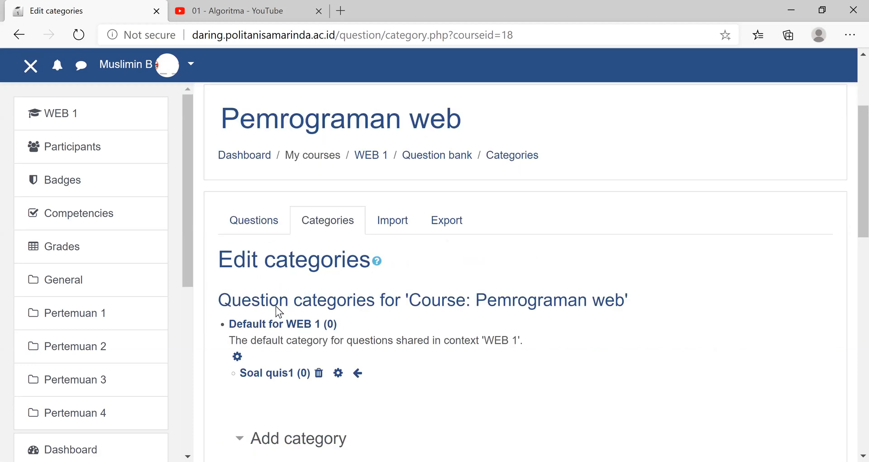
pyautogui.scroll(-2, 281, 301)
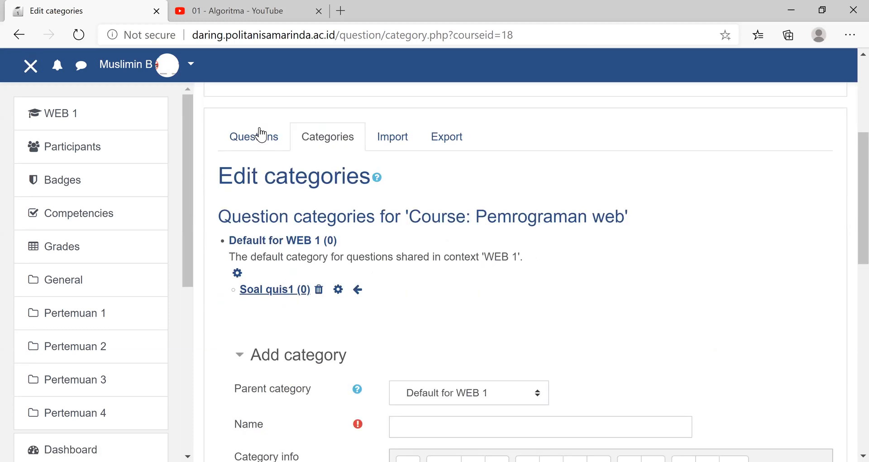
pyautogui.click(254, 142)
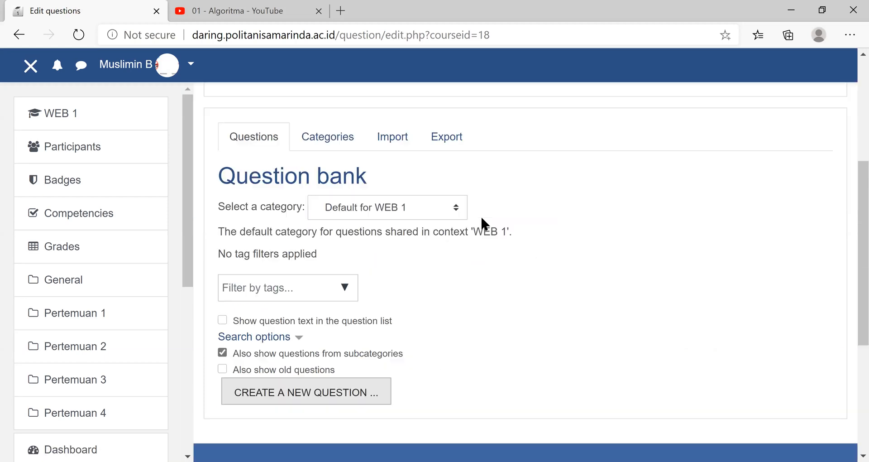
pyautogui.click(454, 208)
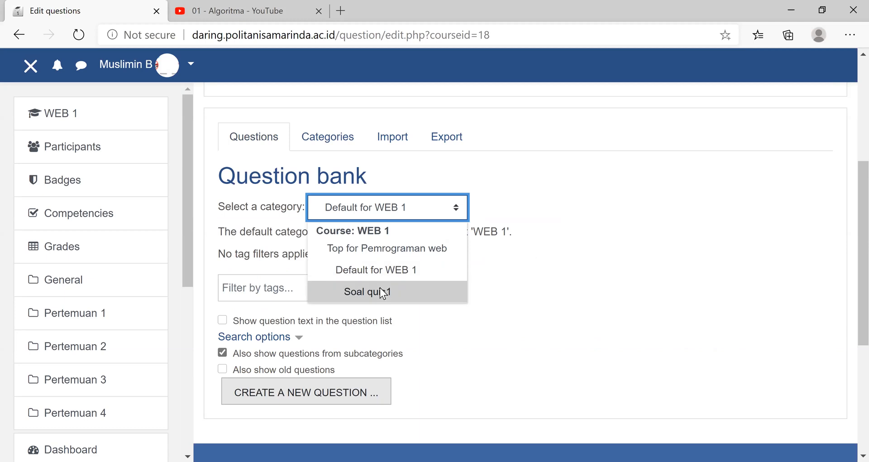
pyautogui.click(383, 292)
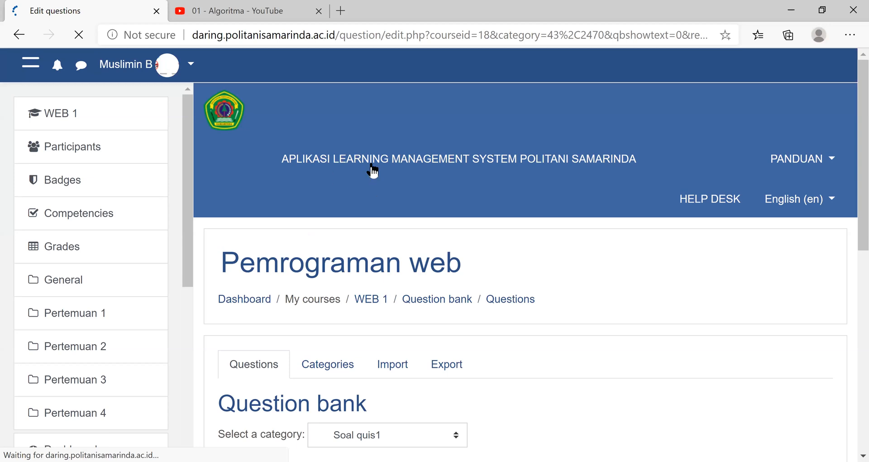
# - Start a new question of type Essay in the "Soal quis1" category
pyautogui.scroll(-10, 421, 167)
pyautogui.scroll(-2, 347, 158)
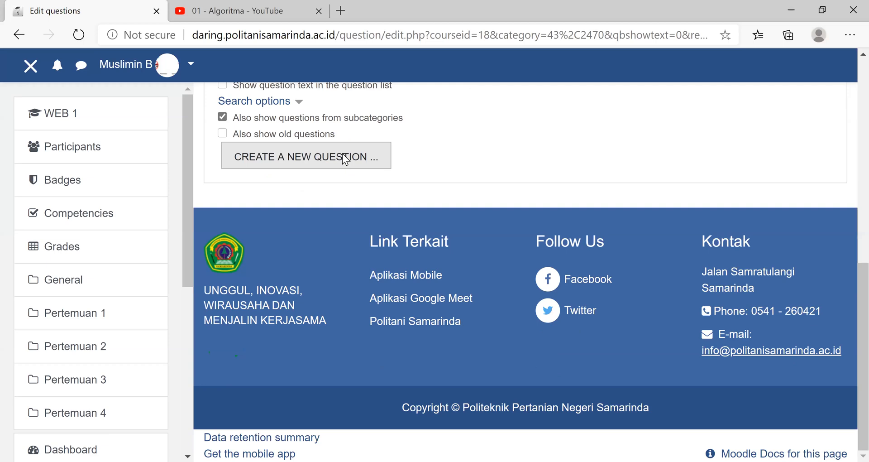
pyautogui.click(346, 159)
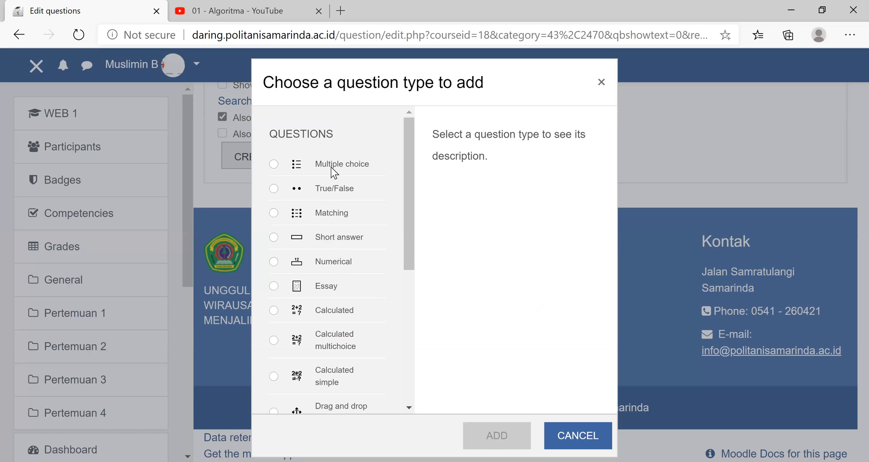
pyautogui.click(274, 286)
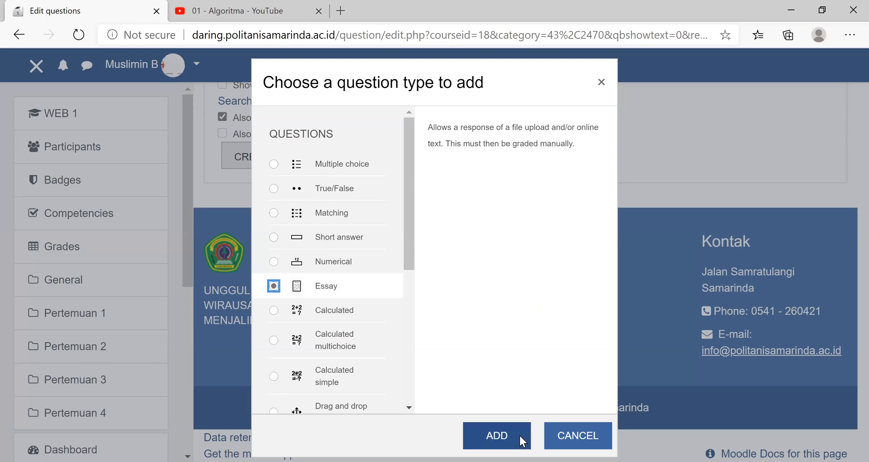
pyautogui.click(520, 436)
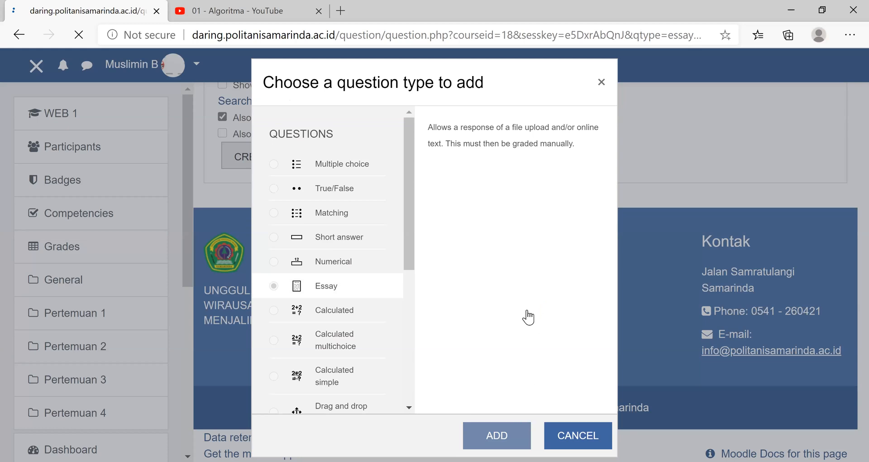
# - Keep the essay question in the category "Soal quis1" and name it "algoritma"
pyautogui.scroll(-5, 499, 243)
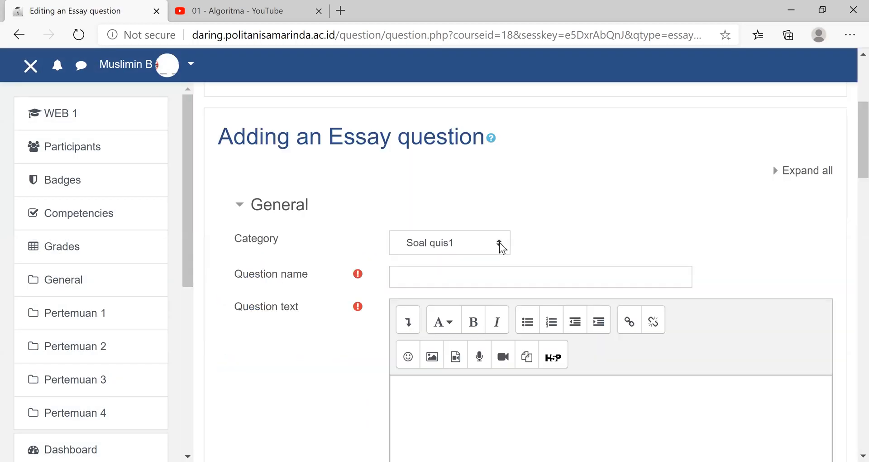
pyautogui.click(473, 243)
pyautogui.click(469, 306)
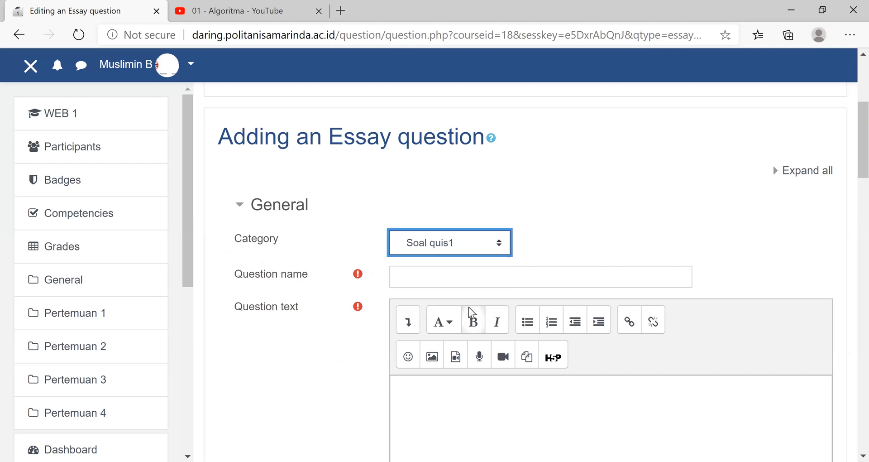
pyautogui.click(408, 277)
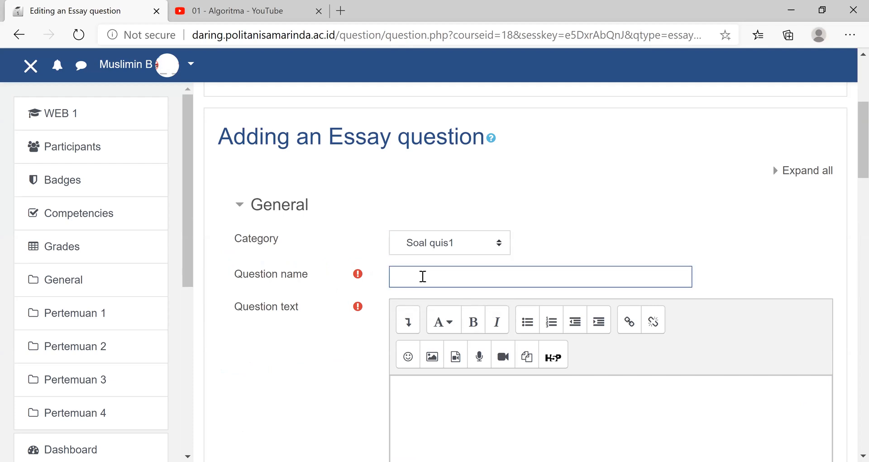
pyautogui.write('algoritma')
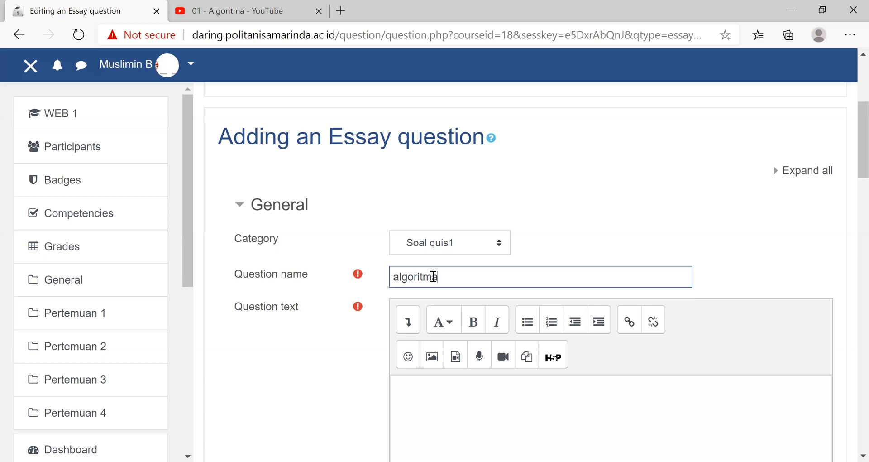
# - Enter "jelaskan definisi algoritma?" as the question text of the essay question
pyautogui.click(436, 390)
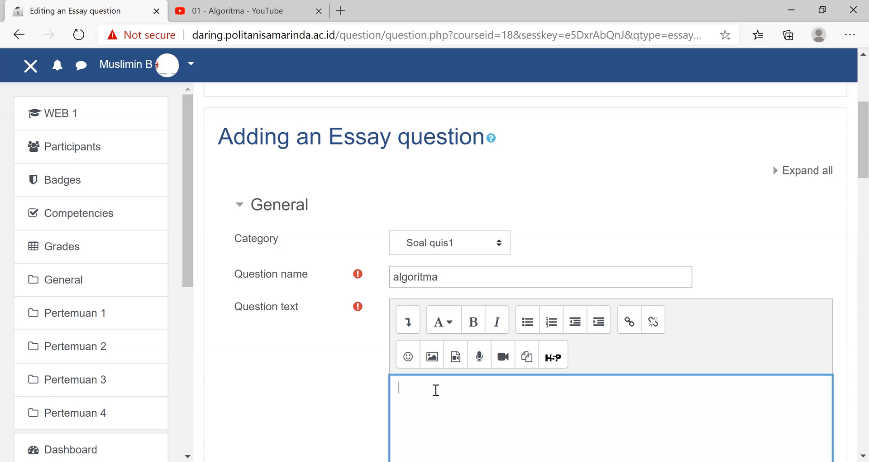
pyautogui.scroll(-5, 437, 388)
pyautogui.scroll(5, 449, 378)
pyautogui.write('jelaskan ')
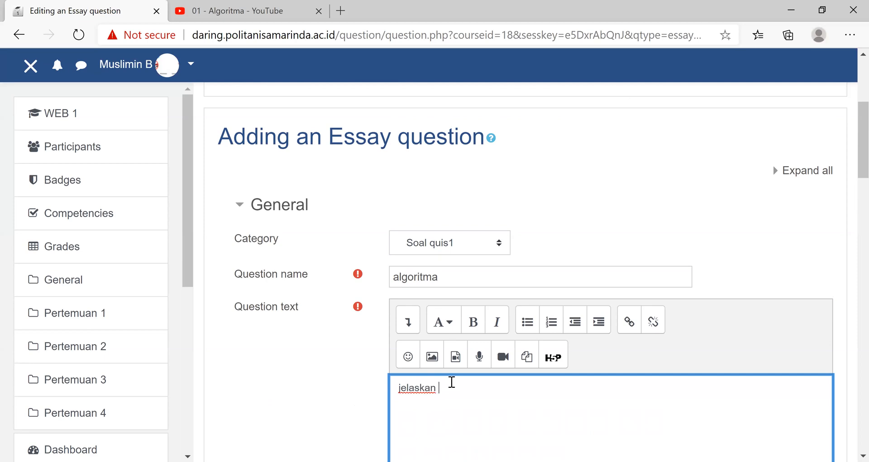
pyautogui.write('definisi algoritma')
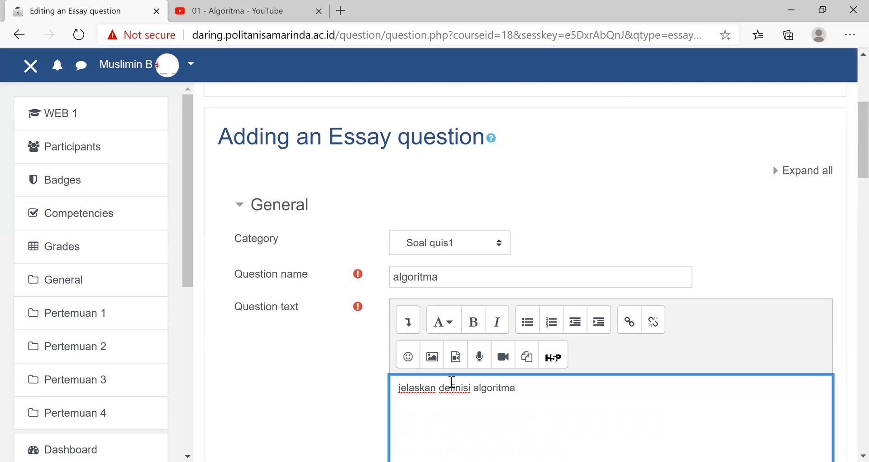
pyautogui.write('?')
# - Save the "algoritma" essay question with its default mark, response options and empty grader information
pyautogui.scroll(-2, 526, 396)
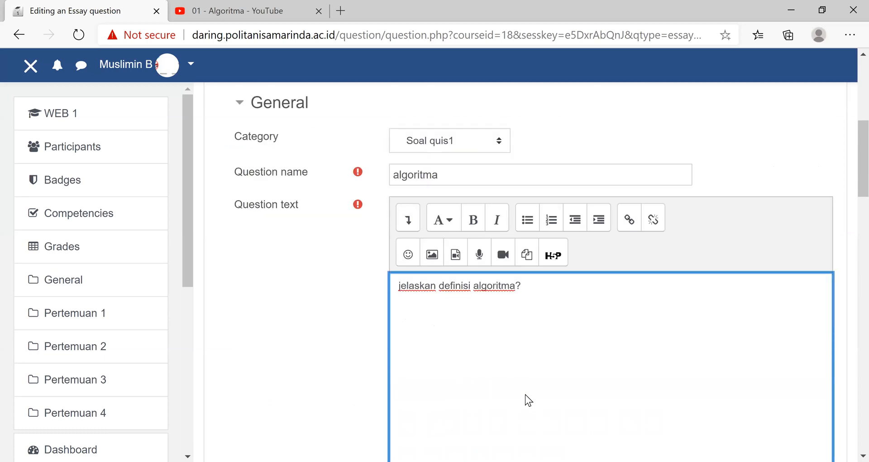
pyautogui.scroll(-3, 525, 395)
pyautogui.scroll(-4, 525, 395)
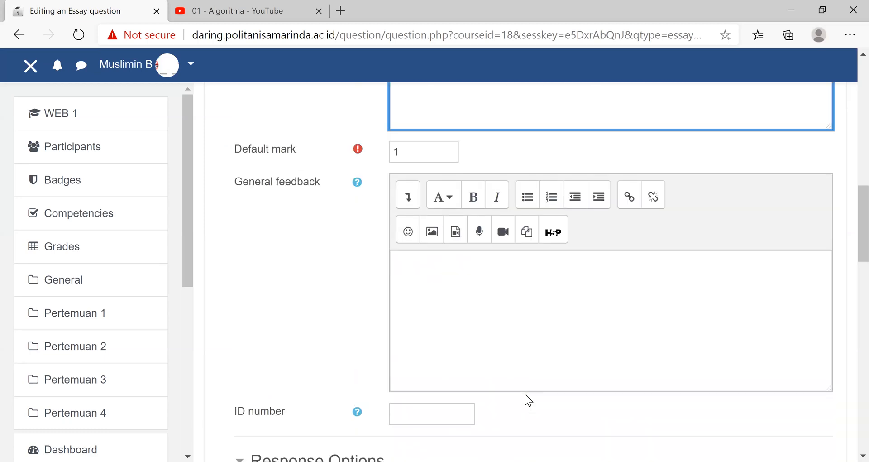
pyautogui.scroll(-5, 509, 392)
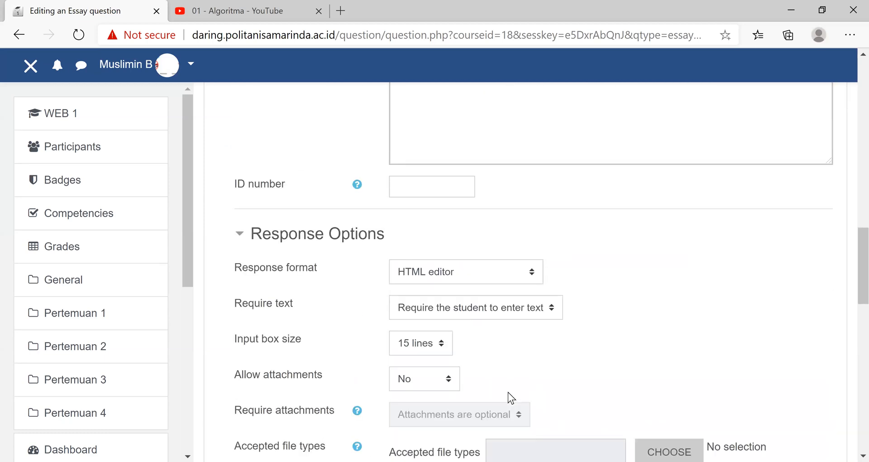
pyautogui.scroll(-7, 508, 392)
pyautogui.scroll(-2, 508, 392)
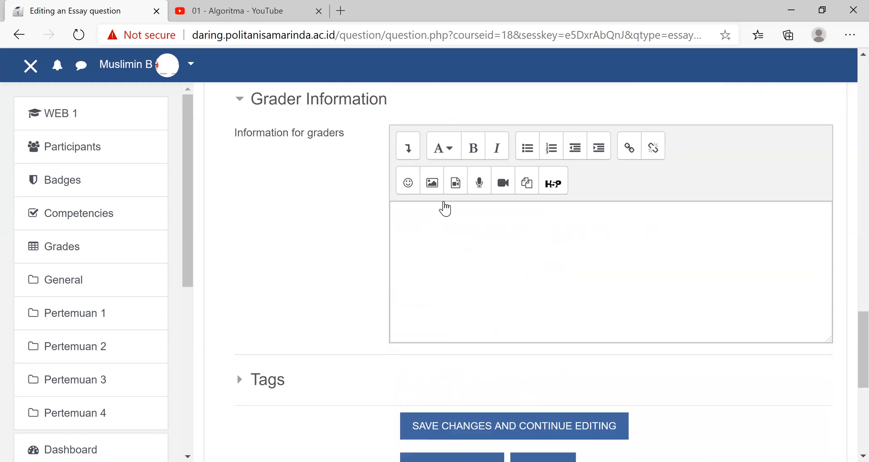
pyautogui.scroll(-5, 445, 208)
pyautogui.click(442, 238)
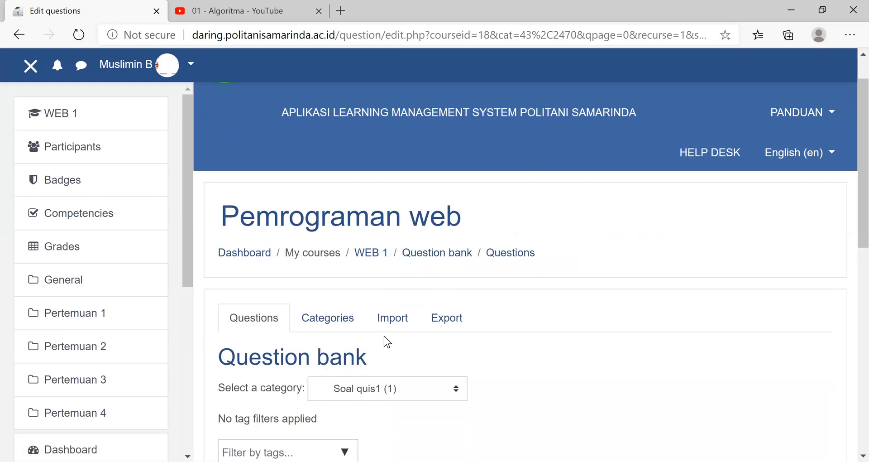
# - Check the category list of the question bank and reopen the questions of "Soal quis1"
pyautogui.scroll(-4, 339, 143)
pyautogui.click(339, 144)
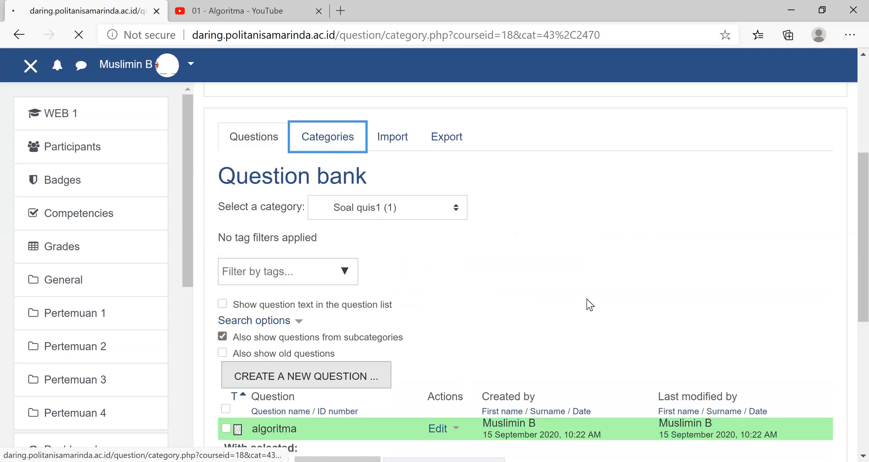
pyautogui.scroll(-5, 318, 296)
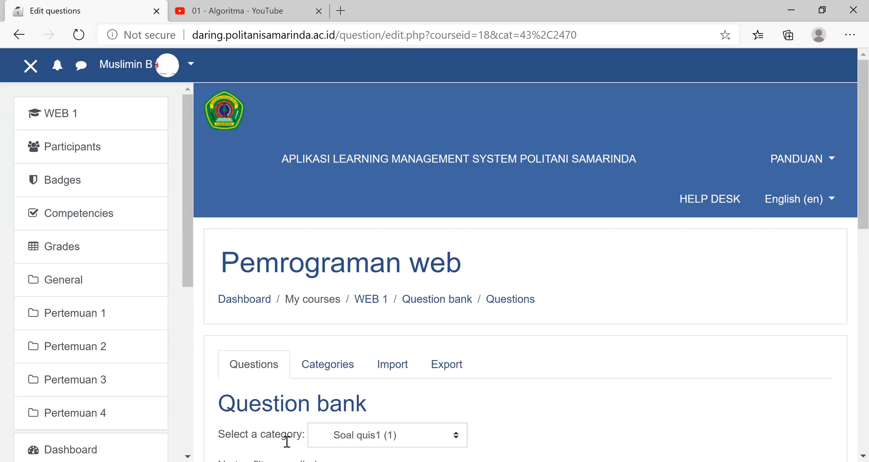
pyautogui.scroll(-4, 284, 436)
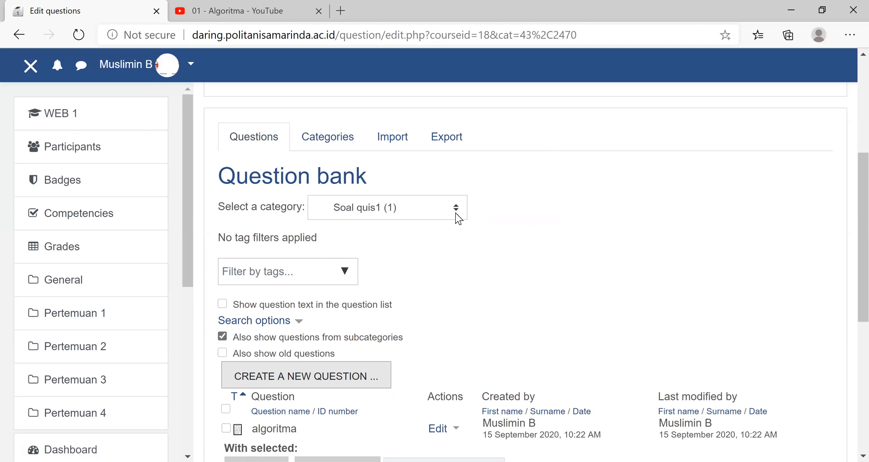
pyautogui.click(415, 208)
pyautogui.scroll(-3, 327, 161)
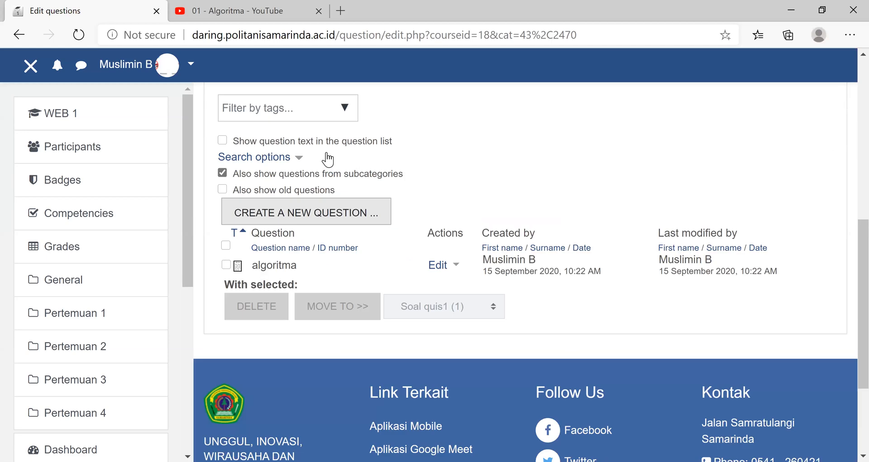
# - Create a second Essay question in the "Soal quis1" category and name it "jaringan"
pyautogui.scroll(-1, 327, 160)
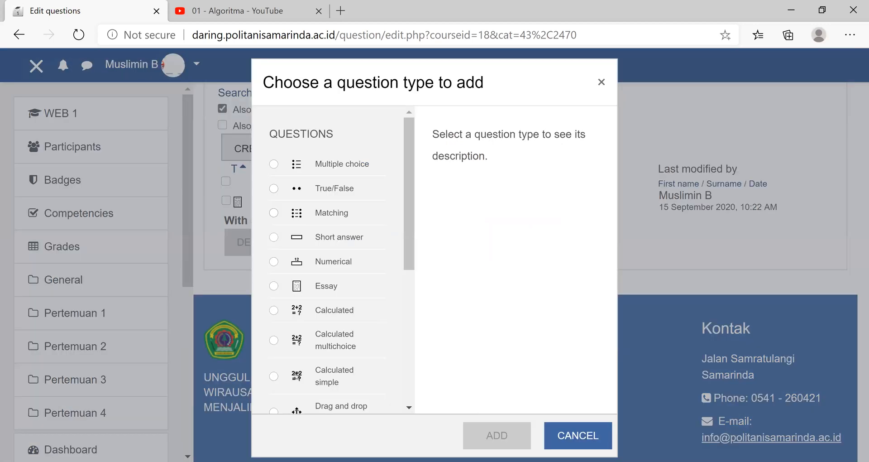
pyautogui.click(326, 286)
pyautogui.click(498, 436)
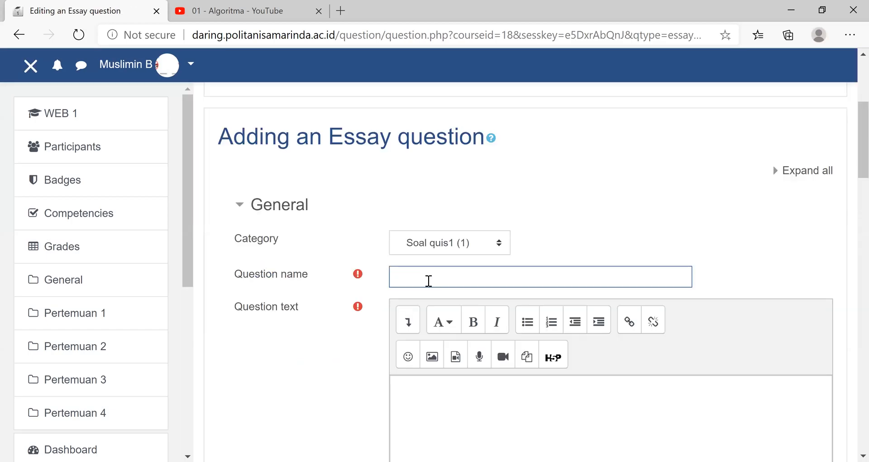
pyautogui.write('jaringan')
# - Enter "Jekaskan struktur jaringan?" as the question text of the "jaringan" question
pyautogui.click(432, 376)
pyautogui.write('Je')
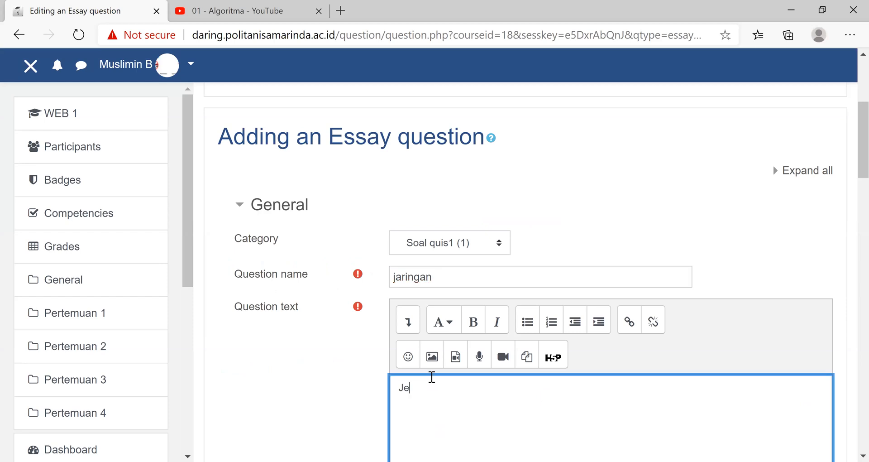
pyautogui.write('kaskan struktur jaringan ')
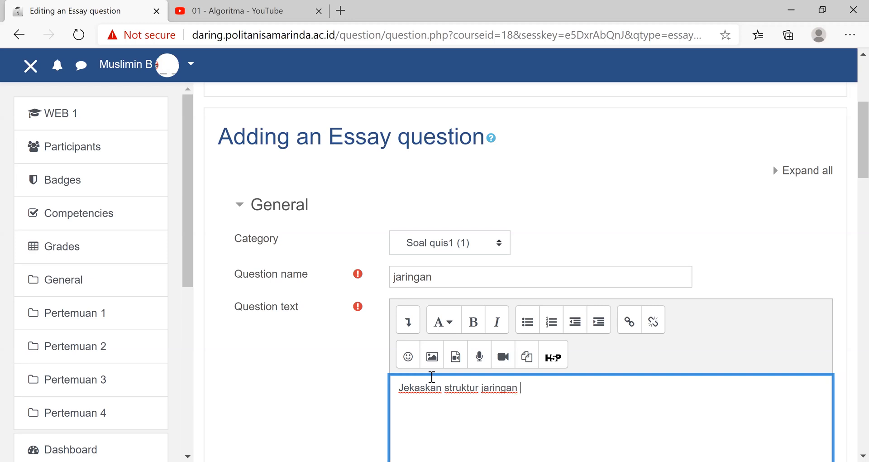
pyautogui.write('in')
pyautogui.press('BackSpace')
pyautogui.press('BackSpace')
pyautogui.press('BackSpace')
pyautogui.write('?')
# - Save the "jaringan" essay question with its default mark, response options and empty grader information
pyautogui.scroll(-1, 587, 365)
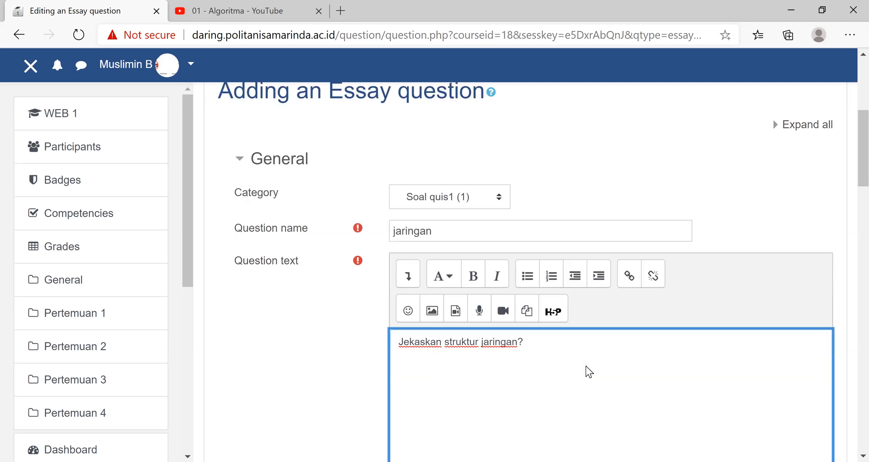
pyautogui.scroll(-7, 442, 397)
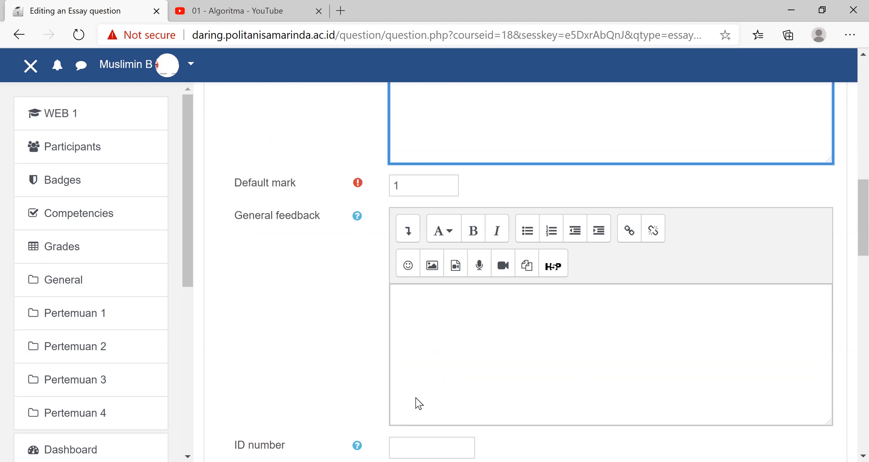
pyautogui.scroll(-6, 409, 404)
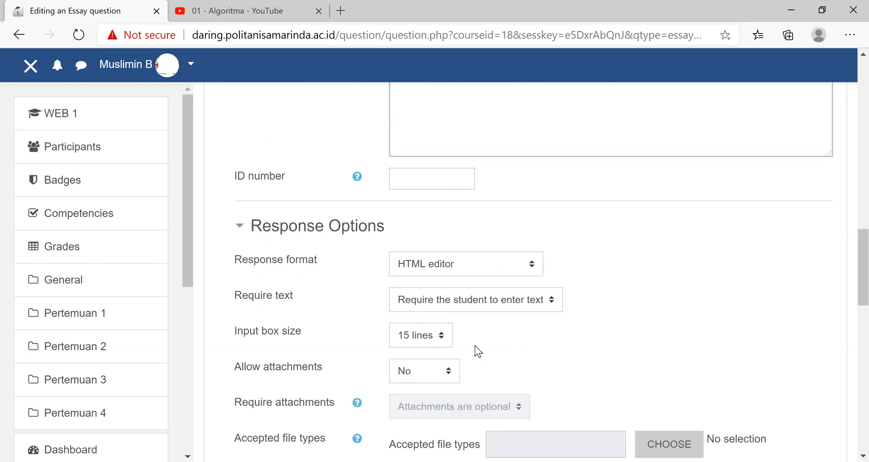
pyautogui.scroll(-5, 475, 352)
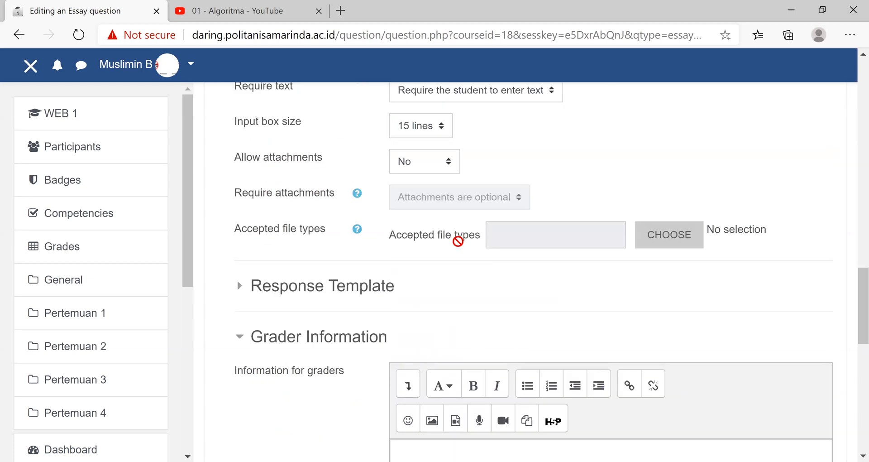
pyautogui.scroll(-10, 385, 263)
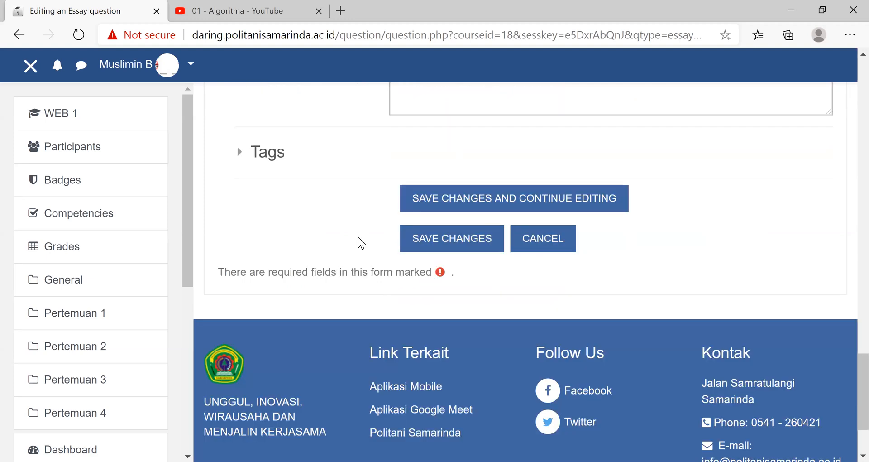
pyautogui.click(433, 226)
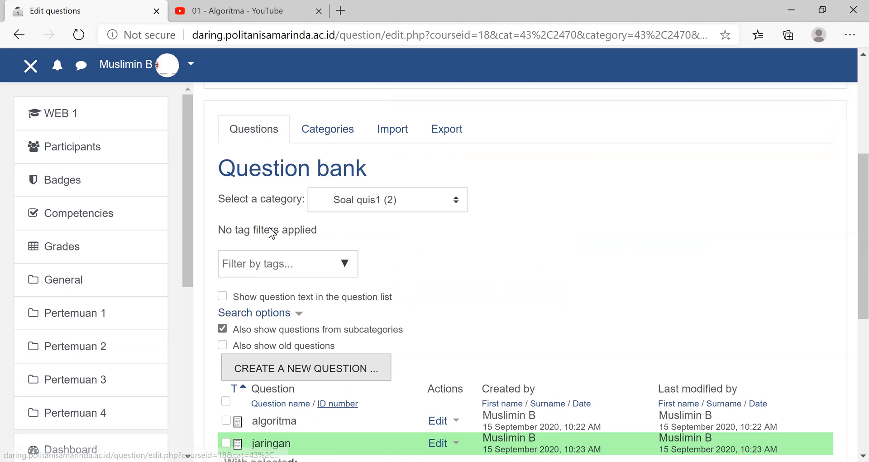
# - Check the questions in the "Soal quis1" category and open QUIS 1 of Pertemuan 4 for editing
pyautogui.scroll(-5, 266, 214)
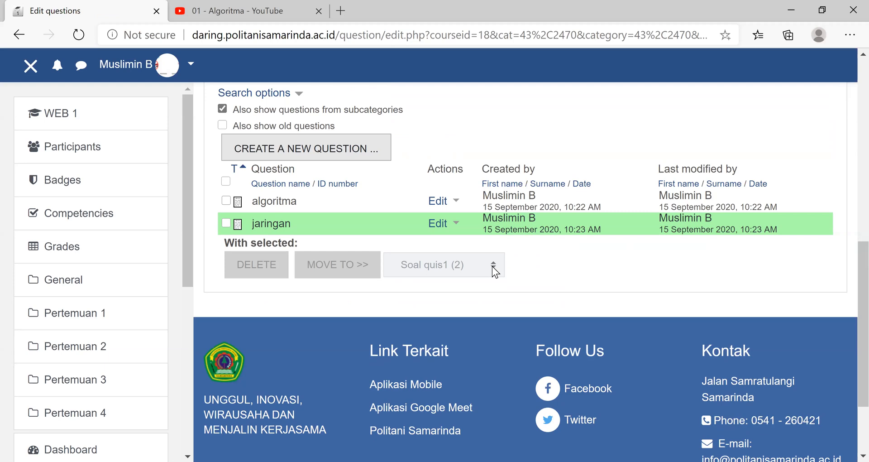
pyautogui.scroll(5, 492, 267)
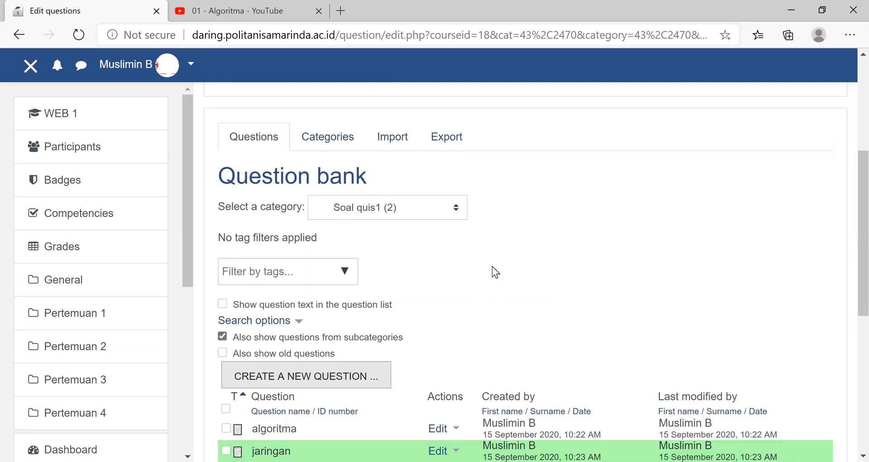
pyautogui.scroll(-5, 493, 266)
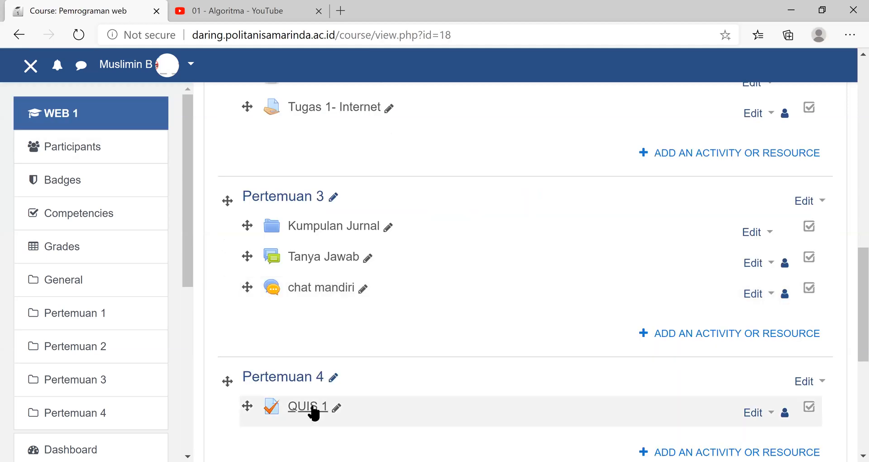
pyautogui.click(314, 410)
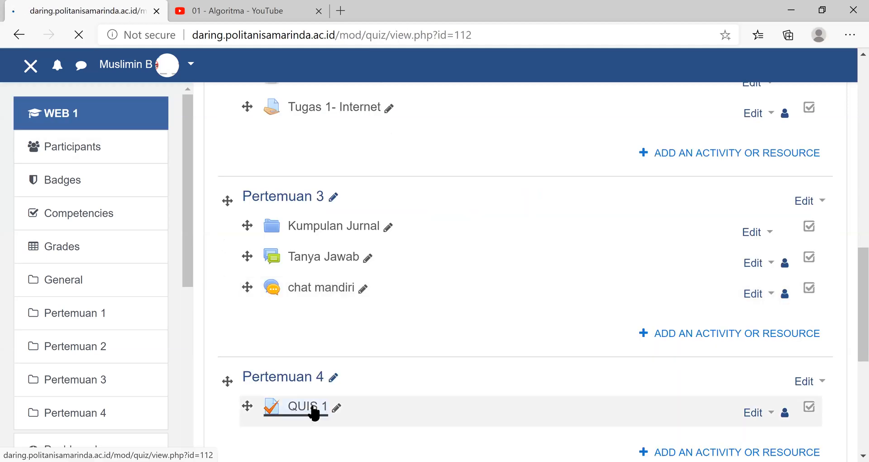
pyautogui.scroll(-5, 714, 297)
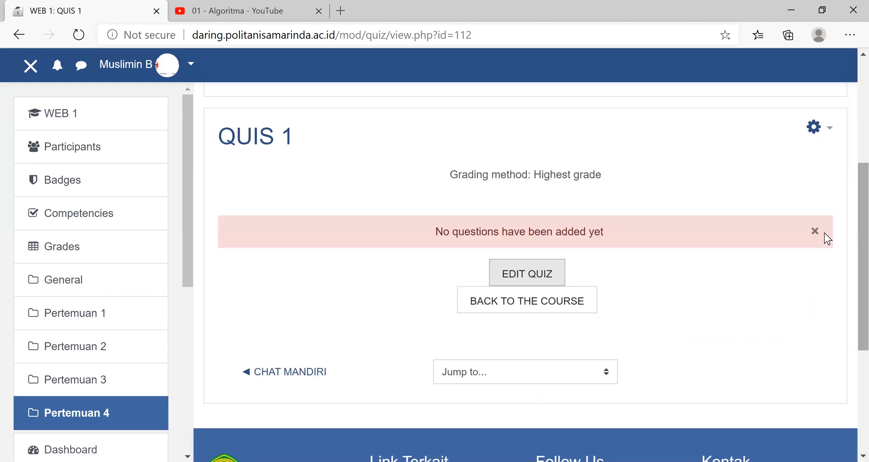
pyautogui.click(815, 231)
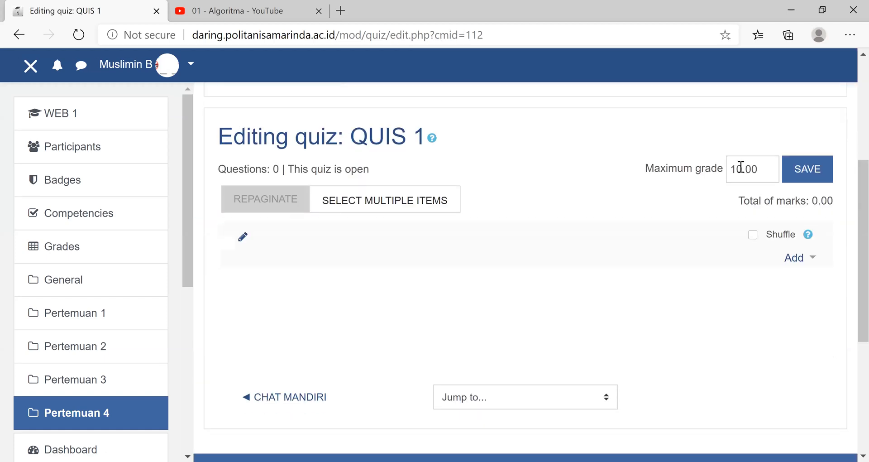
# - Enter 100 as the maximum grade of QUIS 1 and look at the question types offered for a new question
pyautogui.click(744, 171)
pyautogui.write('0')
pyautogui.click(813, 257)
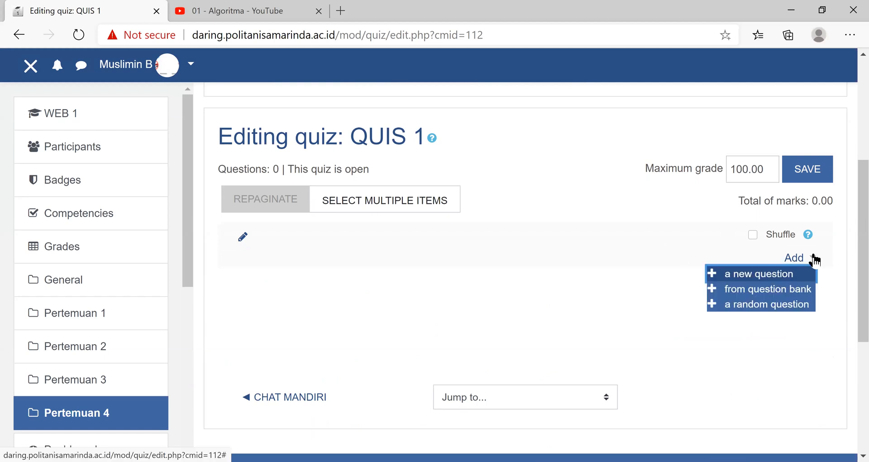
pyautogui.click(774, 274)
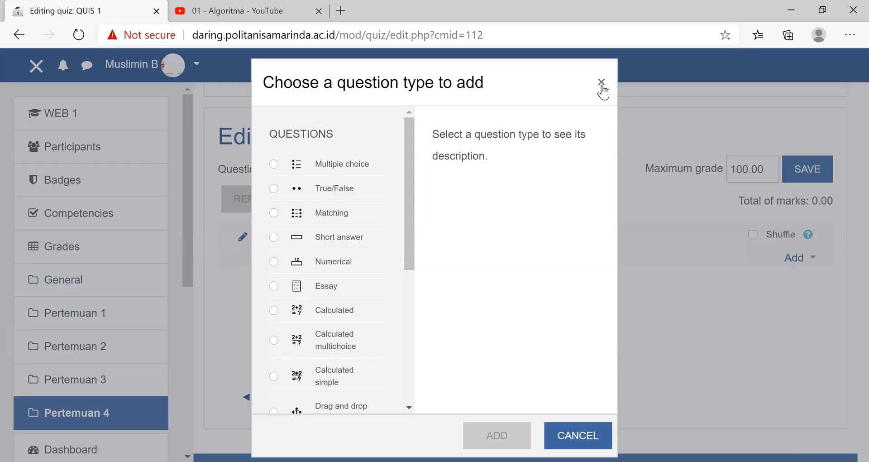
pyautogui.click(814, 263)
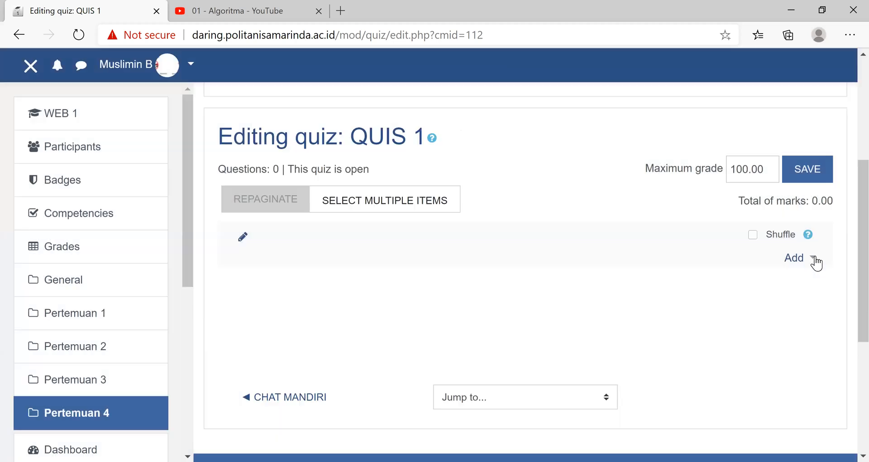
# - Add the "algoritma" and "jaringan" questions from the "Soal quis1" category of the question bank to the quiz
pyautogui.click(814, 259)
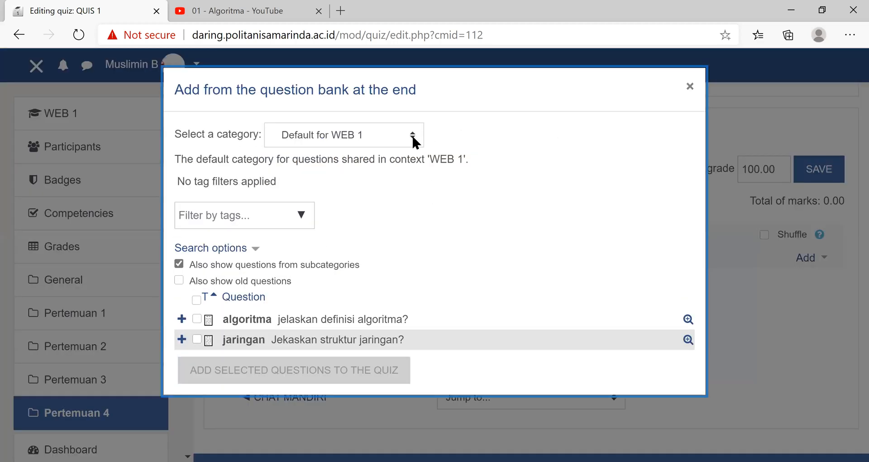
pyautogui.click(413, 138)
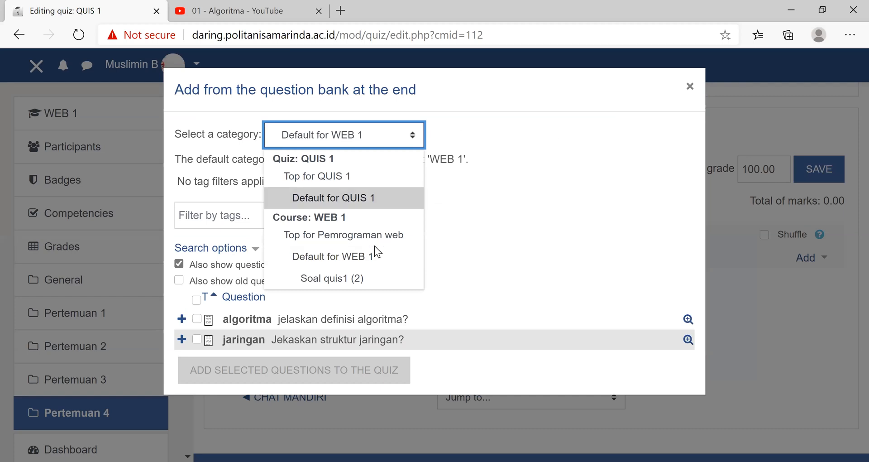
pyautogui.click(355, 279)
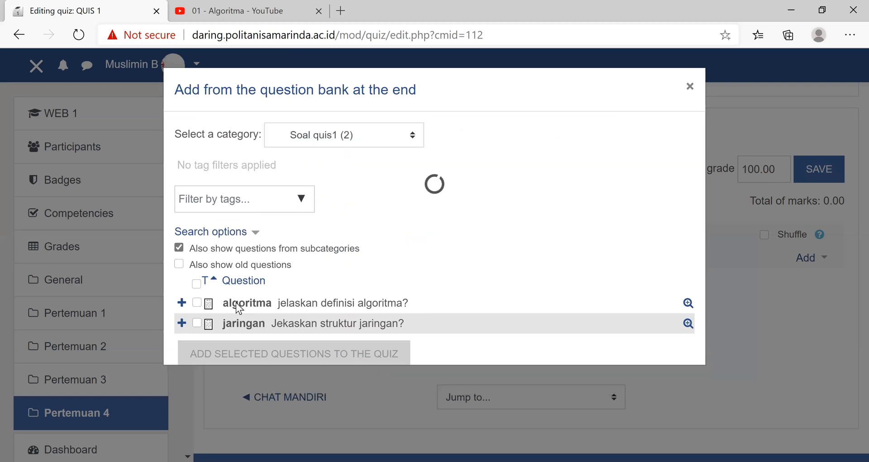
pyautogui.click(197, 303)
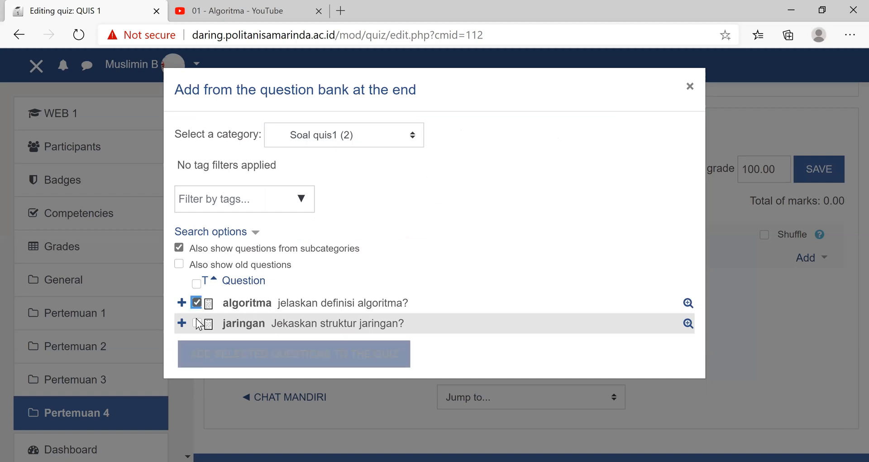
pyautogui.click(198, 324)
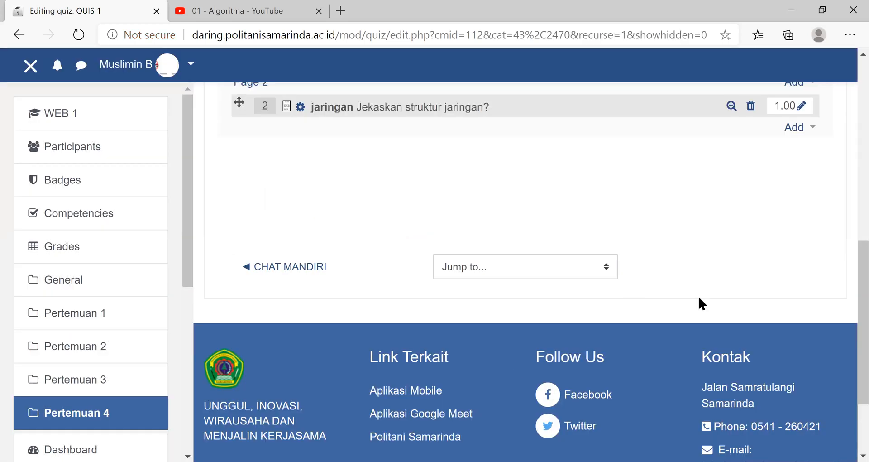
# - Set the maximum grade of QUIS 1 to 100, check both quiz questions and save the grade
pyautogui.scroll(8, 742, 397)
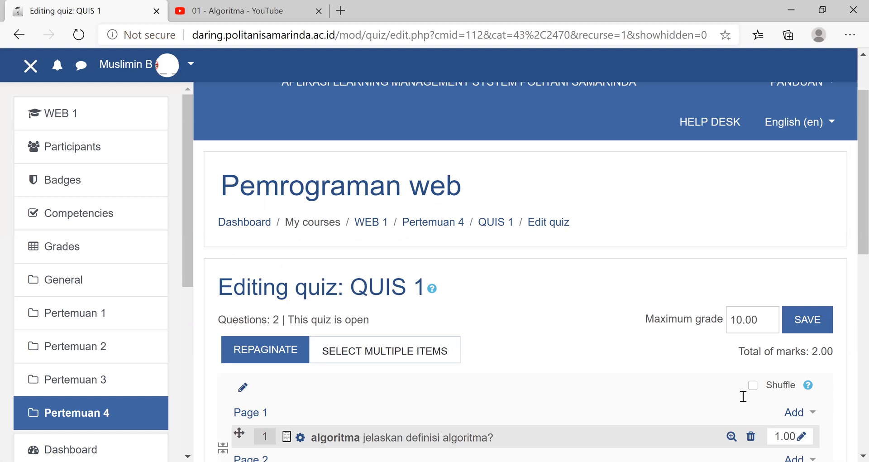
pyautogui.scroll(2, 743, 396)
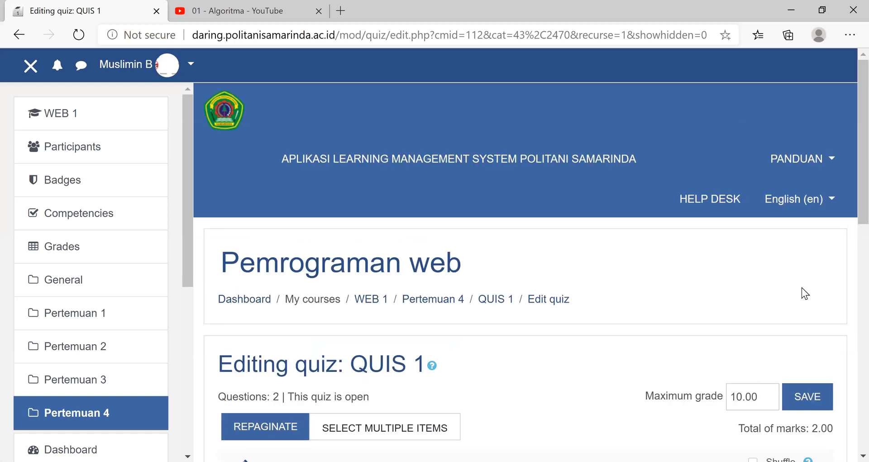
pyautogui.write('0')
pyautogui.scroll(-3, 795, 284)
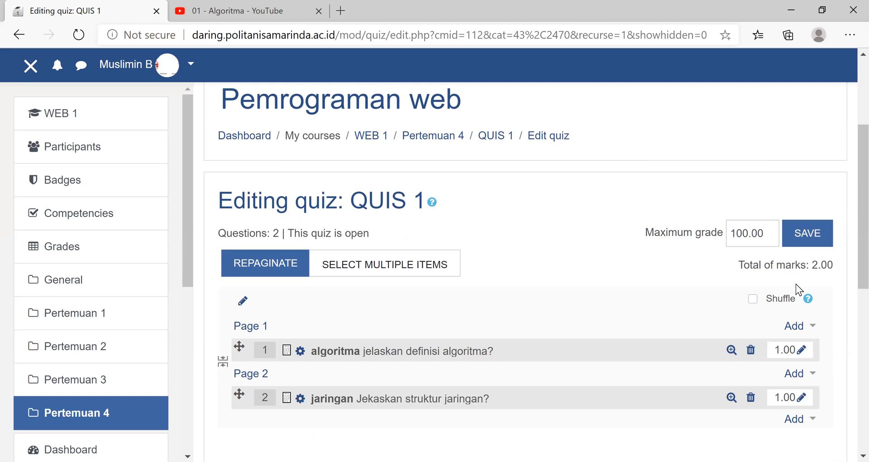
pyautogui.scroll(-4, 796, 285)
pyautogui.scroll(-2, 796, 285)
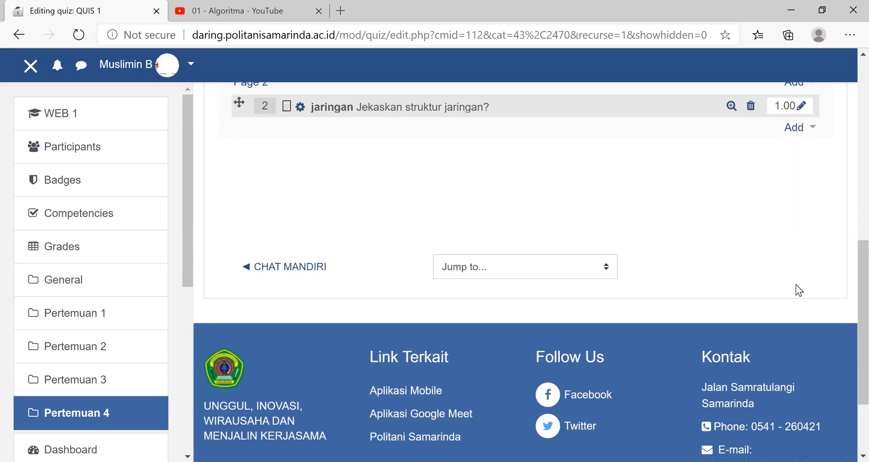
pyautogui.scroll(5, 357, 222)
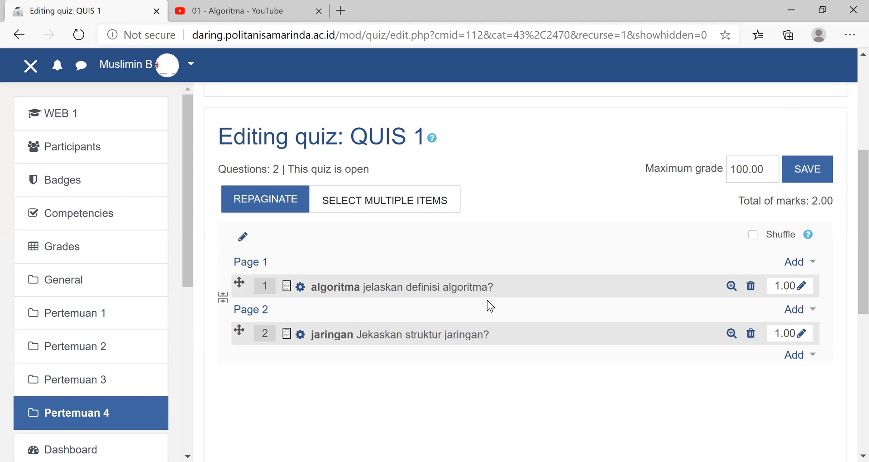
pyautogui.click(805, 170)
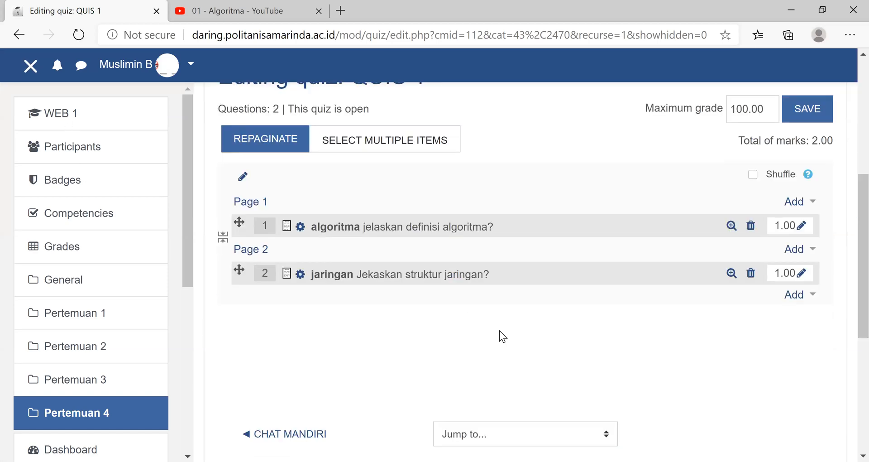
# - Return to the course page, open QUIS 1 in Pertemuan 4 and start a preview of the quiz
pyautogui.scroll(-3, 499, 331)
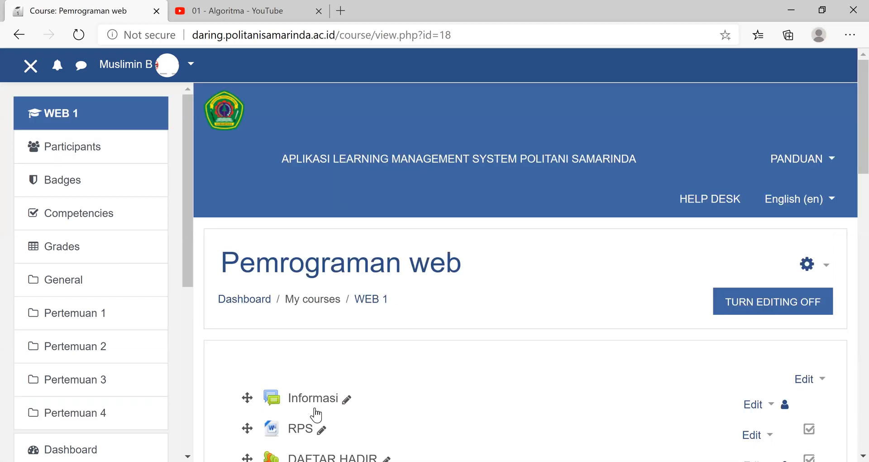
pyautogui.scroll(-6, 468, 359)
pyautogui.scroll(-5, 469, 362)
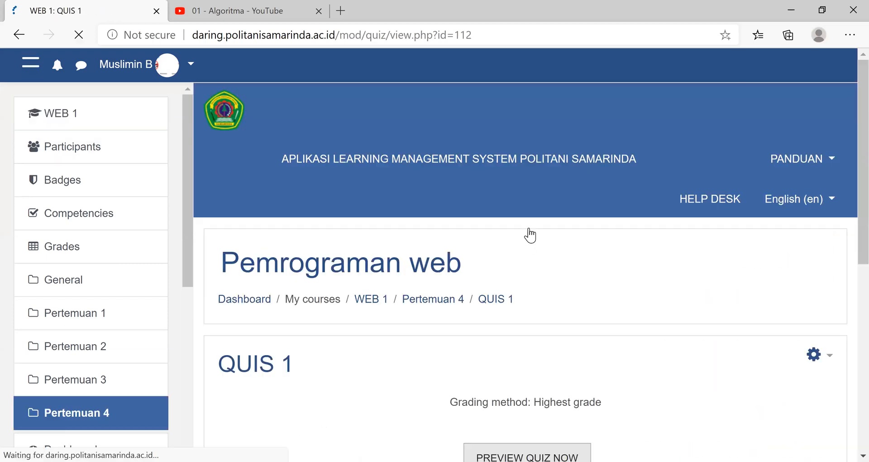
pyautogui.scroll(-4, 530, 235)
pyautogui.click(528, 231)
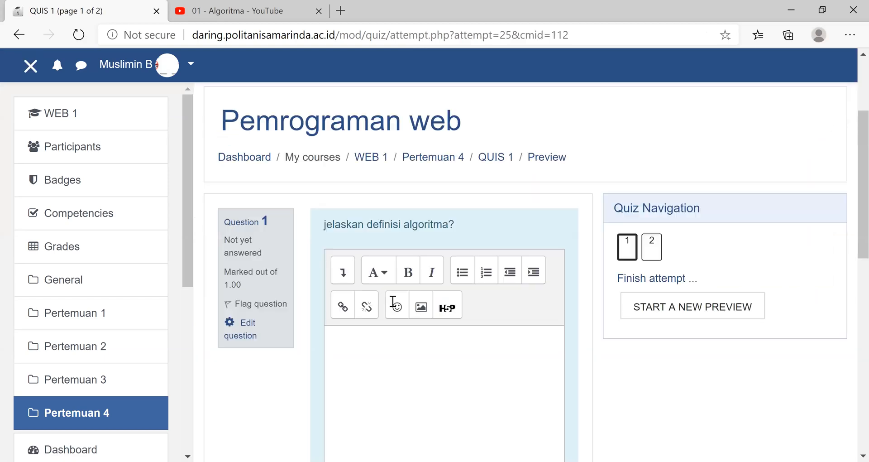
# - Examine the first question's answer area and the quiz navigation in the preview, and go to the second question
pyautogui.scroll(-2, 395, 317)
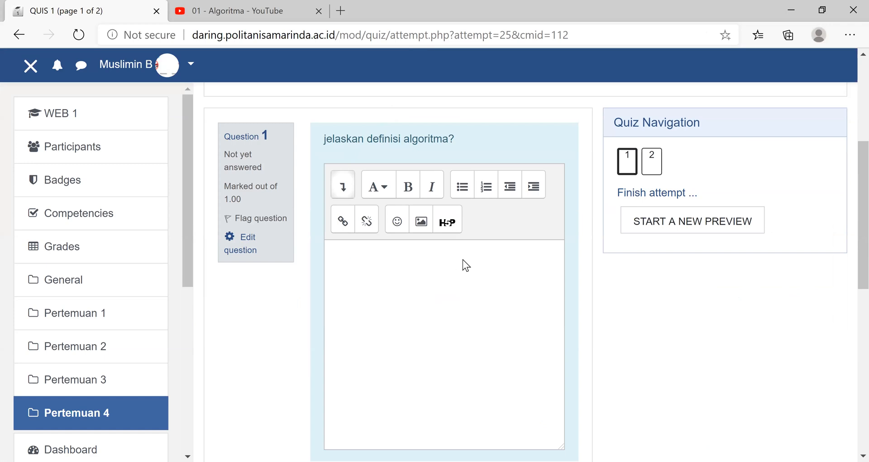
pyautogui.scroll(-10, 462, 261)
pyautogui.scroll(9, 462, 258)
pyautogui.scroll(1, 588, 218)
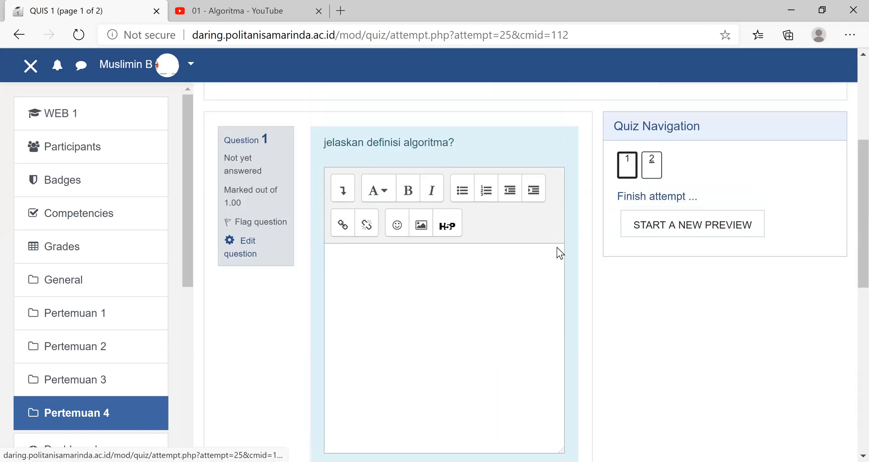
pyautogui.scroll(-5, 547, 281)
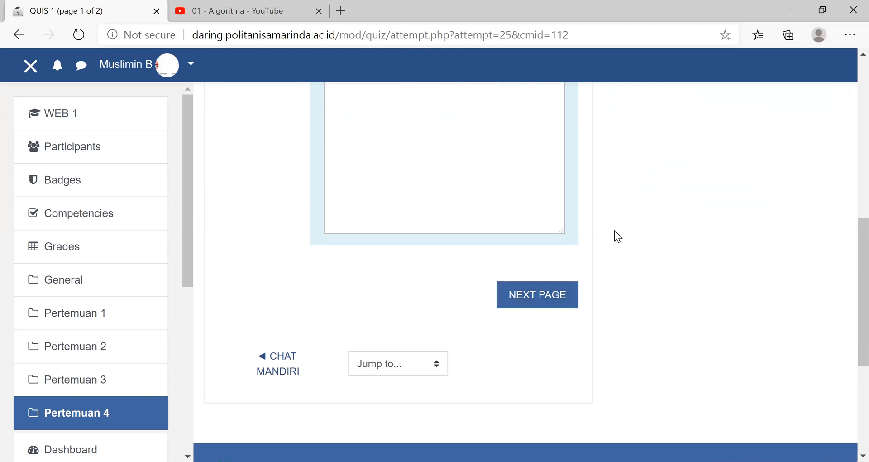
pyautogui.scroll(5, 621, 238)
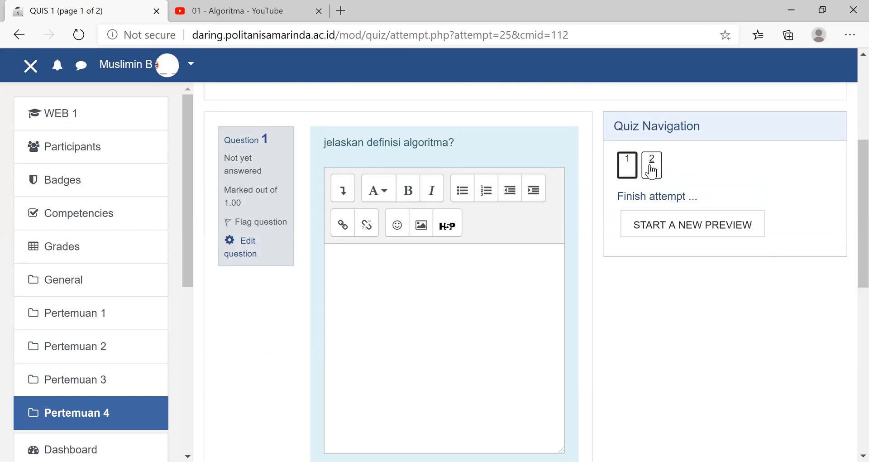
pyautogui.scroll(-5, 577, 307)
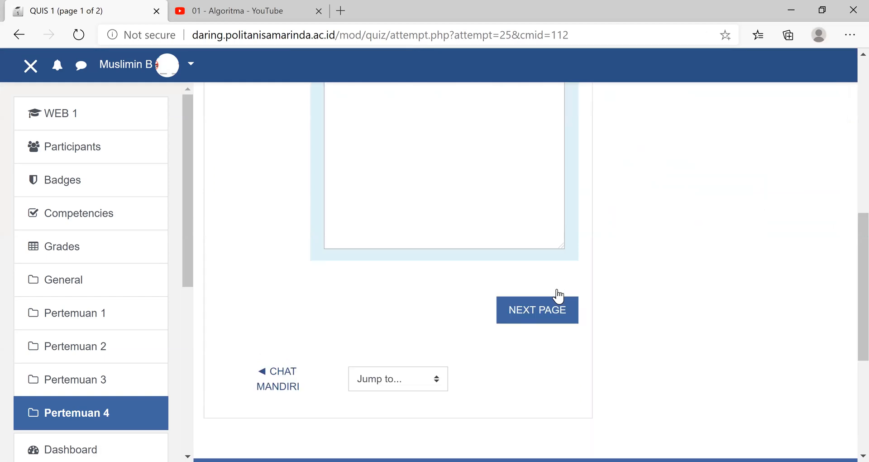
pyautogui.click(553, 285)
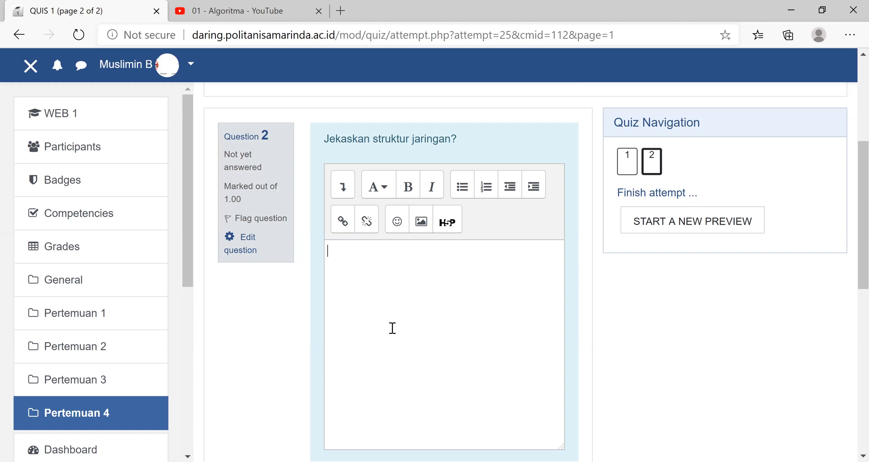
# - Examine the second question's answer area in the QUIS 1 preview and return to the course page
pyautogui.scroll(-4, 394, 300)
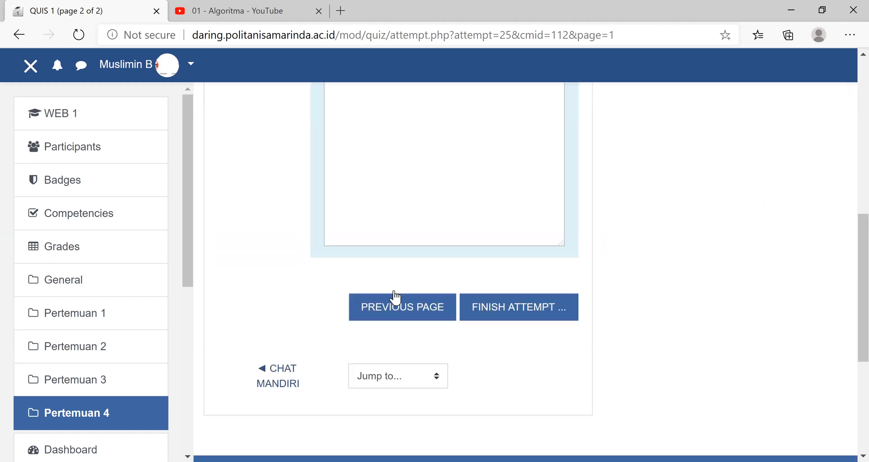
pyautogui.scroll(4, 763, 305)
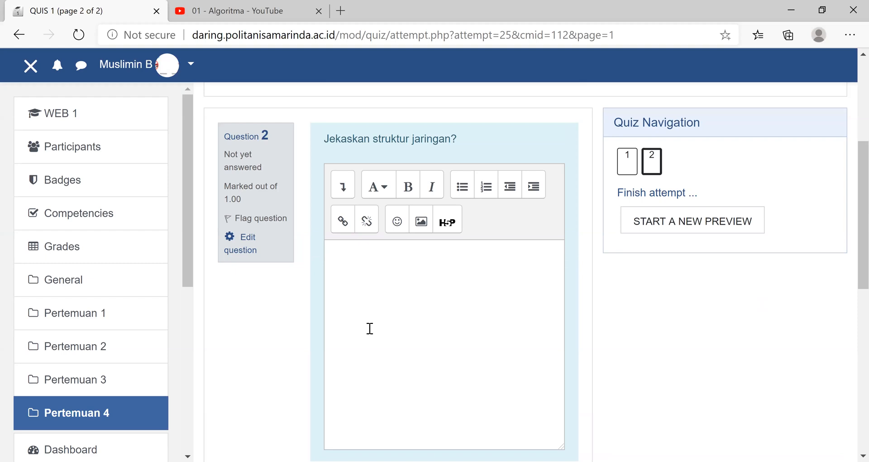
pyautogui.scroll(1, 370, 328)
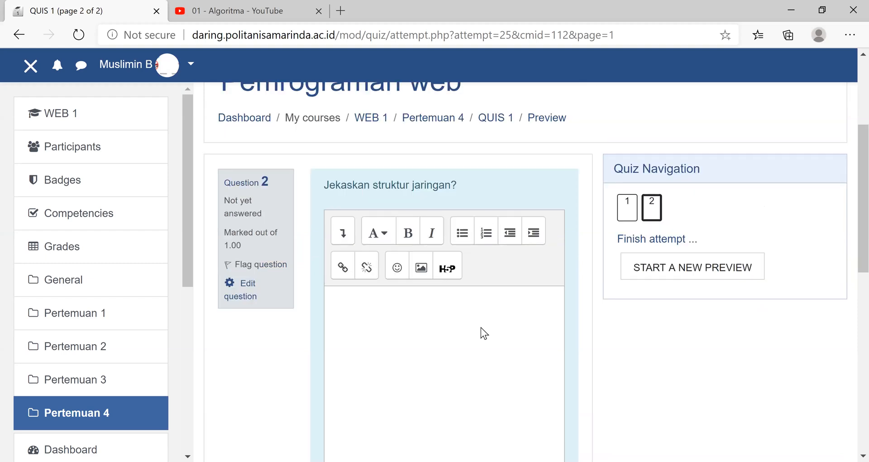
pyautogui.scroll(4, 481, 329)
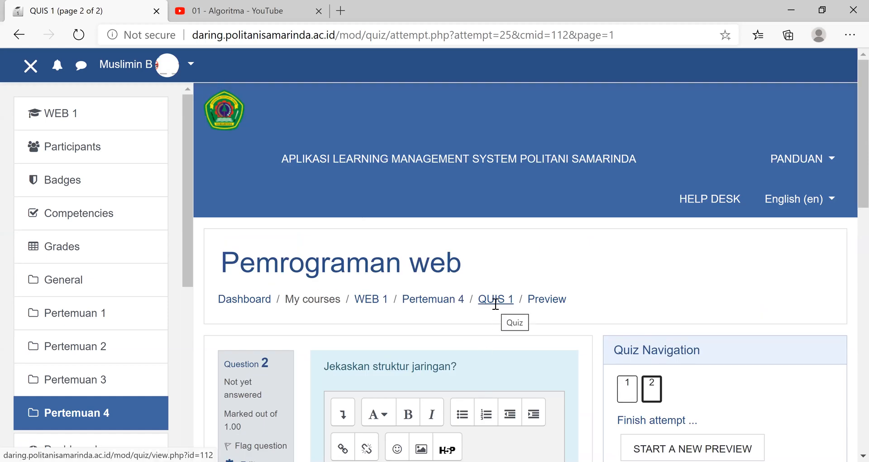
pyautogui.click(53, 113)
pyautogui.scroll(-10, 328, 350)
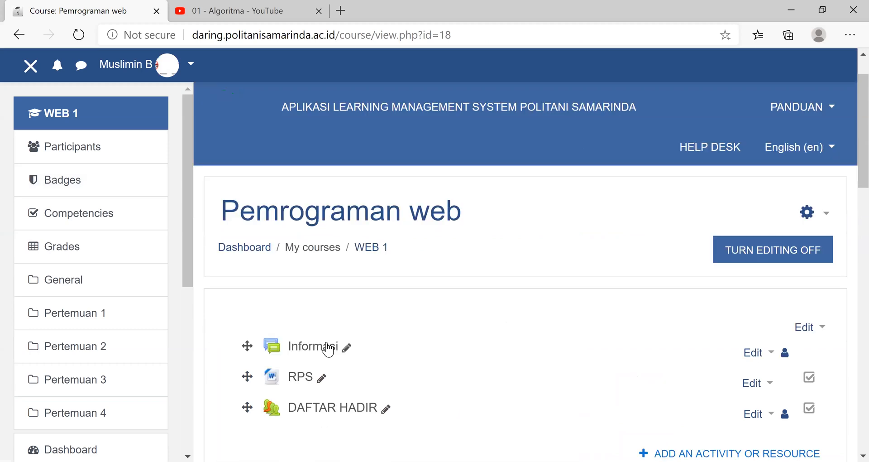
# - Add new topics after Pertemuan 4 and rename the first new topic as Pertemuan 5
pyautogui.scroll(-5, 367, 388)
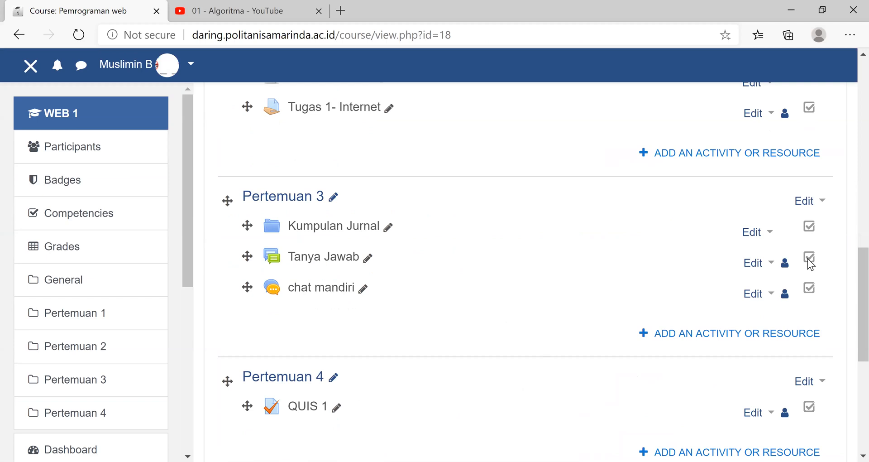
pyautogui.scroll(-5, 810, 264)
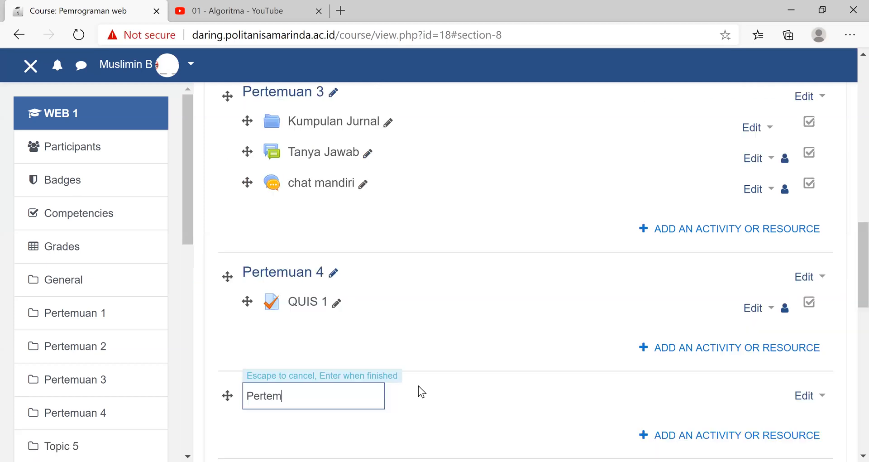
pyautogui.write('uan 5')
pyautogui.press('Return')
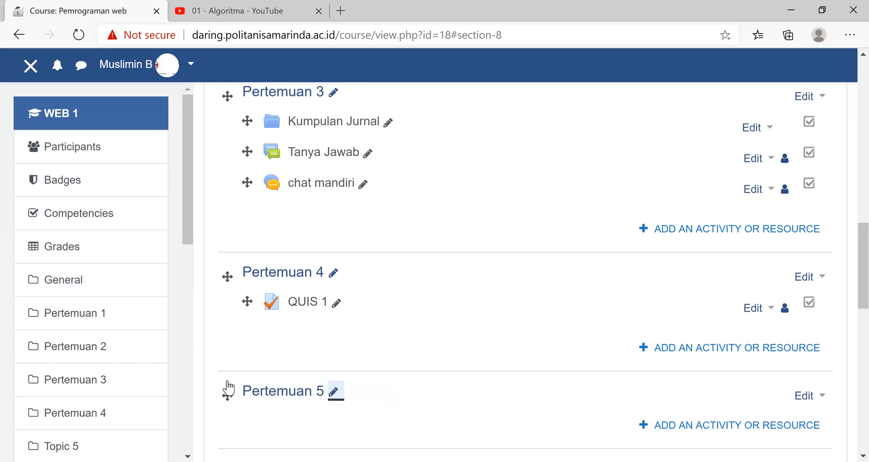
# - Create a quiz named UTS in Pertemuan 5, open its question editing page and check the options for adding questions
pyautogui.click(215, 352)
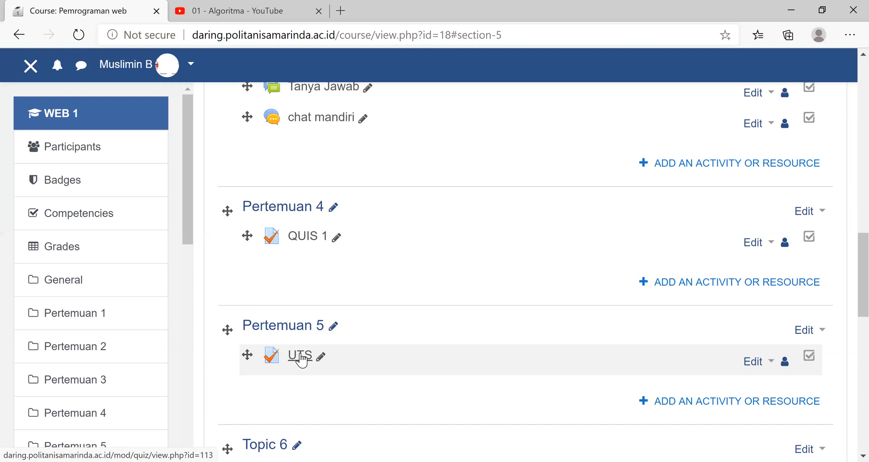
pyautogui.click(551, 278)
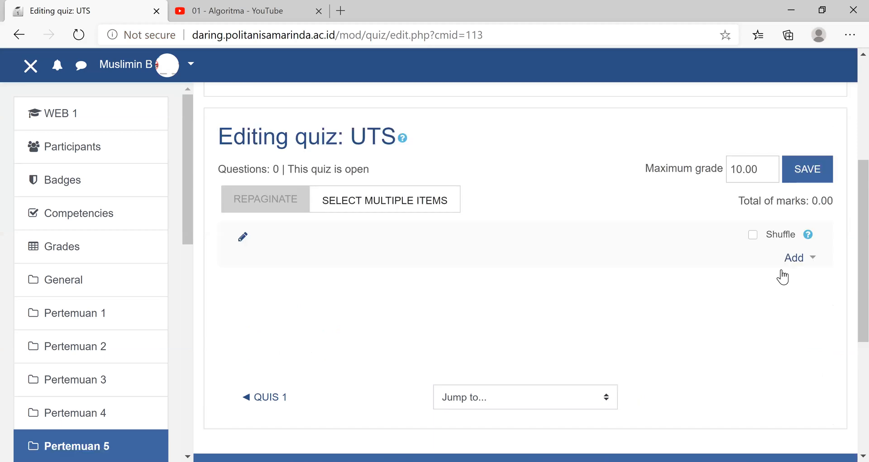
pyautogui.click(785, 267)
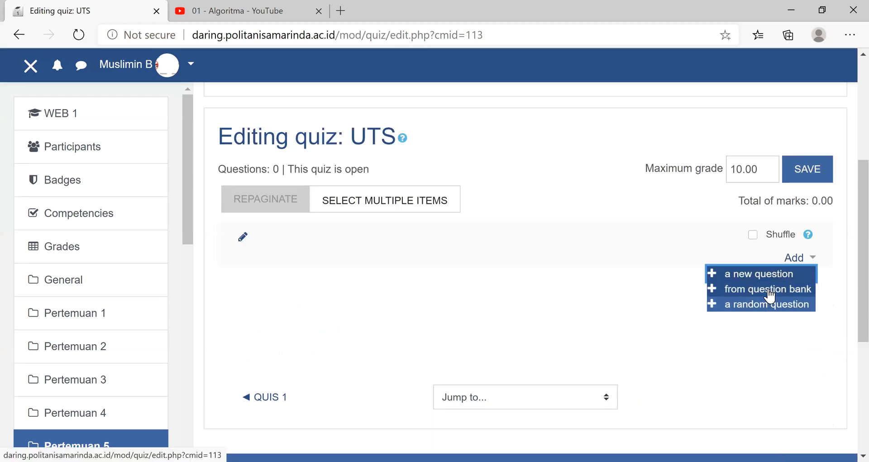
# - Return to the course page and open the question bank categories from the full course administration list
pyautogui.click(62, 122)
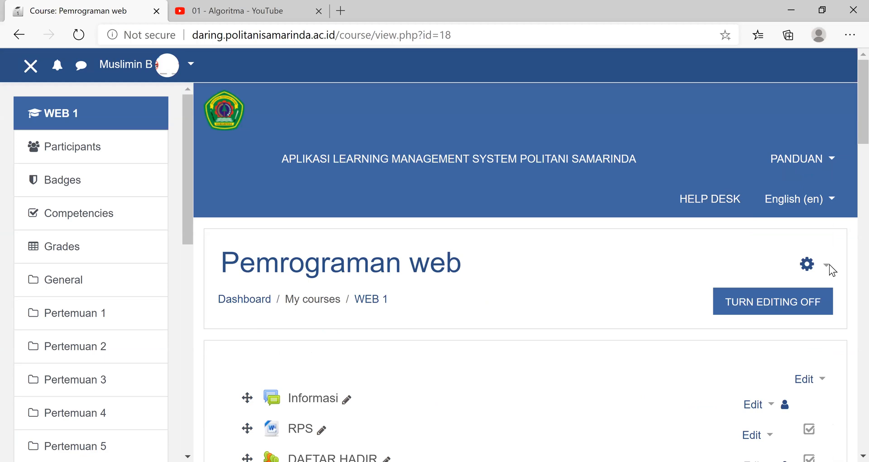
pyautogui.click(827, 268)
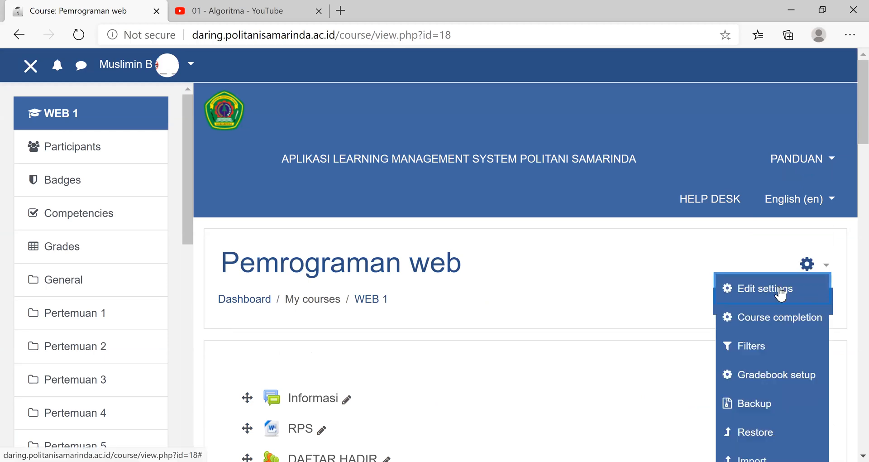
pyautogui.scroll(-5, 455, 335)
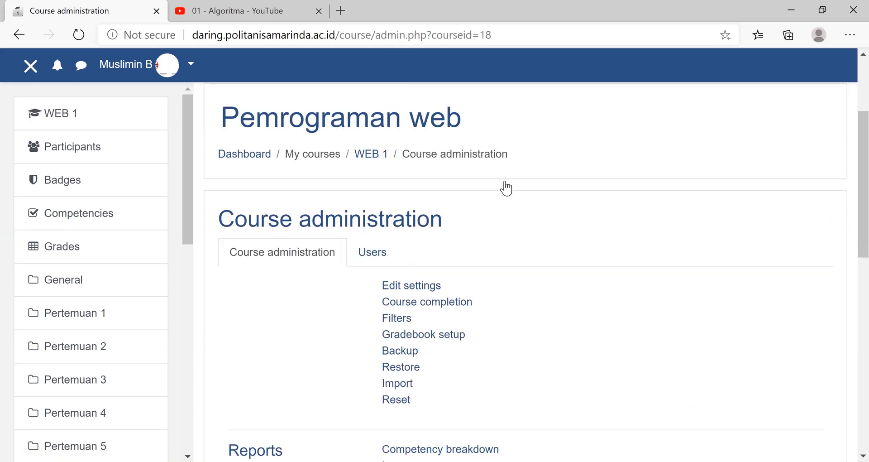
pyautogui.scroll(-10, 501, 195)
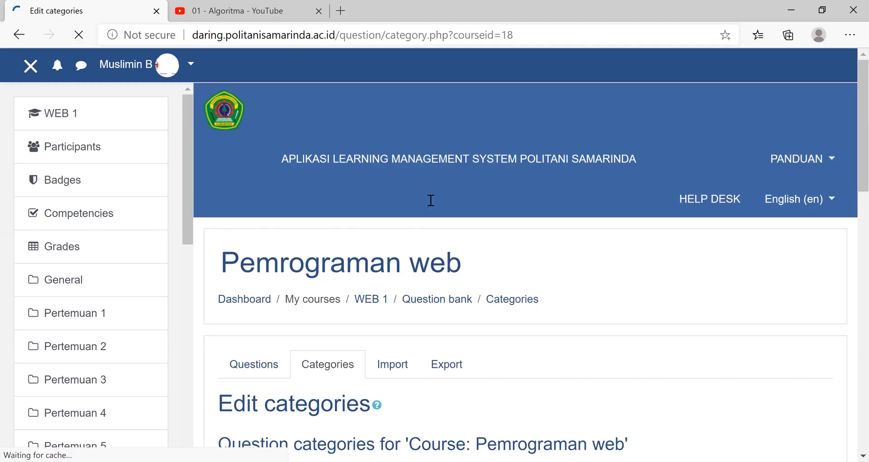
pyautogui.scroll(-6, 431, 200)
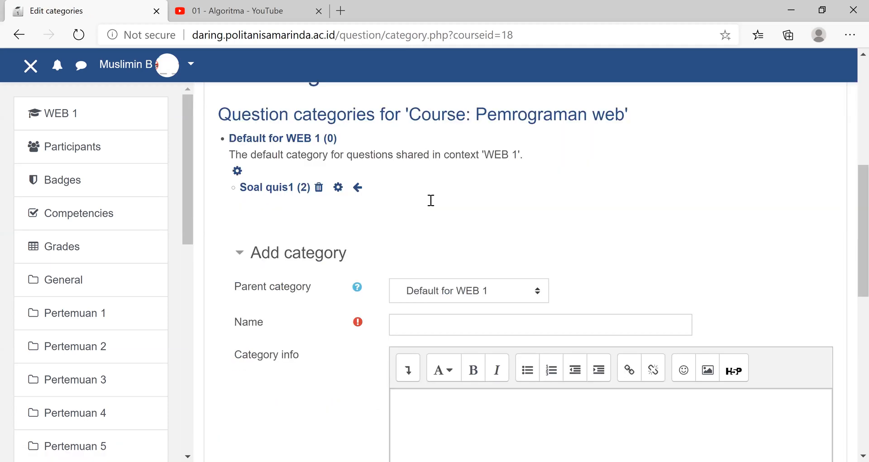
# - Add a question category named "soal uts" under the parent category Default for WEB 1
pyautogui.scroll(-3, 431, 200)
pyautogui.click(431, 200)
pyautogui.write('soal uts')
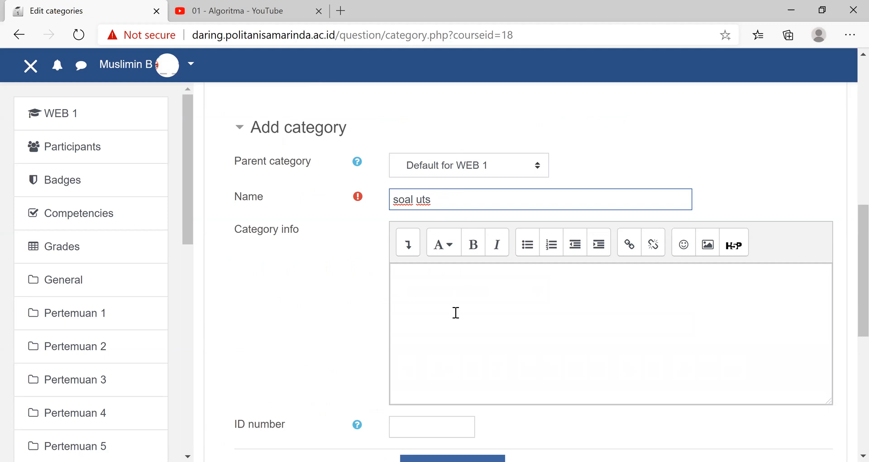
pyautogui.scroll(-1, 456, 312)
pyautogui.scroll(-4, 459, 266)
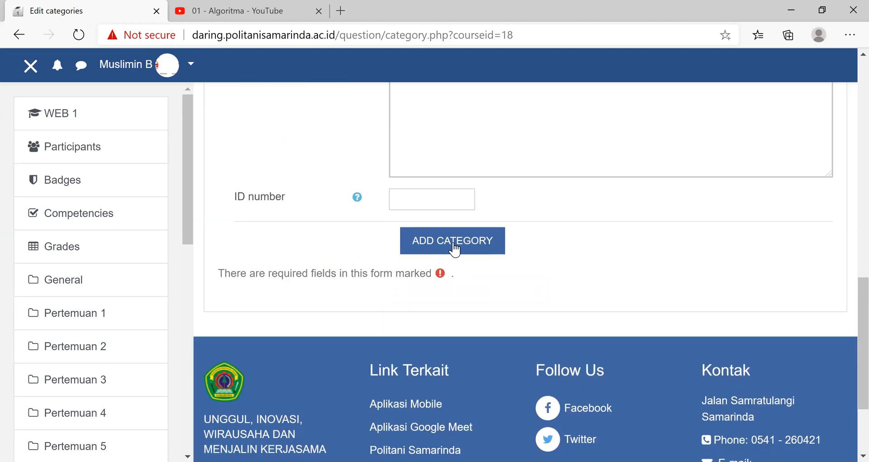
pyautogui.click(454, 247)
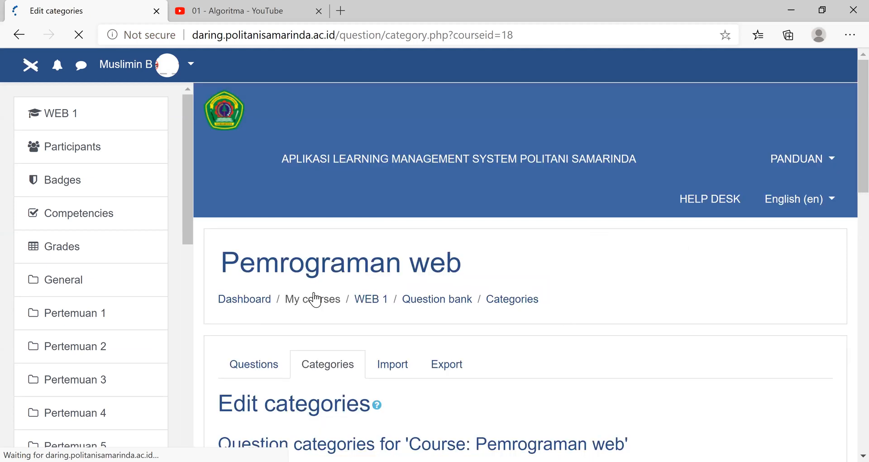
# - Go to the question bank's questions and select the "soal uts" category
pyautogui.scroll(-5, 299, 294)
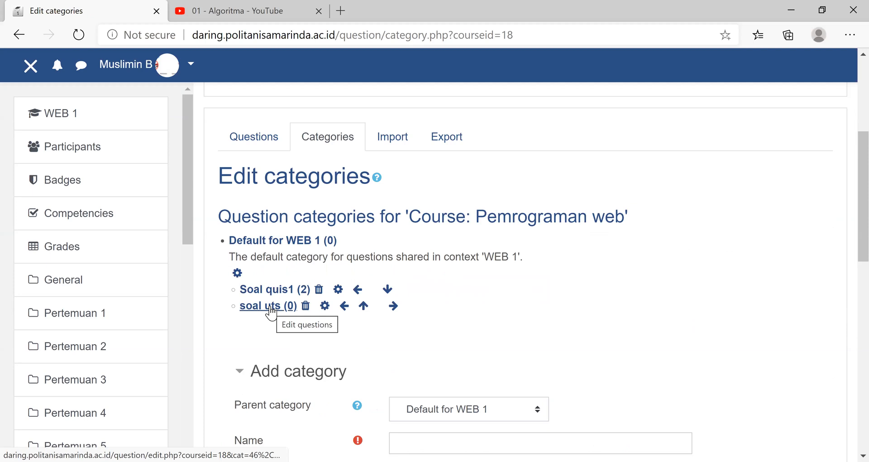
pyautogui.click(247, 141)
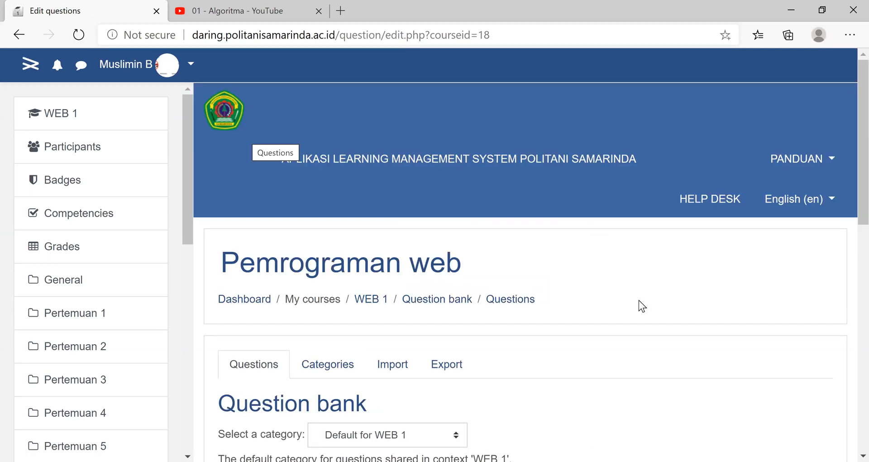
pyautogui.scroll(-5, 449, 214)
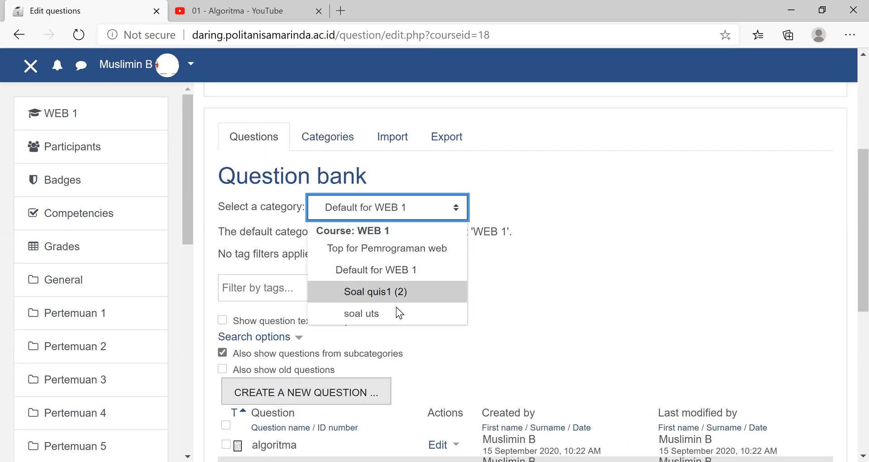
pyautogui.press('Down')
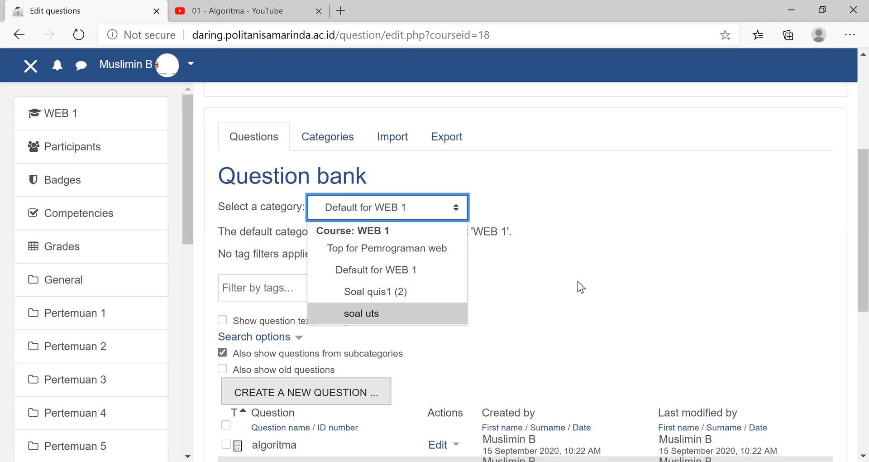
pyautogui.press('Return')
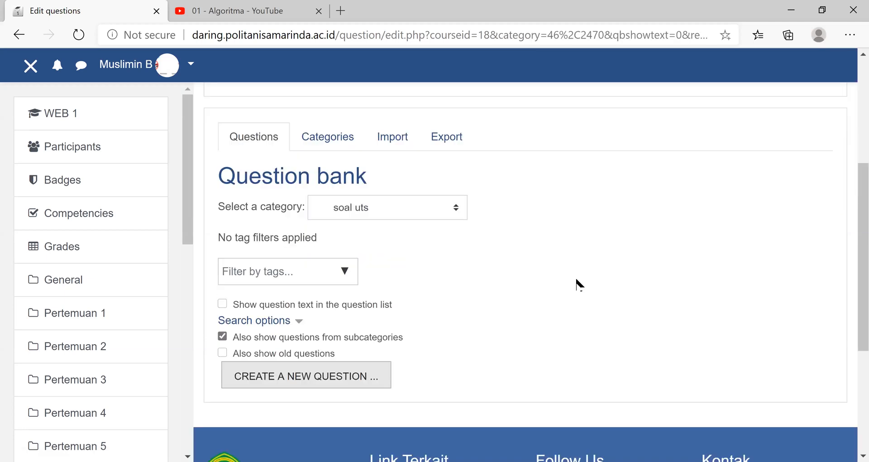
# - Start a new Multiple choice question in the "soal uts" category and name it "Algoritma"
pyautogui.click(338, 379)
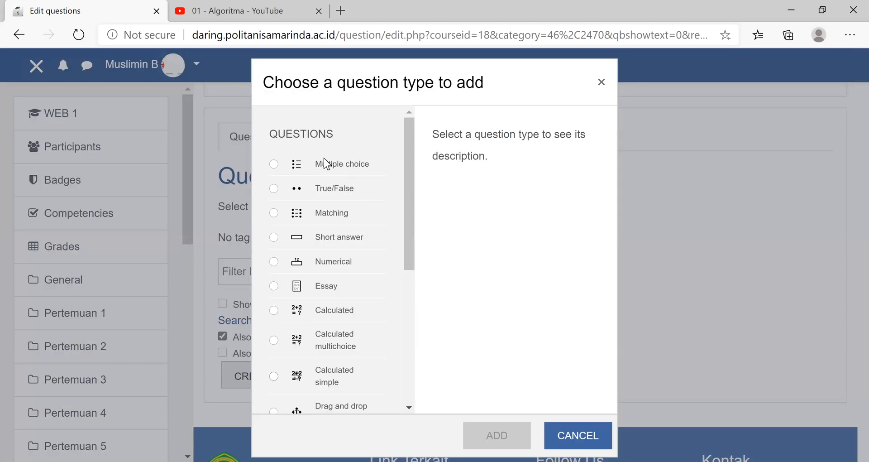
pyautogui.click(275, 165)
pyautogui.click(490, 438)
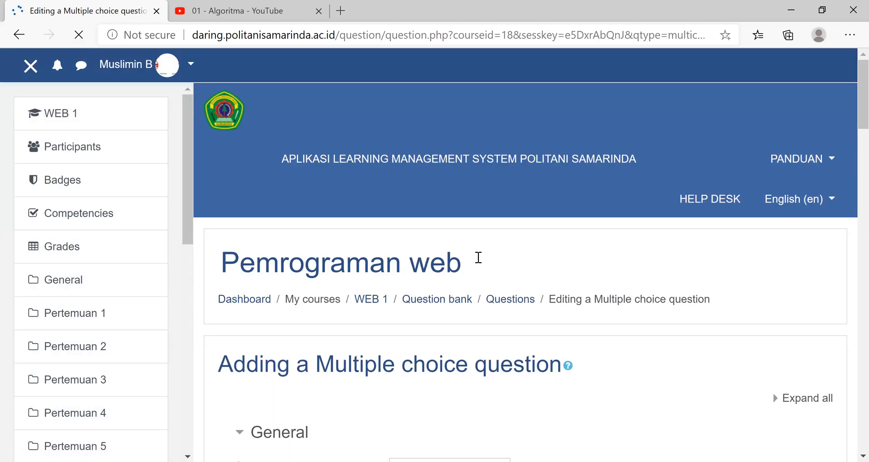
pyautogui.scroll(-6, 477, 258)
pyautogui.scroll(3, 473, 273)
pyautogui.click(468, 276)
pyautogui.scroll(-3, 530, 335)
pyautogui.scroll(-9, 530, 332)
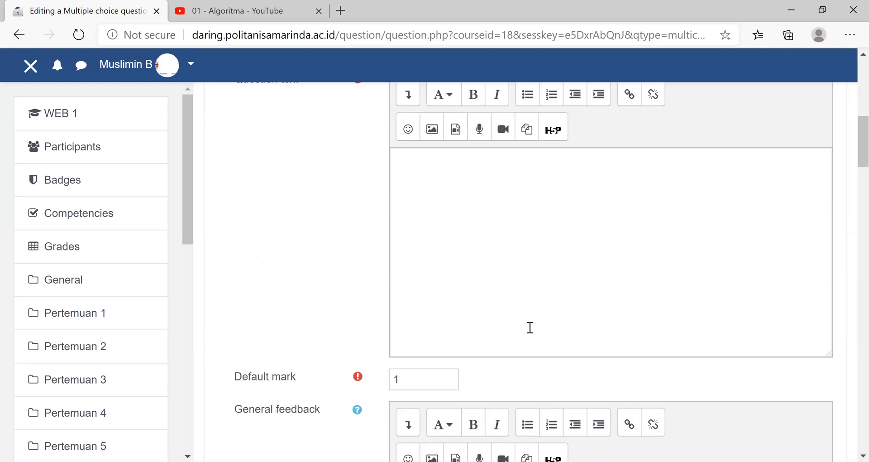
pyautogui.scroll(15, 528, 327)
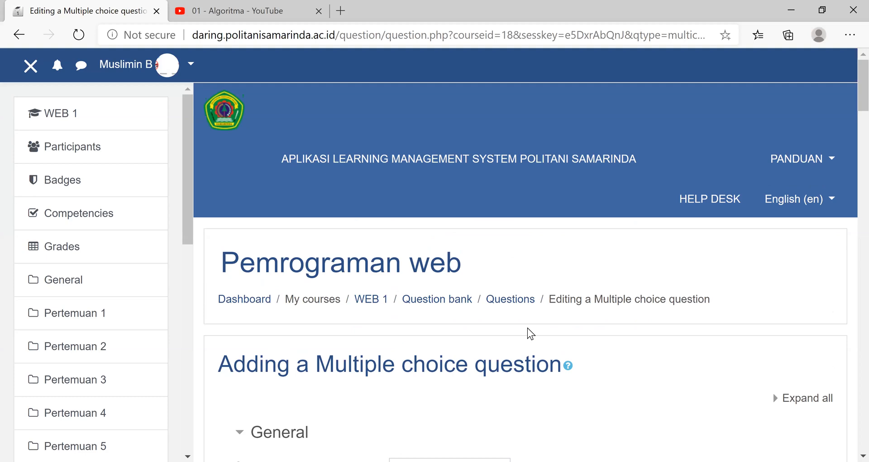
pyautogui.scroll(-1, 528, 330)
pyautogui.scroll(-3, 402, 283)
pyautogui.write('Algorit')
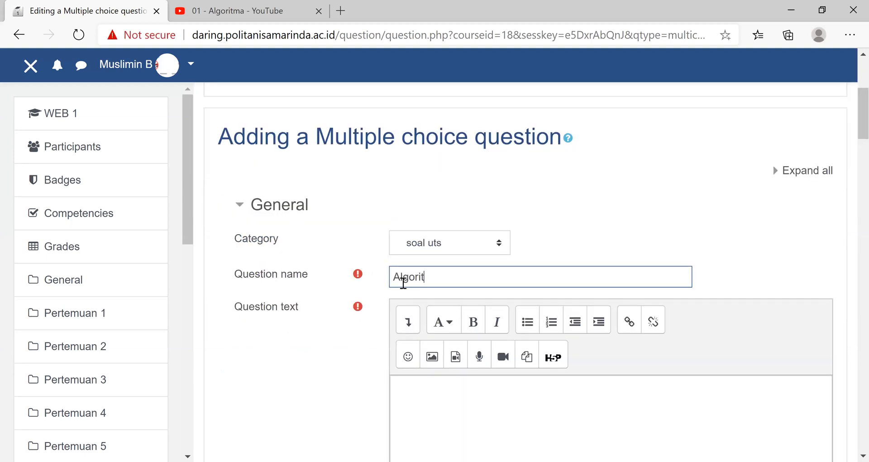
pyautogui.write('ma')
# - Write the question text "langkah langka untuk menyelesaikan masalah, definisi..." for the Algoritma question
pyautogui.click(441, 417)
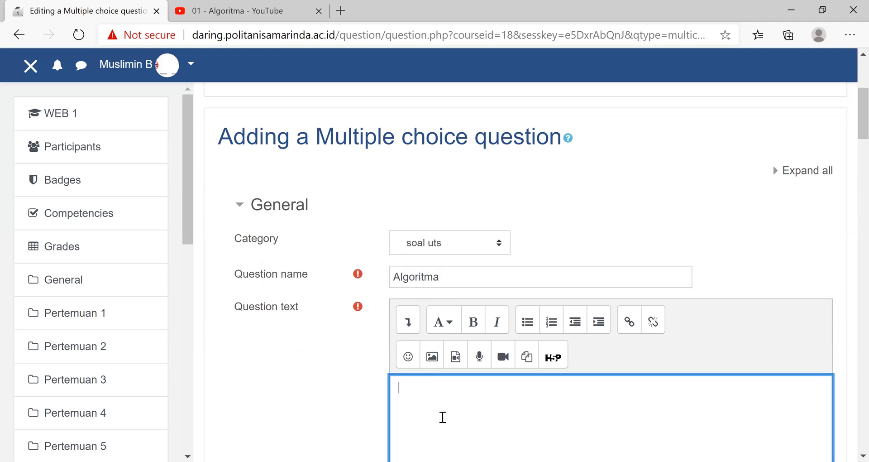
pyautogui.write('alg')
pyautogui.press('BackSpace')
pyautogui.press('BackSpace')
pyautogui.press('BackSpace')
pyautogui.write('l')
pyautogui.write('h langka un')
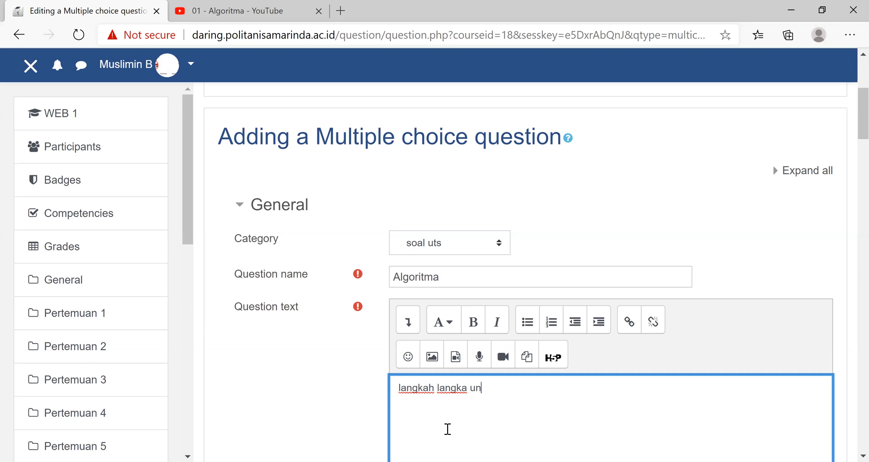
pyautogui.write('tuk menyelesaika')
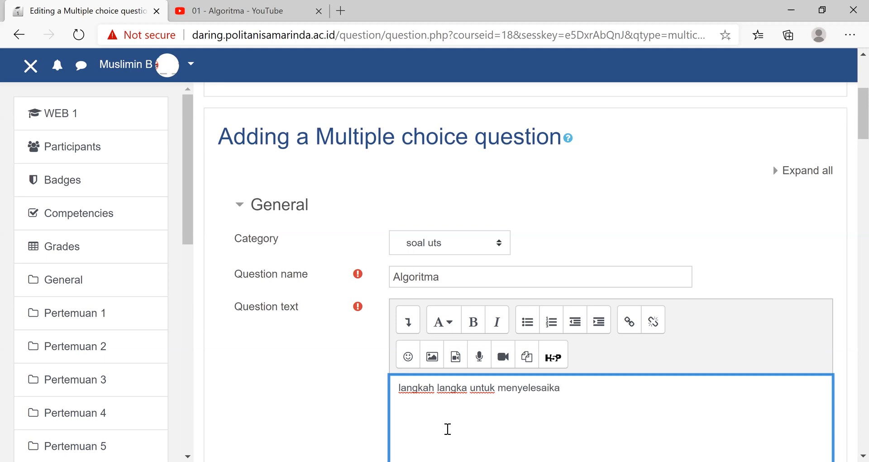
pyautogui.write('n masalah')
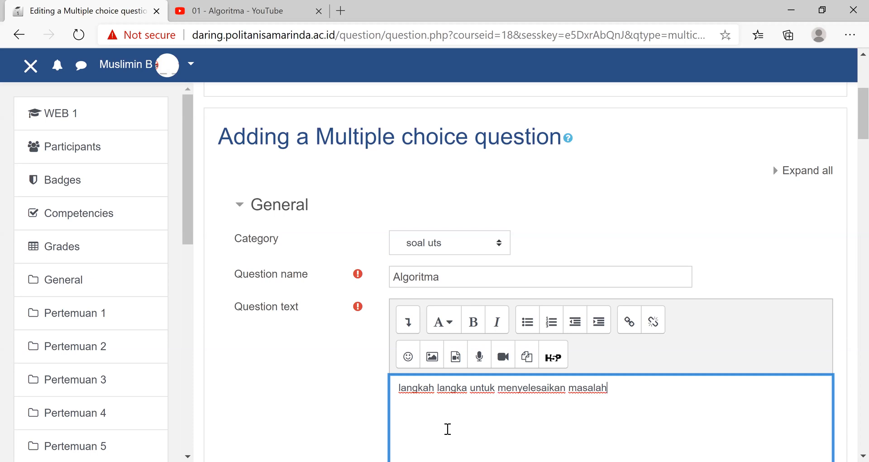
pyautogui.write('..')
pyautogui.press('BackSpace')
pyautogui.write(', definisi...')
pyautogui.click(608, 387)
pyautogui.scroll(-5, 475, 385)
pyautogui.scroll(-5, 476, 382)
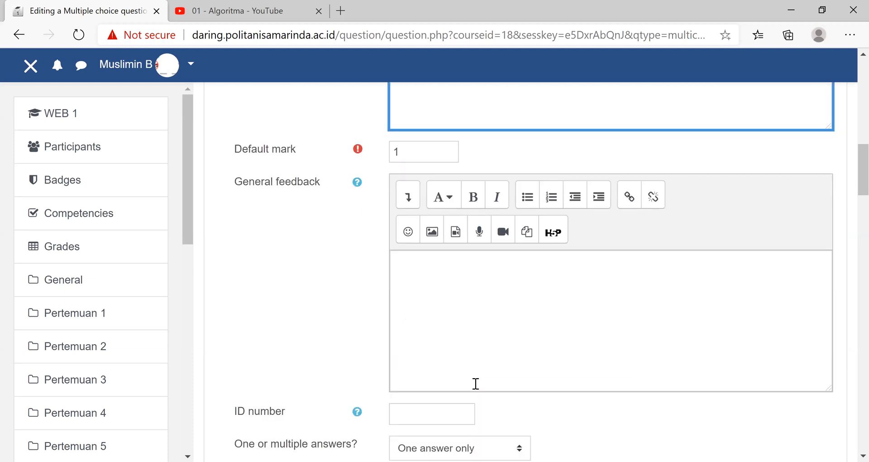
# - Set the numbering of the answer choices to "A., B., C., ..."
pyautogui.scroll(-5, 478, 378)
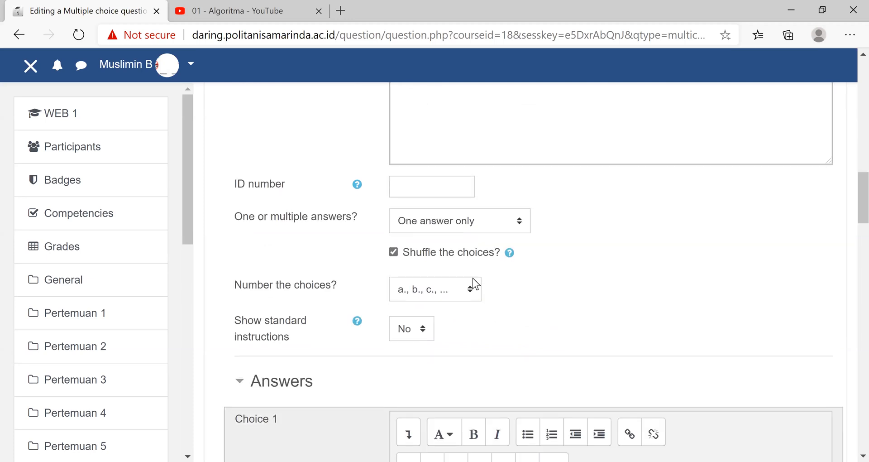
pyautogui.click(472, 290)
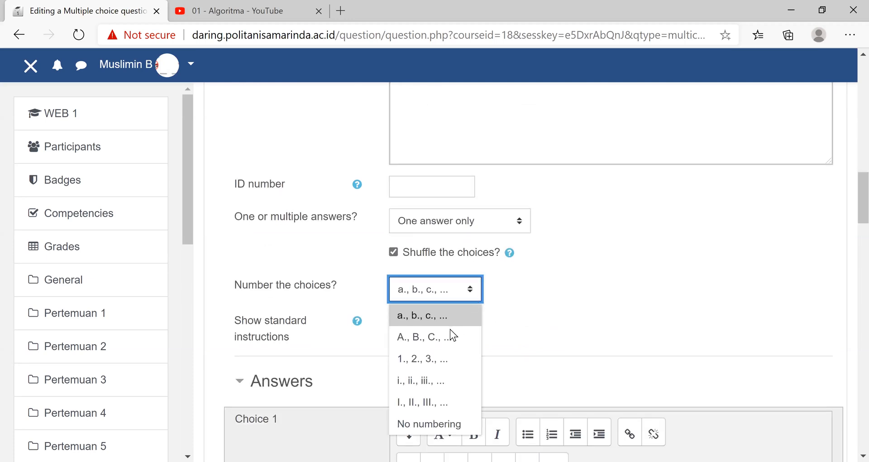
pyautogui.click(461, 335)
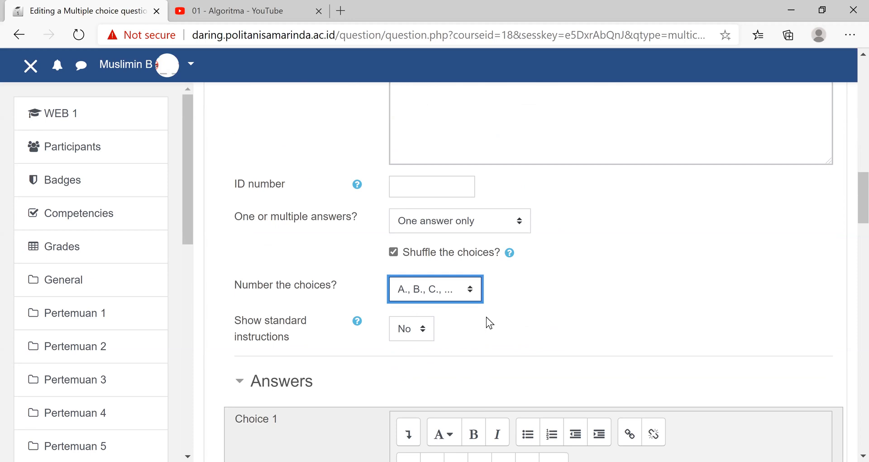
# - Enter "tipe data" as the answer text of Choice 1
pyautogui.scroll(-5, 480, 312)
pyautogui.click(449, 269)
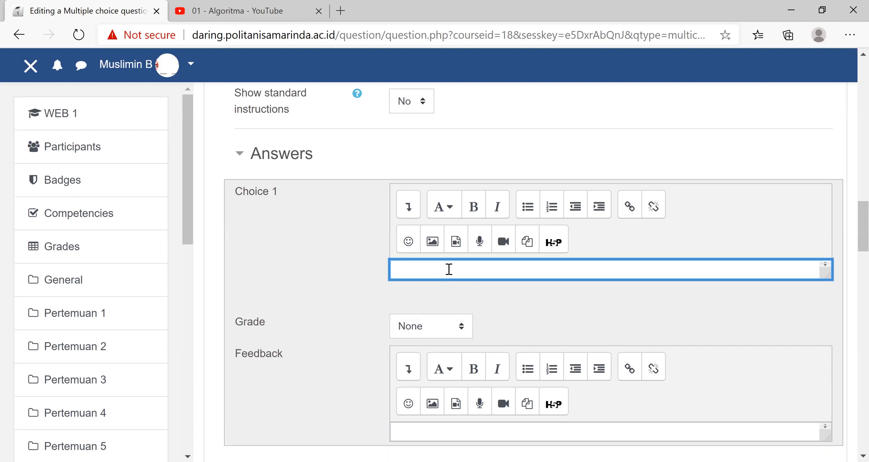
pyautogui.write('tipe daya')
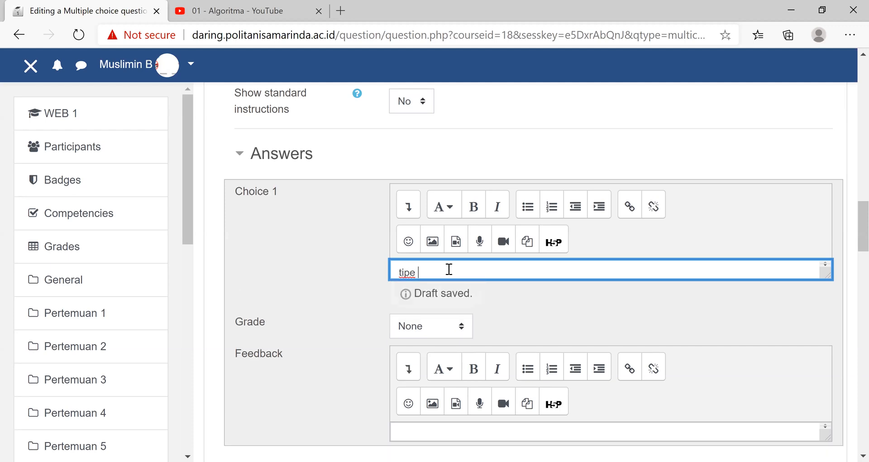
pyautogui.press('BackSpace')
pyautogui.press('BackSpace')
pyautogui.write('ta')
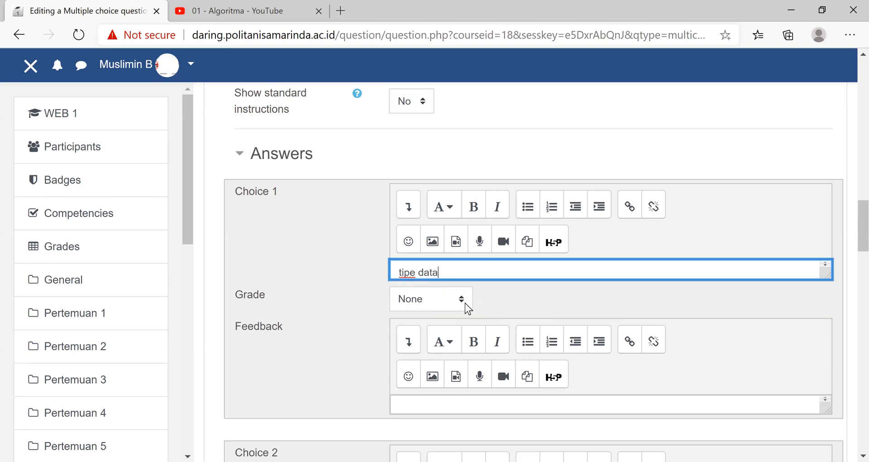
# - Enter "algoritma" as the answer text of Choice 2
pyautogui.scroll(-5, 458, 310)
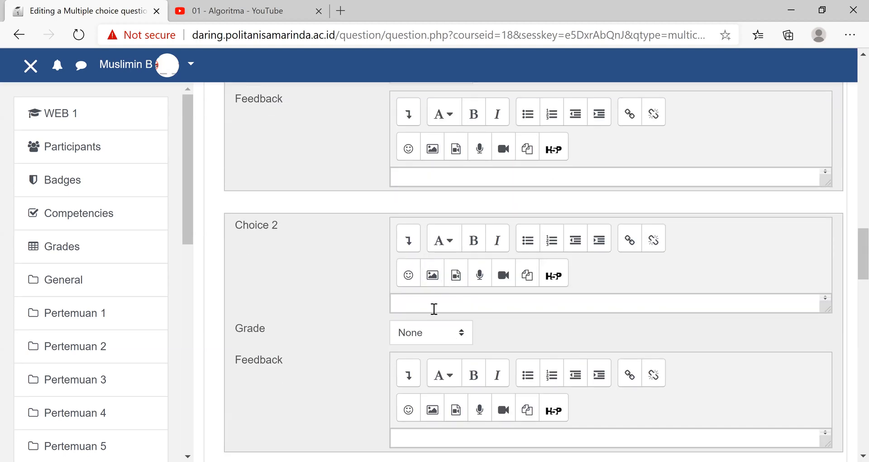
pyautogui.click(434, 303)
pyautogui.write('alg')
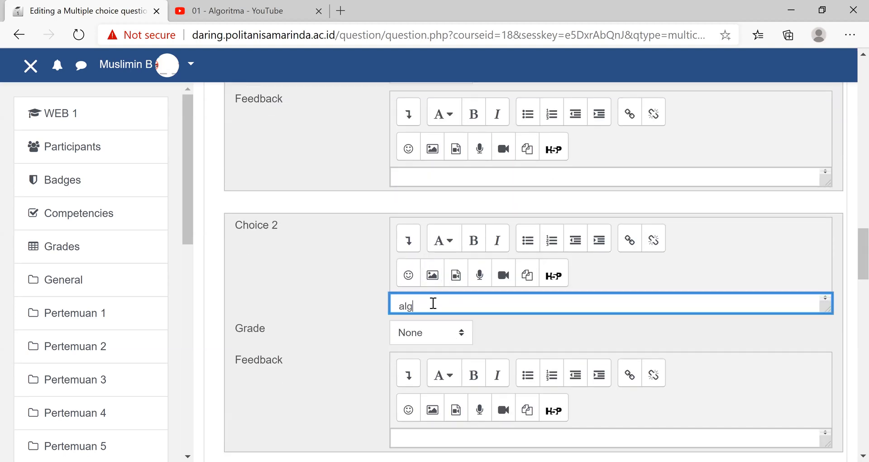
pyautogui.write('oritma')
pyautogui.click(461, 333)
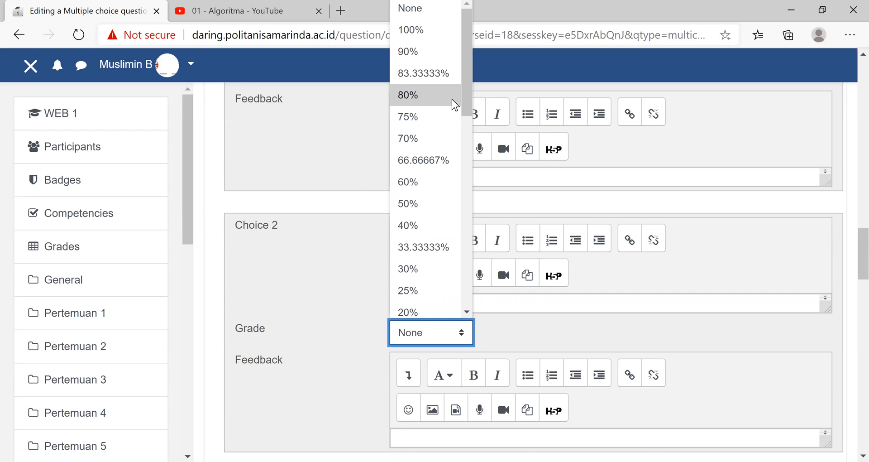
pyautogui.click(428, 30)
pyautogui.press('Up')
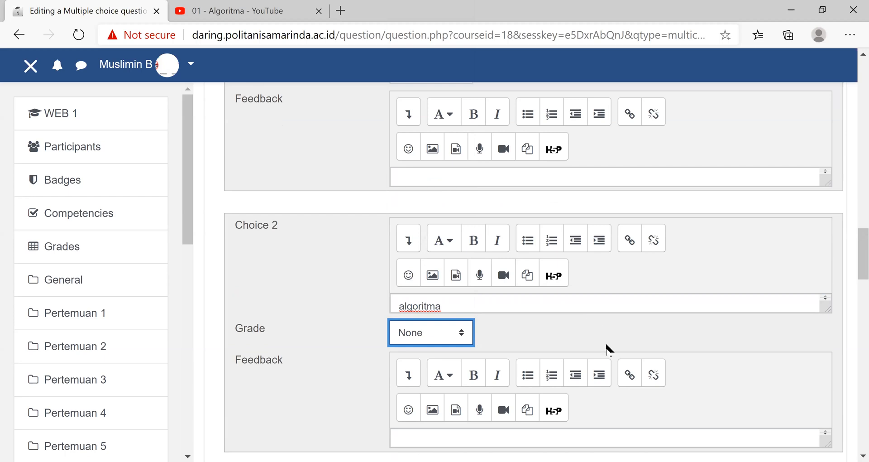
pyautogui.scroll(5, 610, 350)
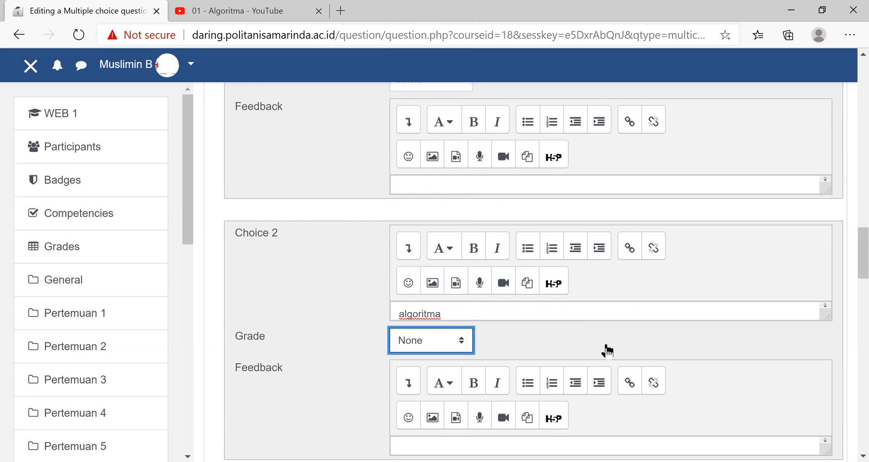
pyautogui.scroll(-4, 512, 231)
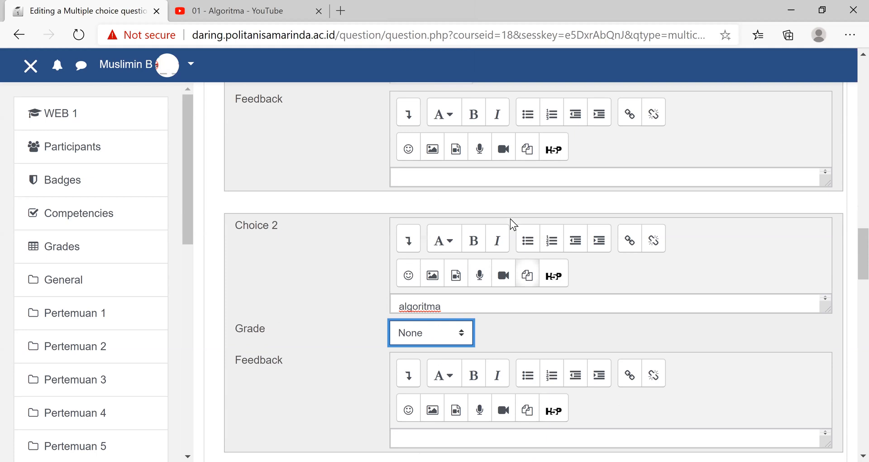
pyautogui.scroll(4, 510, 222)
pyautogui.click(460, 270)
pyautogui.scroll(-3, 475, 292)
pyautogui.scroll(-2, 487, 245)
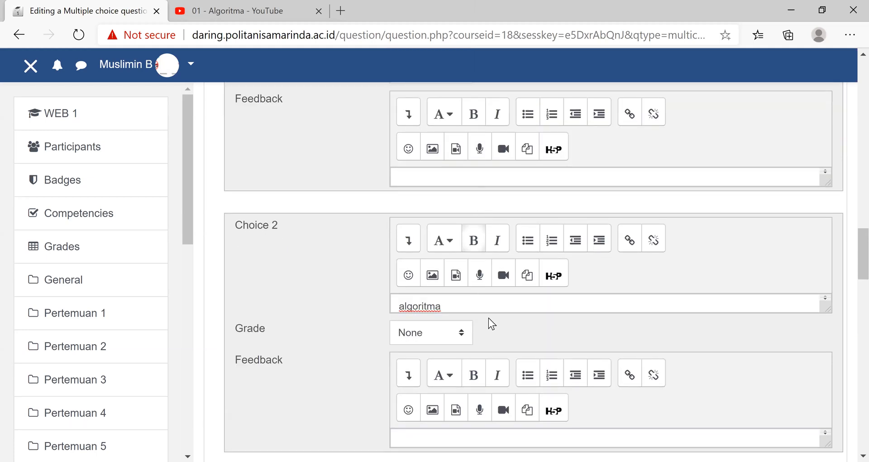
# - Set the grade of Choice 2, "algoritma", to 100%
pyautogui.click(480, 306)
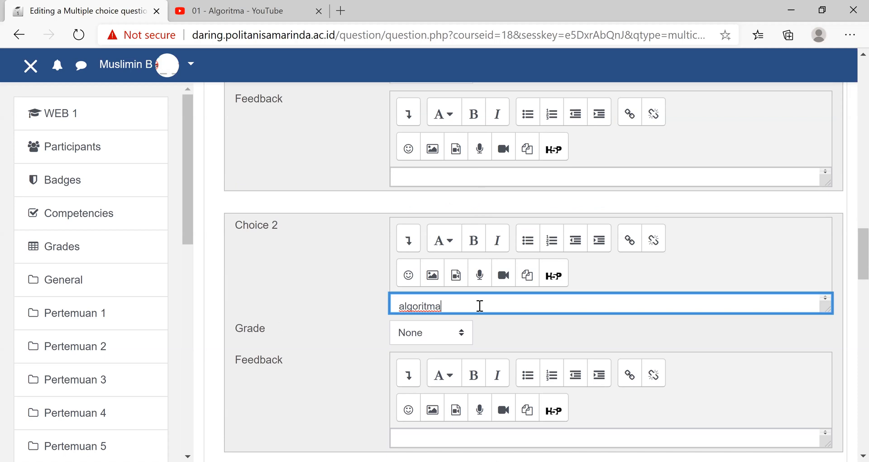
pyautogui.click(463, 334)
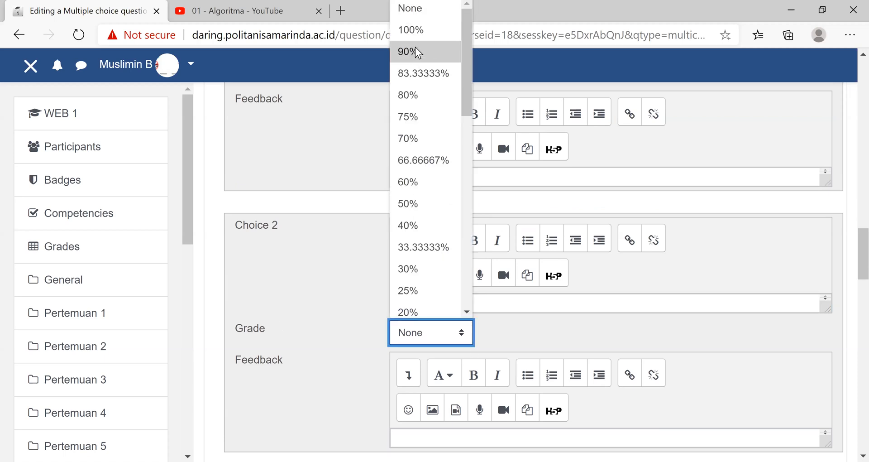
pyautogui.click(414, 32)
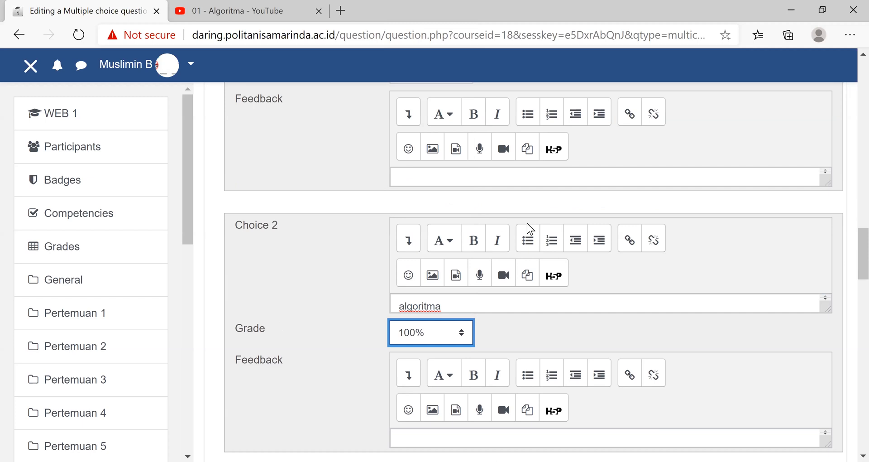
# - Enter "char" as the answer text of Choice 3
pyautogui.scroll(-5, 520, 219)
pyautogui.click(425, 336)
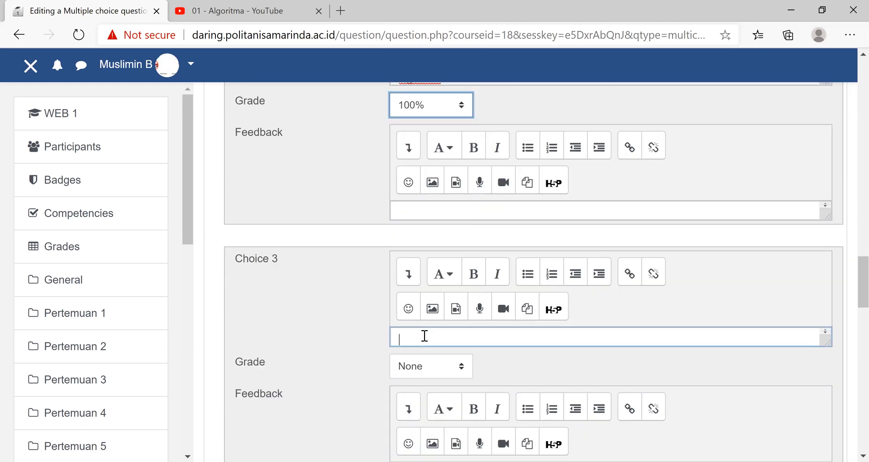
pyautogui.write('char')
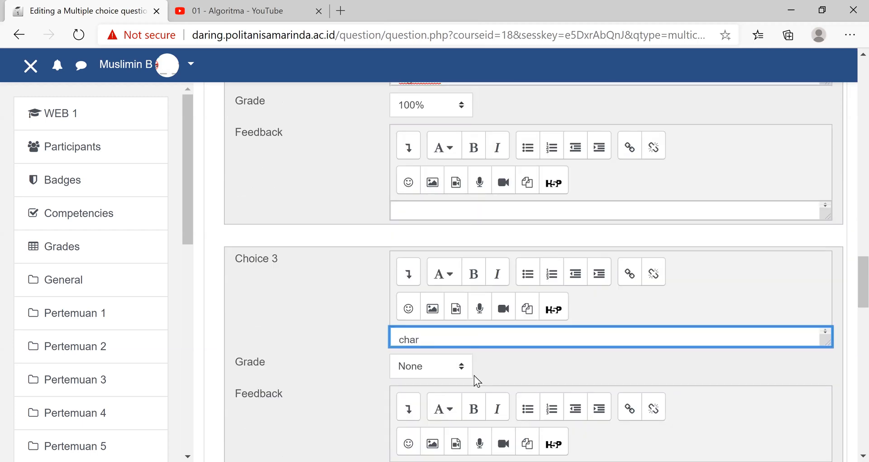
# - Enter "tahapan" as the answer text of Choice 4
pyautogui.scroll(-5, 413, 324)
pyautogui.click(412, 370)
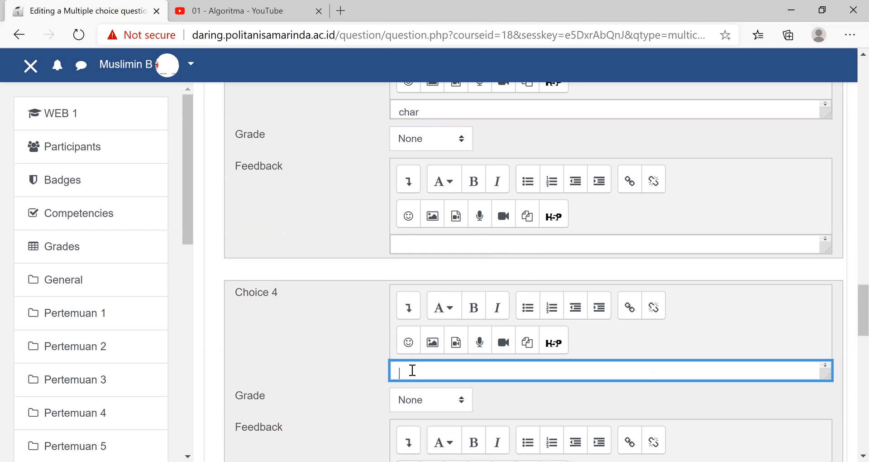
pyautogui.write('tahapn')
pyautogui.press('BackSpace')
pyautogui.write('an')
pyautogui.hotkey('ctrl', 'a')
# - Review the question text, the choice settings, and the answers and grades of the first choices
pyautogui.scroll(12, 335, 370)
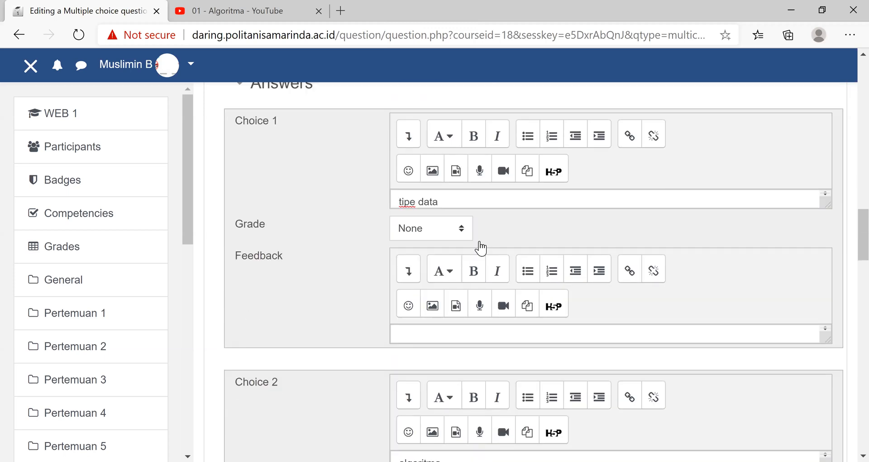
pyautogui.scroll(2, 481, 248)
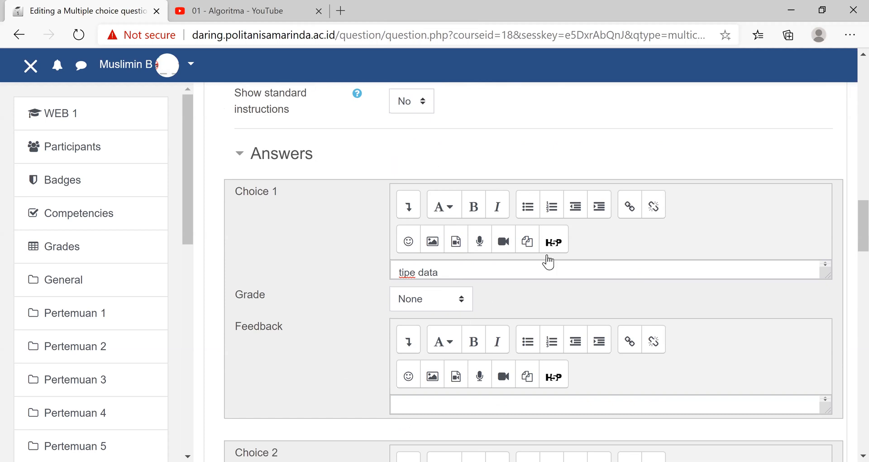
pyautogui.scroll(5, 548, 261)
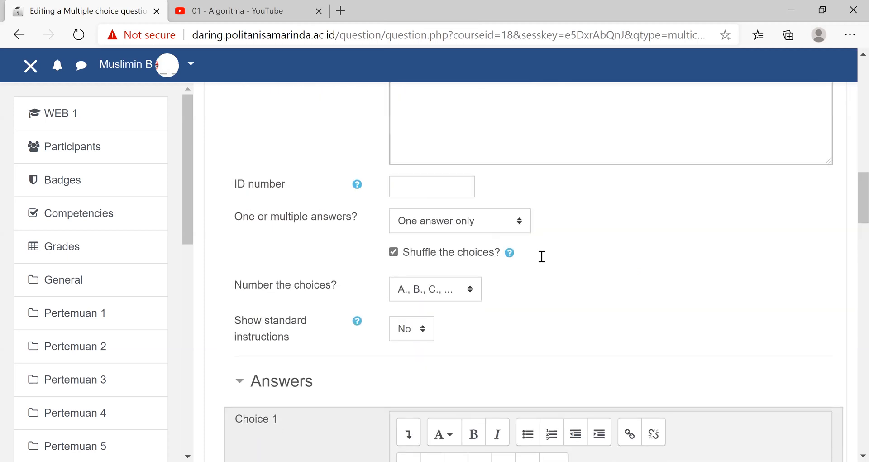
pyautogui.scroll(10, 542, 257)
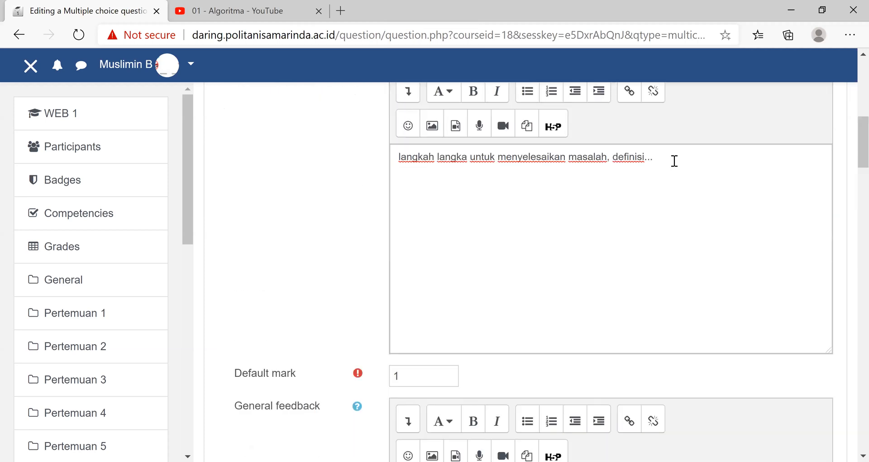
pyautogui.click(576, 177)
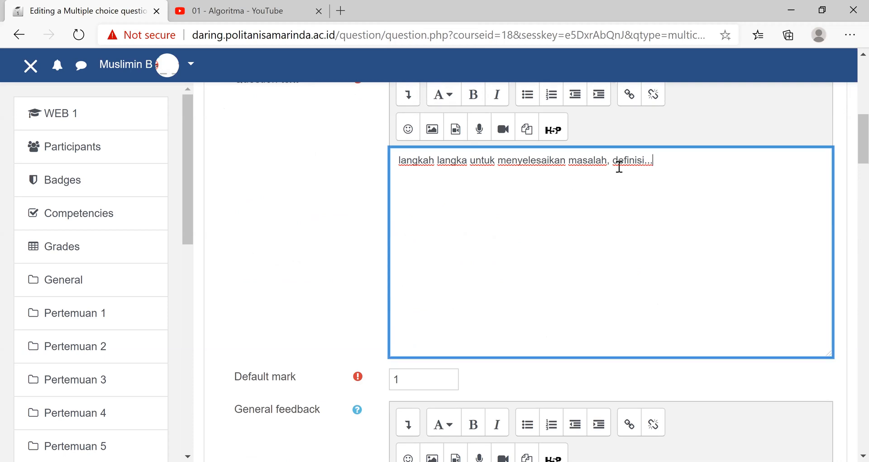
pyautogui.scroll(-9, 679, 246)
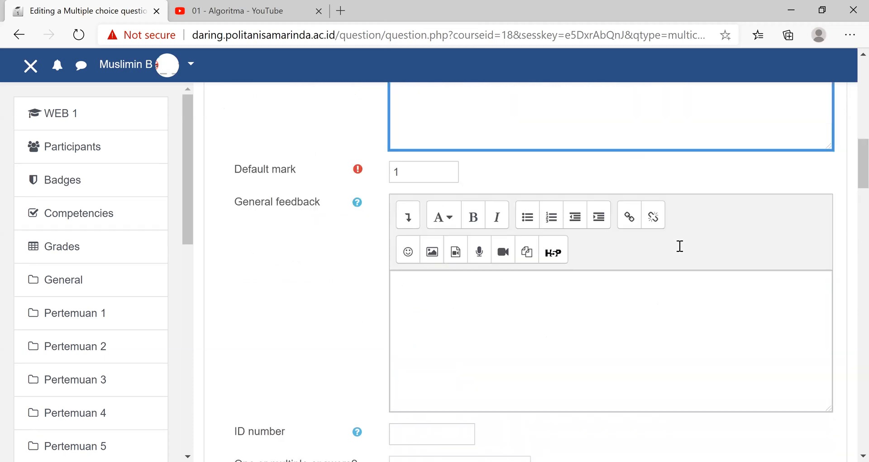
pyautogui.scroll(-6, 485, 277)
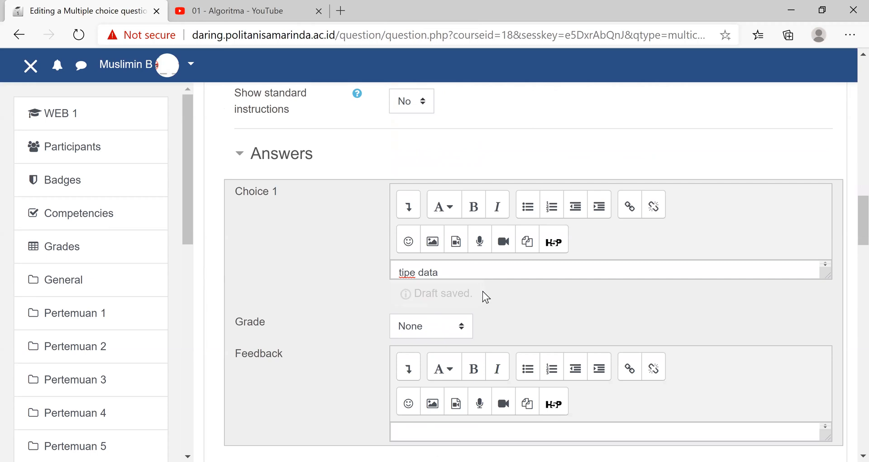
pyautogui.scroll(-1, 464, 77)
pyautogui.scroll(-5, 466, 83)
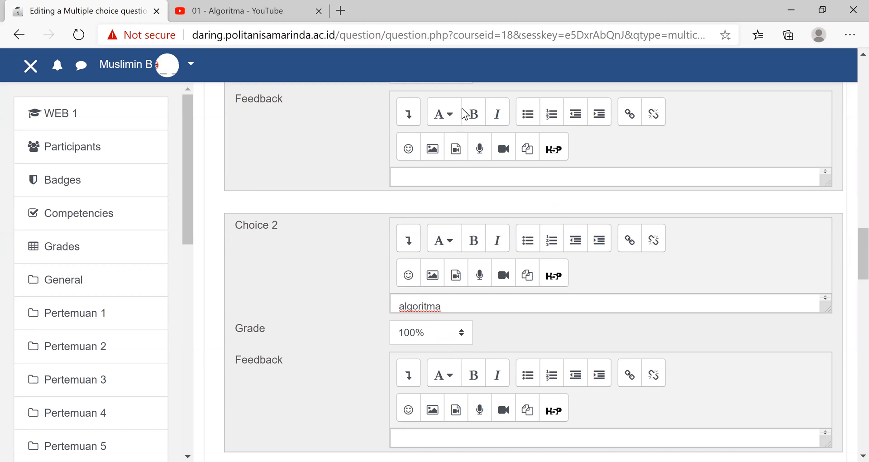
pyautogui.scroll(-5, 463, 109)
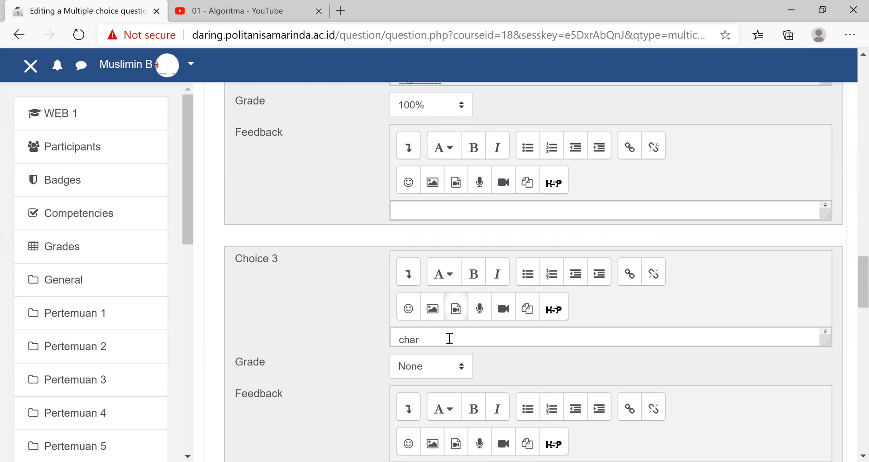
pyautogui.scroll(-1, 454, 336)
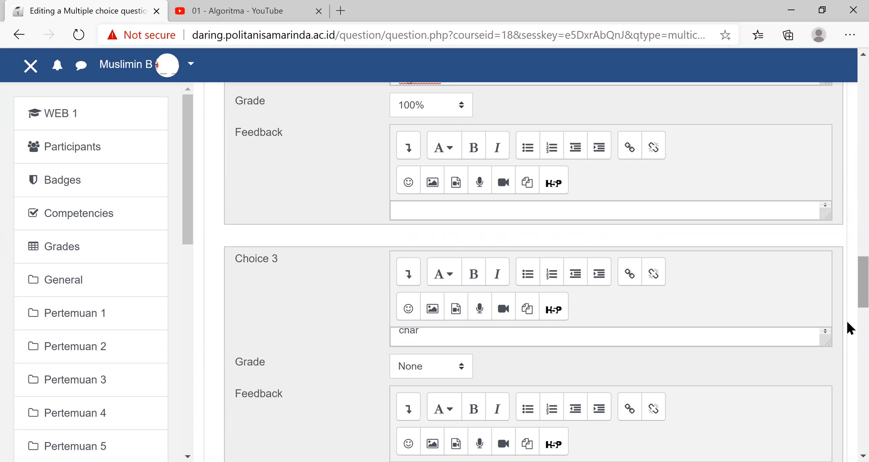
# - Enter "jawaban semua benar" as the answer text of Choice 5
pyautogui.scroll(-6, 846, 319)
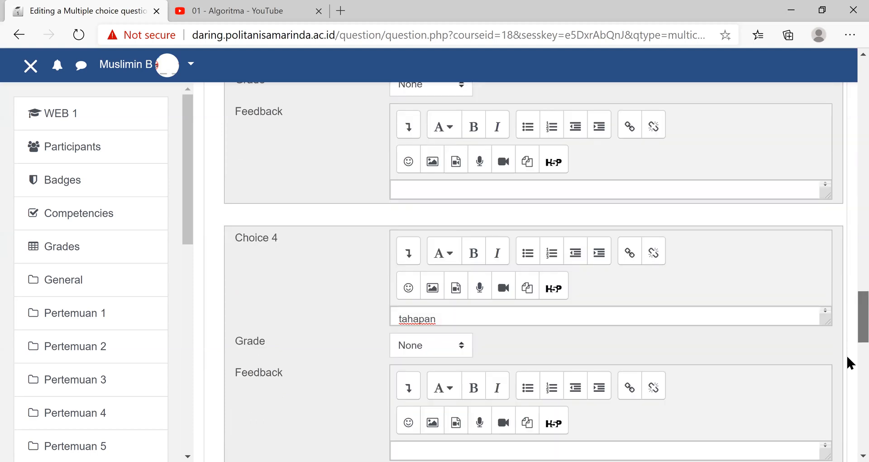
pyautogui.scroll(-7, 846, 357)
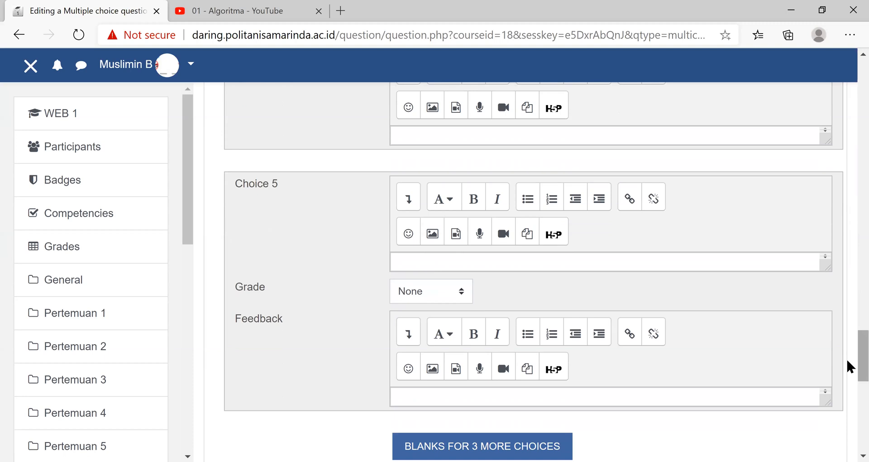
pyautogui.click(435, 263)
pyautogui.write('jaba')
pyautogui.press('BackSpace')
pyautogui.press('BackSpace')
pyautogui.write('waban semua ')
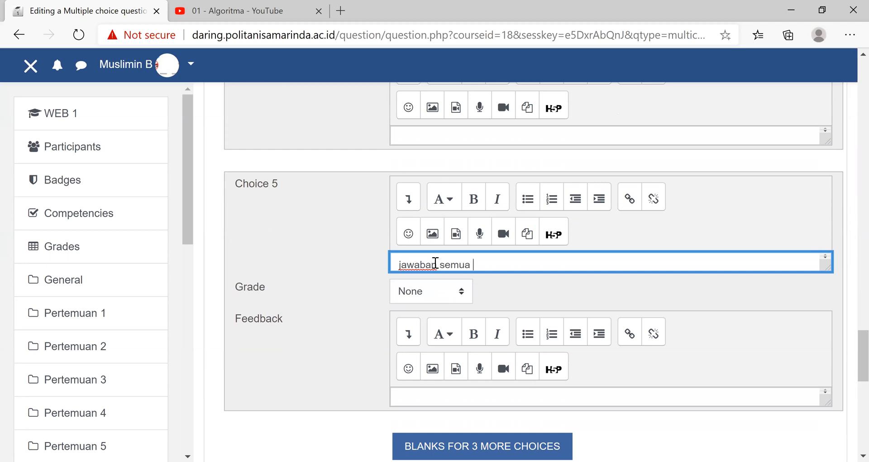
pyautogui.write('benar')
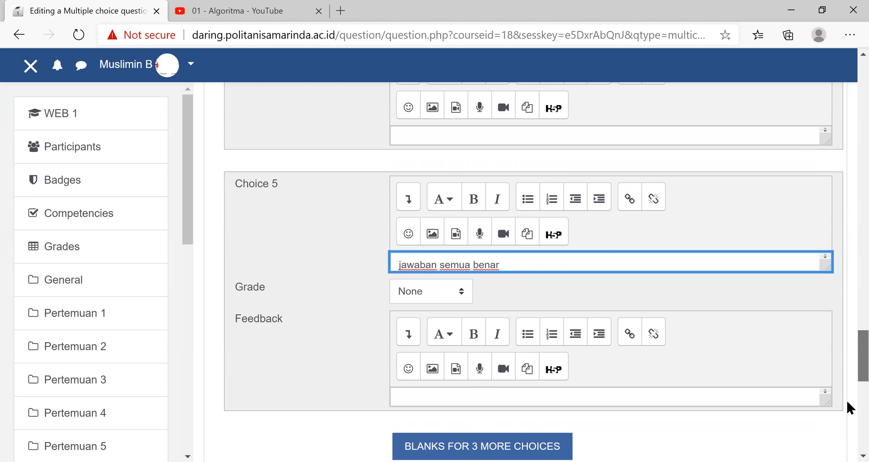
# - Save the Algoritma multiple choice question and check its entry in the soal uts category of the question bank
pyautogui.scroll(-3, 847, 400)
pyautogui.scroll(-2, 437, 356)
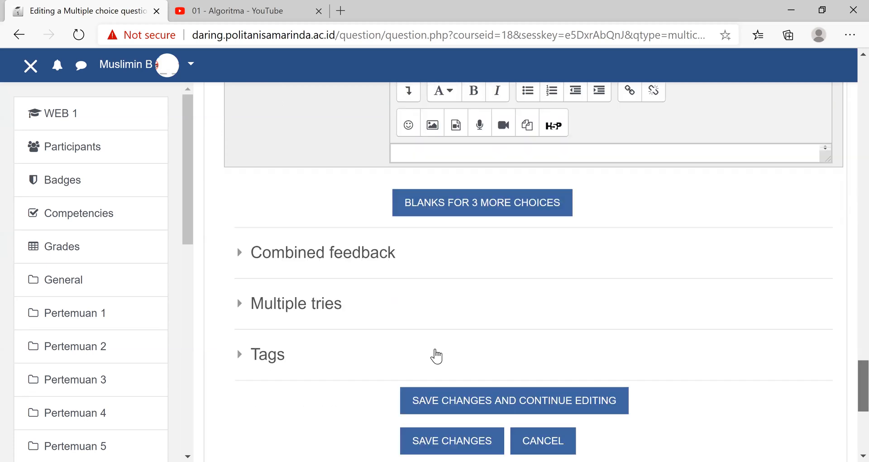
pyautogui.scroll(-2, 435, 351)
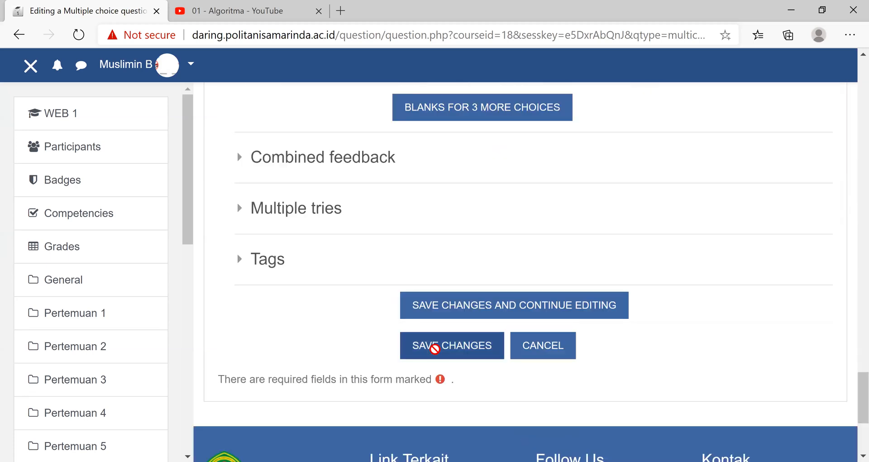
pyautogui.click(557, 346)
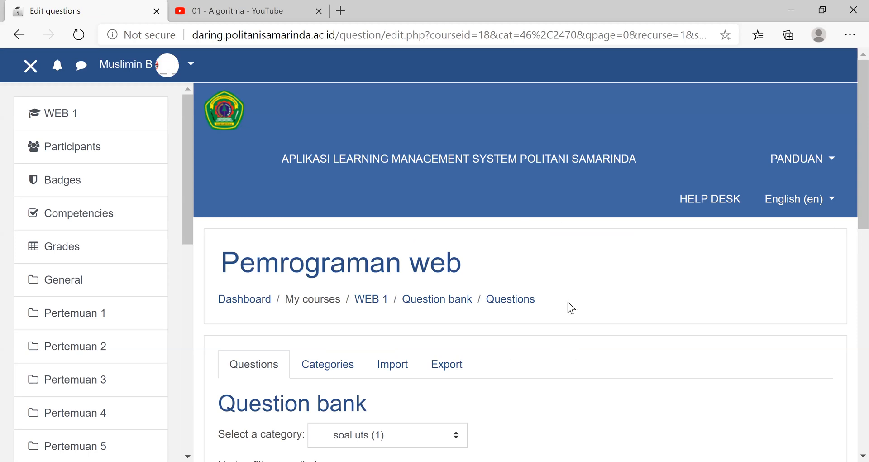
pyautogui.scroll(-5, 566, 302)
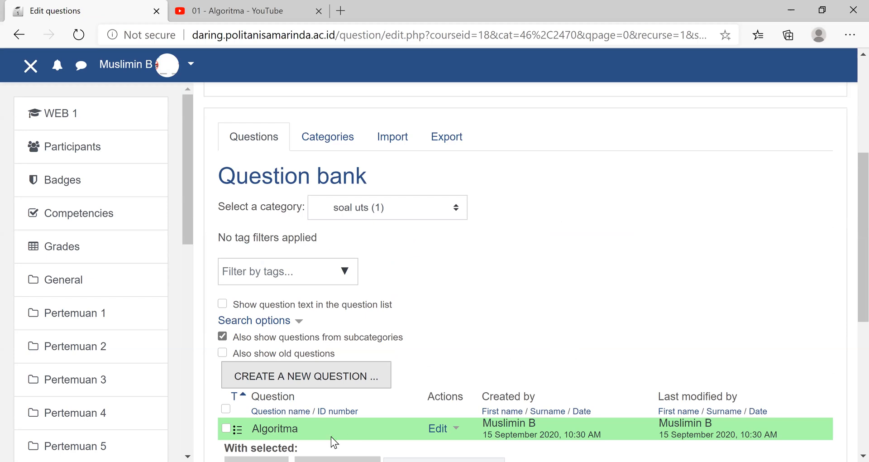
pyautogui.scroll(-5, 286, 438)
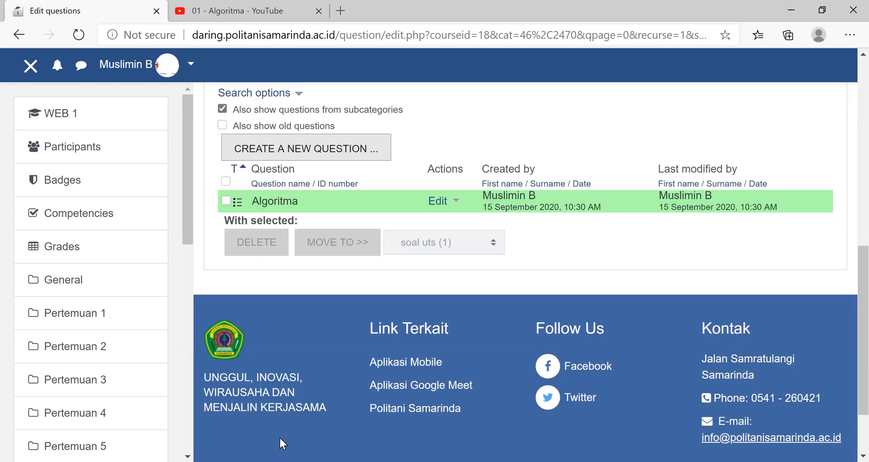
pyautogui.scroll(5, 460, 209)
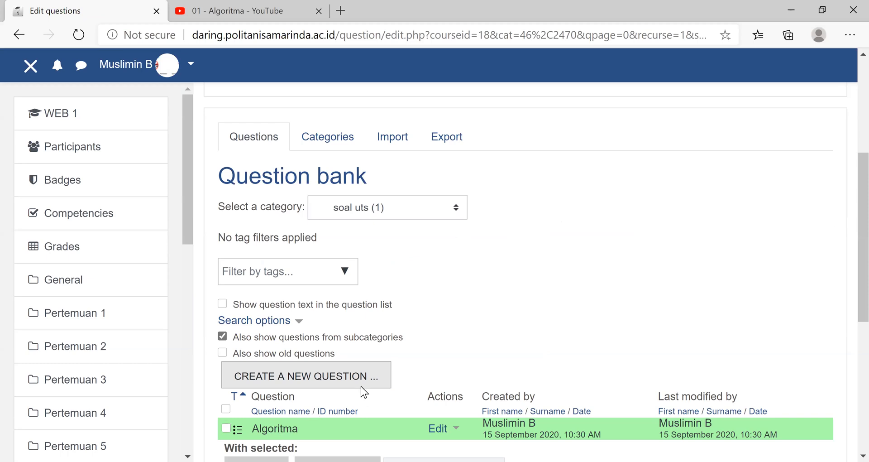
pyautogui.scroll(-5, 361, 387)
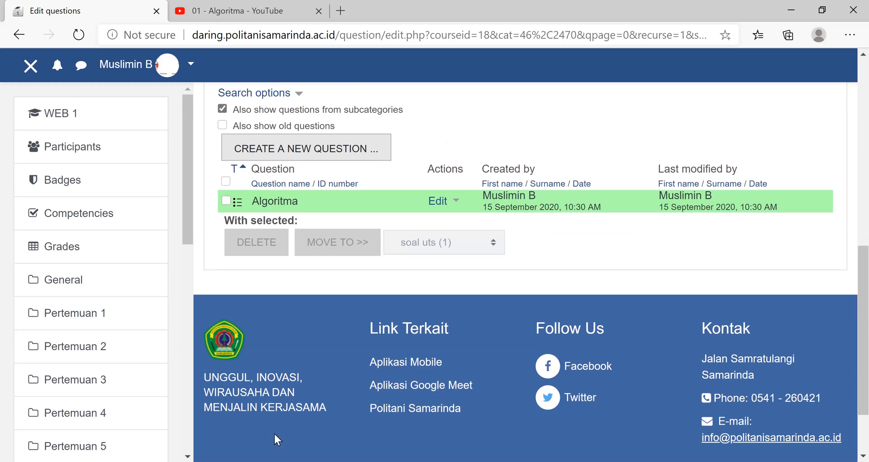
# - Return to the Pemrograman web course and open the UTS quiz in Pertemuan 5
pyautogui.scroll(4, 274, 434)
pyautogui.scroll(2, 268, 435)
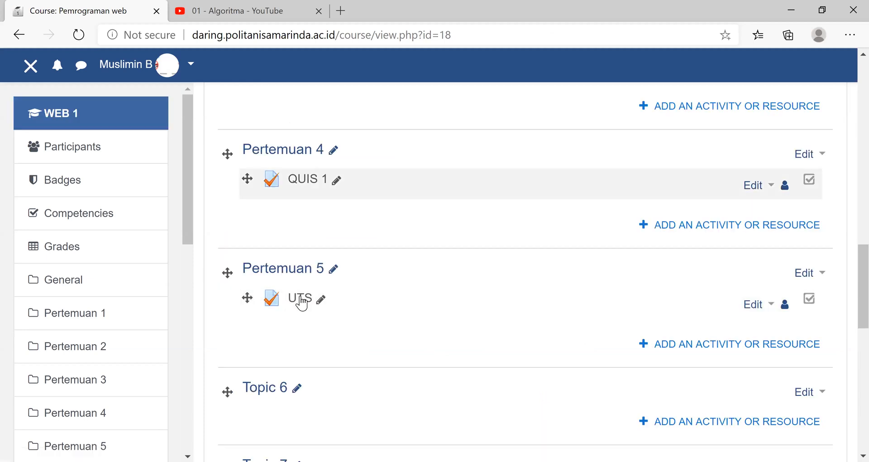
pyautogui.click(301, 300)
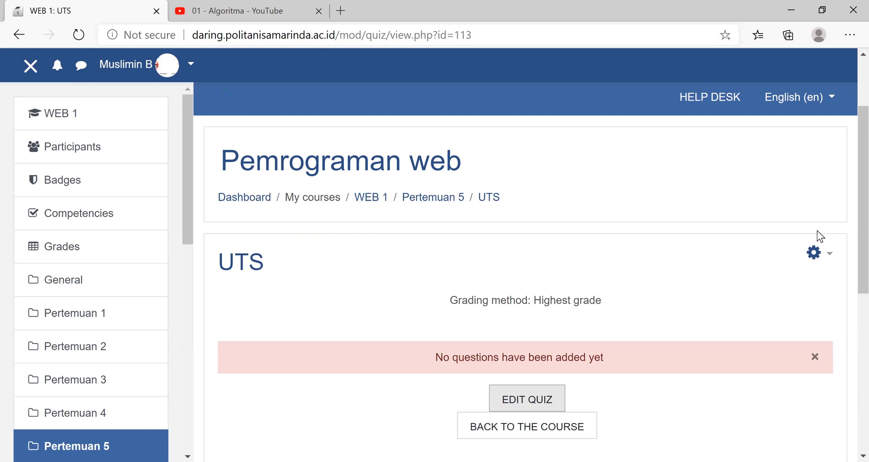
pyautogui.scroll(-3, 817, 230)
pyautogui.click(815, 230)
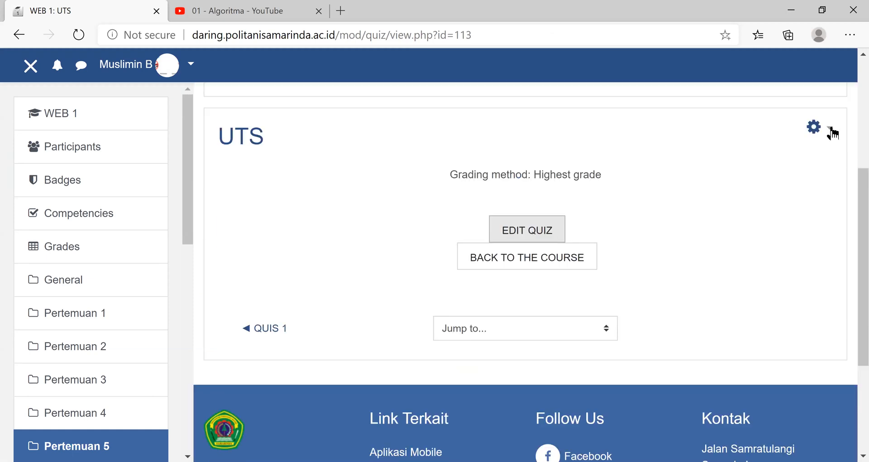
pyautogui.click(821, 133)
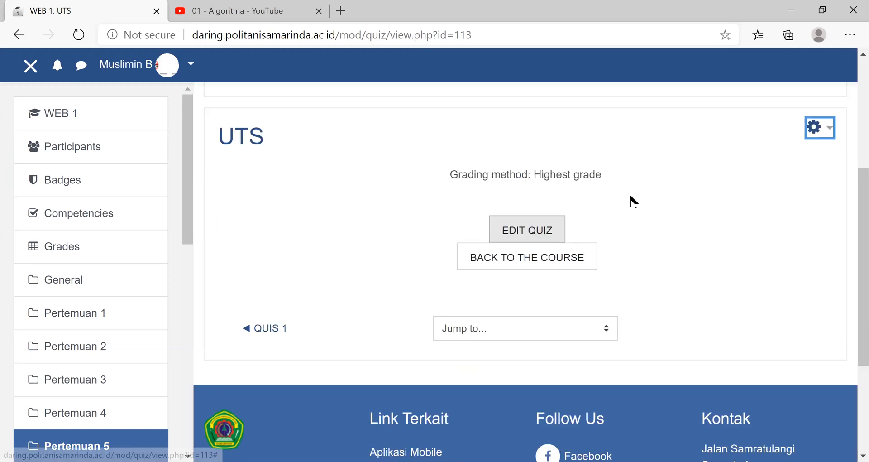
# - Edit the UTS quiz and add the Algoritma question to it from the question bank
pyautogui.click(554, 227)
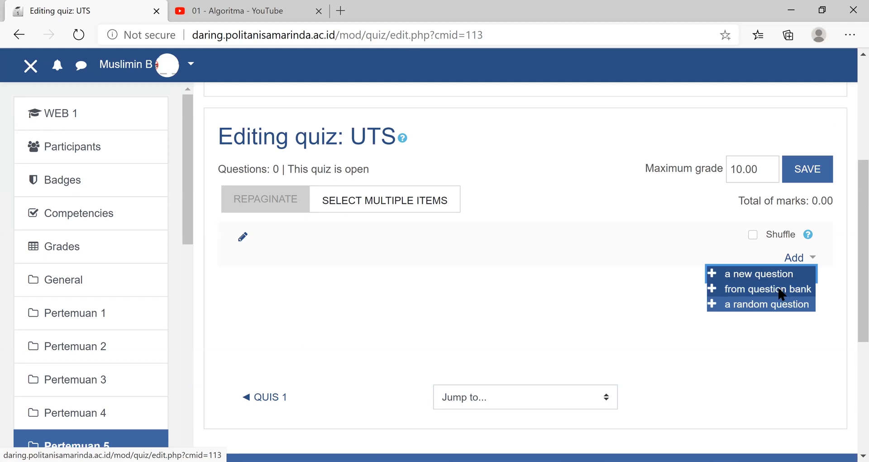
pyautogui.click(782, 287)
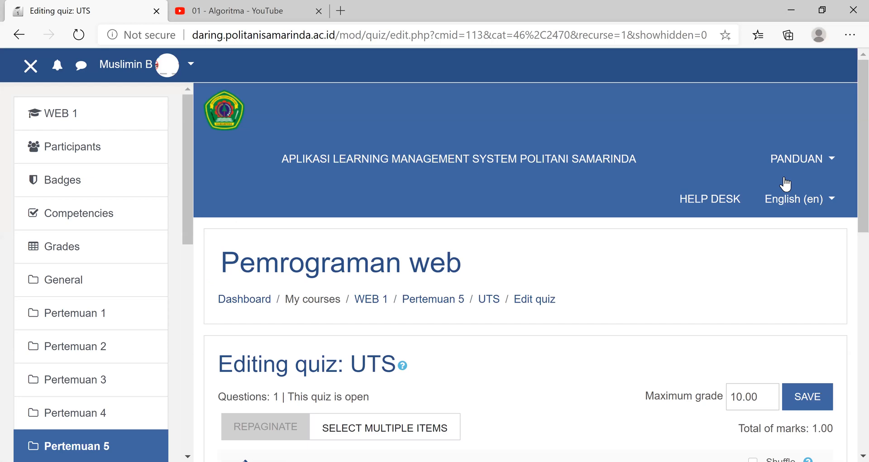
pyautogui.scroll(-2, 803, 178)
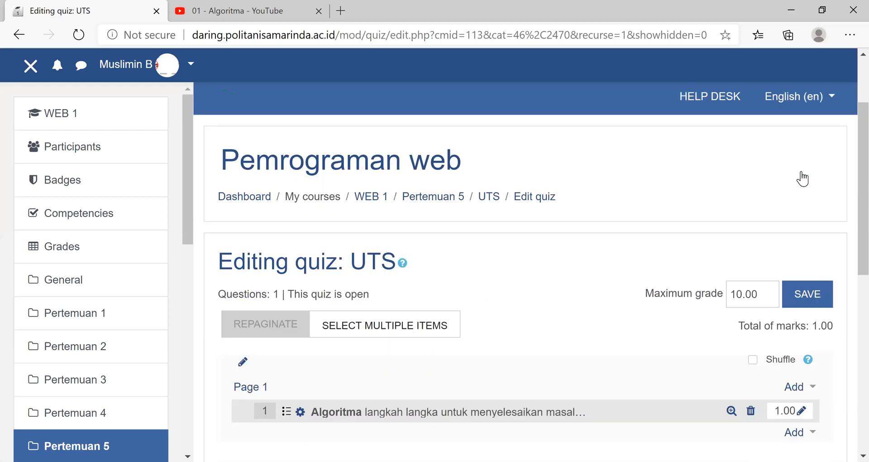
# - Set the UTS quiz's maximum grade to 100.00
pyautogui.scroll(-2, 504, 357)
pyautogui.click(749, 170)
pyautogui.write('0')
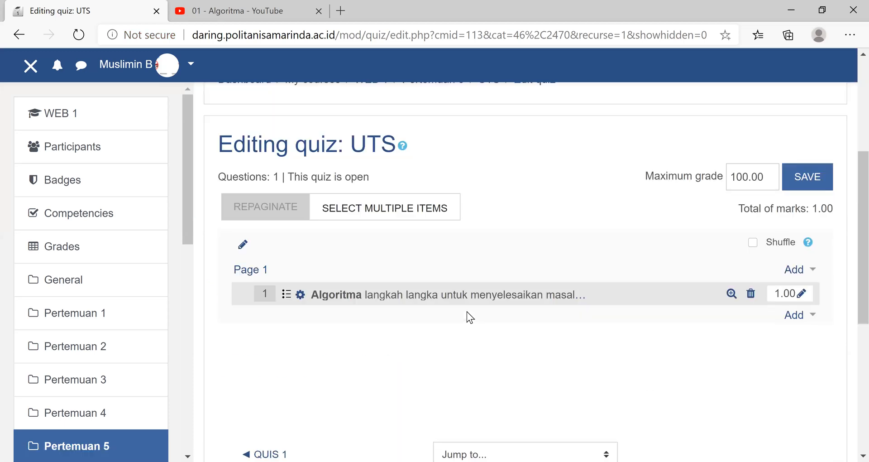
# - Preview the UTS quiz to examine how its question and answer choices are presented
pyautogui.scroll(4, 425, 307)
pyautogui.click(425, 302)
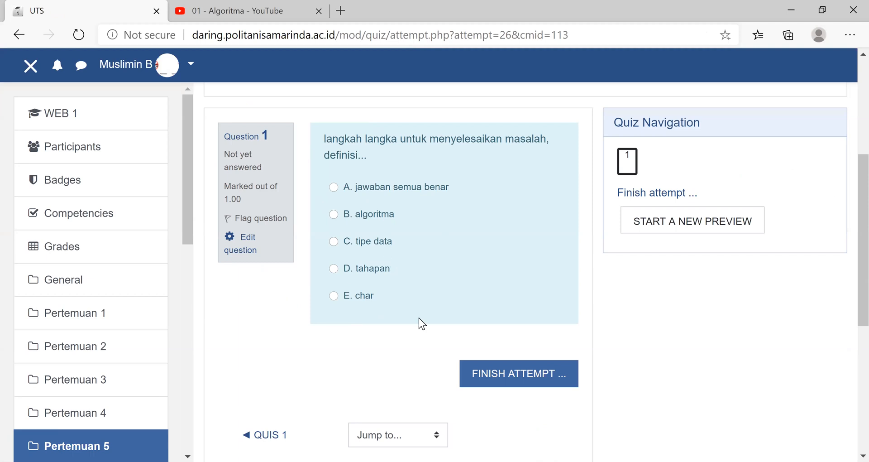
pyautogui.scroll(5, 374, 313)
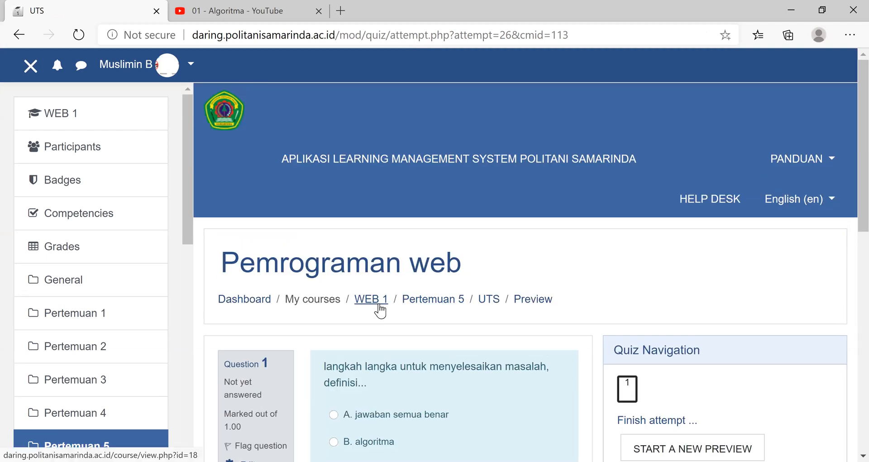
# - Return to the WEB 1 course page and review its activities from the general section through Pertemuan 5
pyautogui.click(371, 300)
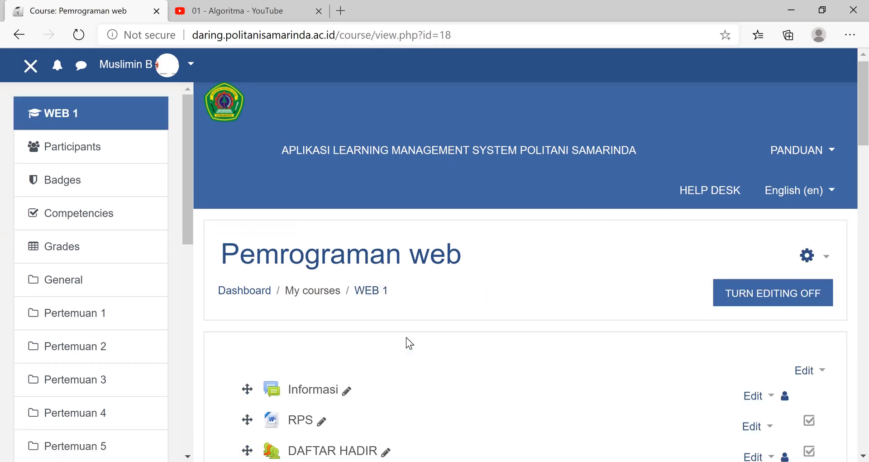
pyautogui.scroll(-5, 406, 338)
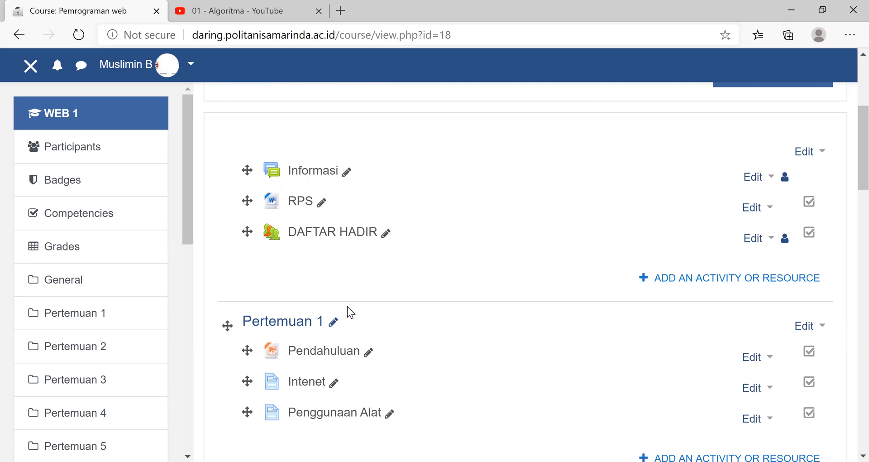
pyautogui.scroll(-5, 384, 388)
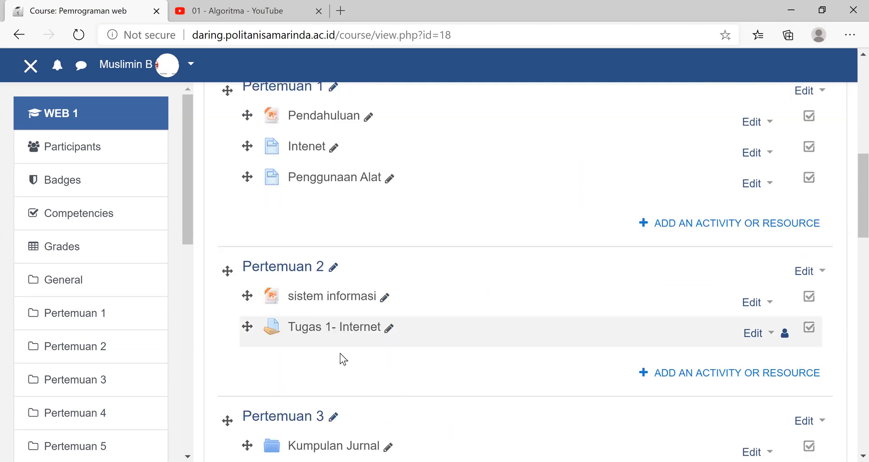
pyautogui.scroll(-5, 366, 333)
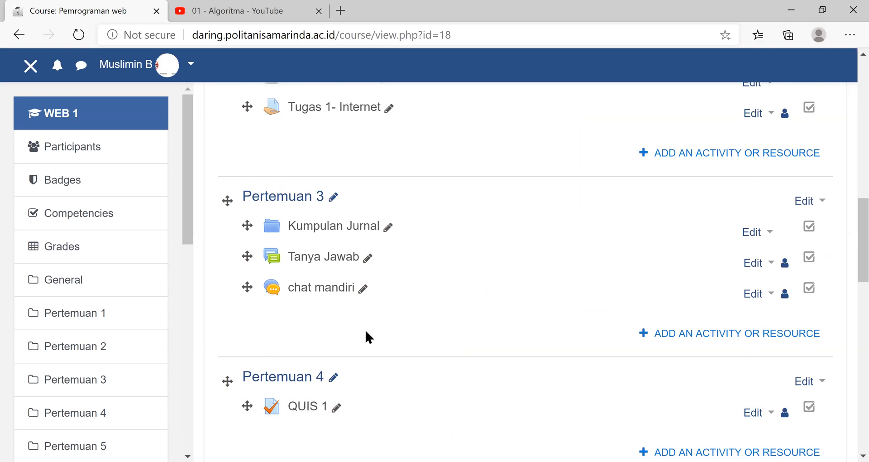
pyautogui.scroll(-5, 366, 333)
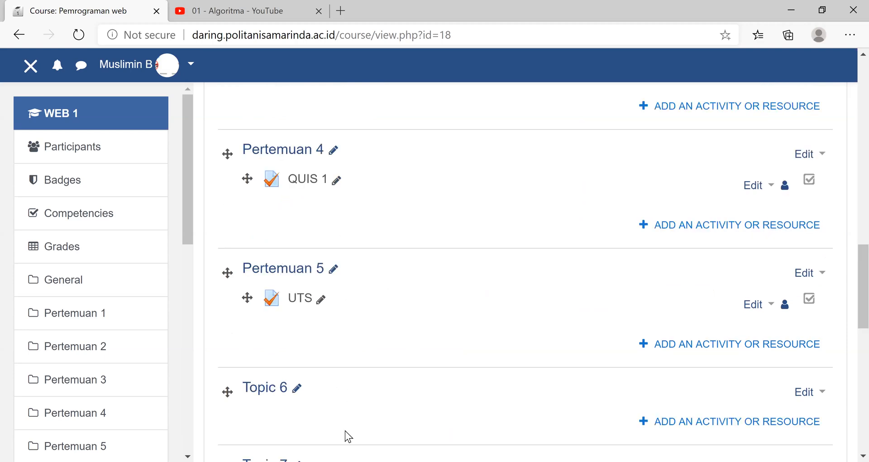
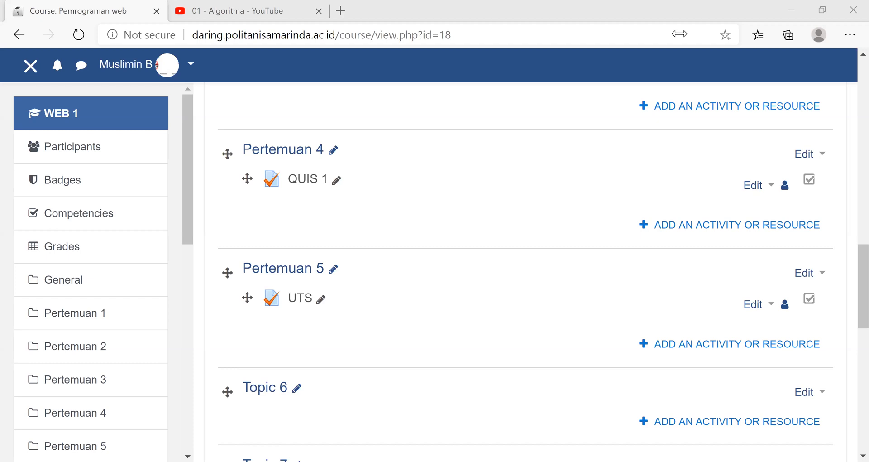
# - Open the full course administration page and go to the question bank's import of questions from a file
pyautogui.click(826, 250)
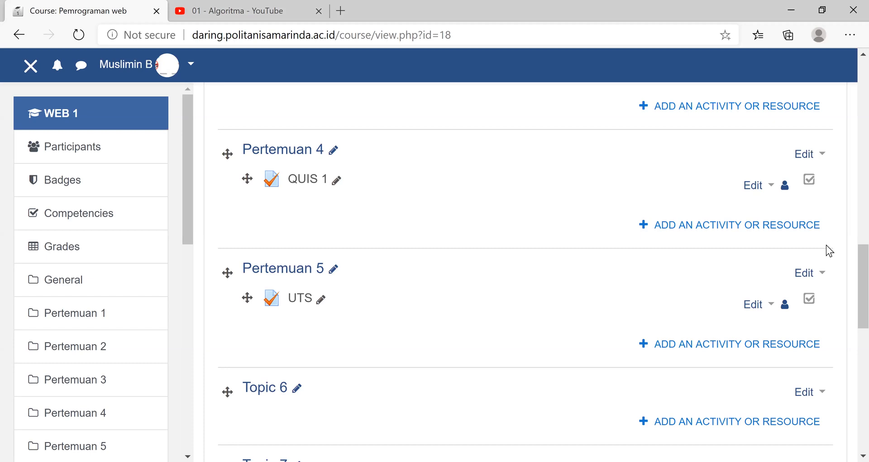
pyautogui.scroll(5, 829, 250)
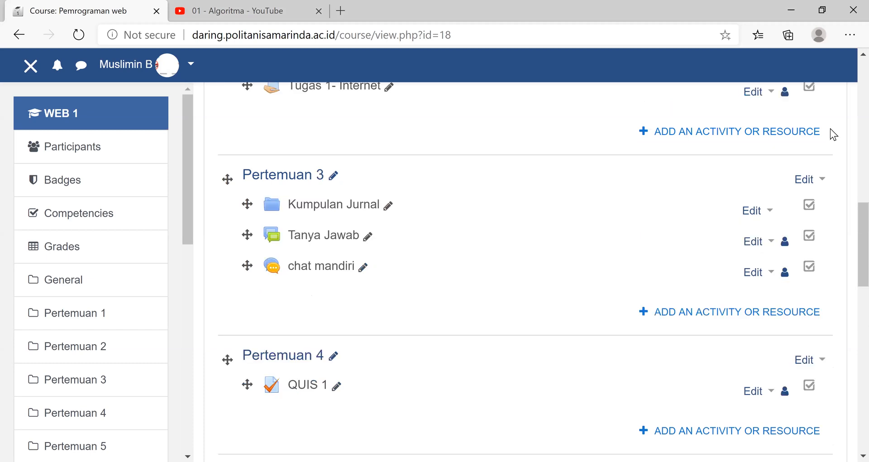
pyautogui.scroll(2, 831, 132)
pyautogui.scroll(8, 830, 272)
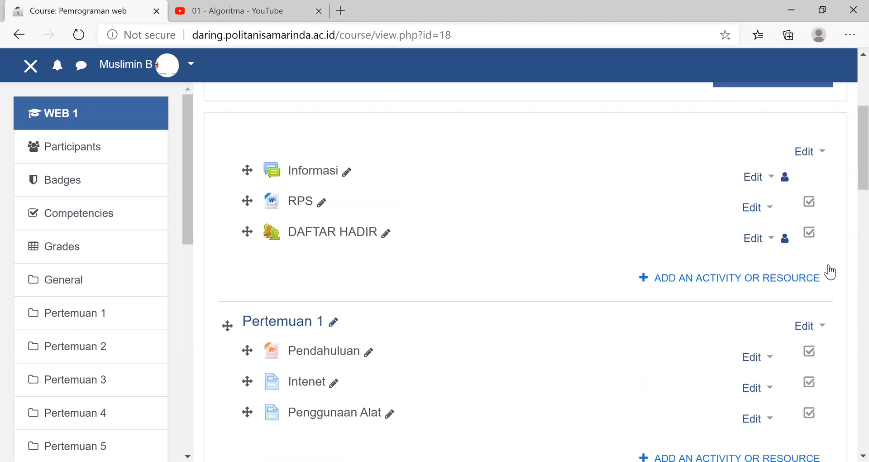
pyautogui.scroll(5, 838, 247)
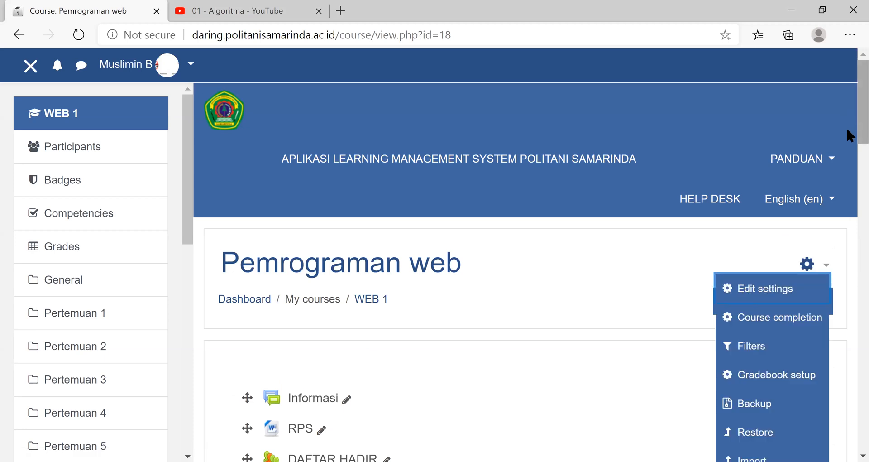
pyautogui.scroll(-1, 846, 127)
pyautogui.scroll(-3, 753, 321)
pyautogui.click(754, 323)
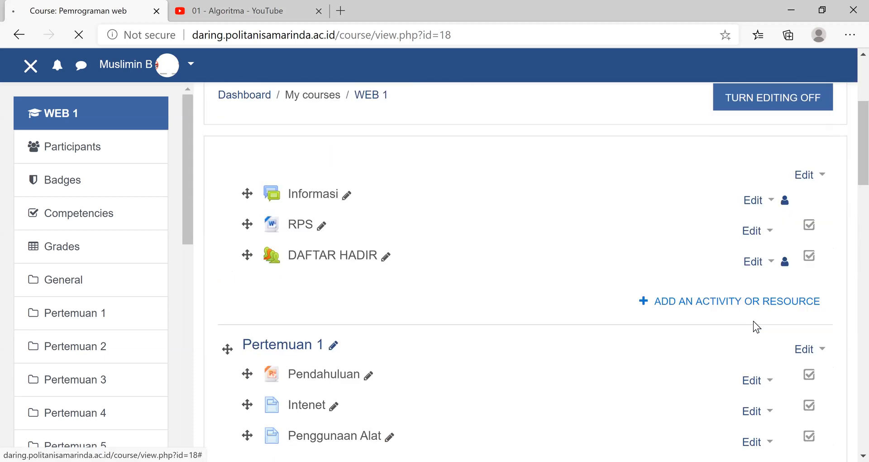
pyautogui.scroll(-5, 477, 355)
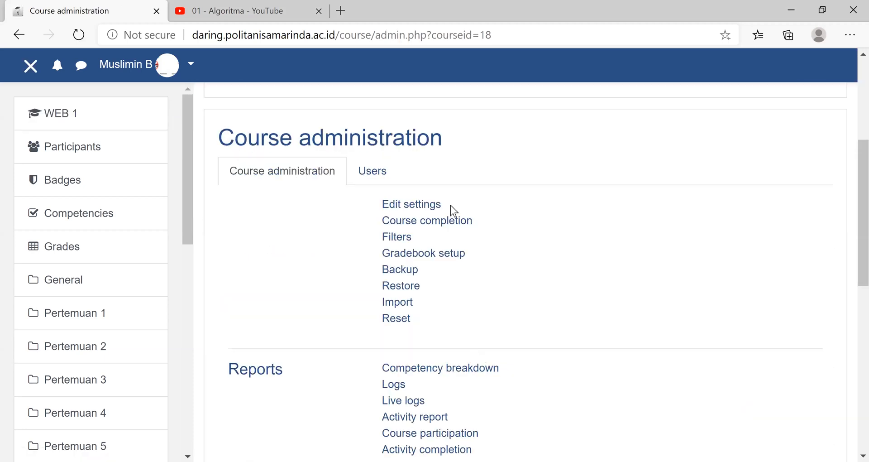
pyautogui.scroll(-8, 403, 154)
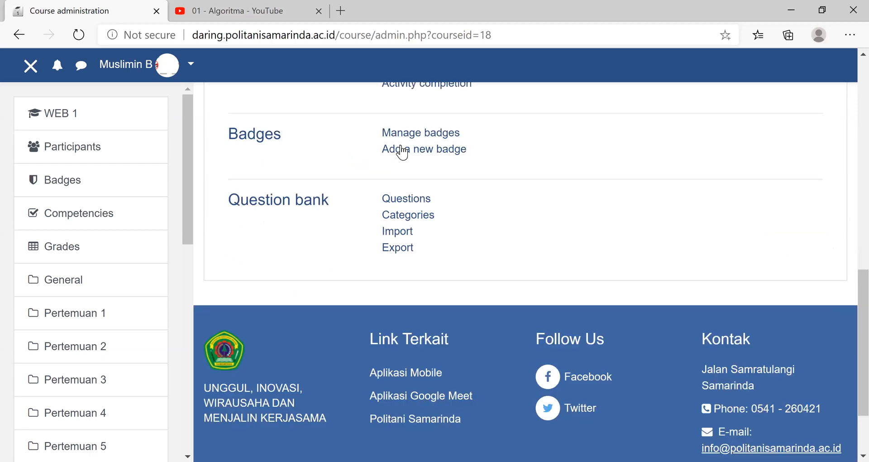
pyautogui.scroll(-2, 402, 154)
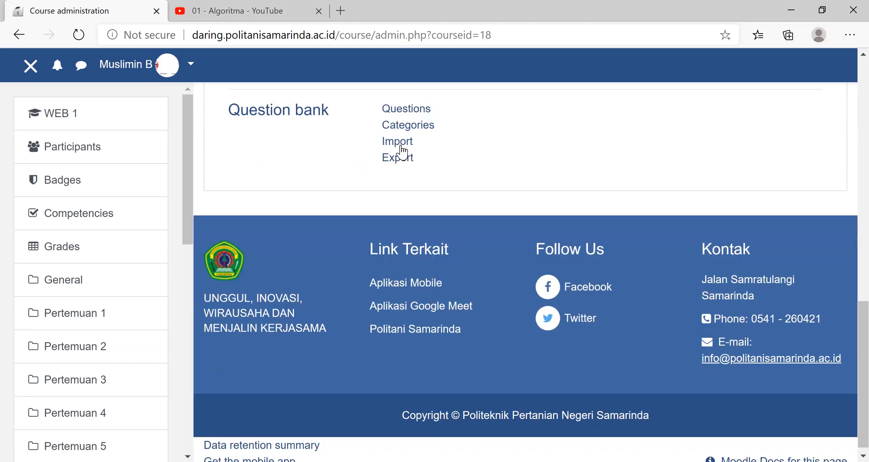
pyautogui.click(403, 152)
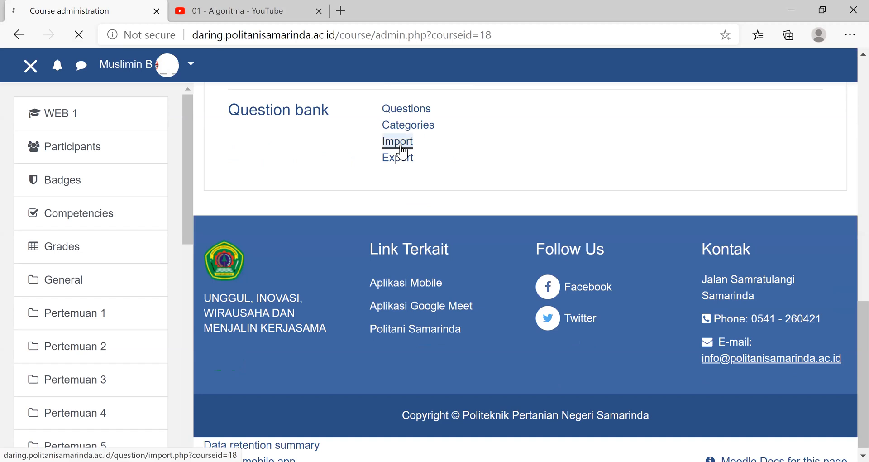
pyautogui.scroll(-5, 577, 265)
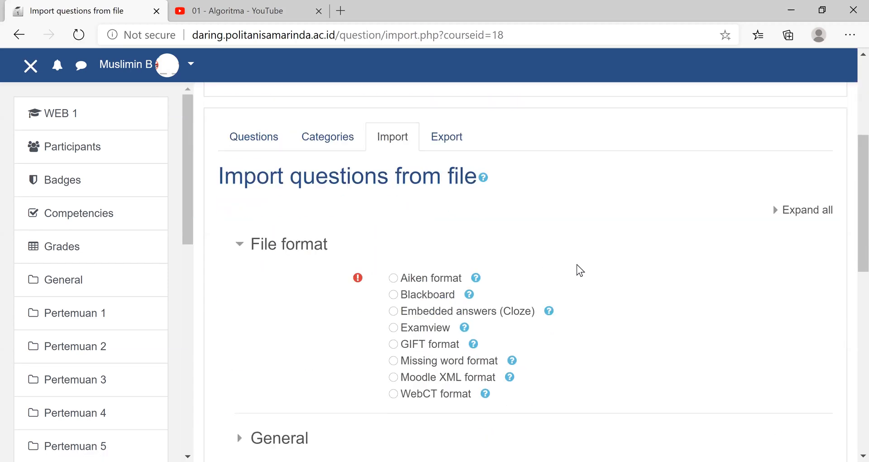
# - Import the questions from the file Soal Pilihan Ganda.txt in Aiken format and continue to the question bank
pyautogui.click(393, 278)
pyautogui.scroll(-5, 458, 301)
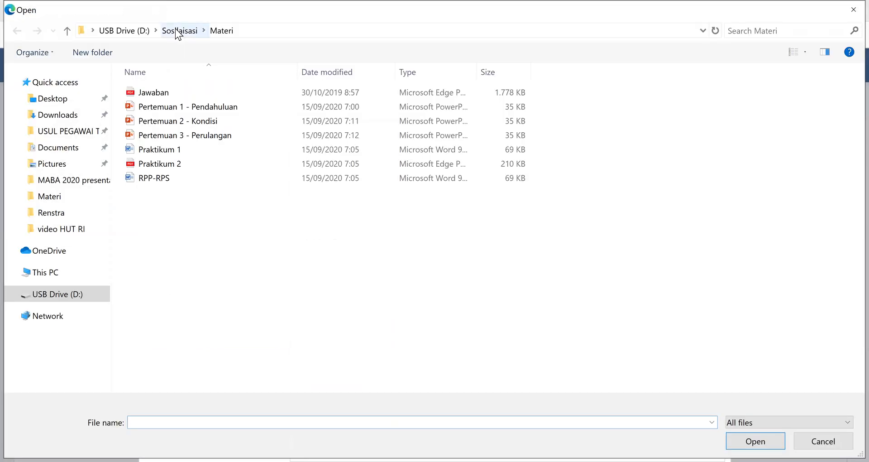
pyautogui.click(176, 31)
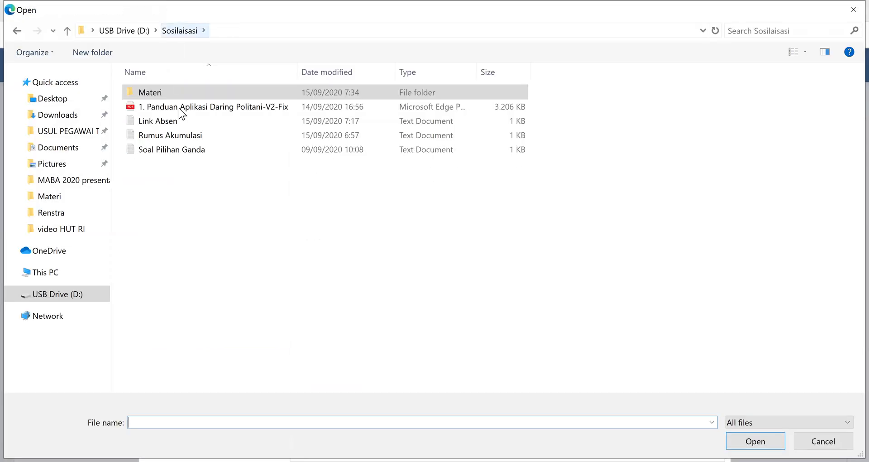
pyautogui.click(181, 156)
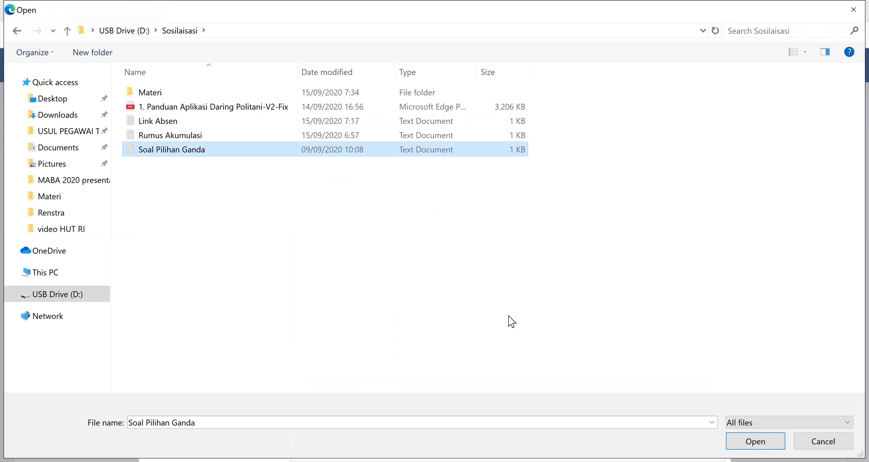
pyautogui.click(755, 441)
pyautogui.click(509, 435)
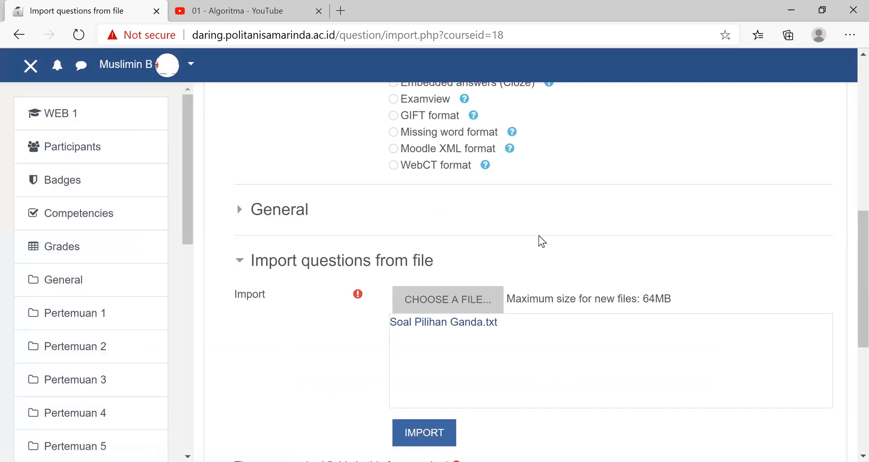
pyautogui.scroll(-3, 327, 280)
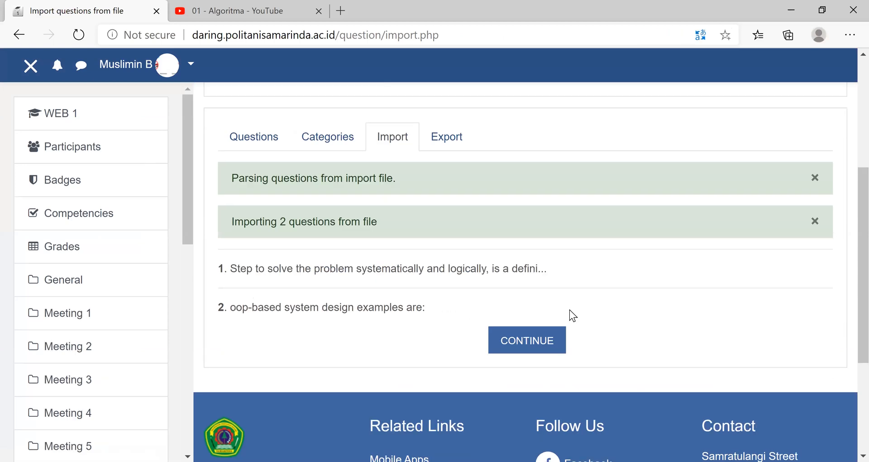
pyautogui.click(542, 347)
# - Examine the question list in the course's default question bank category for the imported questions
pyautogui.scroll(-5, 223, 294)
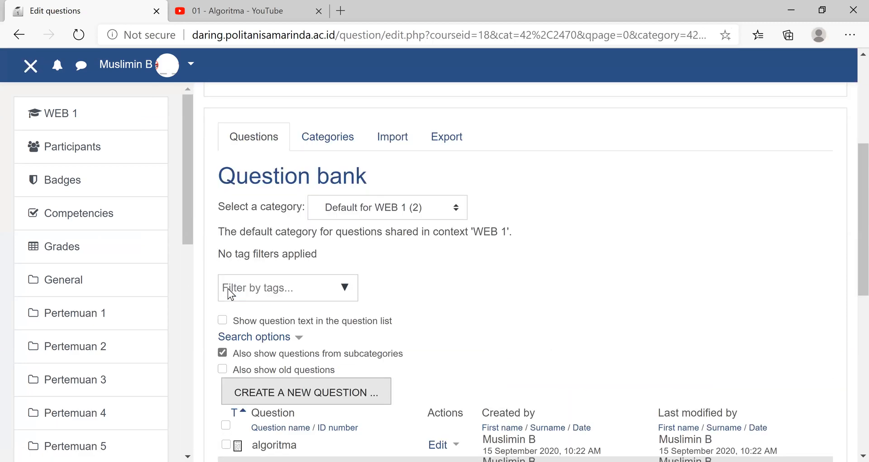
pyautogui.scroll(-5, 227, 290)
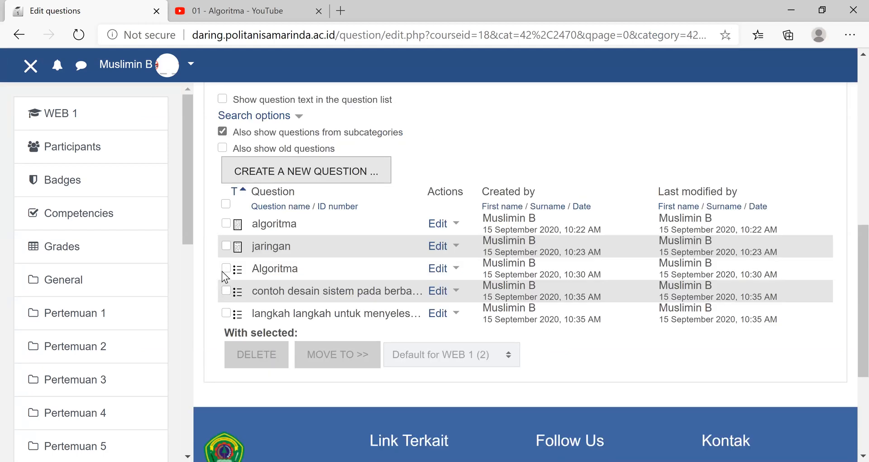
pyautogui.scroll(-1, 177, 157)
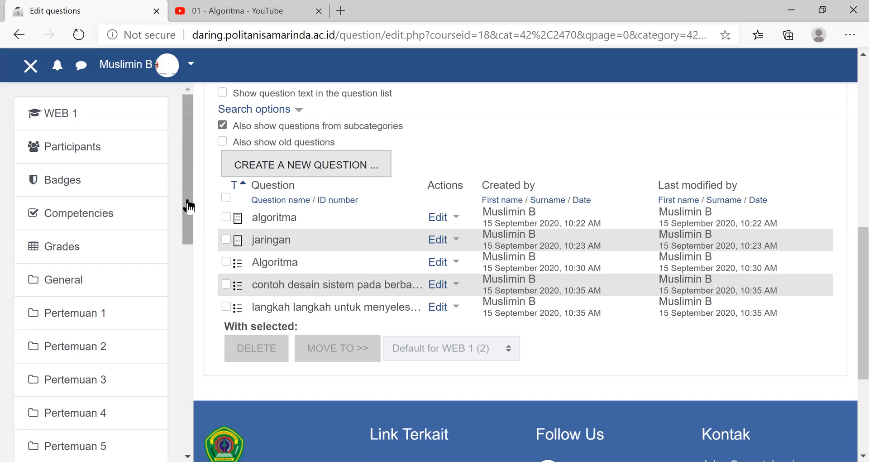
pyautogui.tripleClick(480, 320)
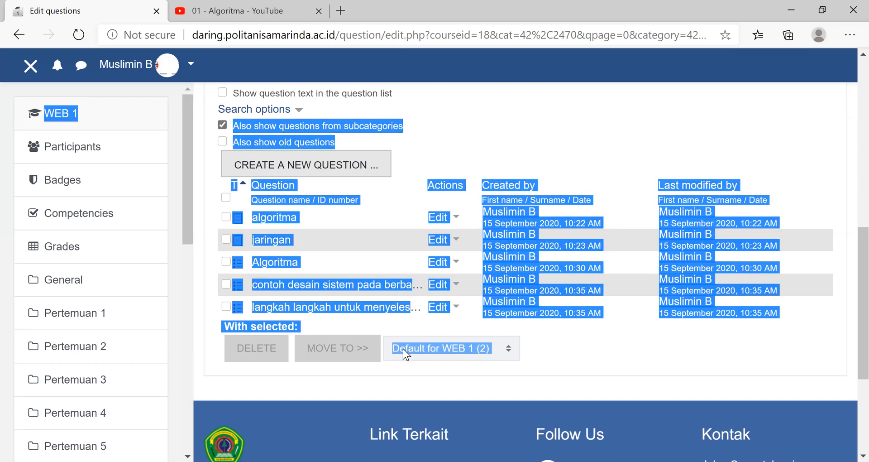
# - Open the UTS quiz in Pertemuan 5 from the course page and look through its settings sections
pyautogui.scroll(-6, 398, 352)
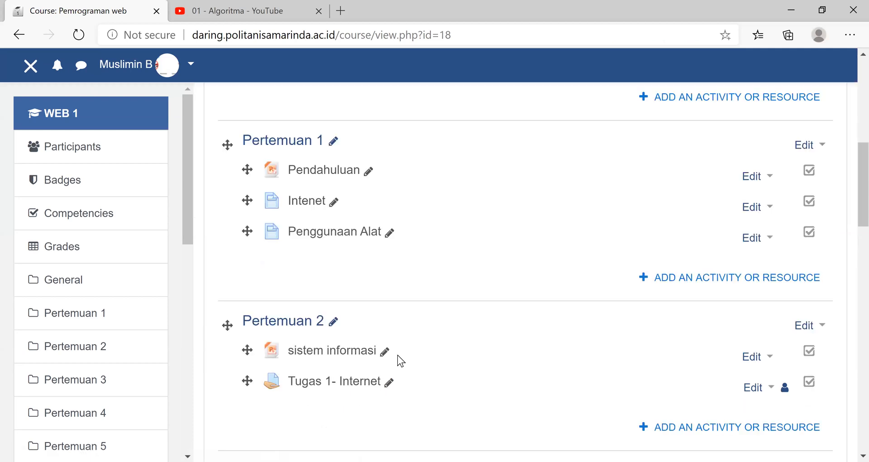
pyautogui.scroll(-10, 295, 303)
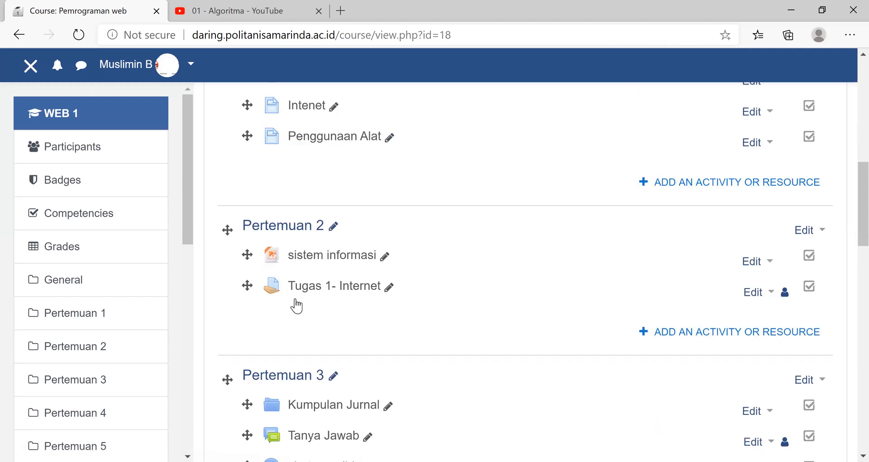
pyautogui.click(295, 302)
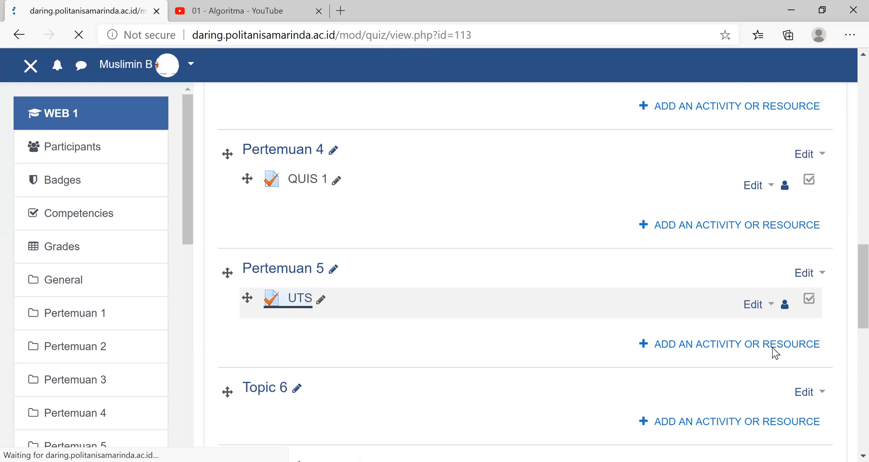
pyautogui.scroll(-5, 788, 185)
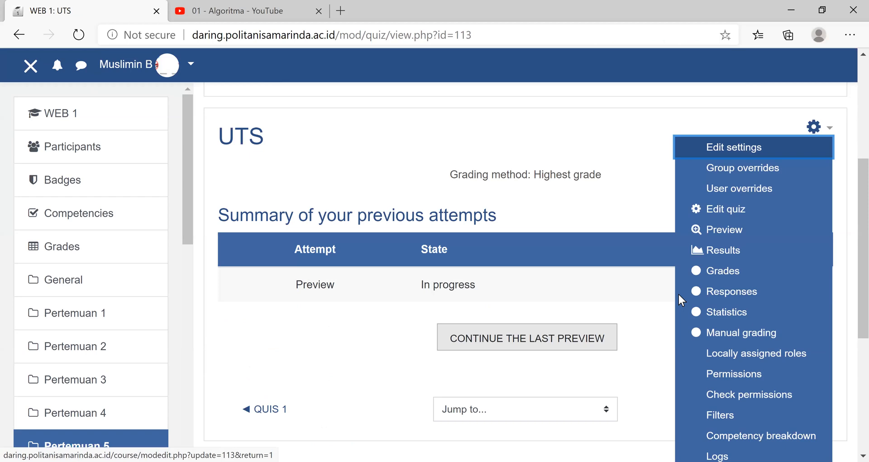
pyautogui.press('Return')
pyautogui.scroll(-15, 679, 294)
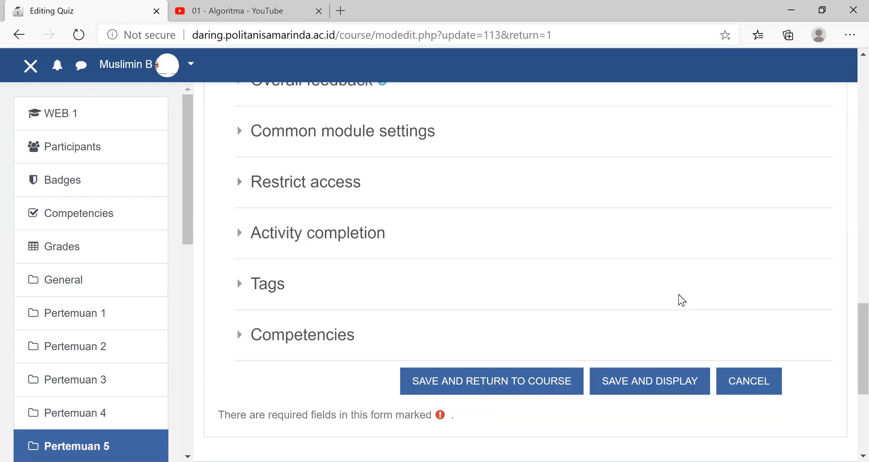
pyautogui.scroll(-1, 468, 272)
pyautogui.scroll(9, 367, 313)
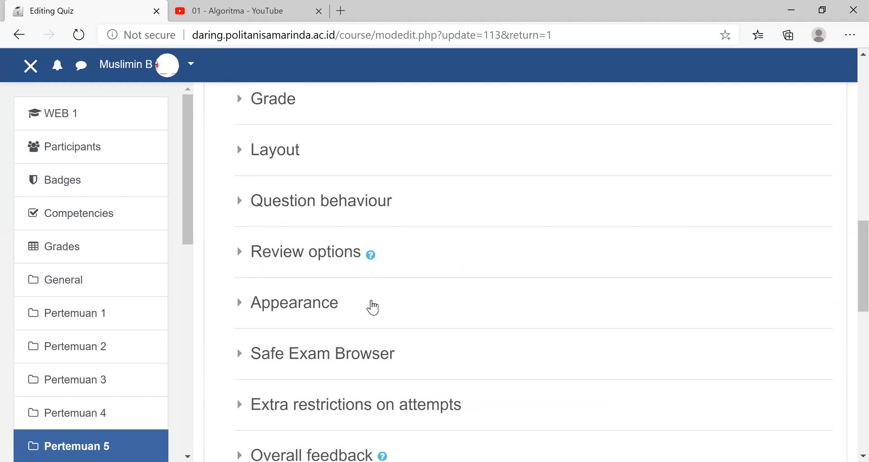
pyautogui.scroll(10, 372, 307)
# - Return to the course page, reopen the UTS quiz and continue its last preview to examine the question shown
pyautogui.click(385, 300)
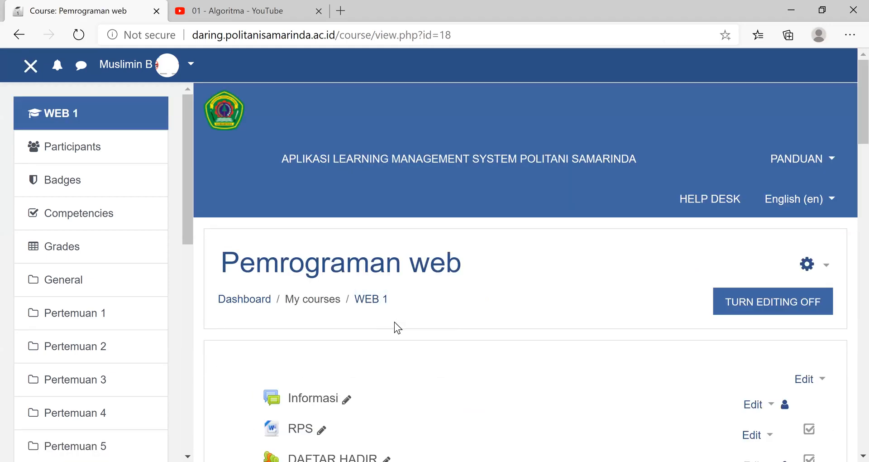
pyautogui.scroll(-8, 395, 322)
pyautogui.scroll(-1, 344, 321)
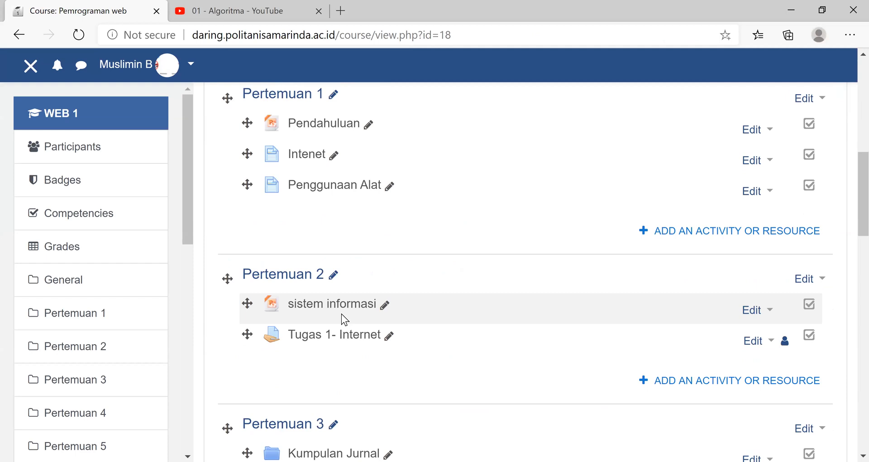
pyautogui.scroll(-2, 693, 285)
pyautogui.scroll(-7, 355, 311)
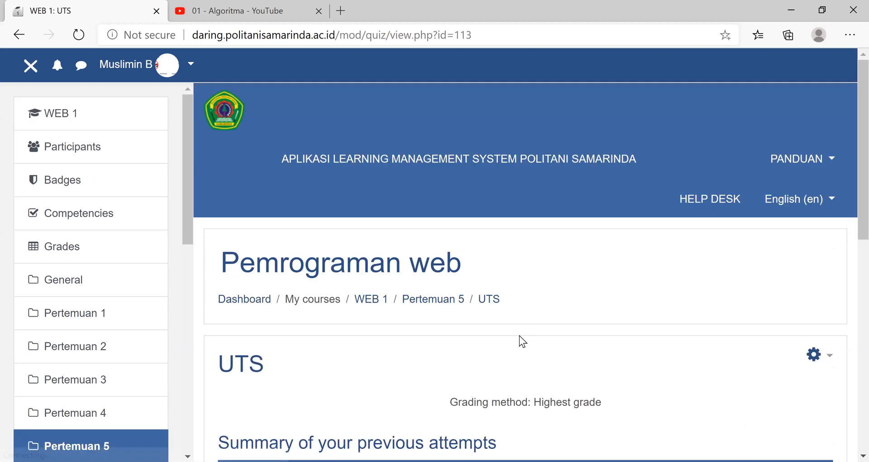
pyautogui.scroll(-5, 520, 340)
pyautogui.click(521, 340)
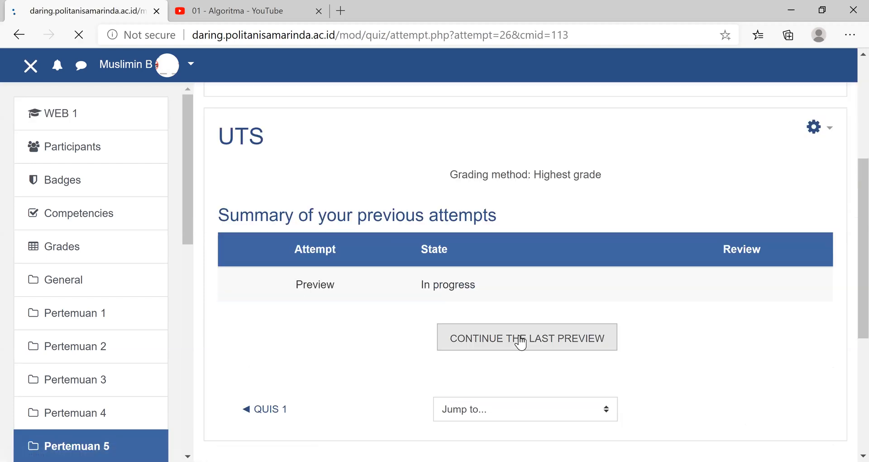
pyautogui.scroll(-5, 520, 343)
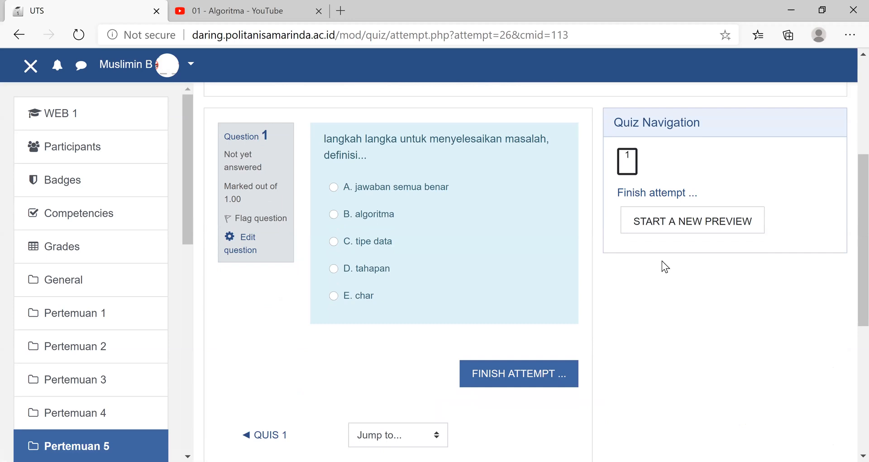
pyautogui.scroll(-5, 663, 261)
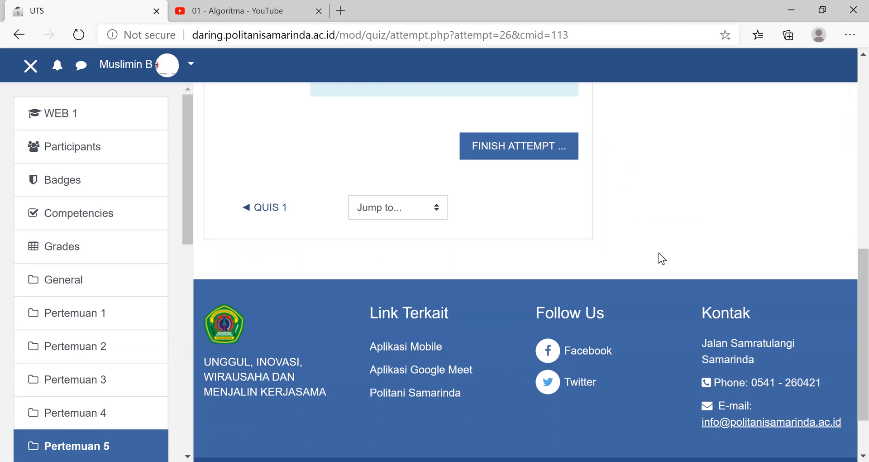
pyautogui.scroll(5, 659, 259)
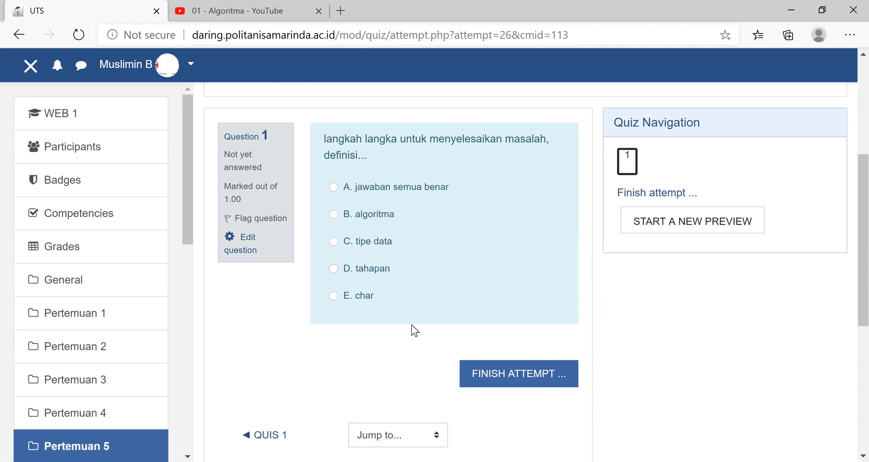
# - Add the two imported questions, "contoh desain sistem pada berbasis OOP adalah:" and "langkah langkah untuk menyelesaikan masalah", from the question bank to the UTS quiz
pyautogui.scroll(5, 485, 306)
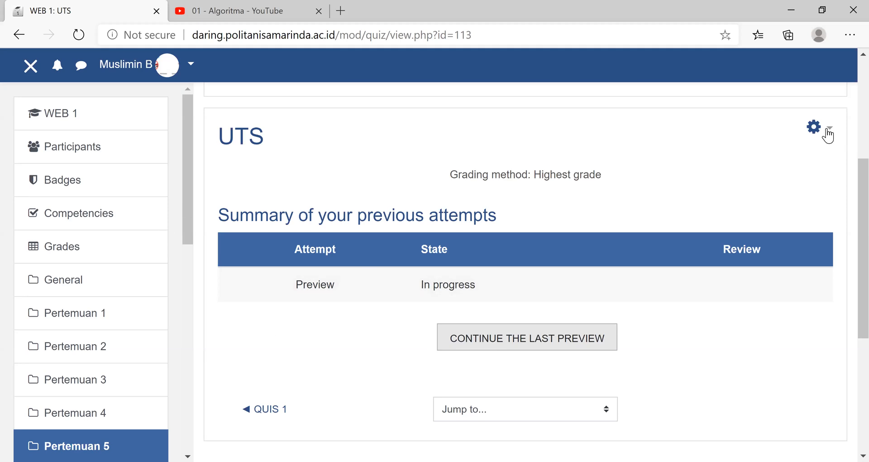
pyautogui.click(828, 135)
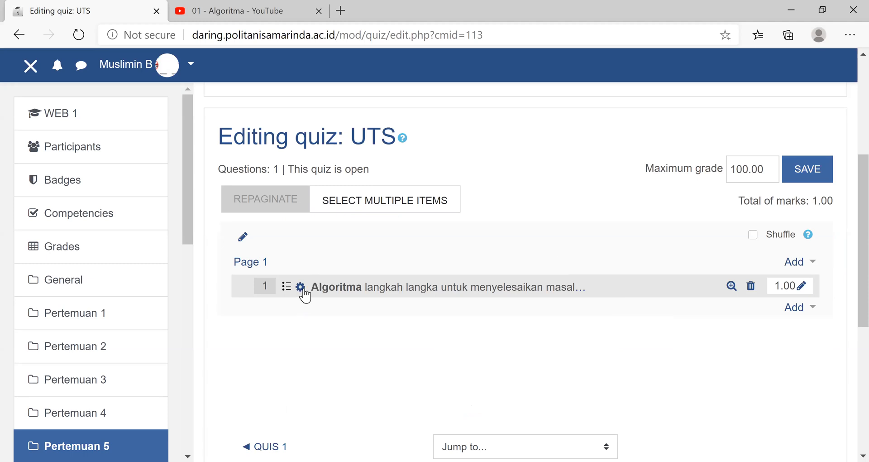
pyautogui.click(812, 311)
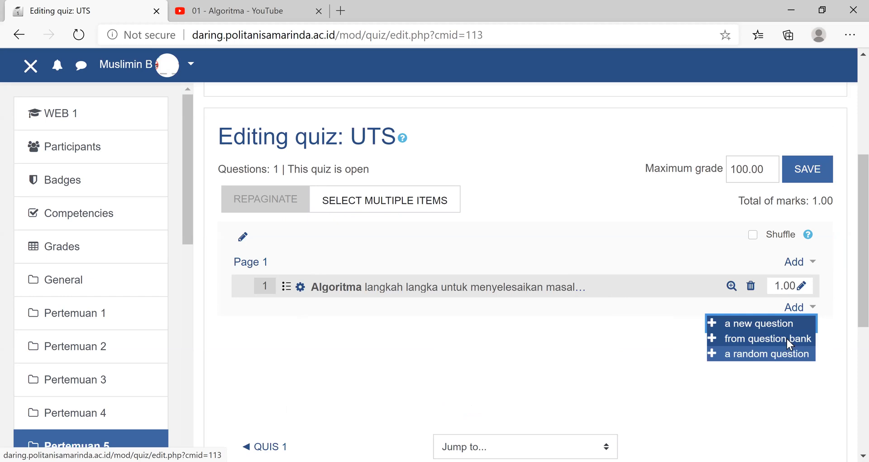
pyautogui.click(788, 340)
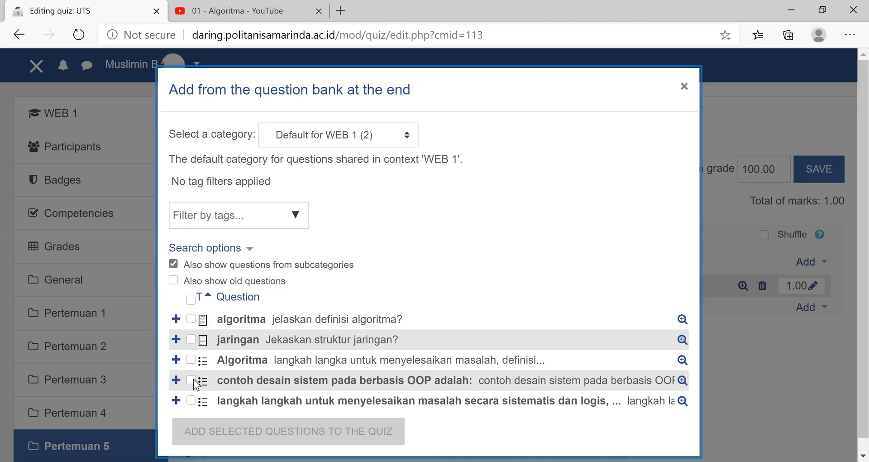
pyautogui.click(192, 380)
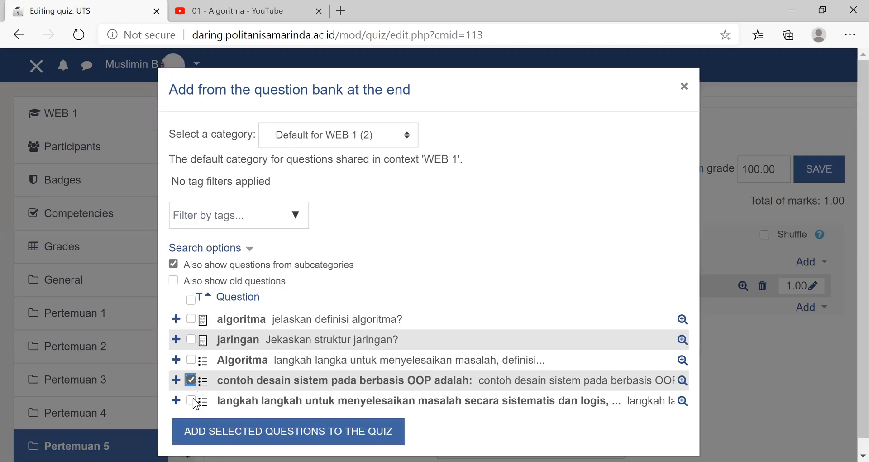
pyautogui.click(191, 400)
pyautogui.click(254, 439)
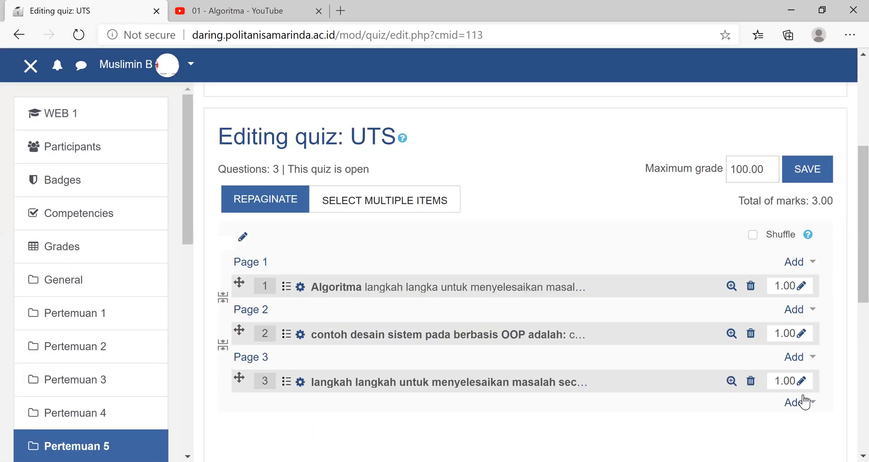
# - Return to Pertemuan 5 on the course page, reopen the UTS quiz and preview it to examine the first question
pyautogui.scroll(5, 805, 401)
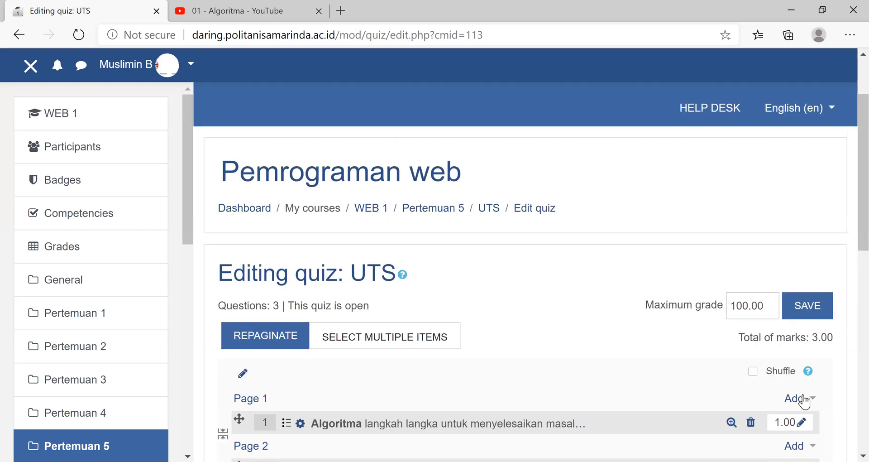
pyautogui.click(805, 401)
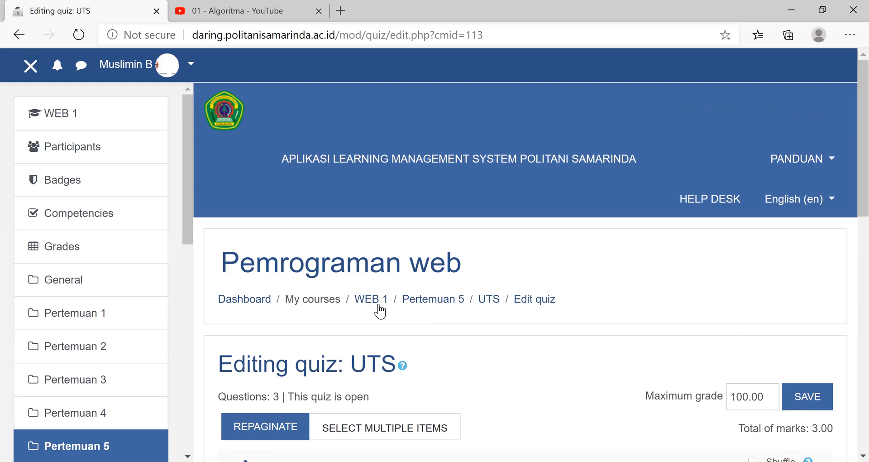
pyautogui.click(414, 301)
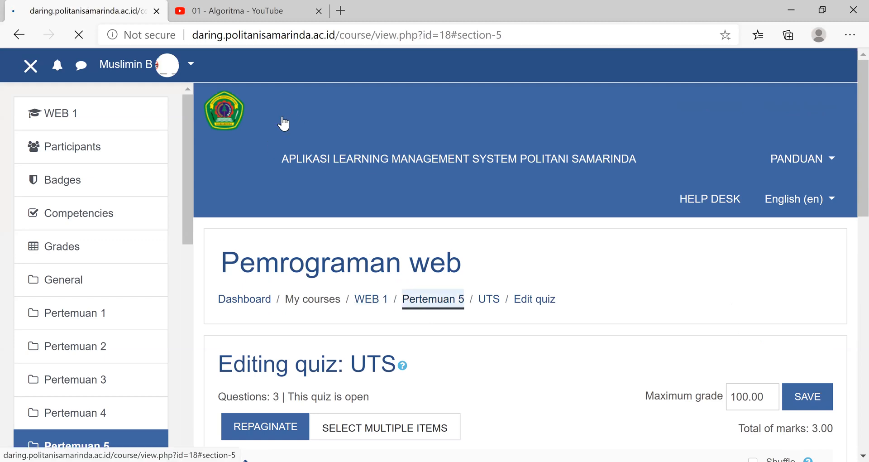
pyautogui.click(298, 130)
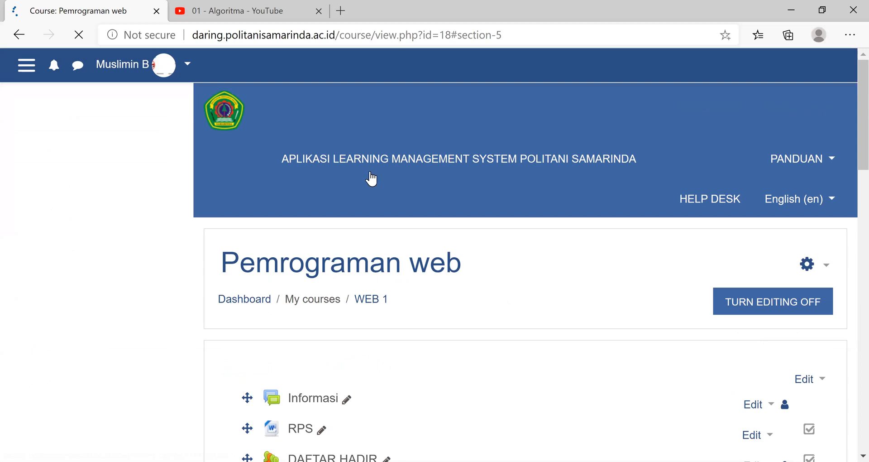
pyautogui.scroll(-4, 584, 172)
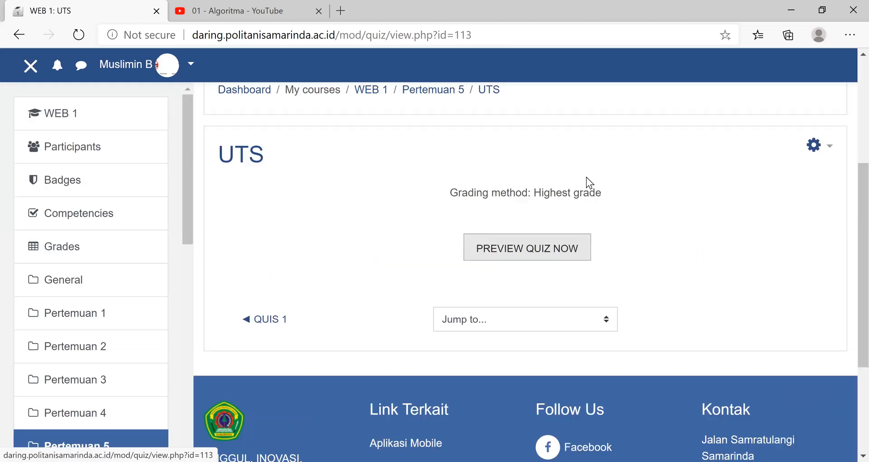
pyautogui.scroll(-3, 545, 307)
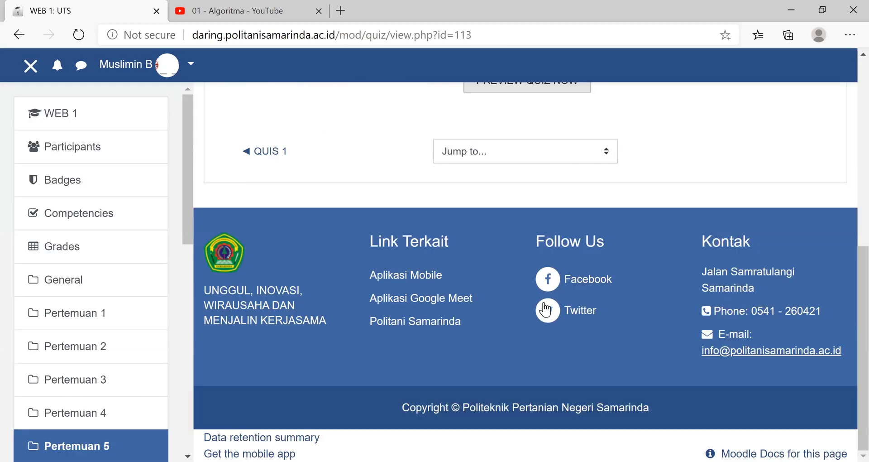
pyautogui.click(545, 310)
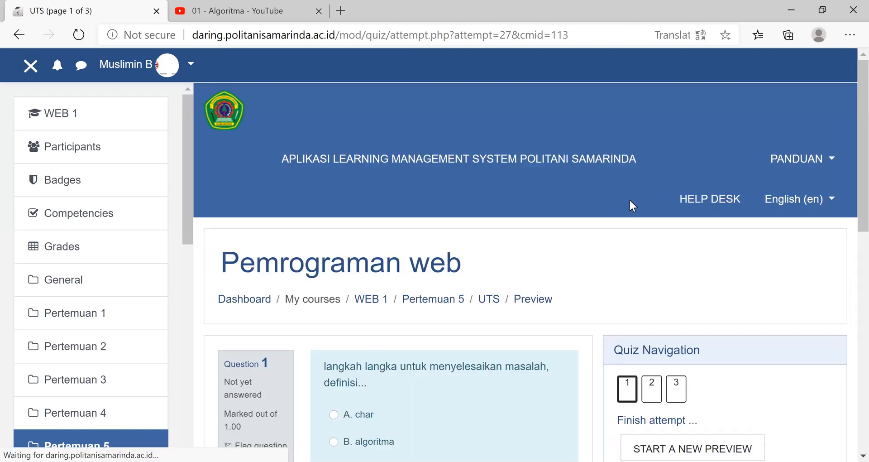
pyautogui.scroll(-3, 631, 191)
pyautogui.scroll(-1, 655, 168)
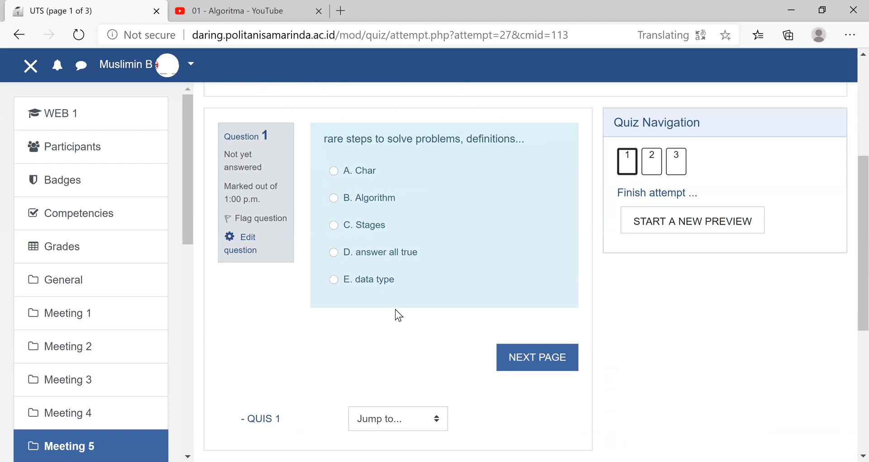
pyautogui.scroll(-4, 398, 311)
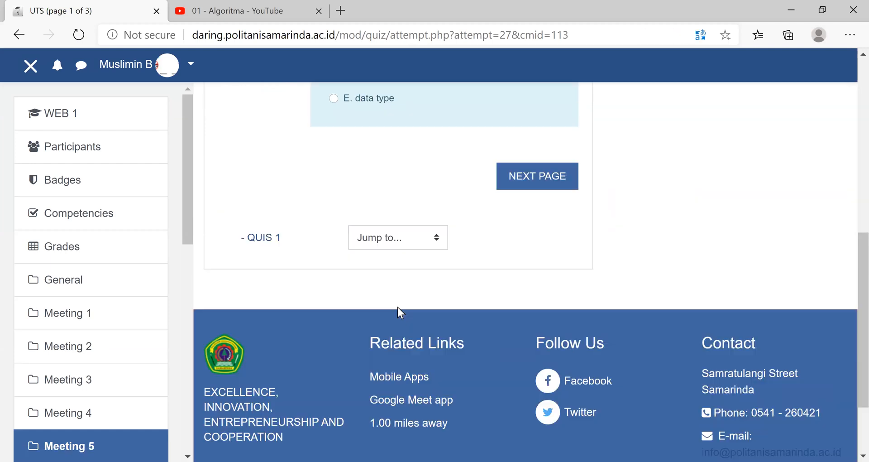
pyautogui.scroll(9, 398, 312)
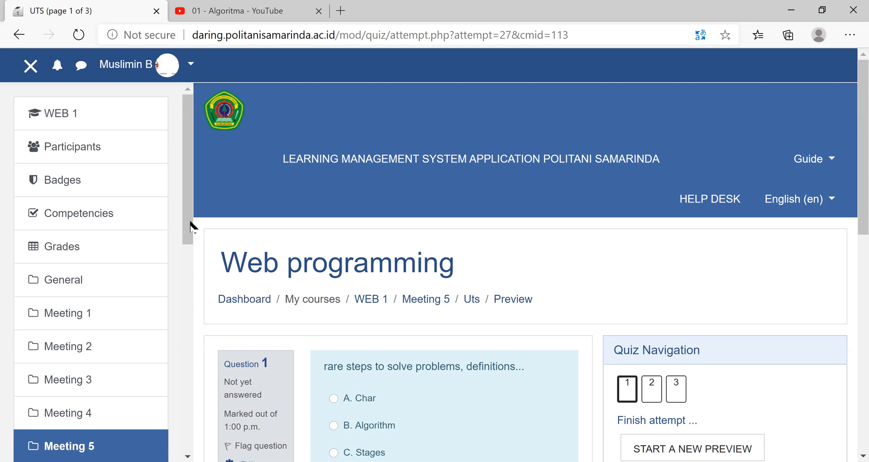
# - Open the course's grades and look through the grader report down to its activity columns
pyautogui.scroll(-1, 189, 206)
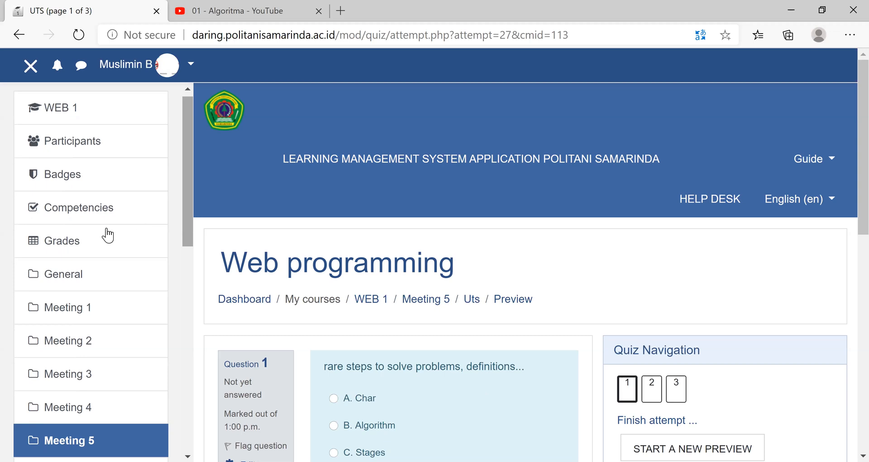
pyautogui.click(71, 244)
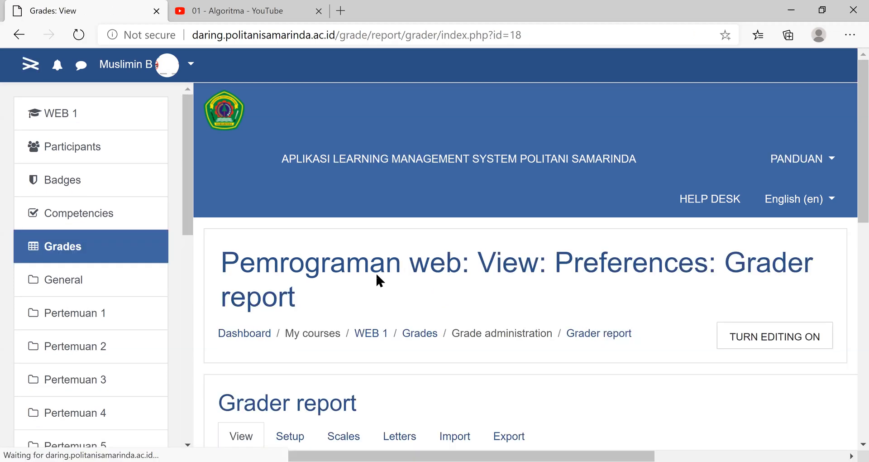
pyautogui.scroll(-5, 283, 253)
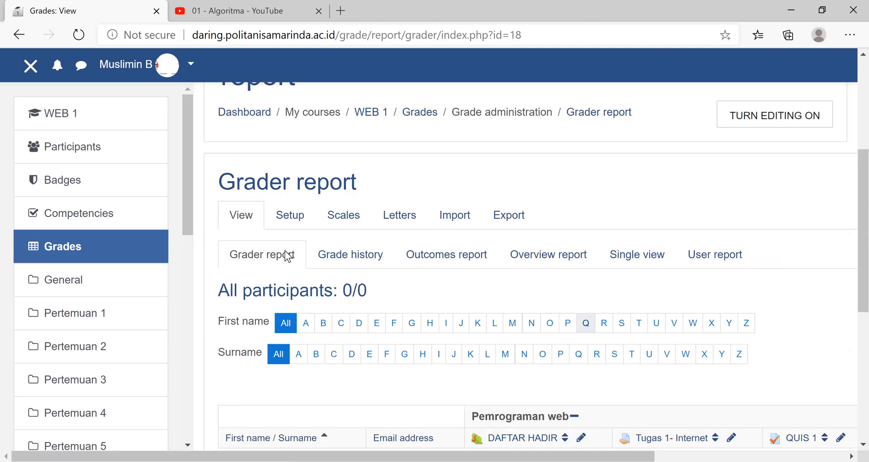
pyautogui.scroll(-5, 290, 253)
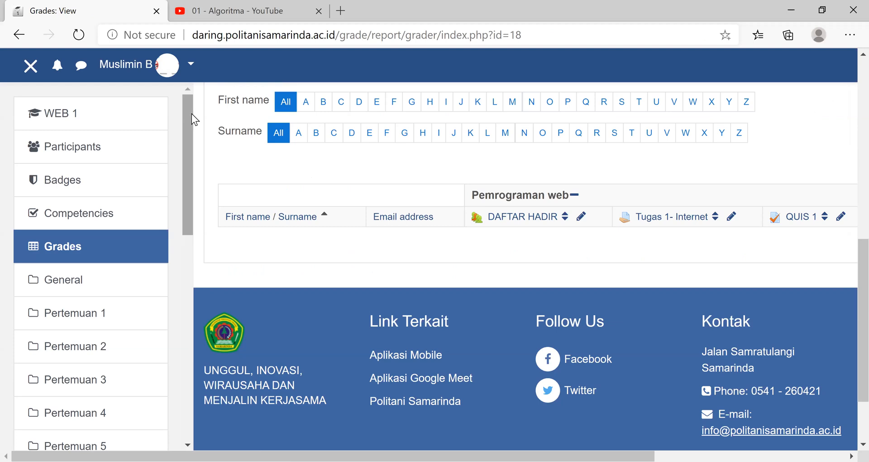
# - Return to the WEB 1 course page and open the full course administration page
pyautogui.click(62, 124)
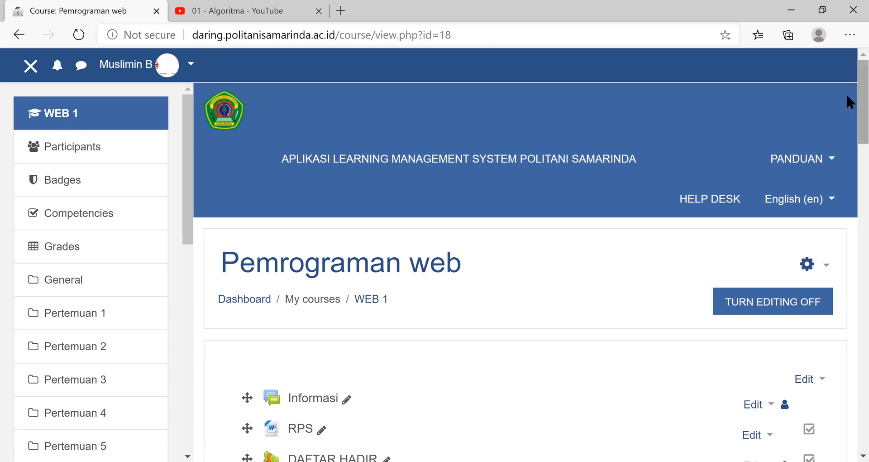
pyautogui.scroll(-1, 843, 136)
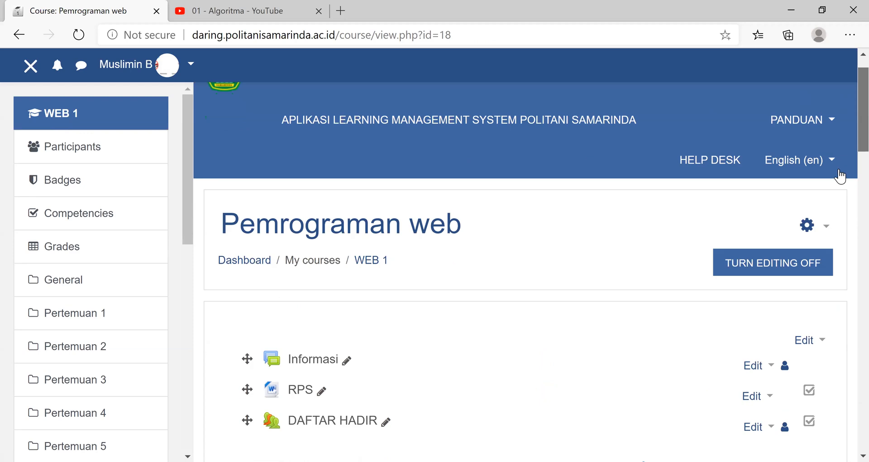
pyautogui.click(828, 229)
pyautogui.scroll(-3, 774, 262)
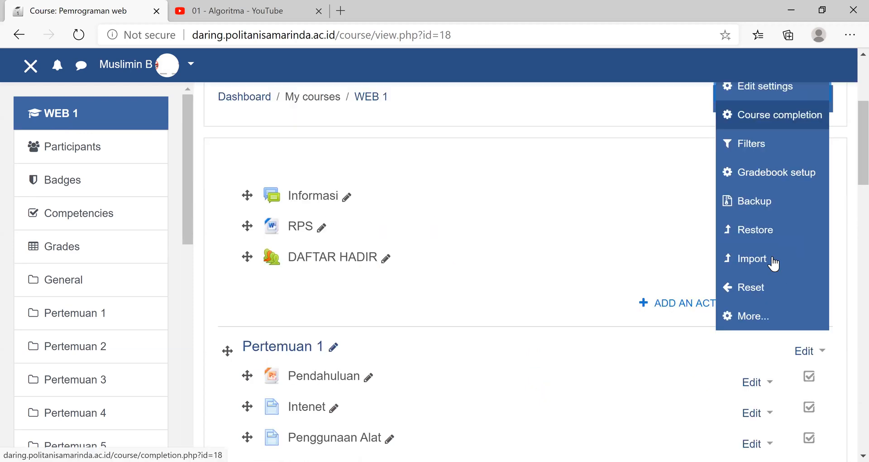
pyautogui.scroll(-1, 770, 260)
pyautogui.click(765, 252)
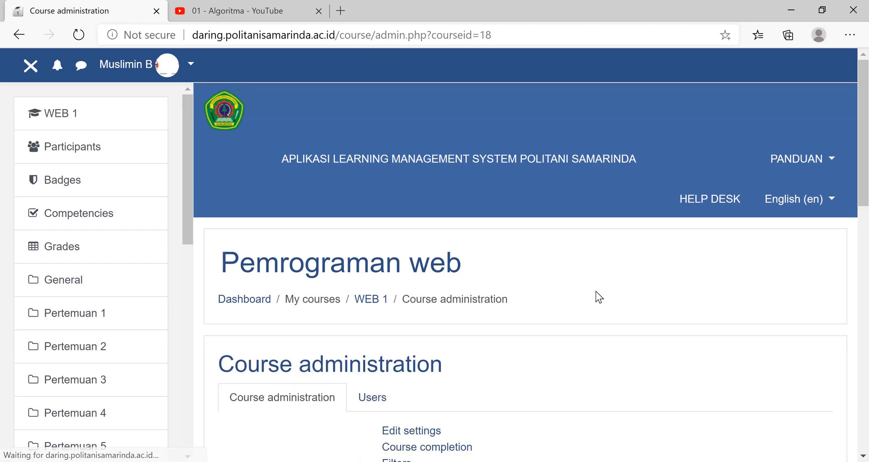
pyautogui.scroll(-10, 596, 292)
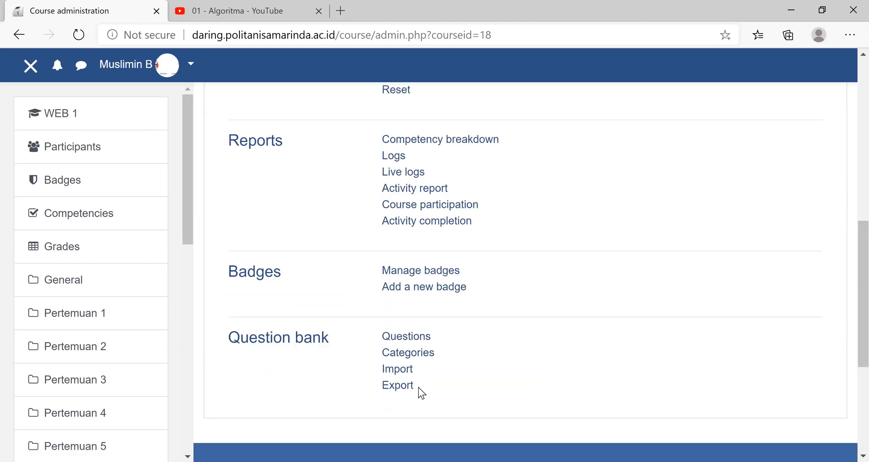
# - Show the user administration options for the course and open the enrolment methods
pyautogui.scroll(10, 398, 385)
pyautogui.click(394, 397)
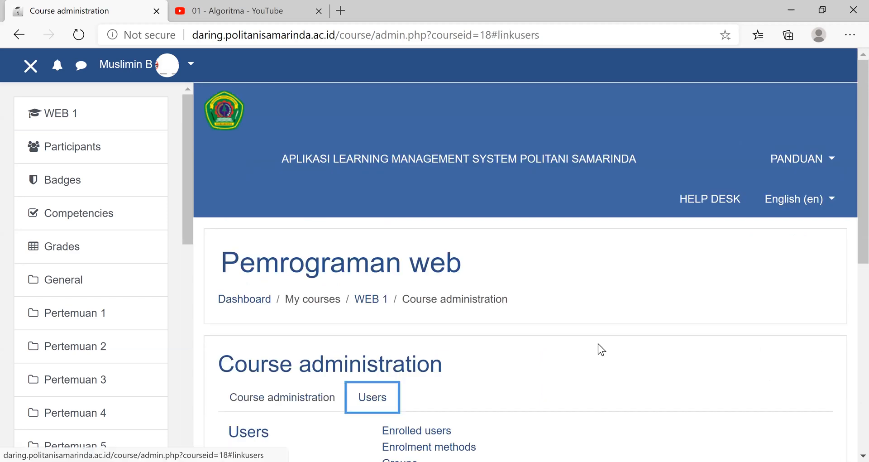
pyautogui.scroll(-4, 598, 345)
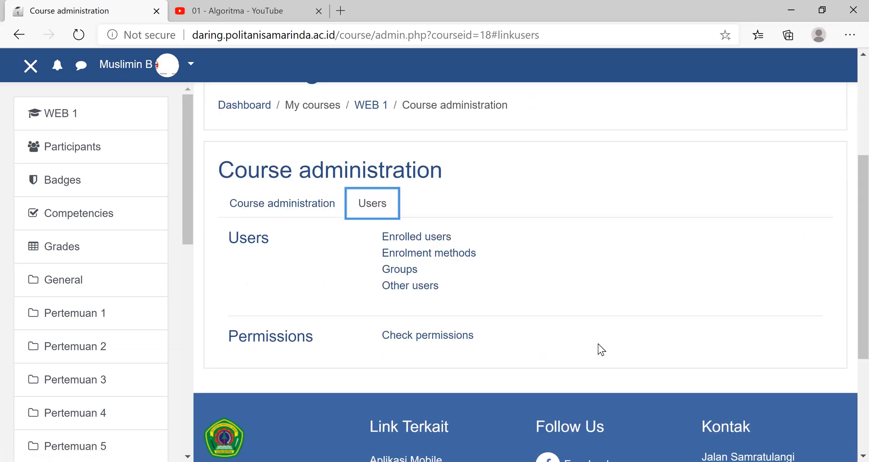
pyautogui.scroll(-1, 598, 343)
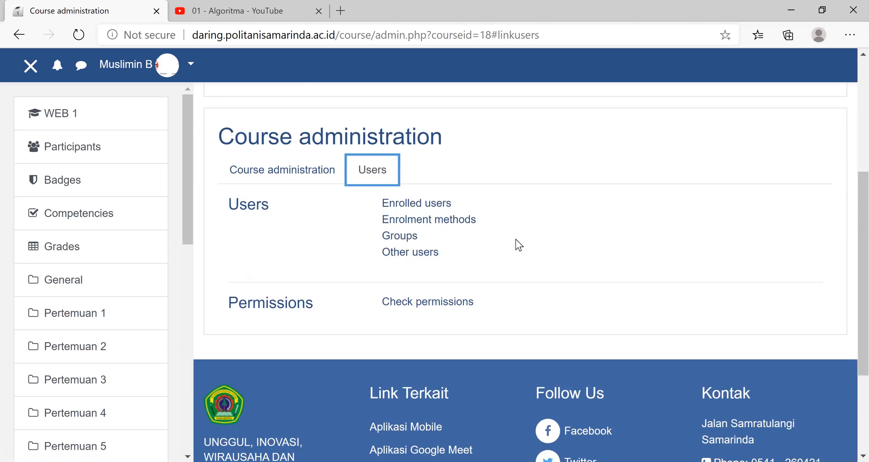
pyautogui.click(448, 223)
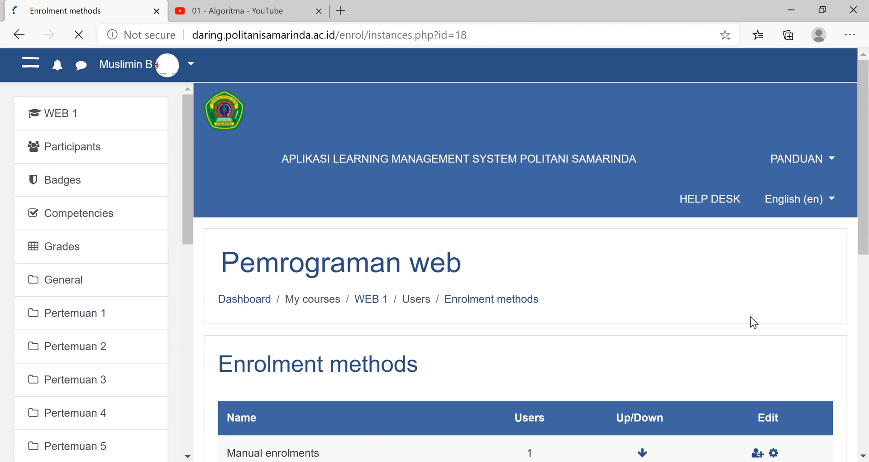
# - Enable the Self enrolment (Student) method and open its settings
pyautogui.scroll(-6, 761, 330)
pyautogui.scroll(5, 769, 345)
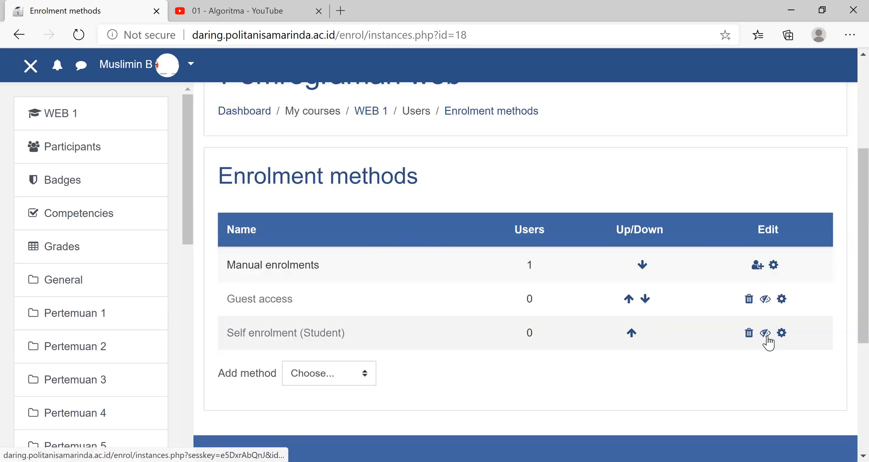
pyautogui.click(767, 337)
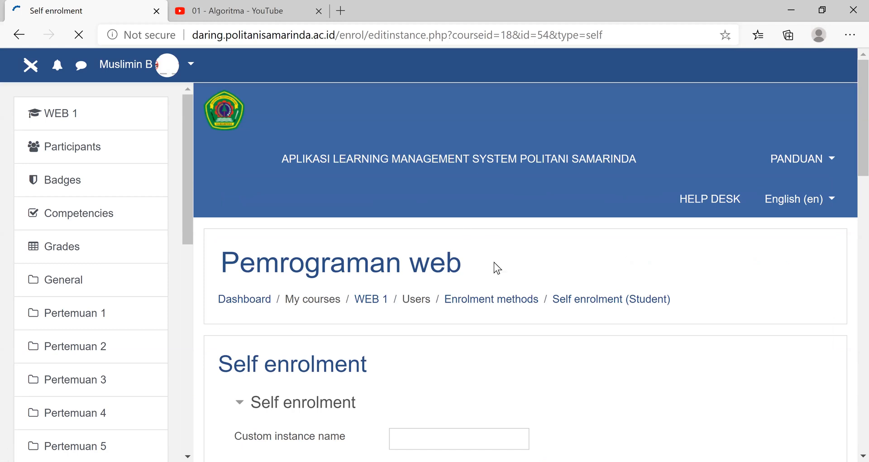
pyautogui.scroll(-5, 494, 262)
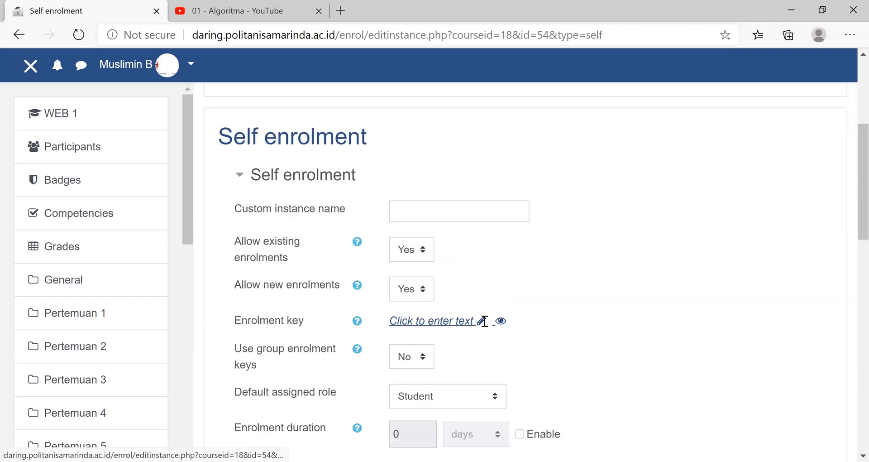
# - Enter the enrolment key in the Self enrolment settings and reveal it as readable text
pyautogui.click(484, 321)
pyautogui.write('•••••')
pyautogui.press('BackSpace')
pyautogui.press('BackSpace')
pyautogui.press('BackSpace')
pyautogui.press('BackSpace')
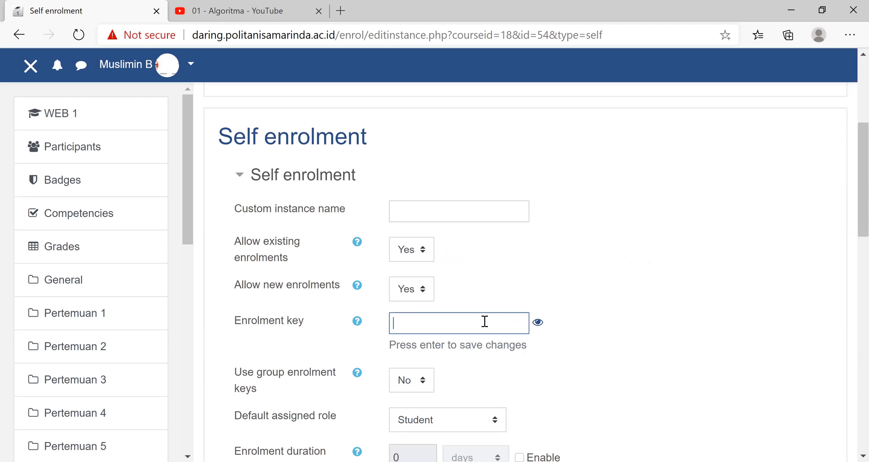
pyautogui.write('•••')
pyautogui.click(539, 325)
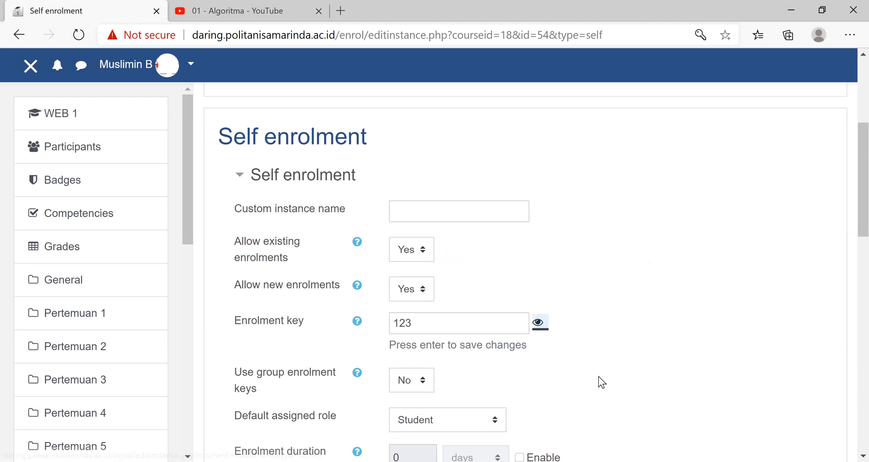
pyautogui.scroll(-1, 598, 377)
pyautogui.scroll(-5, 599, 376)
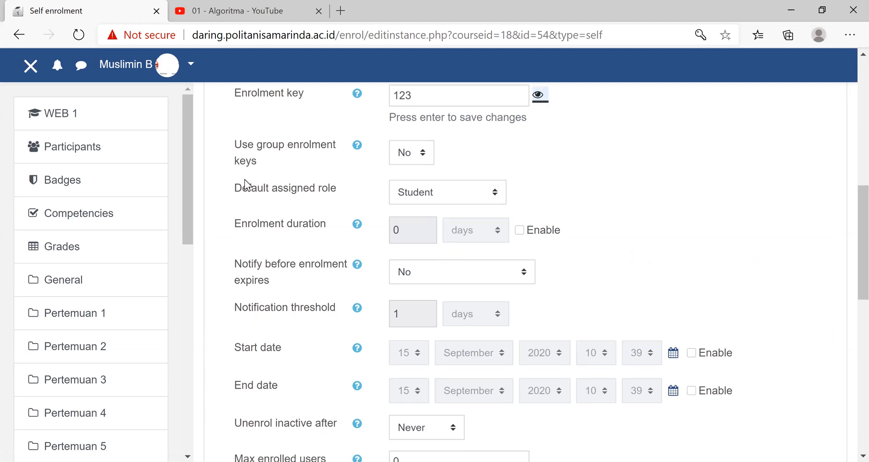
# - Leave the Self enrolment settings without saving and return to the WEB 1 course page
pyautogui.scroll(5, 38, 113)
pyautogui.click(13, 37)
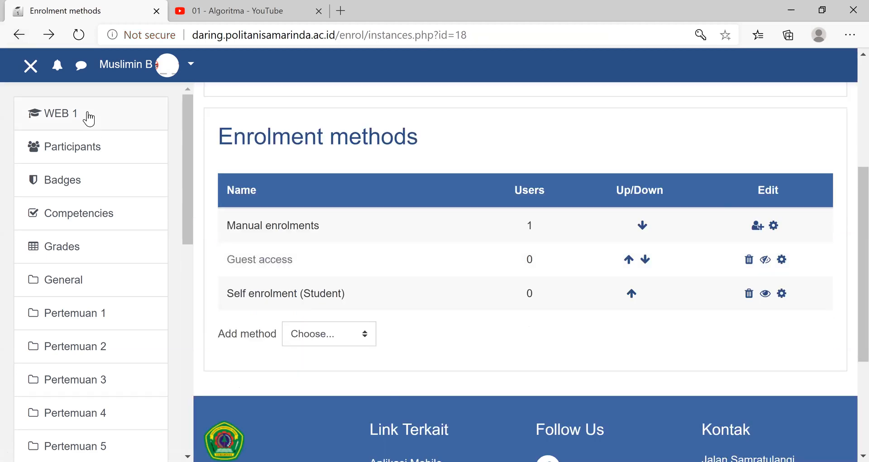
pyautogui.click(76, 111)
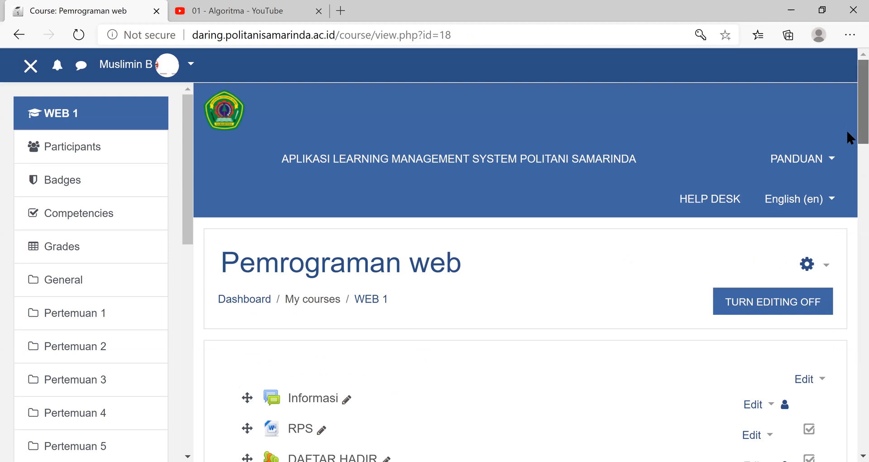
# - Open the full course administration page of the Pemrograman web course
pyautogui.scroll(-2, 847, 136)
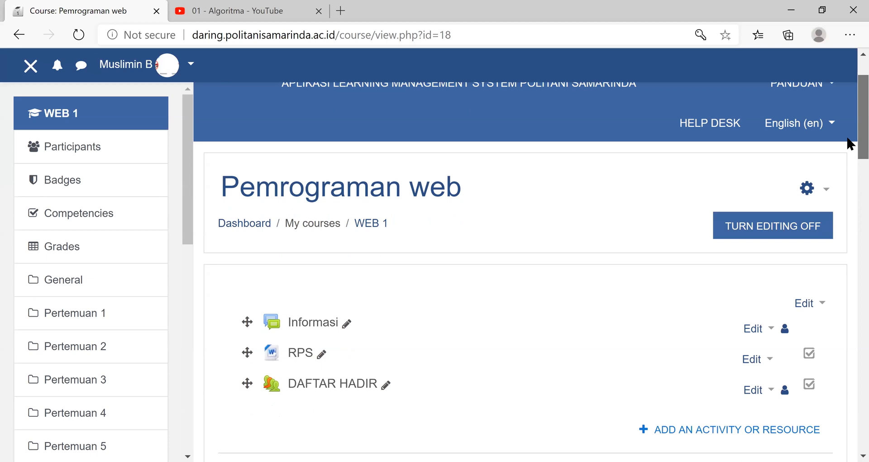
pyautogui.click(828, 193)
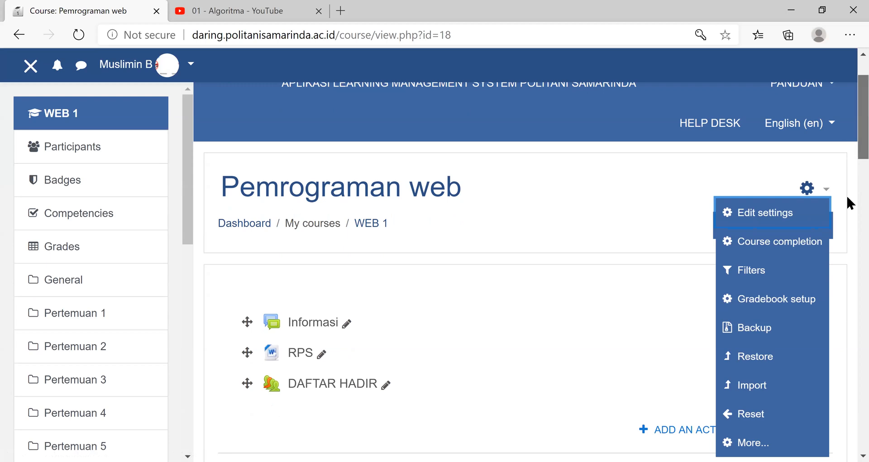
pyautogui.scroll(-1, 848, 208)
pyautogui.scroll(-7, 849, 211)
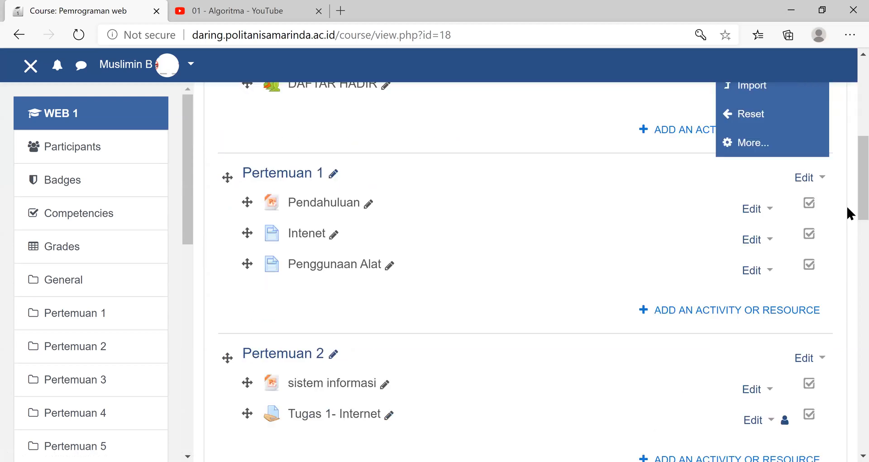
pyautogui.scroll(-3, 848, 193)
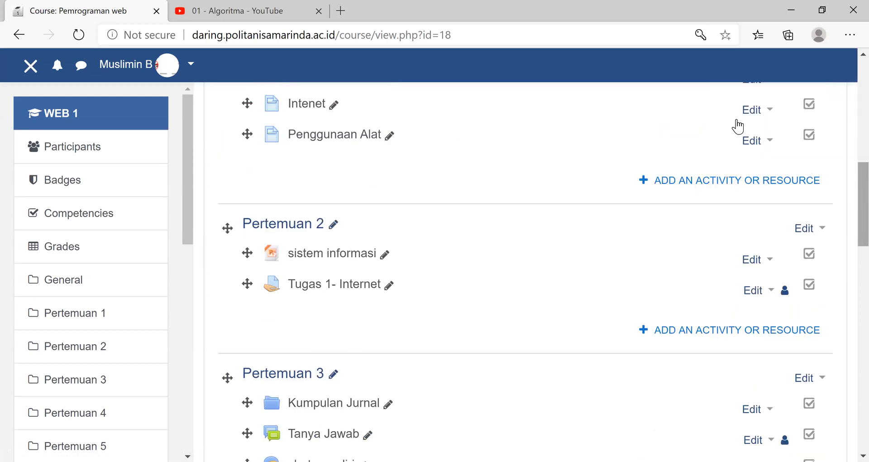
pyautogui.scroll(2, 849, 190)
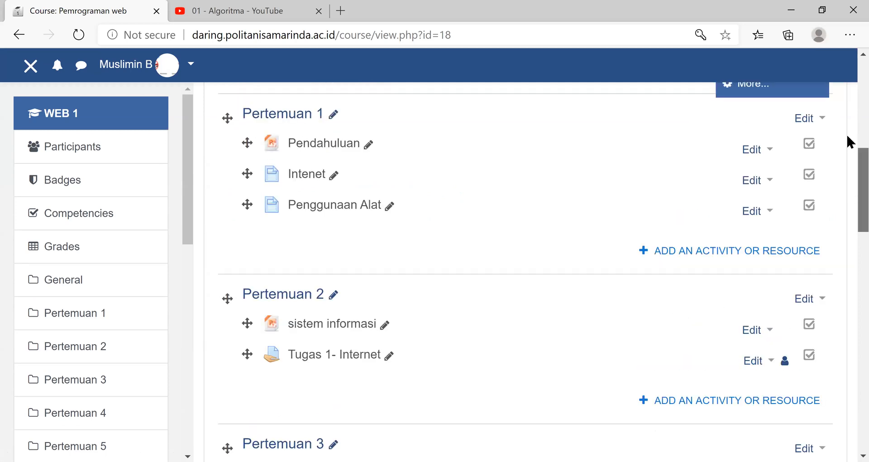
pyautogui.scroll(1, 849, 140)
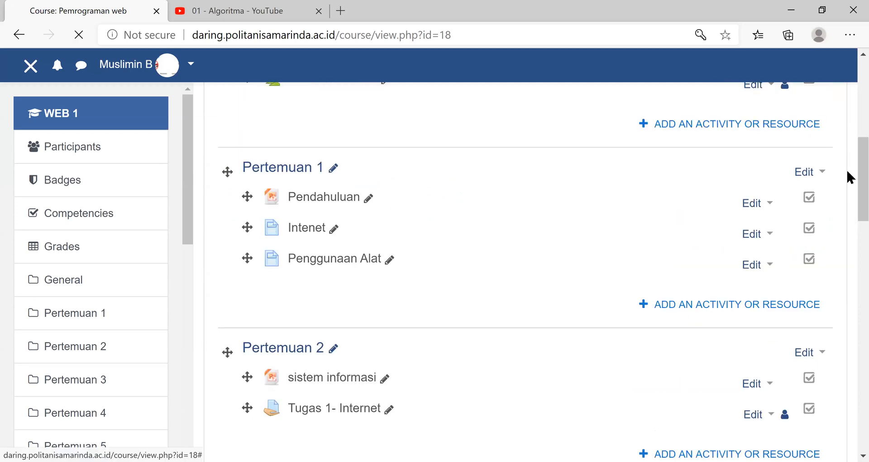
pyautogui.scroll(-3, 375, 195)
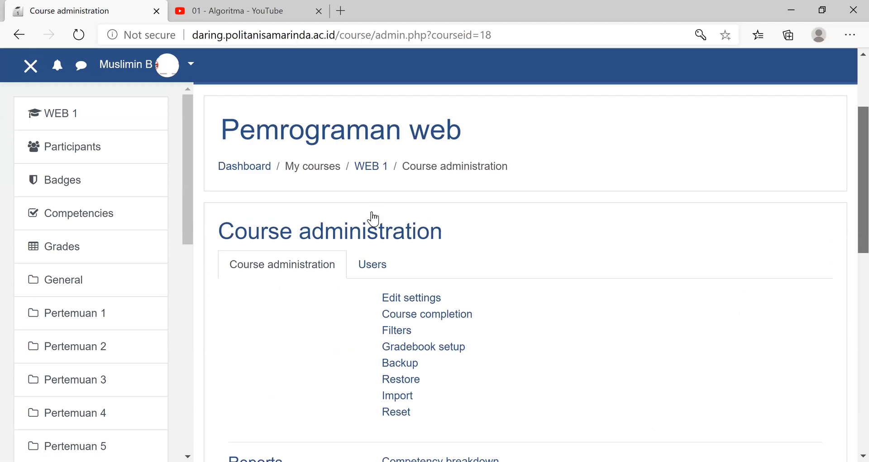
# - Show the course's user administration options and open the Self enrolment (Student) settings
pyautogui.scroll(-1, 374, 221)
pyautogui.click(373, 218)
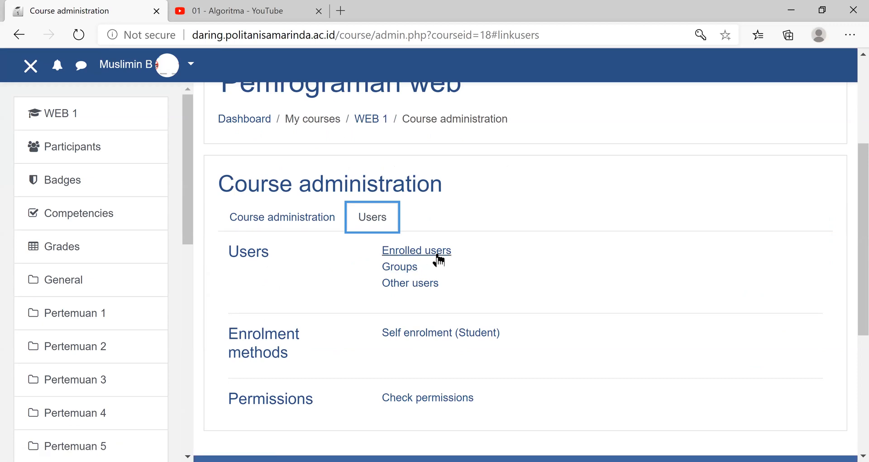
pyautogui.click(420, 339)
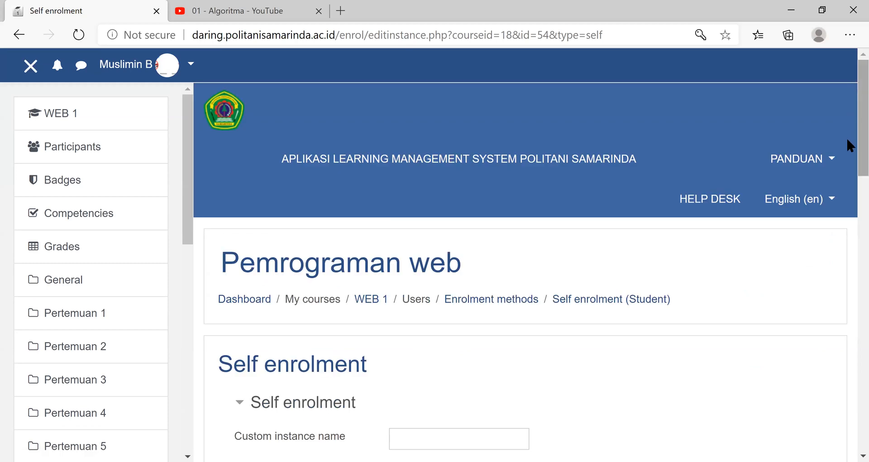
# - Fill in the enrolment key for student self enrolment and unmask it to check the entry
pyautogui.scroll(-1, 483, 330)
pyautogui.scroll(-3, 479, 362)
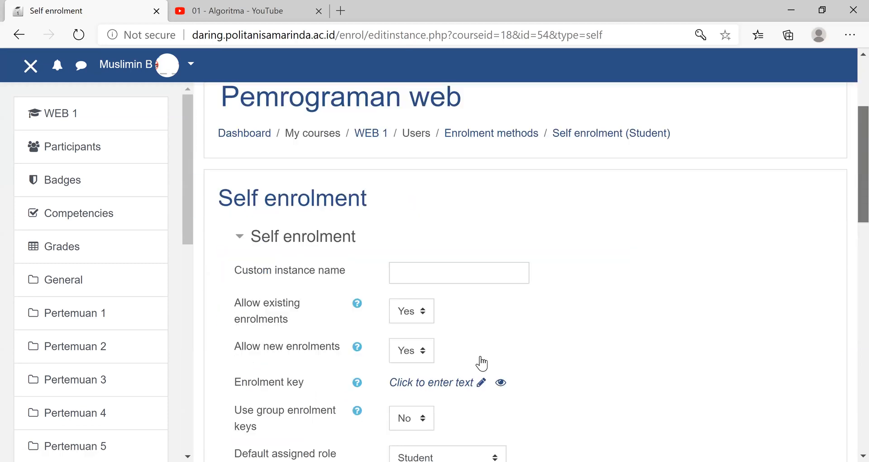
pyautogui.click(481, 357)
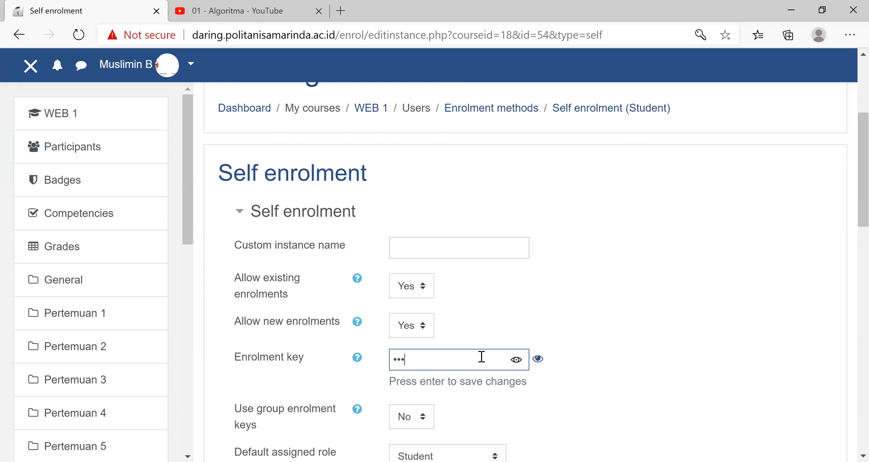
pyautogui.click(539, 362)
# - Save the Self enrolment settings, leaving the remaining options at their defaults
pyautogui.moveTo(860, 221); pyautogui.dragTo(860, 307)
pyautogui.scroll(-3, 848, 337)
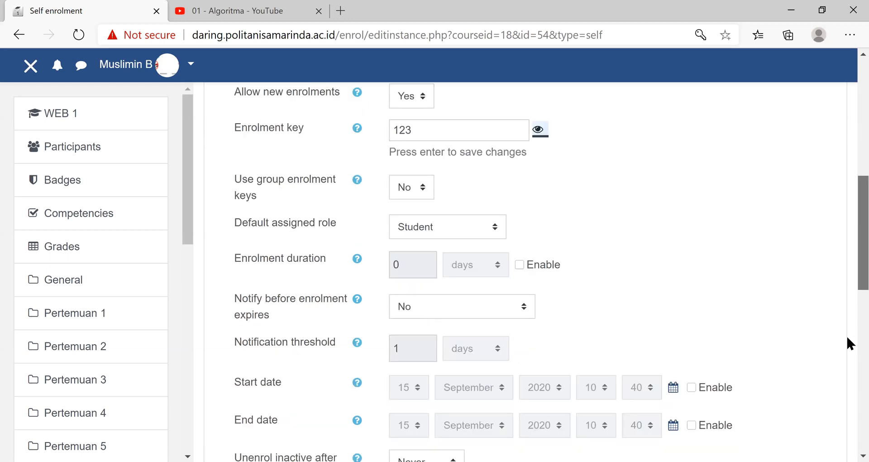
pyautogui.scroll(-4, 683, 369)
pyautogui.scroll(-3, 504, 409)
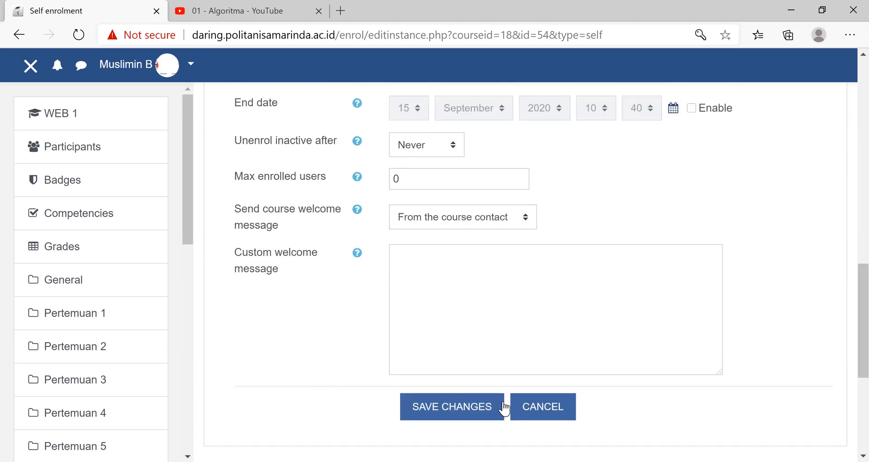
pyautogui.click(472, 407)
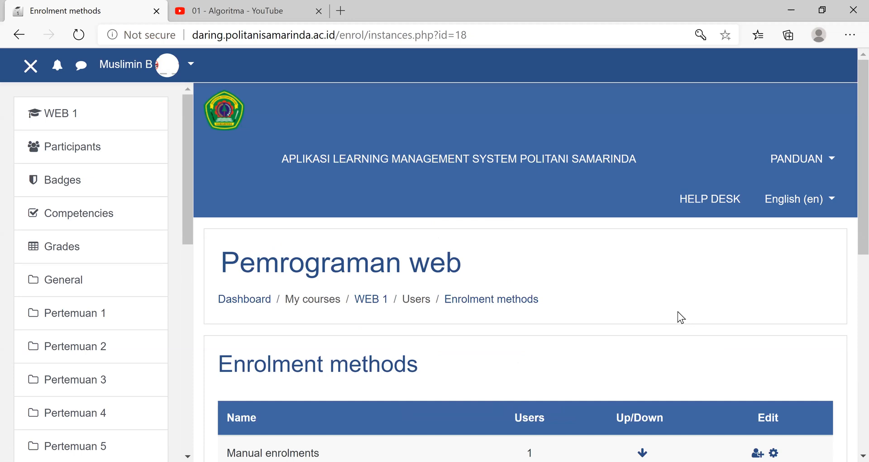
# - Log out of the teacher account and open the site's login page
pyautogui.click(192, 67)
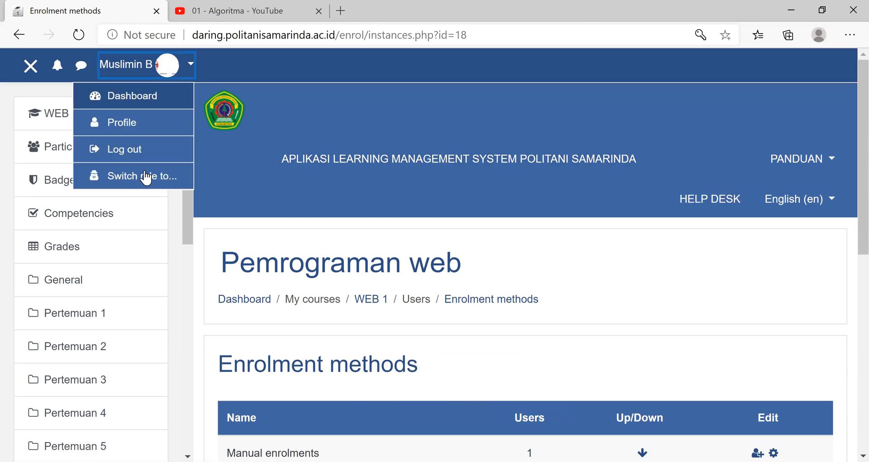
pyautogui.click(140, 153)
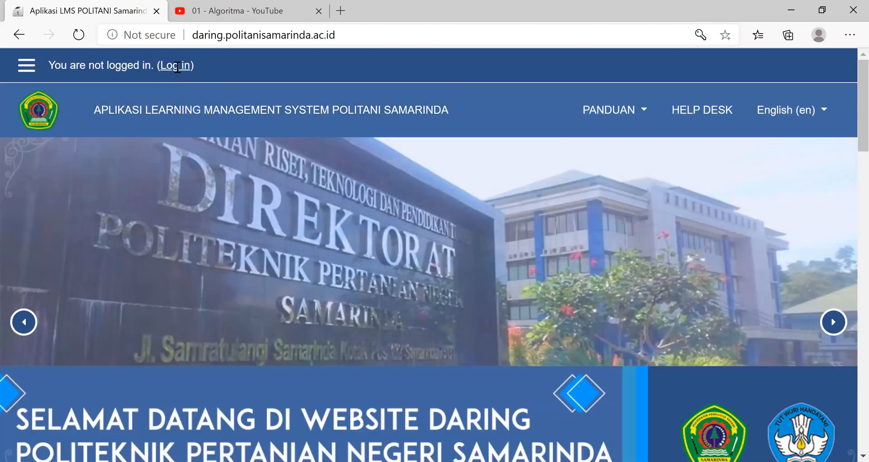
pyautogui.click(177, 65)
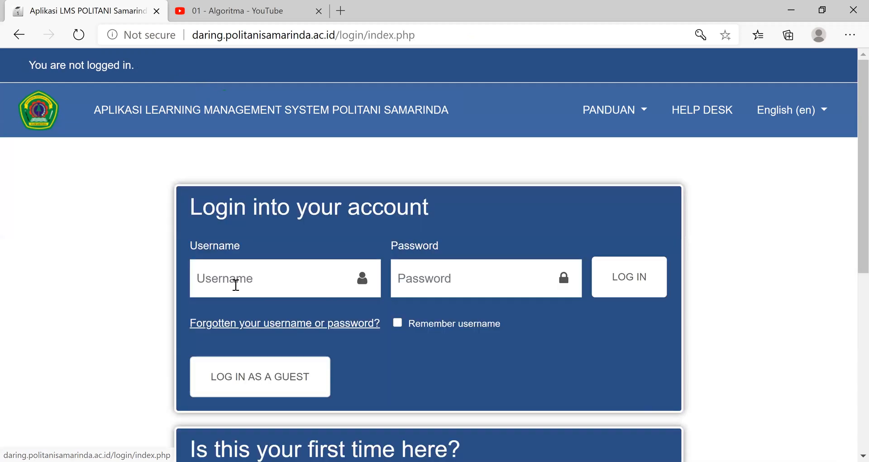
# - Log in to the student account with its username and account password
pyautogui.click(236, 284)
pyautogui.write('muslim')
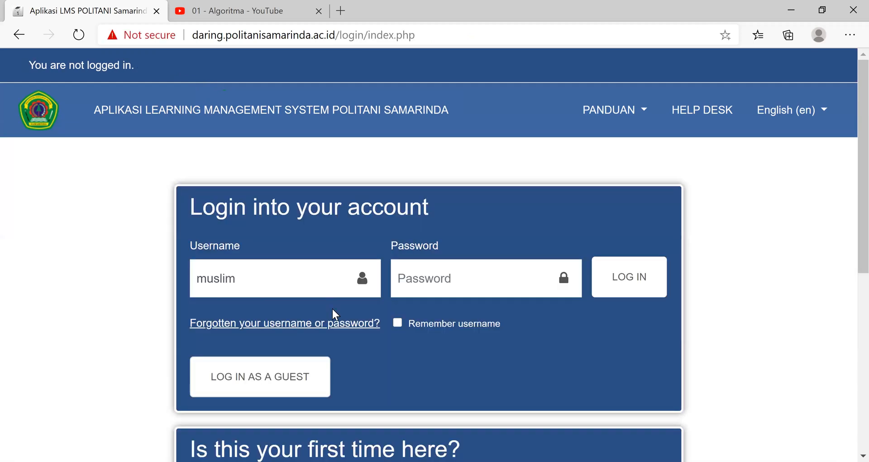
pyautogui.click(402, 281)
pyautogui.write('********')
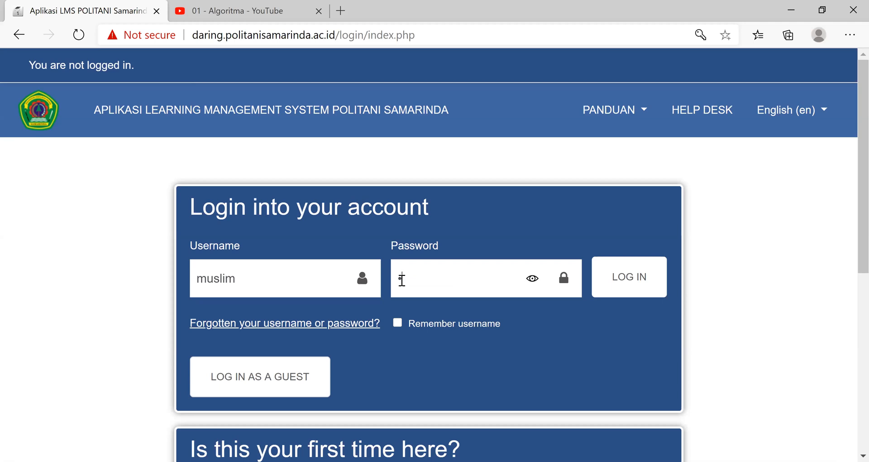
pyautogui.write('****')
pyautogui.click(614, 276)
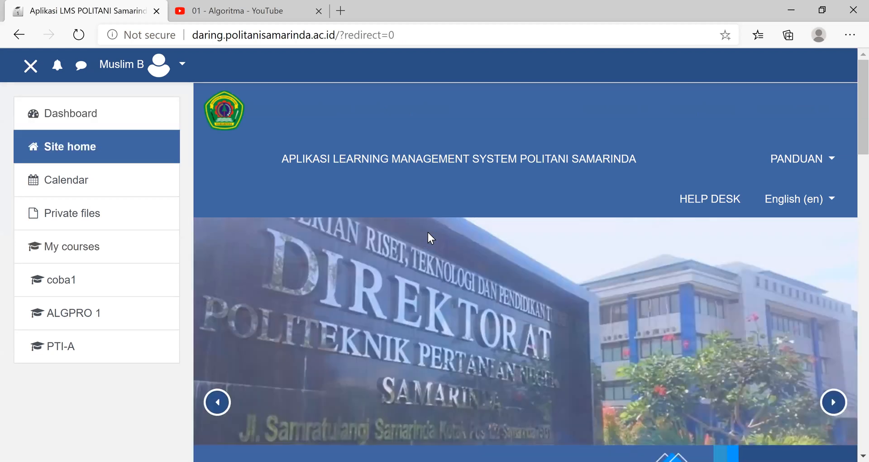
# - Search the site's courses for "web"
pyautogui.scroll(-12, 433, 224)
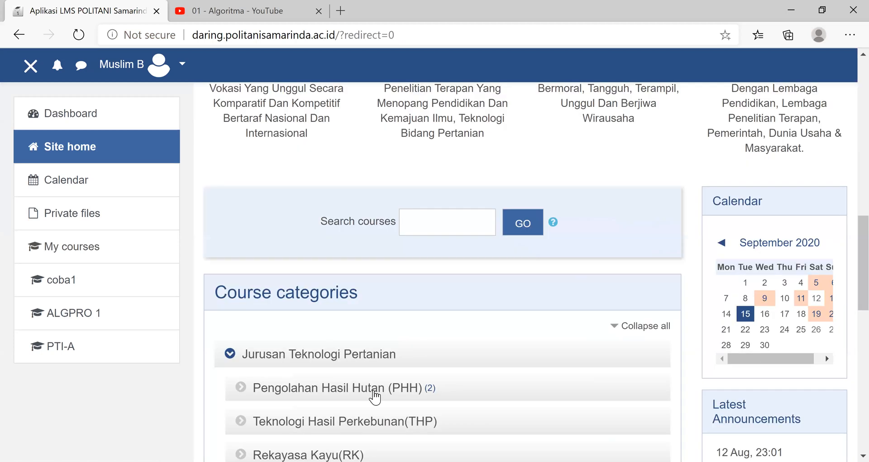
pyautogui.write('web')
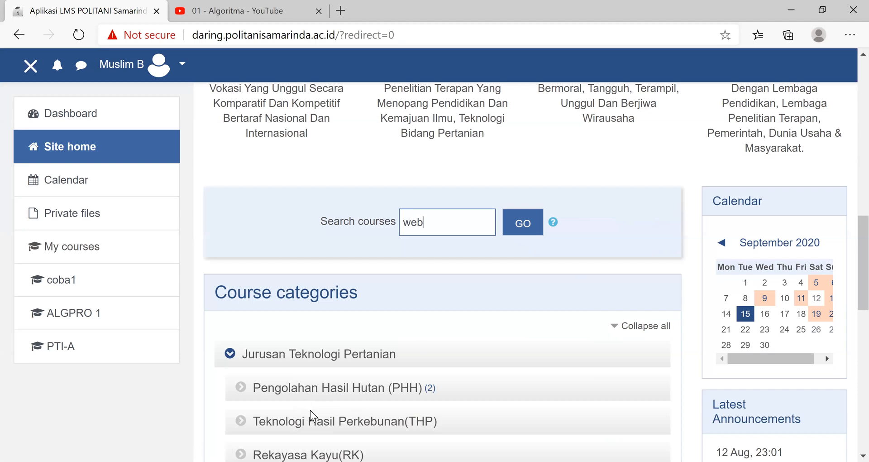
pyautogui.click(529, 228)
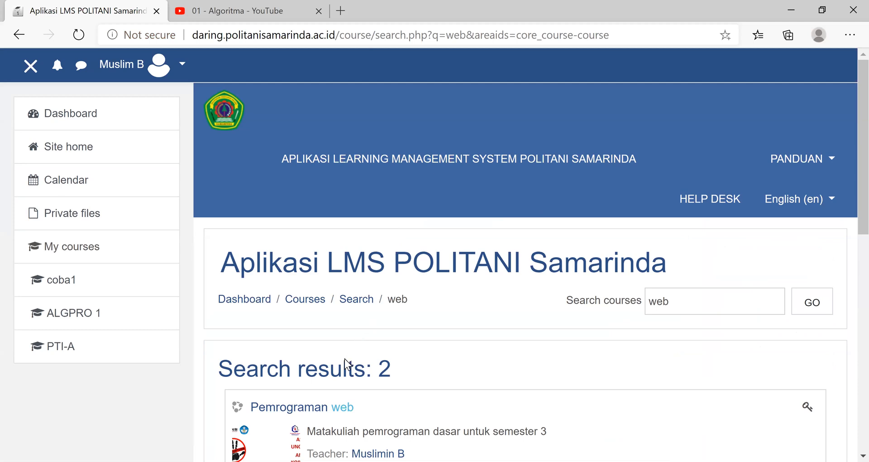
# - Open the Pemrograman web course from the search results to reach its enrolment options
pyautogui.scroll(-5, 305, 375)
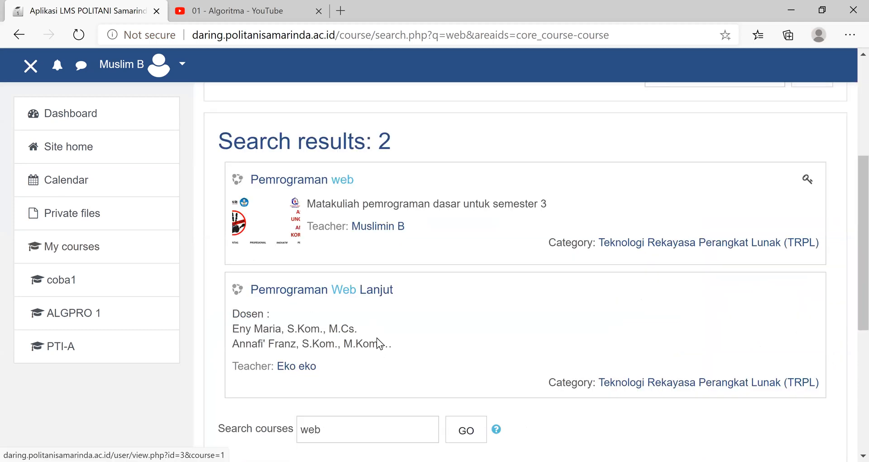
pyautogui.scroll(-1, 378, 337)
pyautogui.scroll(-3, 378, 253)
pyautogui.scroll(4, 369, 208)
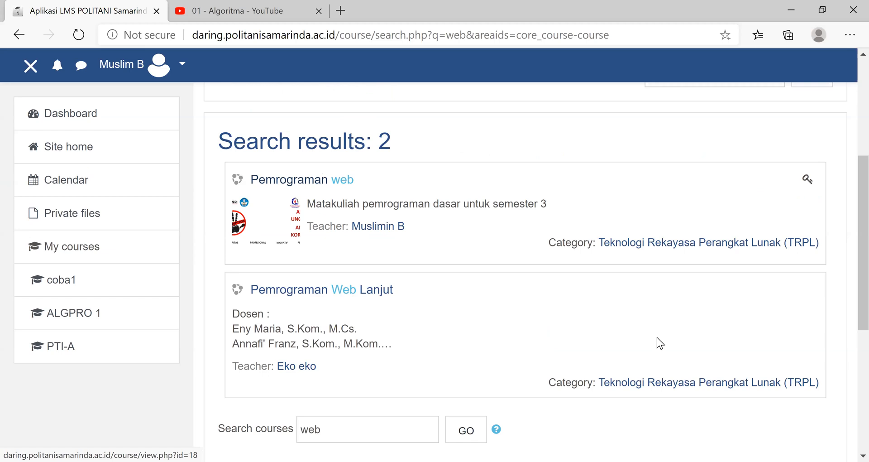
pyautogui.scroll(-5, 422, 438)
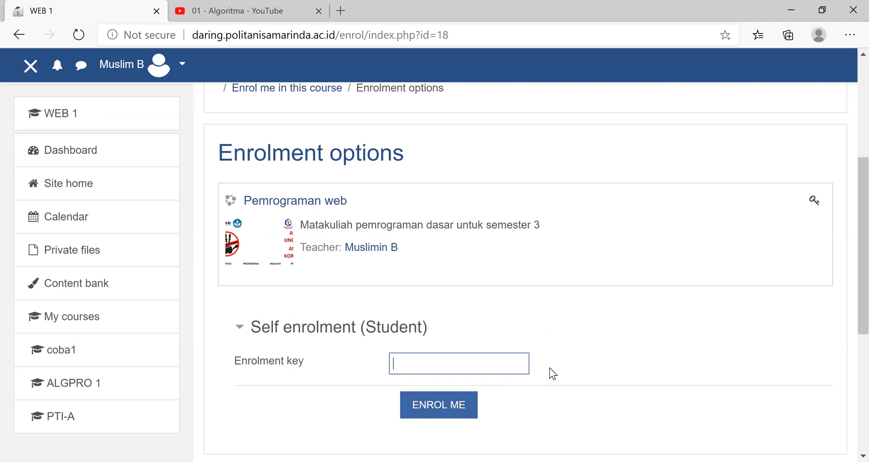
# - Enter the enrolment key and enrol the student account in the Pemrograman web course
pyautogui.click(517, 364)
pyautogui.click(447, 410)
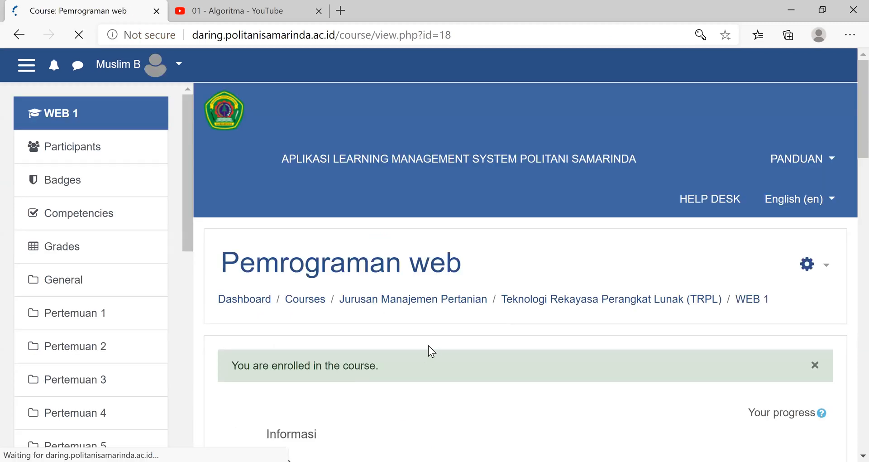
# - Look through the activities and topics of the Pemrograman web course as a student
pyautogui.scroll(-5, 428, 346)
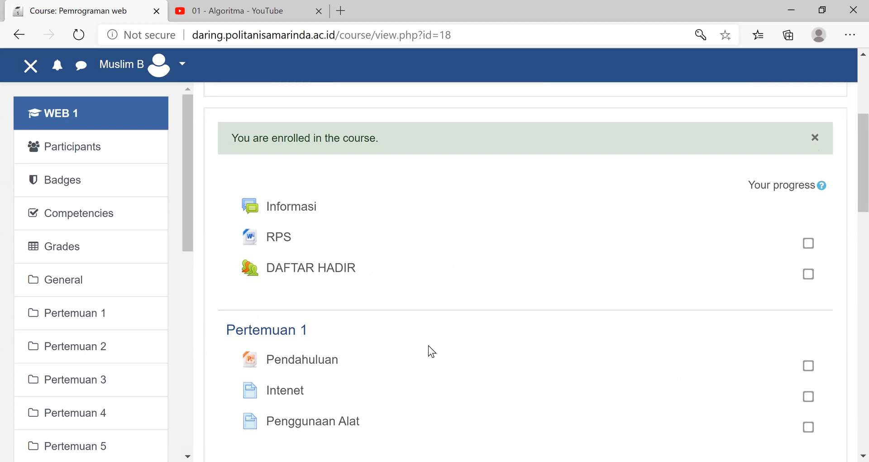
pyautogui.scroll(-5, 428, 345)
pyautogui.scroll(-9, 428, 346)
pyautogui.scroll(9, 491, 336)
pyautogui.scroll(1, 490, 336)
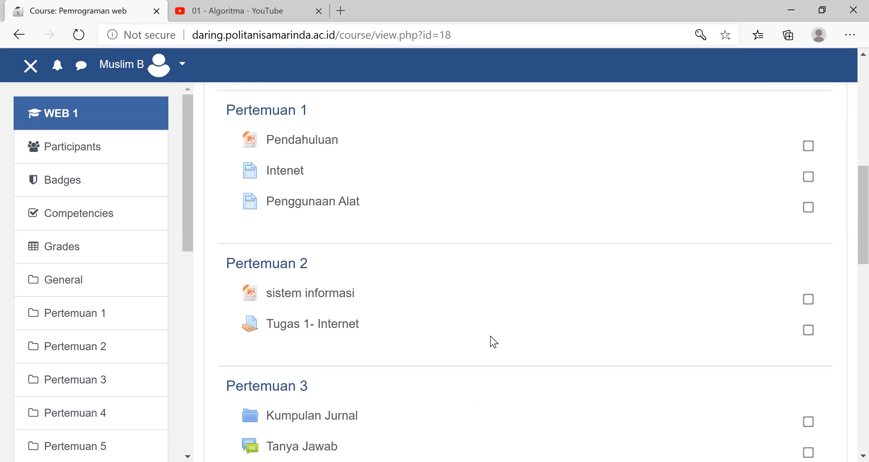
pyautogui.scroll(8, 362, 303)
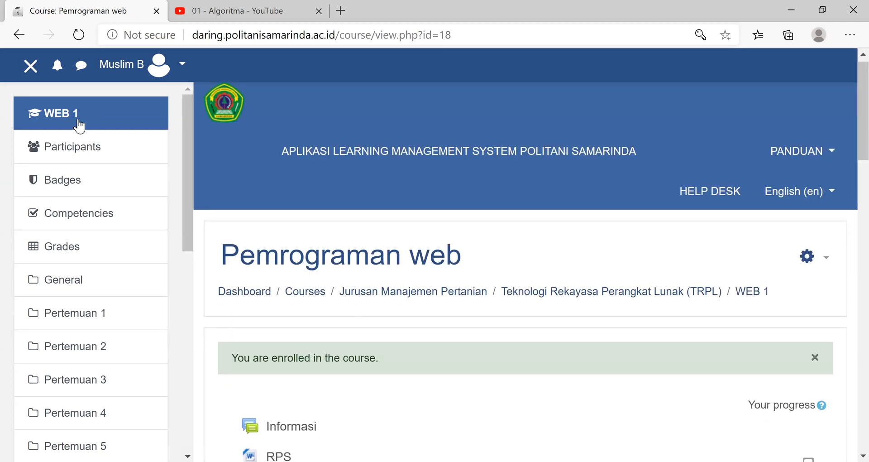
# - Reopen the Pemrograman web course from the student's own course list and go to its materials
pyautogui.press('End')
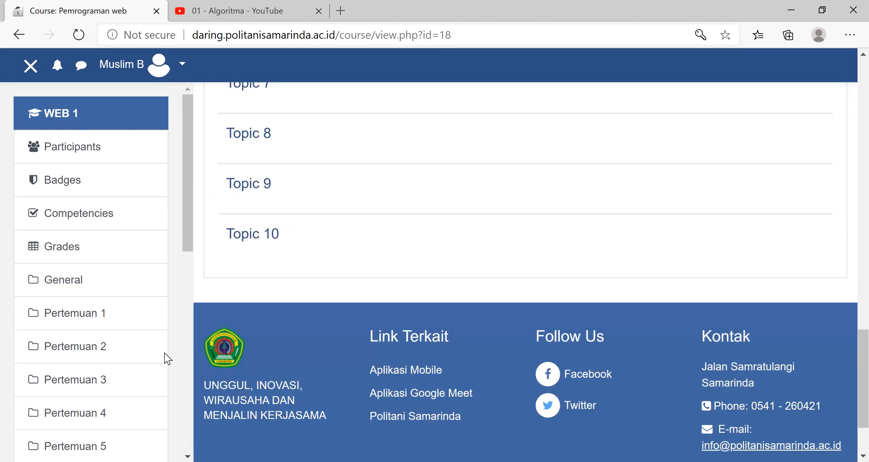
pyautogui.click(60, 434)
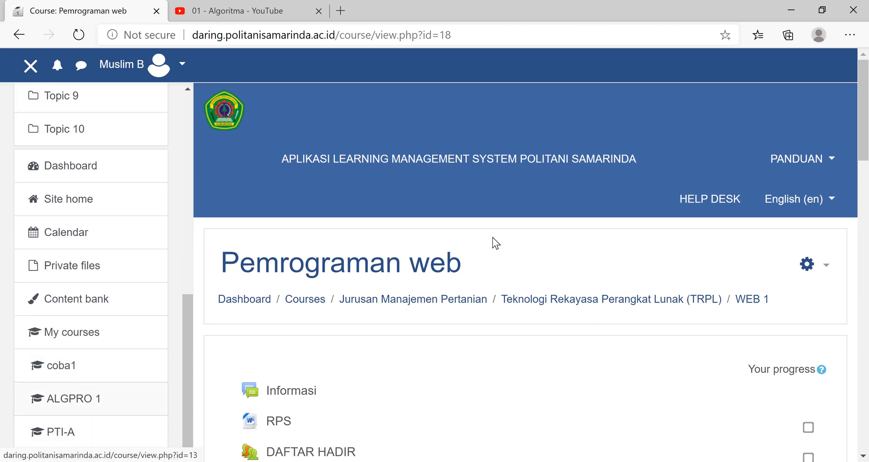
pyautogui.scroll(-5, 301, 193)
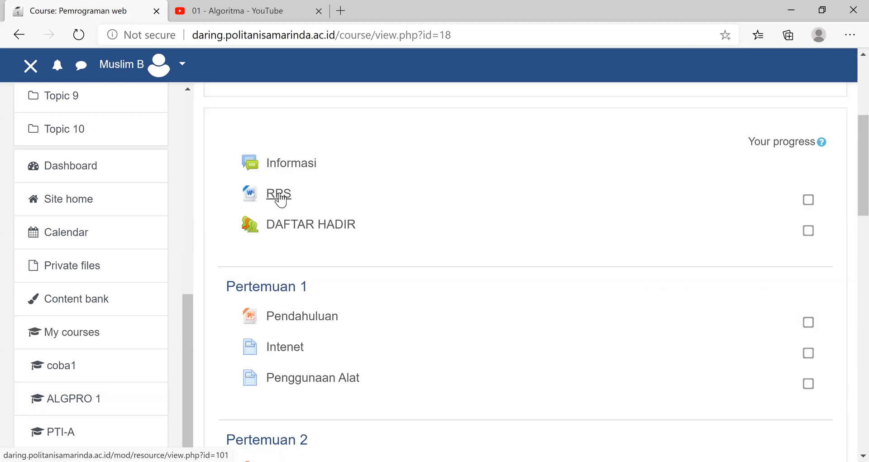
# - Open the DAFTAR HADIR attendance of the Pemrograman web course and review the records for this course and for all courses
pyautogui.click(317, 231)
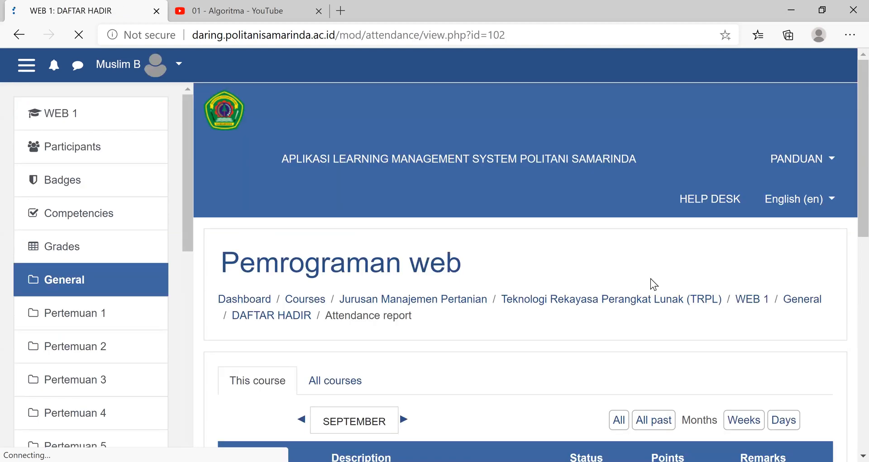
pyautogui.scroll(-5, 671, 273)
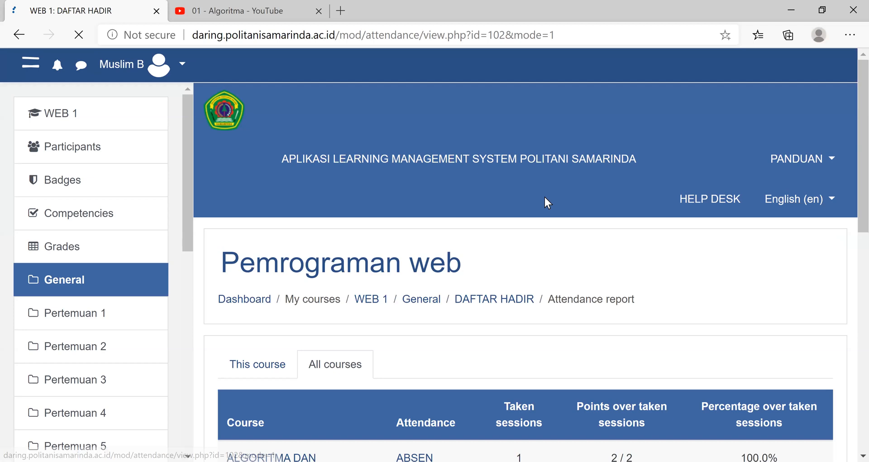
pyautogui.moveTo(187, 212); pyautogui.dragTo(179, 421)
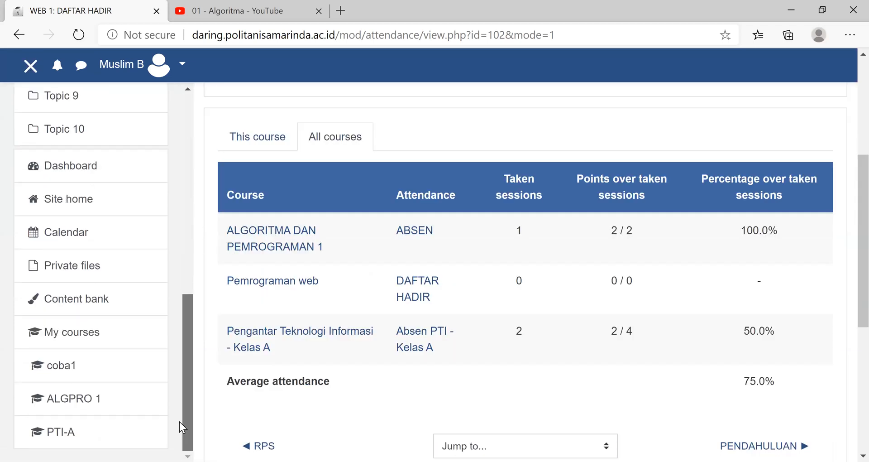
pyautogui.moveTo(186, 257); pyautogui.dragTo(196, 256)
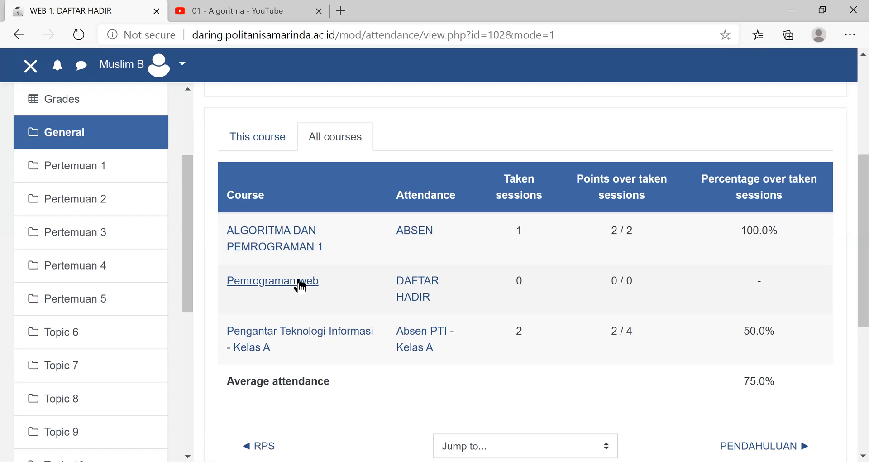
# - Return to the Pemrograman web course from the all-courses attendance table and reopen its DAFTAR HADIR report
pyautogui.click(300, 285)
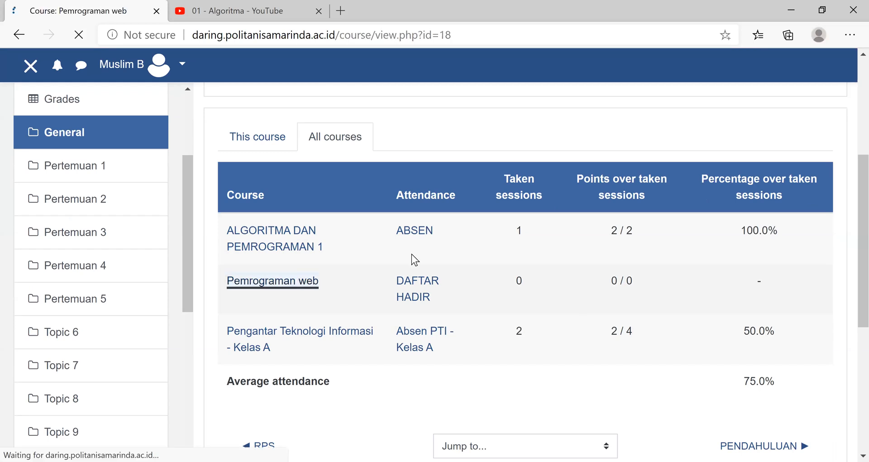
pyautogui.scroll(-4, 509, 239)
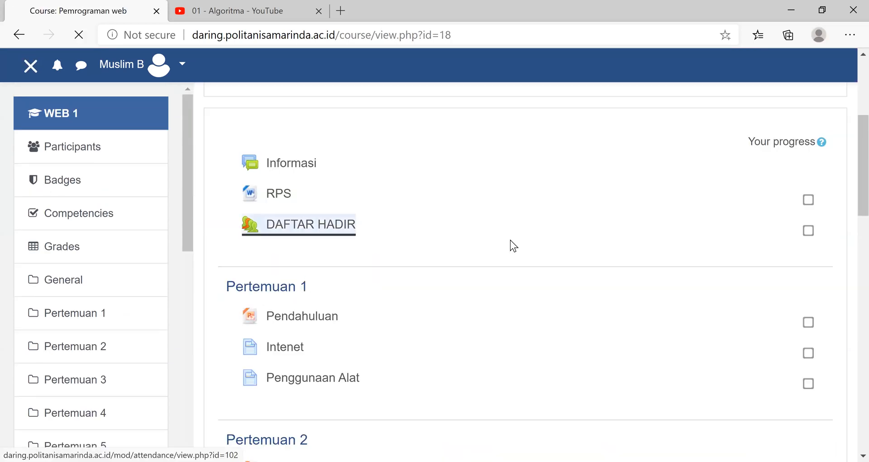
pyautogui.click(510, 240)
pyautogui.scroll(-5, 733, 246)
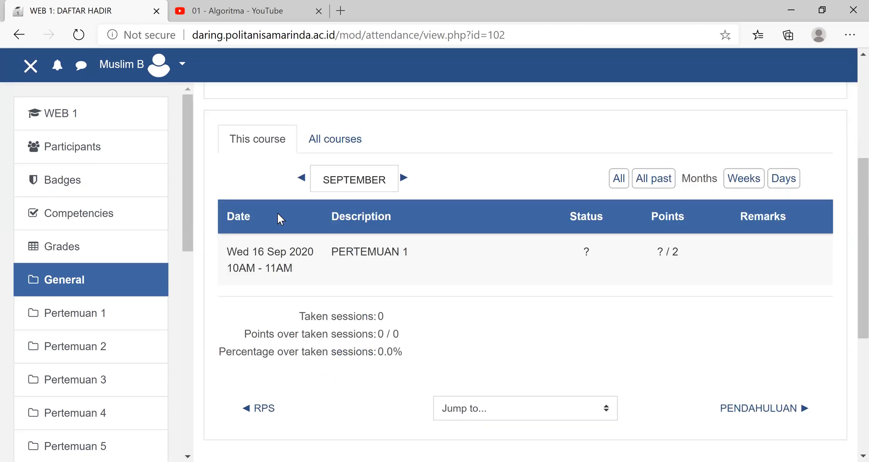
# - Open the ALGPRO 1 course and review its ABSEN attendance report for September
pyautogui.moveTo(177, 197); pyautogui.dragTo(77, 394)
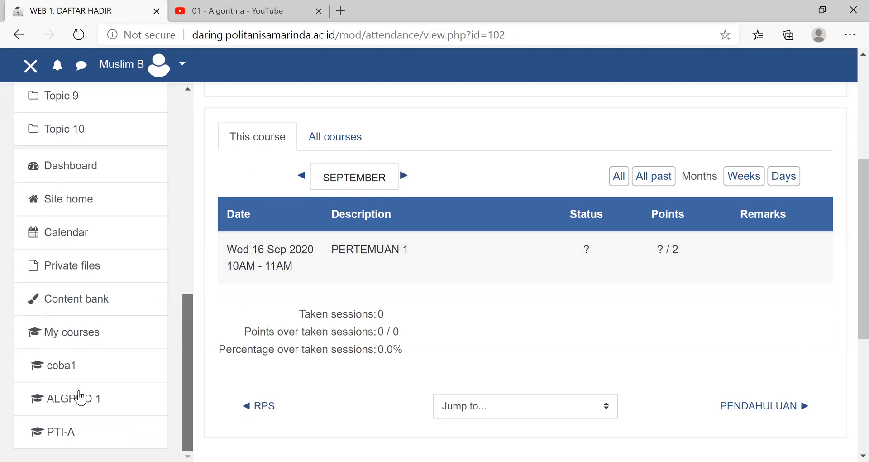
pyautogui.click(78, 409)
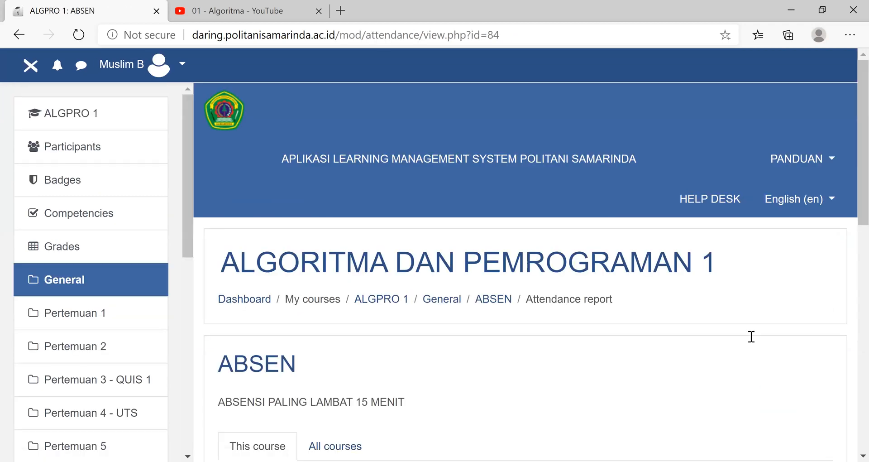
pyautogui.scroll(-5, 752, 336)
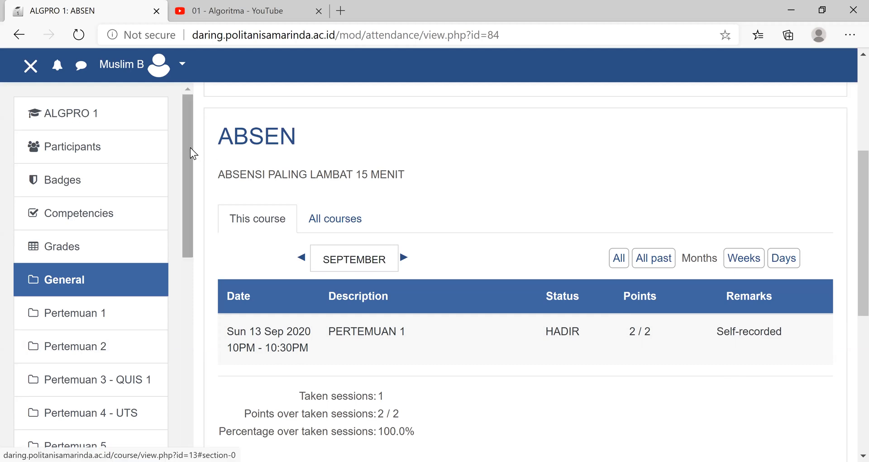
pyautogui.scroll(-7, 186, 221)
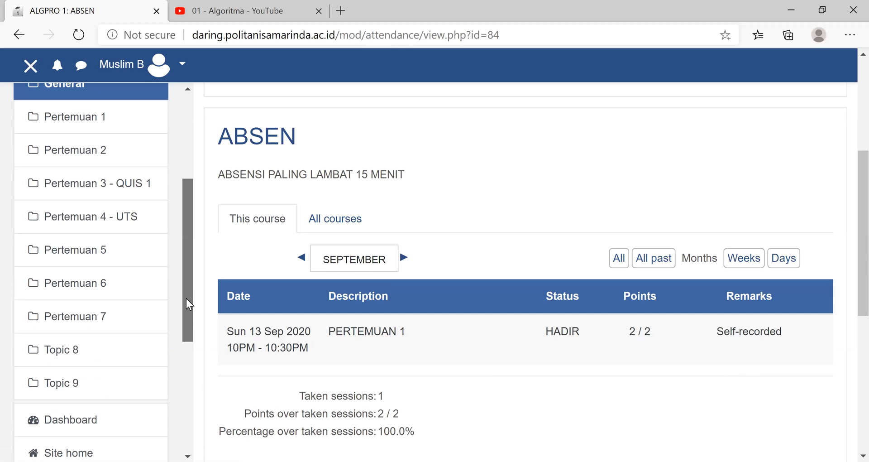
pyautogui.scroll(7, 183, 111)
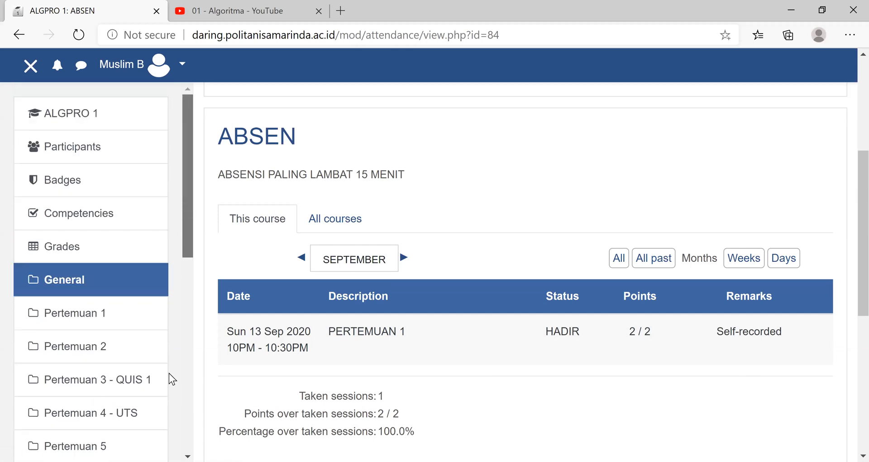
pyautogui.scroll(-9, 151, 382)
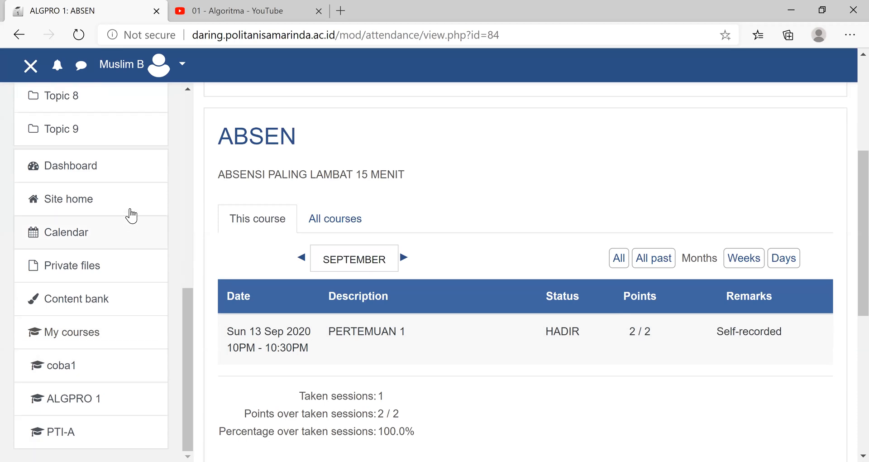
pyautogui.scroll(8, 126, 208)
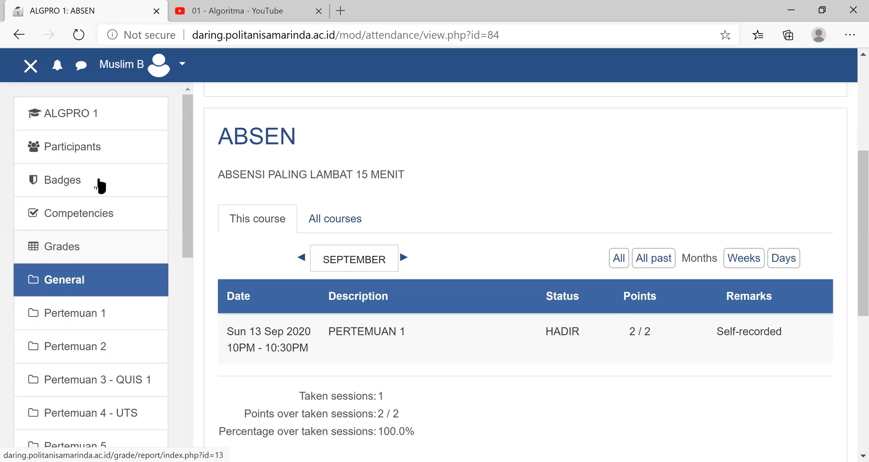
# - Return to the dashboard and open the Pemrograman web course from the course overview
pyautogui.scroll(-5, 113, 286)
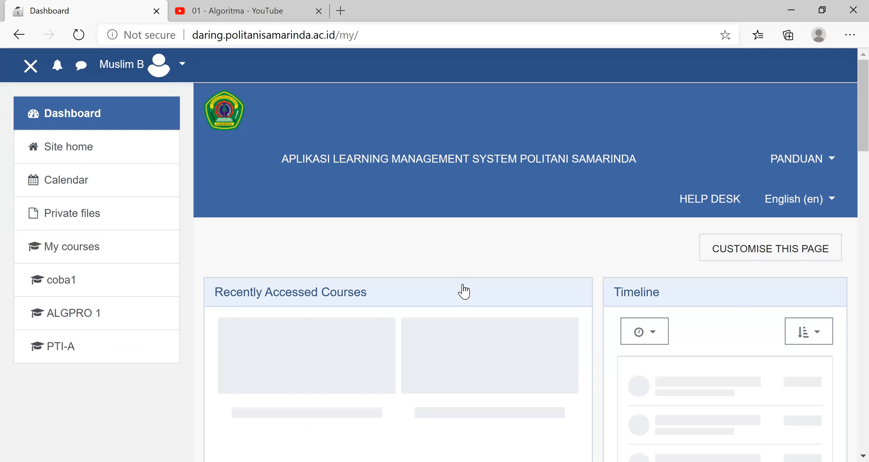
pyautogui.scroll(-5, 464, 291)
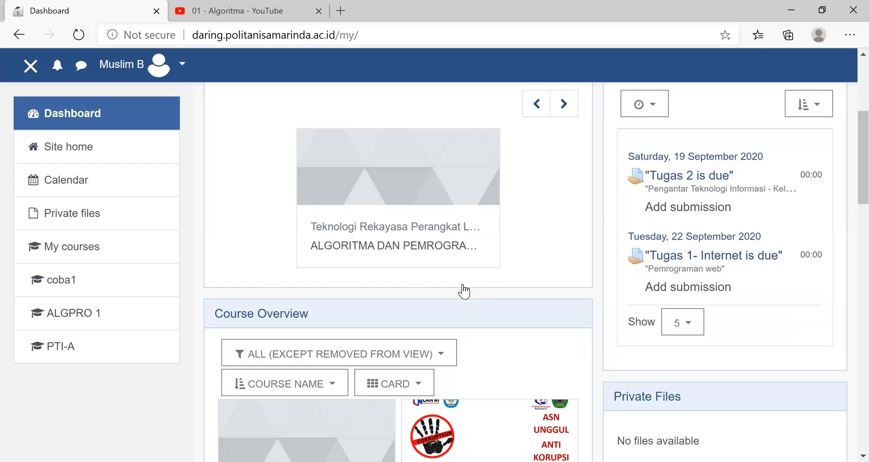
pyautogui.scroll(-5, 464, 291)
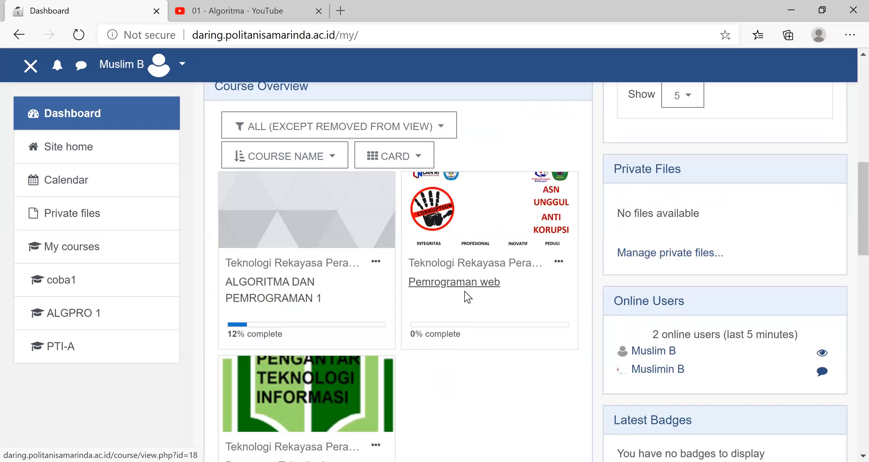
pyautogui.click(398, 323)
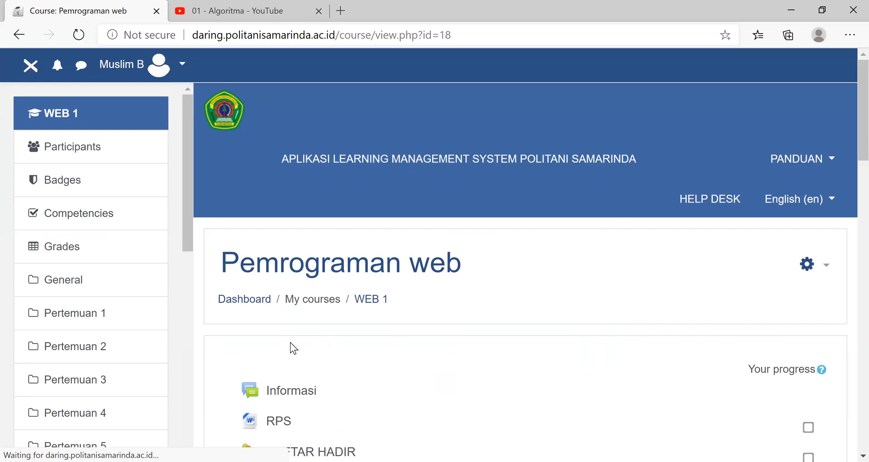
# - Open the Tugas 1- Internet assignment under Pertemuan 2 and review its attached file and submission status
pyautogui.scroll(-5, 299, 357)
pyautogui.scroll(-5, 336, 346)
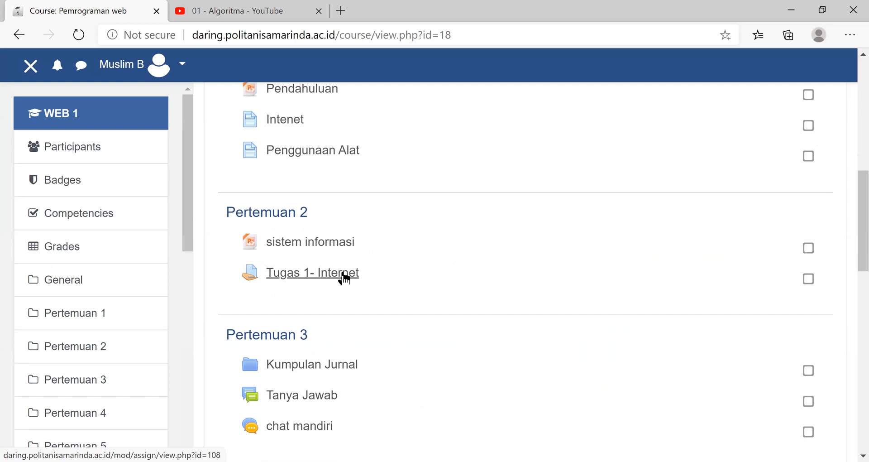
pyautogui.click(344, 277)
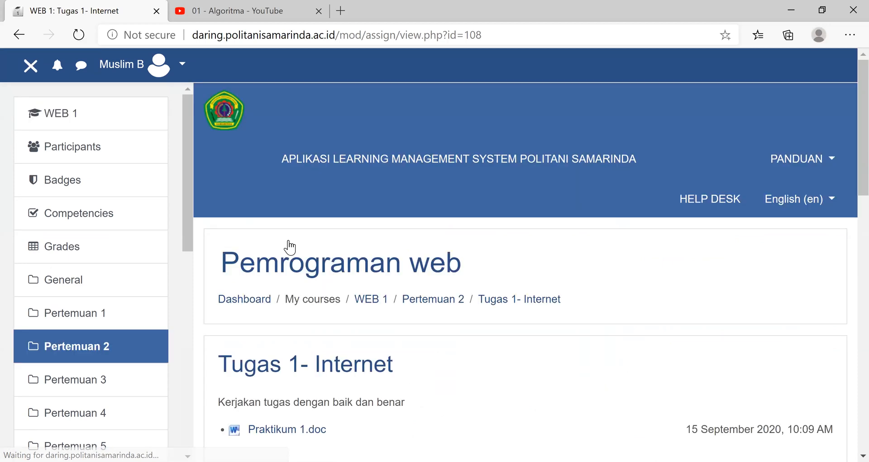
pyautogui.scroll(-4, 288, 247)
pyautogui.click(288, 245)
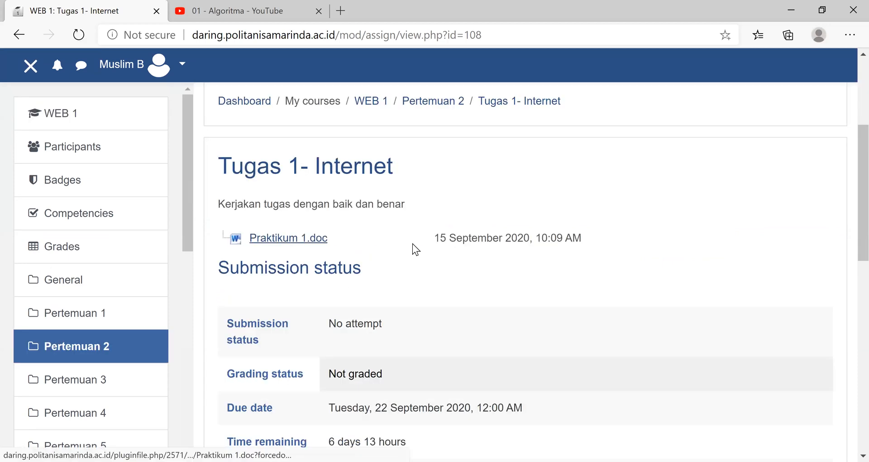
pyautogui.scroll(-5, 517, 383)
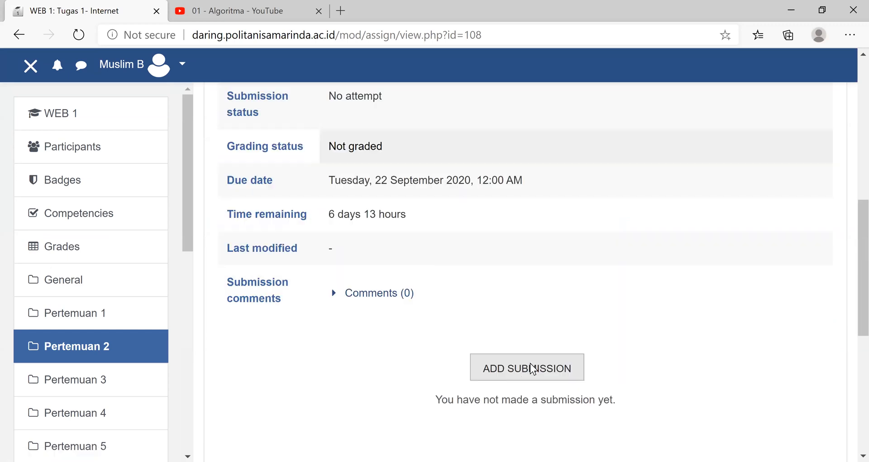
# - Add a submission to Tugas 1- Internet by uploading Praktikum 2.pdf from the Materi folder, and save the changes
pyautogui.click(533, 369)
pyautogui.scroll(-5, 458, 287)
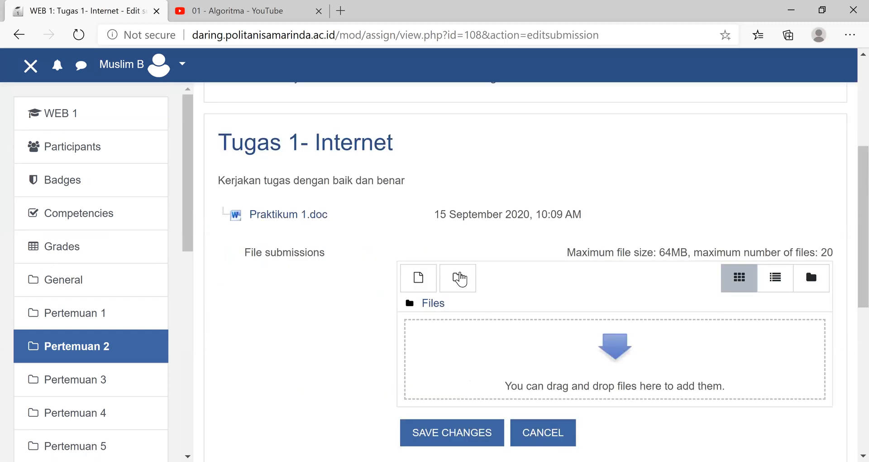
pyautogui.scroll(-1, 414, 281)
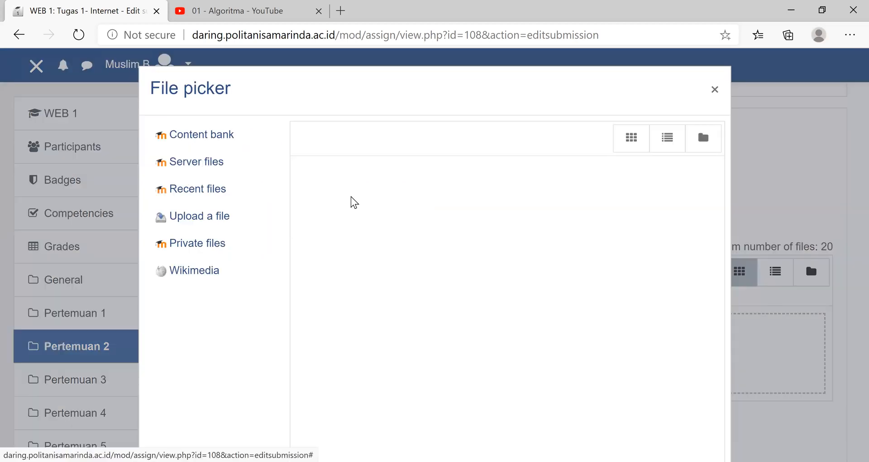
pyautogui.click(267, 222)
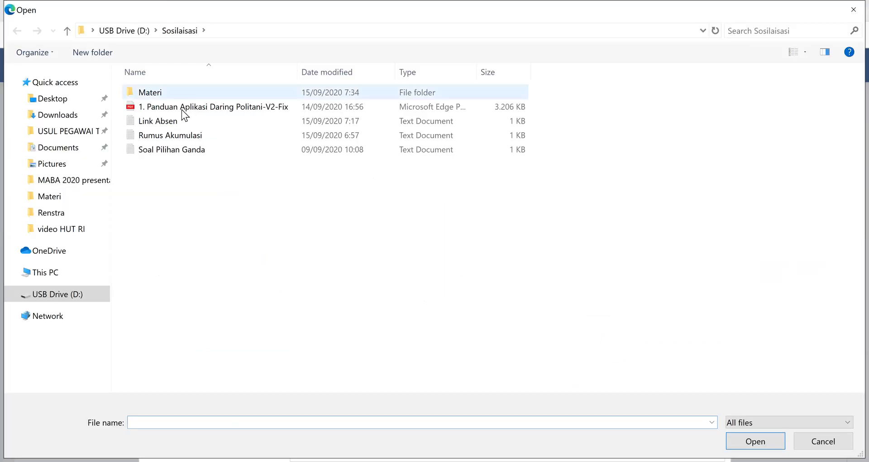
pyautogui.press('Return')
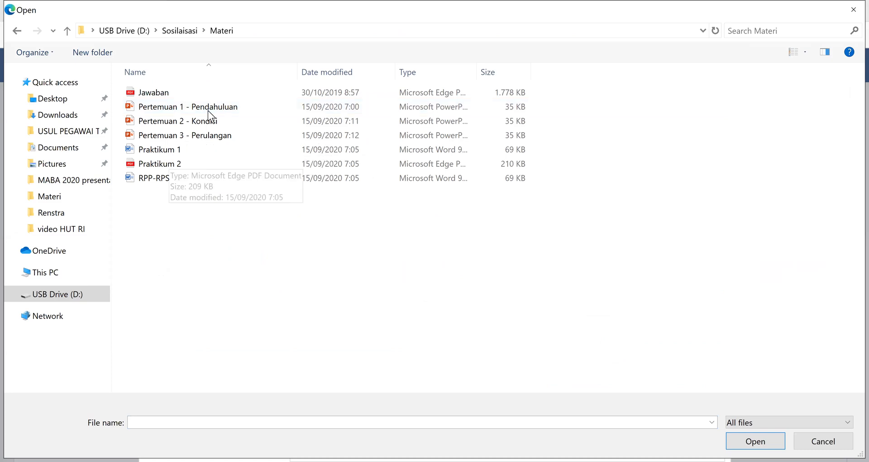
pyautogui.click(185, 164)
pyautogui.click(770, 442)
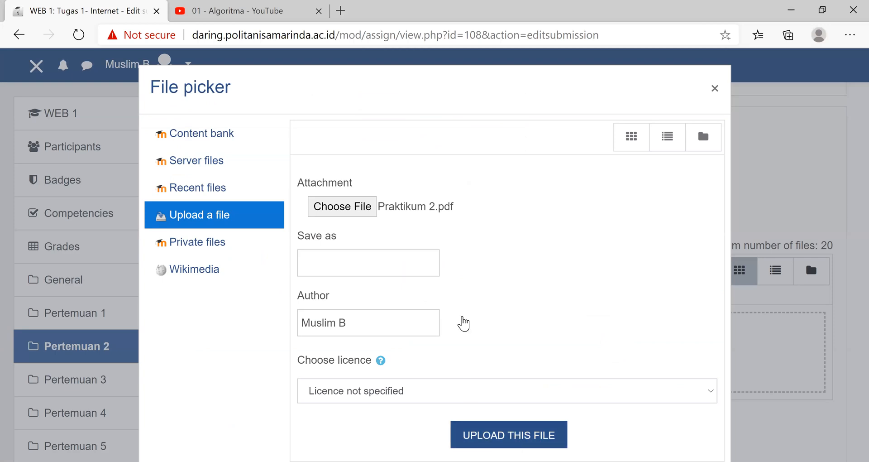
pyautogui.click(454, 432)
pyautogui.click(453, 436)
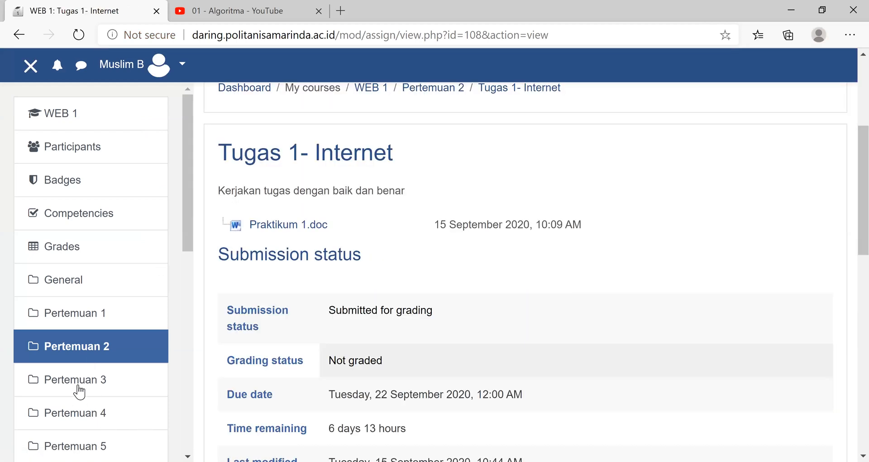
# - Check the submitted file and status of Tugas 1- Internet, and go to the Pertemuan 3 section
pyautogui.click(79, 392)
pyautogui.scroll(-5, 434, 368)
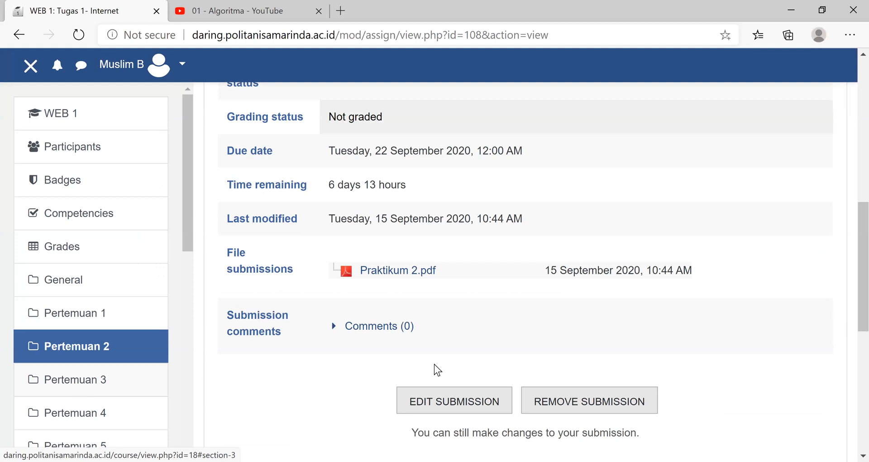
pyautogui.scroll(5, 401, 383)
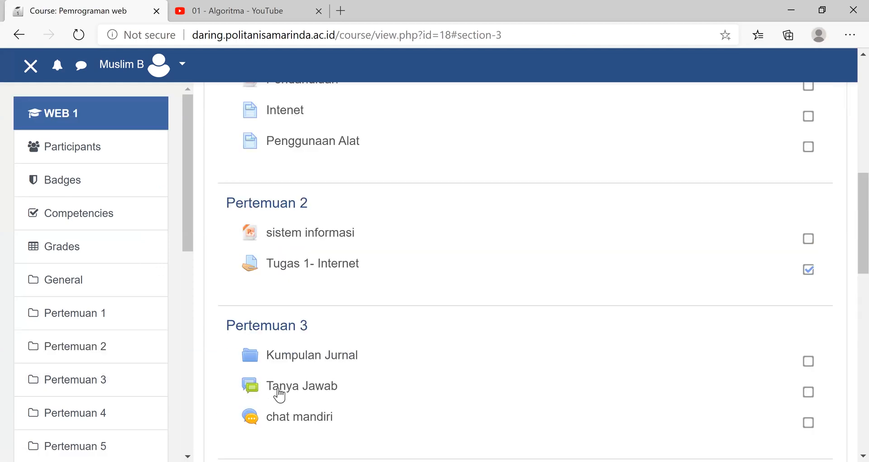
# - Read the Perkembangan Teknologi discussion and its reply in the Tanya Jawab forum, and go to the Pertemuan 4 section
pyautogui.click(287, 389)
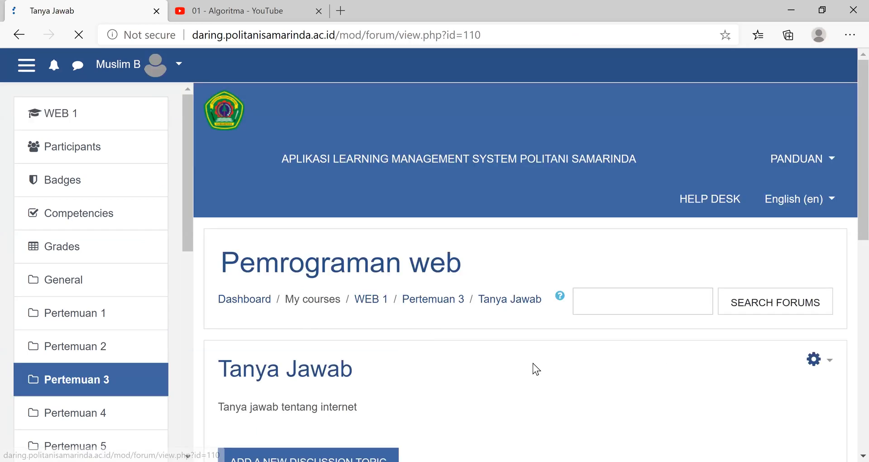
pyautogui.scroll(-10, 531, 362)
pyautogui.click(316, 95)
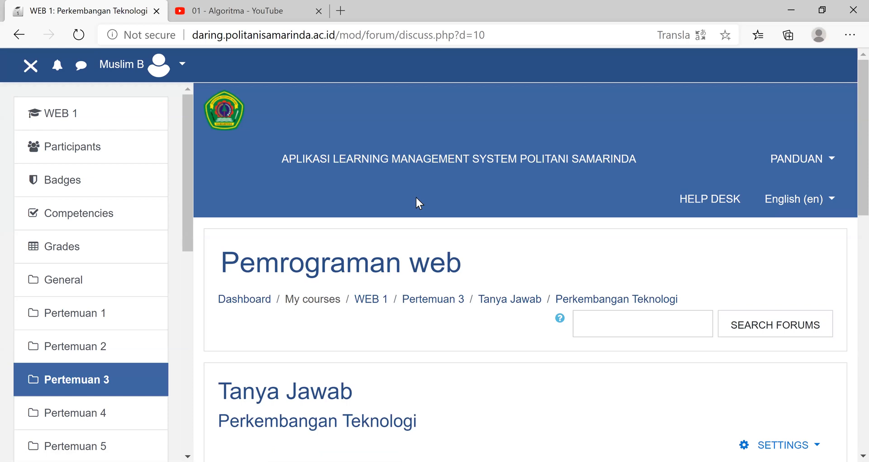
pyautogui.scroll(-2, 742, 272)
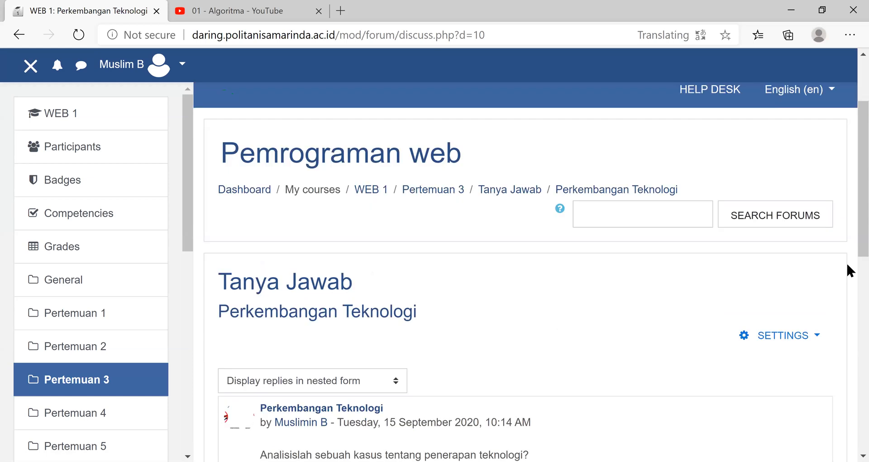
pyautogui.scroll(-6, 847, 262)
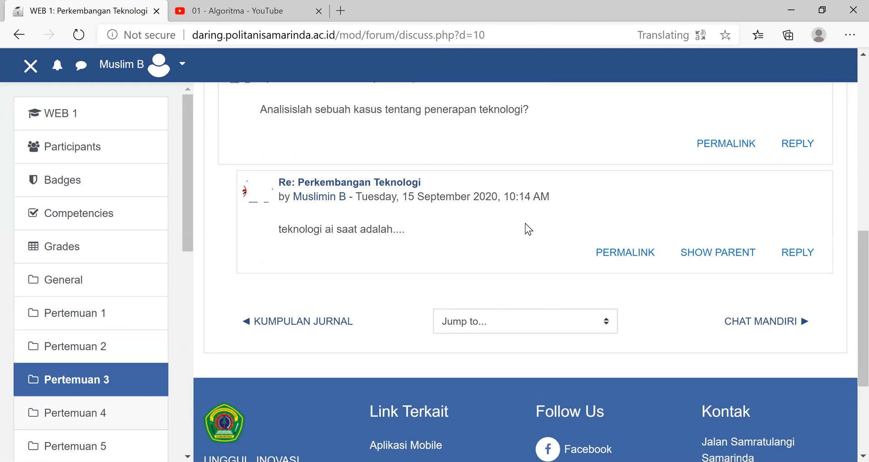
pyautogui.click(86, 413)
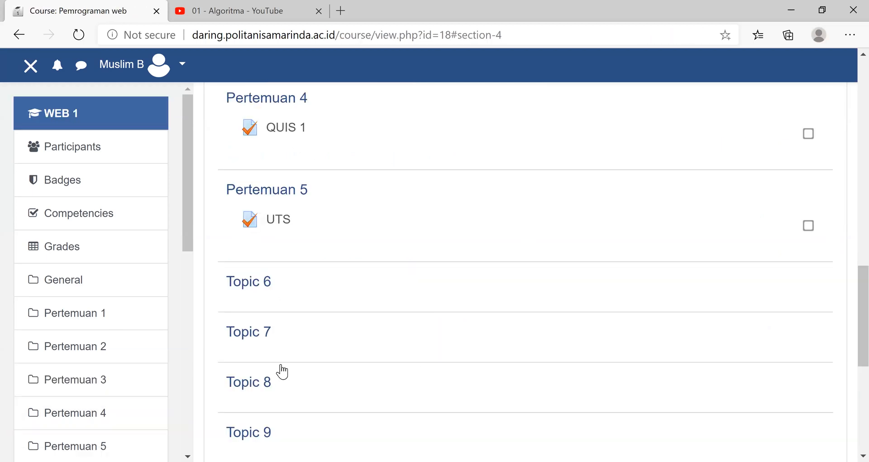
# - Open QUIS 1 under Pertemuan 4 and start an attempt at the quiz
pyautogui.scroll(5, 284, 362)
pyautogui.click(283, 356)
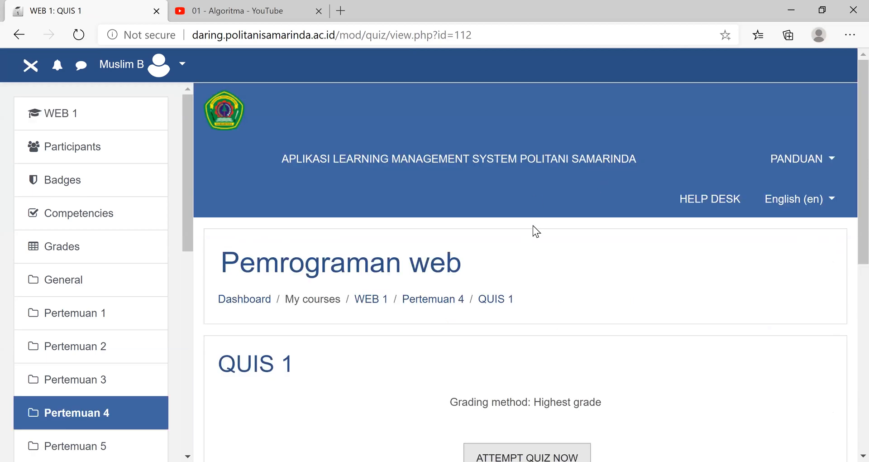
pyautogui.scroll(-5, 533, 226)
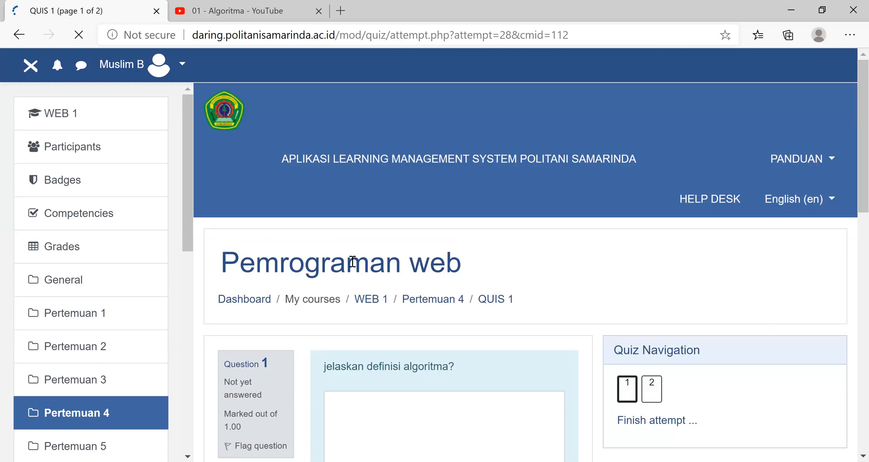
# - Answer question 1 on the definition of an algorithm with "jawaban...." and go to the second page of the quiz
pyautogui.write('awaban')
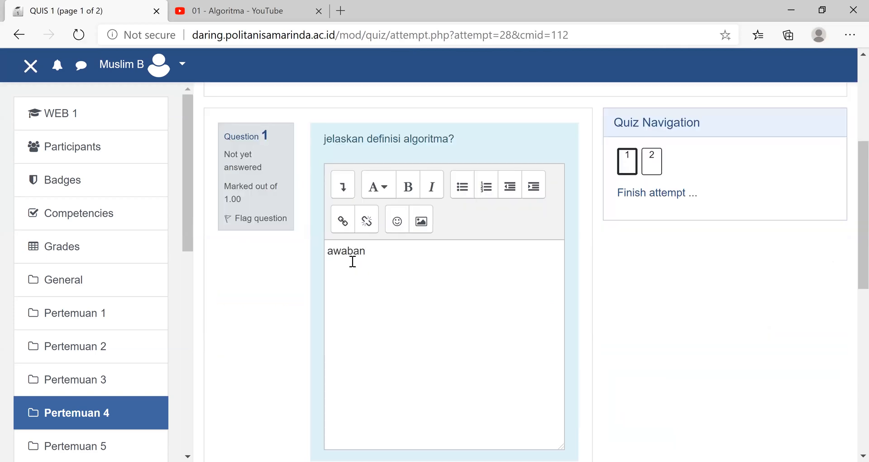
pyautogui.press('BackSpace')
pyautogui.press('BackSpace')
pyautogui.press('BackSpace')
pyautogui.press('BackSpace')
pyautogui.press('BackSpace')
pyautogui.press('BackSpace')
pyautogui.write('jawaban ada')
pyautogui.press('BackSpace')
pyautogui.press('BackSpace')
pyautogui.press('BackSpace')
pyautogui.press('BackSpace')
pyautogui.write('....')
pyautogui.scroll(-5, 553, 264)
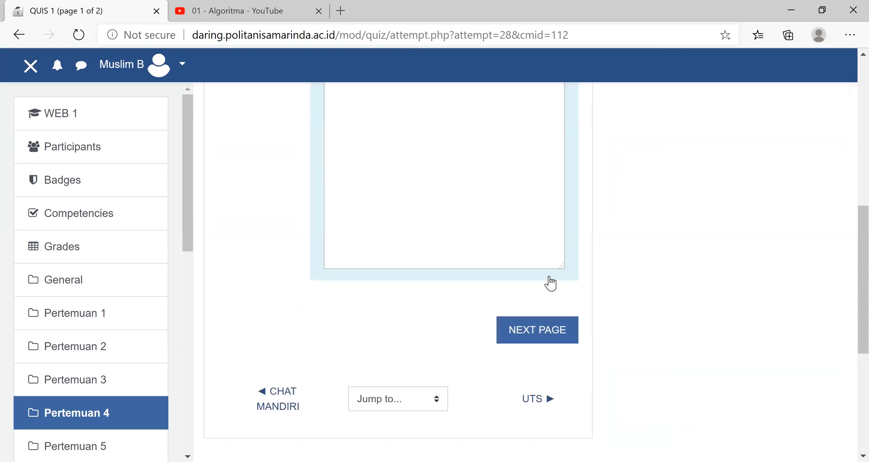
pyautogui.click(549, 276)
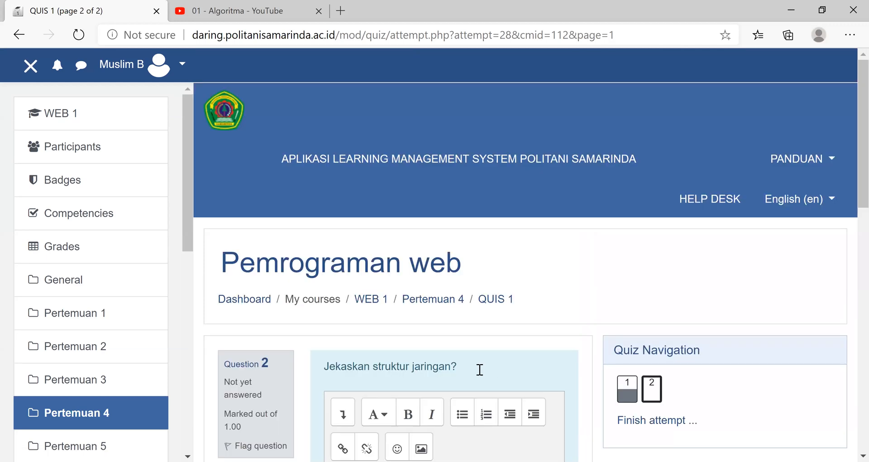
# - Answer question 2 on network structure with "jawaban 2" and finish the attempt to reach its summary
pyautogui.scroll(-5, 369, 196)
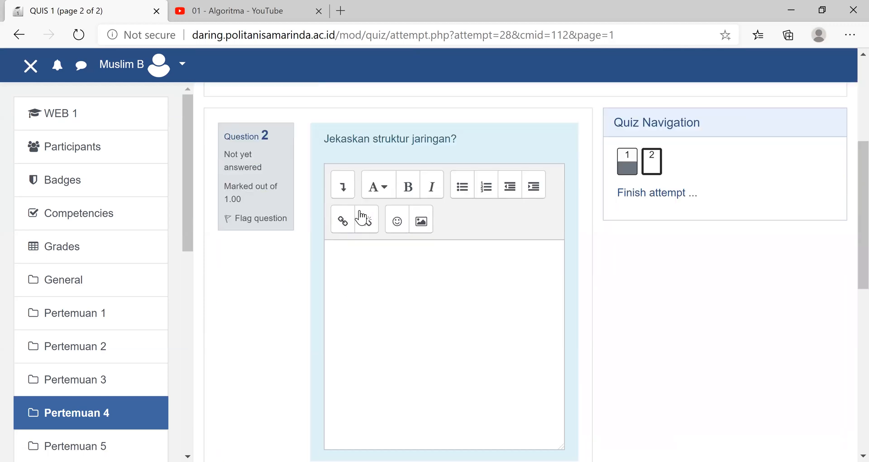
pyautogui.click(361, 241)
pyautogui.write('jawaban 2')
pyautogui.scroll(-5, 625, 364)
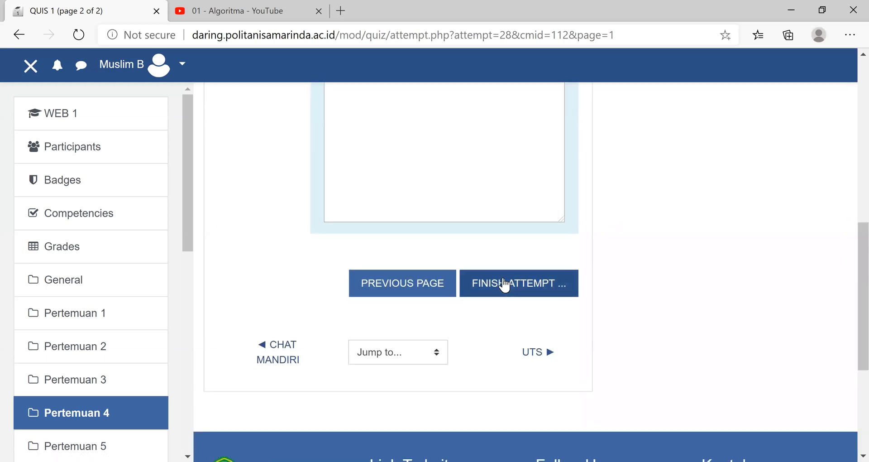
pyautogui.click(506, 286)
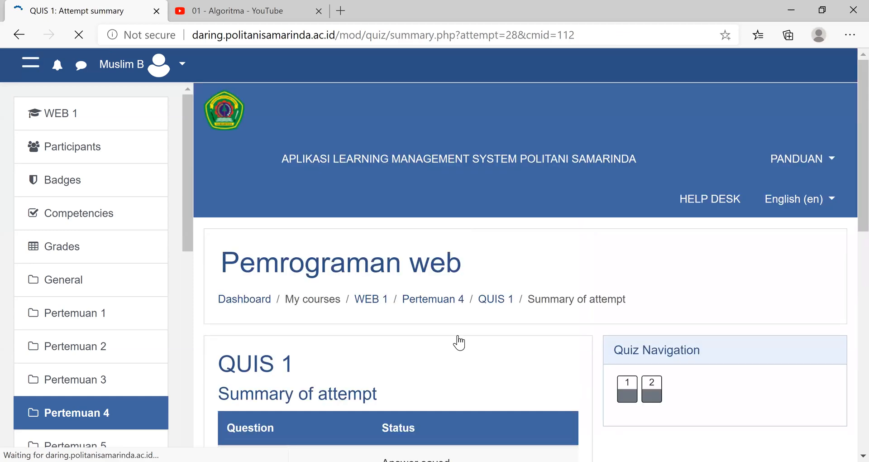
# - Check the QUIS 1 attempt summary, submit all answers and confirm the submission
pyautogui.scroll(-10, 418, 363)
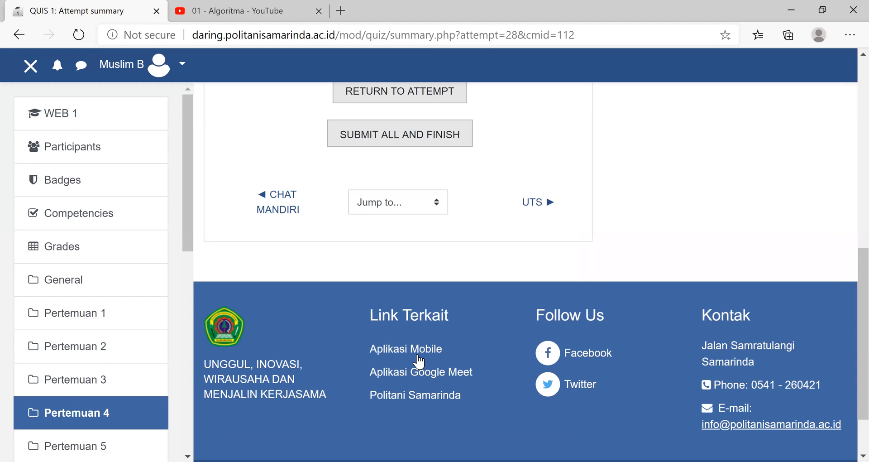
pyautogui.scroll(5, 398, 369)
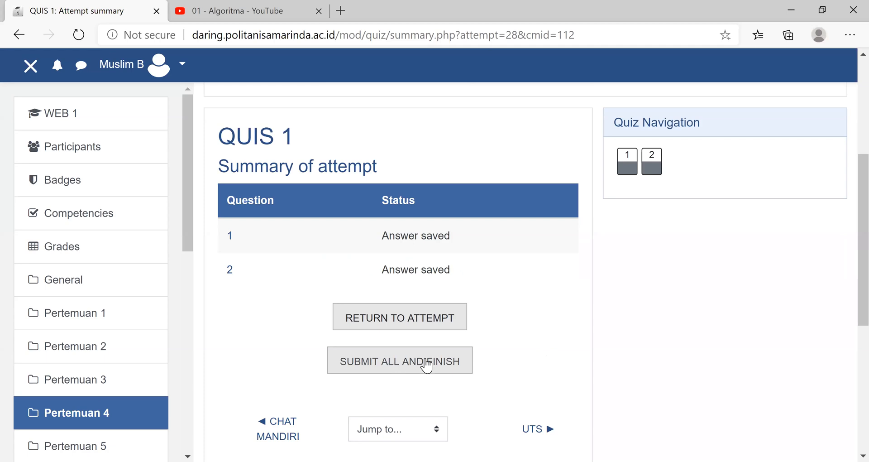
pyautogui.click(426, 363)
pyautogui.click(427, 363)
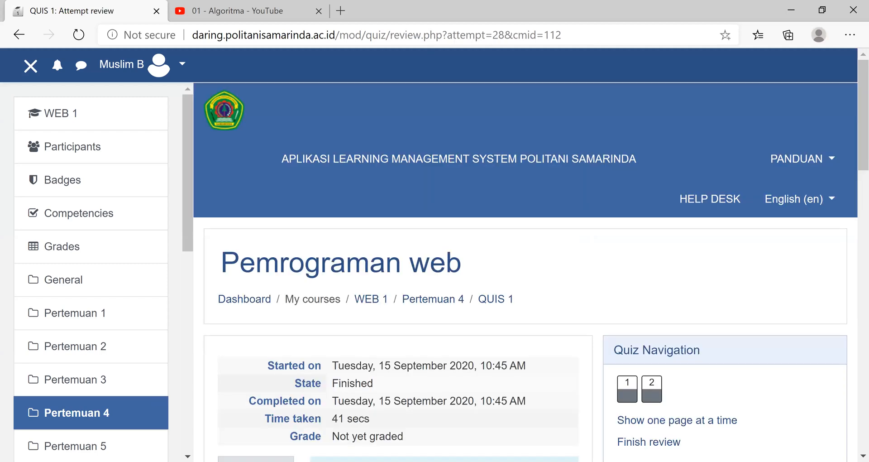
# - Review the submitted QUIS 1 attempt and go to the Pertemuan 5 section
pyautogui.scroll(-2, 525, 272)
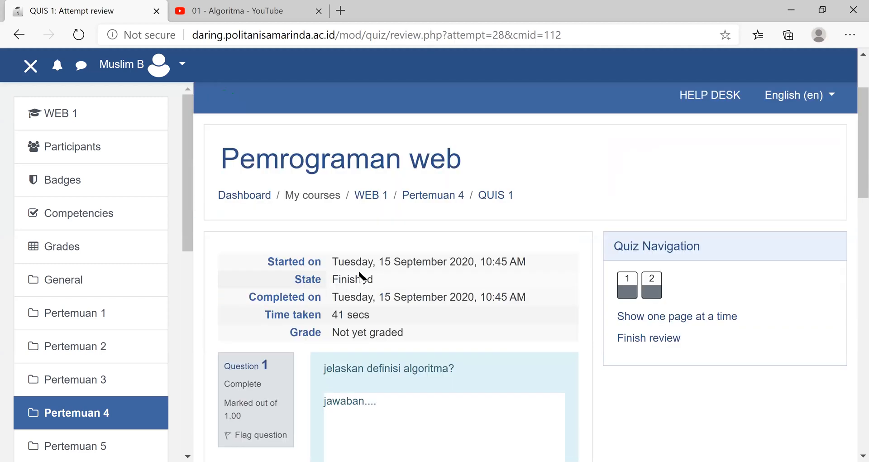
pyautogui.scroll(-2, 420, 223)
pyautogui.click(75, 446)
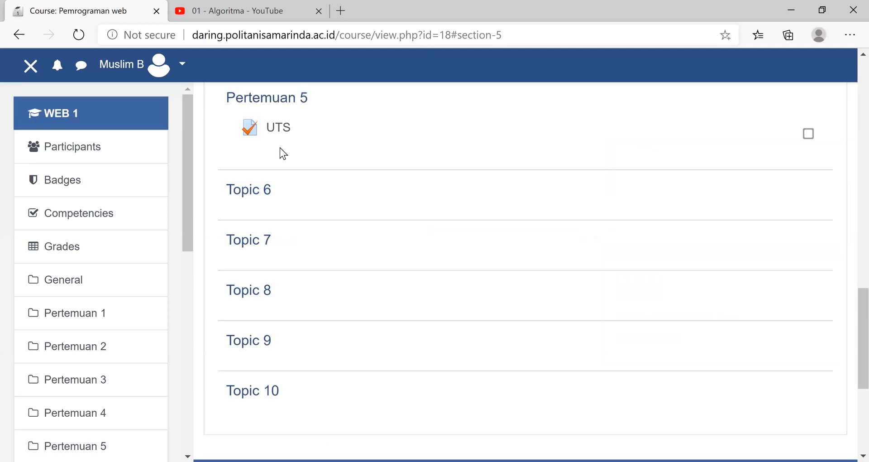
# - Start an attempt at the UTS quiz under Pertemuan 5 and answer question 1 with "A. algoritma"
pyautogui.scroll(5, 381, 240)
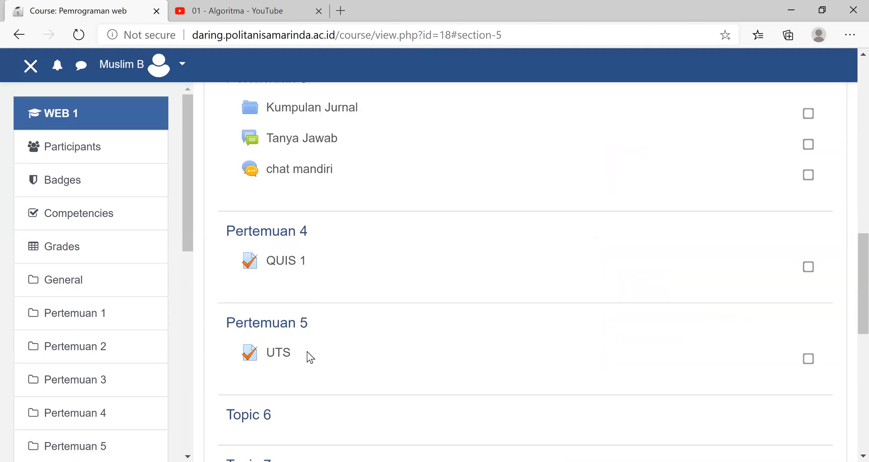
pyautogui.click(279, 358)
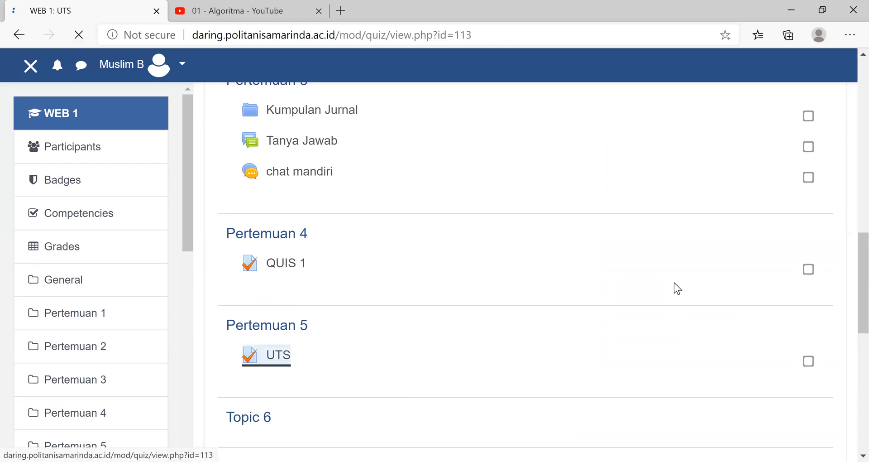
pyautogui.scroll(-5, 545, 238)
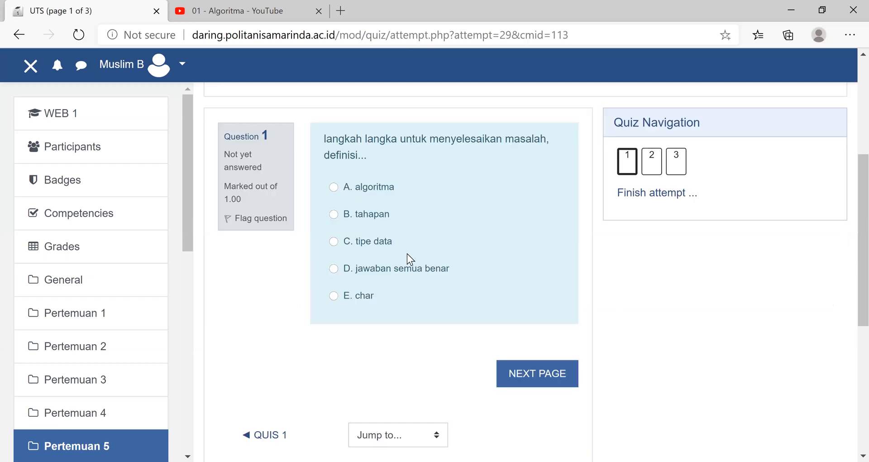
pyautogui.click(334, 187)
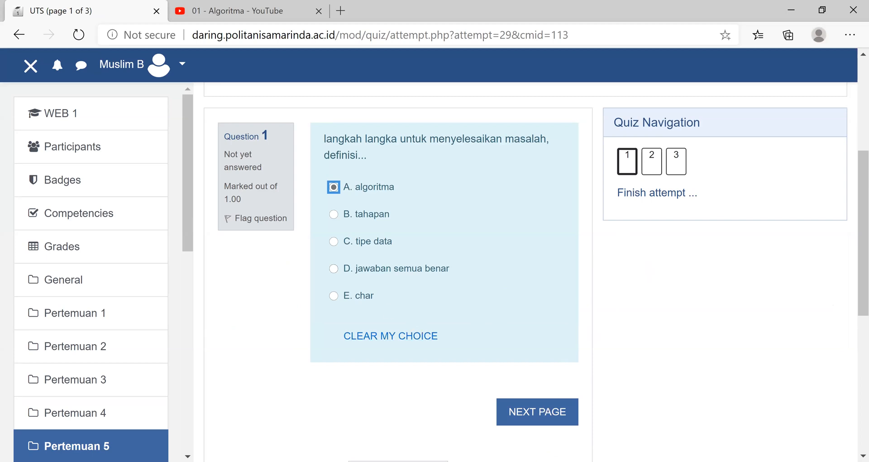
pyautogui.click(541, 414)
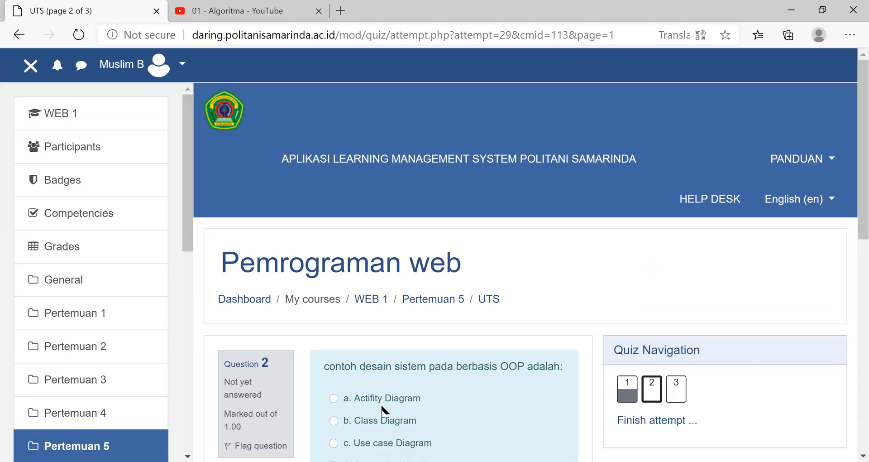
# - Answer UTS question 2 with "b. Class Diagram" and question 3 with "a. Semua jawaban benar", and submit the whole attempt
pyautogui.click(335, 420)
pyautogui.scroll(-1, 453, 344)
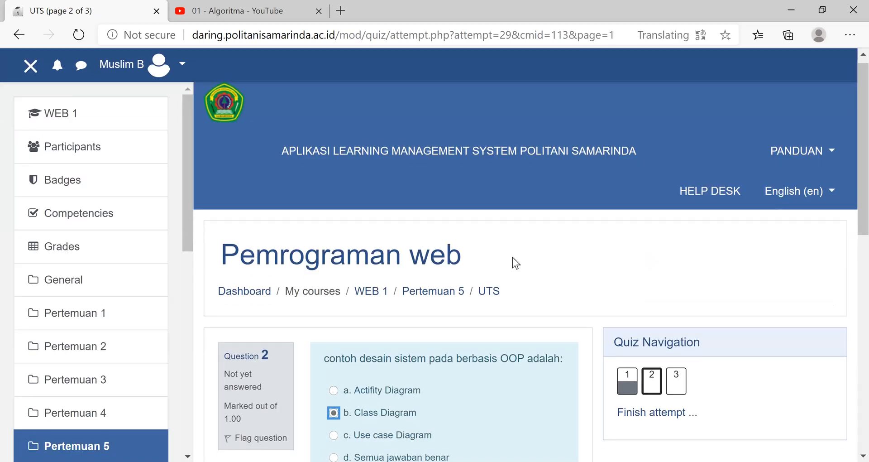
pyautogui.scroll(-10, 511, 226)
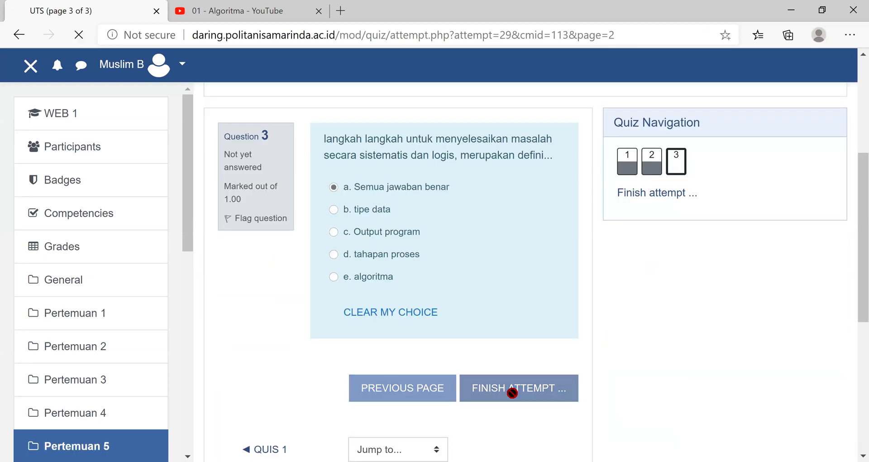
pyautogui.click(512, 393)
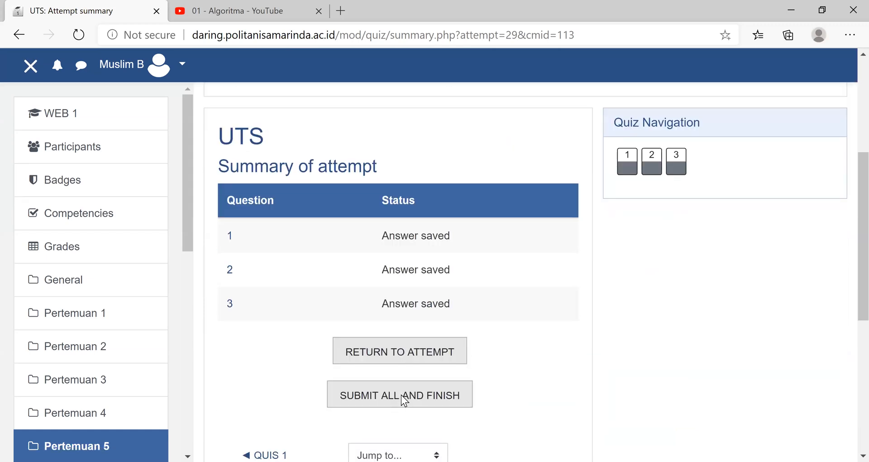
pyautogui.click(426, 349)
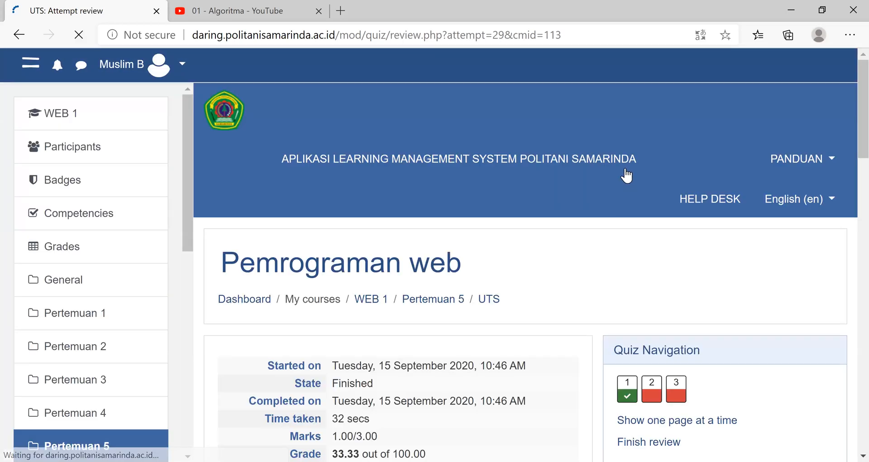
# - Review the UTS attempt's grade and the marked answers and corrections for all three questions
pyautogui.scroll(-4, 627, 175)
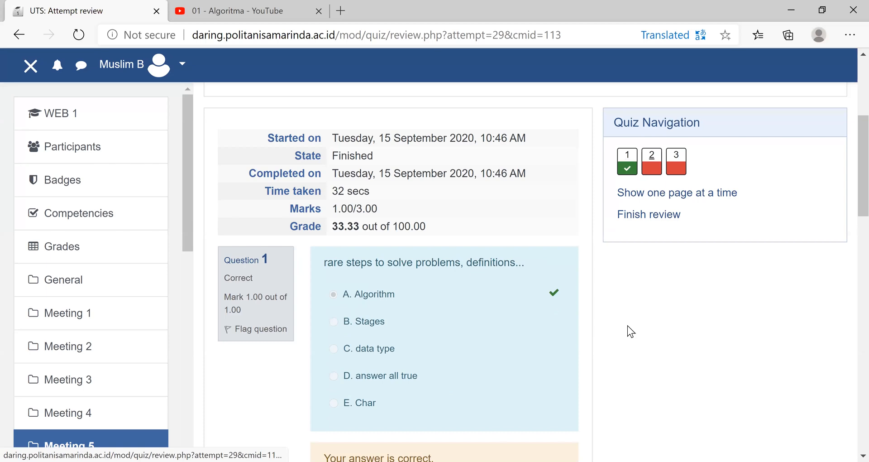
pyautogui.scroll(-3, 624, 322)
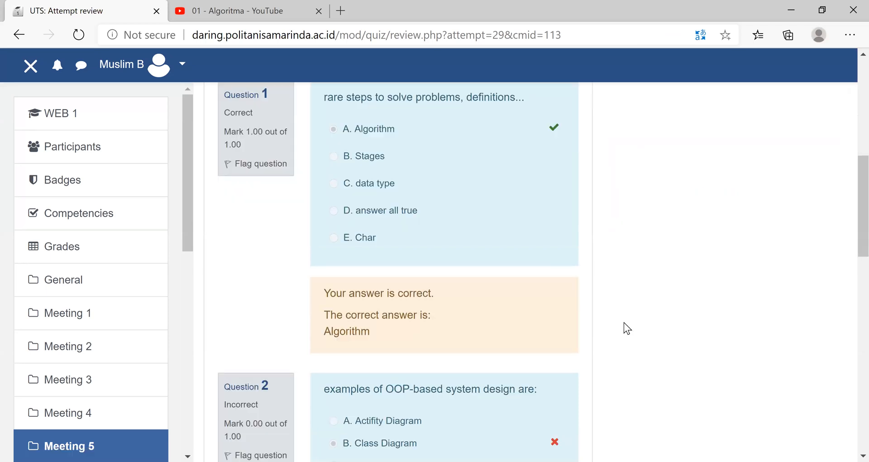
pyautogui.scroll(-5, 531, 406)
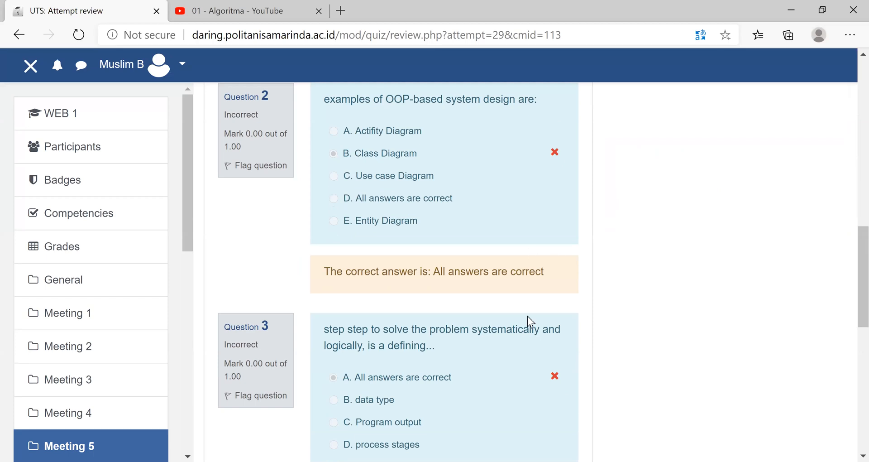
pyautogui.scroll(8, 550, 319)
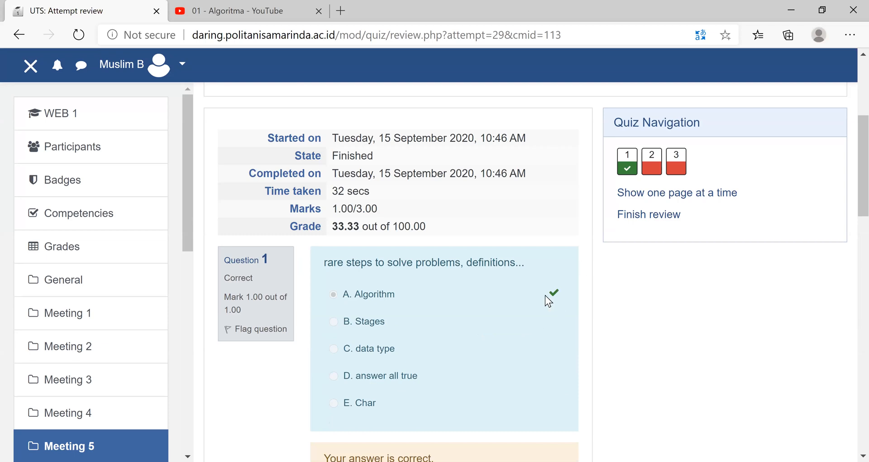
pyautogui.scroll(-2, 552, 297)
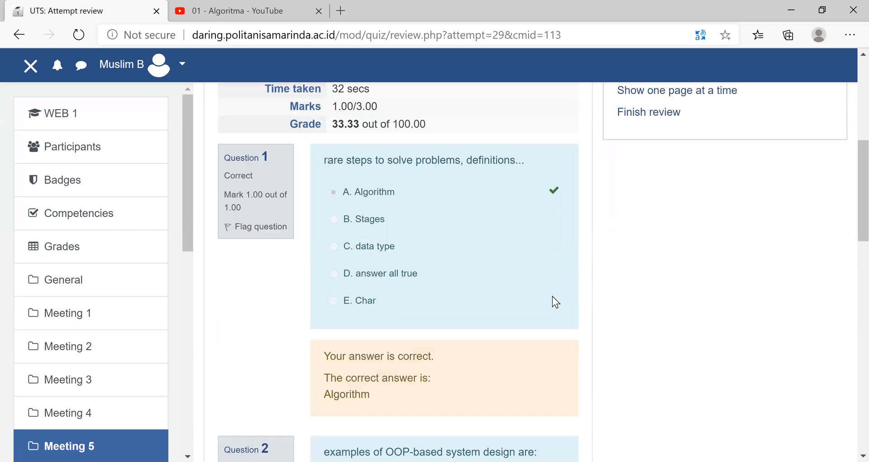
pyautogui.scroll(-7, 552, 297)
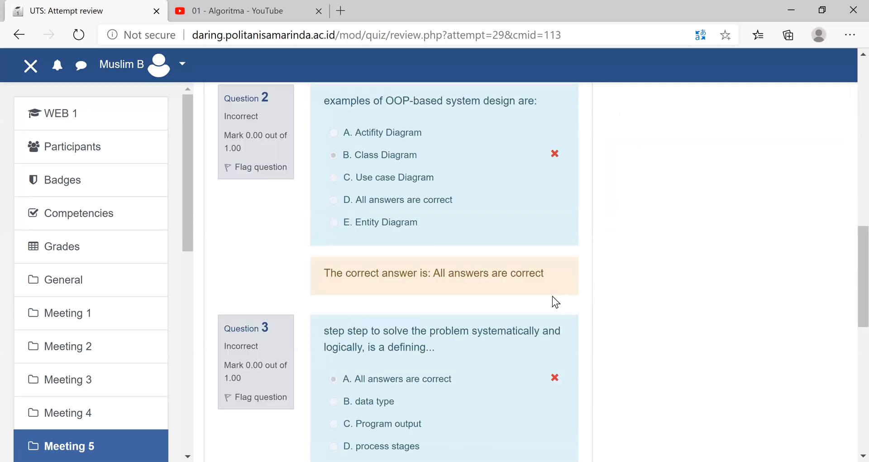
pyautogui.scroll(-1, 553, 296)
pyautogui.scroll(-4, 196, 333)
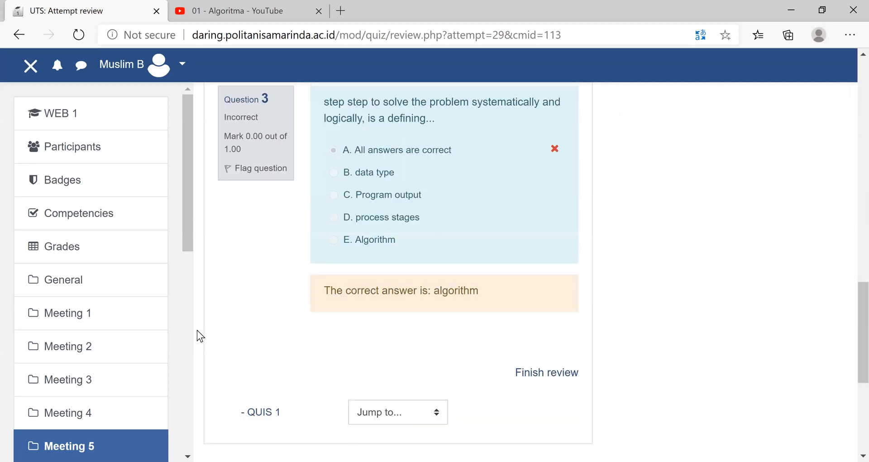
pyautogui.scroll(13, 75, 144)
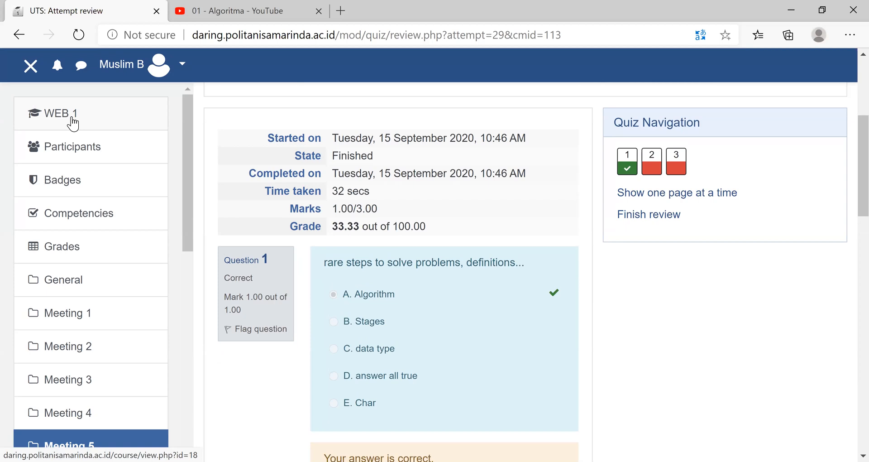
# - Return to the WEB 1 course page and look over its sections from the attendance list to the last topics
pyautogui.click(73, 123)
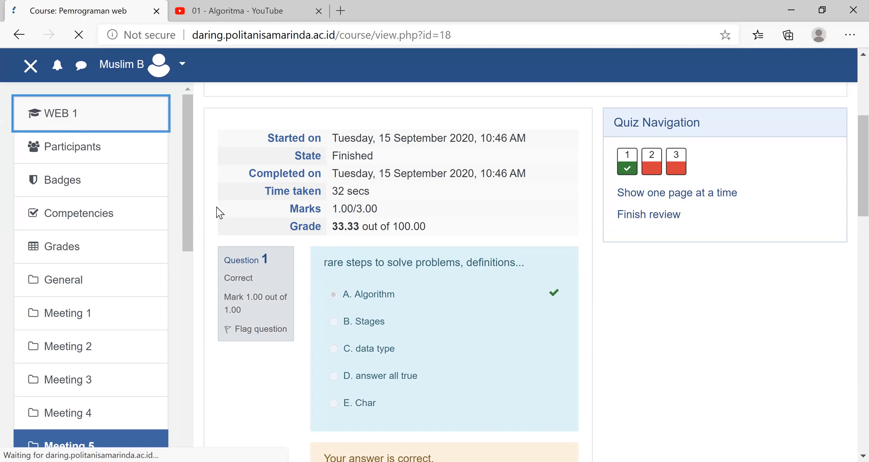
pyautogui.scroll(-7, 500, 353)
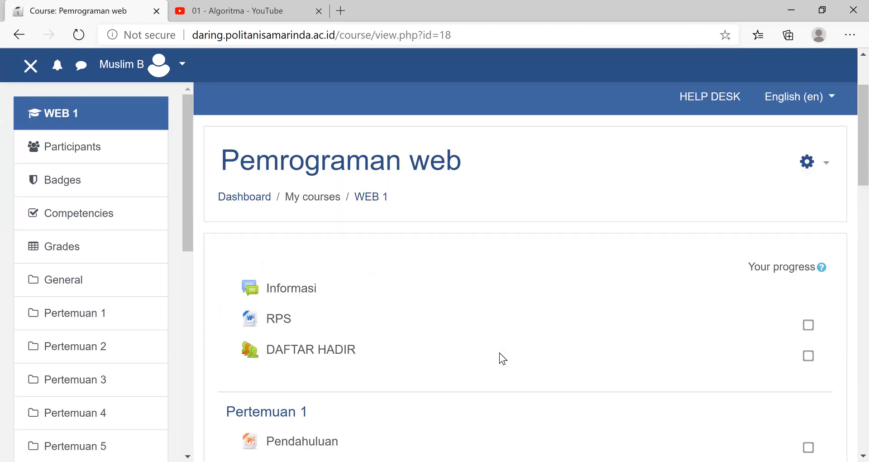
pyautogui.scroll(-6, 482, 322)
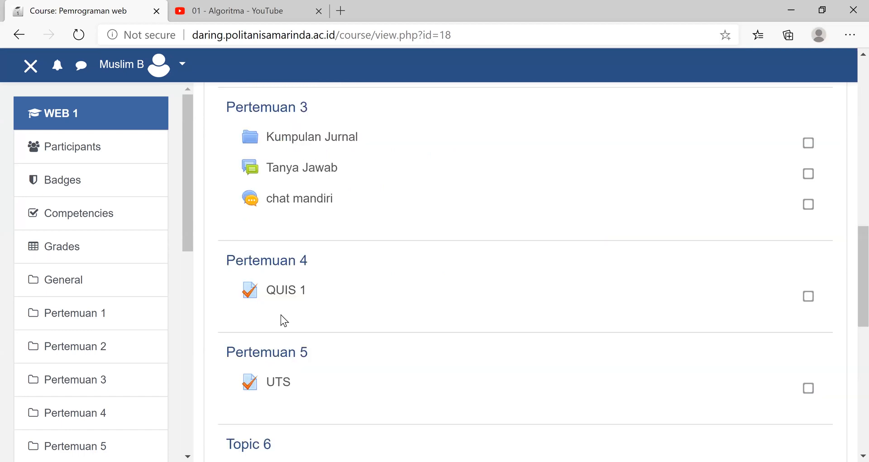
pyautogui.scroll(-4, 379, 381)
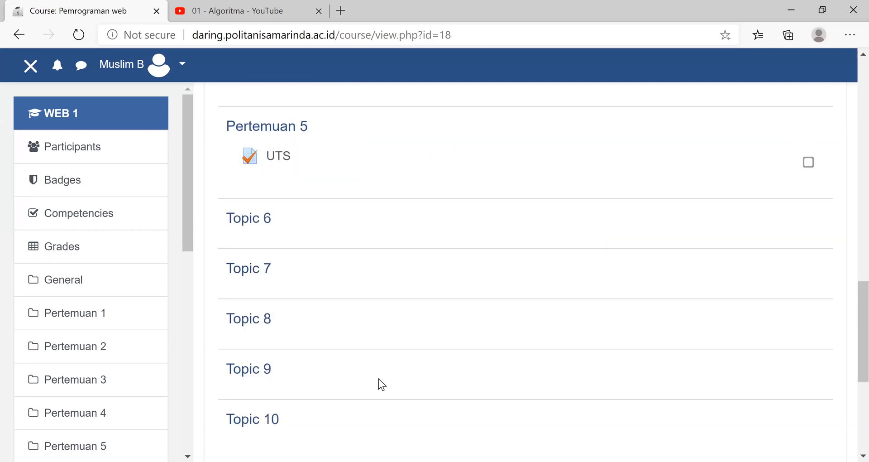
pyautogui.scroll(-4, 370, 249)
pyautogui.scroll(15, 371, 248)
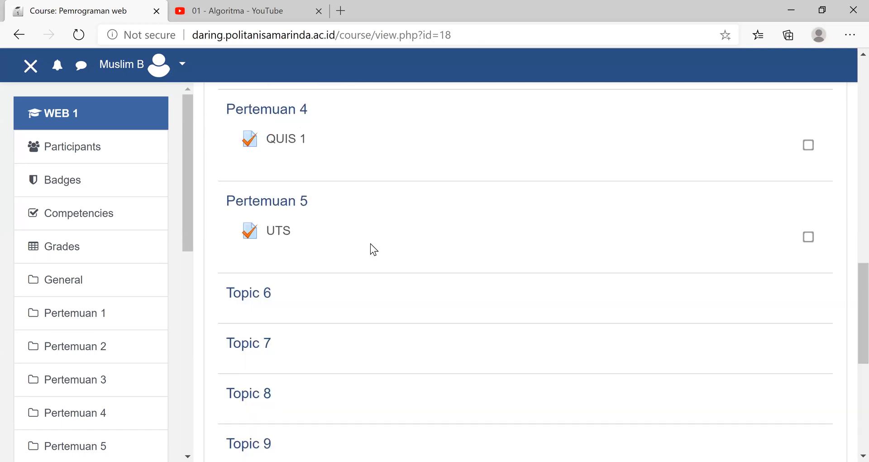
# - Open the DAFTAR HADIR attendance report of the Pemrograman web course
pyautogui.scroll(4, 336, 368)
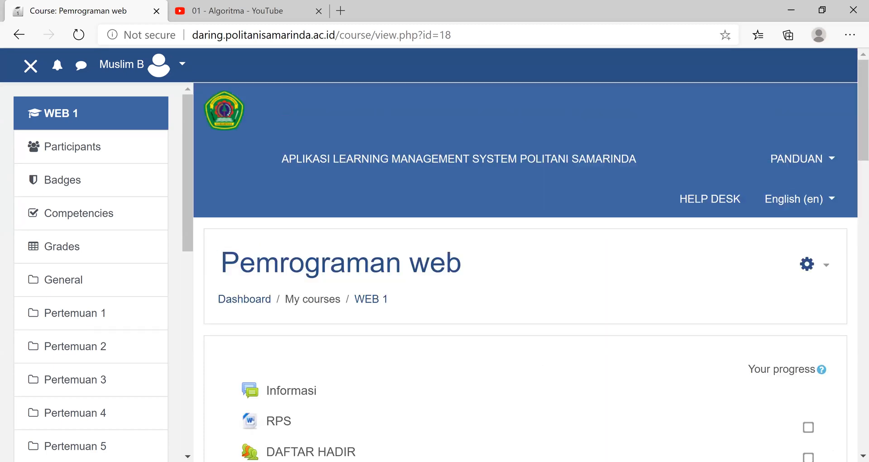
pyautogui.scroll(-3, 335, 267)
pyautogui.scroll(-1, 335, 270)
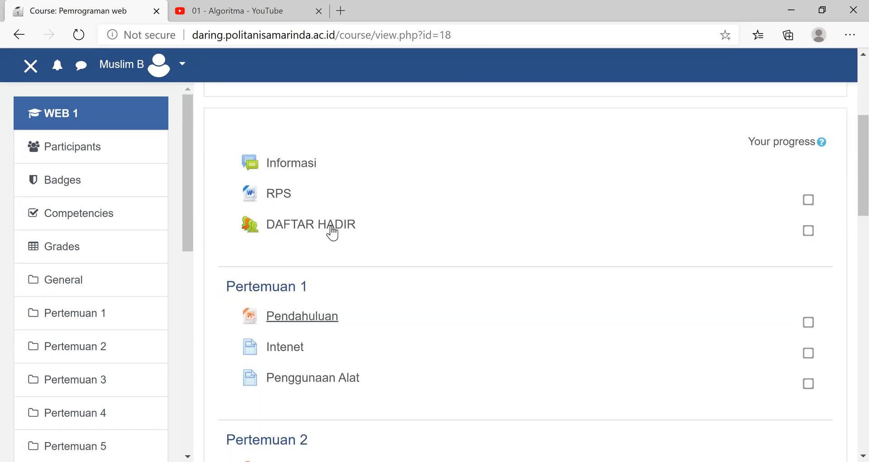
pyautogui.click(332, 231)
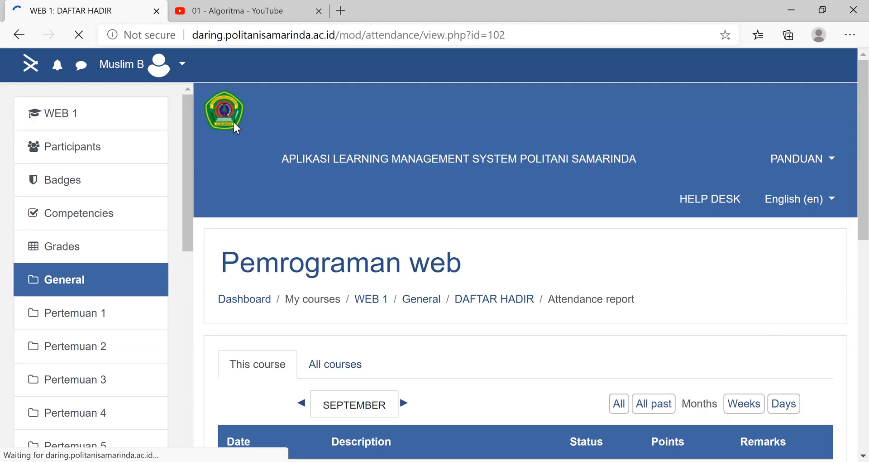
# - Log out of the student account and return to the login page
pyautogui.click(182, 64)
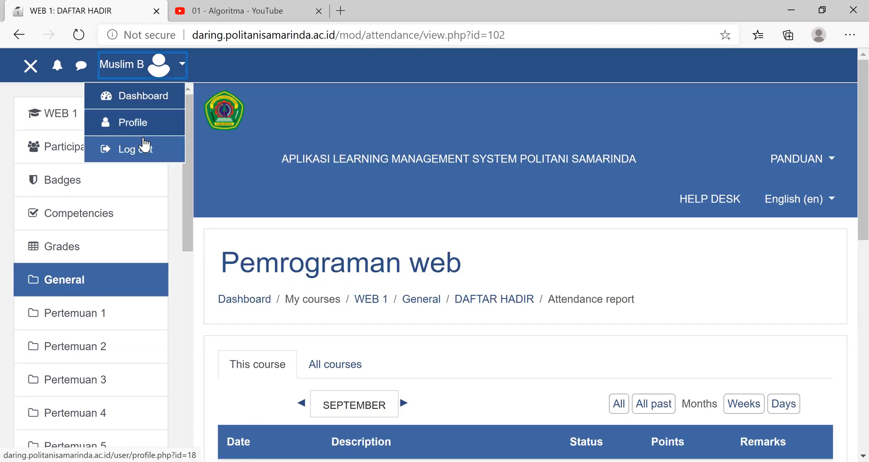
pyautogui.click(145, 153)
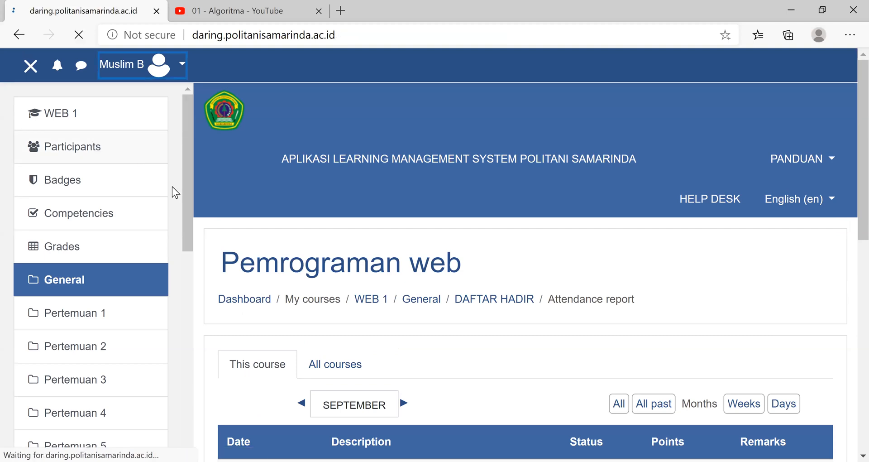
pyautogui.click(183, 66)
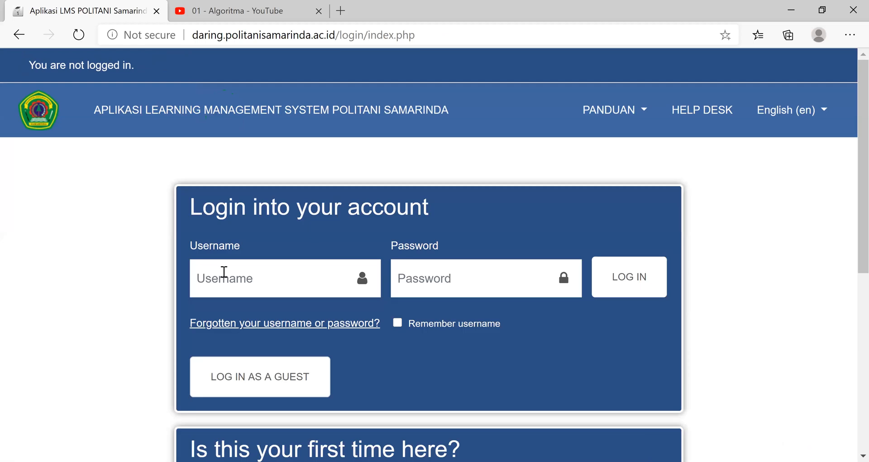
# - Log in to the lecturer account by entering its username and password
pyautogui.press('Tab')
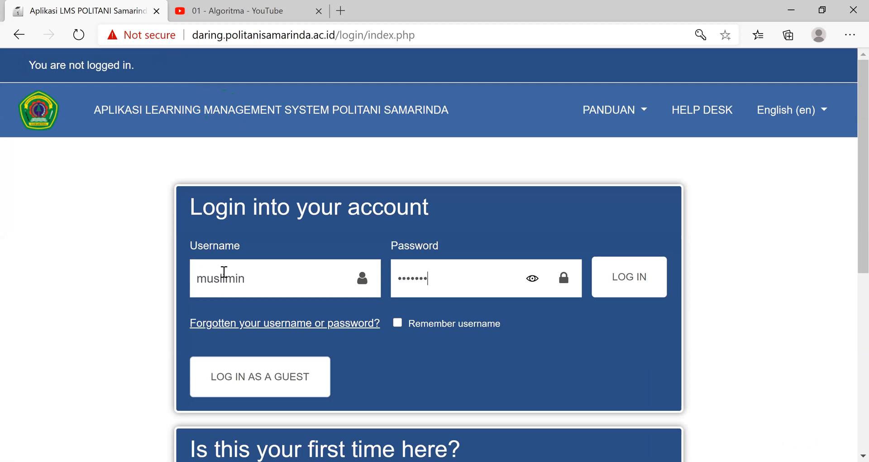
pyautogui.click(610, 281)
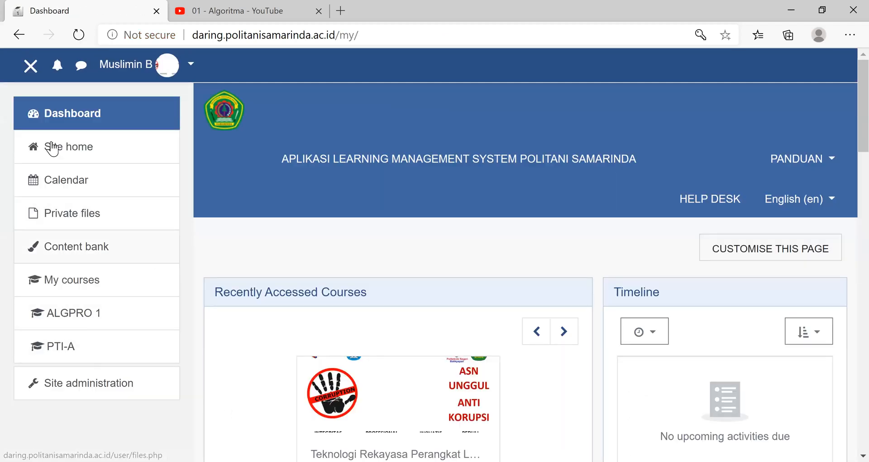
# - Open the Pemrograman web course from the dashboard's recently accessed courses
pyautogui.click(79, 119)
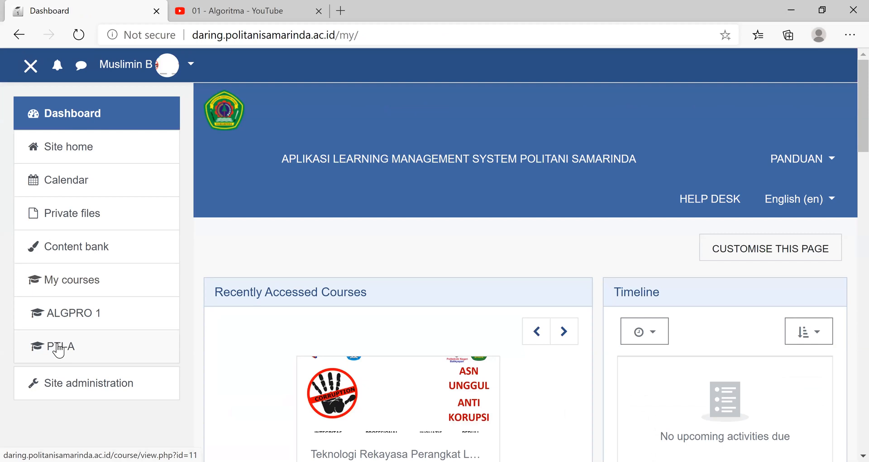
pyautogui.scroll(-1, 286, 313)
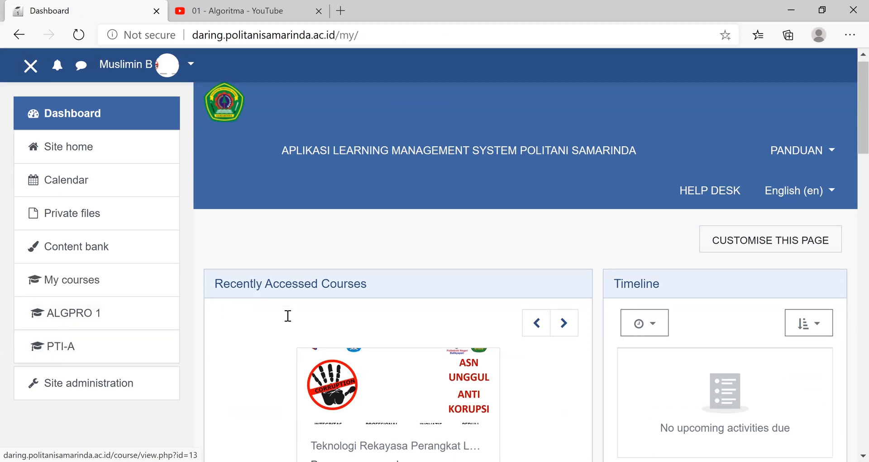
pyautogui.scroll(-5, 353, 271)
pyautogui.click(361, 247)
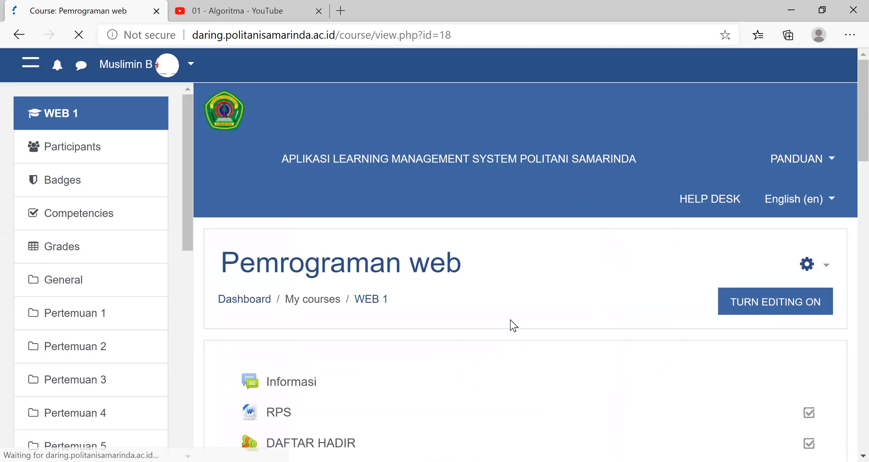
# - Open the assignment Tugas 1- Internet under Pertemuan 2 and look over its grading summary
pyautogui.scroll(-5, 514, 299)
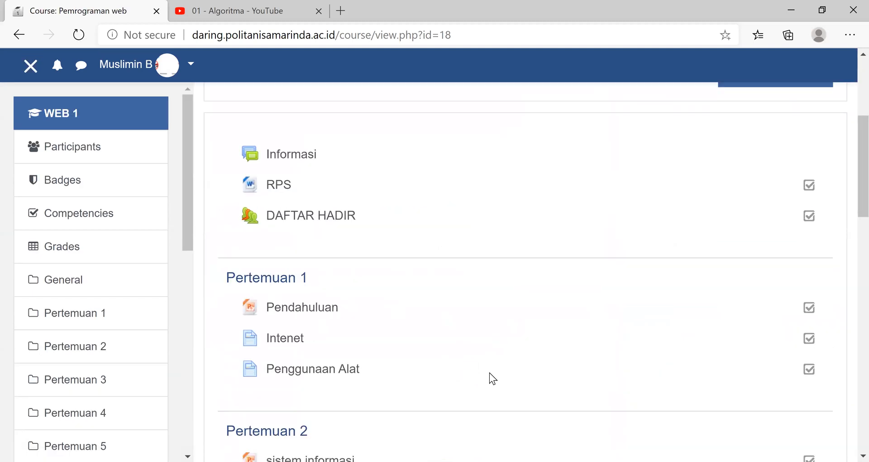
pyautogui.scroll(-5, 366, 344)
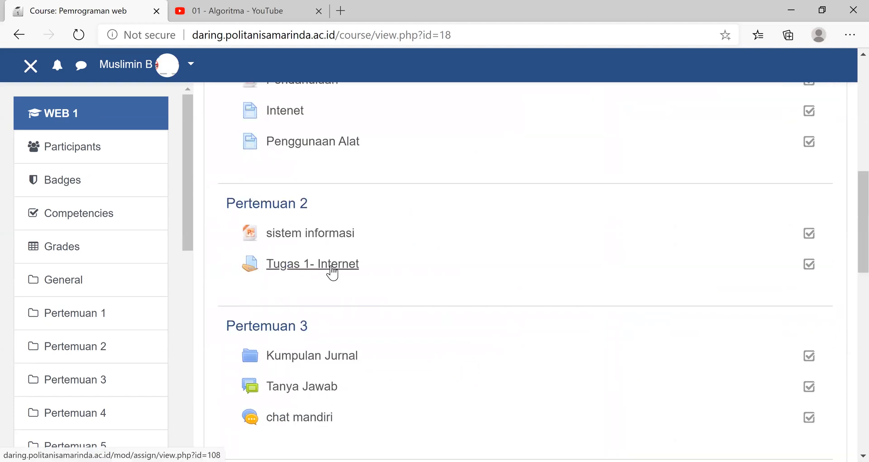
pyautogui.click(332, 272)
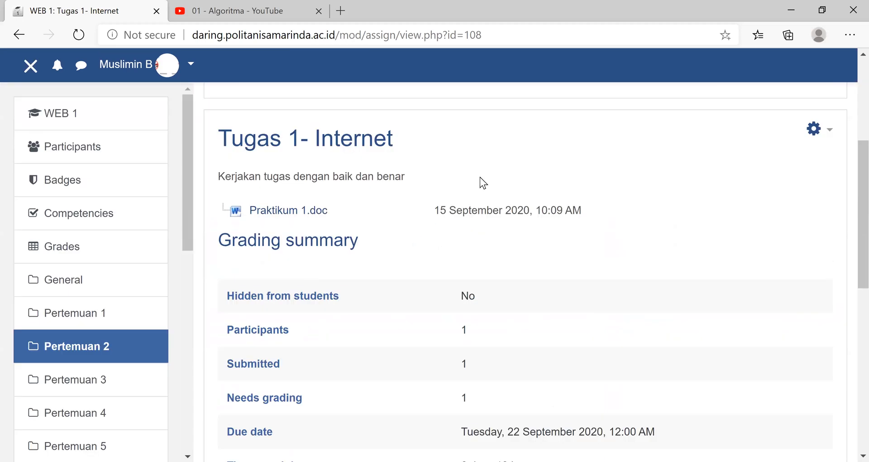
pyautogui.scroll(-5, 475, 159)
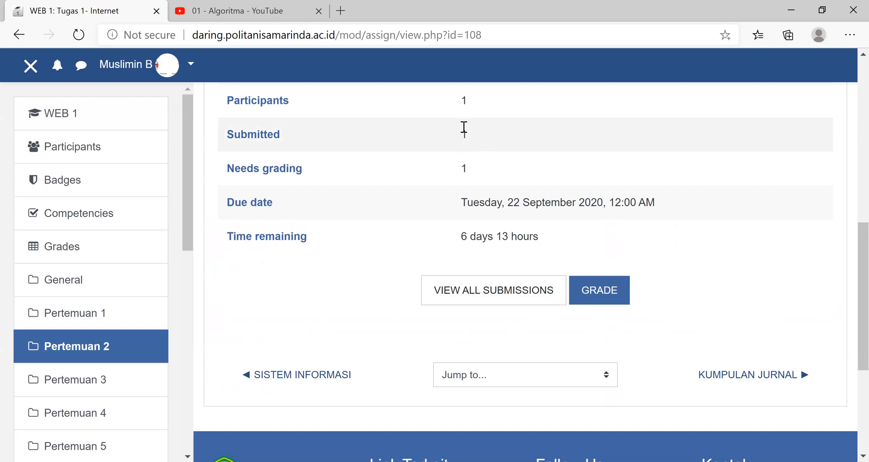
# - Open the WEB 1 participants page and look through the list of enrolled users
pyautogui.click(90, 159)
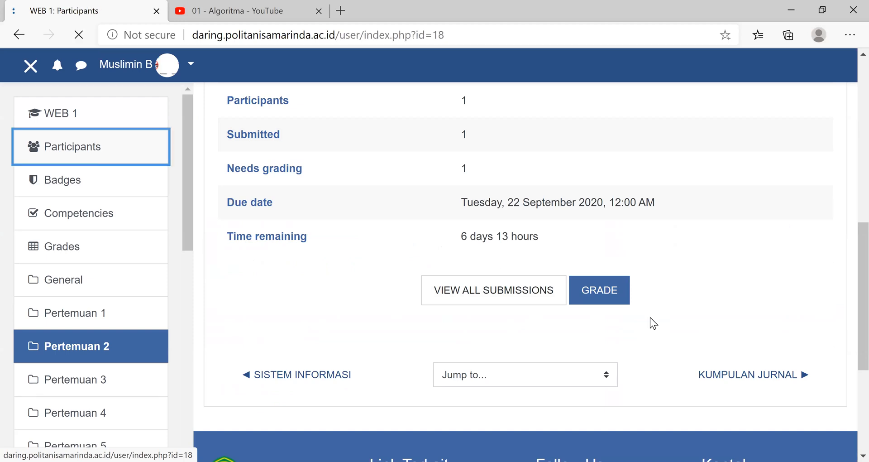
pyautogui.scroll(-1, 585, 355)
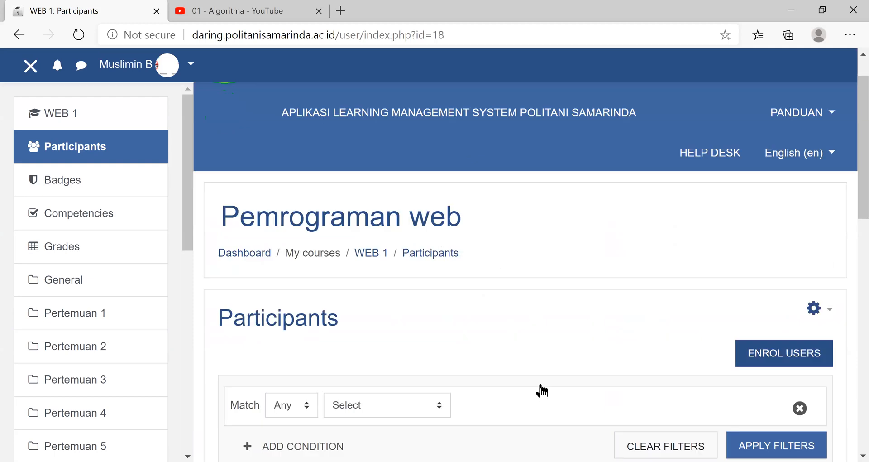
pyautogui.scroll(-4, 542, 391)
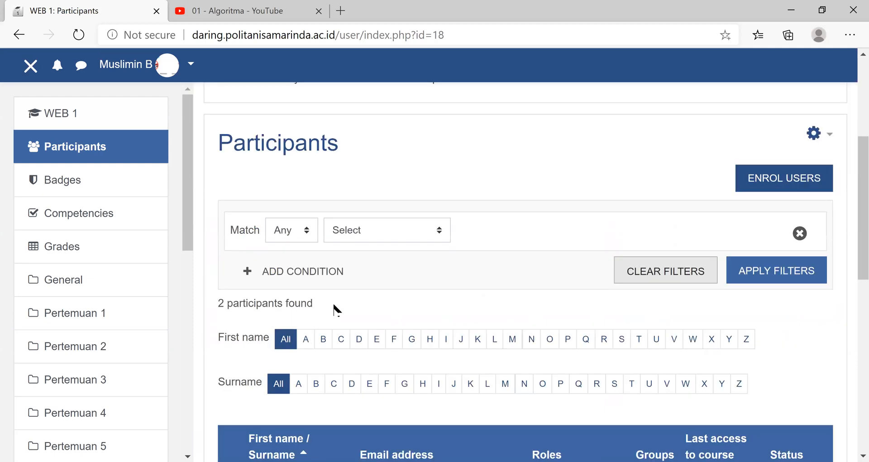
pyautogui.scroll(-3, 319, 339)
pyautogui.scroll(-2, 289, 312)
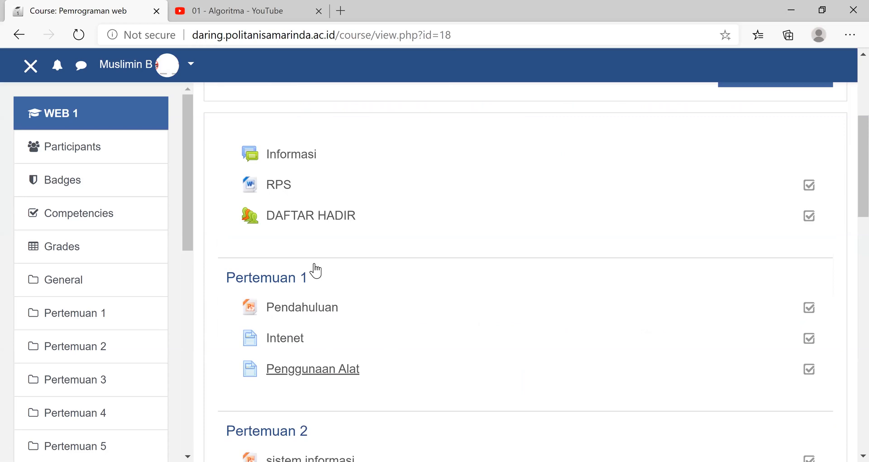
# - Return to the Tugas 1- Internet assignment under Pertemuan 2 and open the list of all its submissions
pyautogui.scroll(-5, 407, 317)
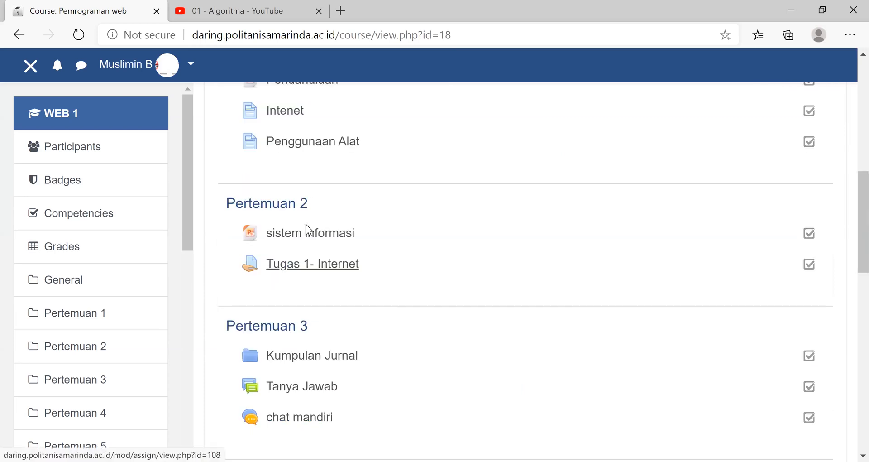
pyautogui.click(312, 263)
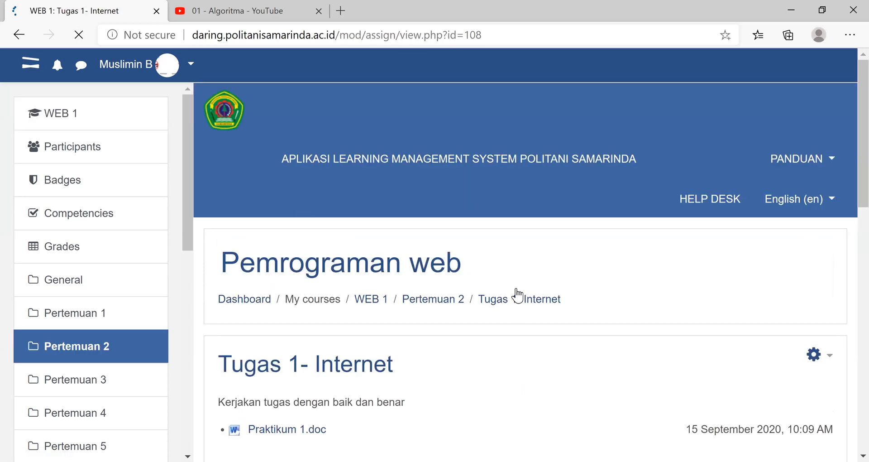
pyautogui.scroll(-5, 517, 295)
pyautogui.scroll(-5, 517, 295)
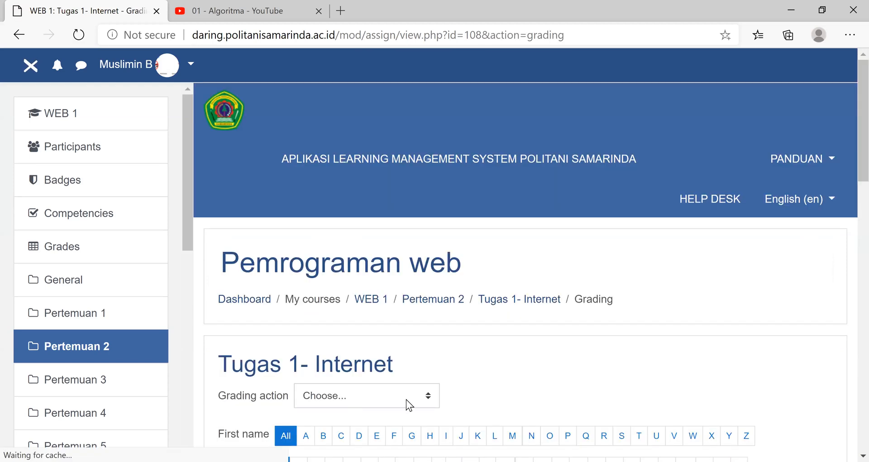
pyautogui.scroll(-5, 671, 393)
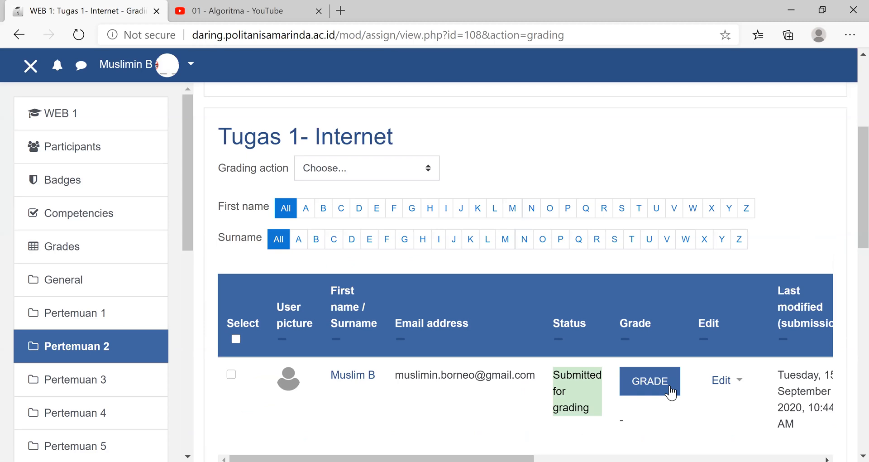
pyautogui.click(671, 392)
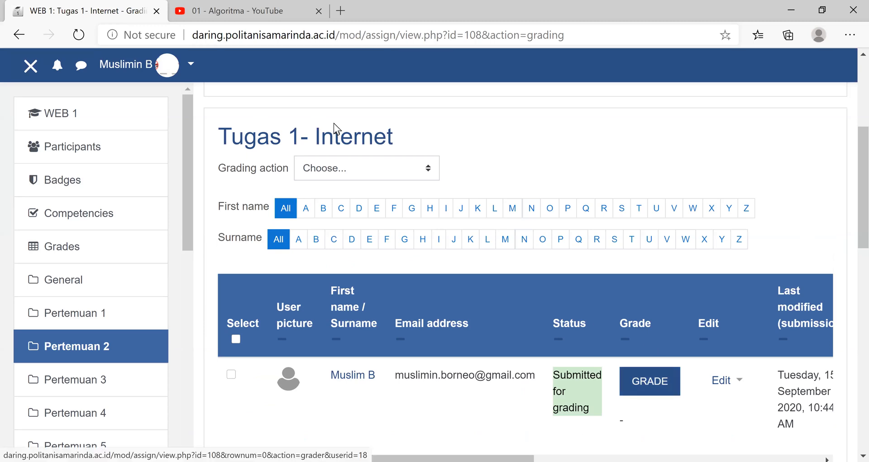
pyautogui.scroll(-5, 344, 135)
pyautogui.click(356, 151)
pyautogui.click(19, 39)
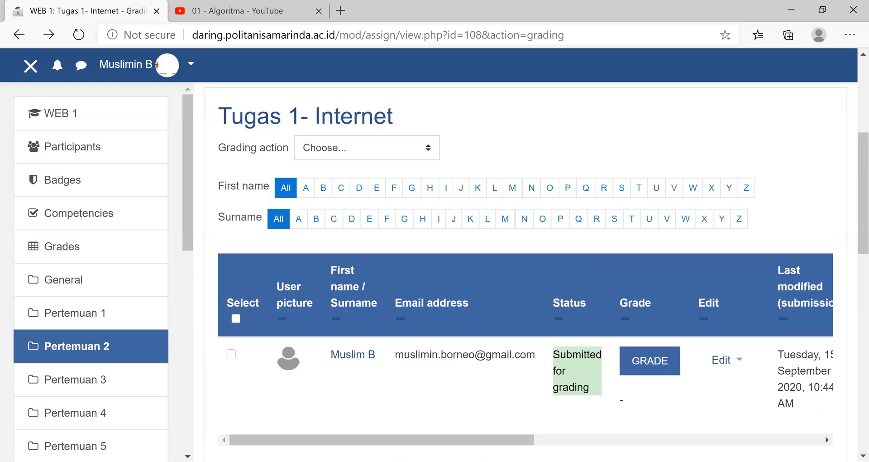
# - Download the student's submitted file Praktikum 2.pdf from the submissions table
pyautogui.hscroll(3, 669, 438)
pyautogui.hscroll(3, 613, 393)
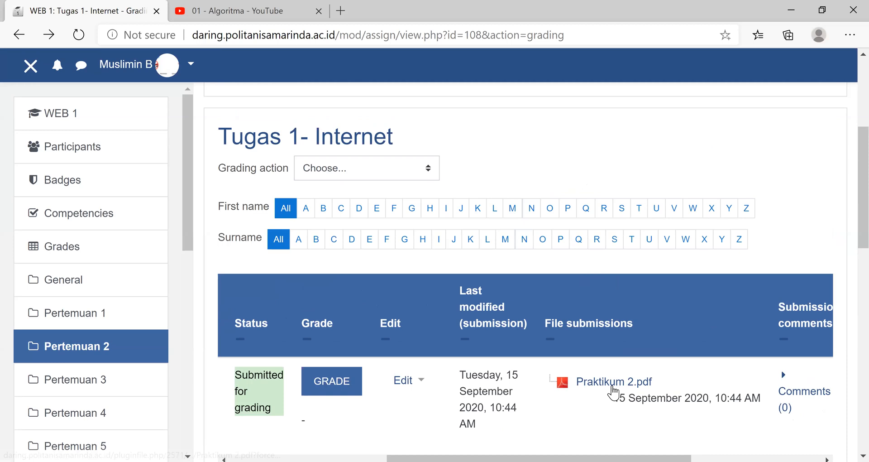
pyautogui.click(611, 382)
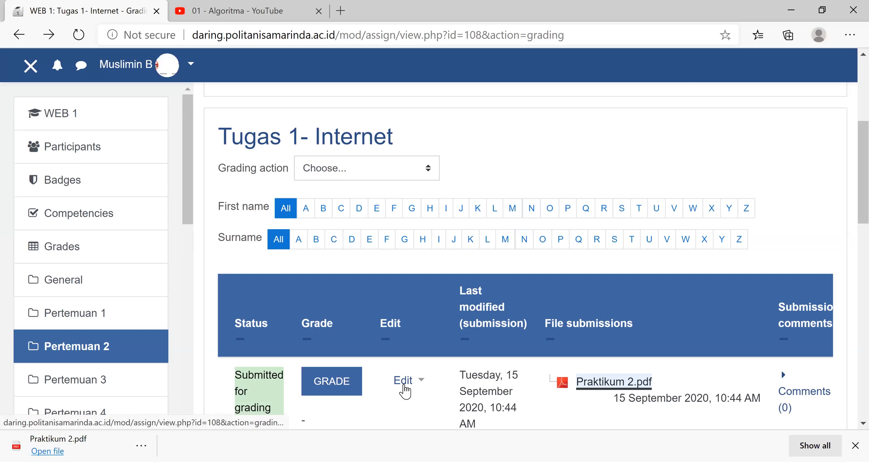
# - Open the student's submission for grading, look over the document, give it 90 out of 100, and save the grade
pyautogui.click(330, 388)
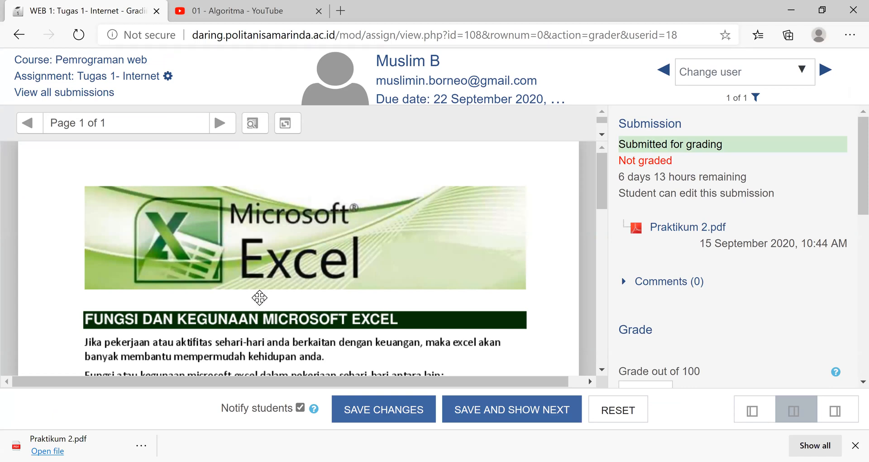
pyautogui.scroll(-3, 259, 297)
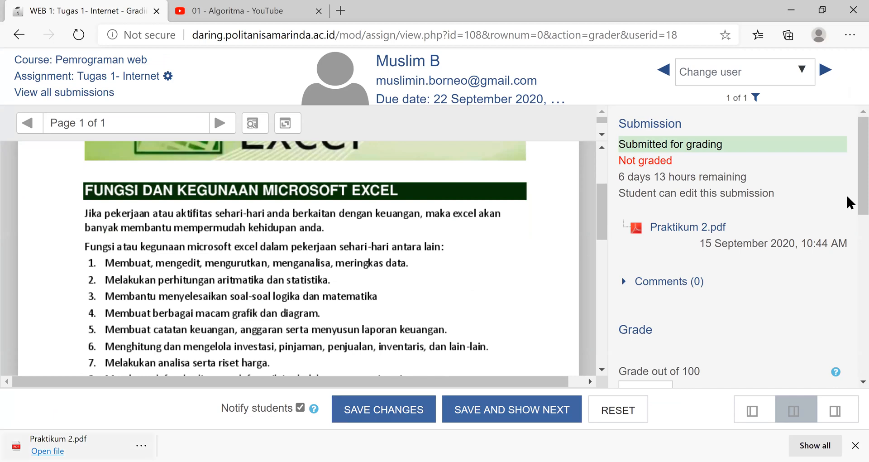
pyautogui.scroll(-2, 651, 253)
pyautogui.click(655, 319)
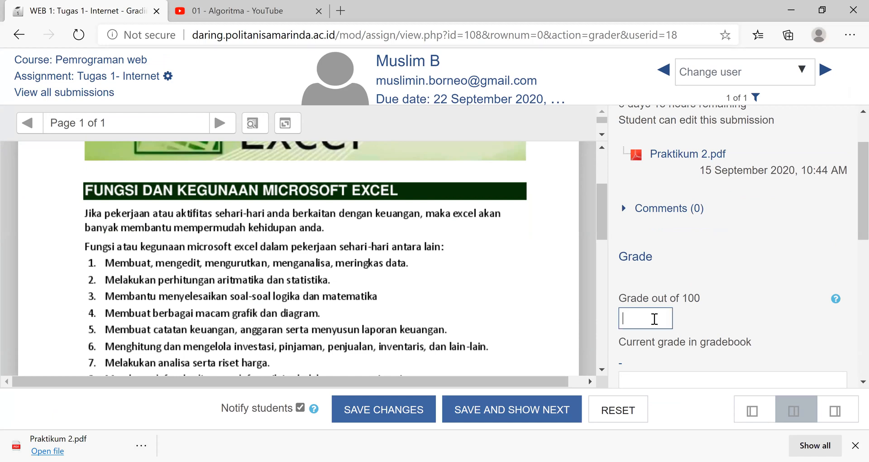
pyautogui.write('90')
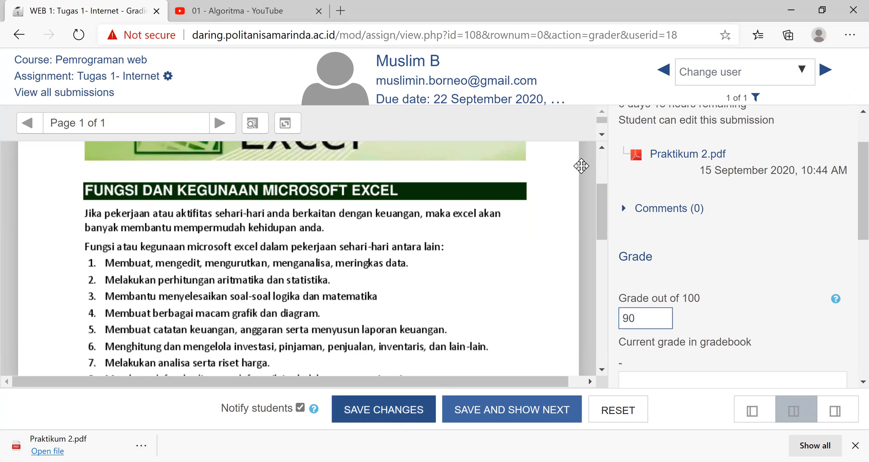
# - Return to the submissions list and reopen the student's grading page to check the saved grade
pyautogui.click(18, 36)
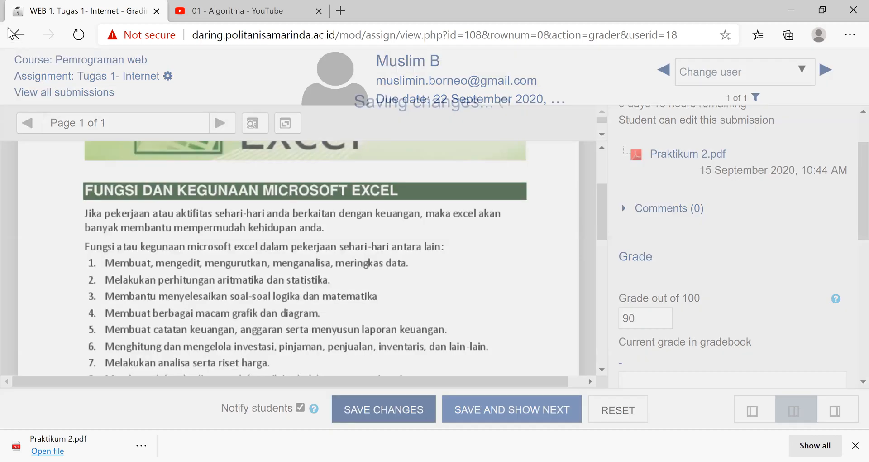
pyautogui.click(17, 35)
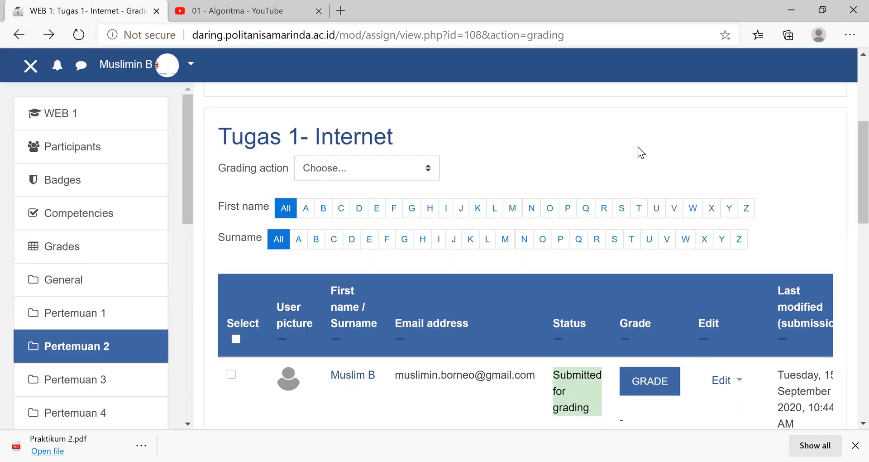
pyautogui.scroll(-5, 637, 147)
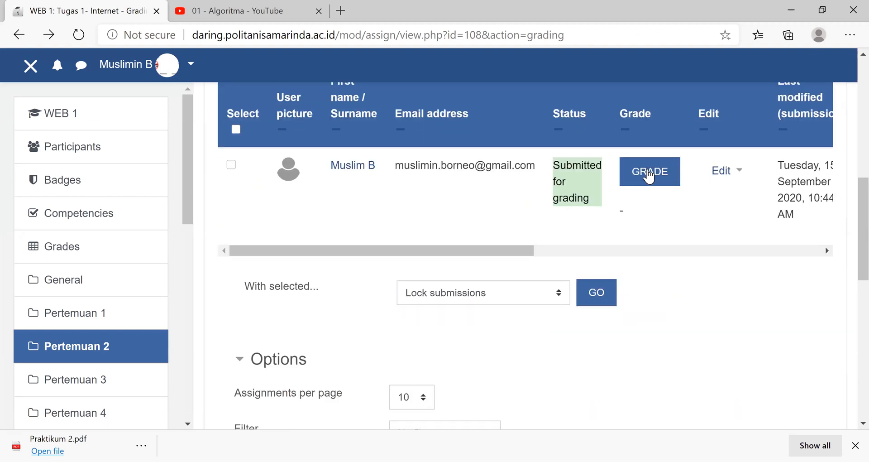
pyautogui.click(649, 174)
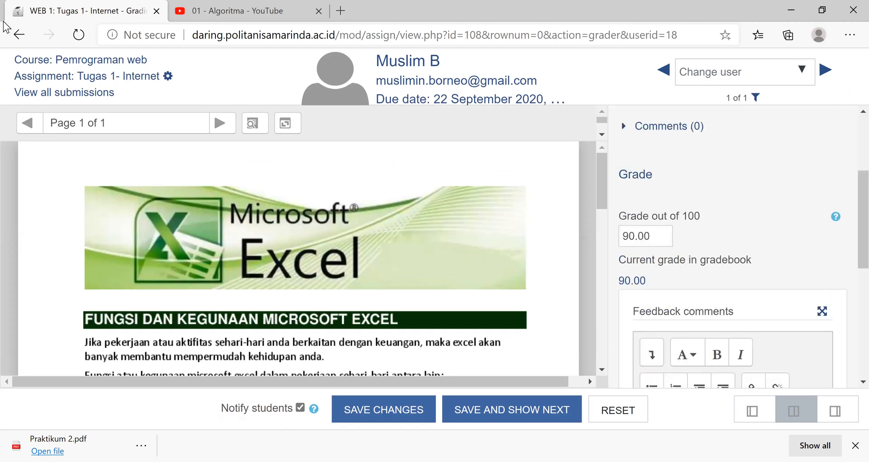
# - Go back to the Tugas 1- Internet submissions list and look over the student's row in the grading table
pyautogui.click(19, 37)
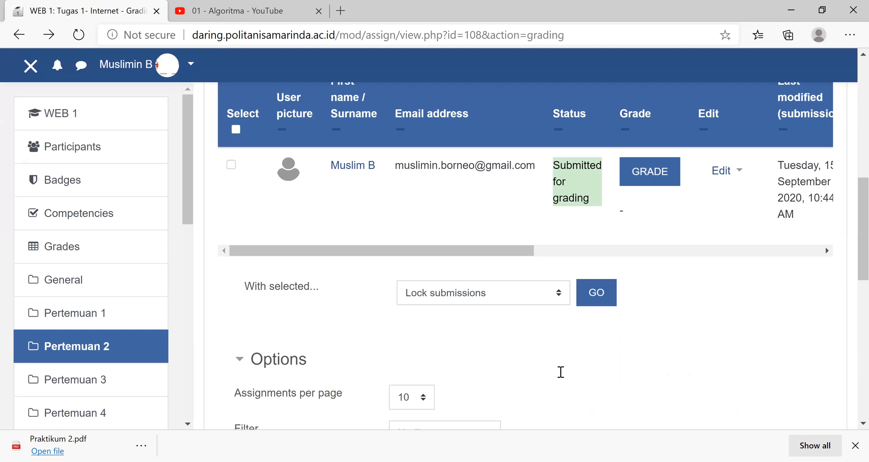
pyautogui.scroll(4, 575, 380)
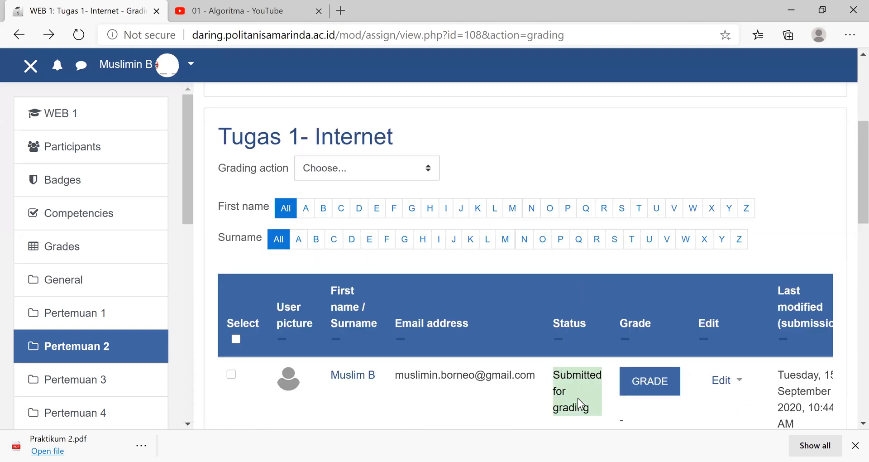
pyautogui.scroll(-4, 578, 398)
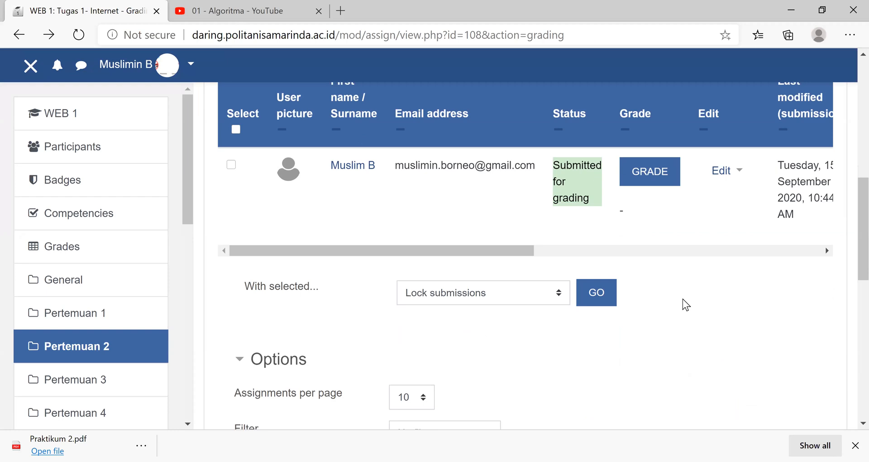
pyautogui.scroll(4, 471, 151)
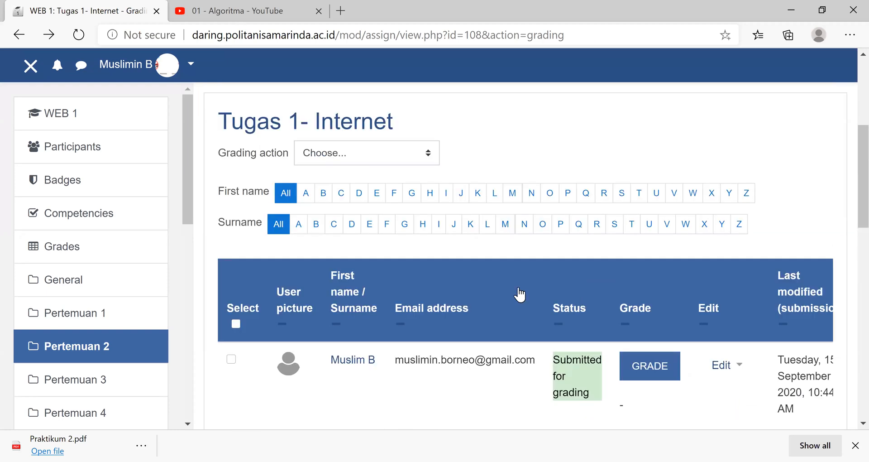
pyautogui.scroll(1, 519, 294)
pyautogui.scroll(4, 520, 295)
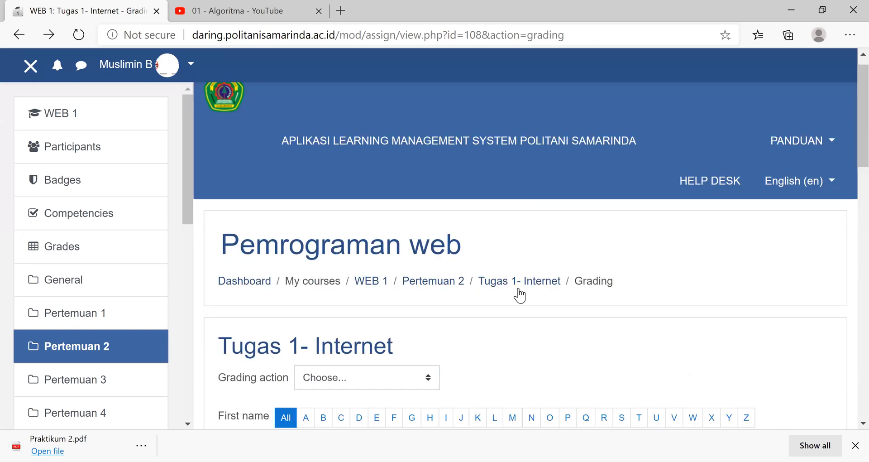
# - Return to the WEB 1 course page, open QUIS 1 under Pertemuan 4, and open its attempts report
pyautogui.click(363, 291)
pyautogui.scroll(-7, 362, 291)
pyautogui.scroll(-4, 360, 292)
pyautogui.scroll(-2, 291, 338)
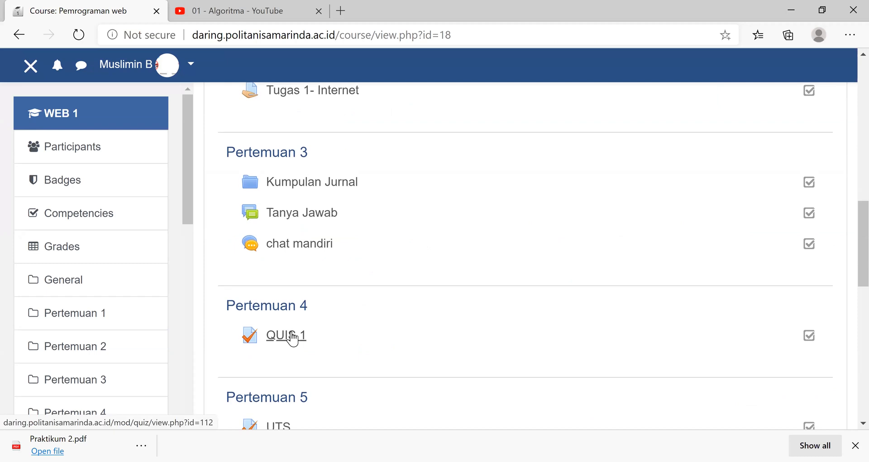
pyautogui.click(293, 336)
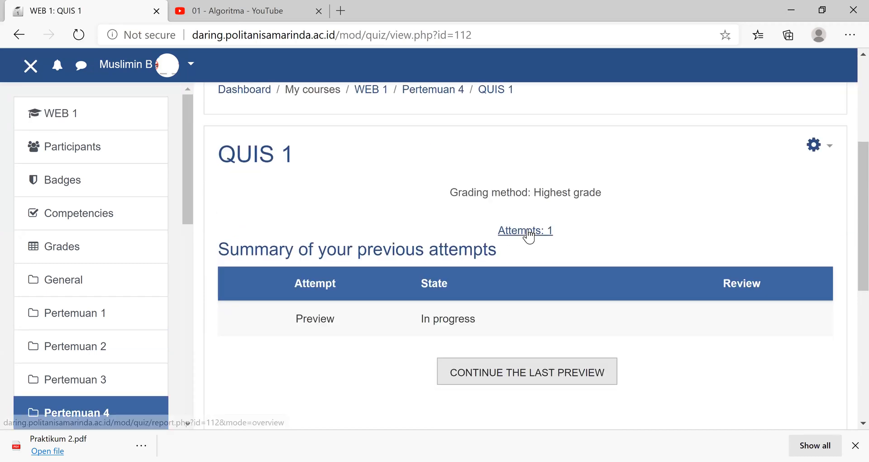
pyautogui.click(529, 233)
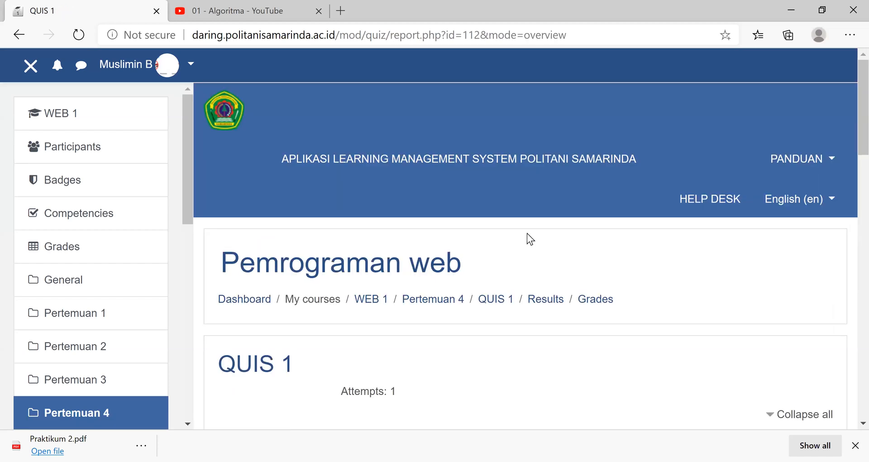
# - Open the review of the student's QUIS 1 attempt from the report and read the answers to both questions
pyautogui.scroll(-3, 527, 233)
pyautogui.scroll(-5, 240, 258)
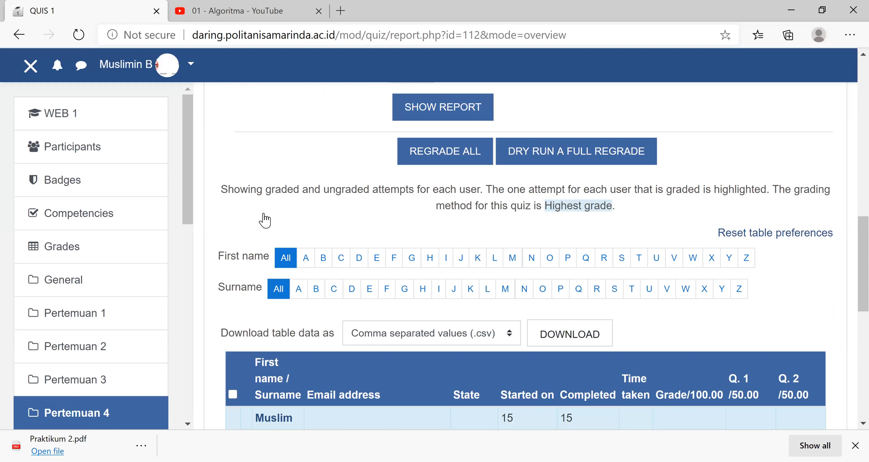
pyautogui.scroll(-4, 272, 236)
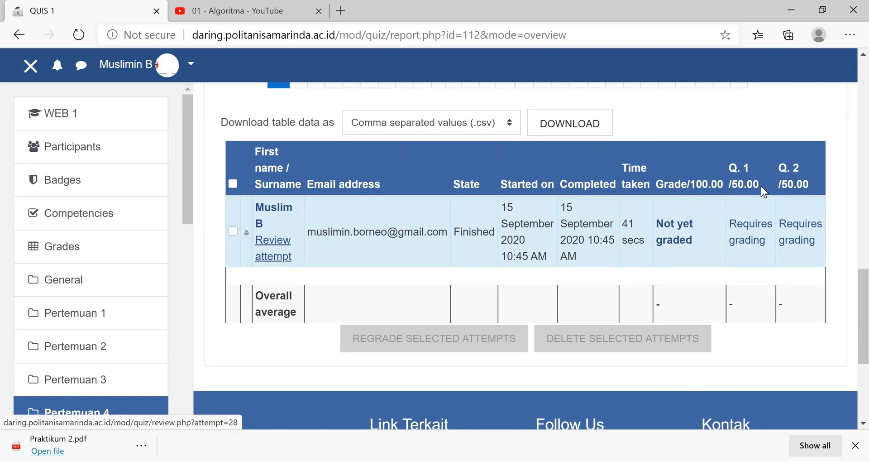
pyautogui.click(281, 247)
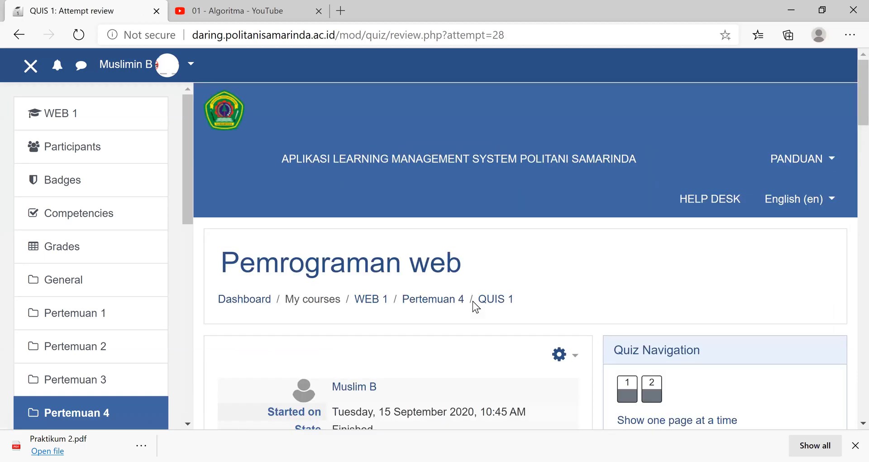
pyautogui.scroll(-5, 472, 301)
pyautogui.scroll(-5, 355, 222)
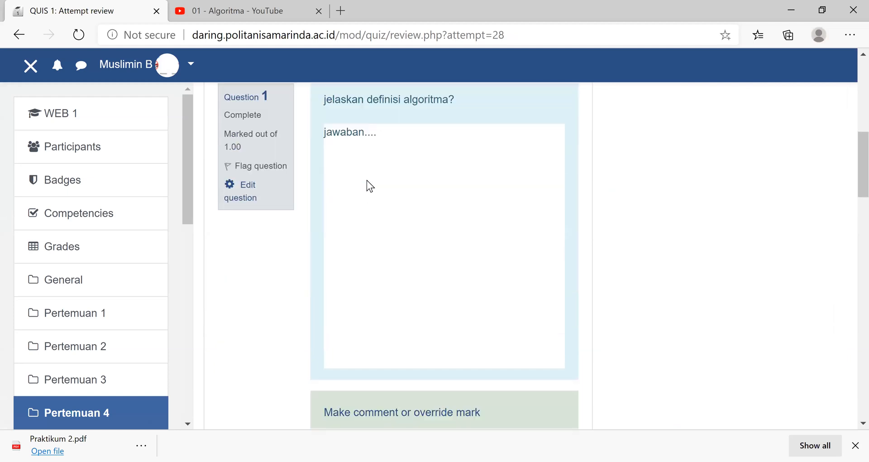
pyautogui.scroll(-1, 401, 249)
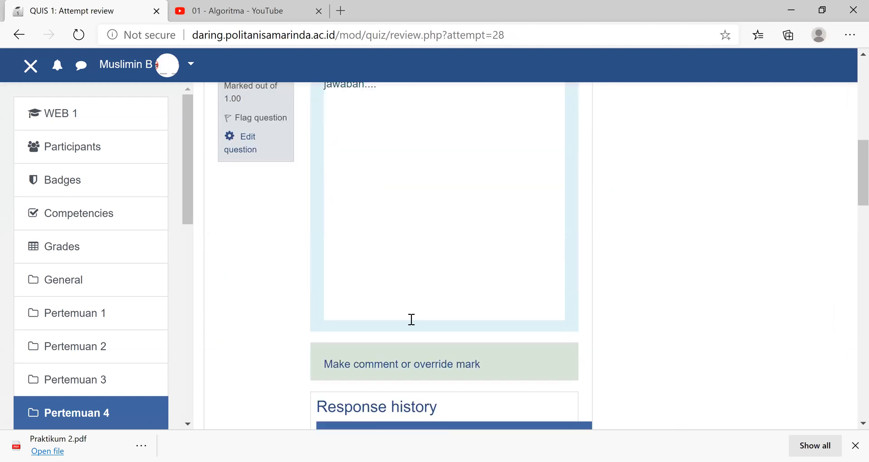
pyautogui.scroll(-5, 410, 359)
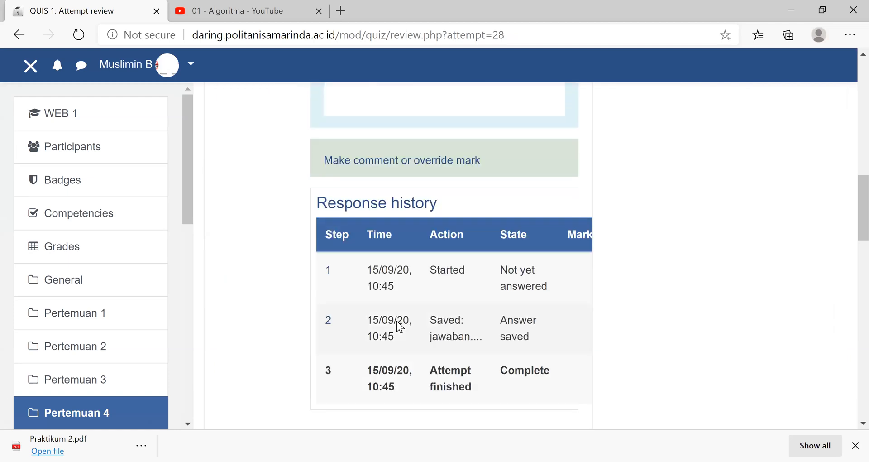
pyautogui.scroll(-4, 399, 324)
pyautogui.scroll(-4, 442, 270)
pyautogui.scroll(2, 442, 270)
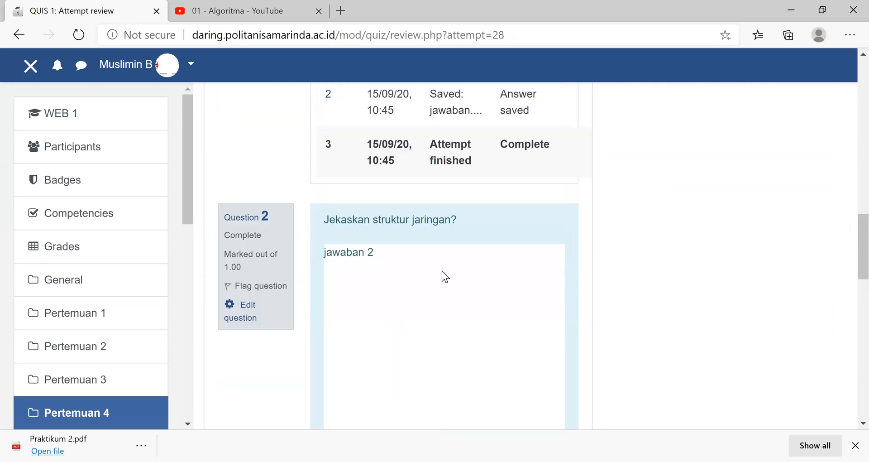
pyautogui.scroll(10, 442, 271)
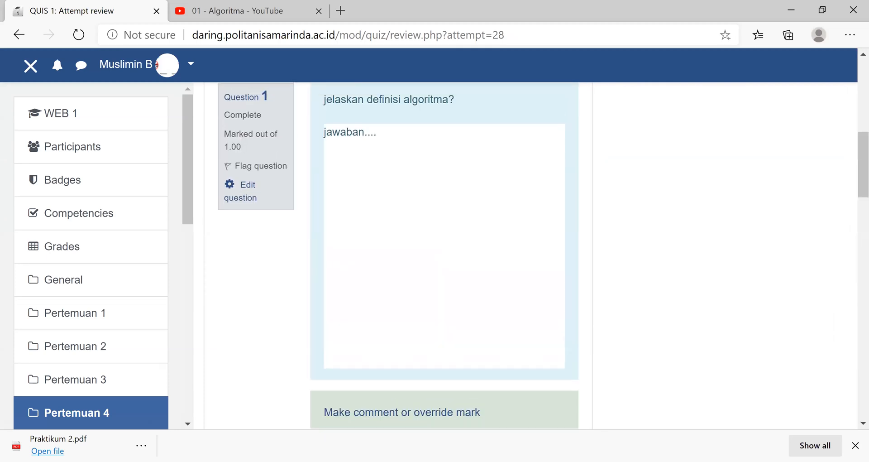
# - Open the comment and mark override form for question 1 of the student's attempt
pyautogui.click(433, 413)
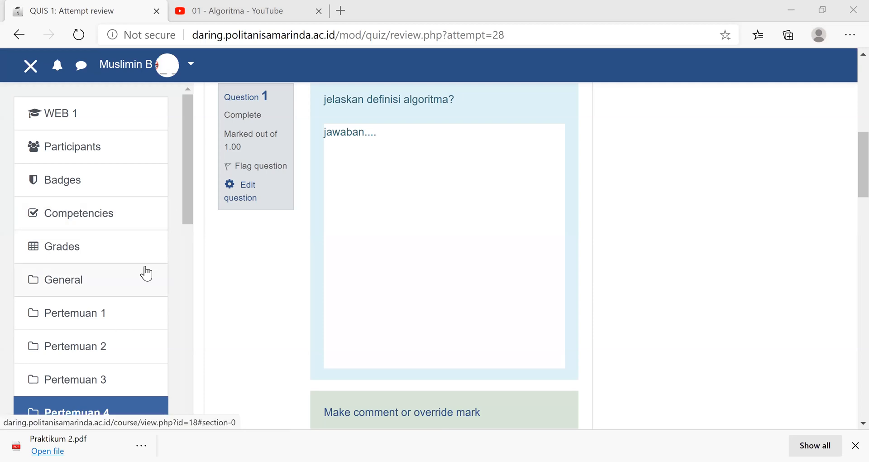
pyautogui.scroll(-1, 186, 154)
pyautogui.scroll(1, 113, 122)
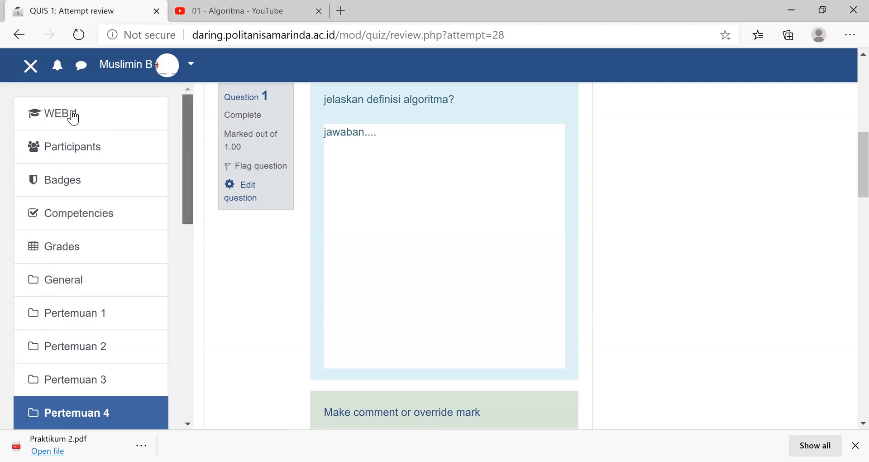
# - Return to the WEB 1 course page, reopen QUIS 1, and open the quiz for editing its questions
pyautogui.click(70, 115)
pyautogui.scroll(-6, 450, 246)
pyautogui.scroll(-9, 450, 245)
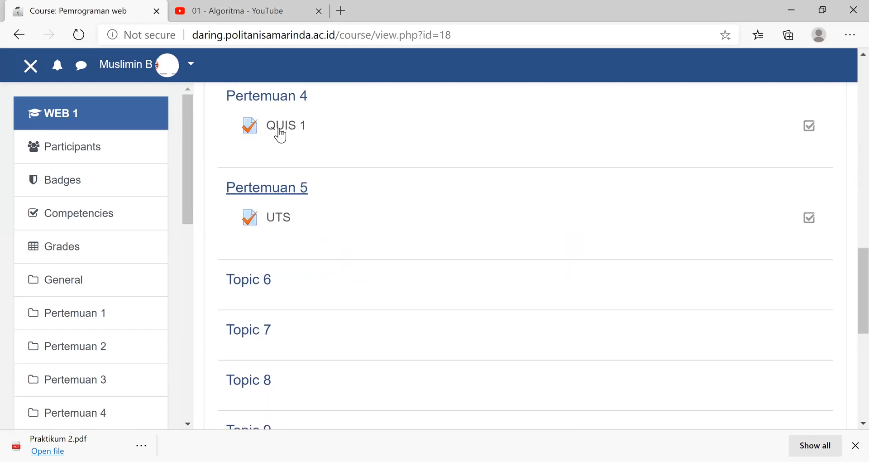
pyautogui.click(280, 131)
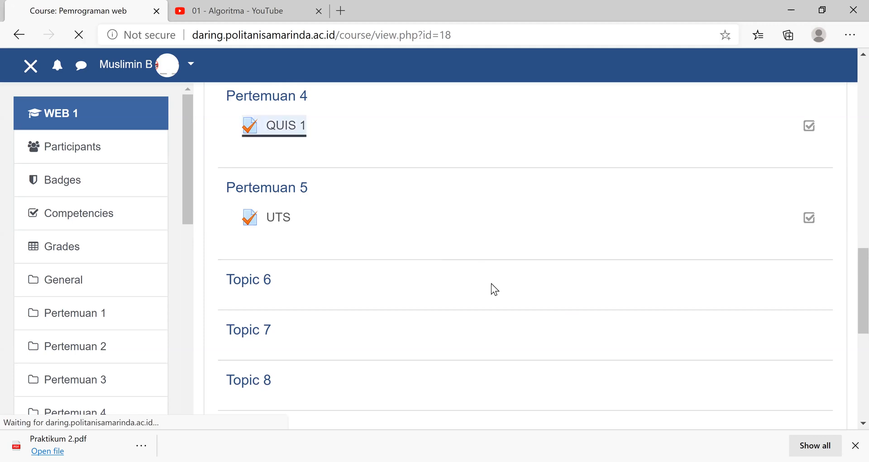
pyautogui.scroll(-2, 817, 186)
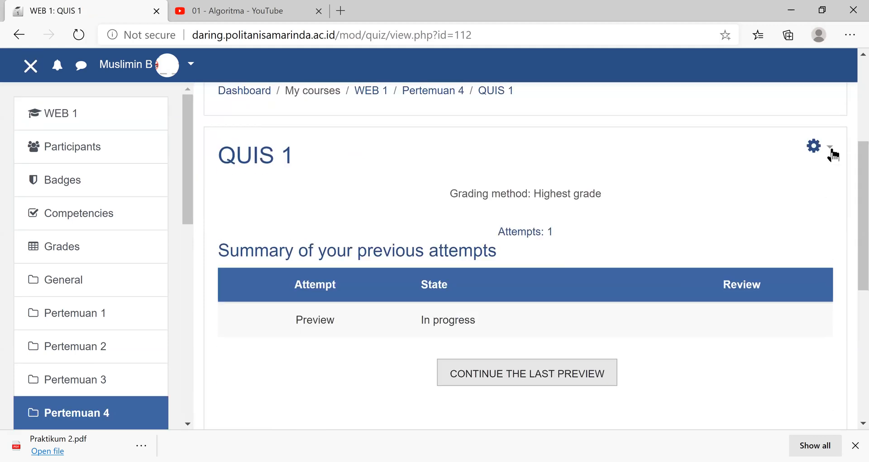
pyautogui.click(828, 147)
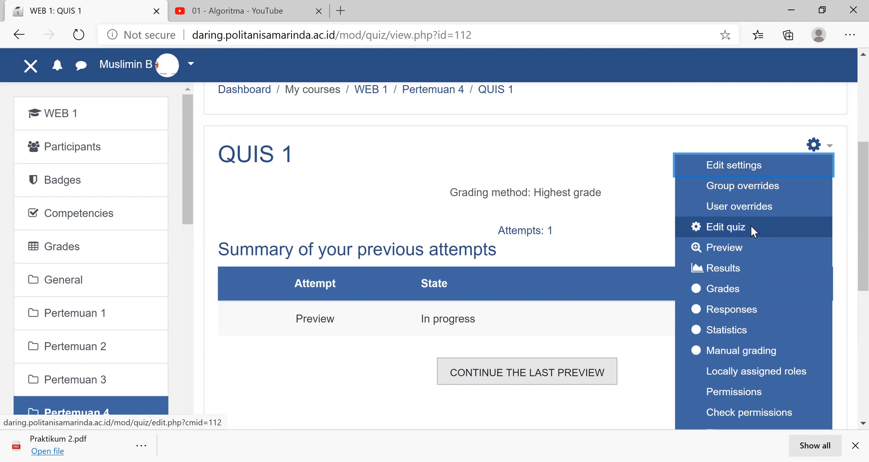
pyautogui.click(751, 227)
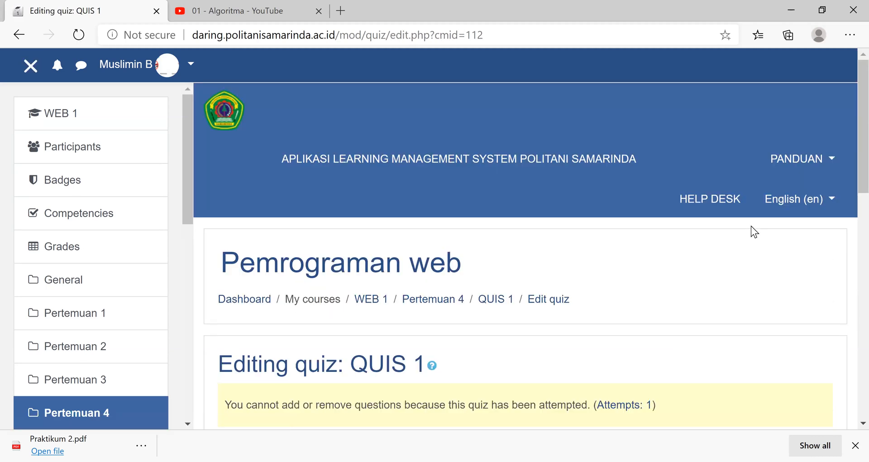
# - Set the maximum mark of both the algoritma and jaringan questions to 100.00, save the quiz's maximum grade, and check the marks
pyautogui.scroll(-10, 751, 226)
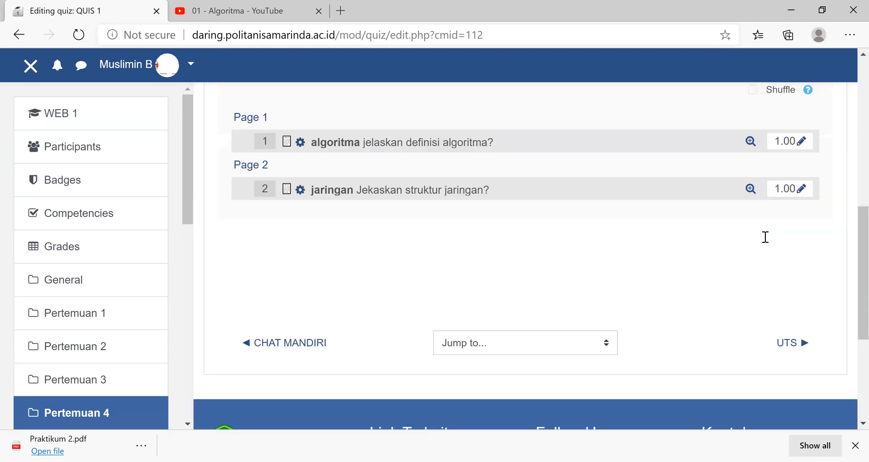
pyautogui.scroll(5, 767, 233)
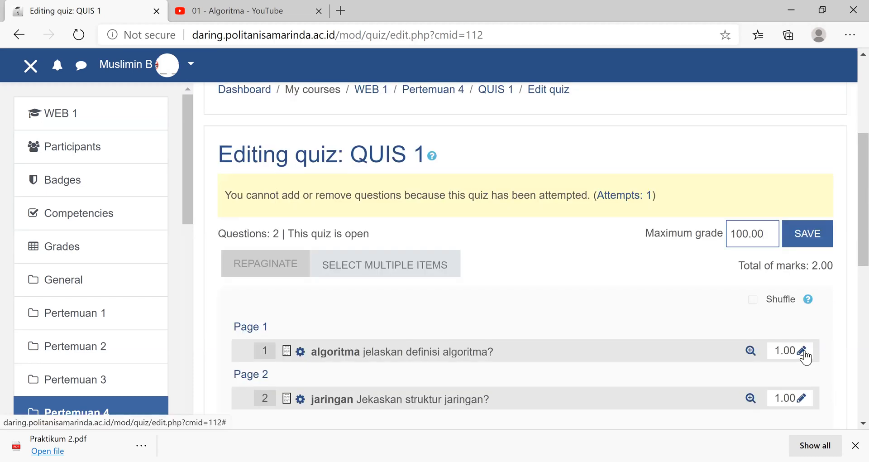
pyautogui.click(768, 351)
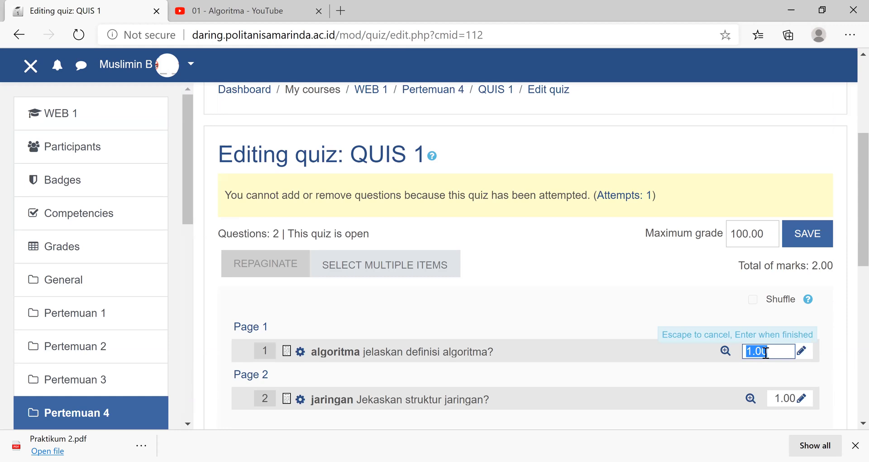
pyautogui.click(766, 353)
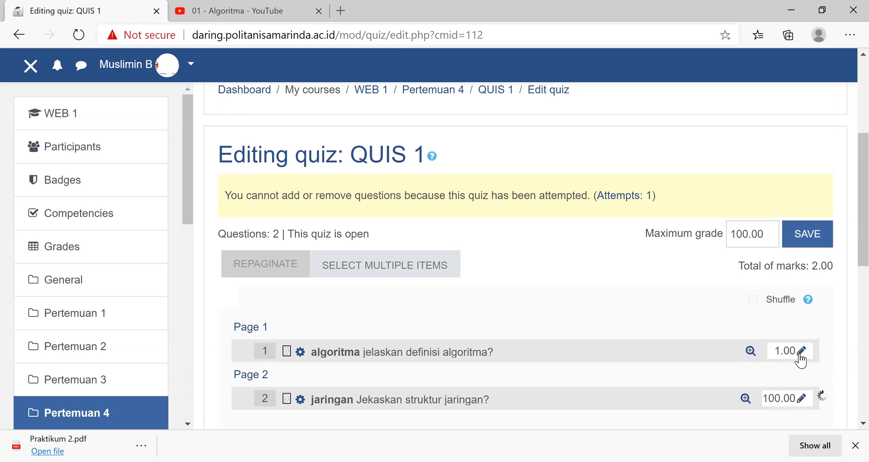
pyautogui.click(771, 355)
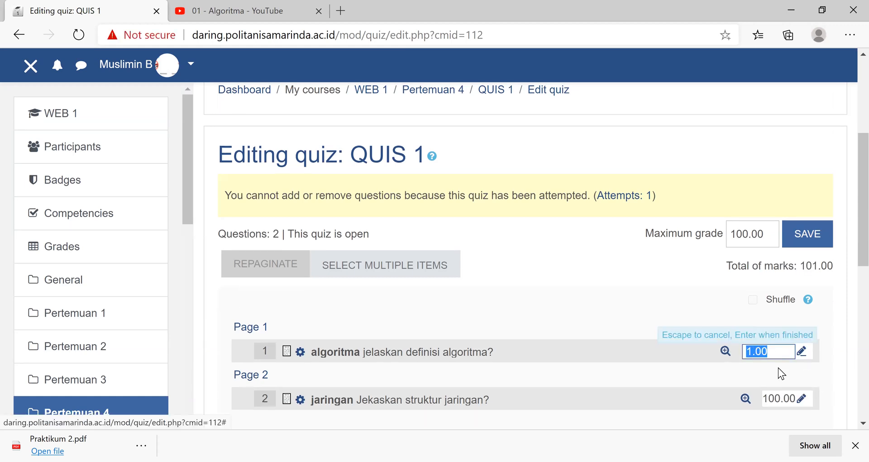
pyautogui.press('Left')
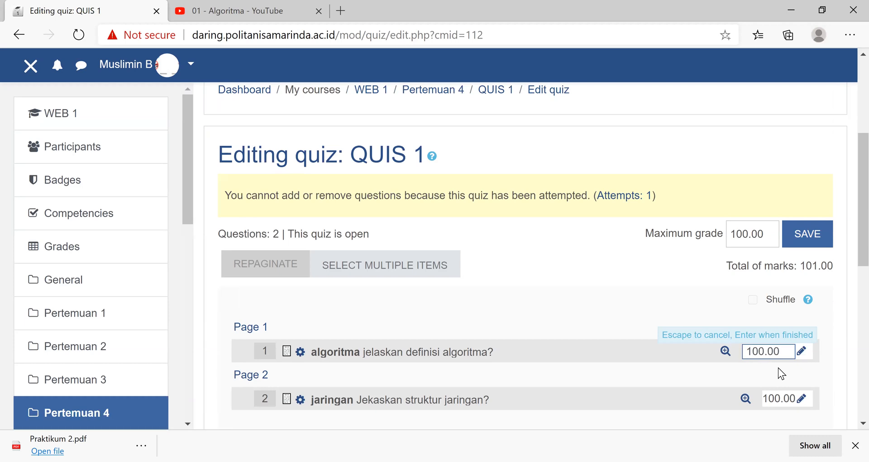
pyautogui.press('Return')
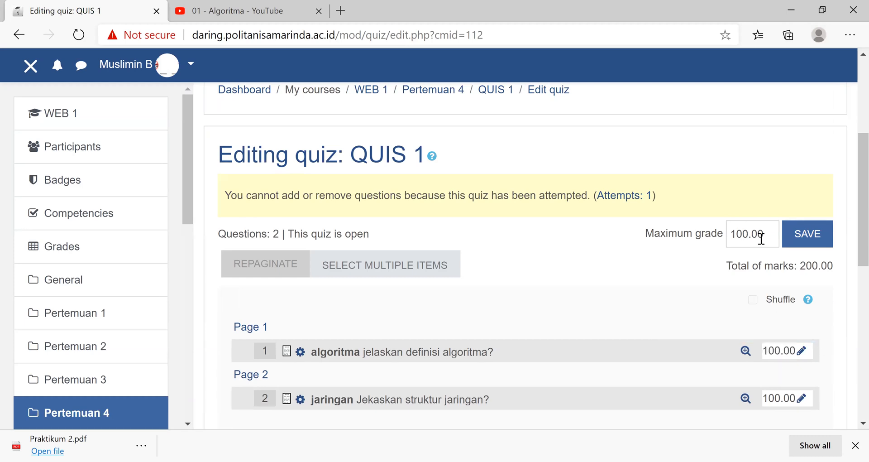
pyautogui.click(813, 233)
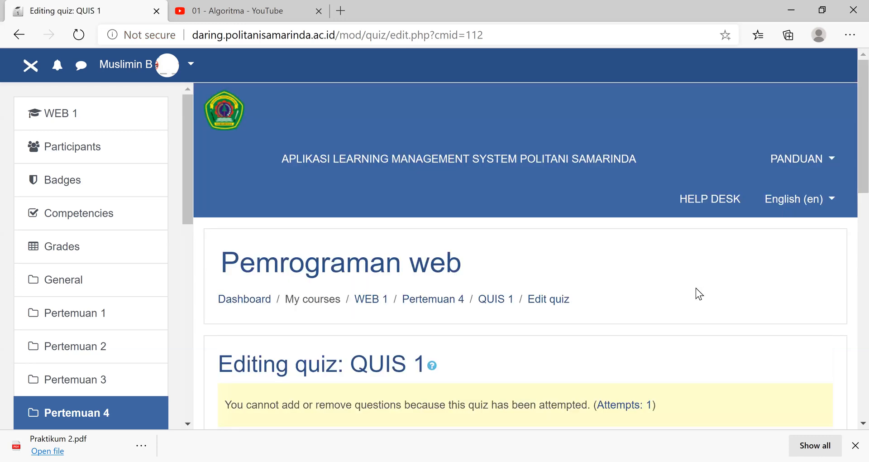
pyautogui.scroll(-4, 706, 299)
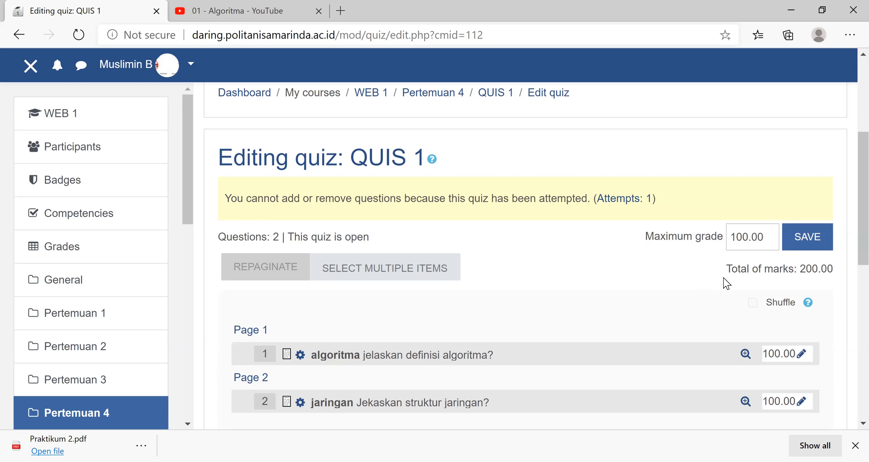
pyautogui.scroll(4, 672, 273)
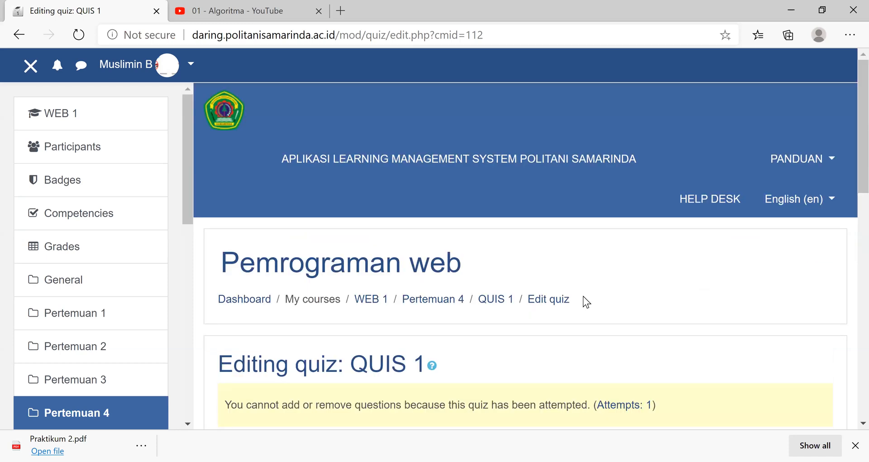
# - Go back to Pertemuan 4, reopen QUIS 1, and open its attempts report again
pyautogui.click(76, 417)
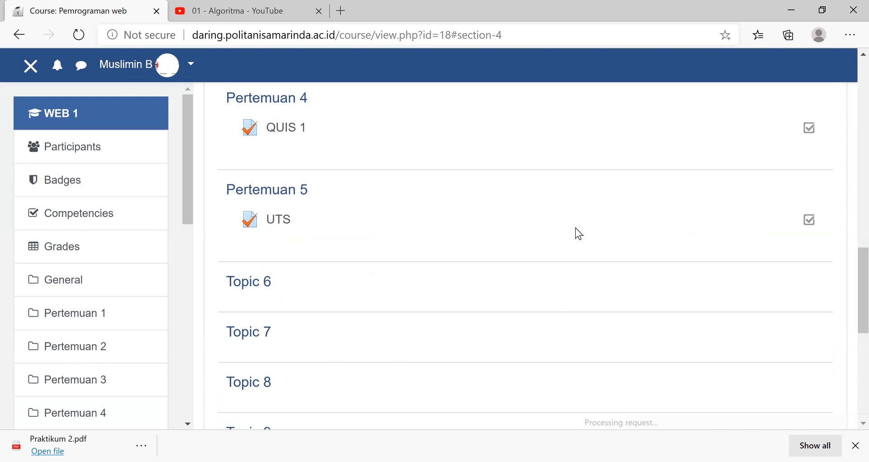
pyautogui.click(526, 237)
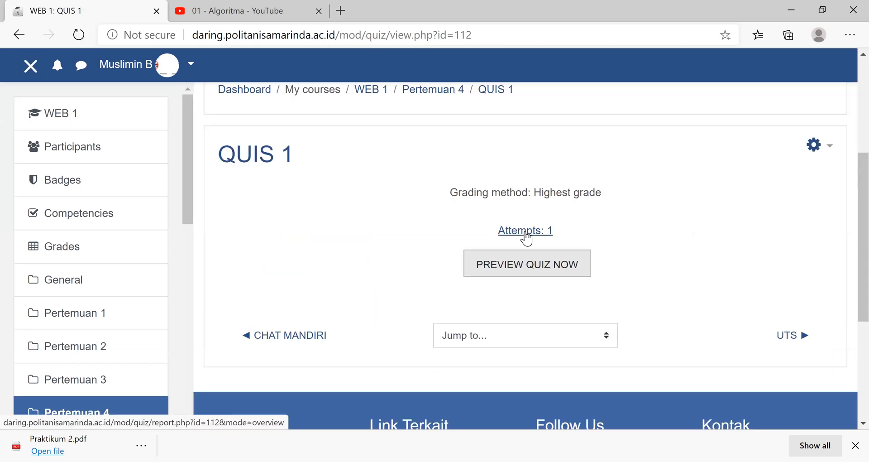
# - Open the attempts report of QUIS 1 and the review of the student's attempt
pyautogui.click(525, 231)
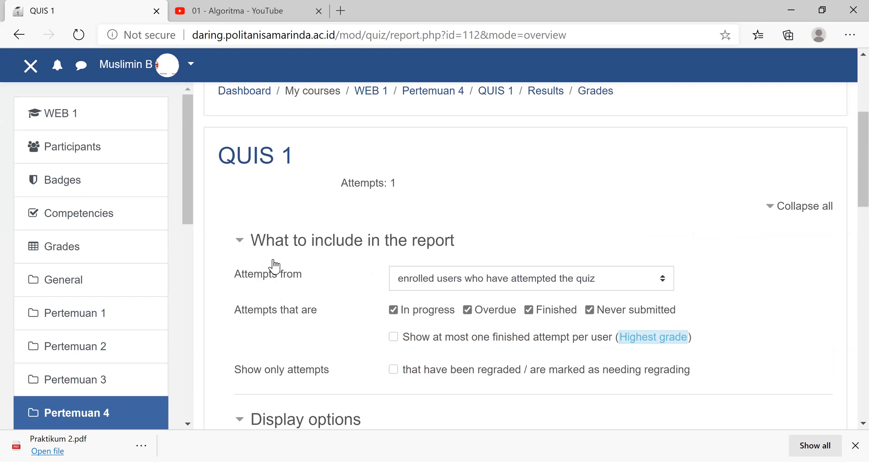
pyautogui.scroll(-5, 275, 266)
pyautogui.scroll(-4, 275, 264)
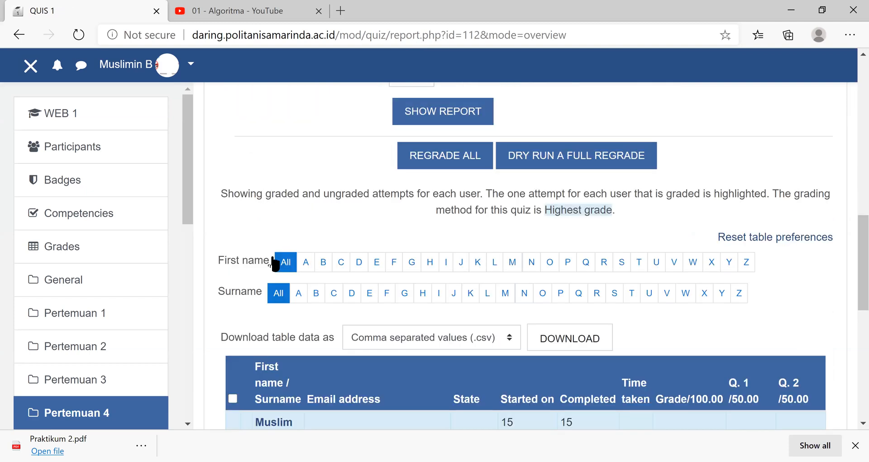
pyautogui.scroll(-5, 275, 262)
pyautogui.click(274, 259)
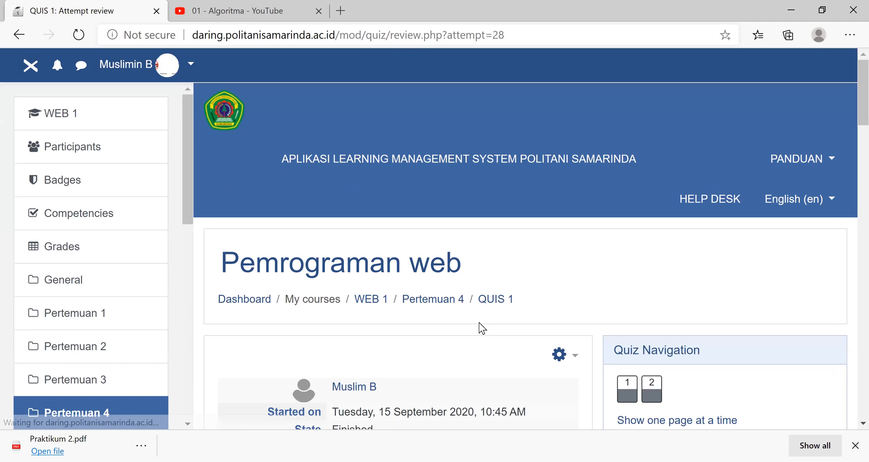
pyautogui.scroll(-10, 429, 221)
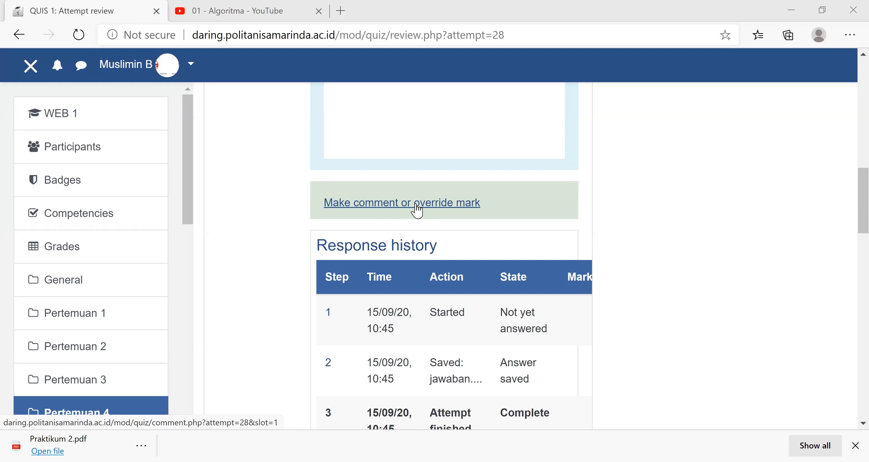
# - Manually grade question 1 of the attempt with a mark of 85, and enter an override mark for question 2
pyautogui.click(417, 210)
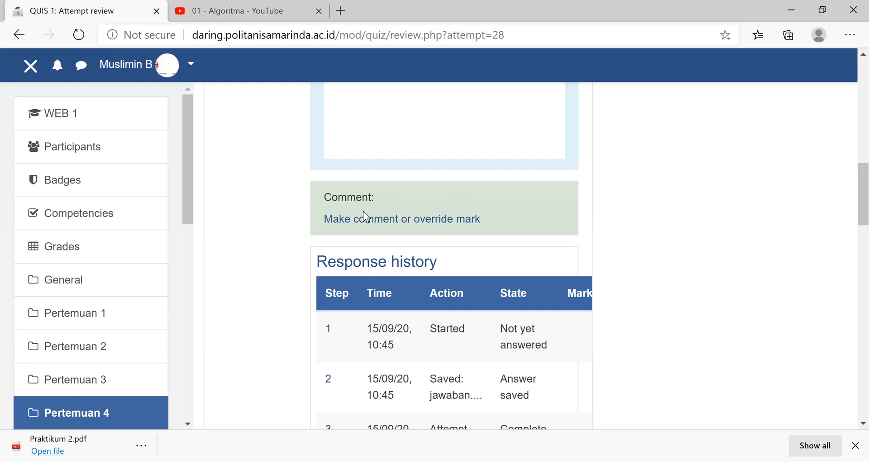
pyautogui.scroll(1, 364, 211)
pyautogui.scroll(-8, 368, 218)
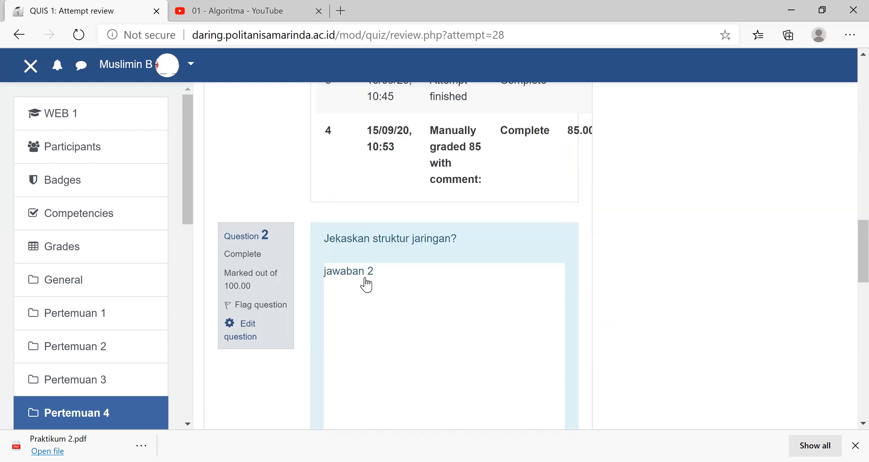
pyautogui.scroll(-5, 367, 284)
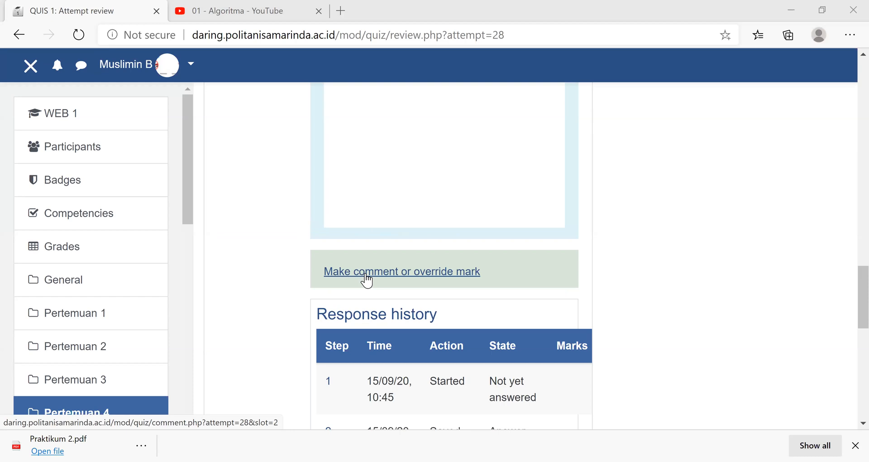
pyautogui.click(367, 276)
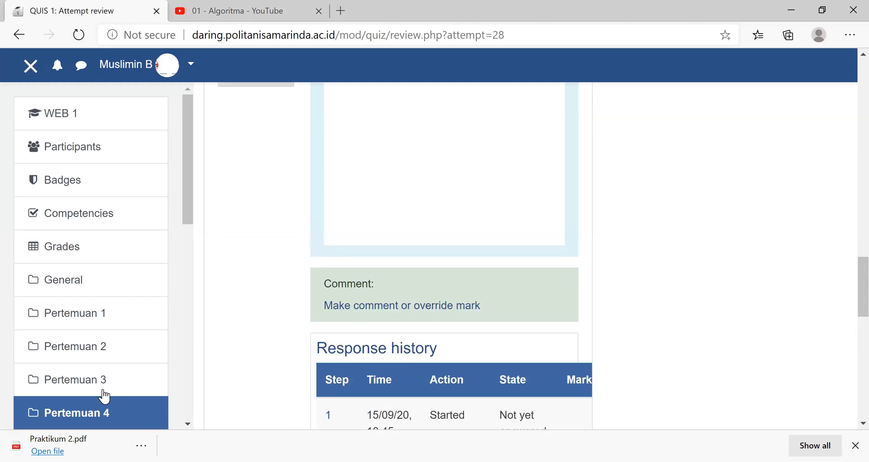
# - Return to Pertemuan 4 and reopen the QUIS 1 page
pyautogui.click(85, 412)
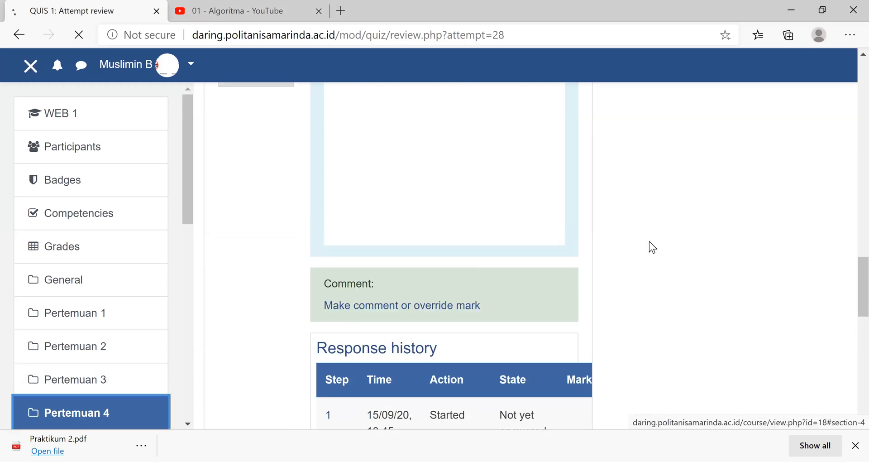
pyautogui.click(288, 133)
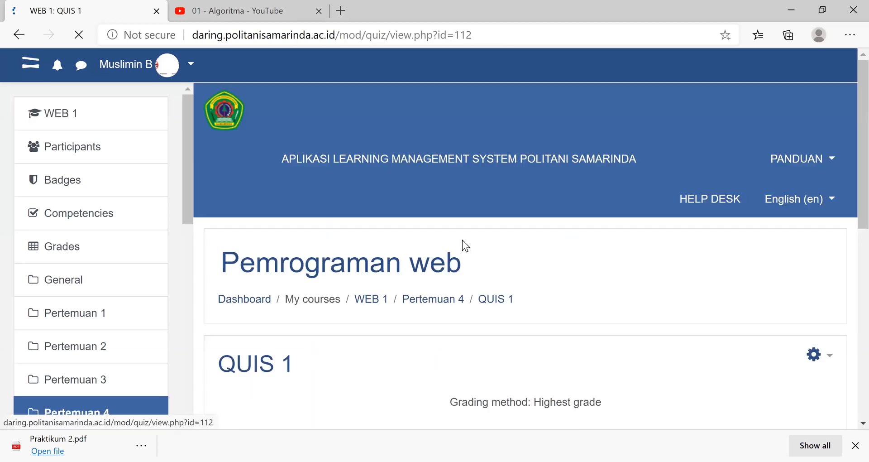
pyautogui.scroll(-5, 489, 260)
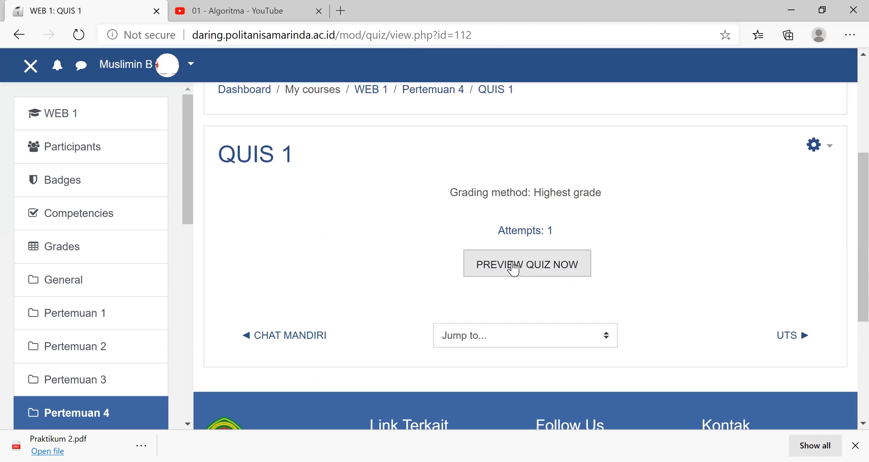
pyautogui.click(512, 267)
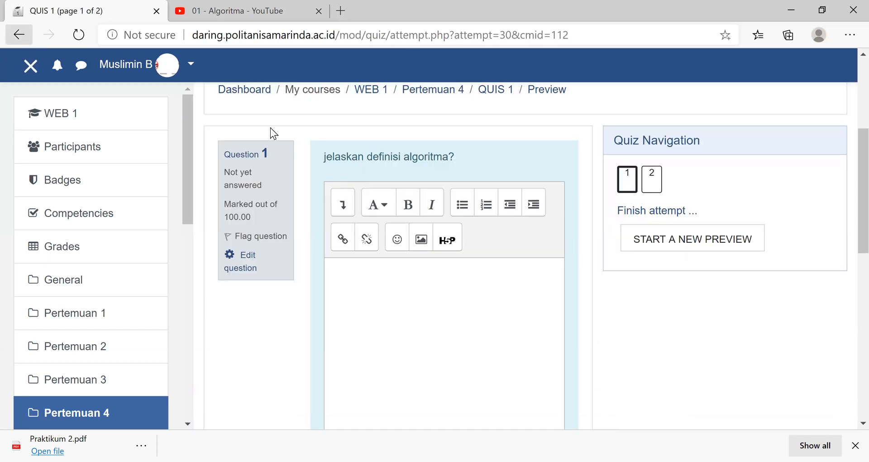
pyautogui.scroll(-4, 105, 77)
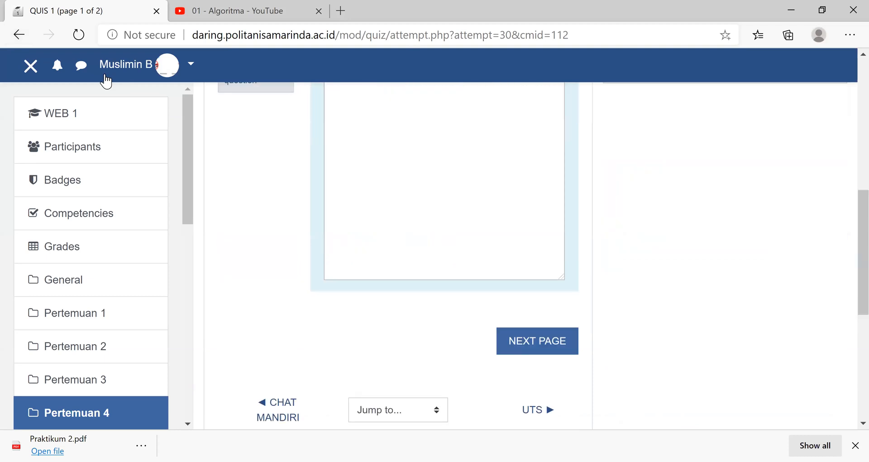
pyautogui.click(19, 35)
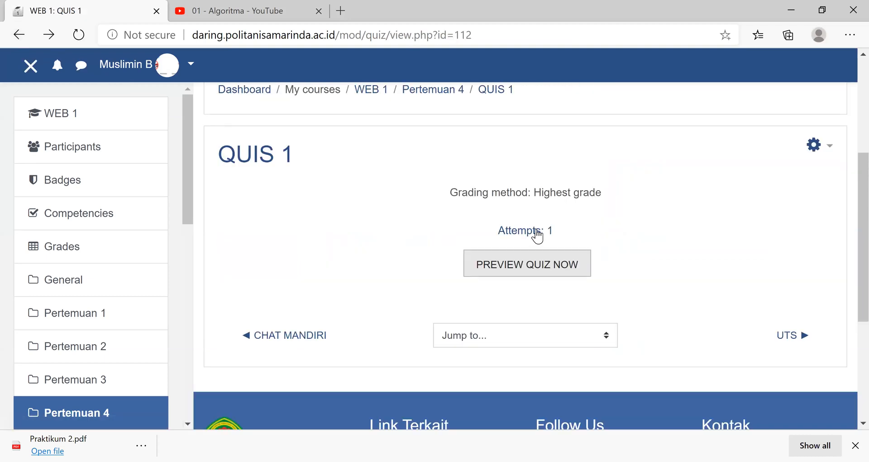
# - Open the QUIS 1 attempts report and examine the student's total grade, per-question marks and the grade-range chart
pyautogui.click(543, 231)
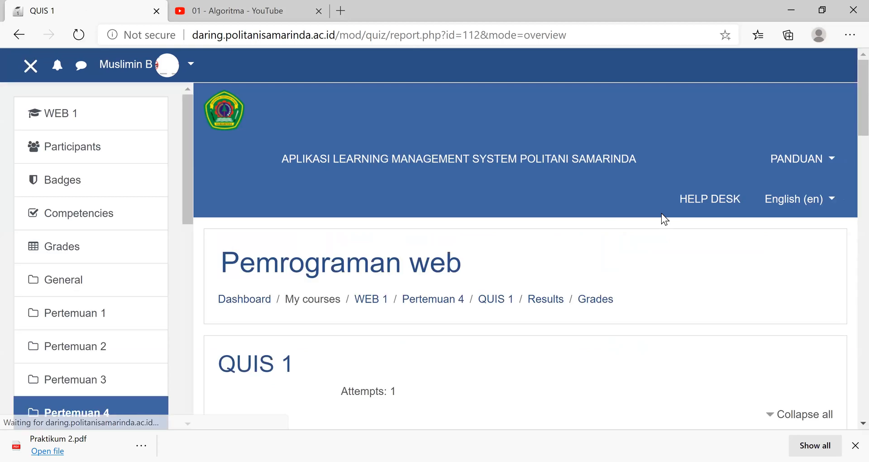
pyautogui.scroll(-8, 662, 218)
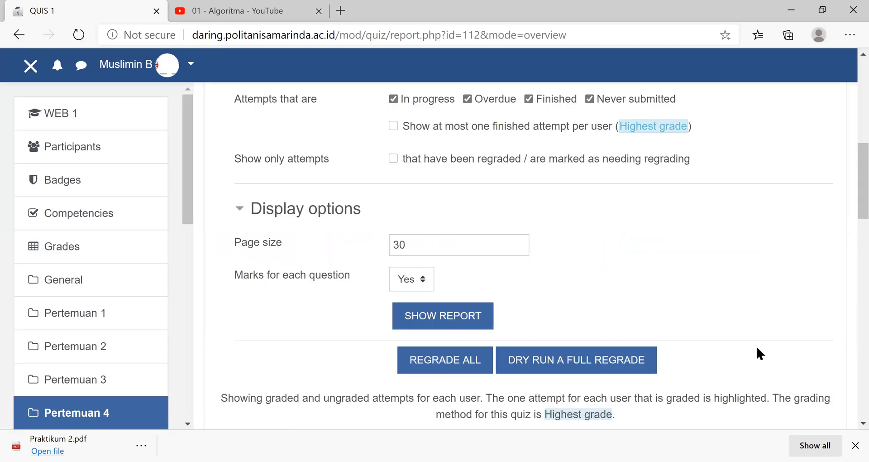
pyautogui.scroll(-5, 772, 309)
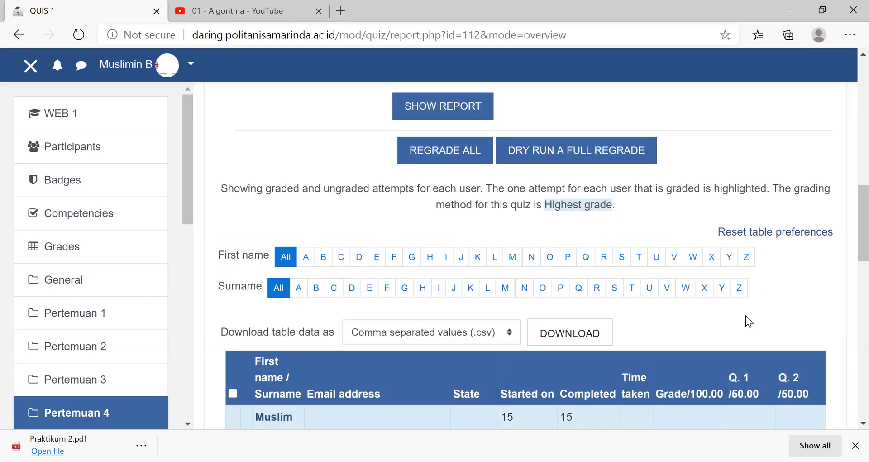
pyautogui.scroll(-4, 765, 196)
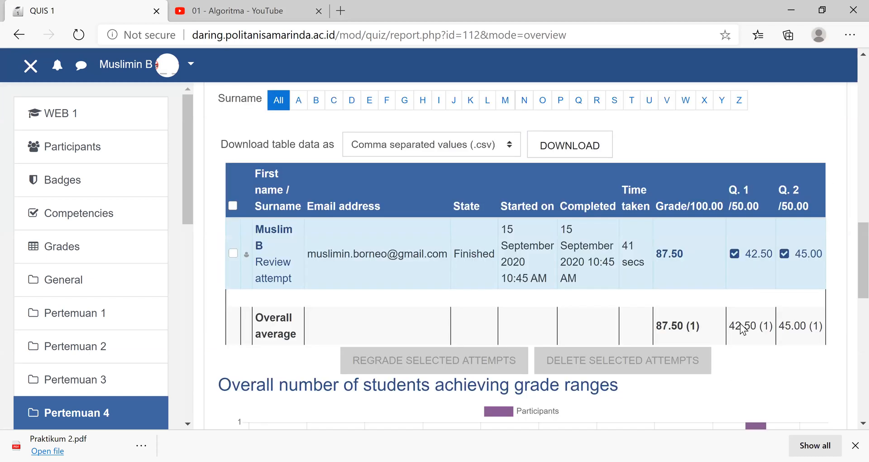
pyautogui.scroll(-1, 785, 368)
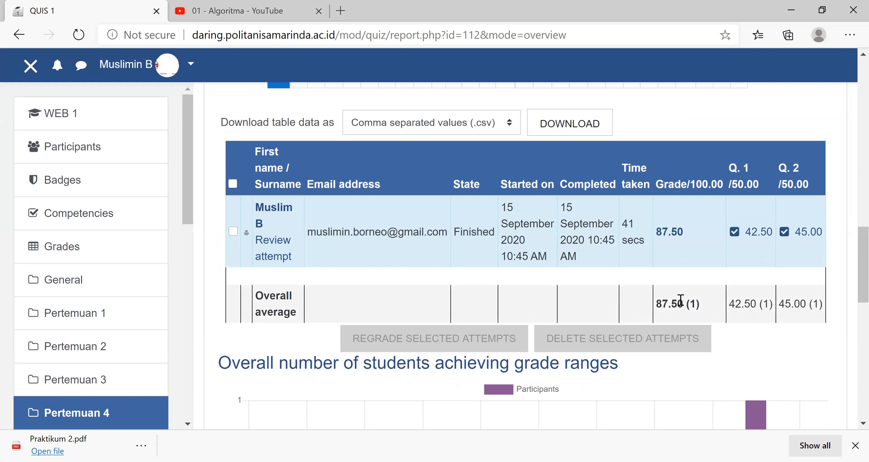
pyautogui.scroll(-2, 674, 300)
pyautogui.scroll(2, 675, 300)
# - Open the WEB 1 course grades and view the student's user report with the weights and contributions of each grade item
pyautogui.click(49, 121)
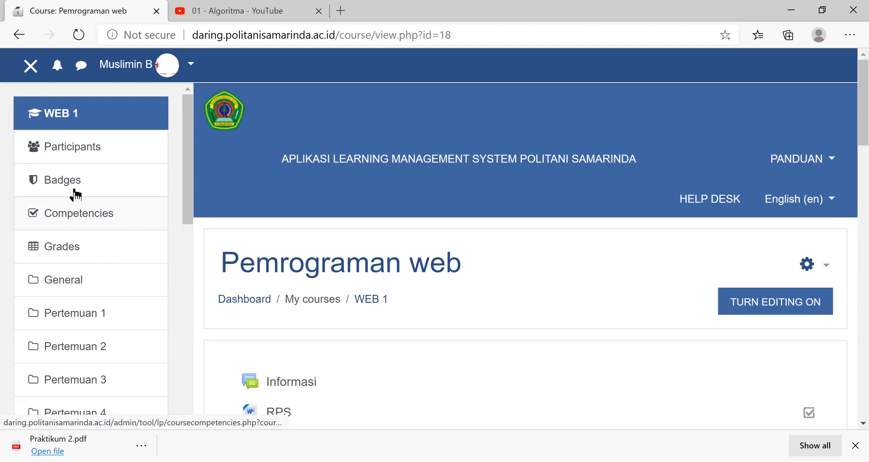
pyautogui.click(72, 257)
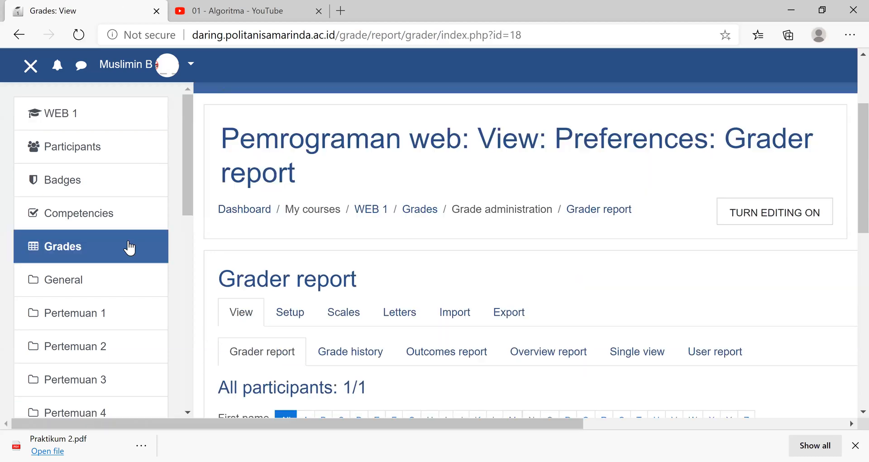
pyautogui.scroll(-5, 324, 312)
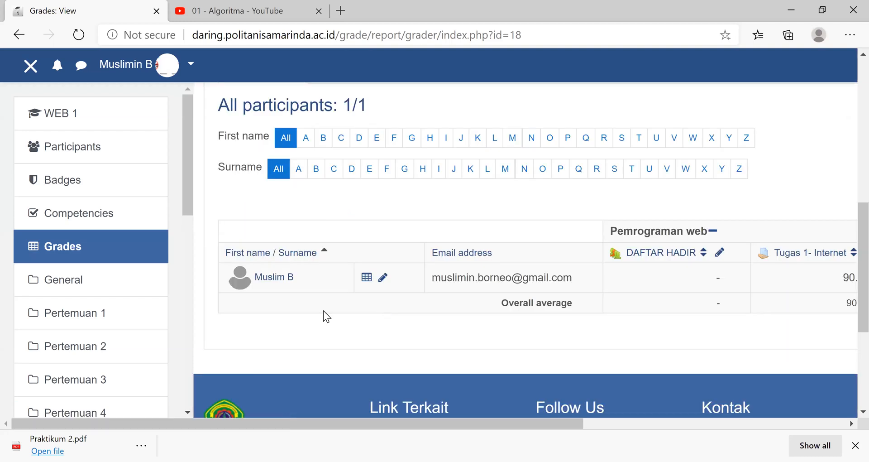
pyautogui.click(367, 279)
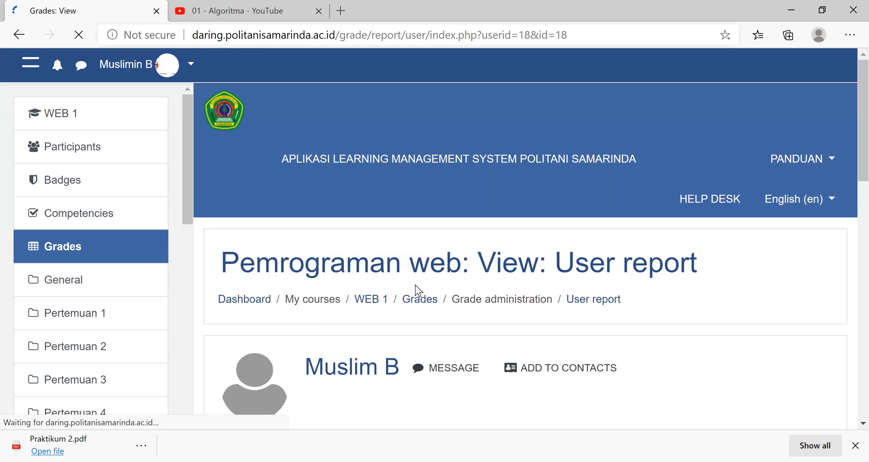
pyautogui.scroll(-4, 314, 267)
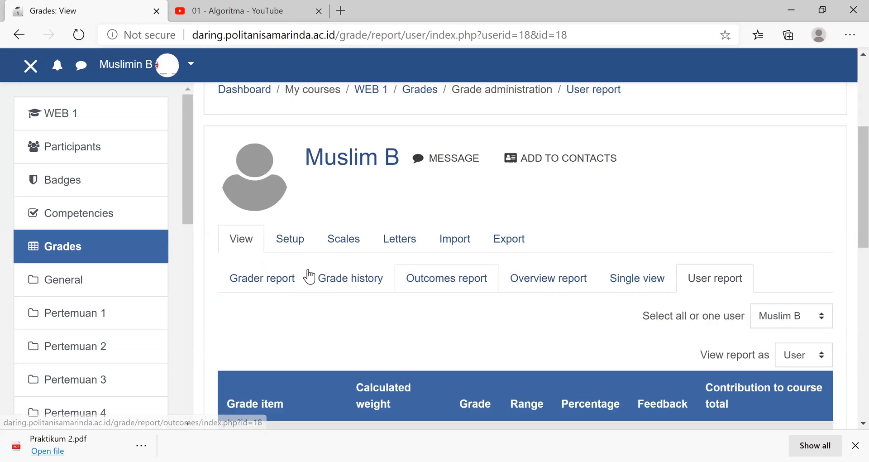
pyautogui.scroll(-4, 296, 275)
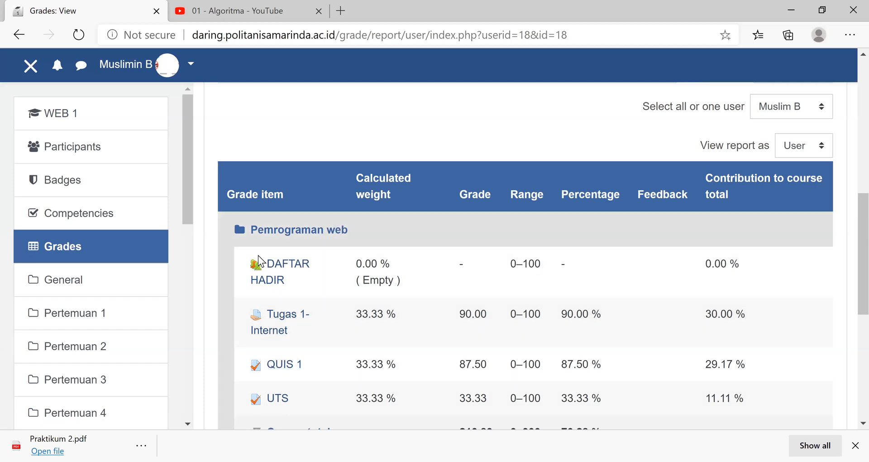
# - Go to the gradebook setup and open the calculation of the course total for editing
pyautogui.scroll(3, 286, 248)
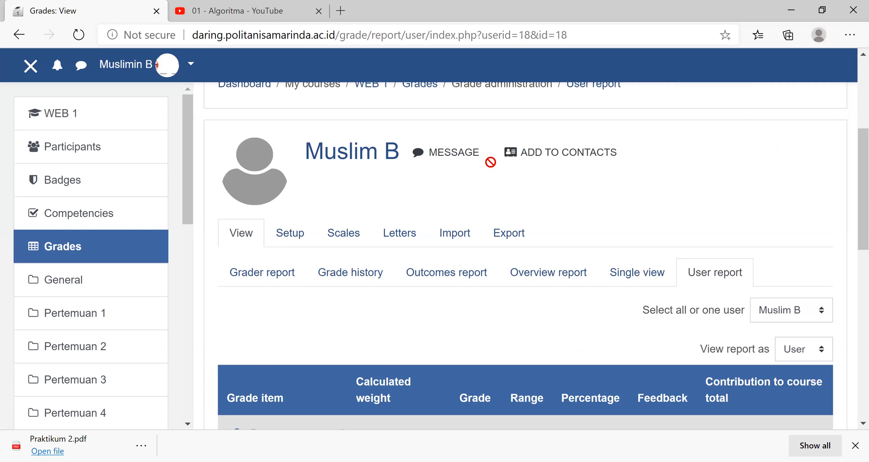
pyautogui.scroll(-5, 489, 163)
pyautogui.scroll(-2, 499, 257)
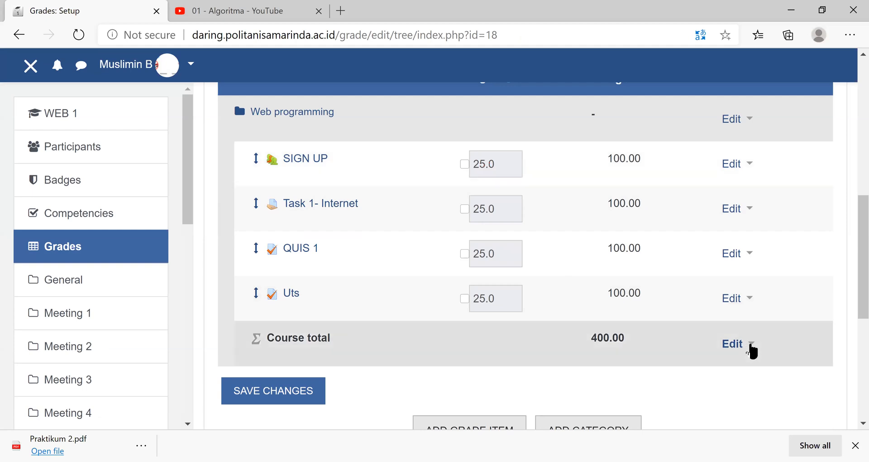
pyautogui.click(751, 345)
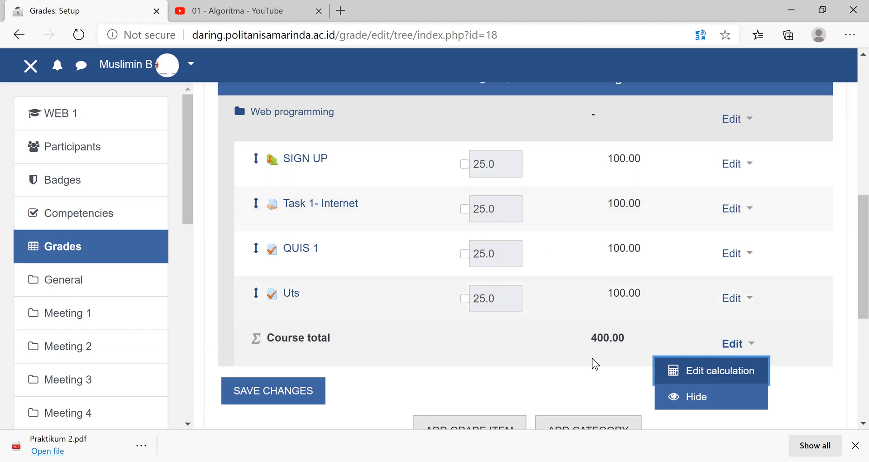
pyautogui.click(698, 377)
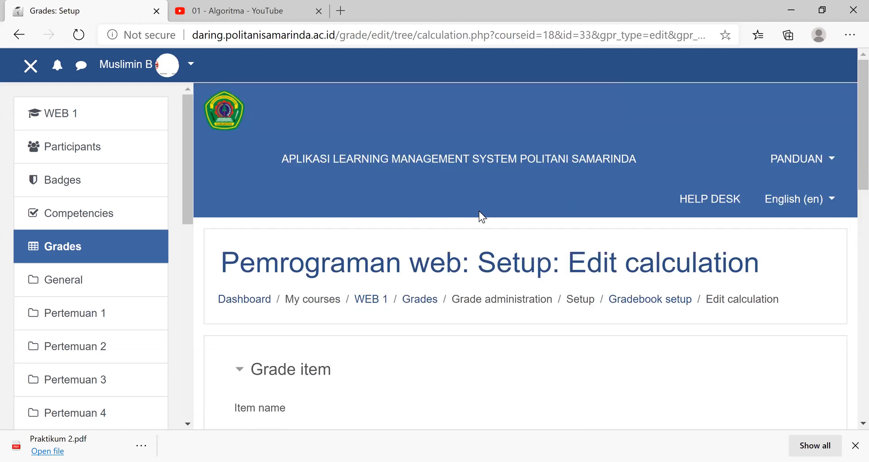
# - Assign ID numbers 1 to DAFTAR HADIR, 2 to Tugas 1- Internet, 3 to QUIS 1 and 4 to UTS, and add them
pyautogui.scroll(-7, 479, 211)
pyautogui.click(404, 245)
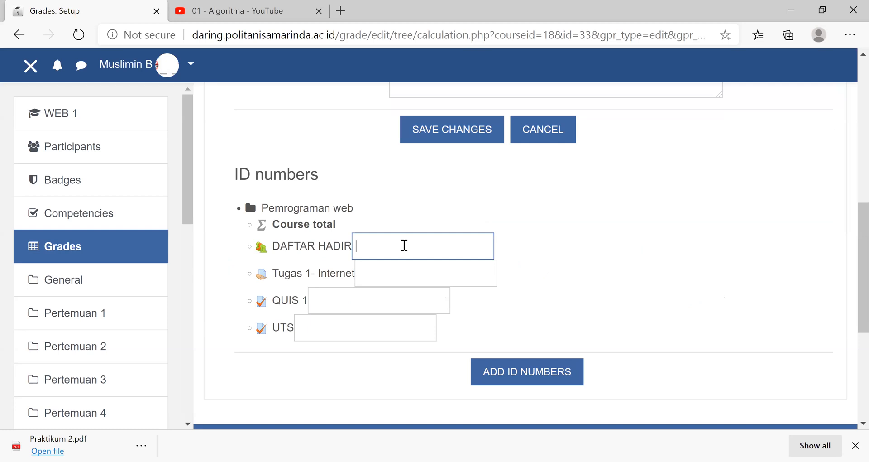
pyautogui.click(391, 270)
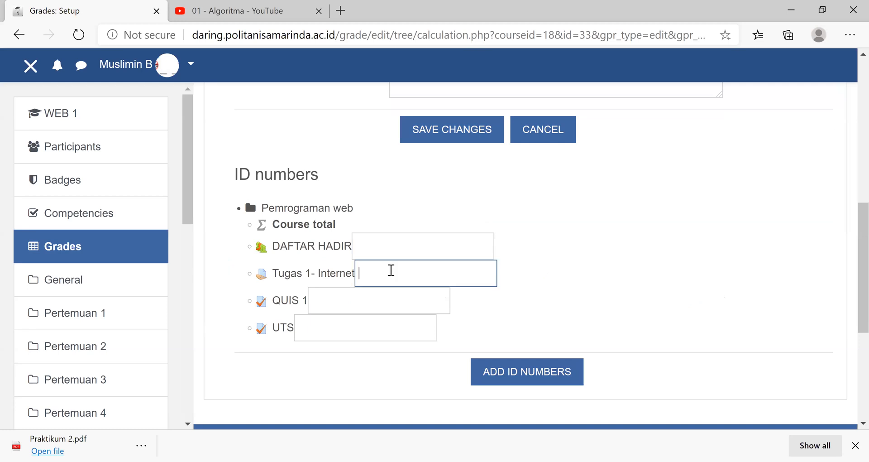
pyautogui.click(388, 246)
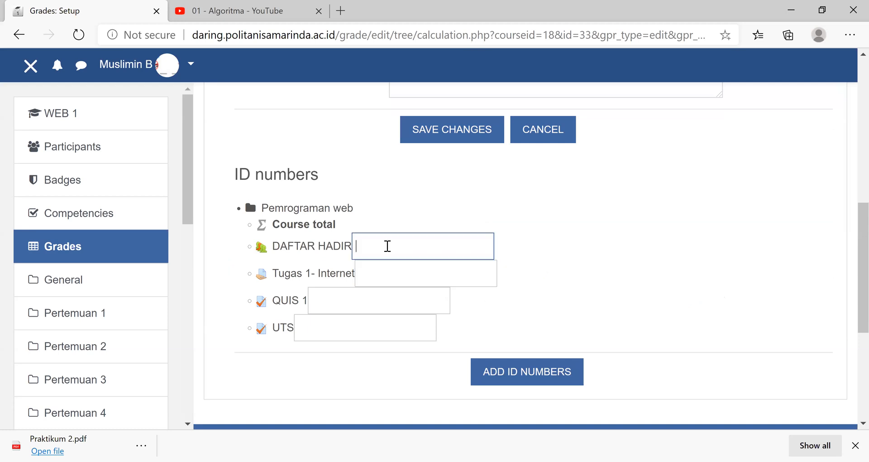
pyautogui.write('1')
pyautogui.click(382, 273)
pyautogui.write('2')
pyautogui.click(348, 304)
pyautogui.write('3')
pyautogui.click(346, 328)
pyautogui.write('4')
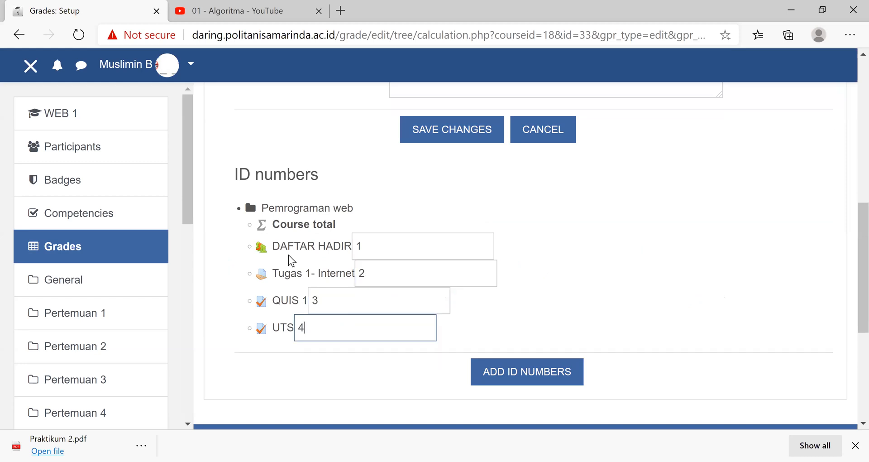
pyautogui.click(531, 382)
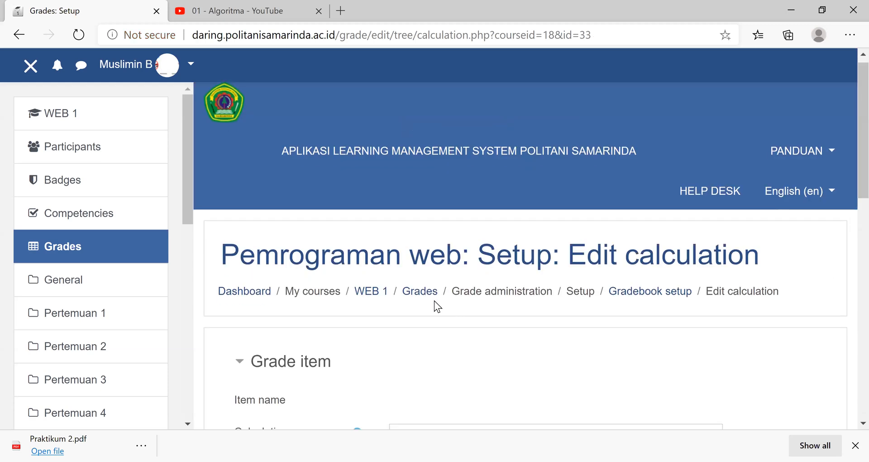
pyautogui.scroll(-4, 644, 203)
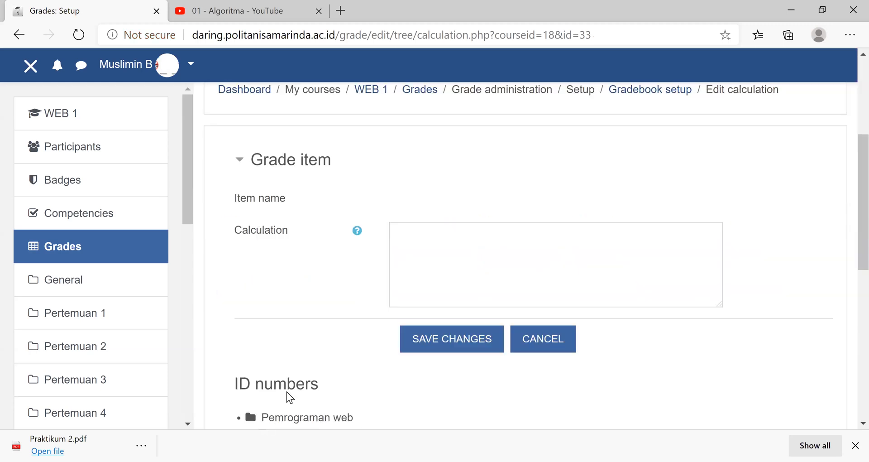
pyautogui.scroll(-4, 316, 325)
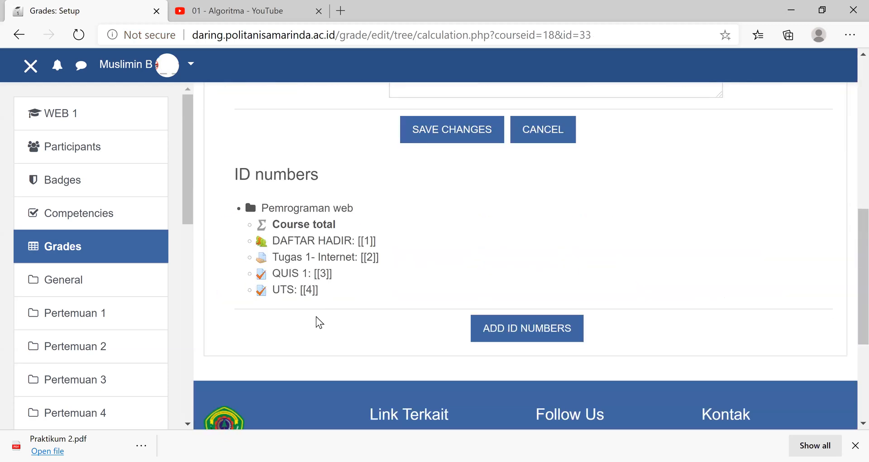
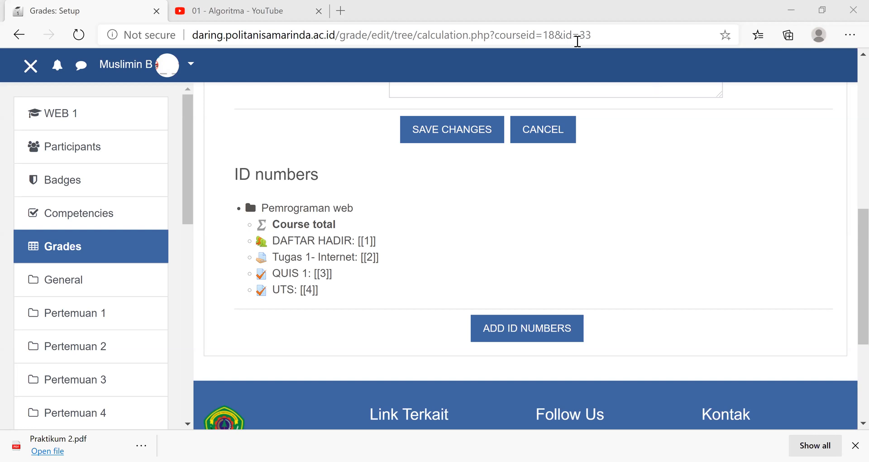
# - Switch to the Rumus Akumulasi file in Notepad and review the five-item SUM formula against the listed grade percentages
pyautogui.hotkey('alt', 'Tab')
pyautogui.click(67, 55)
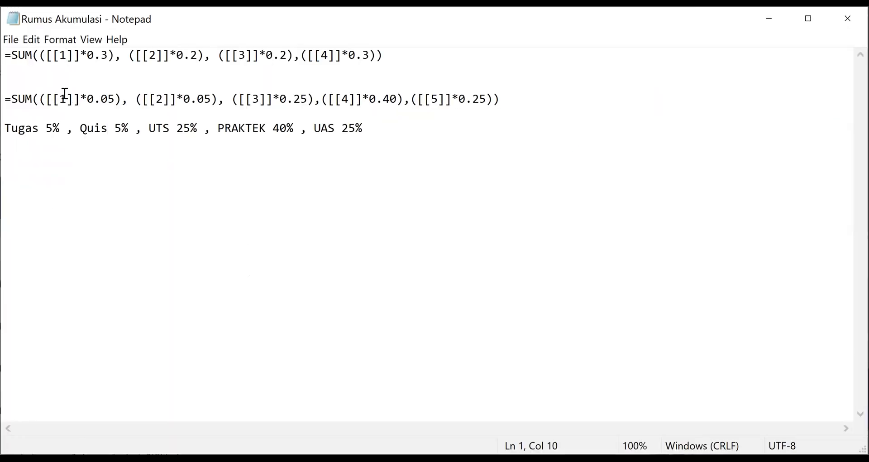
pyautogui.click(257, 97)
pyautogui.click(339, 101)
pyautogui.click(439, 93)
pyautogui.click(59, 125)
pyautogui.click(113, 114)
pyautogui.click(275, 127)
pyautogui.click(496, 96)
pyautogui.keyDown('shift'); pyautogui.click(259, 99); pyautogui.keyUp('shift')
pyautogui.hotkey('shift', 'Home')
pyautogui.click(302, 199)
# - Copy the formula =SUM(([[1]]*0.05), ([[2]]*0.05), ([[3]]*0.25),([[4]]*0.40),([[5]]*0.25)) from Notepad into the course total's Calculation field in the browser
pyautogui.moveTo(516, 98); pyautogui.dragTo(3, 96)
pyautogui.hotkey('ctrl', 'c')
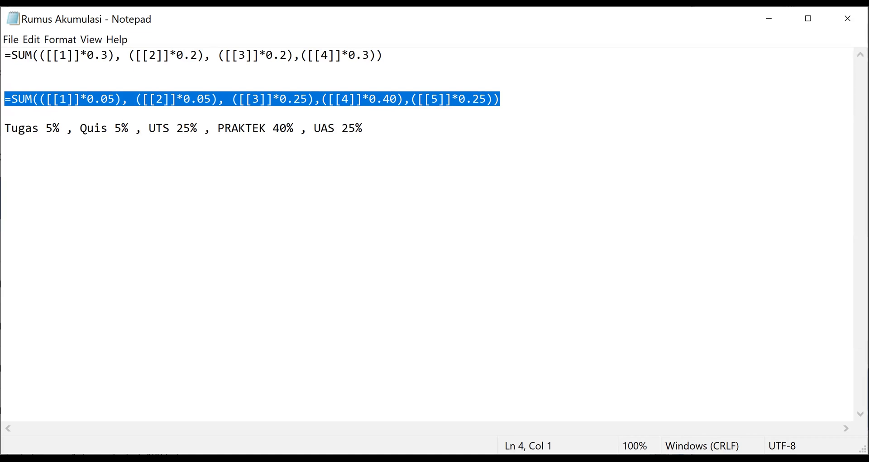
pyautogui.hotkey('alt', 'Tab')
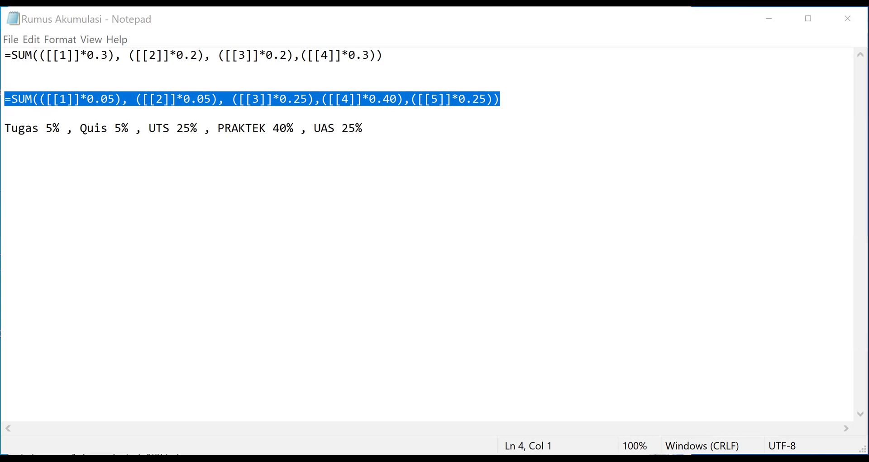
pyautogui.hotkey('alt', 'Tab')
pyautogui.scroll(2, 450, 231)
pyautogui.click(489, 253)
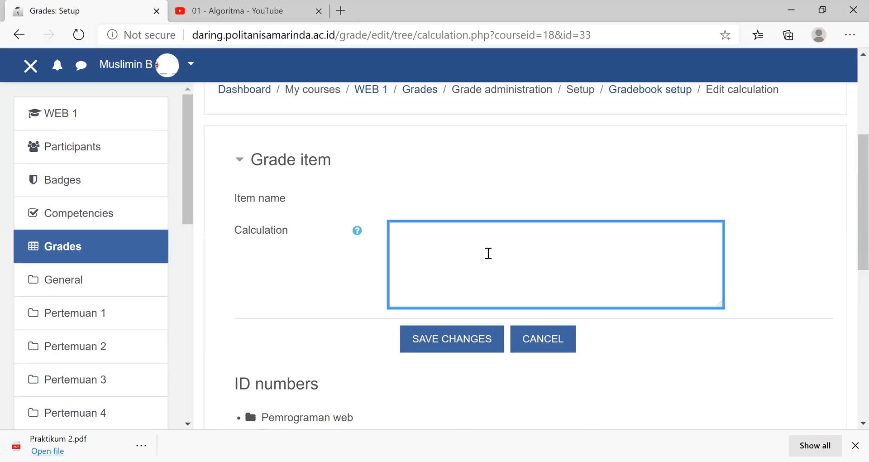
pyautogui.hotkey('ctrl', 'v')
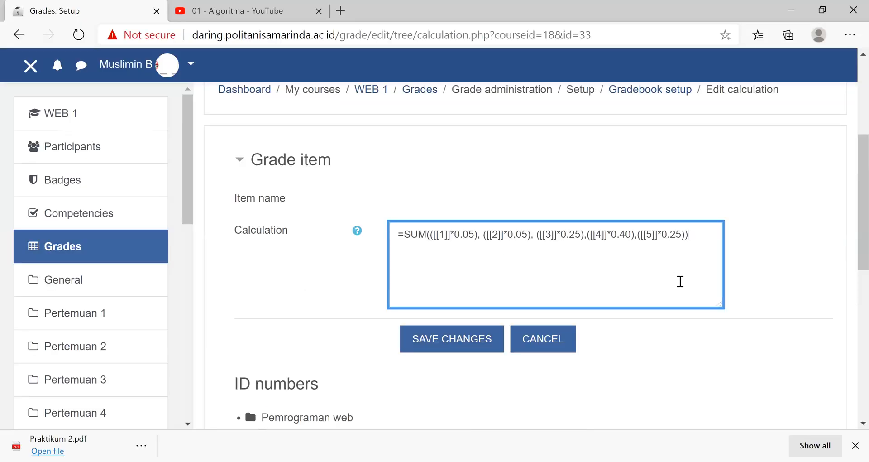
# - Compare the item references in the calculation formula with the ID numbers assigned to the grade items
pyautogui.scroll(-5, 394, 283)
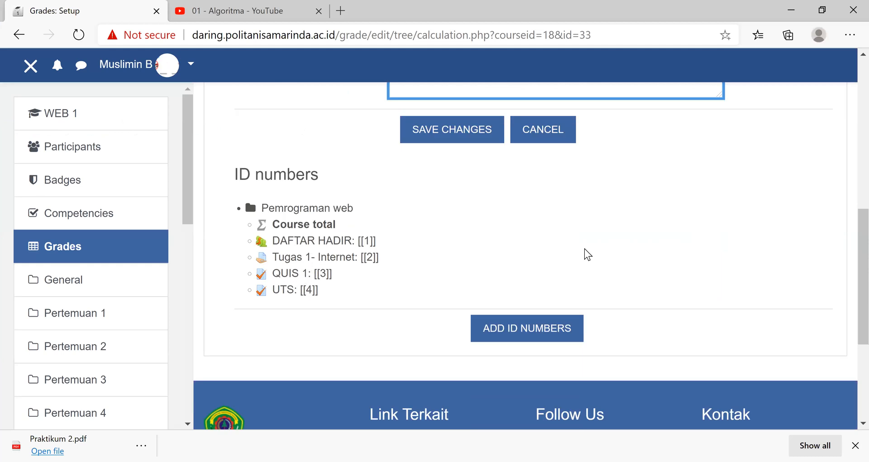
pyautogui.scroll(2, 551, 245)
pyautogui.scroll(3, 394, 235)
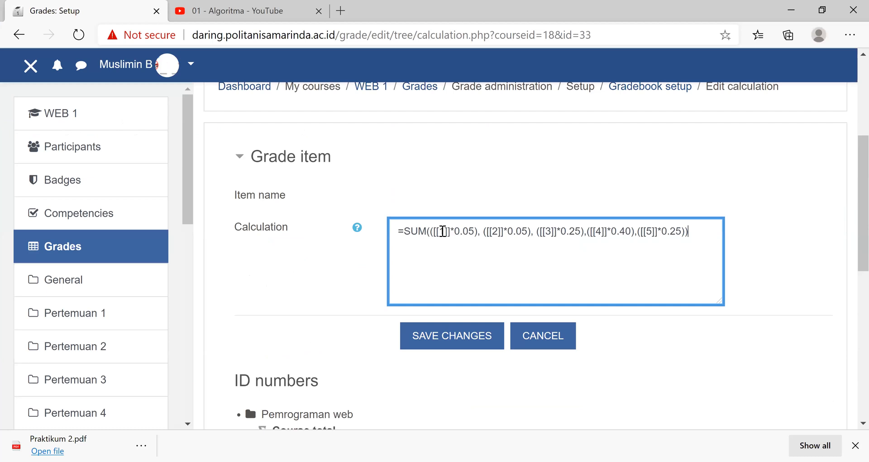
pyautogui.click(493, 233)
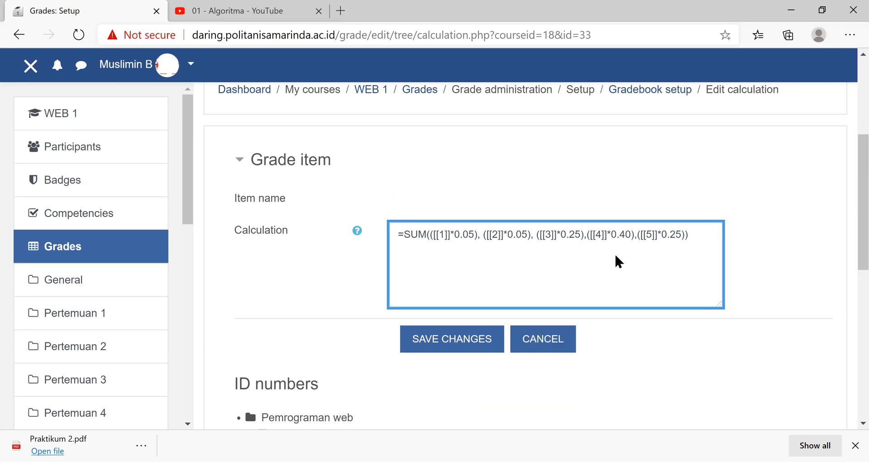
pyautogui.scroll(-5, 360, 282)
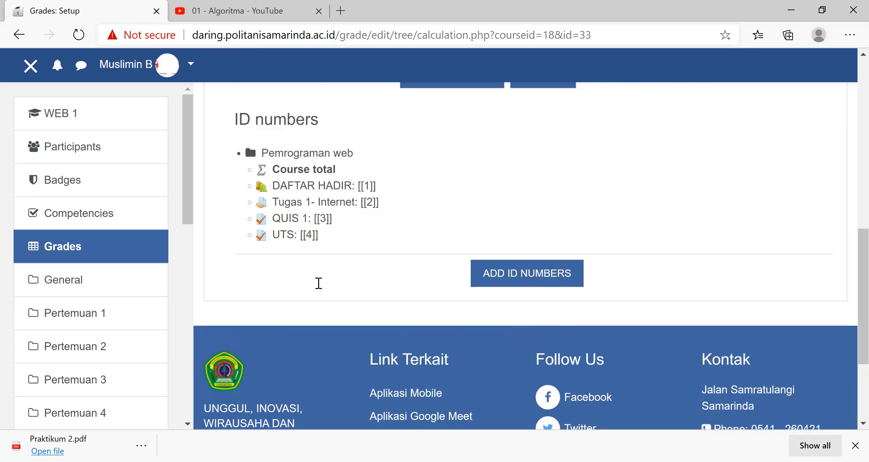
pyautogui.scroll(1, 312, 312)
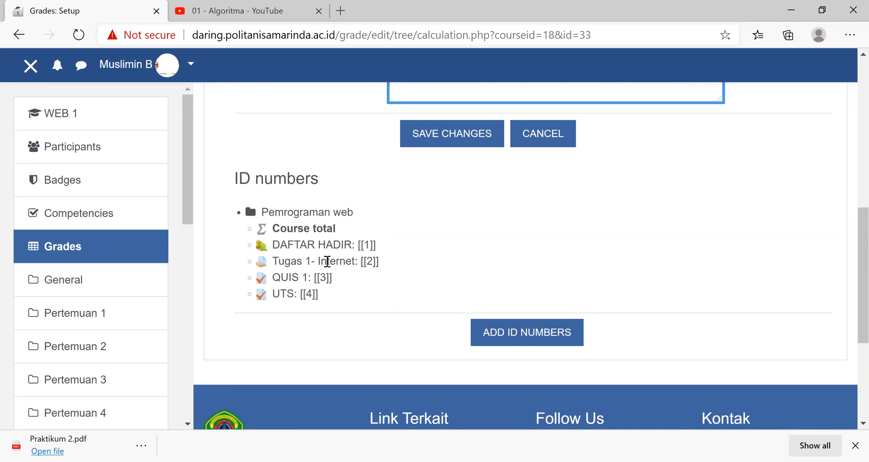
pyautogui.scroll(3, 324, 321)
pyautogui.scroll(-3, 324, 322)
pyautogui.scroll(5, 842, 254)
# - Clear the formula from the Calculation field and cancel editing the calculation
pyautogui.moveTo(690, 238); pyautogui.dragTo(367, 248)
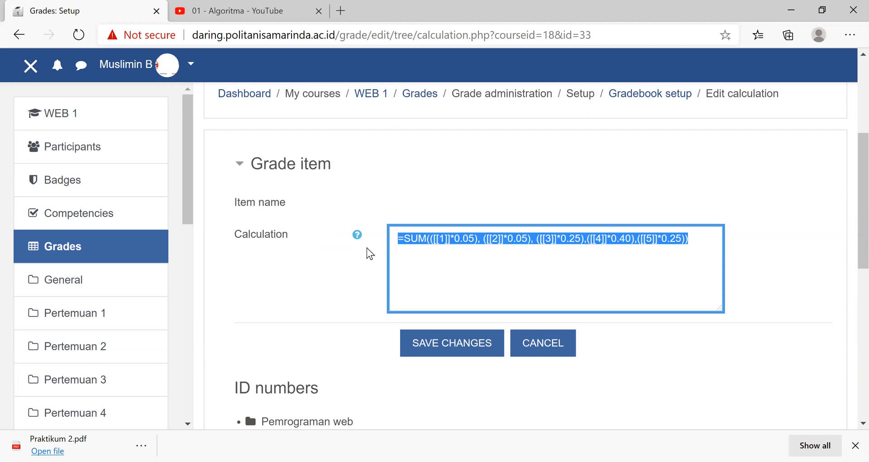
pyautogui.press('BackSpace')
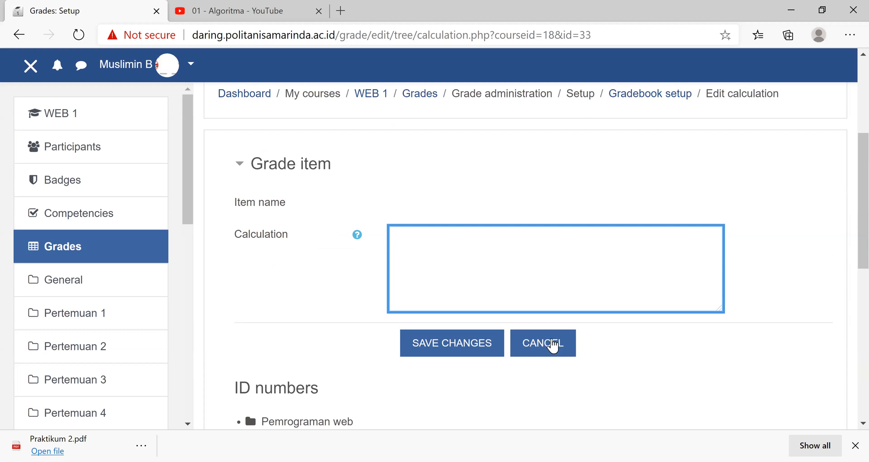
pyautogui.click(553, 345)
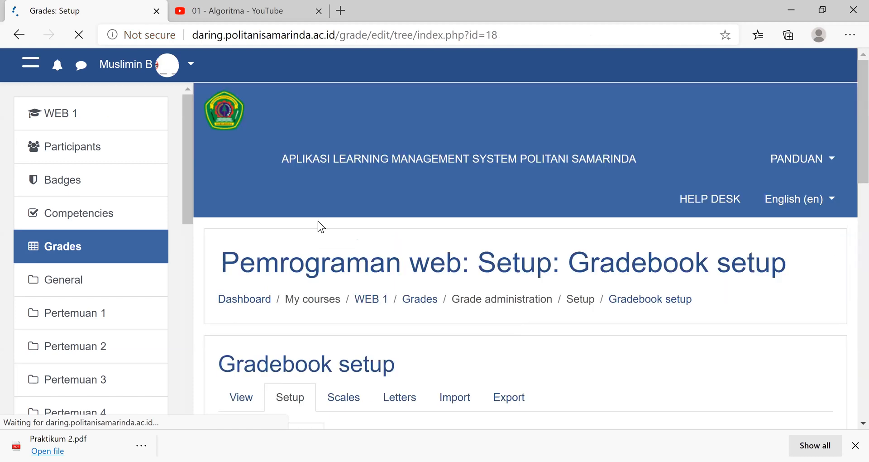
# - Enable manual weights for the attendance, Task 1 - Internet, QUIS 1 and UTS items in the gradebook setup
pyautogui.scroll(-7, 317, 221)
pyautogui.click(465, 164)
pyautogui.click(464, 209)
pyautogui.click(464, 253)
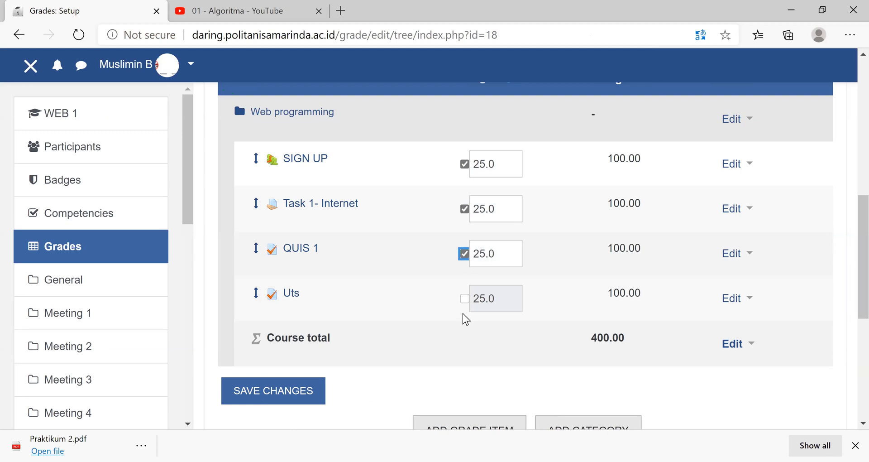
pyautogui.click(464, 298)
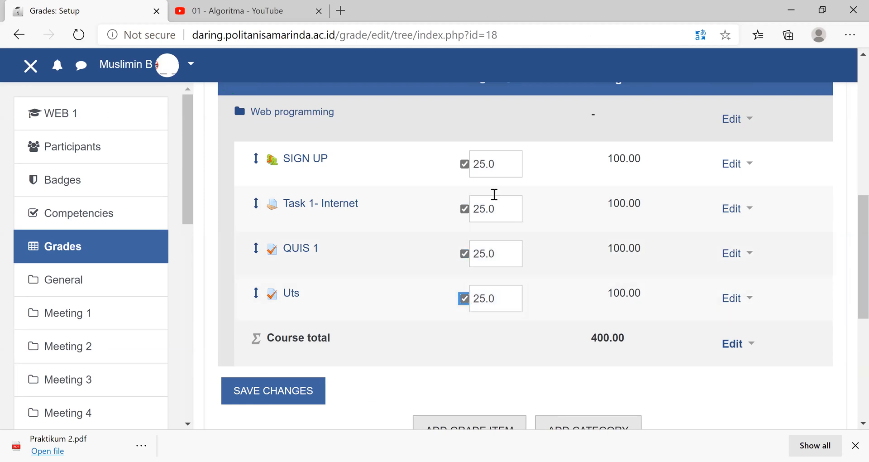
# - Open the course total's calculation form, discarding the unsaved weight changes, and return to the gradebook setup
pyautogui.click(750, 348)
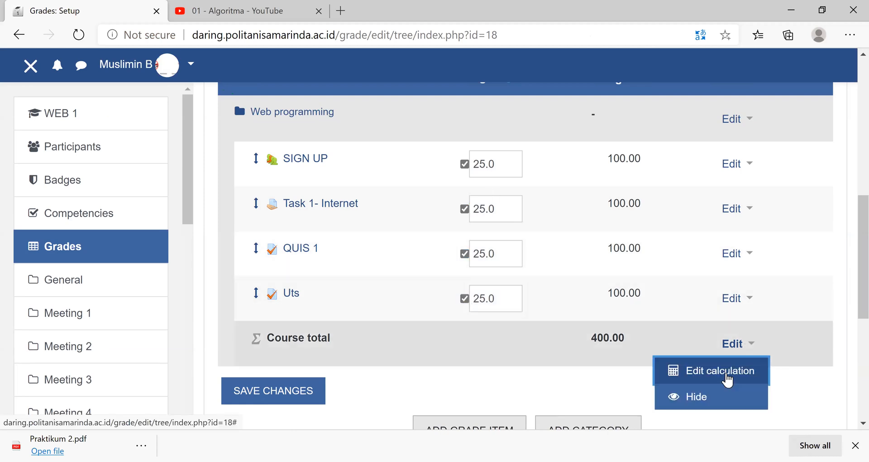
pyautogui.click(727, 379)
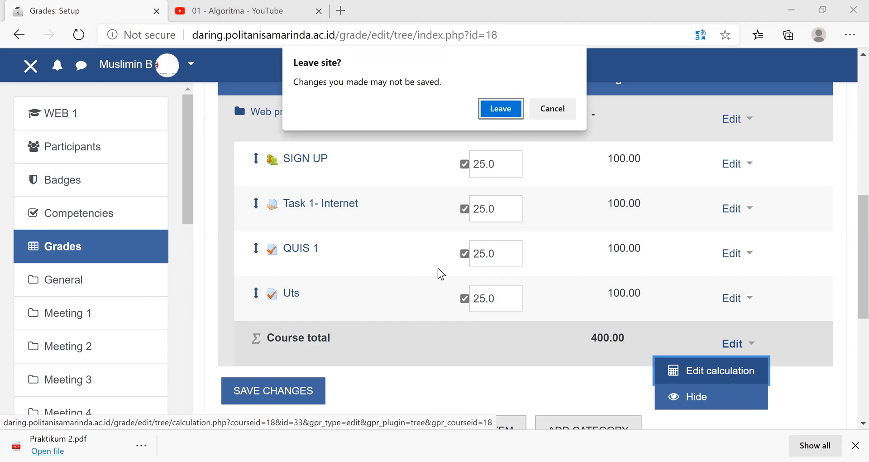
pyautogui.press('Return')
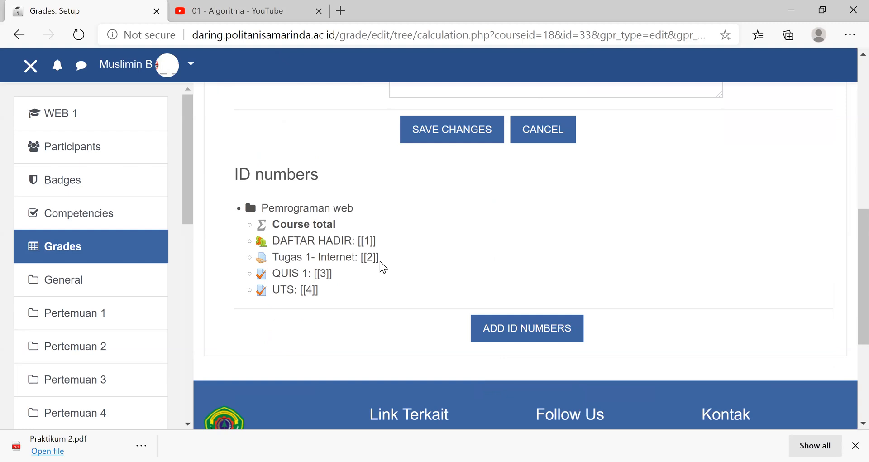
pyautogui.scroll(8, 457, 407)
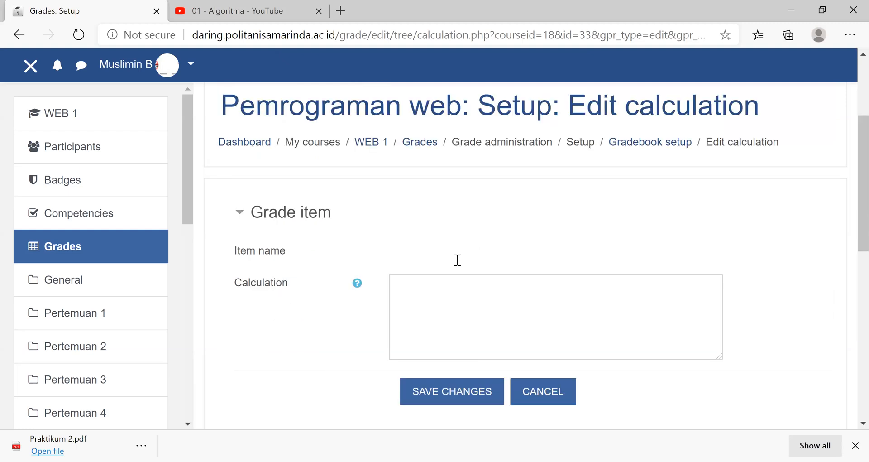
pyautogui.scroll(-4, 467, 357)
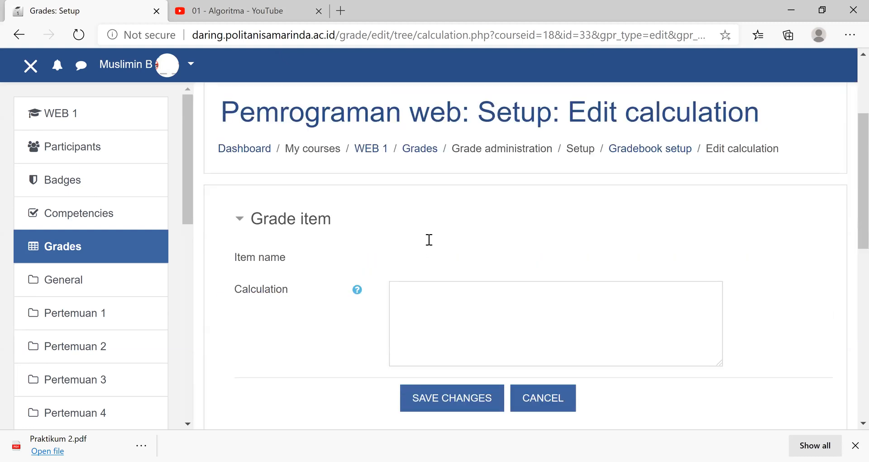
pyautogui.click(429, 239)
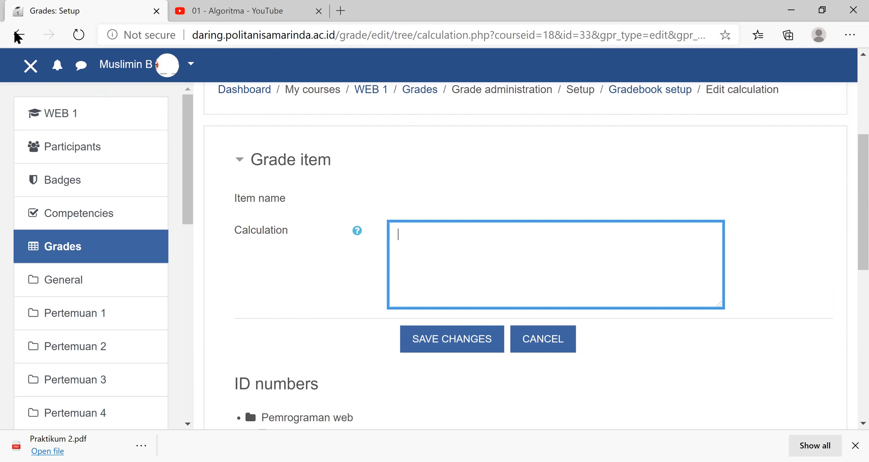
pyautogui.hotkey('alt', 'Left')
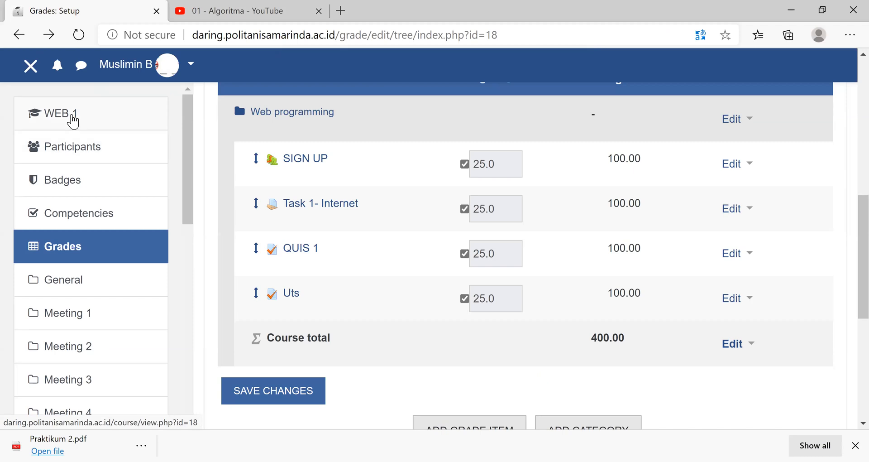
# - Open the grades of the WEB 1 course and go to the gradebook setup
pyautogui.click(75, 130)
pyautogui.click(78, 247)
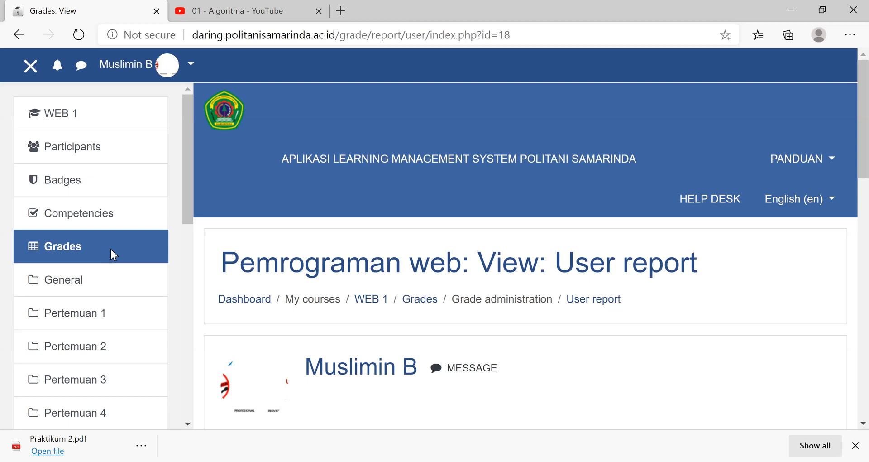
pyautogui.scroll(-2, 536, 264)
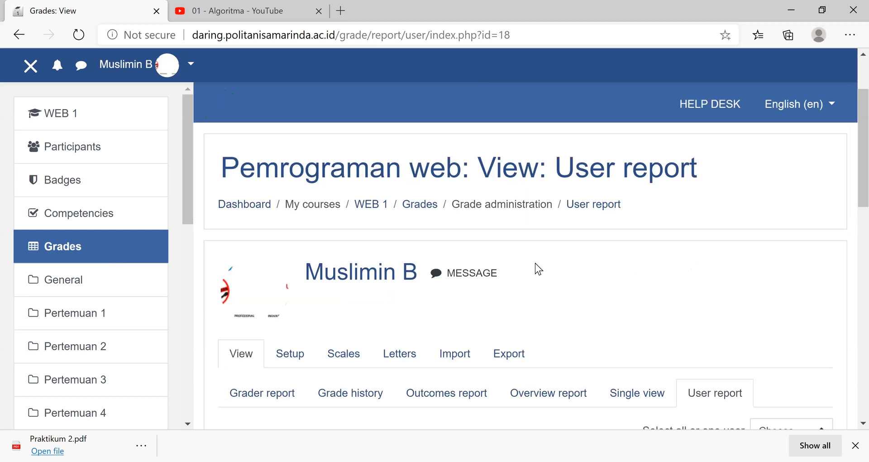
pyautogui.scroll(-2, 528, 251)
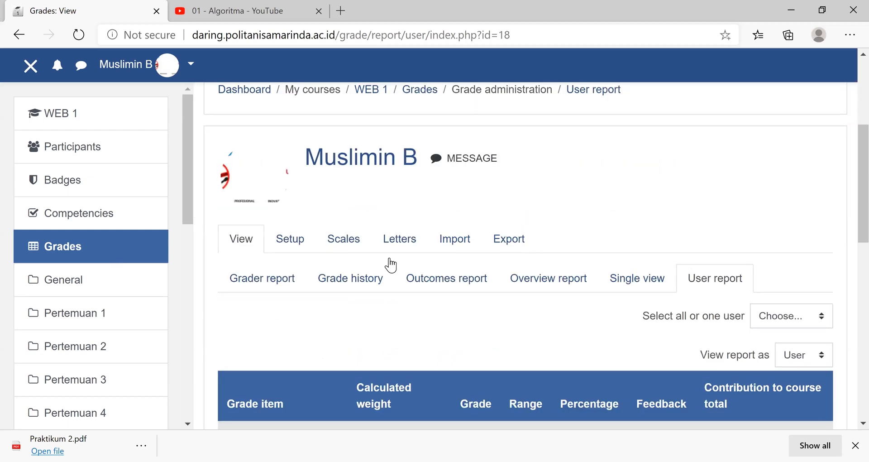
pyautogui.click(295, 247)
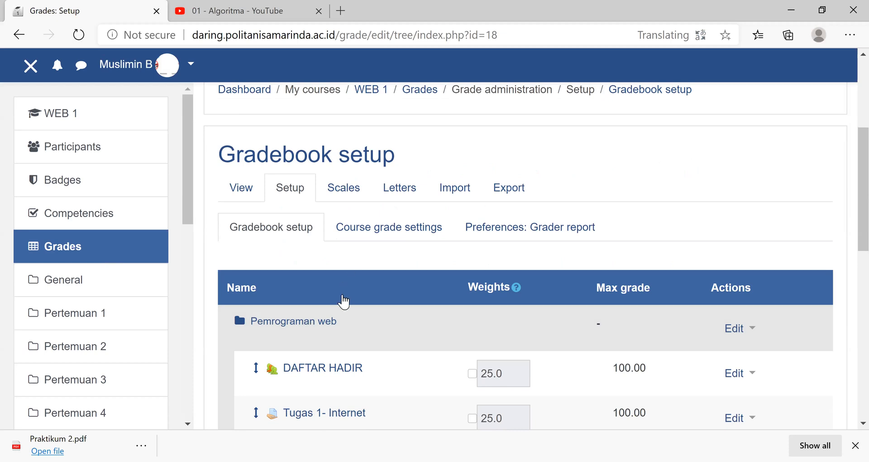
pyautogui.click(289, 245)
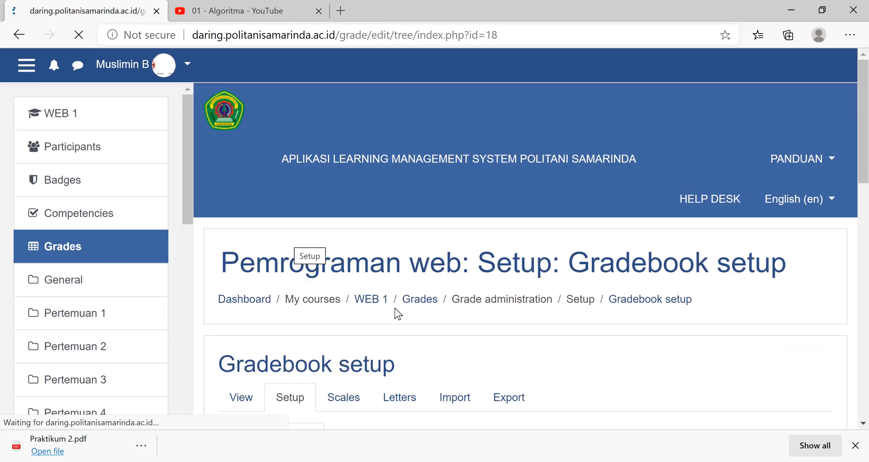
# - Set the grade display type to Letter in the course grade settings
pyautogui.scroll(-4, 457, 255)
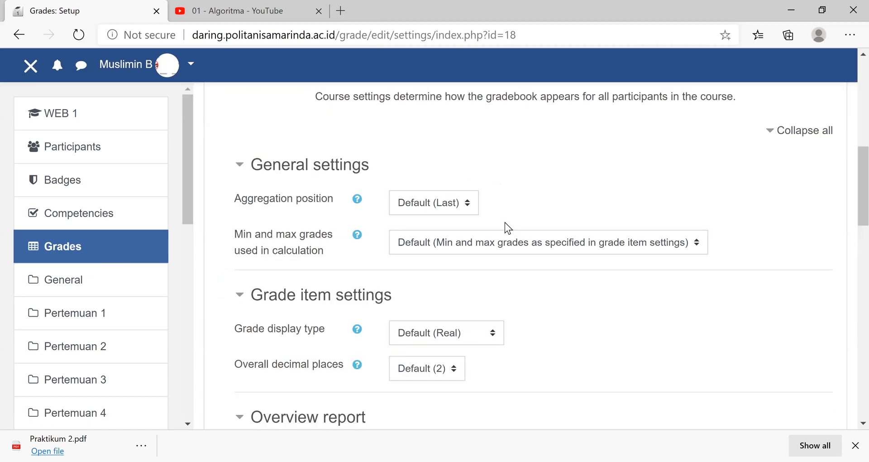
pyautogui.scroll(-5, 504, 222)
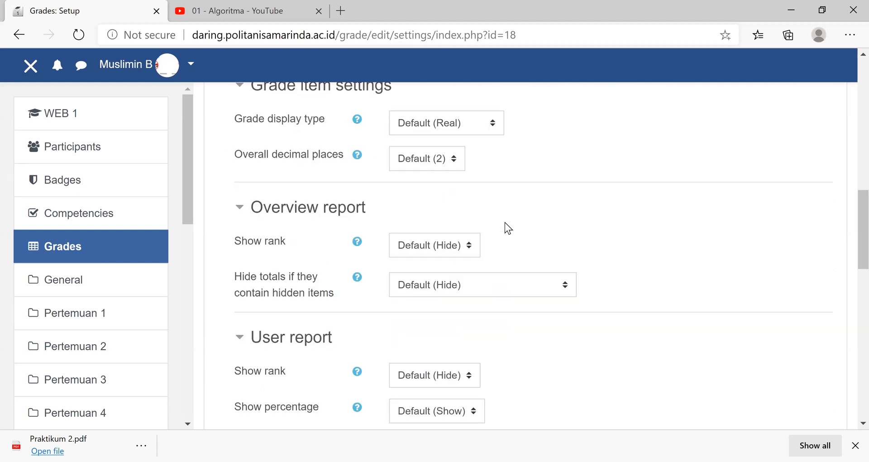
pyautogui.scroll(5, 493, 335)
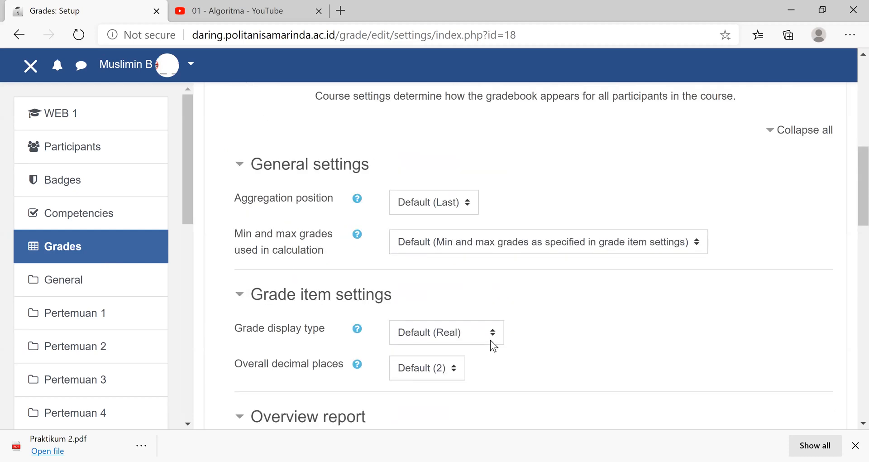
pyautogui.click(493, 335)
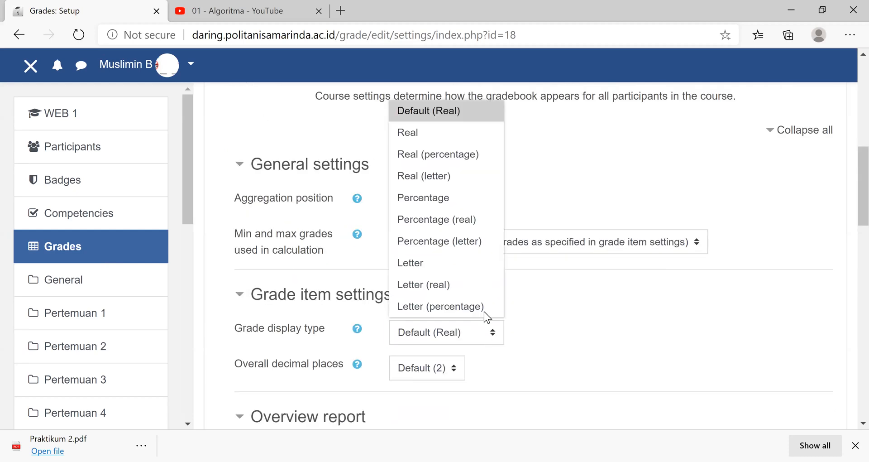
pyautogui.click(431, 263)
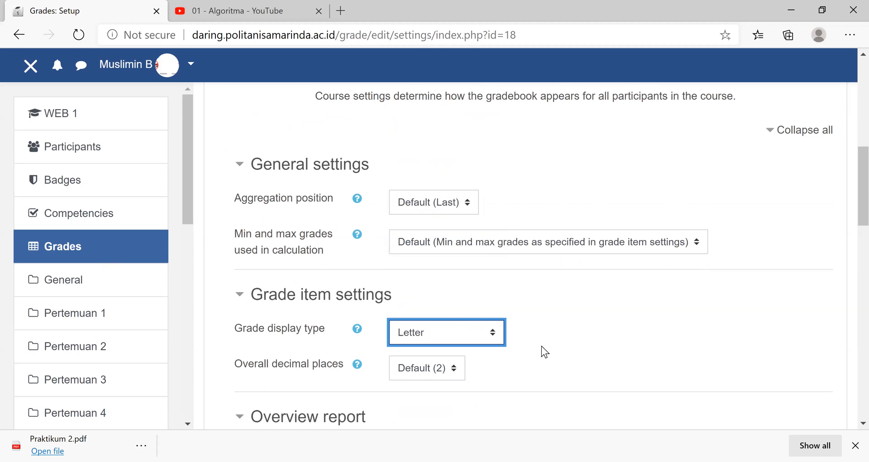
# - Leave the course grade settings without saving and view the course scales and the grade letters
pyautogui.scroll(5, 542, 346)
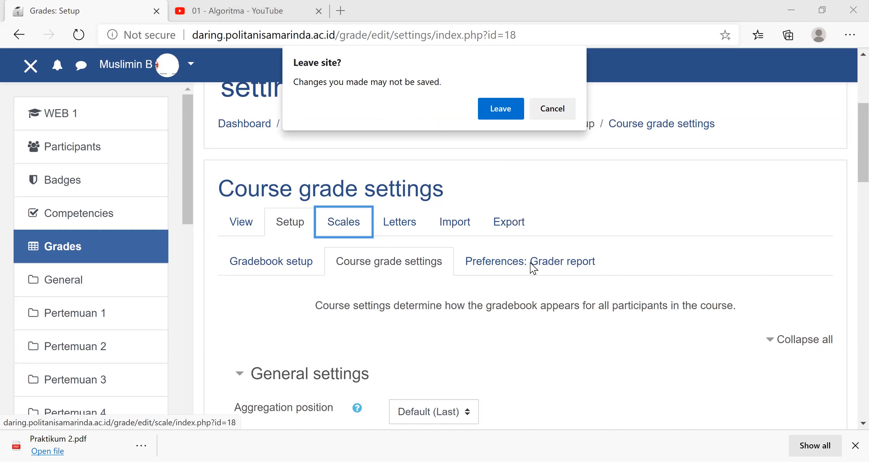
pyautogui.press('Return')
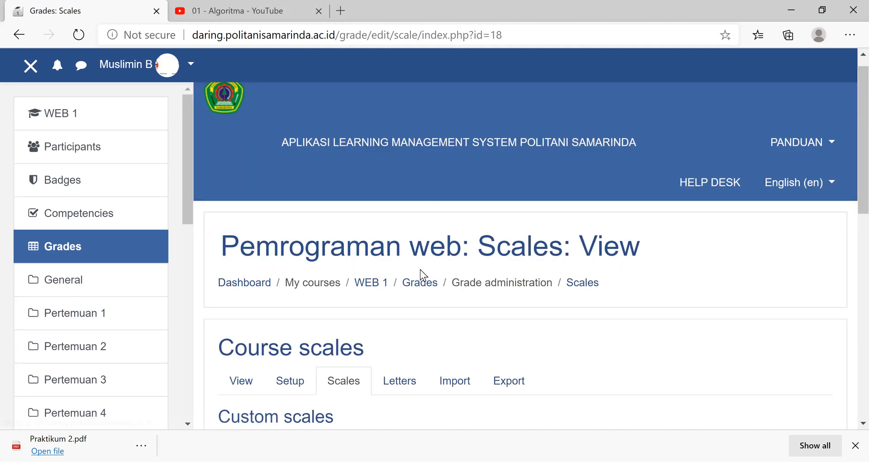
pyautogui.scroll(-6, 409, 188)
pyautogui.scroll(3, 473, 309)
pyautogui.click(399, 188)
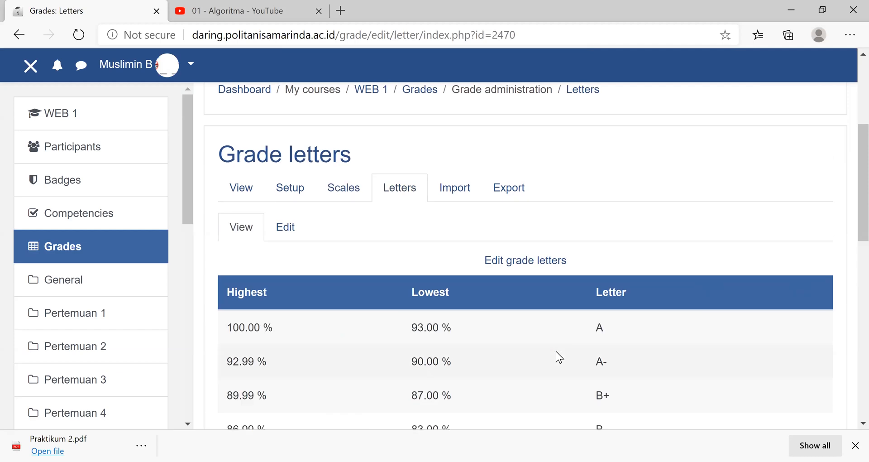
# - Open the course's grade letters for editing, enable Override site defaults and review the letter boundaries without saving
pyautogui.scroll(-5, 460, 132)
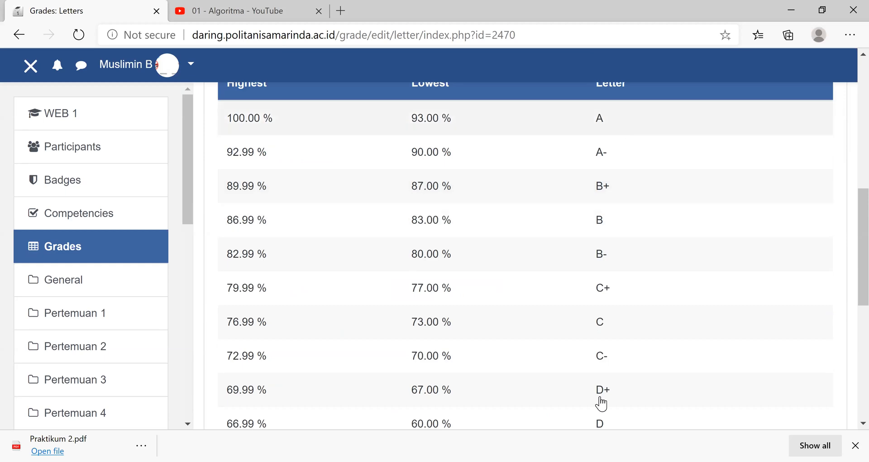
pyautogui.scroll(-5, 544, 295)
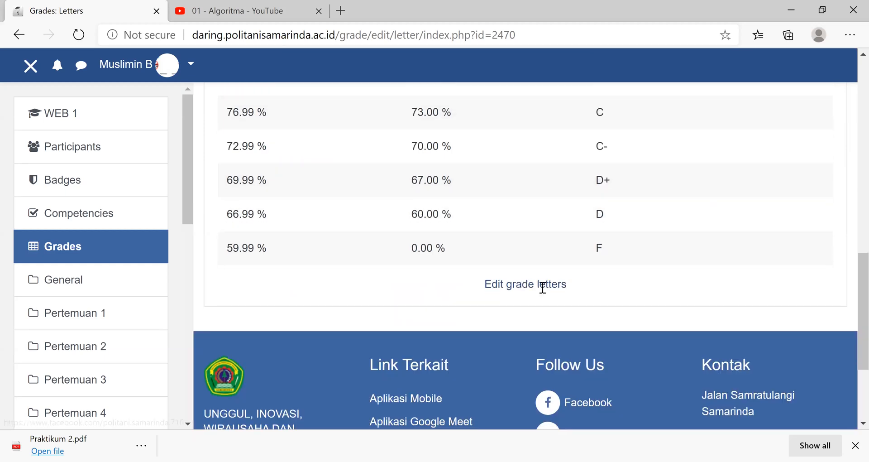
pyautogui.click(543, 289)
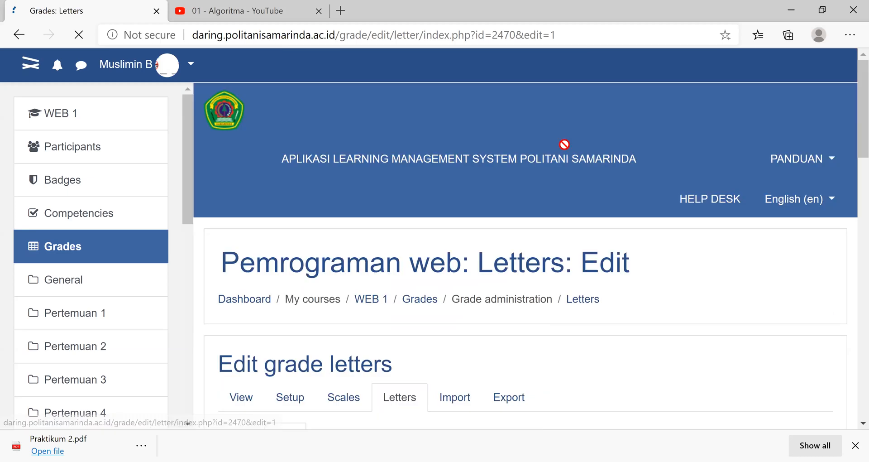
pyautogui.scroll(-10, 498, 149)
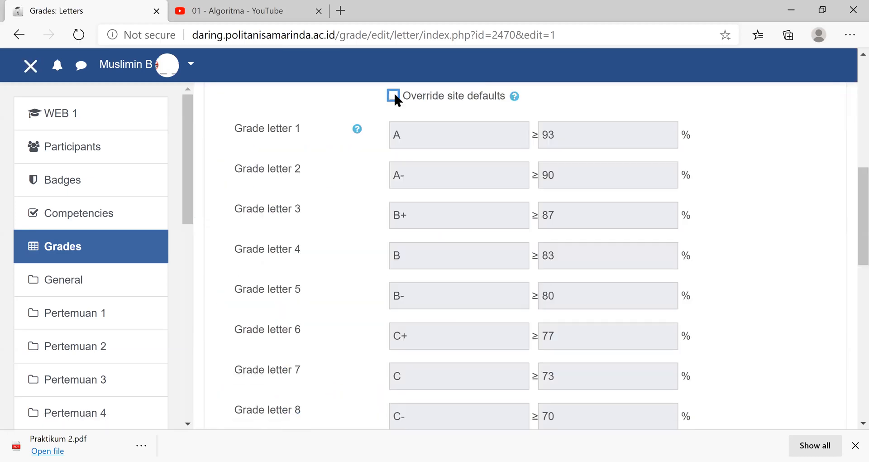
pyautogui.click(393, 95)
pyautogui.click(576, 136)
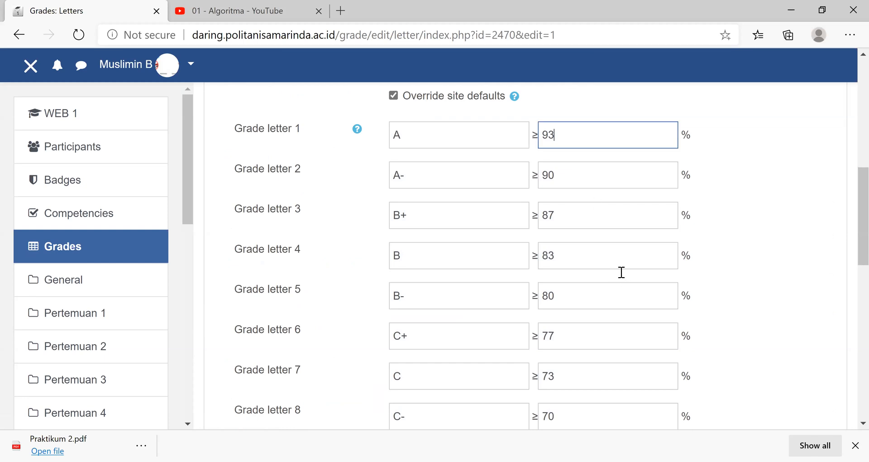
pyautogui.scroll(-5, 613, 253)
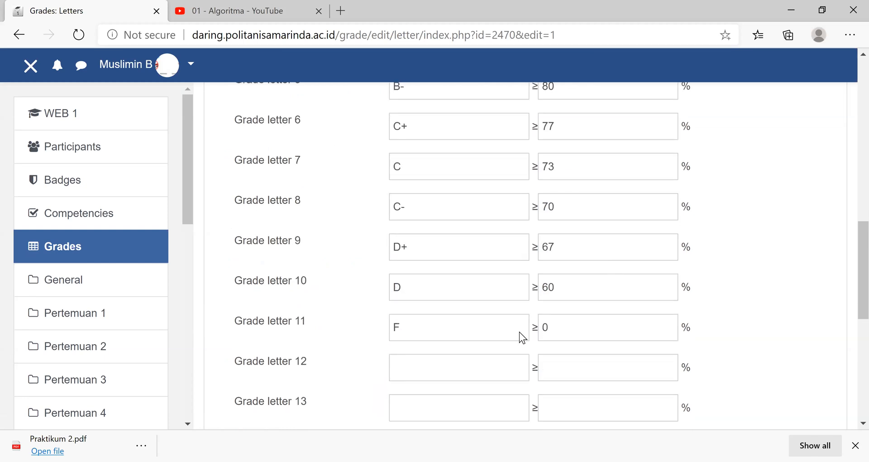
pyautogui.scroll(10, 415, 308)
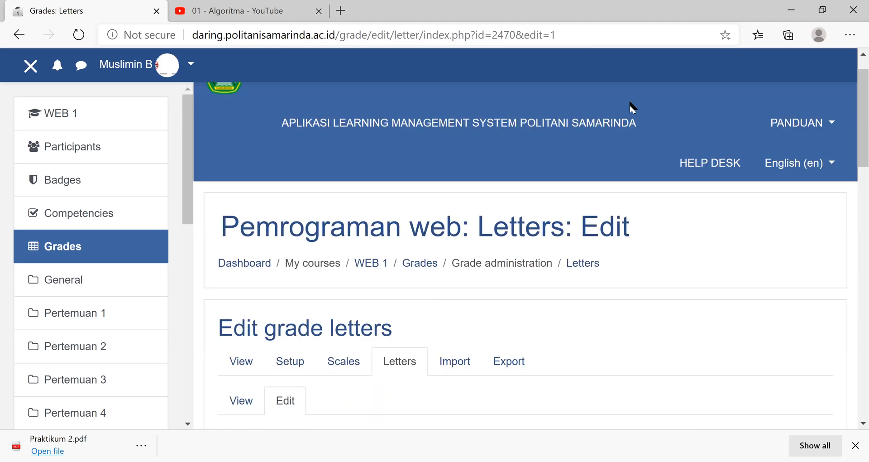
# - Open the OpenDocument spreadsheet grade export, review the grade items to be included and expand the export format options
pyautogui.scroll(1, 510, 410)
pyautogui.click(510, 410)
pyautogui.press('Escape')
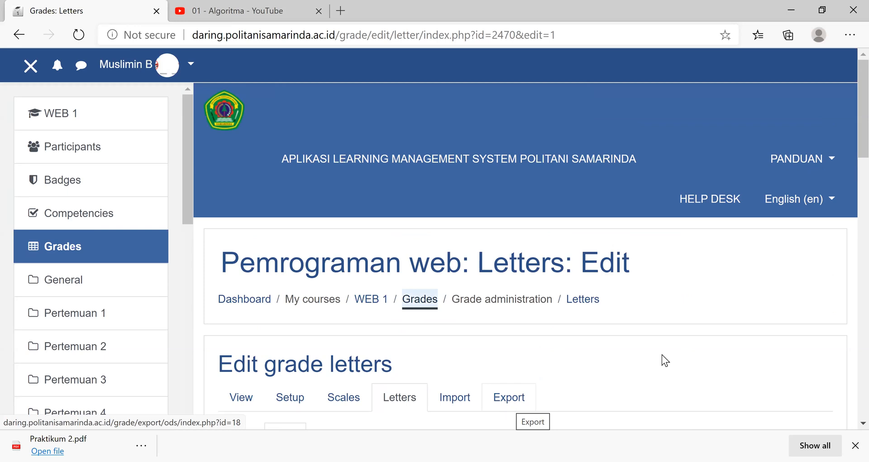
pyautogui.scroll(-4, 579, 270)
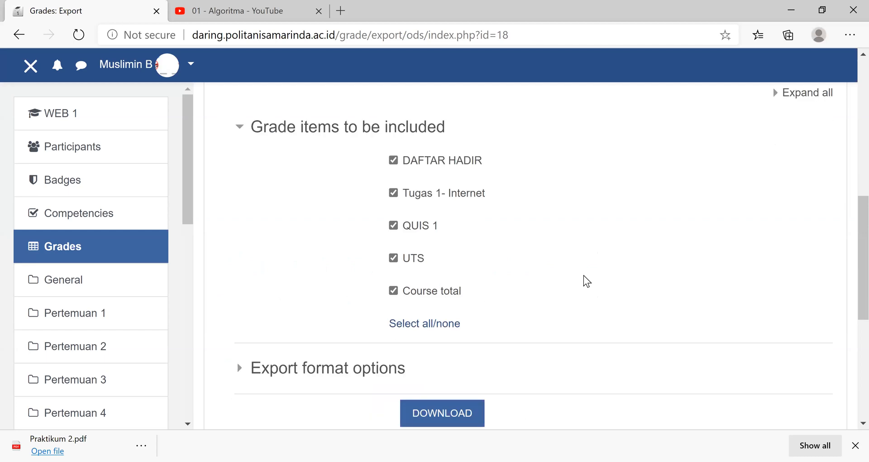
pyautogui.scroll(3, 243, 386)
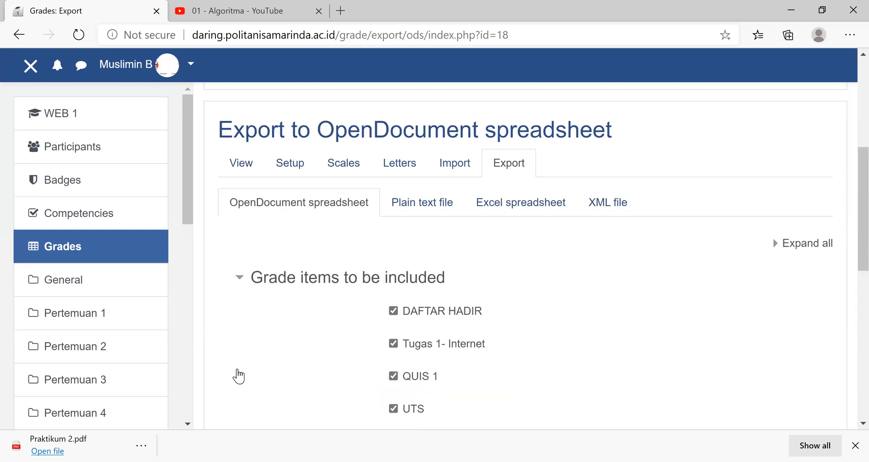
pyautogui.scroll(1, 249, 374)
pyautogui.scroll(-6, 467, 339)
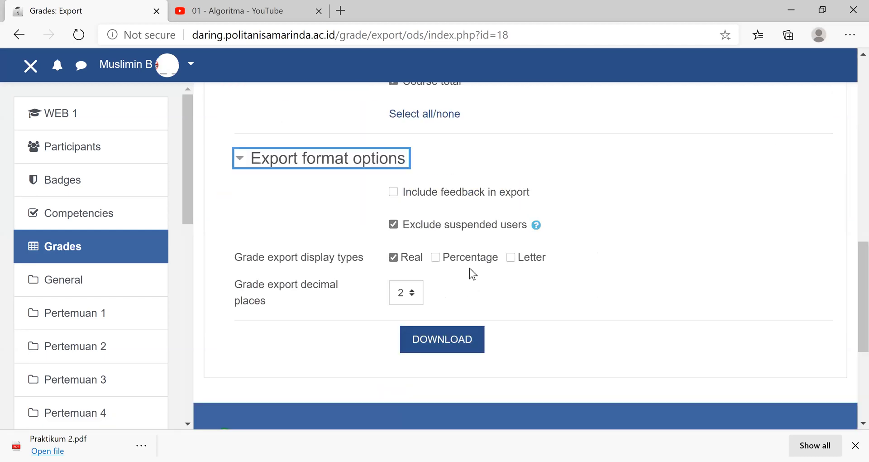
# - Add Letter to the grade export display types and download the grades as an OpenDocument spreadsheet
pyautogui.click(510, 257)
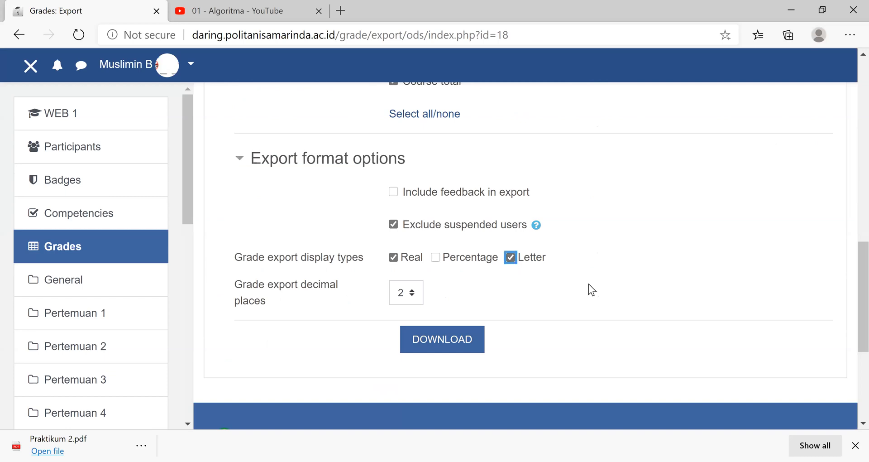
pyautogui.scroll(5, 588, 283)
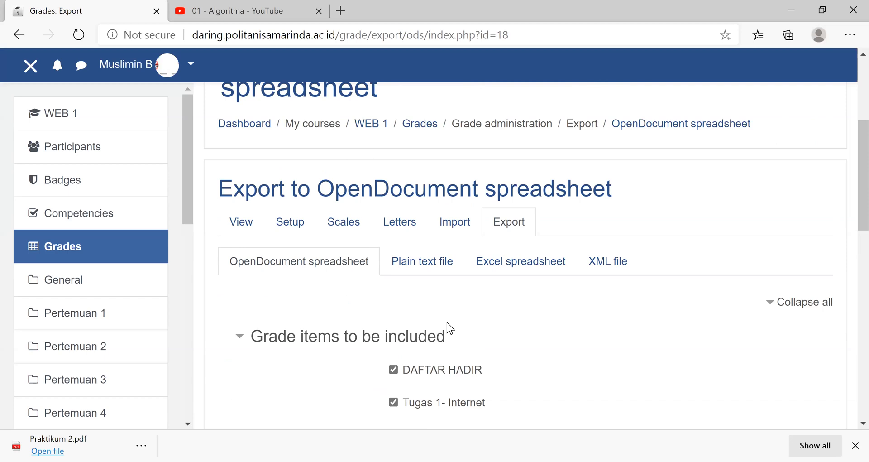
pyautogui.scroll(-8, 447, 322)
pyautogui.click(439, 341)
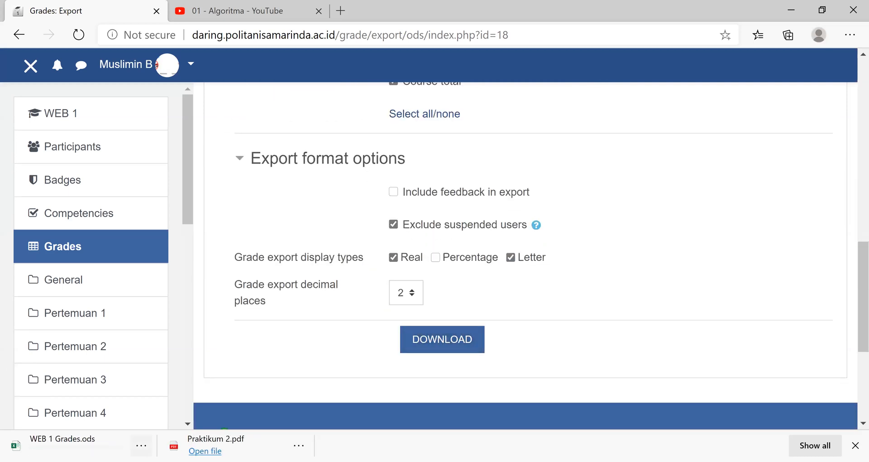
# - Open the downloaded WEB 1 Grades.ods in Excel, examine the exported grades and return to the browser
pyautogui.click(128, 438)
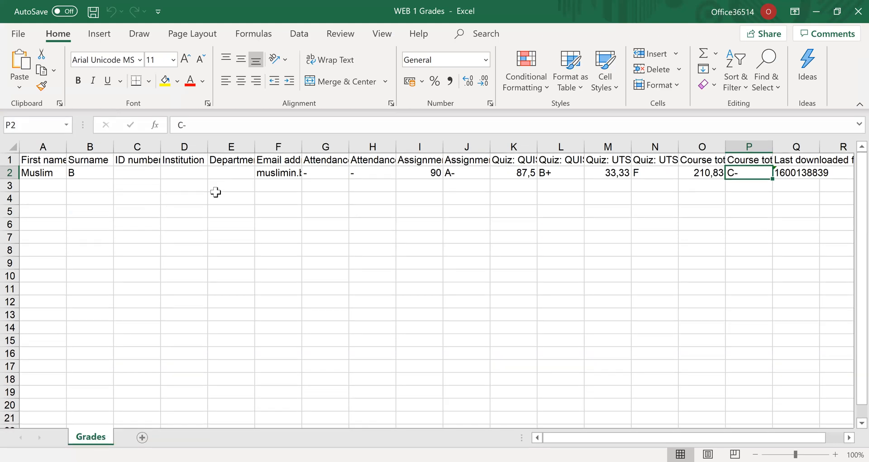
pyautogui.click(86, 172)
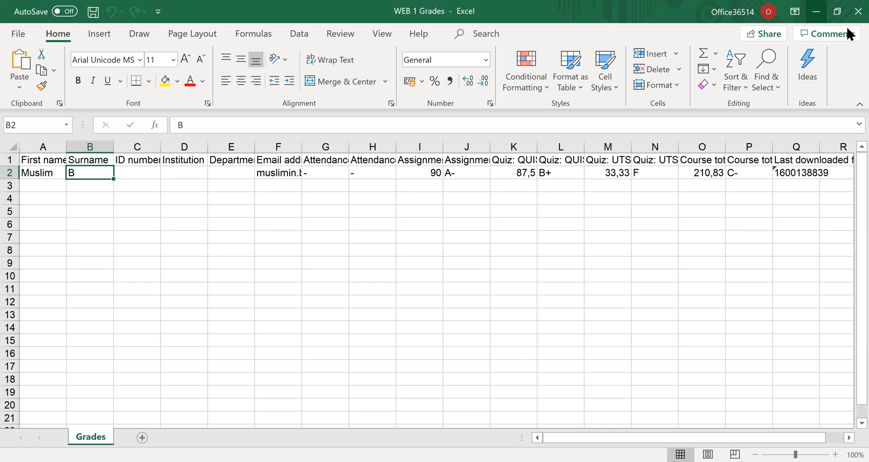
pyautogui.click(817, 12)
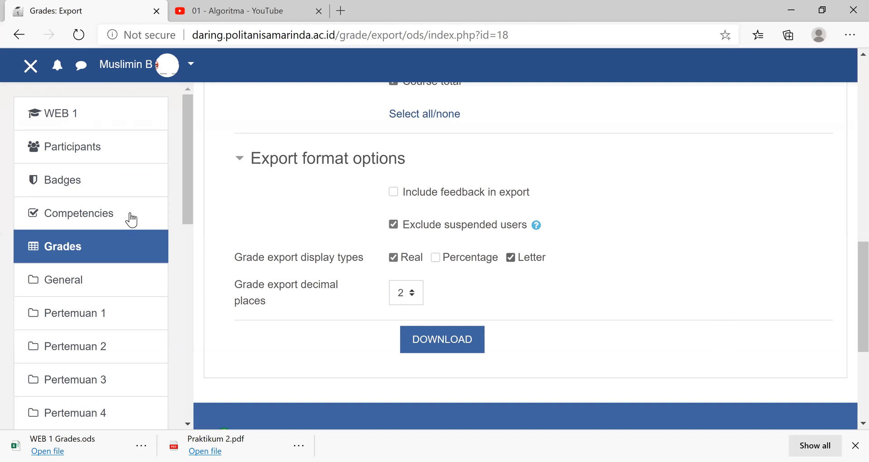
# - Go to the WEB 1 course page and look through the activities in its Pertemuan sections
pyautogui.click(79, 120)
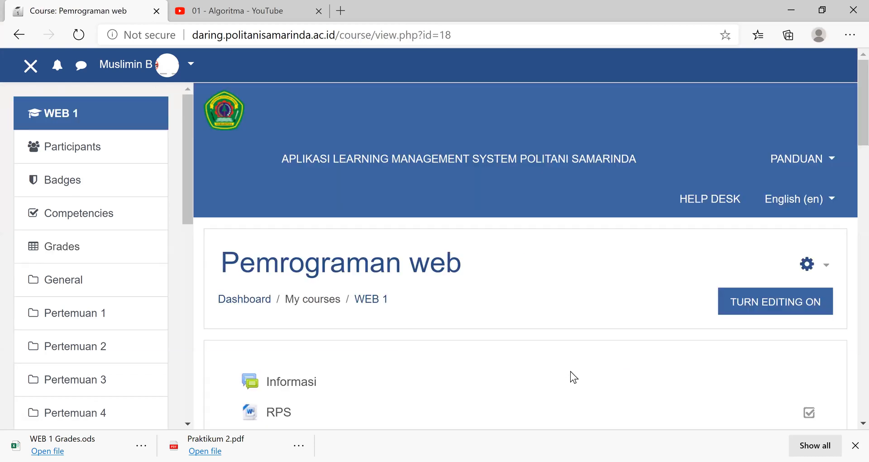
pyautogui.scroll(-4, 488, 303)
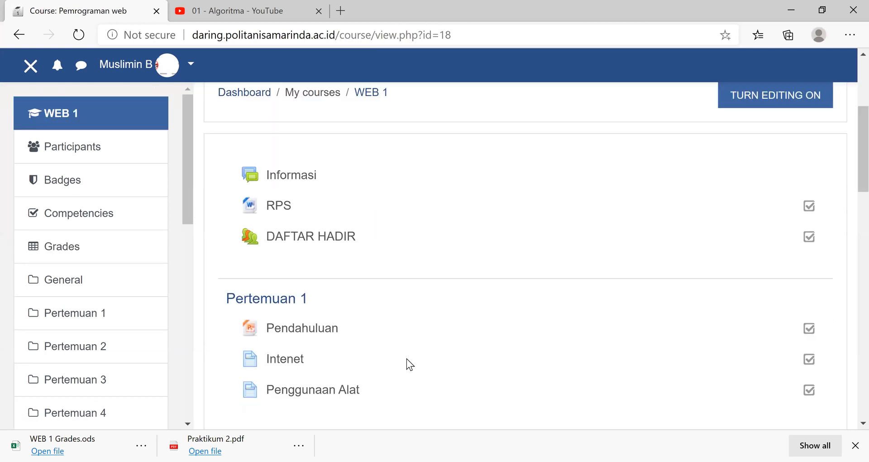
pyautogui.scroll(-4, 407, 359)
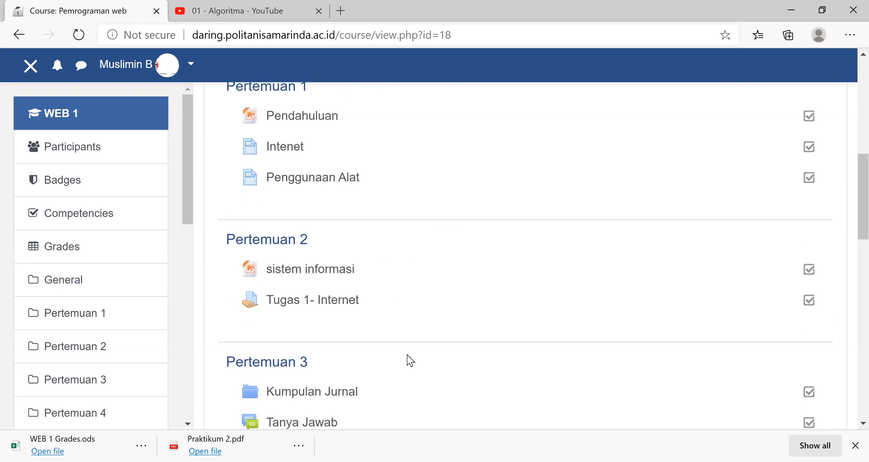
pyautogui.scroll(-4, 410, 360)
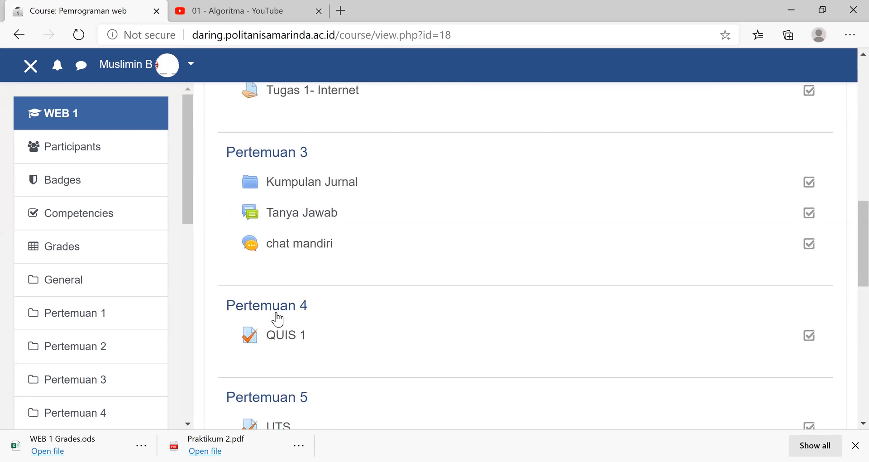
# - Open the grades of the WEB 1 course and view the user report
pyautogui.click(58, 256)
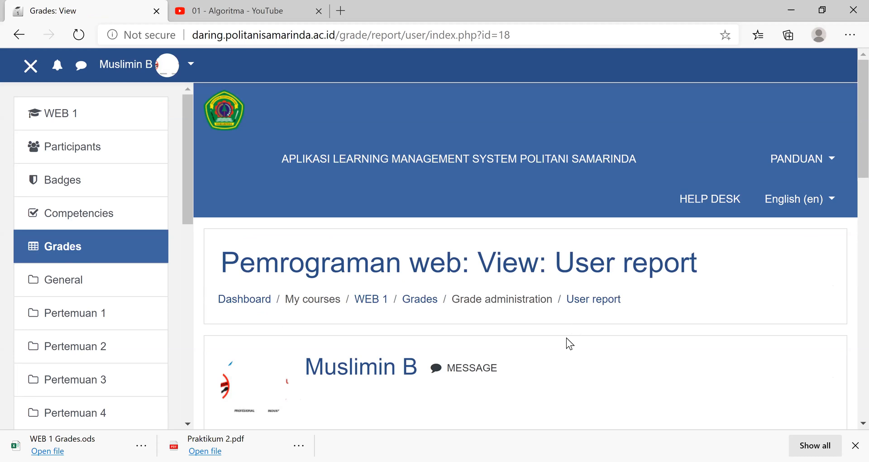
pyautogui.scroll(-5, 566, 338)
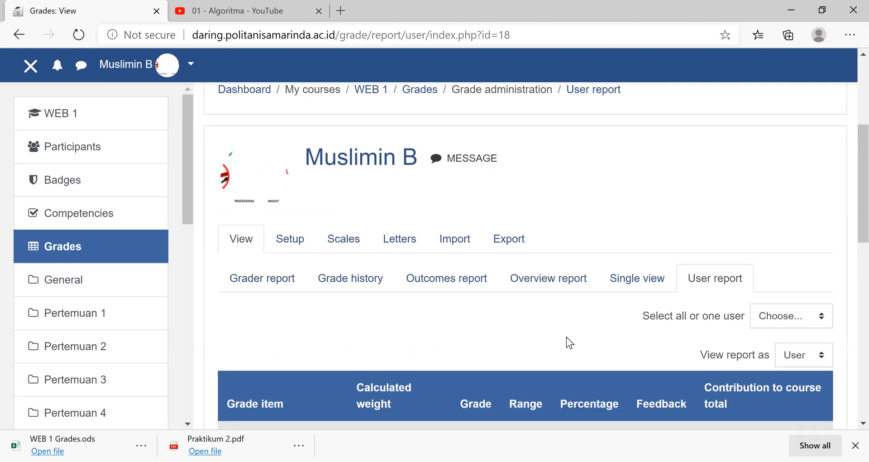